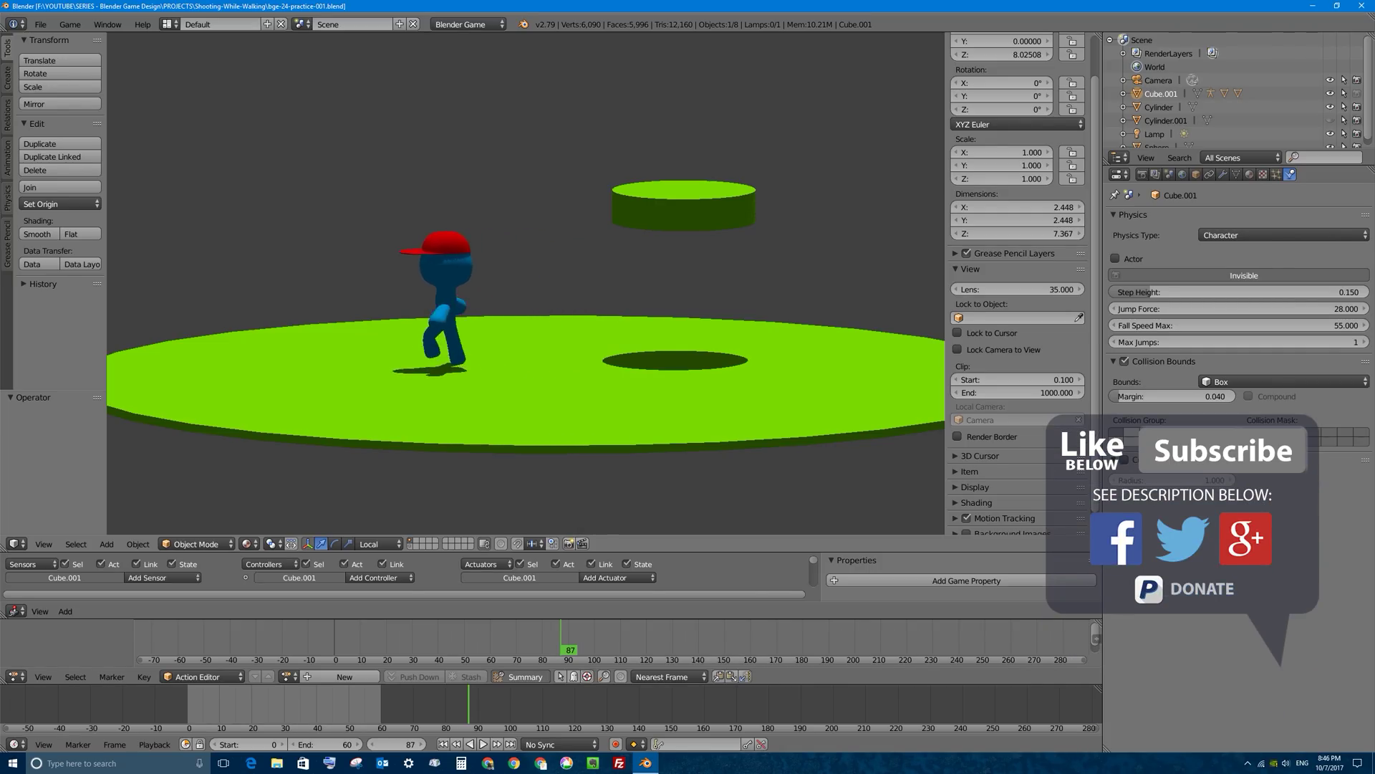
Playtest the character's basic movement on the green platform, walking, turning and jumping in the running game
{"action": "key", "text": "Left"}
{"action": "key", "text": "space"}
{"action": "key", "text": "Left"}
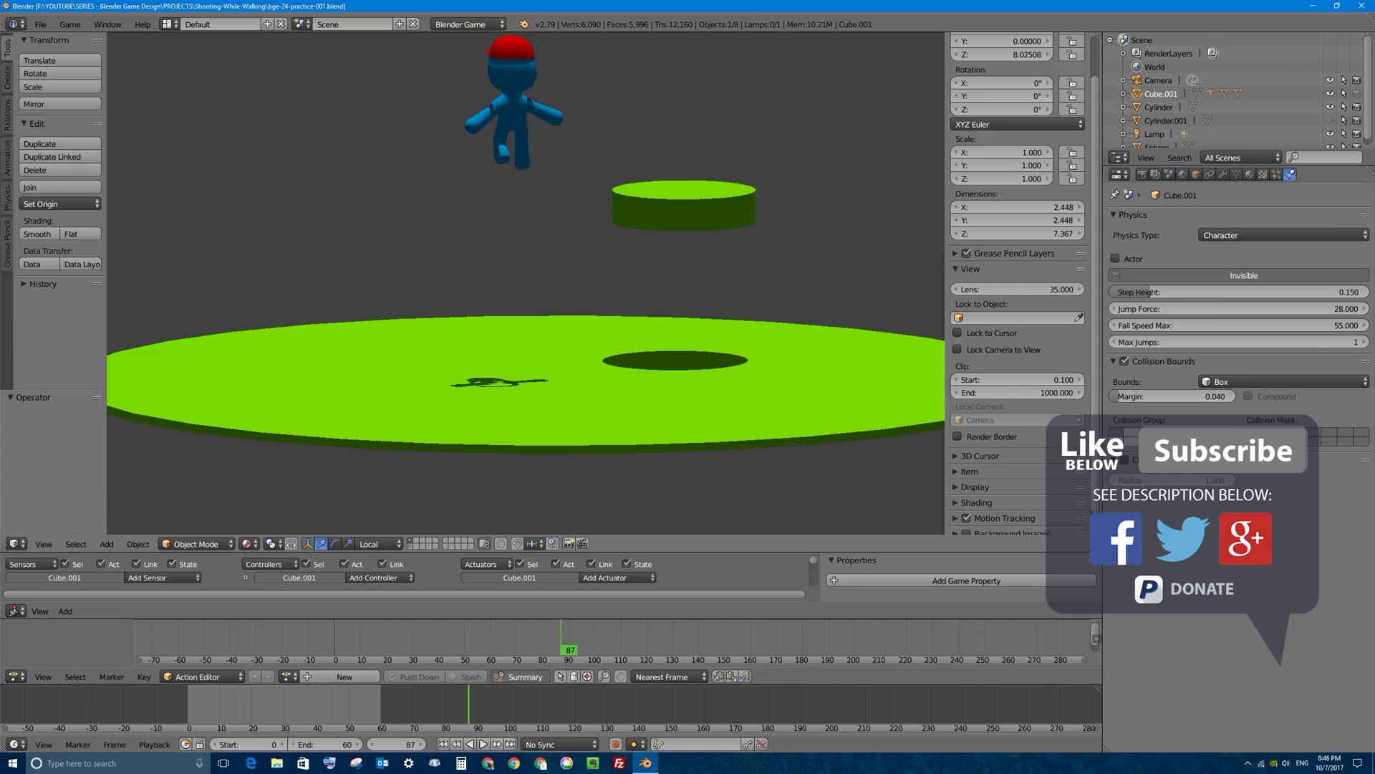
{"action": "key", "text": "Right"}
{"action": "key", "text": "Right"}
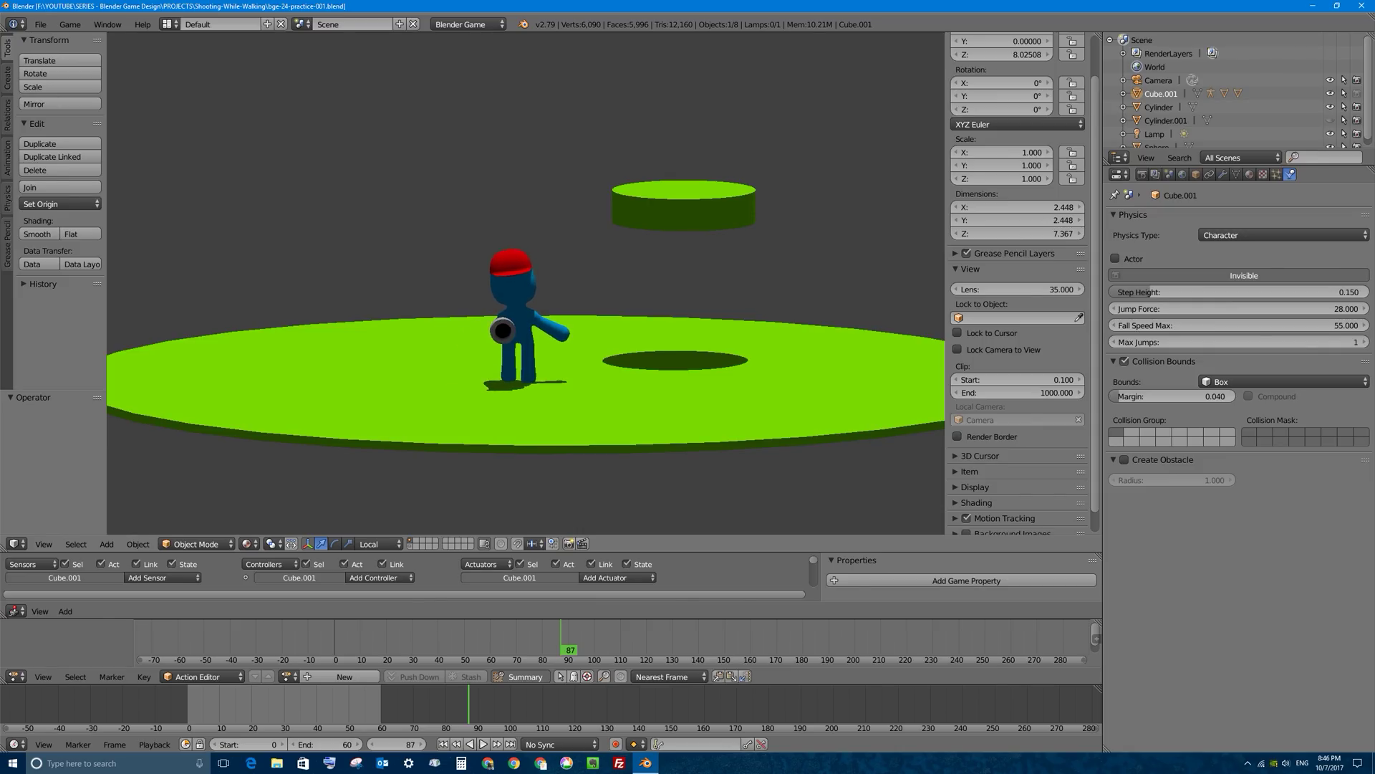
{"action": "key", "text": "Left"}
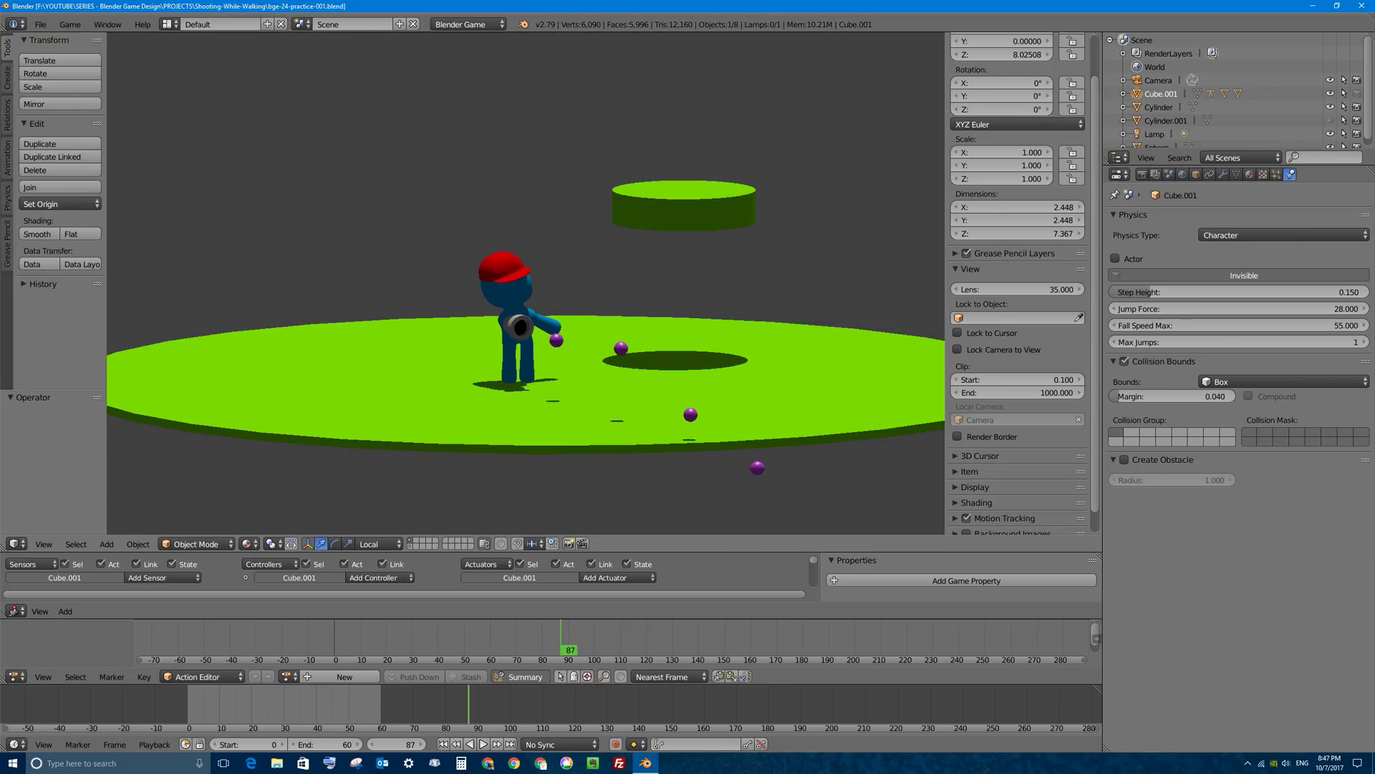
{"action": "key", "text": "Right"}
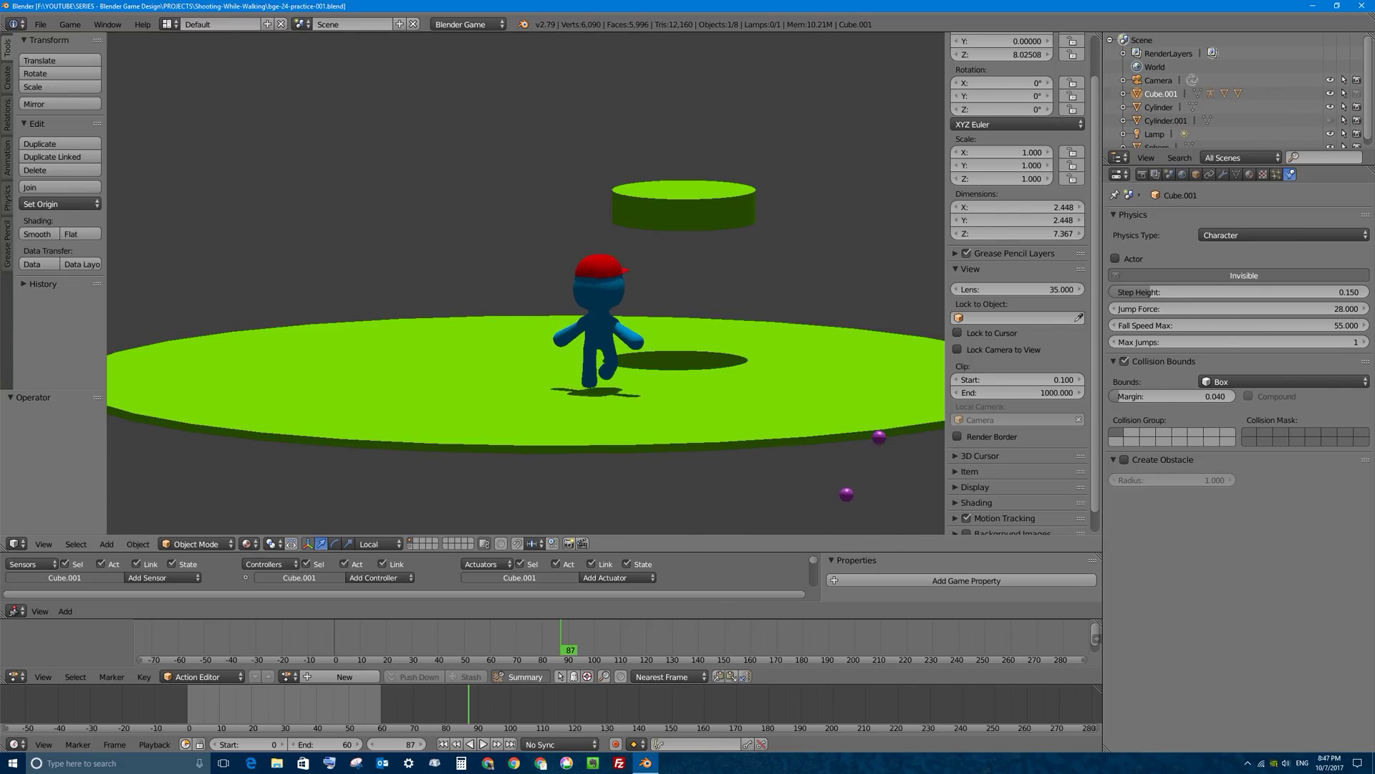
Playtest firing purple balls while the character walks back and forth across the platform in both directions
{"action": "key", "text": "Left"}
{"action": "key", "text": "space"}
{"action": "key", "text": "space"}
{"action": "key", "text": "space"}
{"action": "key", "text": "space"}
{"action": "key", "text": "Right"}
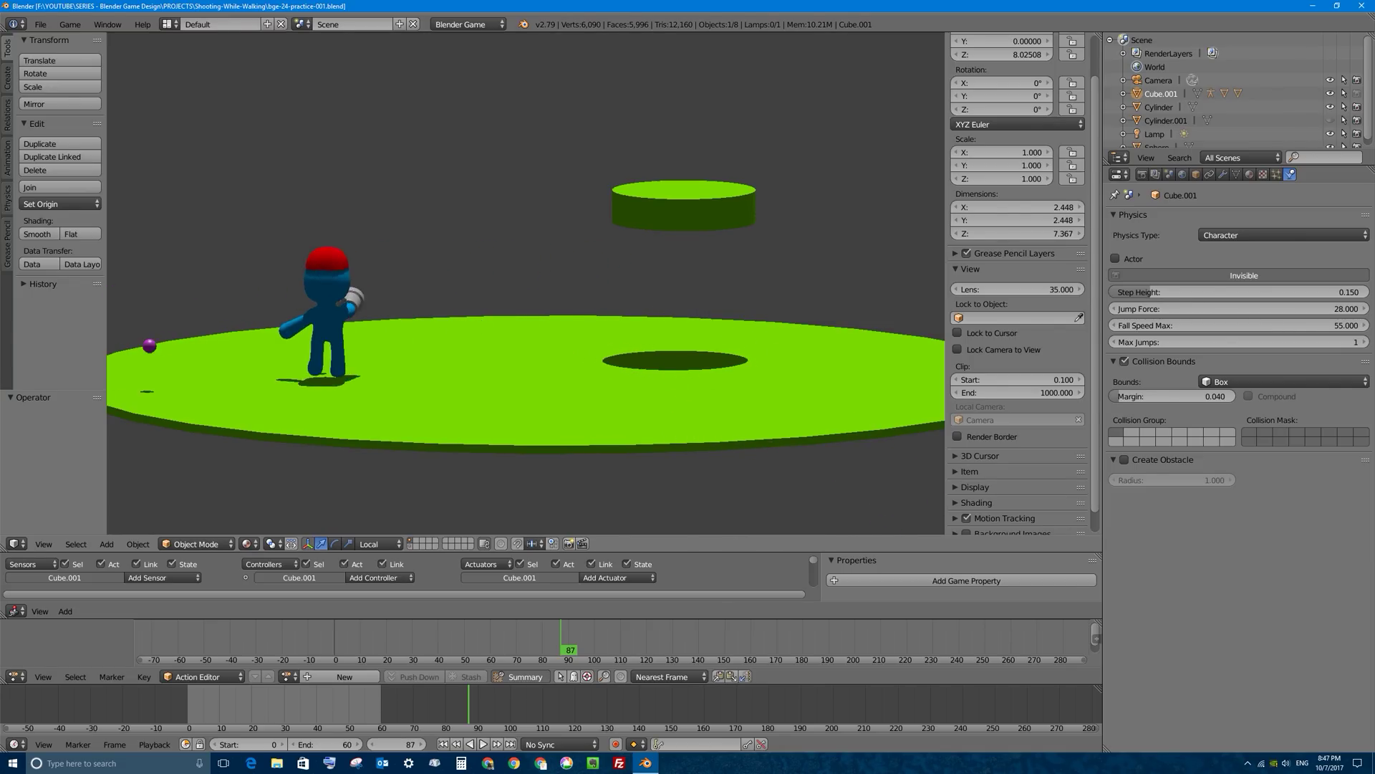
{"action": "key", "text": "space"}
{"action": "key", "text": "space"}
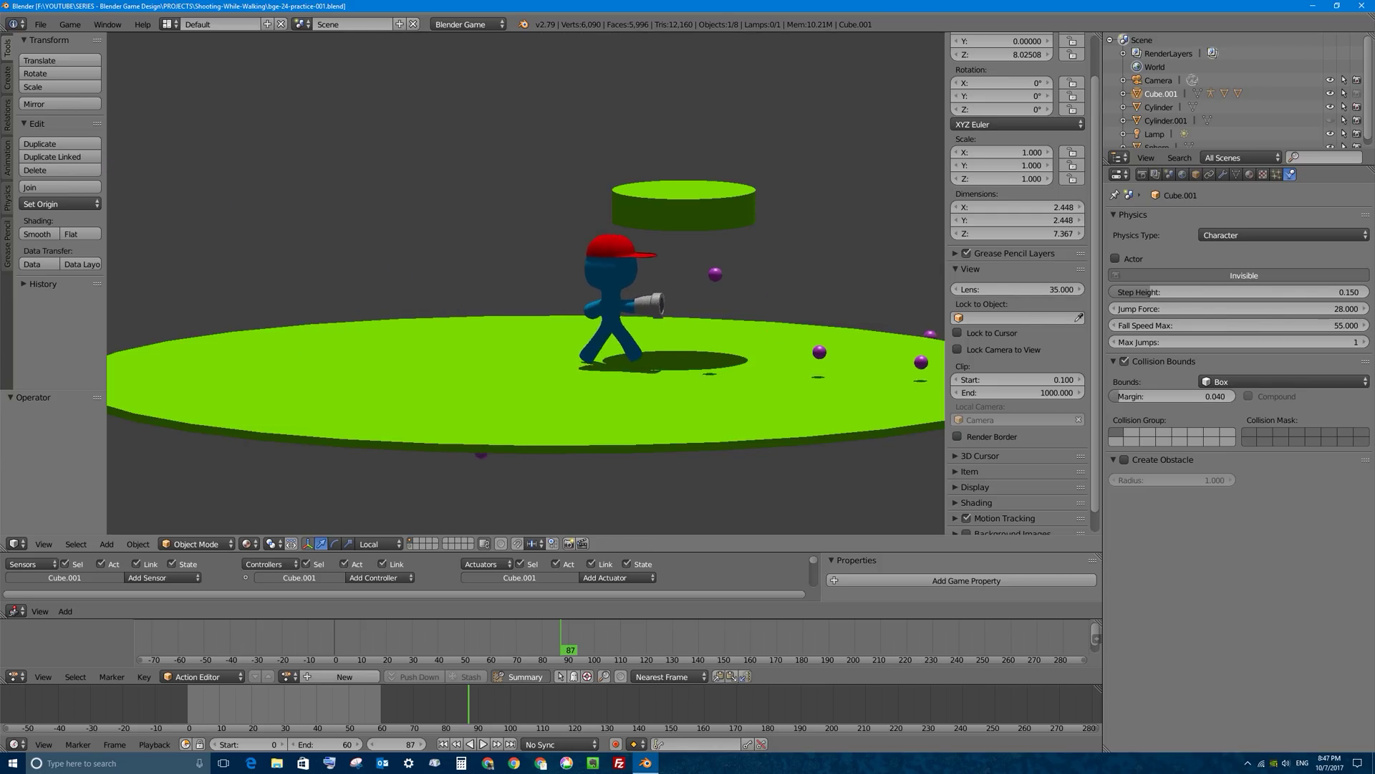
{"action": "key", "text": "Up"}
{"action": "key", "text": "space"}
{"action": "key", "text": "space"}
{"action": "key", "text": "Left"}
{"action": "key", "text": "Up"}
{"action": "key", "text": "space"}
{"action": "key", "text": "space"}
{"action": "key", "text": "space"}
{"action": "key", "text": "space"}
{"action": "key", "text": "space"}
{"action": "key", "text": "space"}
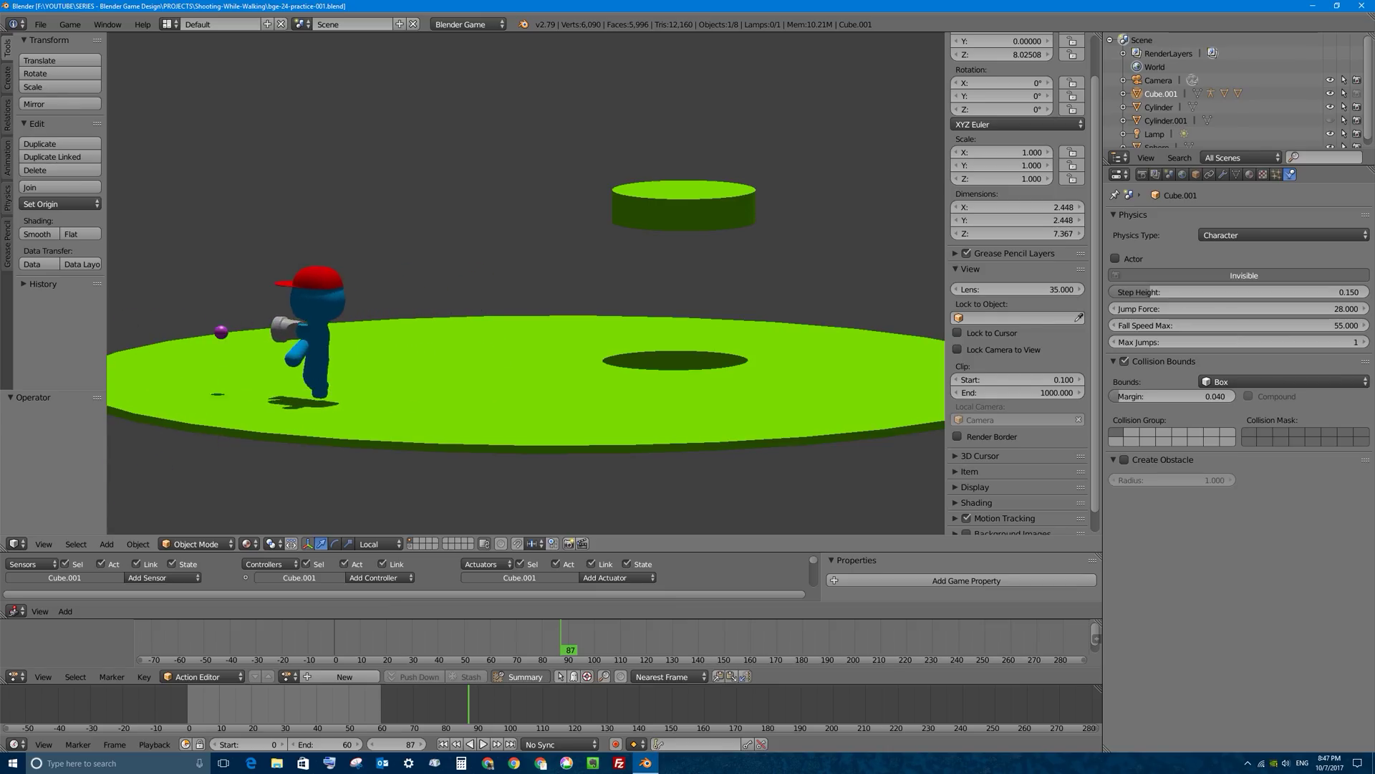
{"action": "key", "text": "Right"}
{"action": "key", "text": "space"}
{"action": "key", "text": "space"}
{"action": "key", "text": "space"}
{"action": "key", "text": "space"}
{"action": "key", "text": "space"}
{"action": "key", "text": "space"}
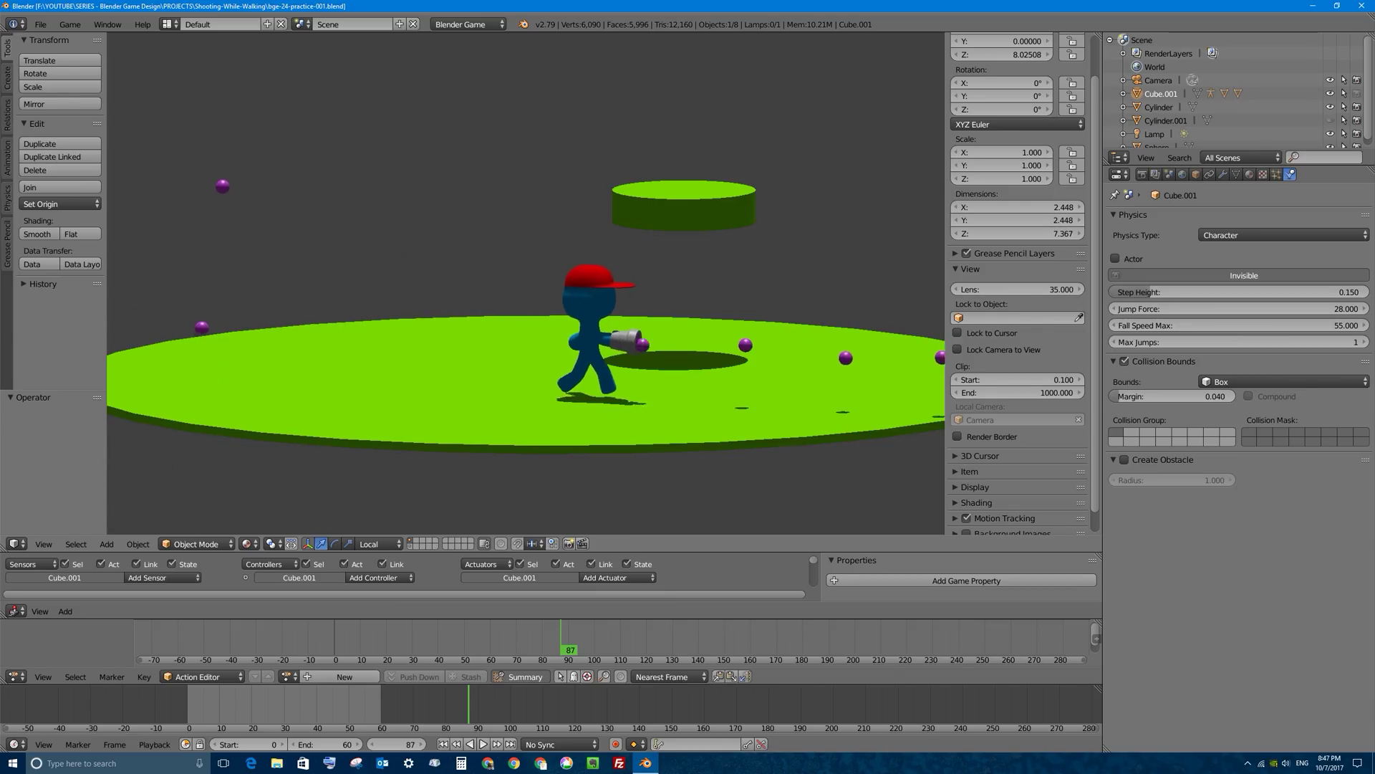
{"action": "key", "text": "Left"}
{"action": "key", "text": "space"}
{"action": "key", "text": "Right"}
{"action": "key", "text": "space"}
{"action": "key", "text": "Left"}
{"action": "key", "text": "space"}
{"action": "key", "text": "space"}
{"action": "key", "text": "space"}
{"action": "key", "text": "space"}
{"action": "key", "text": "space"}
{"action": "key", "text": "space"}
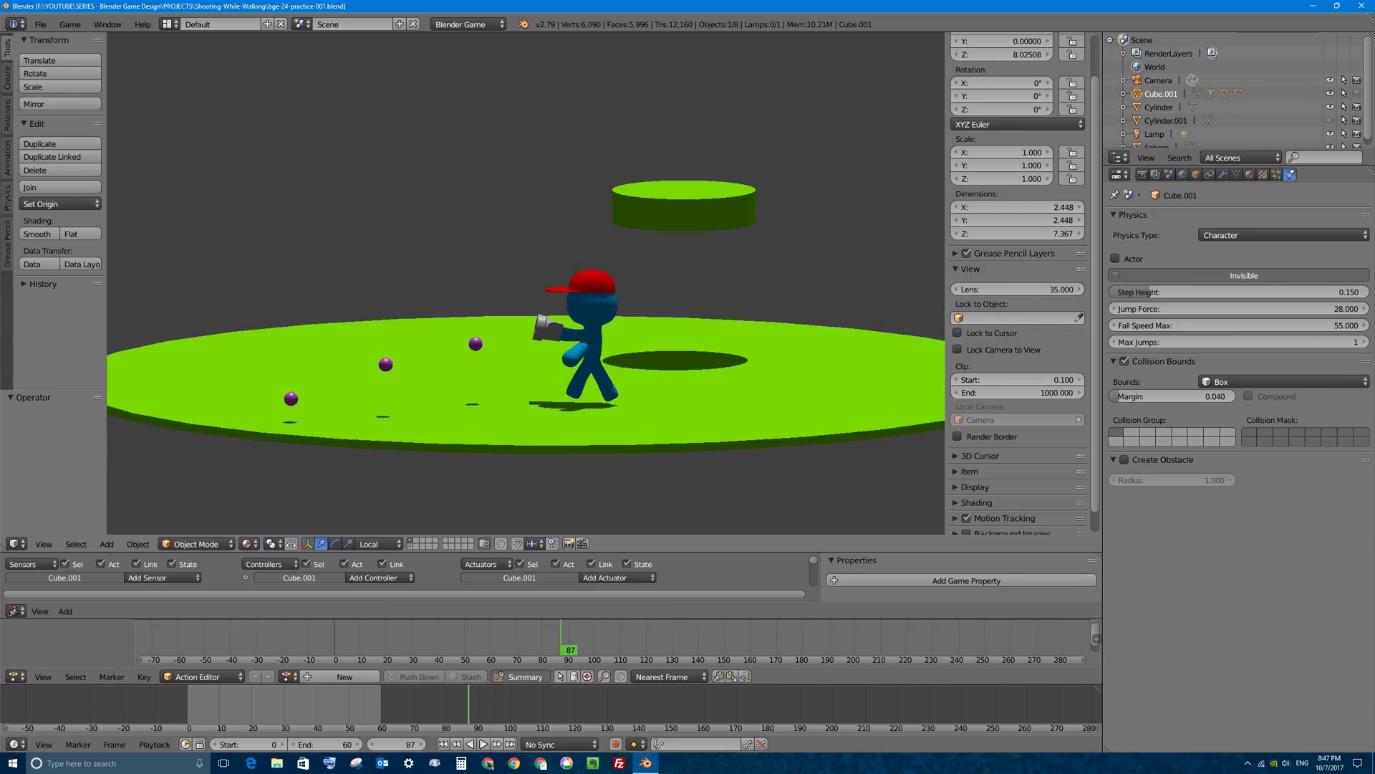
{"action": "key", "text": "Right"}
{"action": "key", "text": "space"}
{"action": "key", "text": "space"}
{"action": "key", "text": "space"}
{"action": "key", "text": "space"}
{"action": "key", "text": "space"}
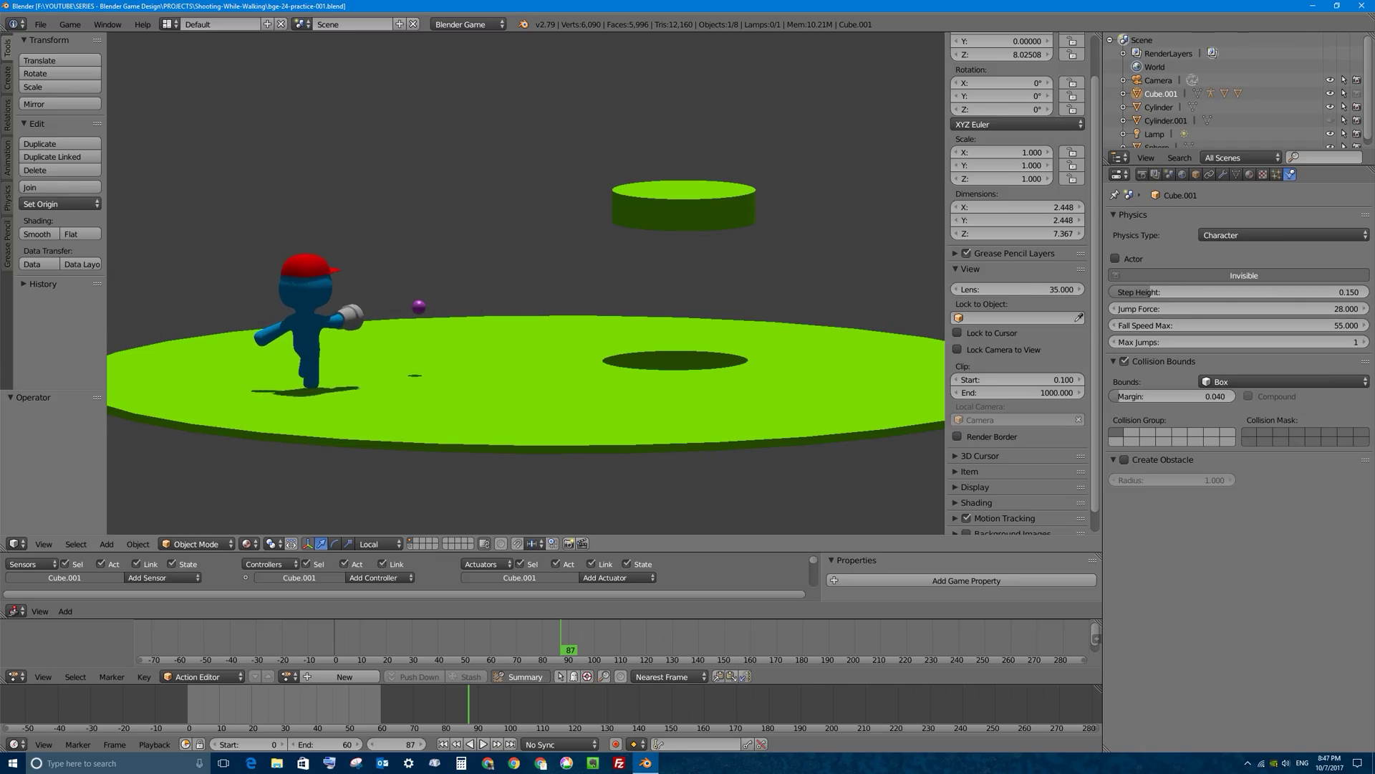
{"action": "key", "text": "space"}
{"action": "key", "text": "space"}
{"action": "key", "text": "space"}
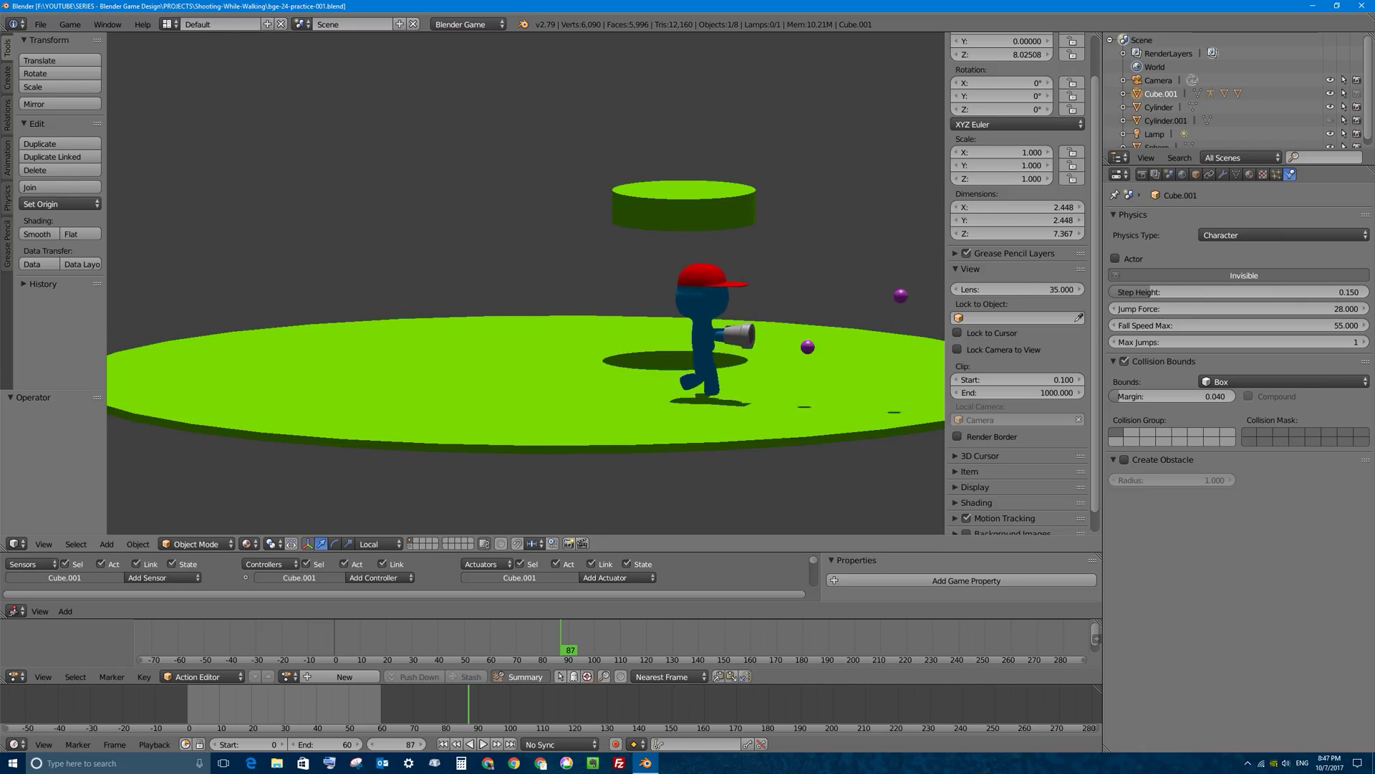
{"action": "key", "text": "Left"}
{"action": "key", "text": "space"}
{"action": "key", "text": "space"}
{"action": "key", "text": "space"}
{"action": "key", "text": "space"}
{"action": "key", "text": "space"}
{"action": "key", "text": "space"}
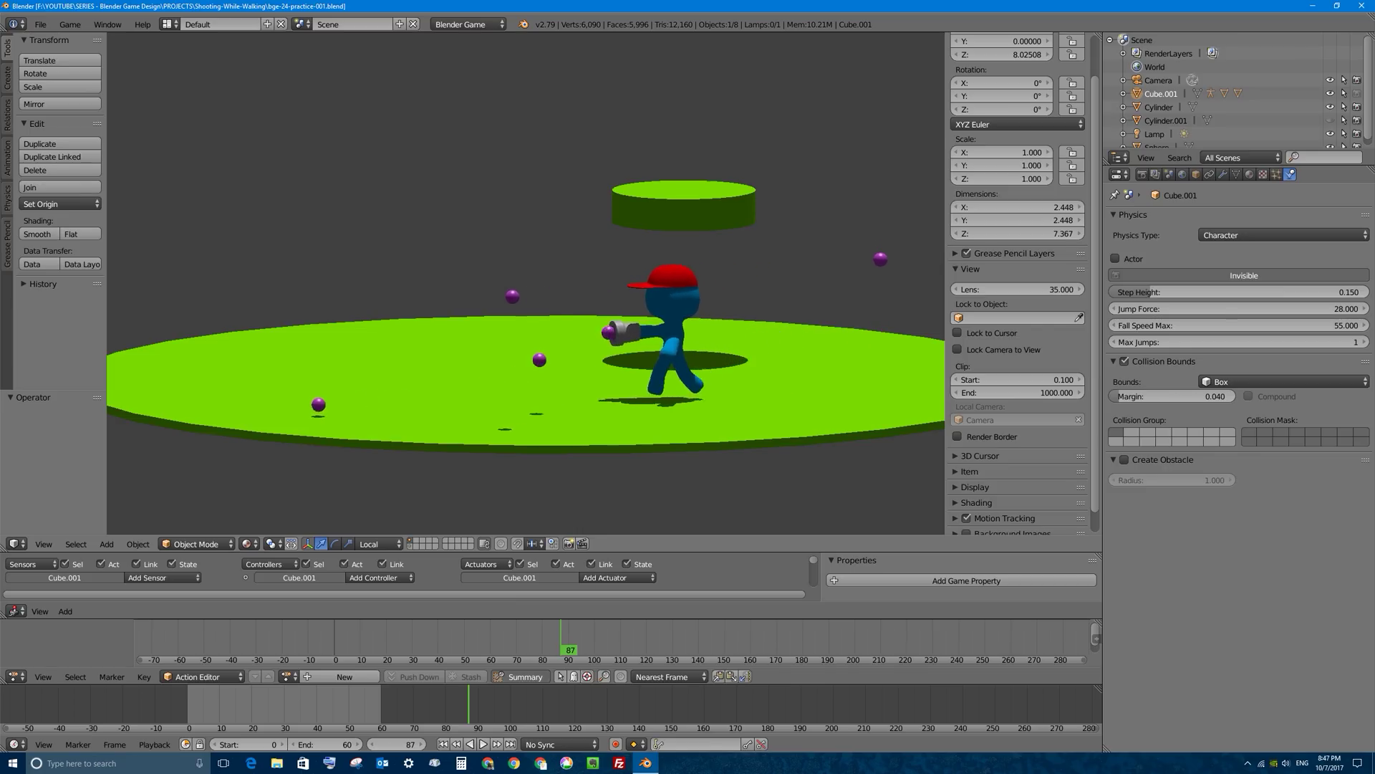
{"action": "key", "text": "space"}
{"action": "key", "text": "space"}
{"action": "key", "text": "space"}
{"action": "key", "text": "space"}
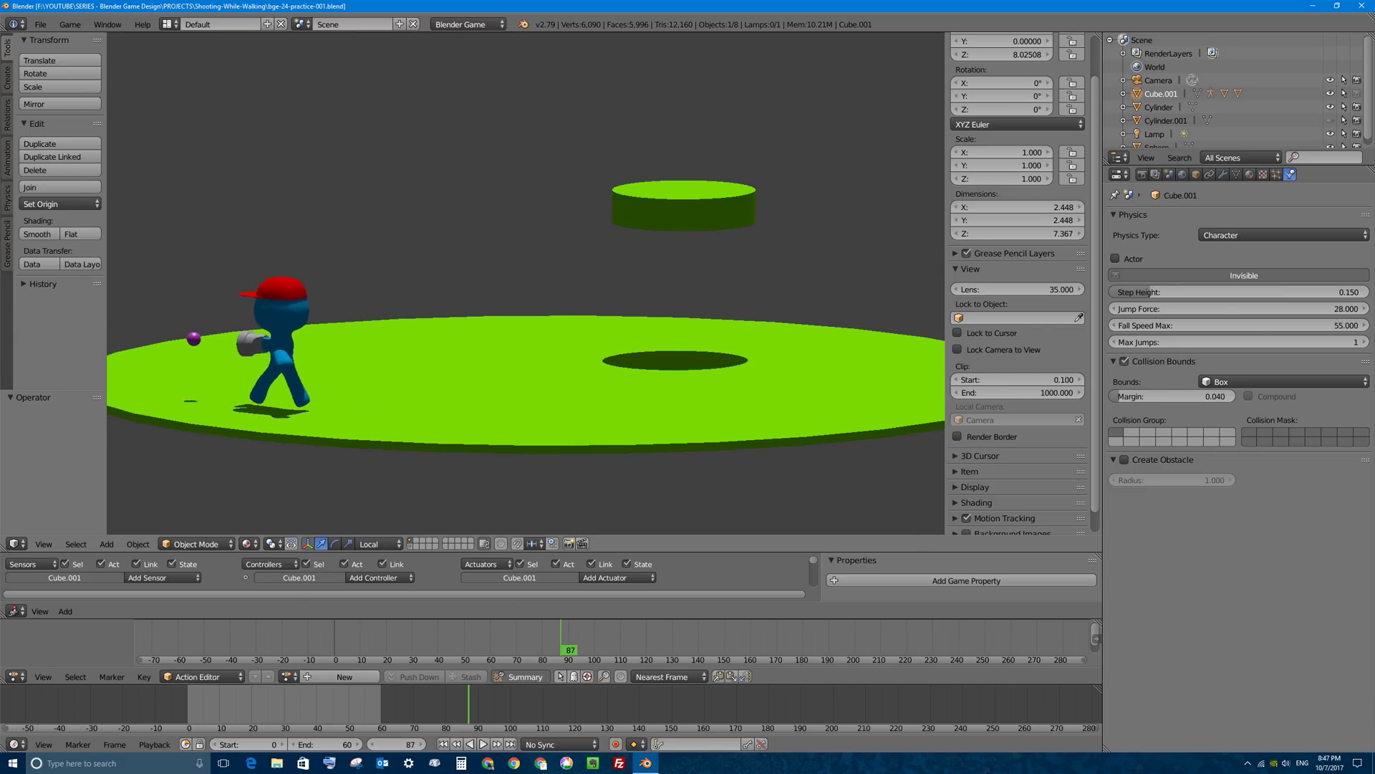
{"action": "key", "text": "Right"}
{"action": "key", "text": "space"}
{"action": "key", "text": "space"}
{"action": "key", "text": "space"}
{"action": "key", "text": "space"}
{"action": "key", "text": "space"}
{"action": "key", "text": "space"}
{"action": "key", "text": "space"}
{"action": "key", "text": "space"}
{"action": "key", "text": "space"}
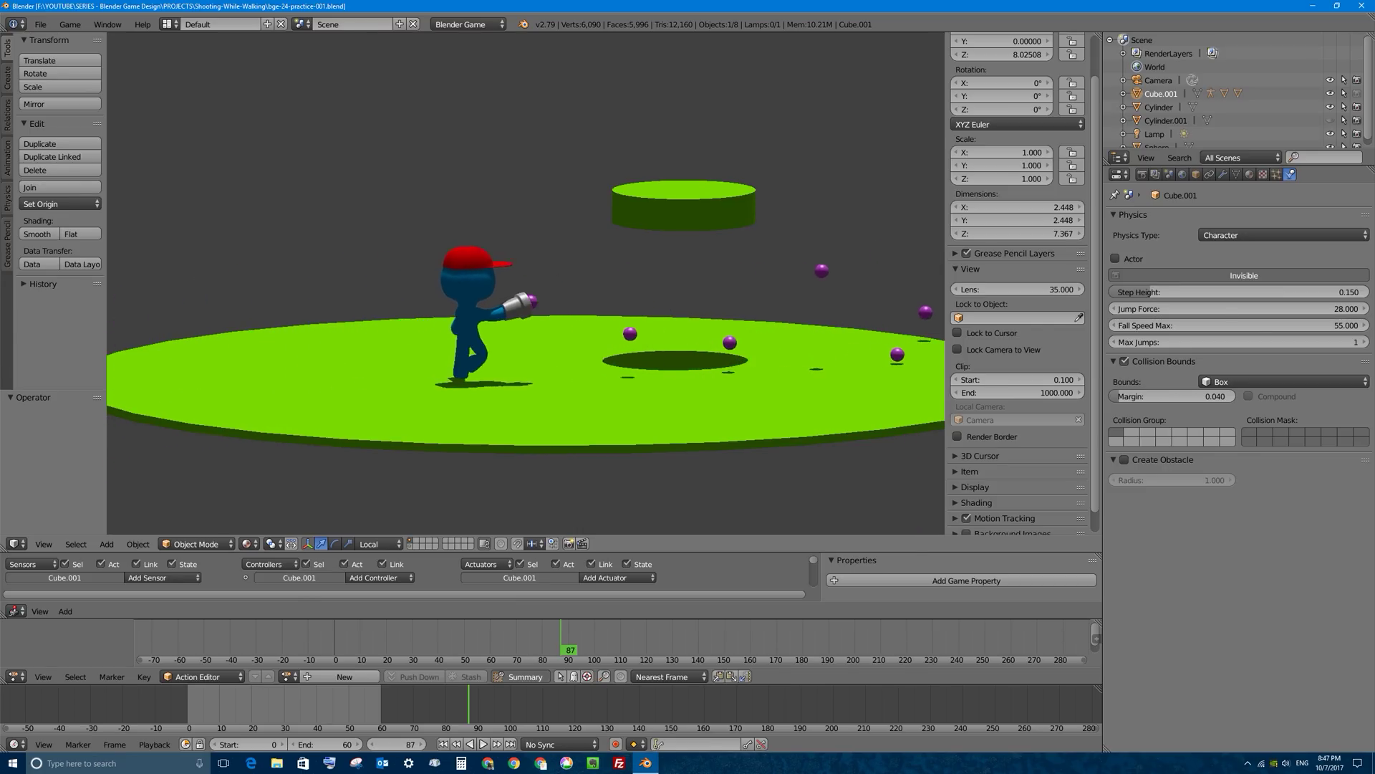
{"action": "key", "text": "space"}
{"action": "key", "text": "space"}
{"action": "key", "text": "space"}
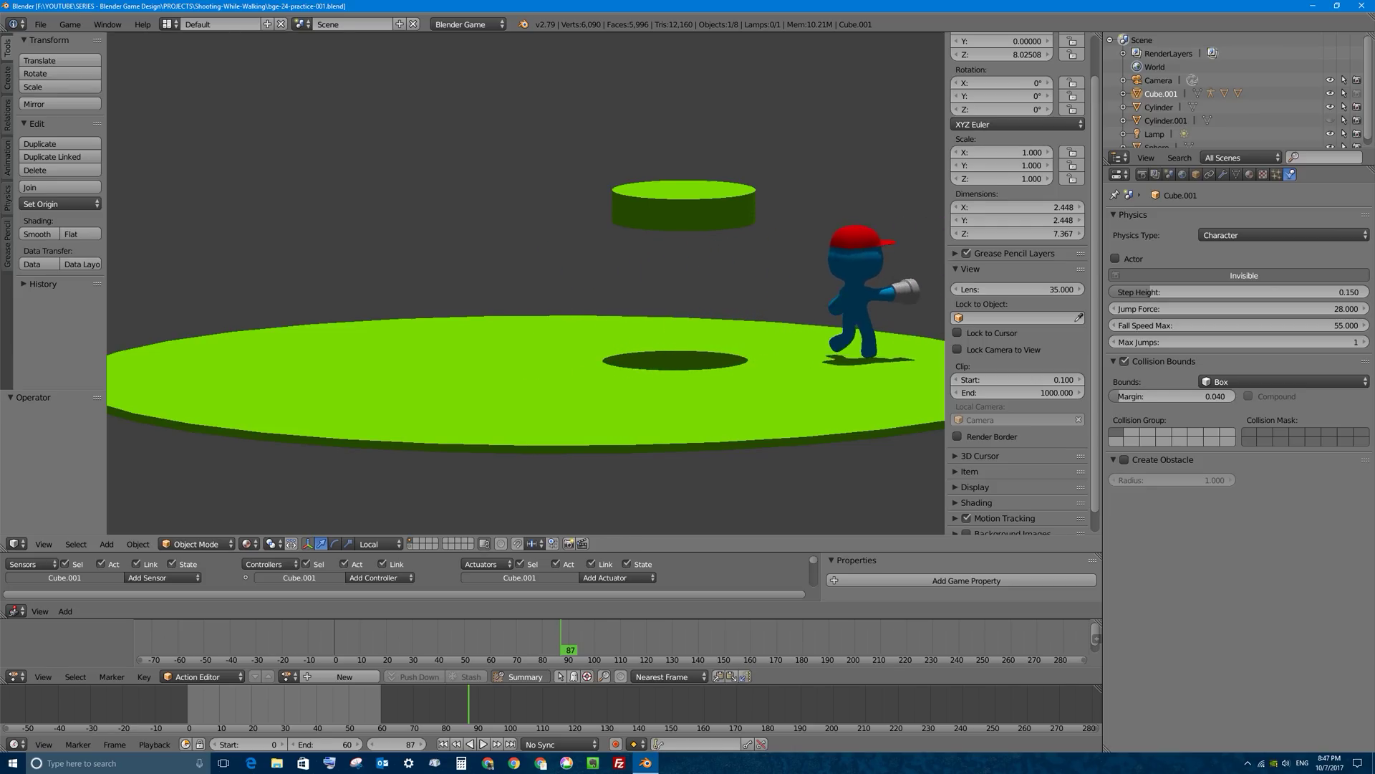
{"action": "key", "text": "Left"}
{"action": "key", "text": "space"}
{"action": "key", "text": "space"}
{"action": "key", "text": "space"}
{"action": "key", "text": "space"}
{"action": "key", "text": "space"}
{"action": "key", "text": "space"}
{"action": "key", "text": "space"}
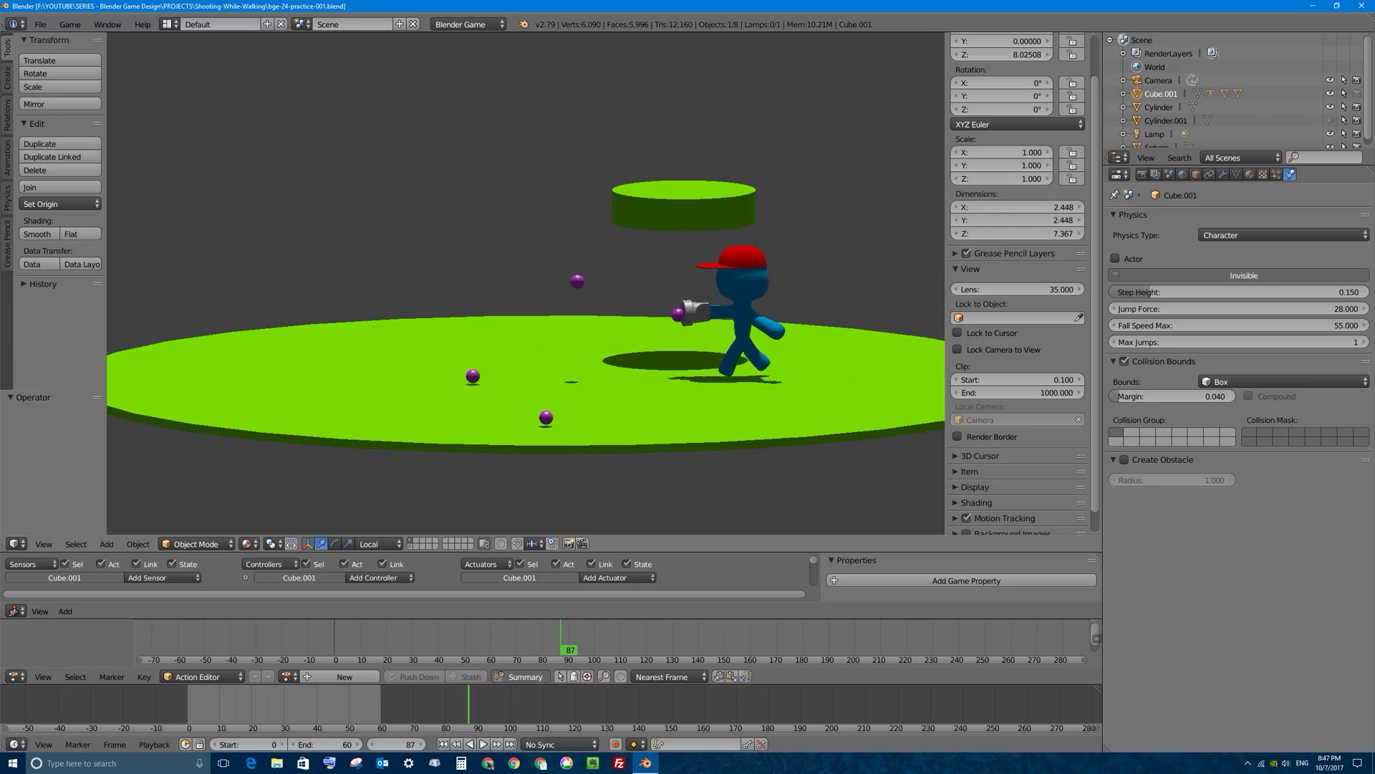
{"action": "key", "text": "space"}
{"action": "key", "text": "space"}
{"action": "key", "text": "space"}
{"action": "key", "text": "space"}
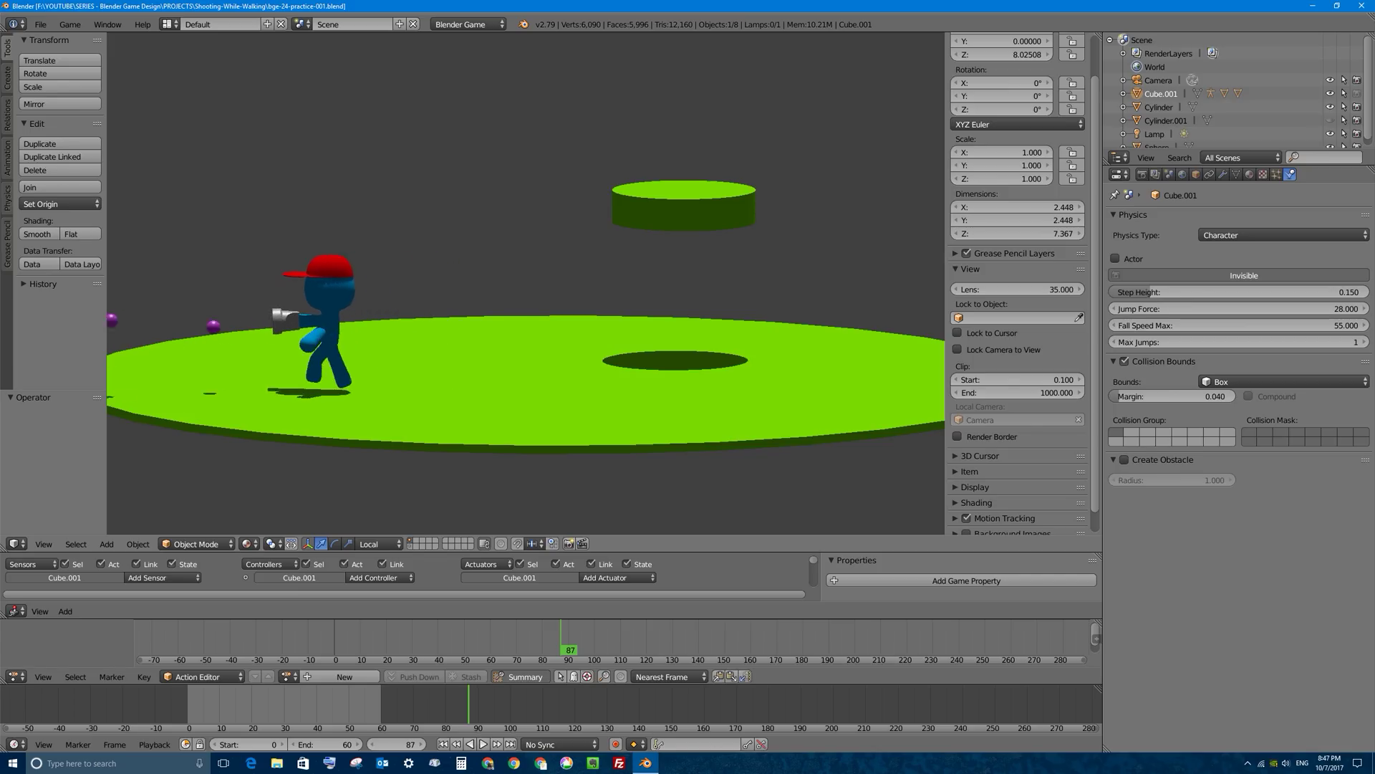
{"action": "key", "text": "Right"}
{"action": "key", "text": "space"}
{"action": "key", "text": "space"}
{"action": "key", "text": "space"}
{"action": "key", "text": "space"}
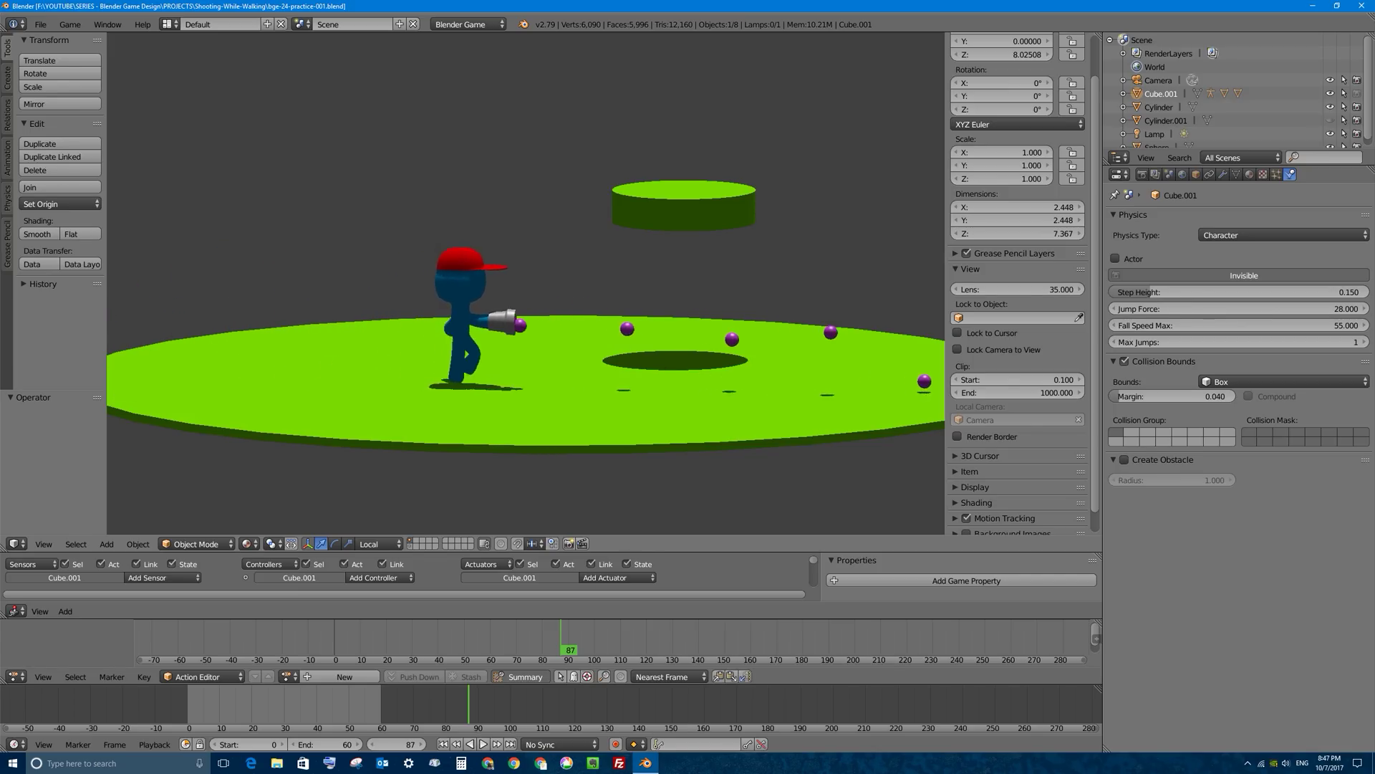
{"action": "key", "text": "Left"}
{"action": "key", "text": "space"}
{"action": "key", "text": "space"}
{"action": "key", "text": "space"}
{"action": "key", "text": "space"}
{"action": "key", "text": "space"}
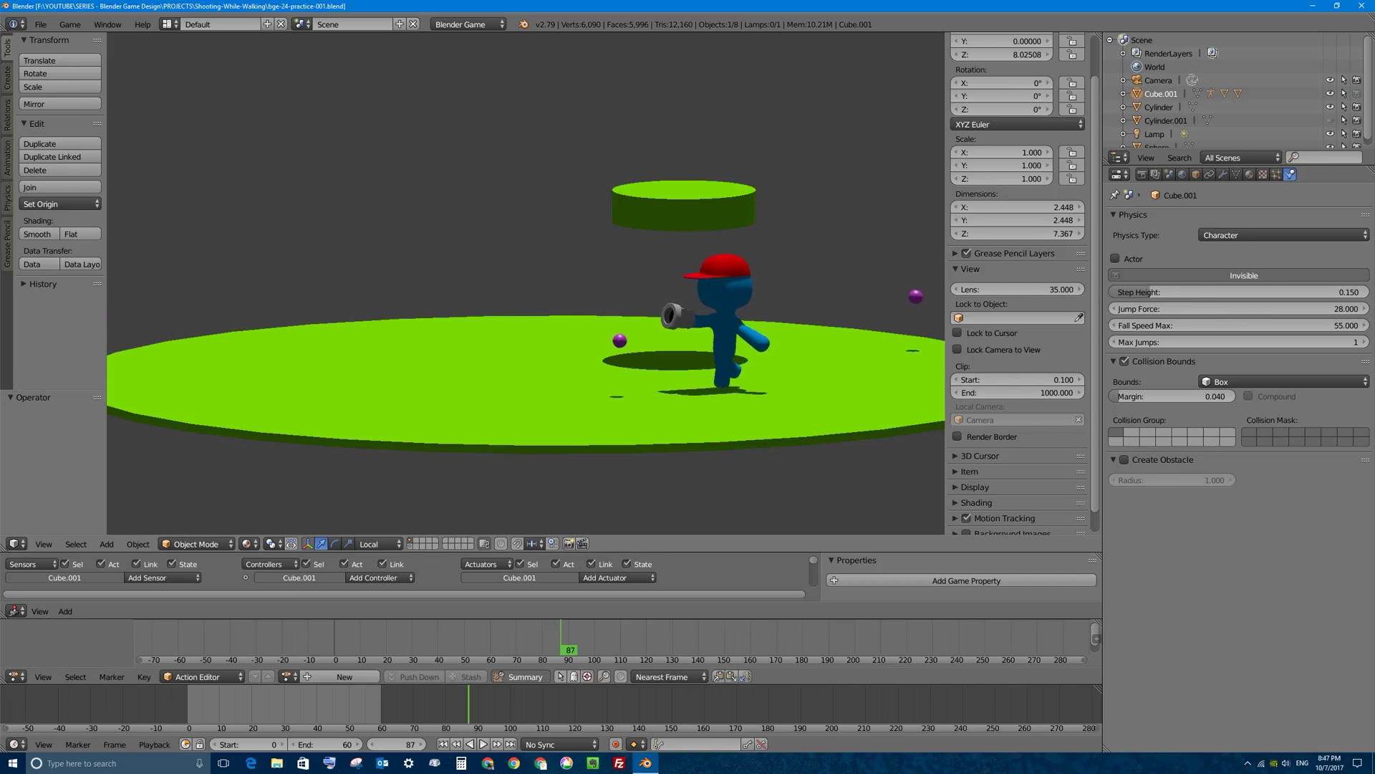
{"action": "key", "text": "Right"}
{"action": "key", "text": "space"}
{"action": "key", "text": "space"}
{"action": "key", "text": "space"}
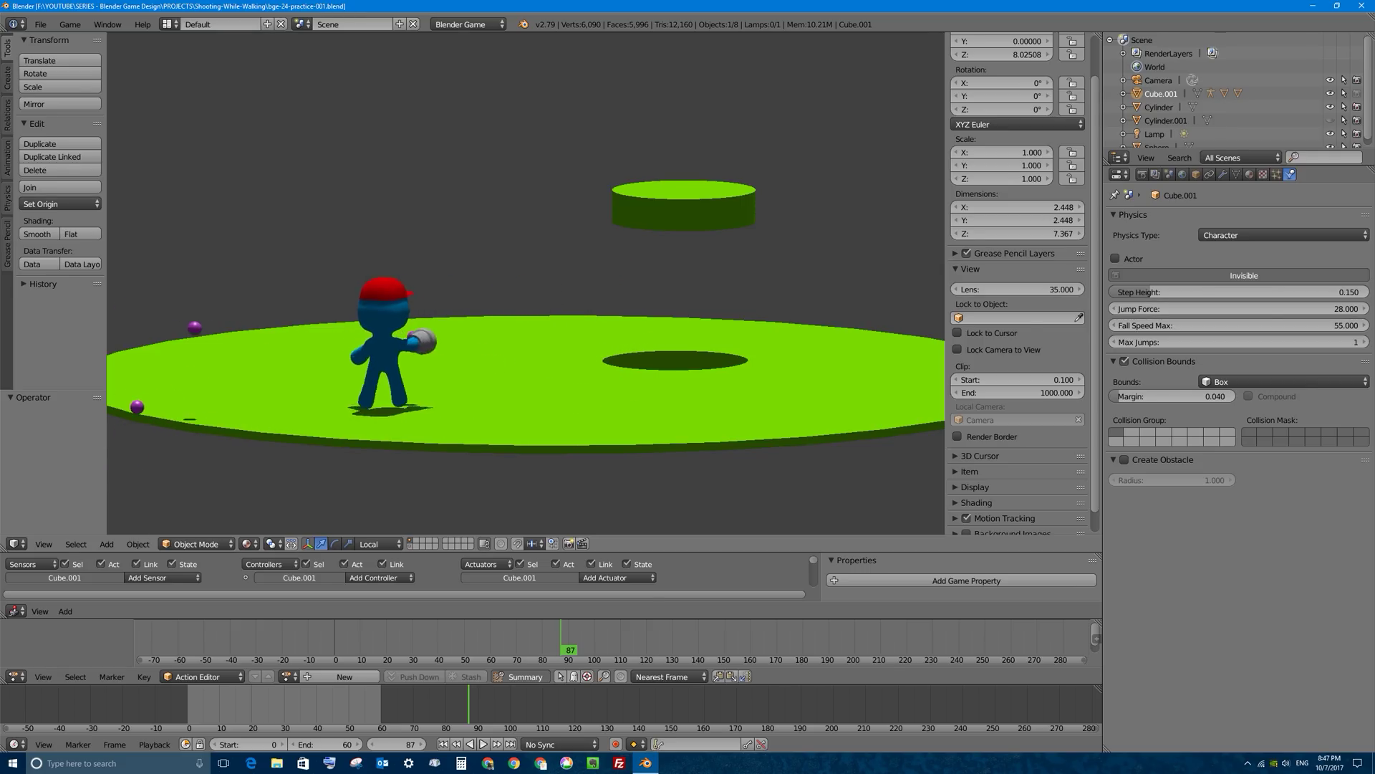
{"action": "key", "text": "Left"}
{"action": "key", "text": "space"}
{"action": "key", "text": "space"}
{"action": "key", "text": "space"}
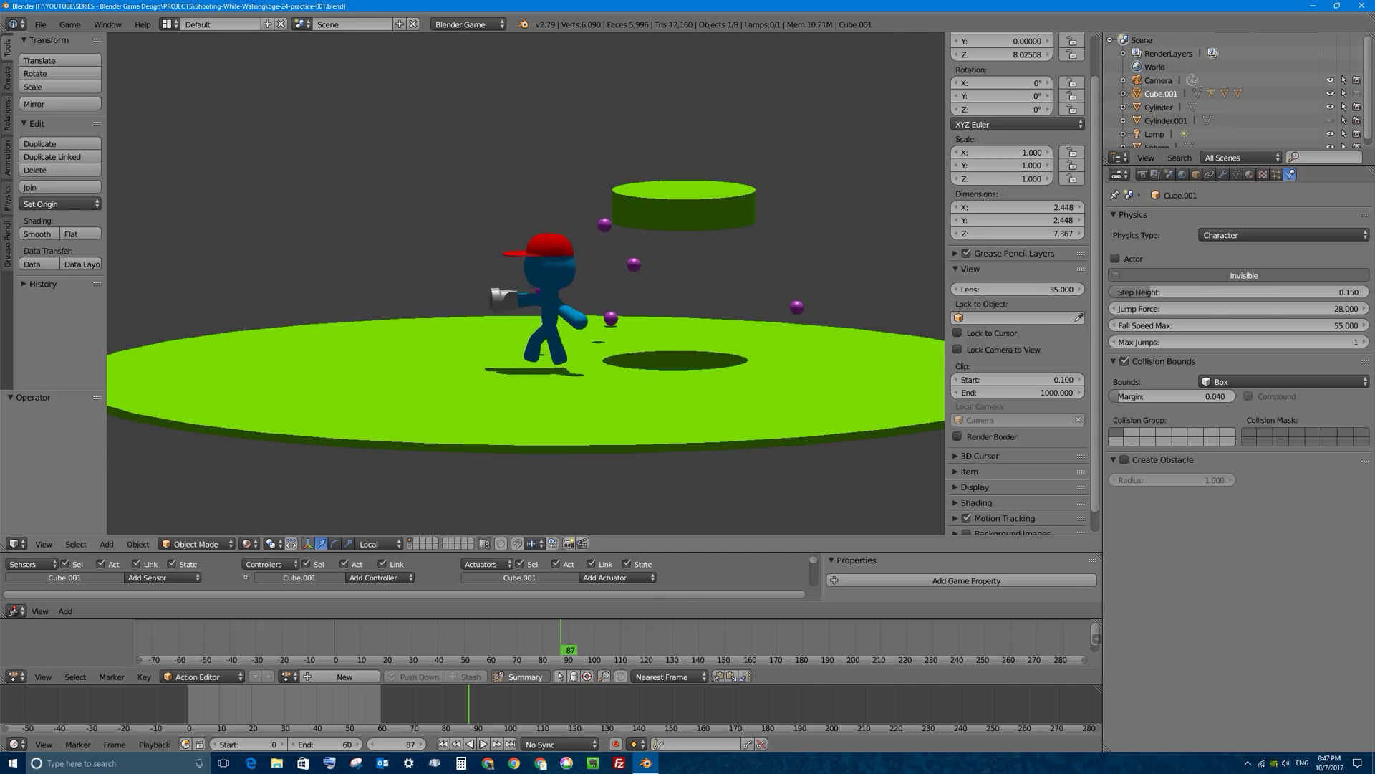
{"action": "key", "text": "Right"}
{"action": "key", "text": "space"}
{"action": "key", "text": "space"}
{"action": "key", "text": "space"}
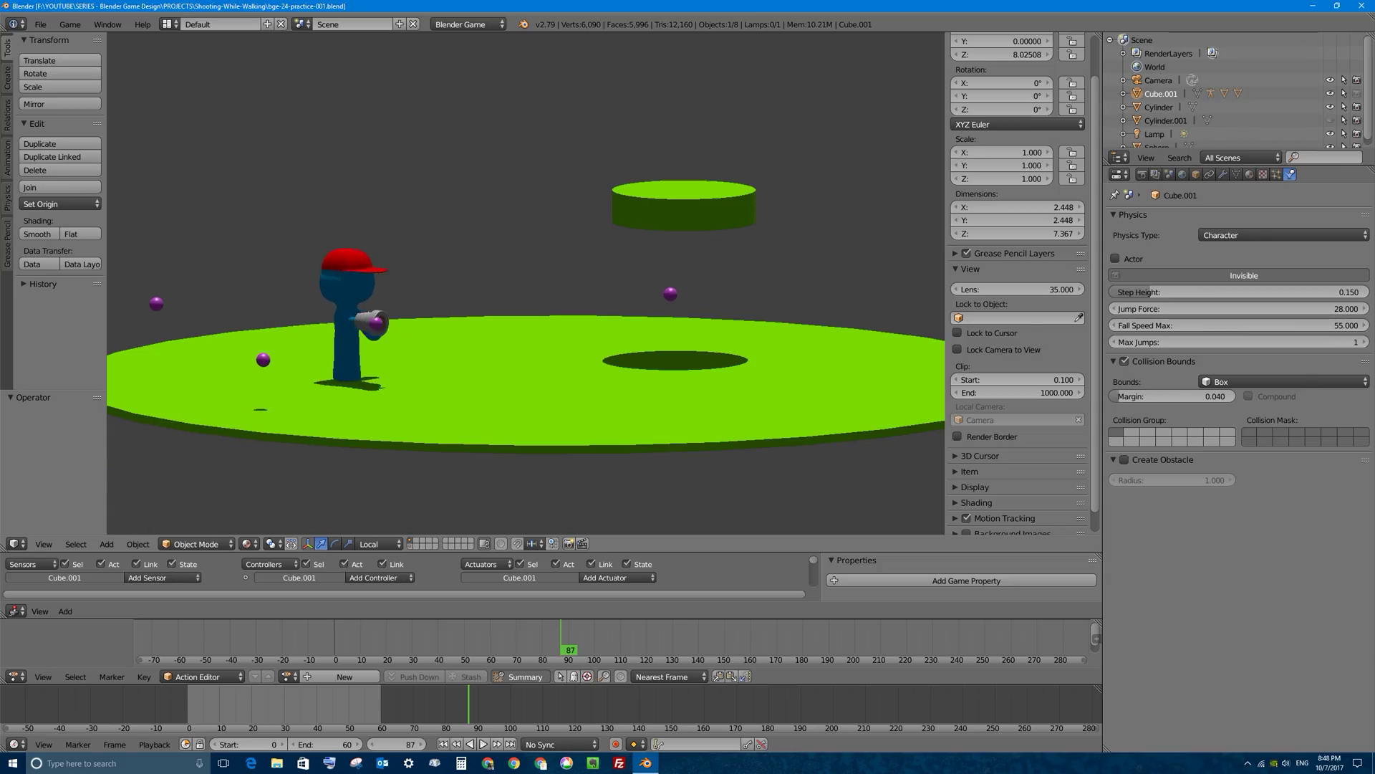
Fire a series of purple balls with the character standing still to test stationary shooting
{"action": "key", "text": "Right"}
{"action": "key", "text": "space"}
{"action": "key", "text": "space"}
{"action": "key", "text": "space"}
{"action": "key", "text": "space"}
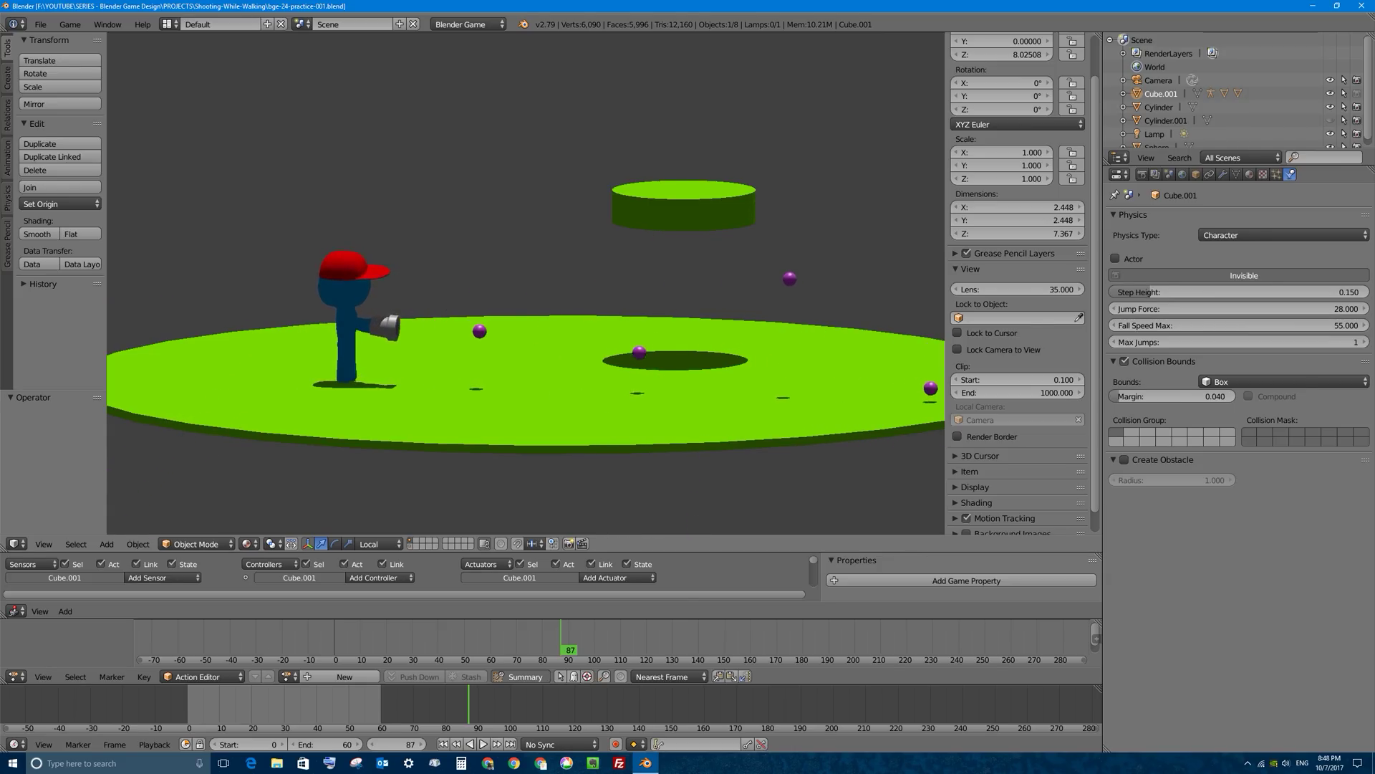
{"action": "key", "text": "space"}
{"action": "key", "text": "space"}
{"action": "key", "text": "space"}
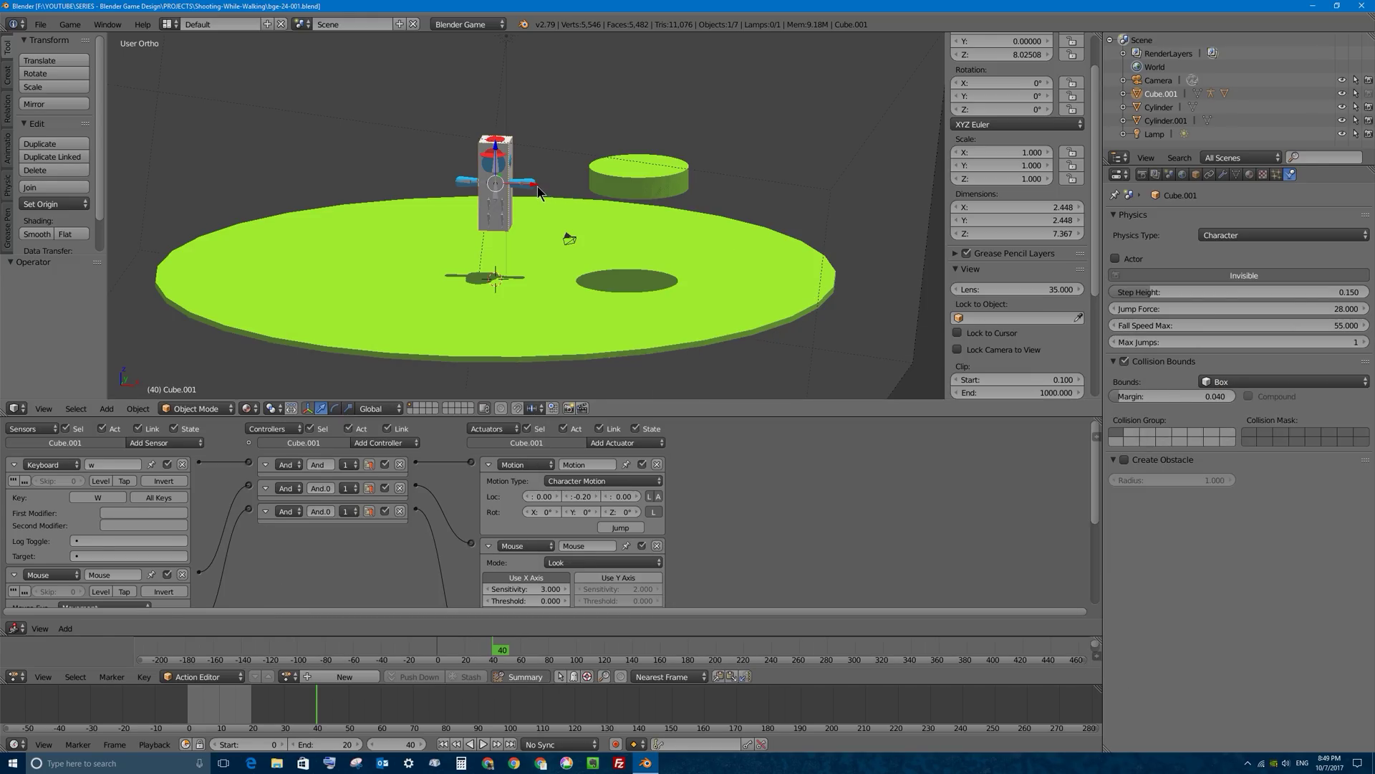
Enlarge the Logic Editor so that all of Cube.001's sensors, controllers and actuators are shown
{"action": "scroll", "coordinate": [558, 190], "scroll_direction": "up", "scroll_amount": 4}
{"action": "middle_click_drag", "start_coordinate": [470, 86], "coordinate": [503, 133]}
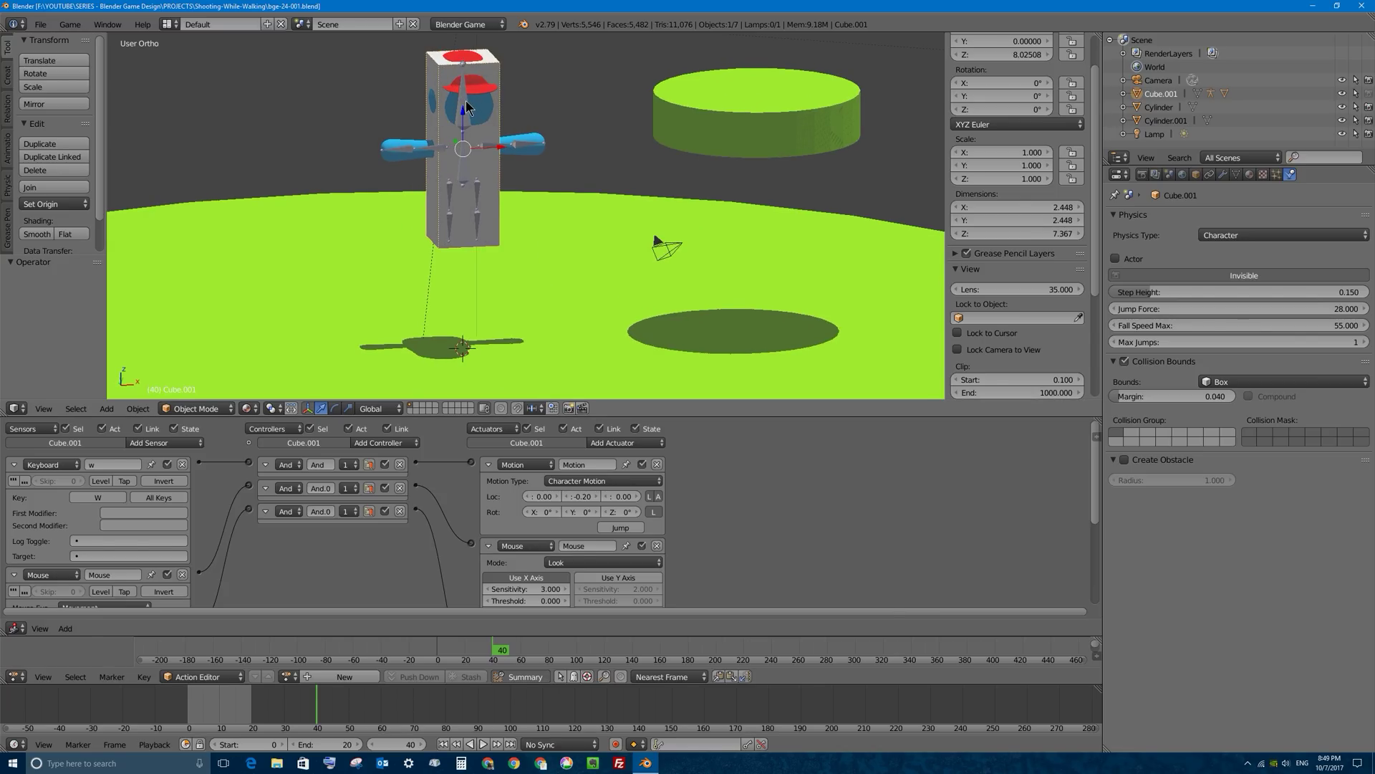
{"action": "scroll", "coordinate": [466, 106], "scroll_direction": "down", "scroll_amount": 3}
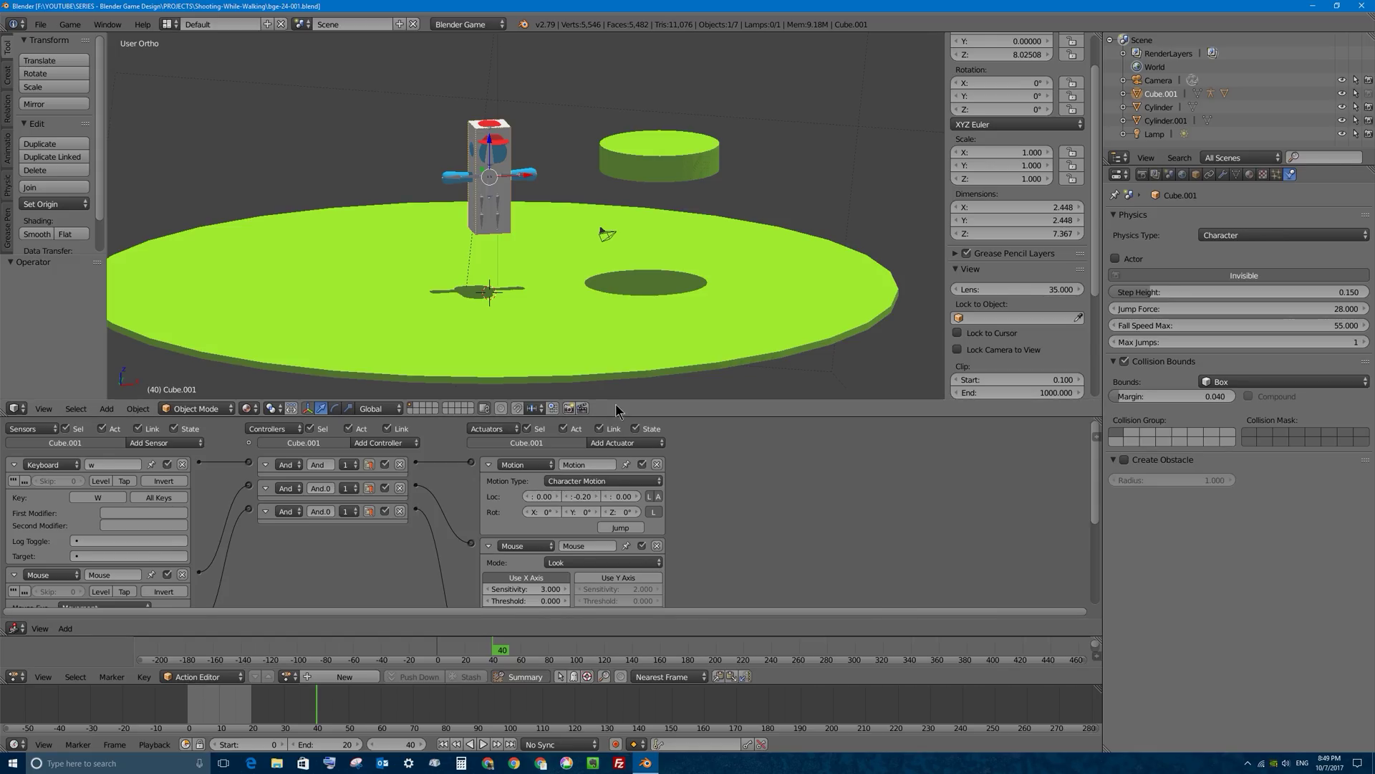
{"action": "left_click_drag", "start_coordinate": [616, 402], "coordinate": [505, 205]}
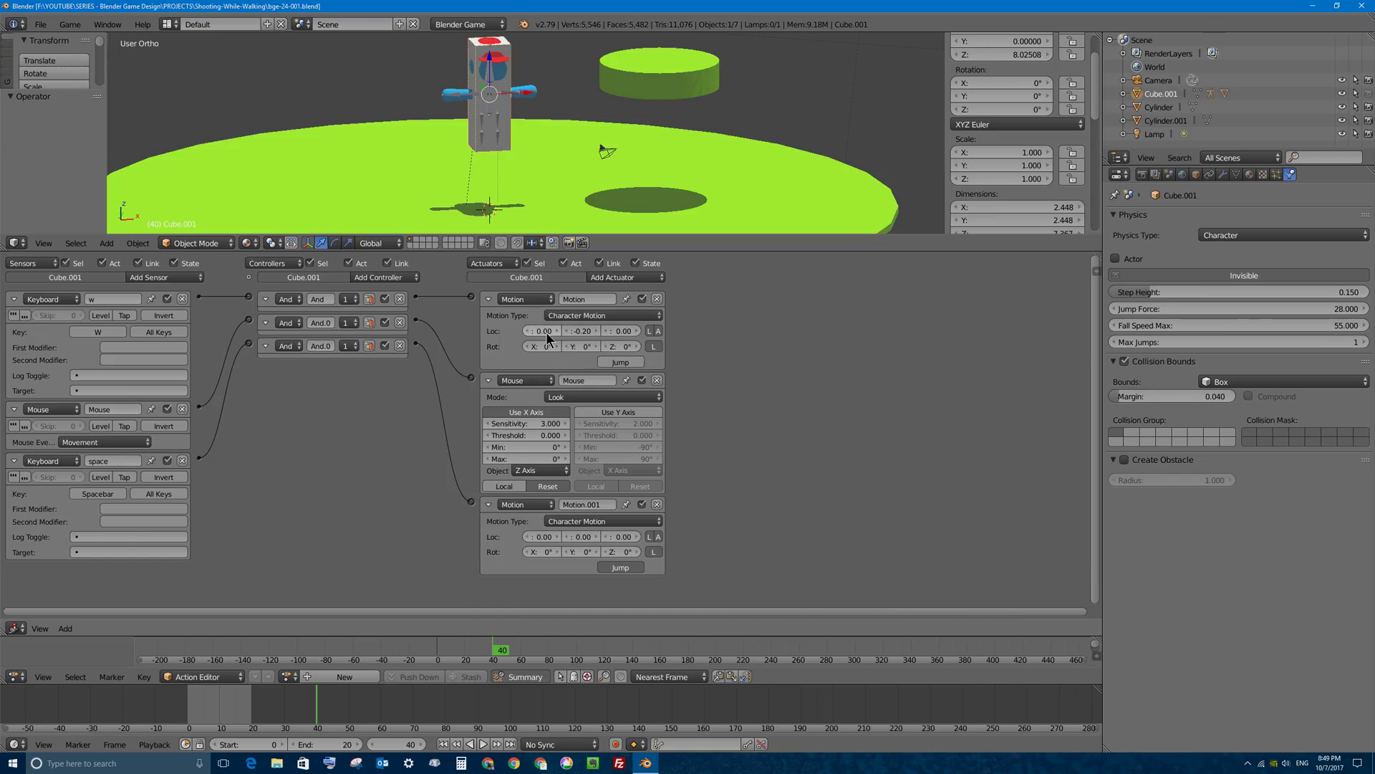
Select the back bone of the character's armature inside the box to show the armature's logic bricks
{"action": "middle_click_drag", "start_coordinate": [523, 207], "coordinate": [498, 118]}
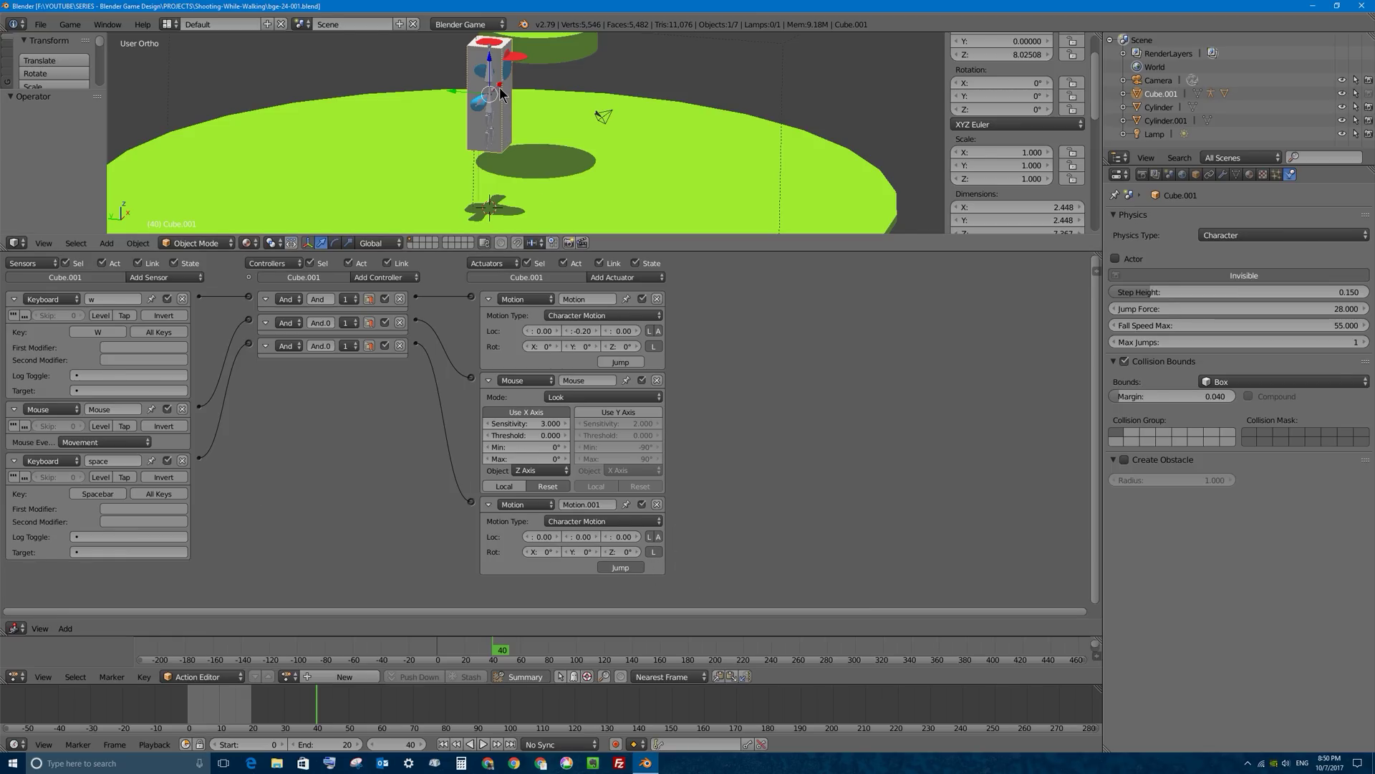
{"action": "scroll", "coordinate": [505, 61], "scroll_direction": "up", "scroll_amount": 4}
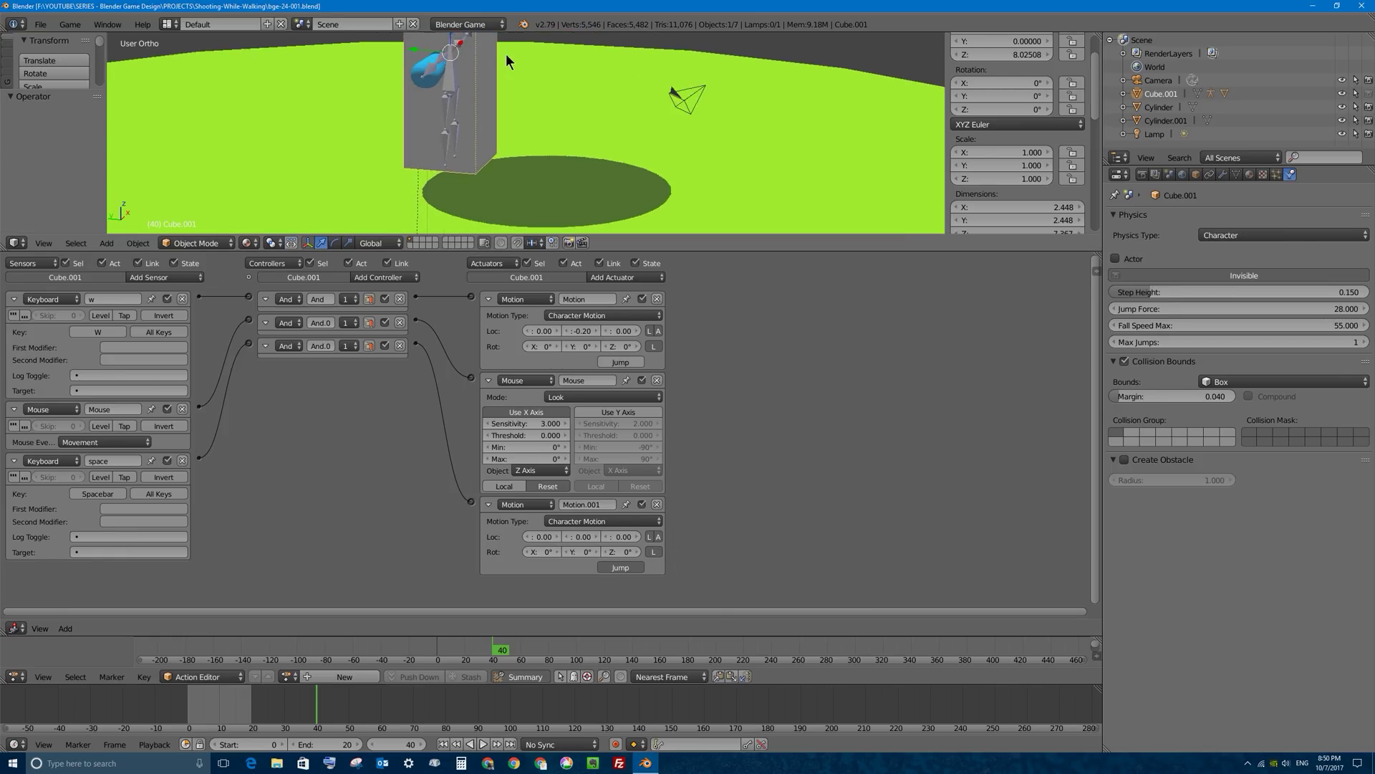
{"action": "right_click", "coordinate": [452, 85]}
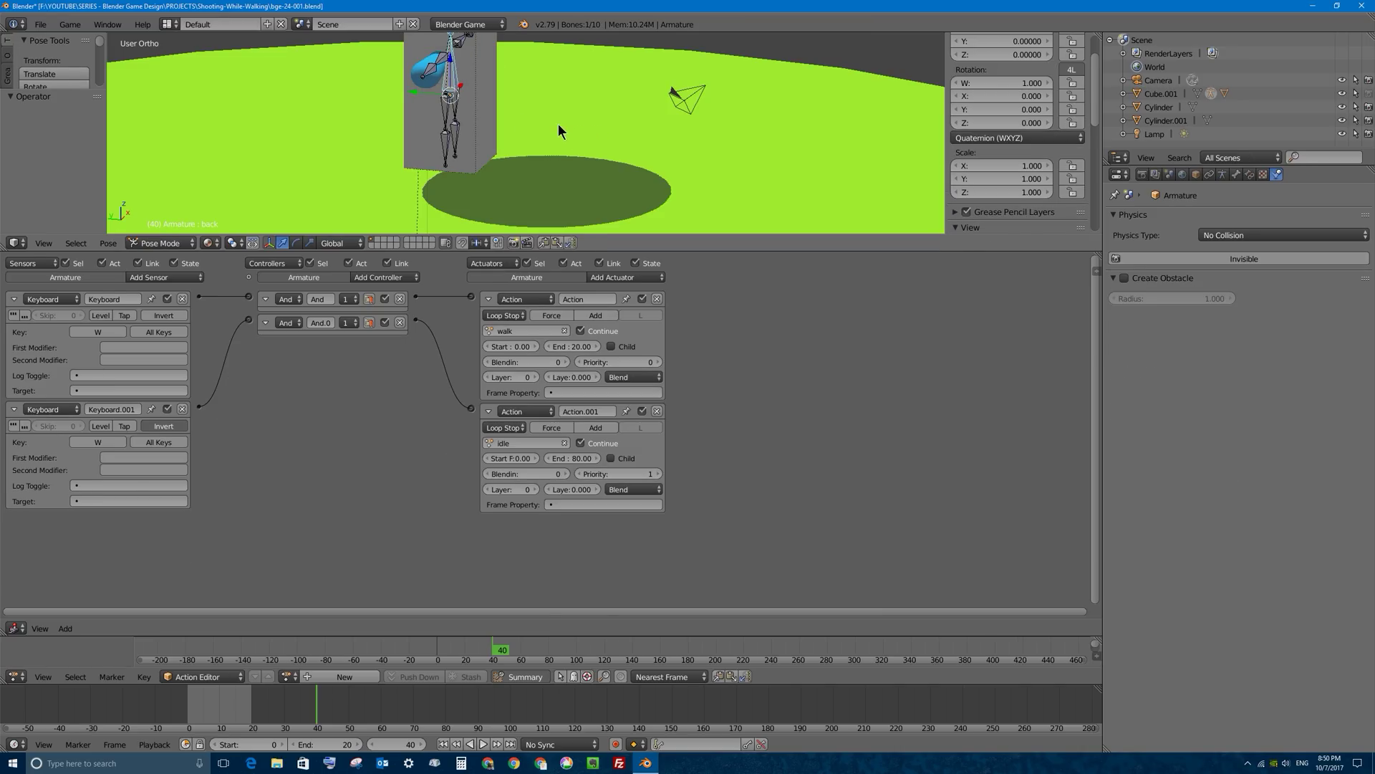
{"action": "middle_click_drag", "start_coordinate": [563, 114], "coordinate": [418, 72]}
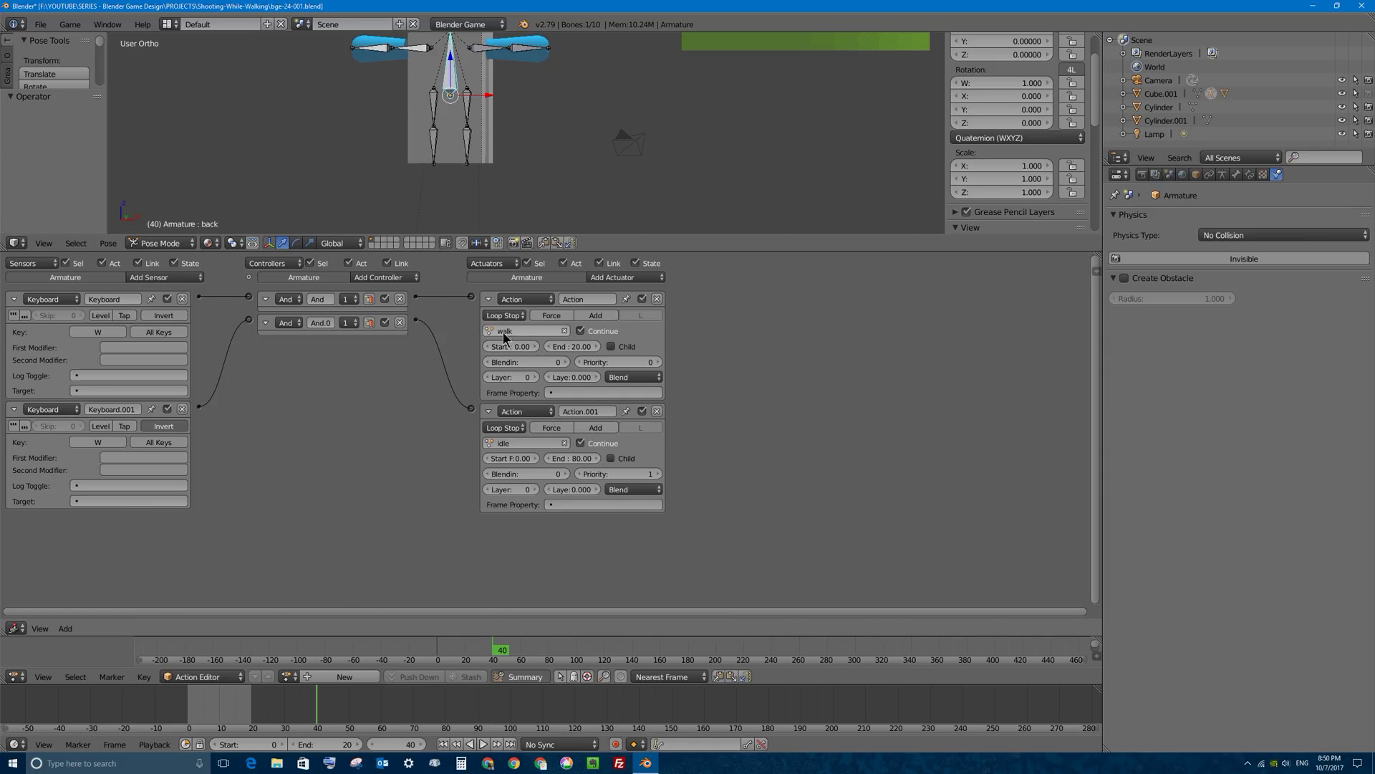
Review the armature's walk and idle action actuators, including the type options of the walk actuator
{"action": "left_click", "coordinate": [523, 300]}
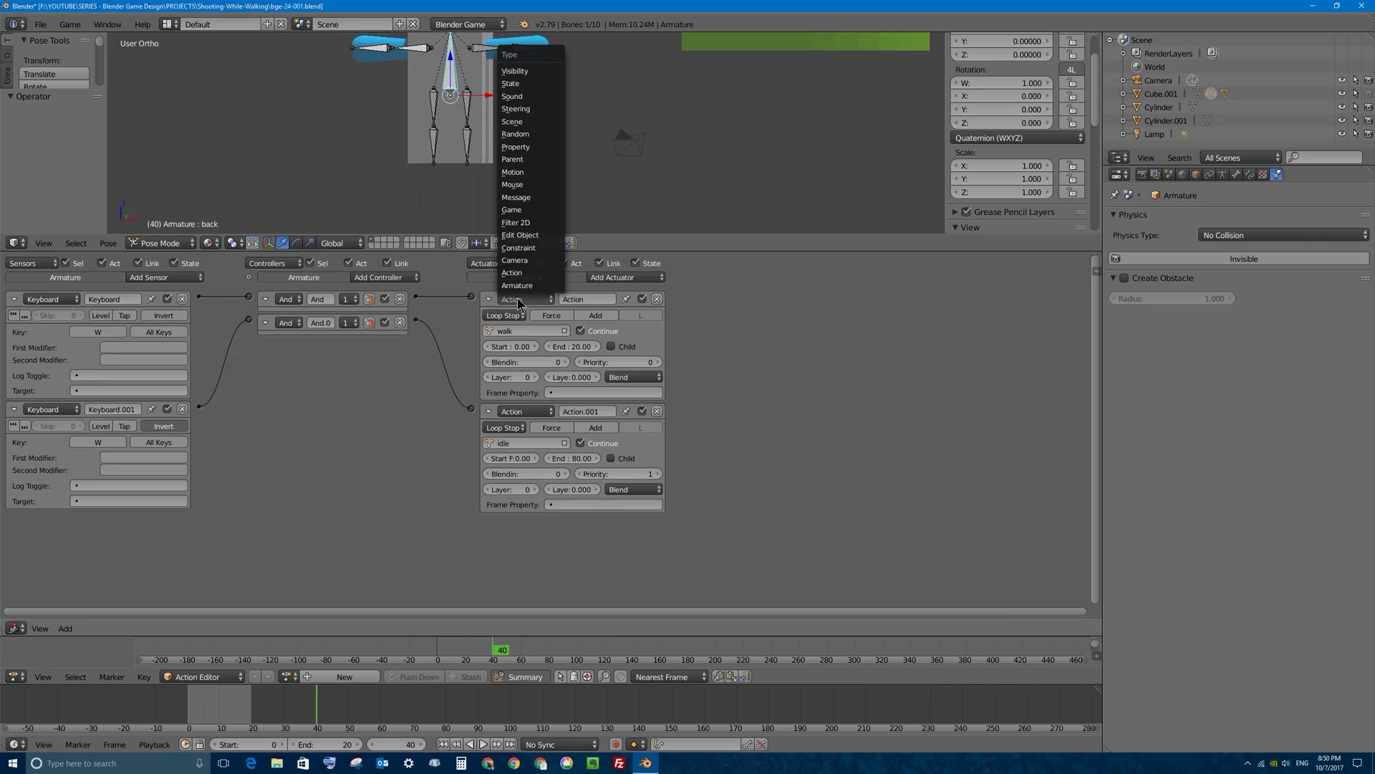
{"action": "left_click", "coordinate": [523, 306]}
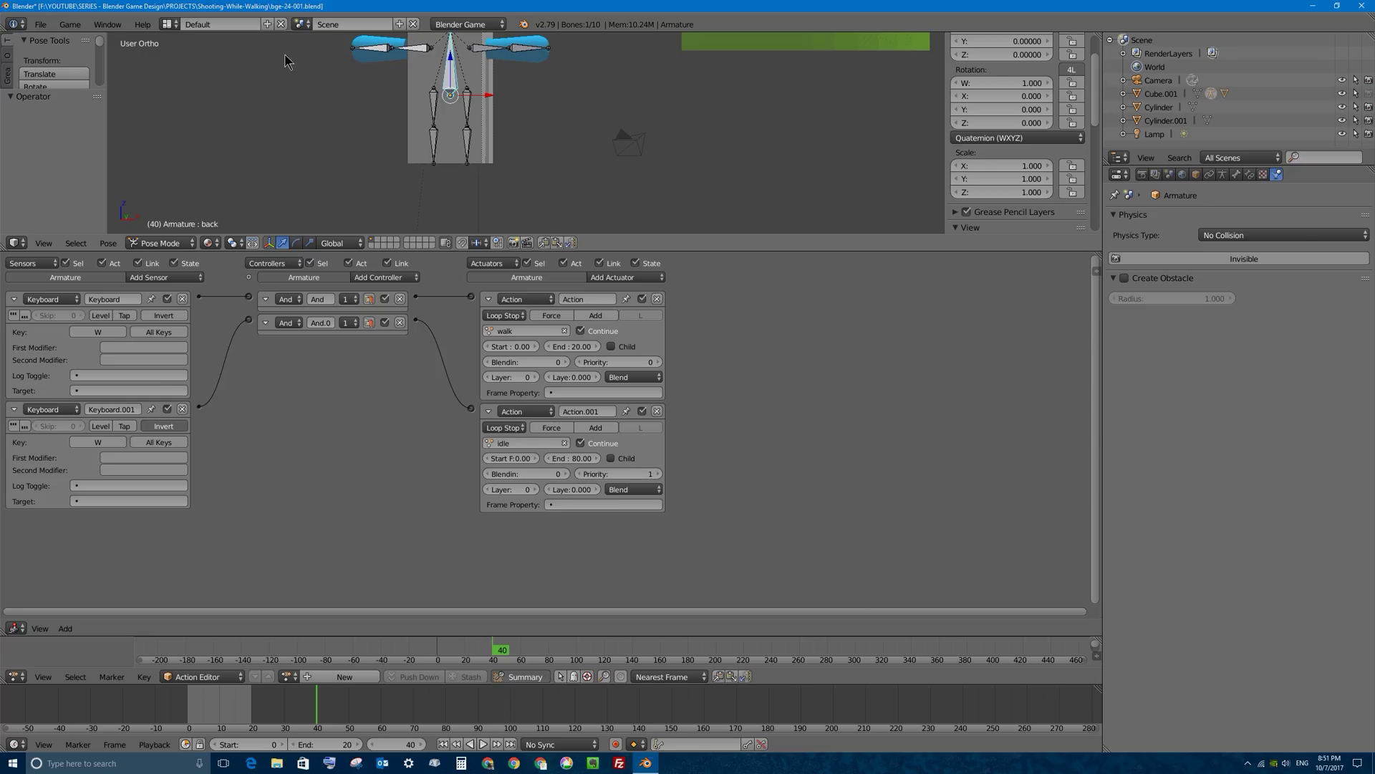
{"action": "scroll", "coordinate": [605, 132], "scroll_direction": "down", "scroll_amount": 2}
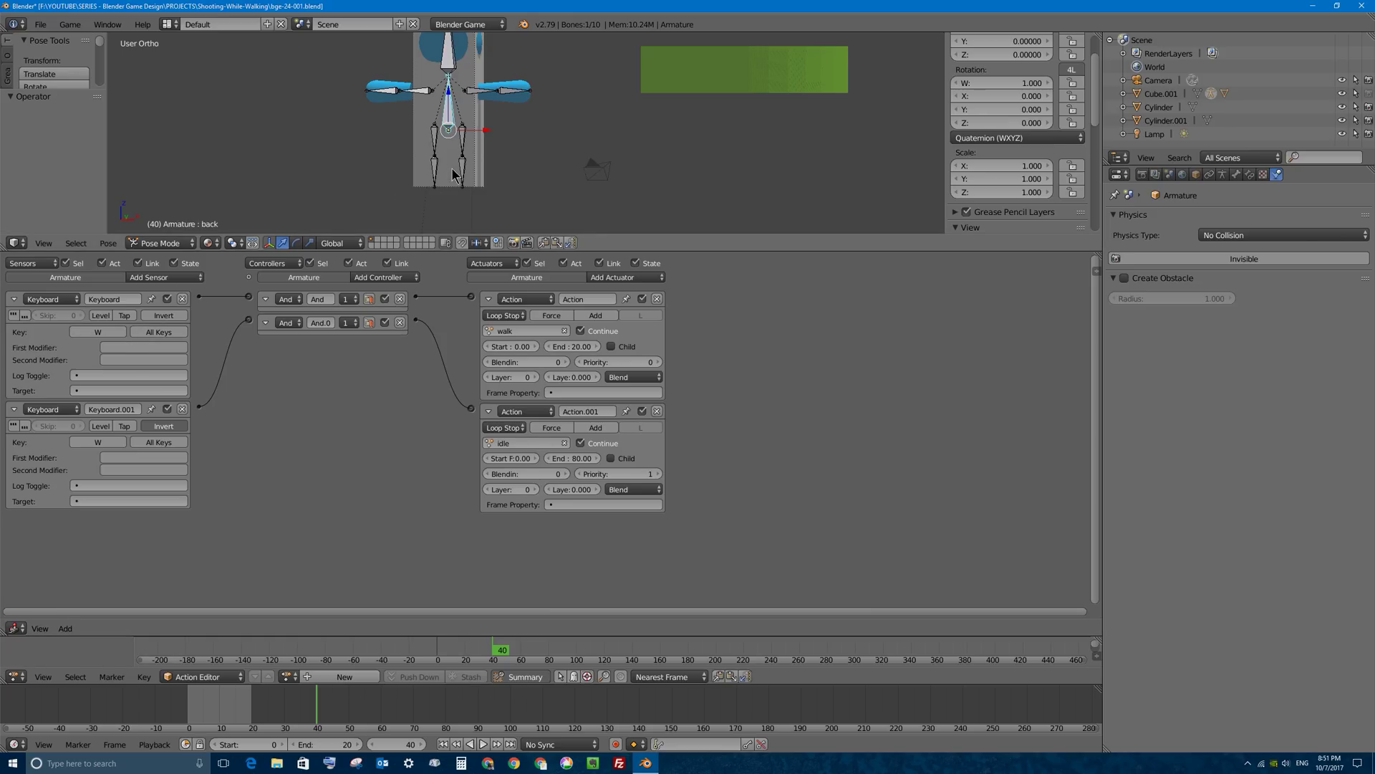
{"action": "scroll", "coordinate": [453, 168], "scroll_direction": "down", "scroll_amount": 3}
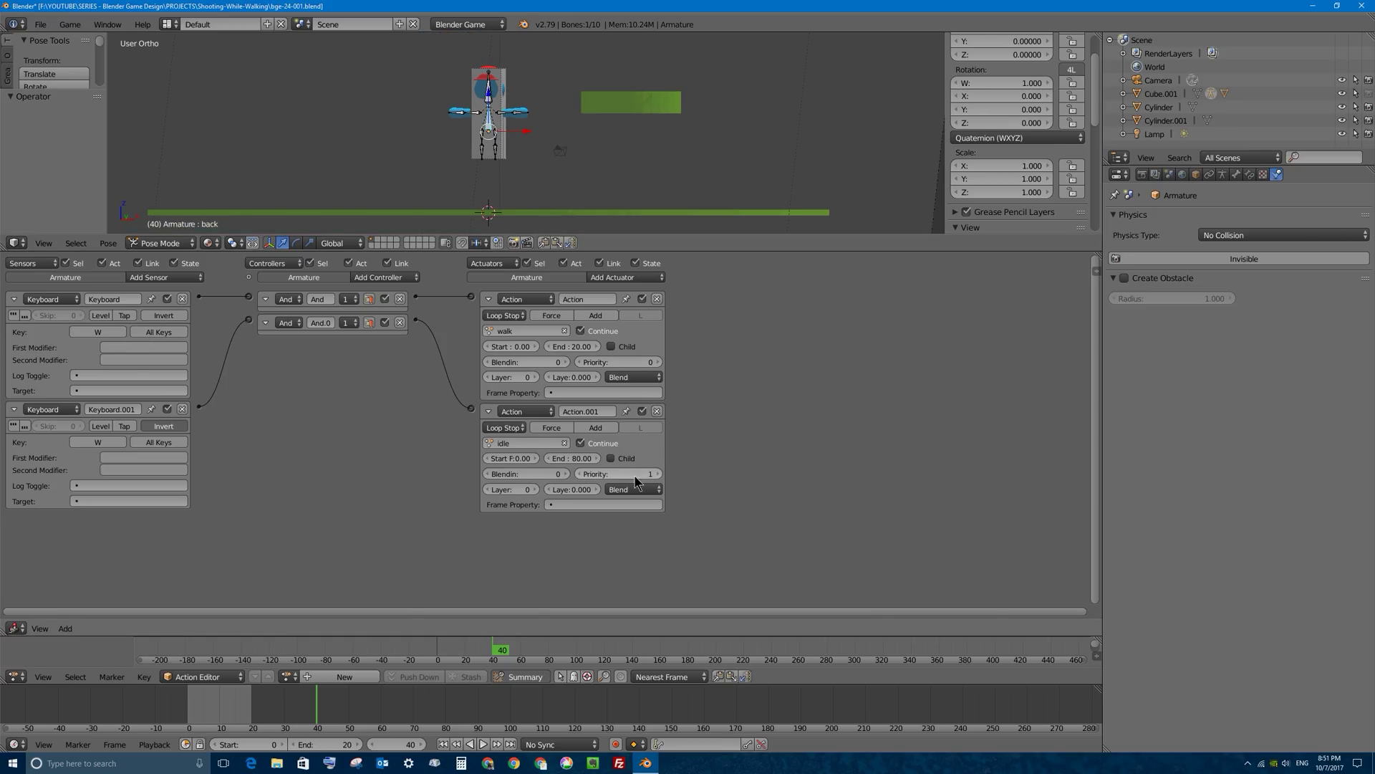
Select the character's box Cube.001 and run the game to test walking forward, ending the game after the test
{"action": "middle_click_drag", "start_coordinate": [502, 121], "coordinate": [540, 170]}
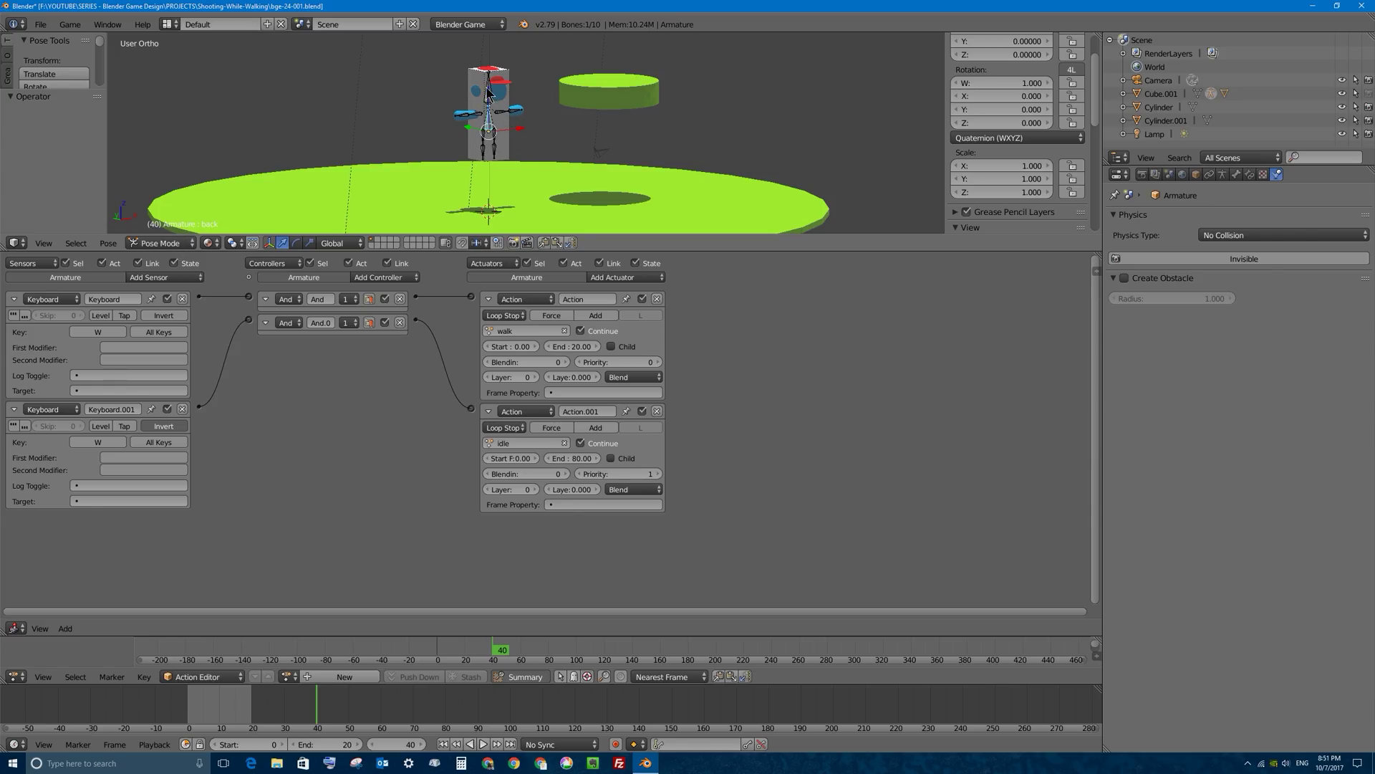
{"action": "right_click", "coordinate": [510, 126]}
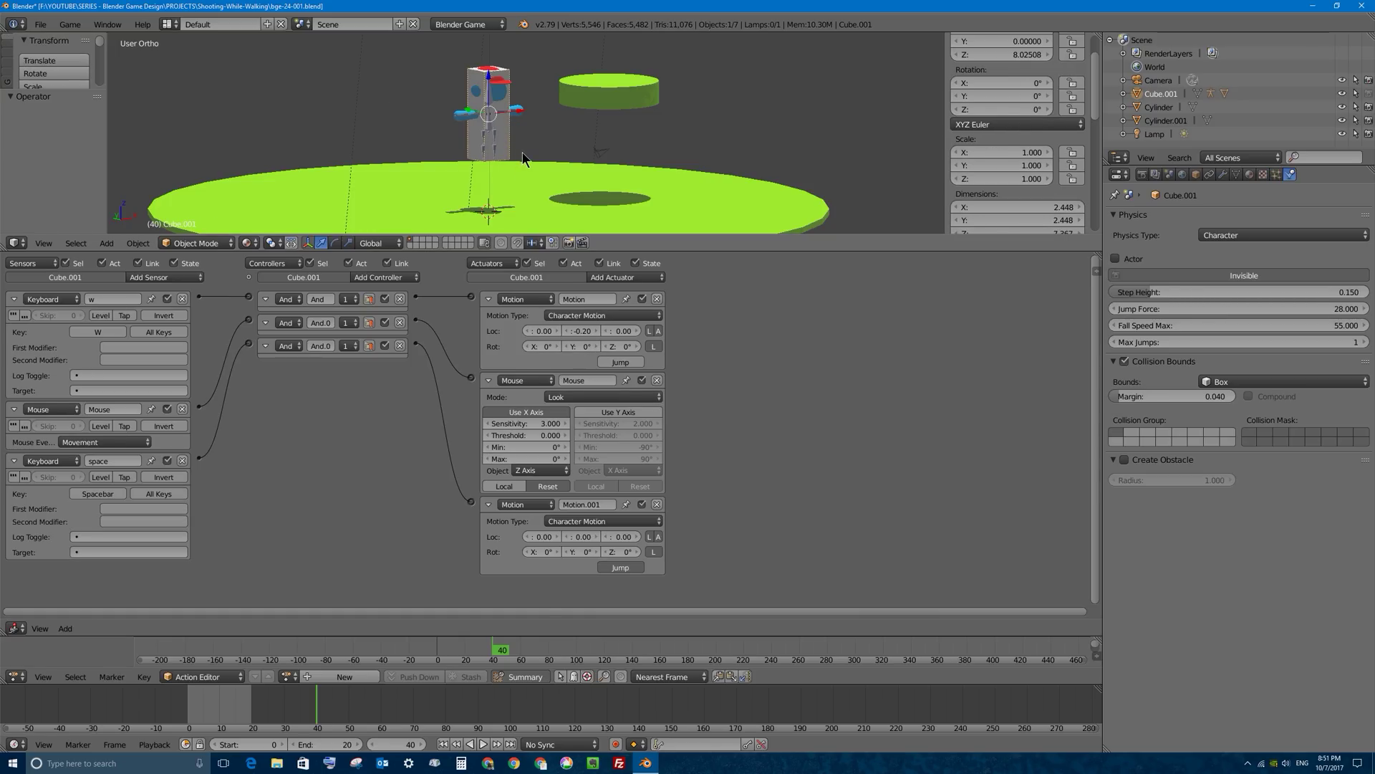
{"action": "key", "text": "p"}
{"action": "key", "text": "w"}
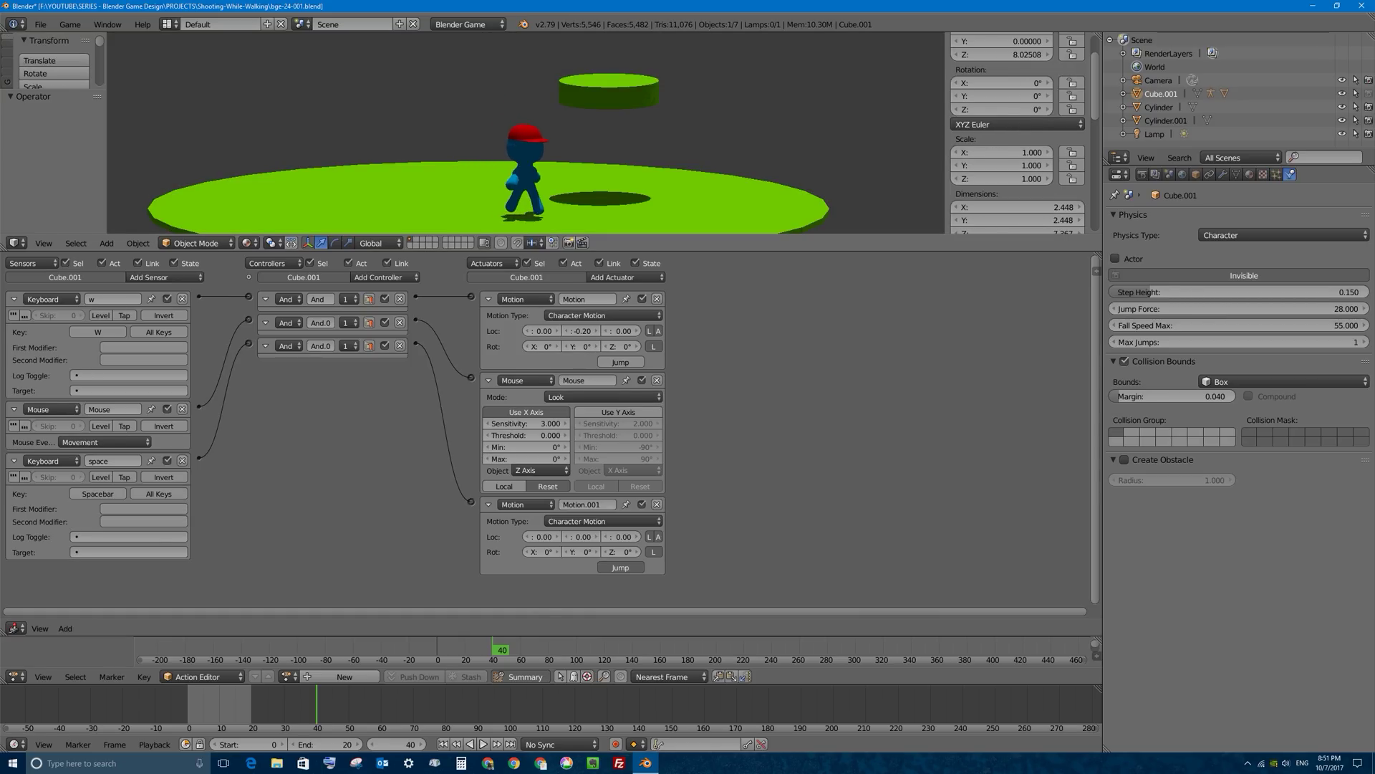
{"action": "key", "text": "w"}
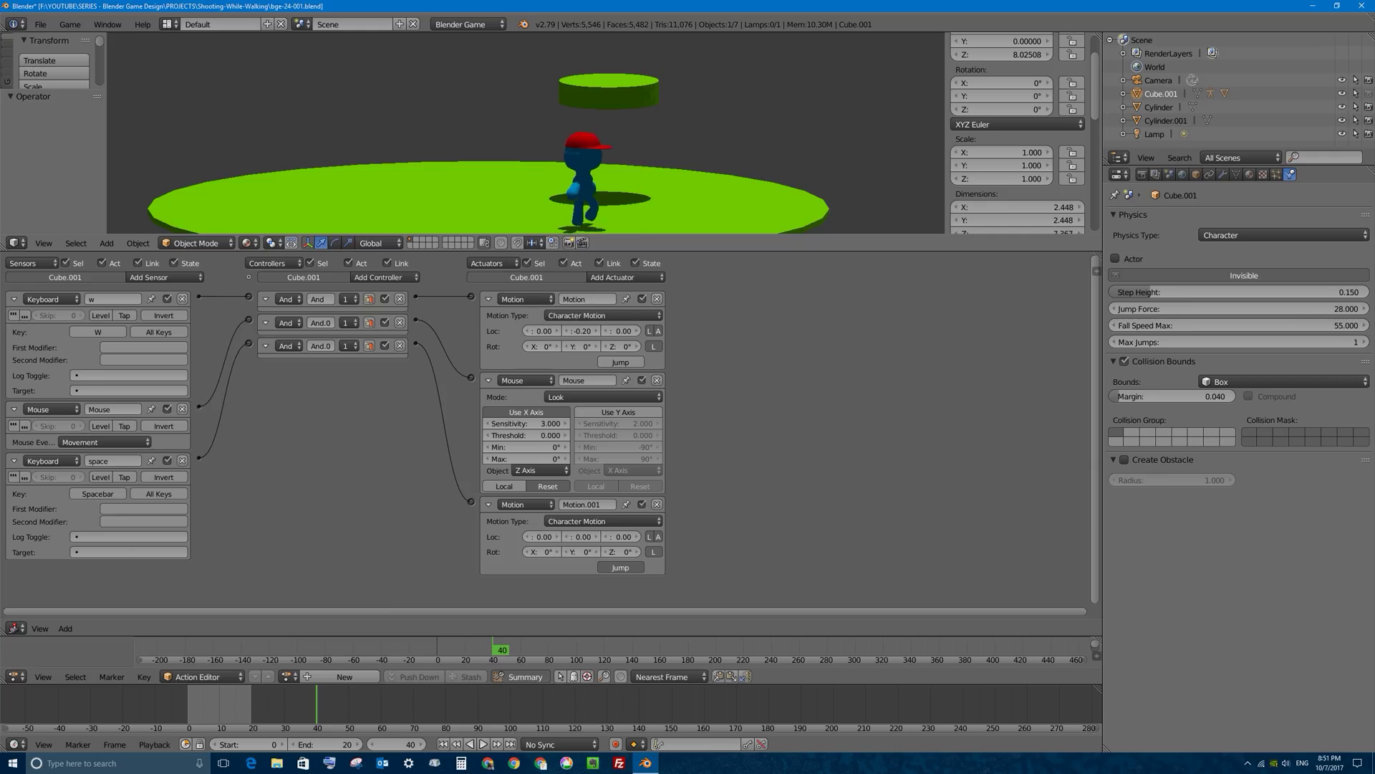
{"action": "key", "text": "w"}
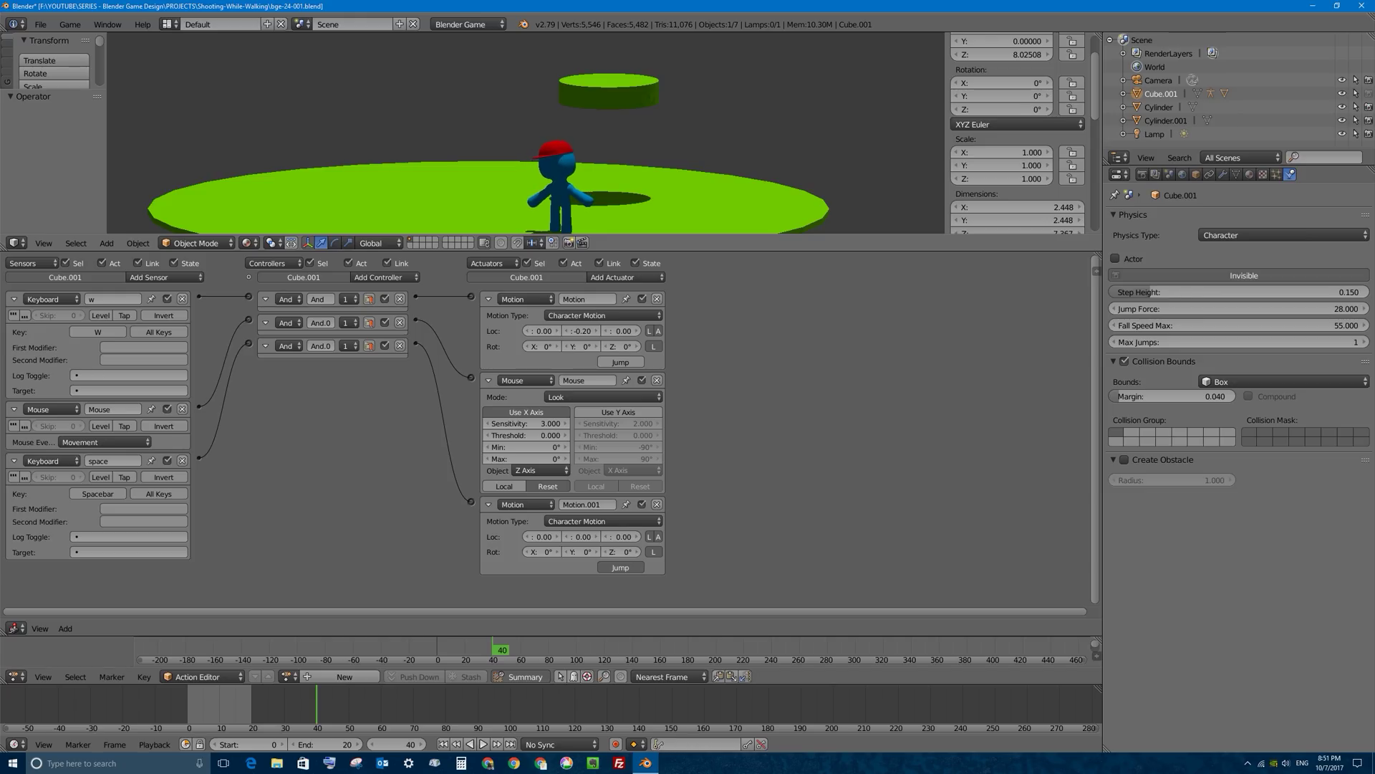
{"action": "key", "text": "Escape"}
Set the maximum draw type of the character's box Cube.001 to Wire and check that the box can still be selected
{"action": "scroll", "coordinate": [490, 132], "scroll_direction": "up", "scroll_amount": 3}
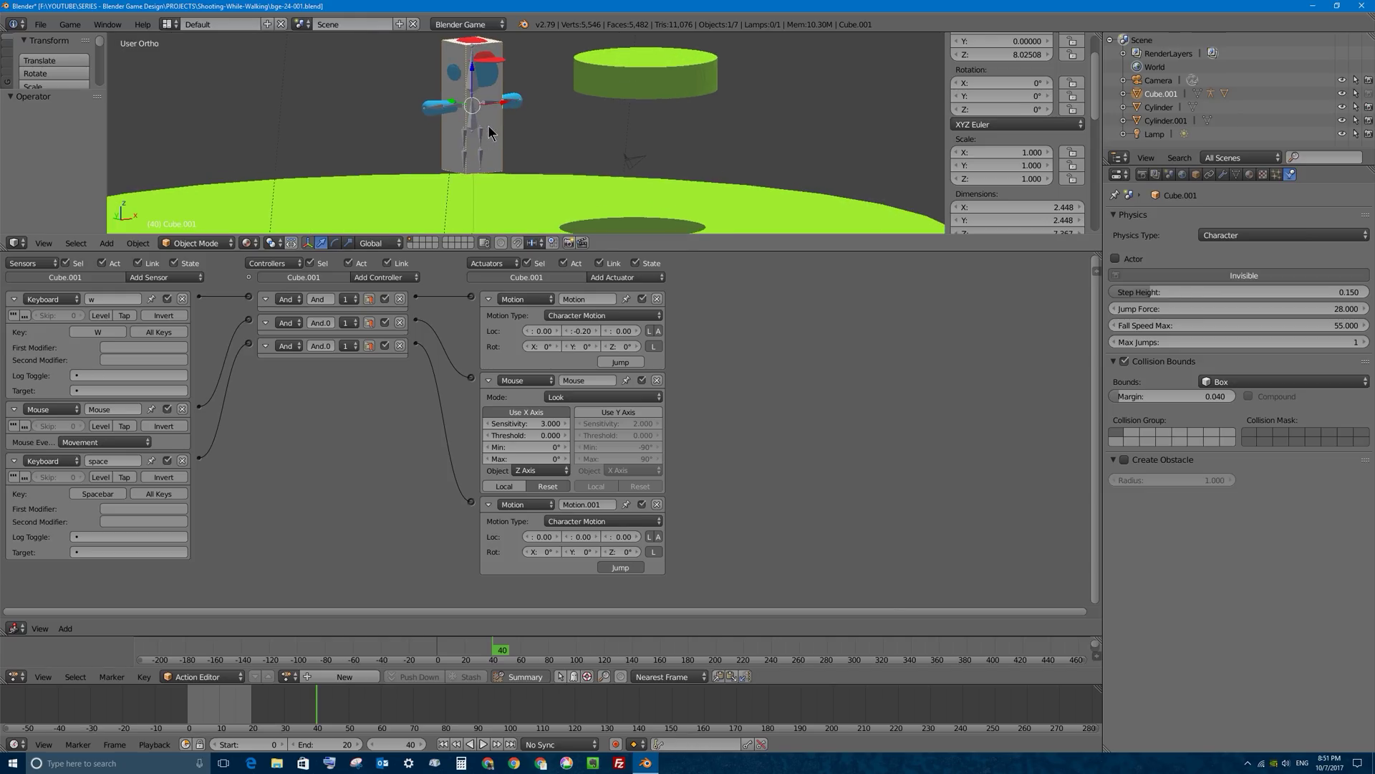
{"action": "scroll", "coordinate": [490, 132], "scroll_direction": "up", "scroll_amount": 4}
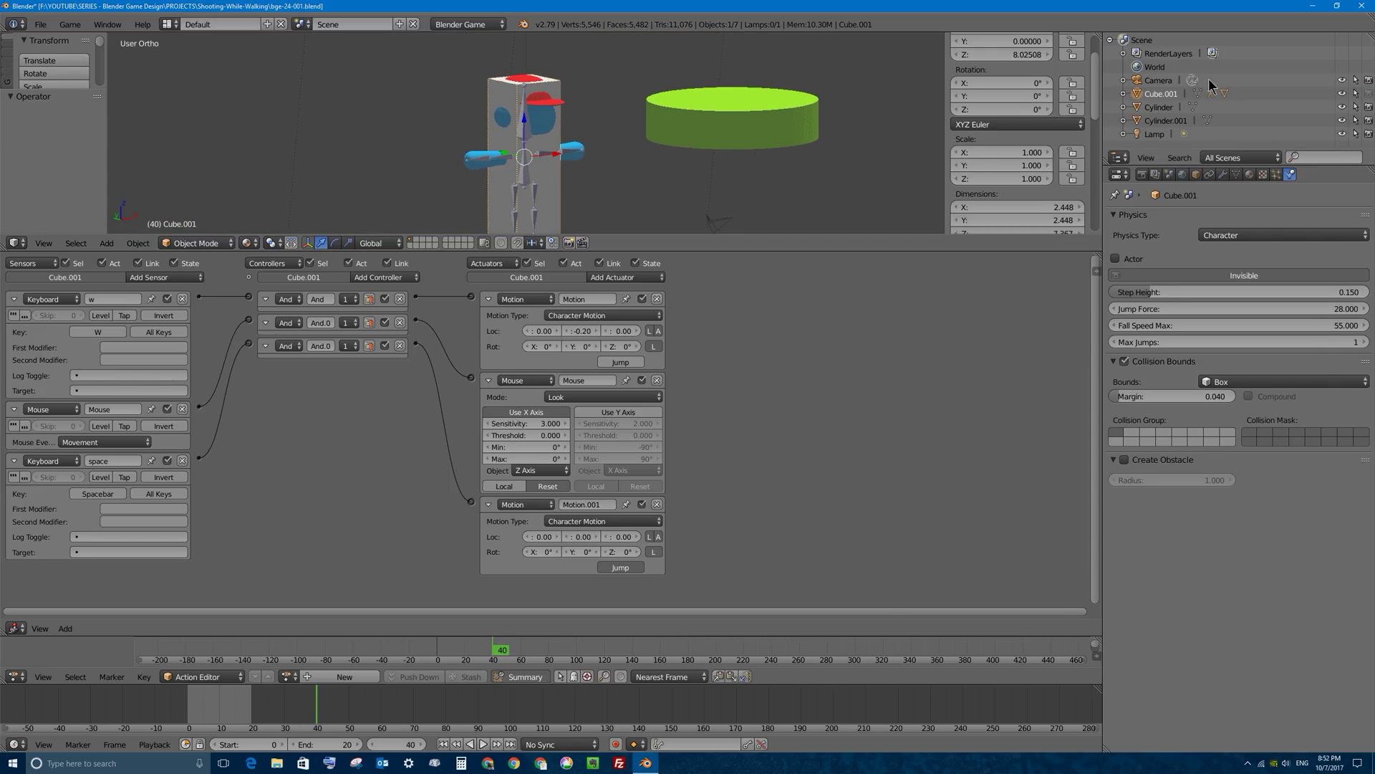
{"action": "left_click", "coordinate": [1195, 174]}
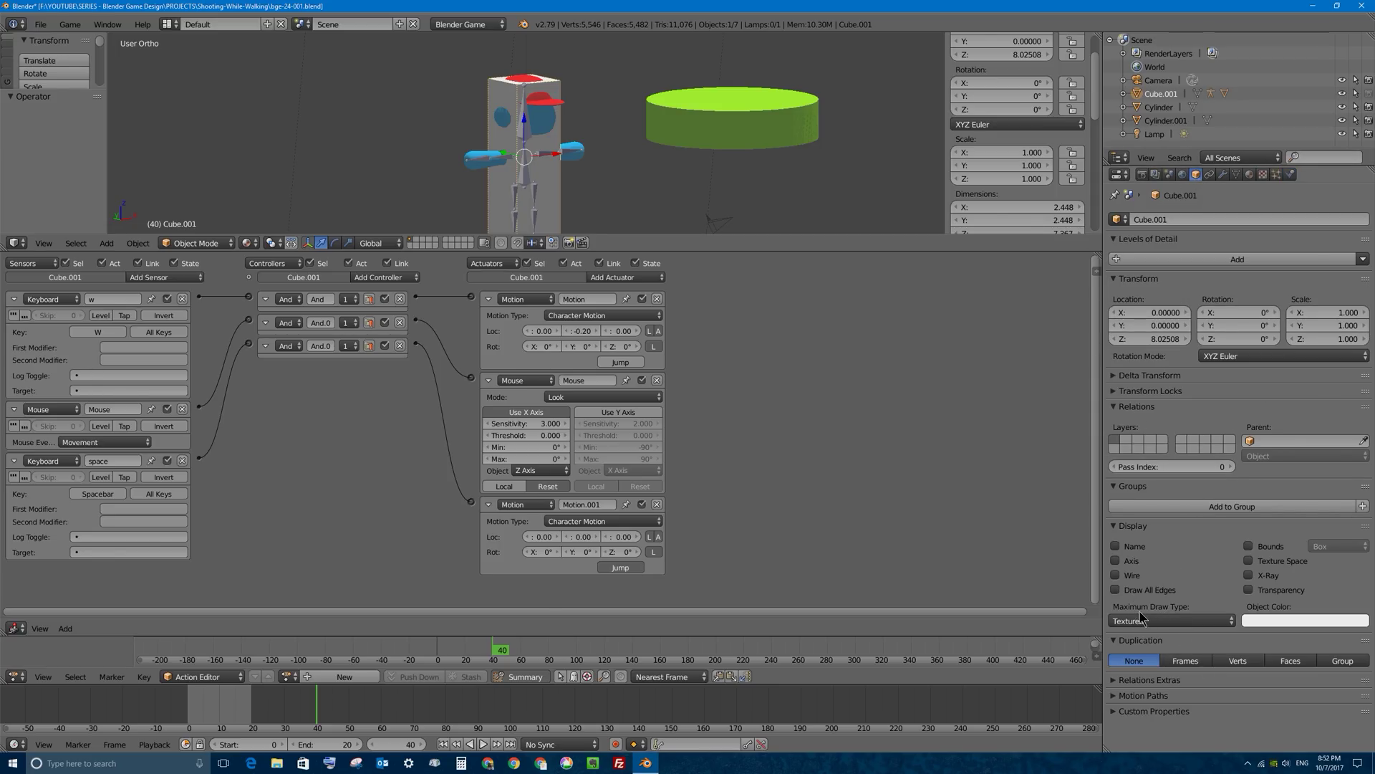
{"action": "left_click", "coordinate": [1164, 621]}
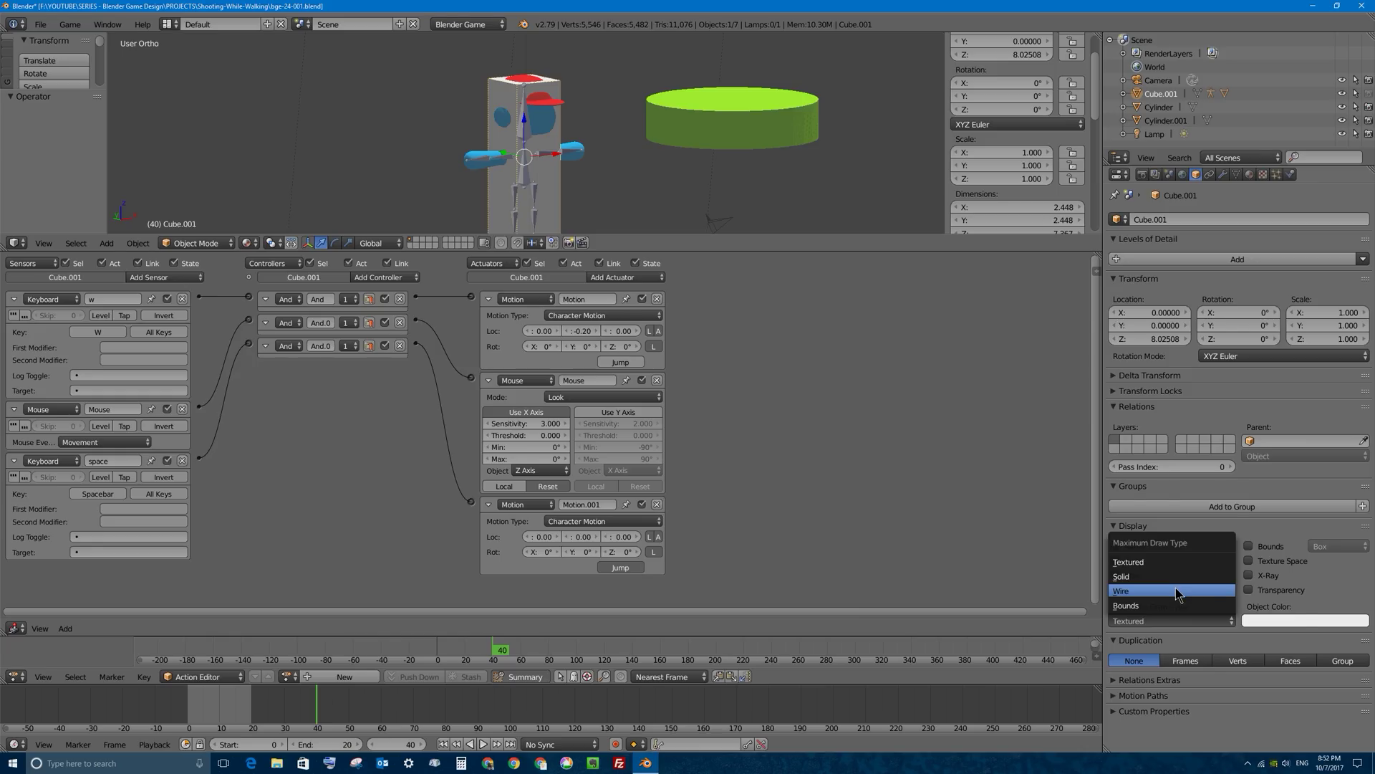
{"action": "left_click", "coordinate": [1176, 591]}
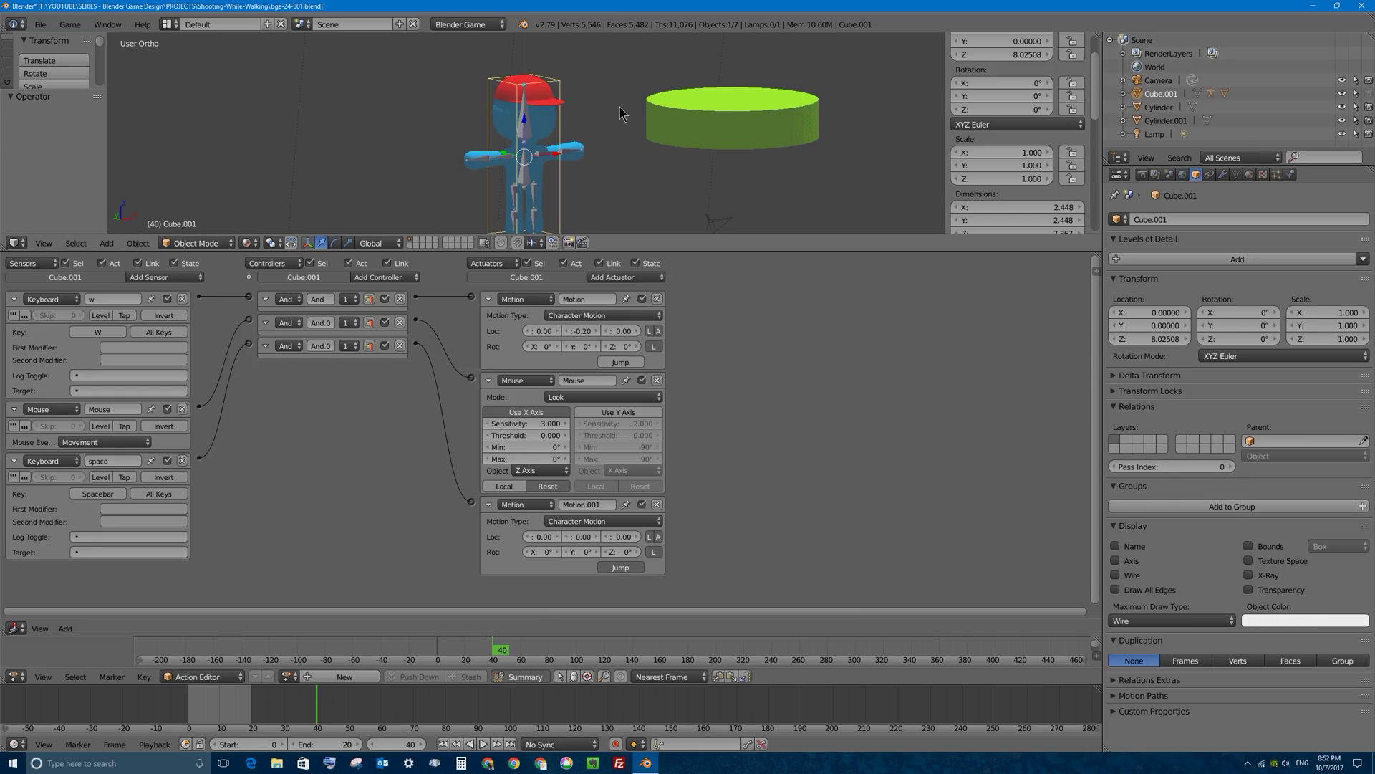
{"action": "right_click", "coordinate": [578, 142]}
{"action": "right_click", "coordinate": [742, 116]}
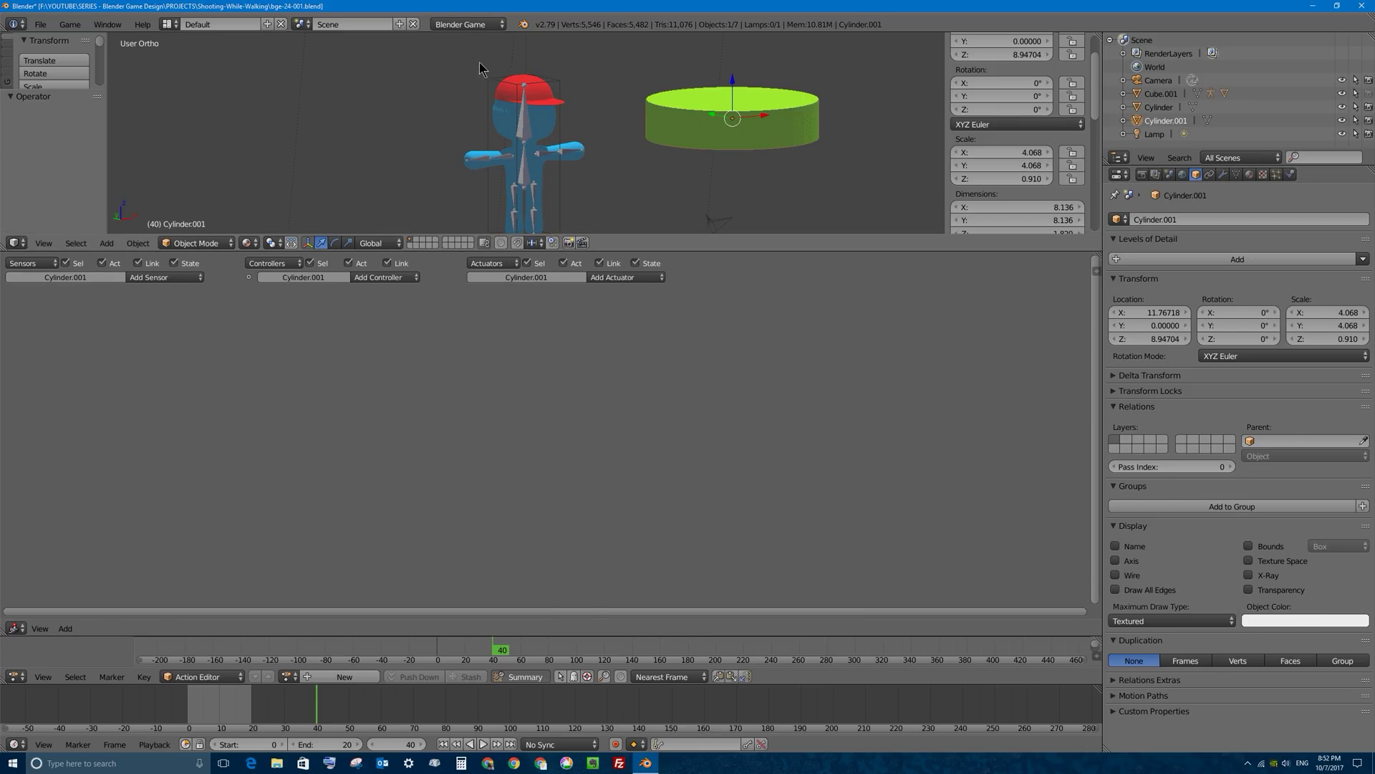
{"action": "right_click", "coordinate": [558, 87]}
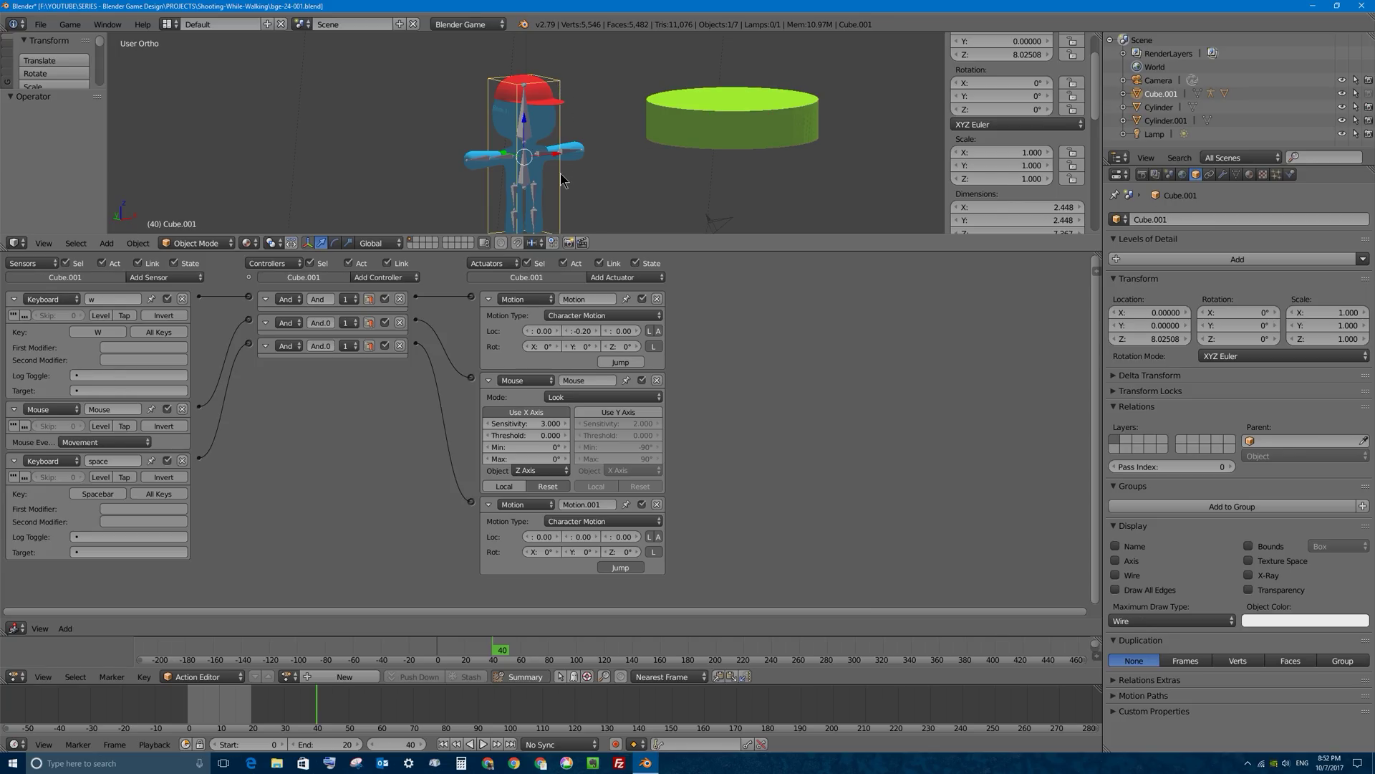
Enlarge the 3D view, select the character's armUpper.R bone and view the character from the side
{"action": "left_click_drag", "start_coordinate": [586, 253], "coordinate": [706, 420]}
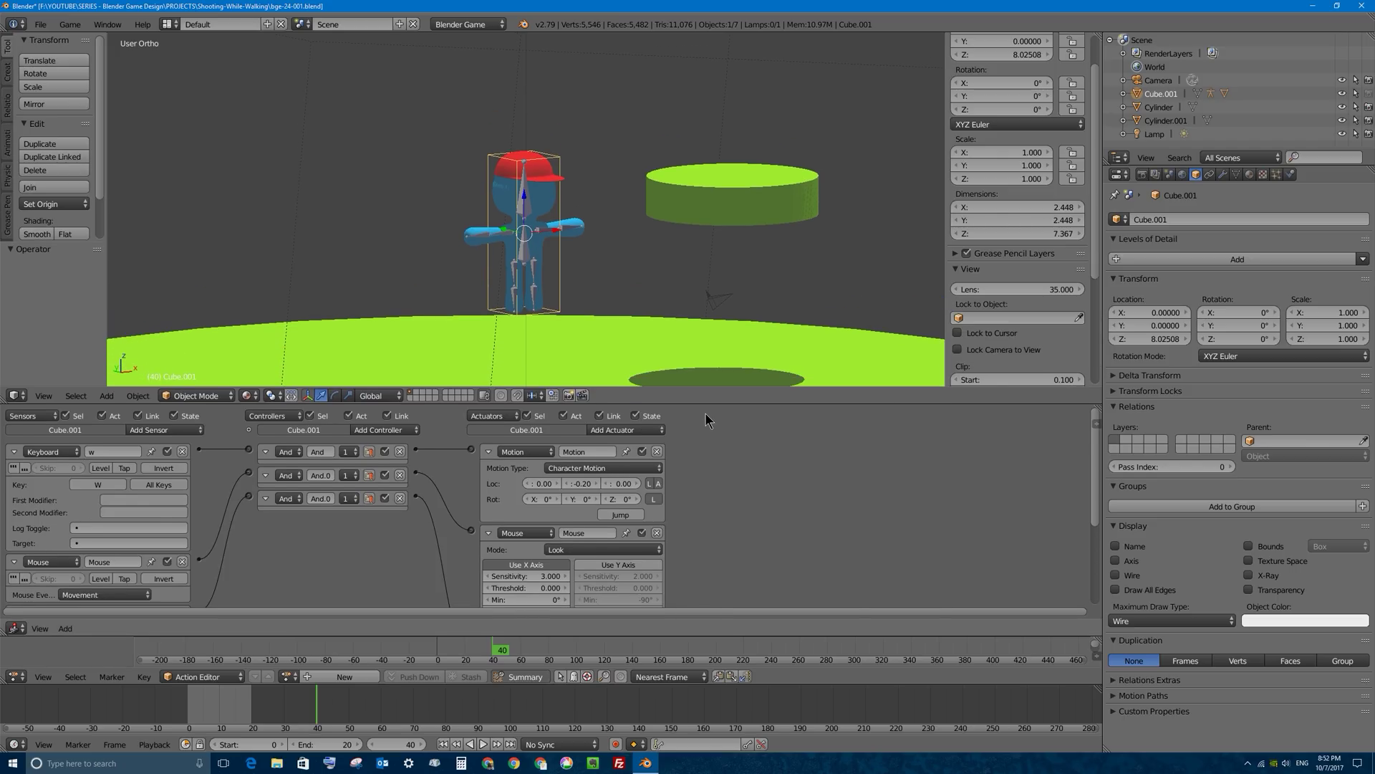
{"action": "right_click", "coordinate": [503, 233]}
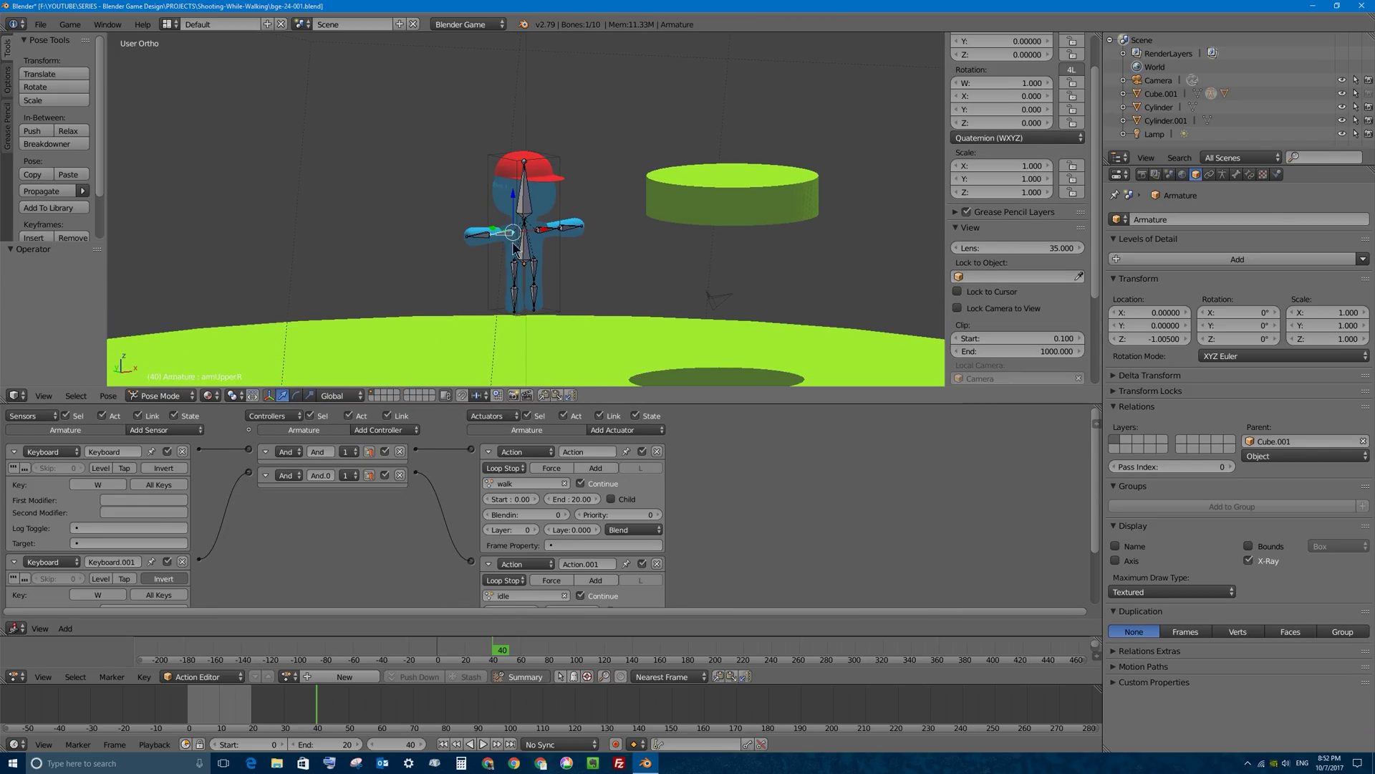
{"action": "middle_click_drag", "start_coordinate": [515, 239], "coordinate": [630, 236]}
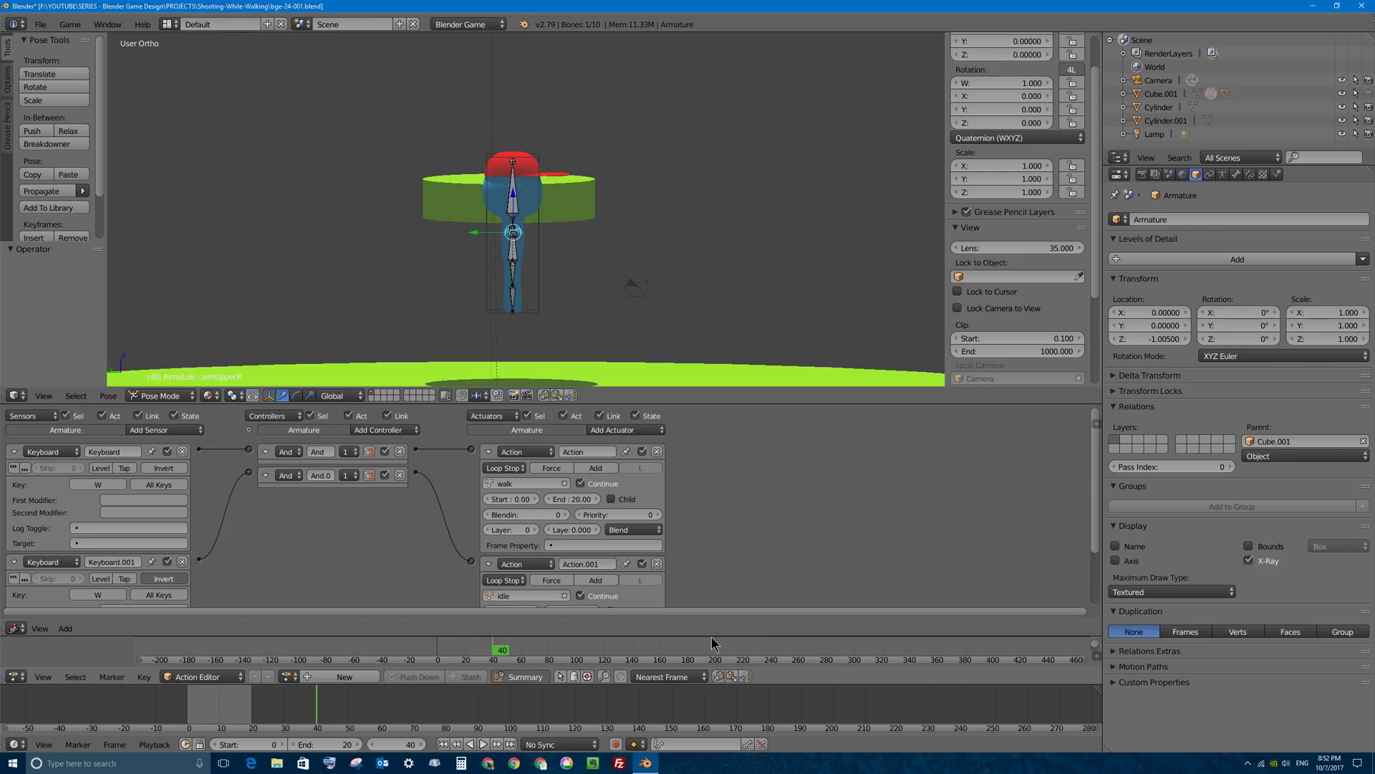
Enlarge the Action Editor and set the current frame to 0
{"action": "left_click_drag", "start_coordinate": [712, 636], "coordinate": [714, 460]}
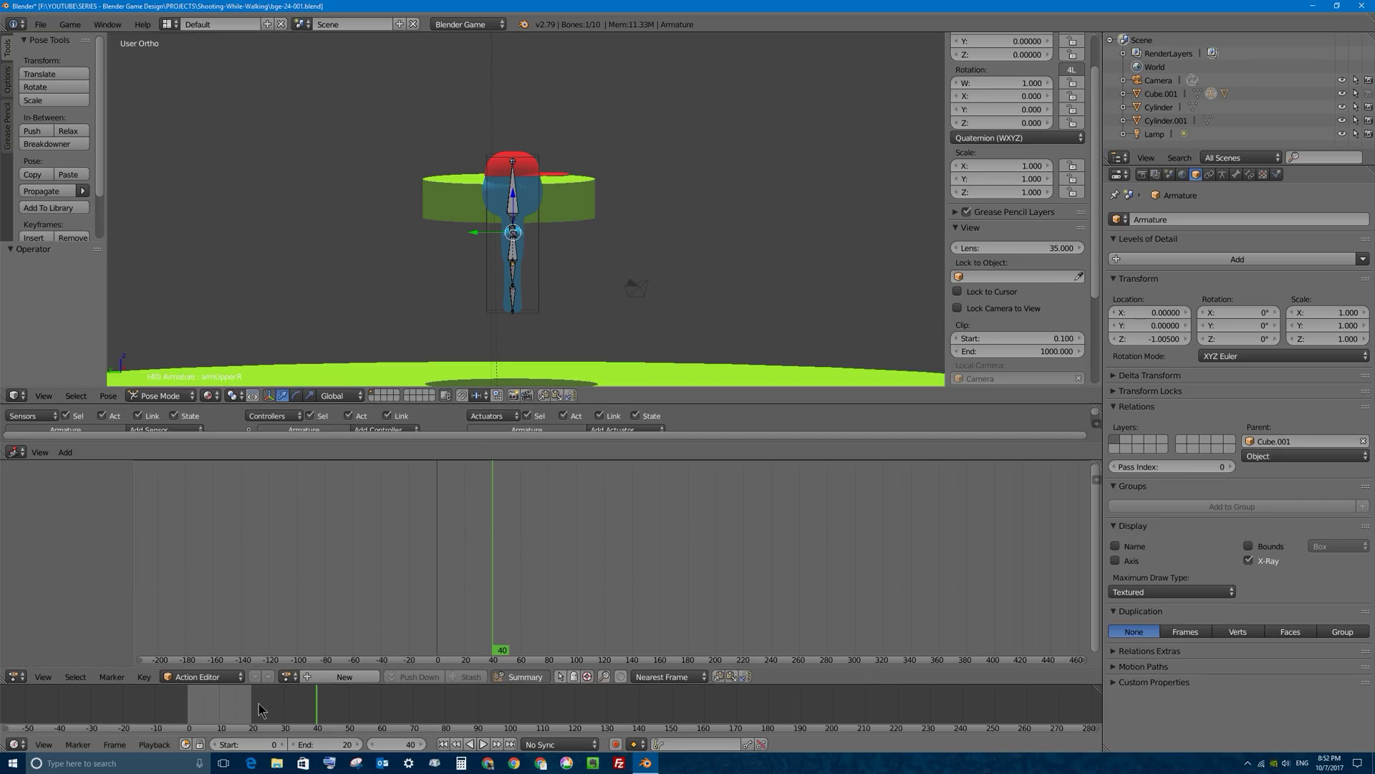
{"action": "mouse_move", "coordinate": [259, 709]}
{"action": "left_mouse_down"}
{"action": "mouse_move", "coordinate": [208, 705]}
{"action": "mouse_move", "coordinate": [248, 693]}
{"action": "left_mouse_up"}
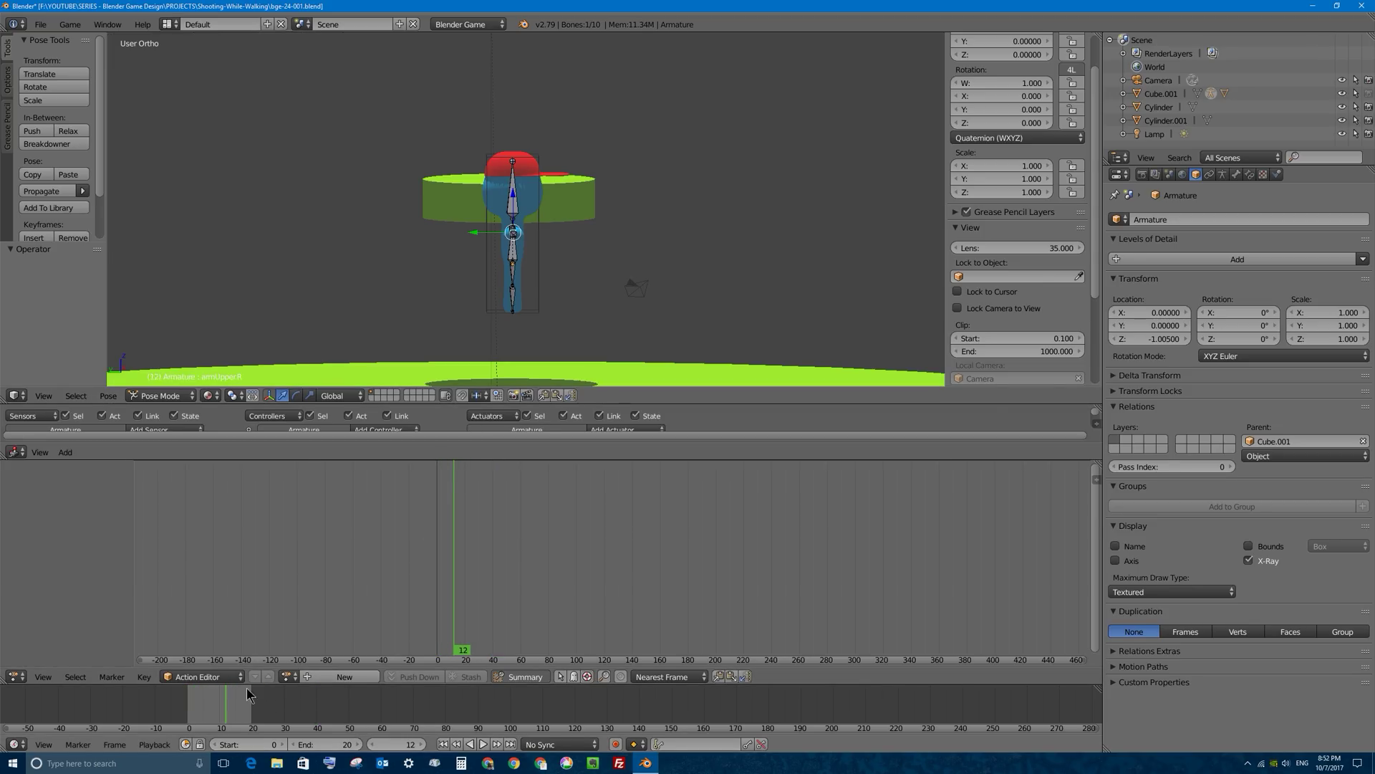
{"action": "left_click_drag", "start_coordinate": [464, 608], "coordinate": [437, 651]}
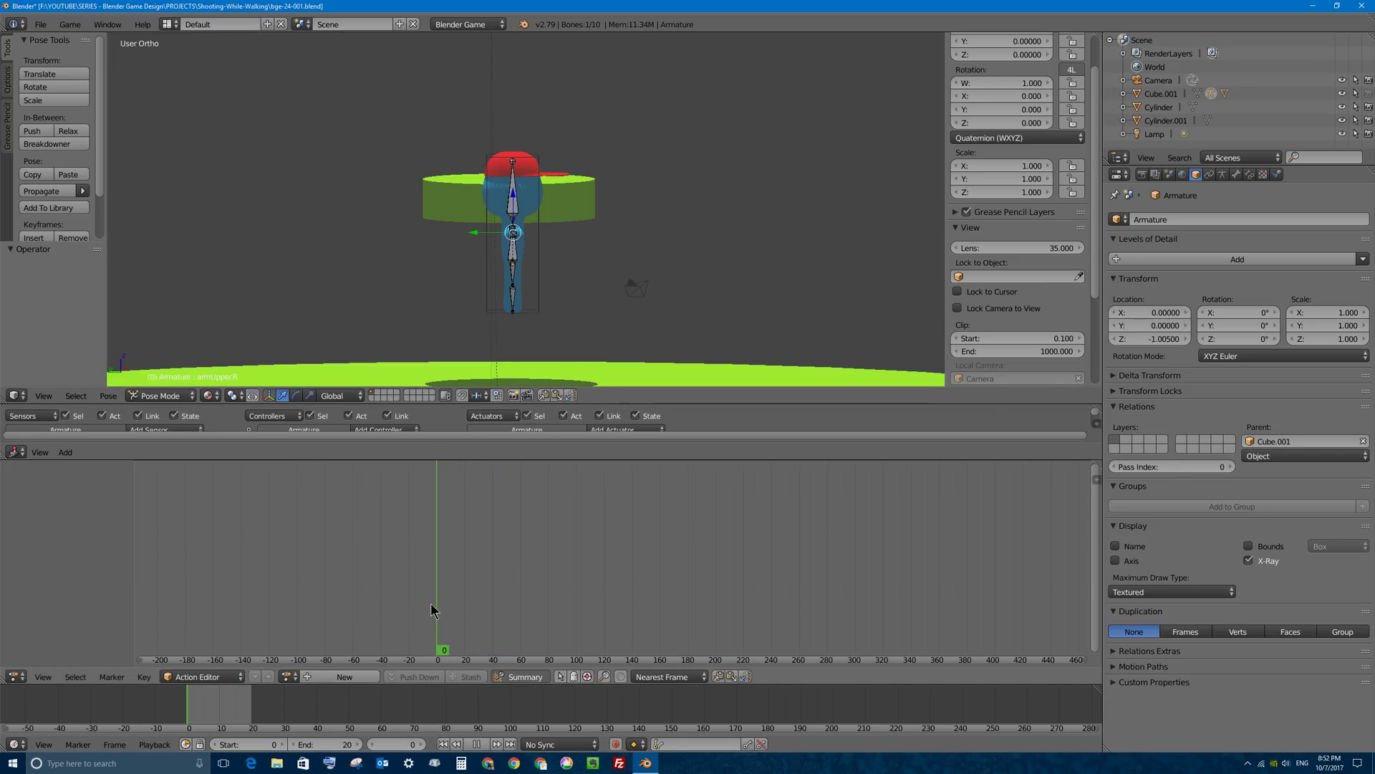
Switch the animation editor to Dope Sheet mode and back to Action Editor
{"action": "left_click", "coordinate": [288, 676]}
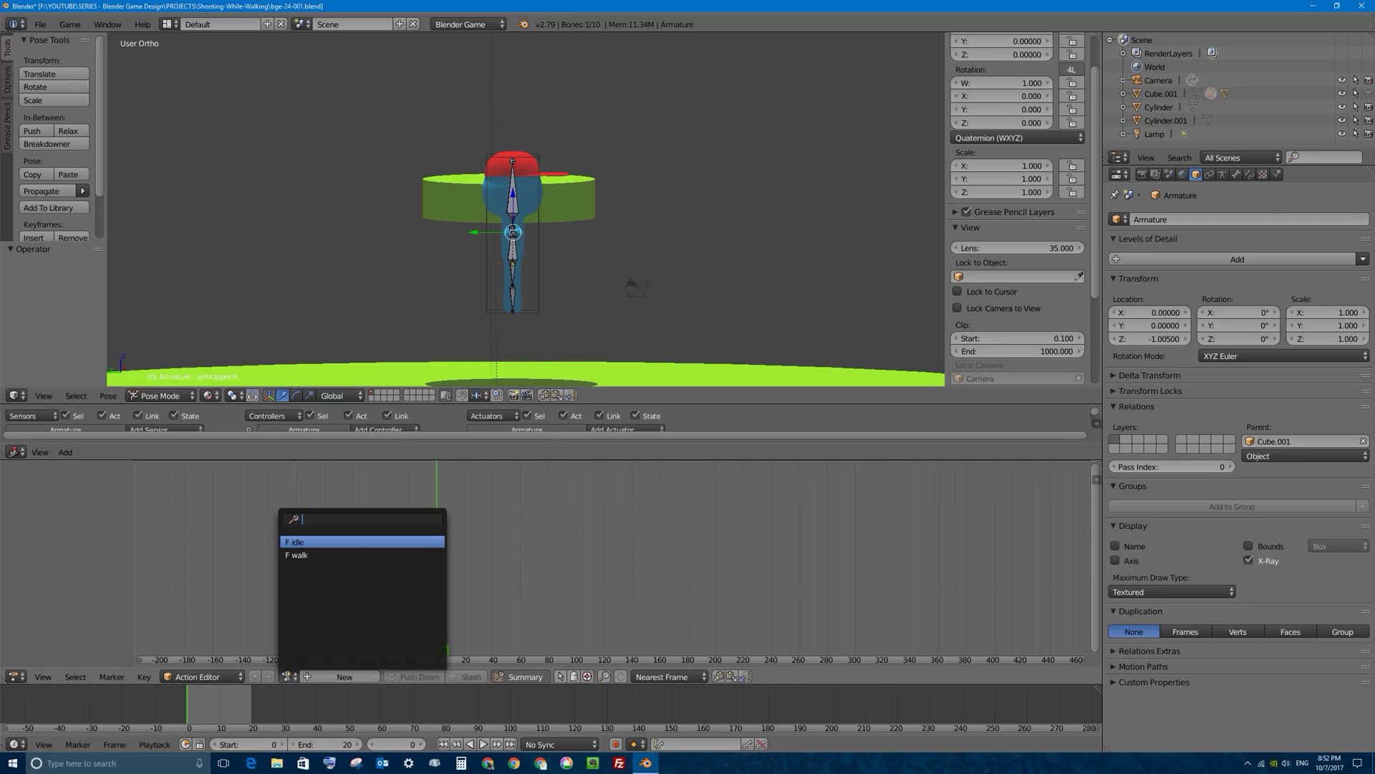
{"action": "left_click", "coordinate": [204, 676]}
{"action": "left_click", "coordinate": [208, 670]}
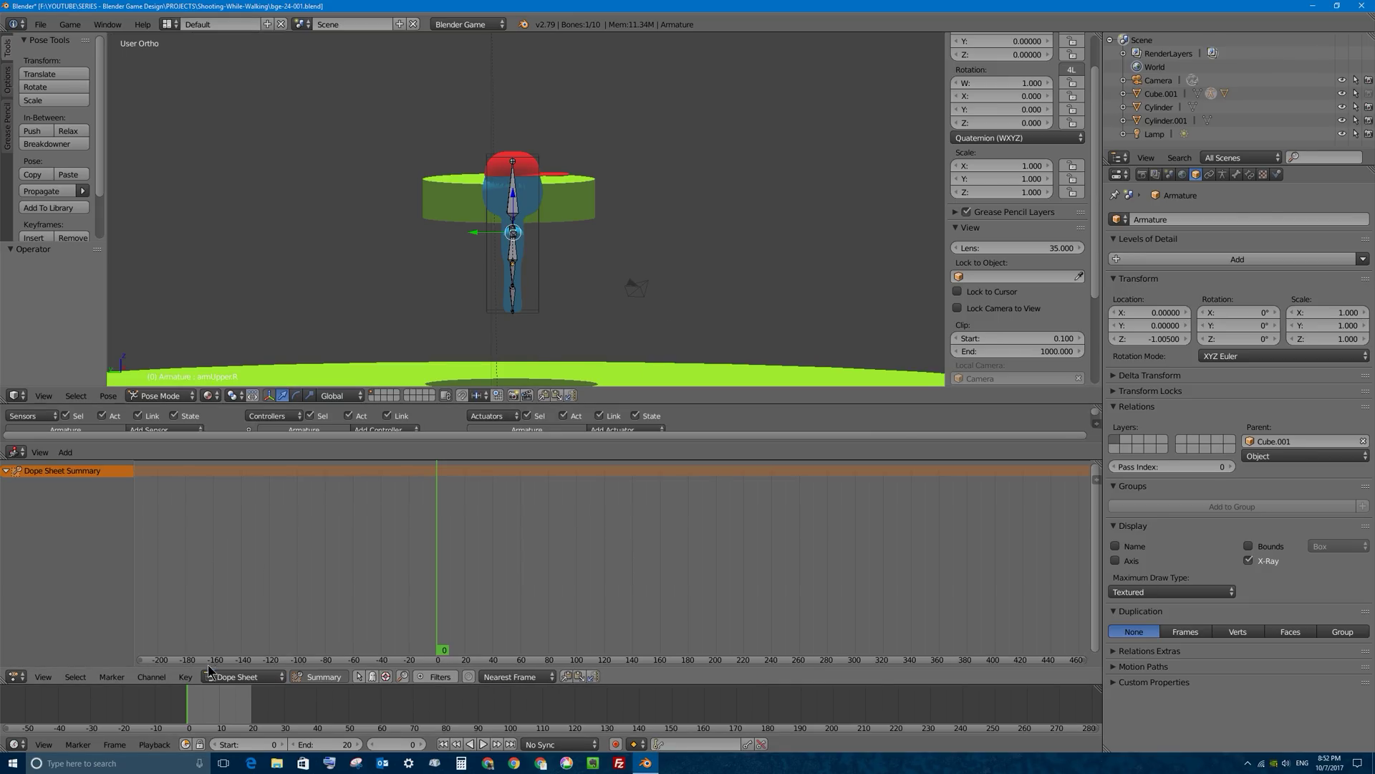
{"action": "left_click", "coordinate": [249, 678]}
{"action": "left_click", "coordinate": [273, 653]}
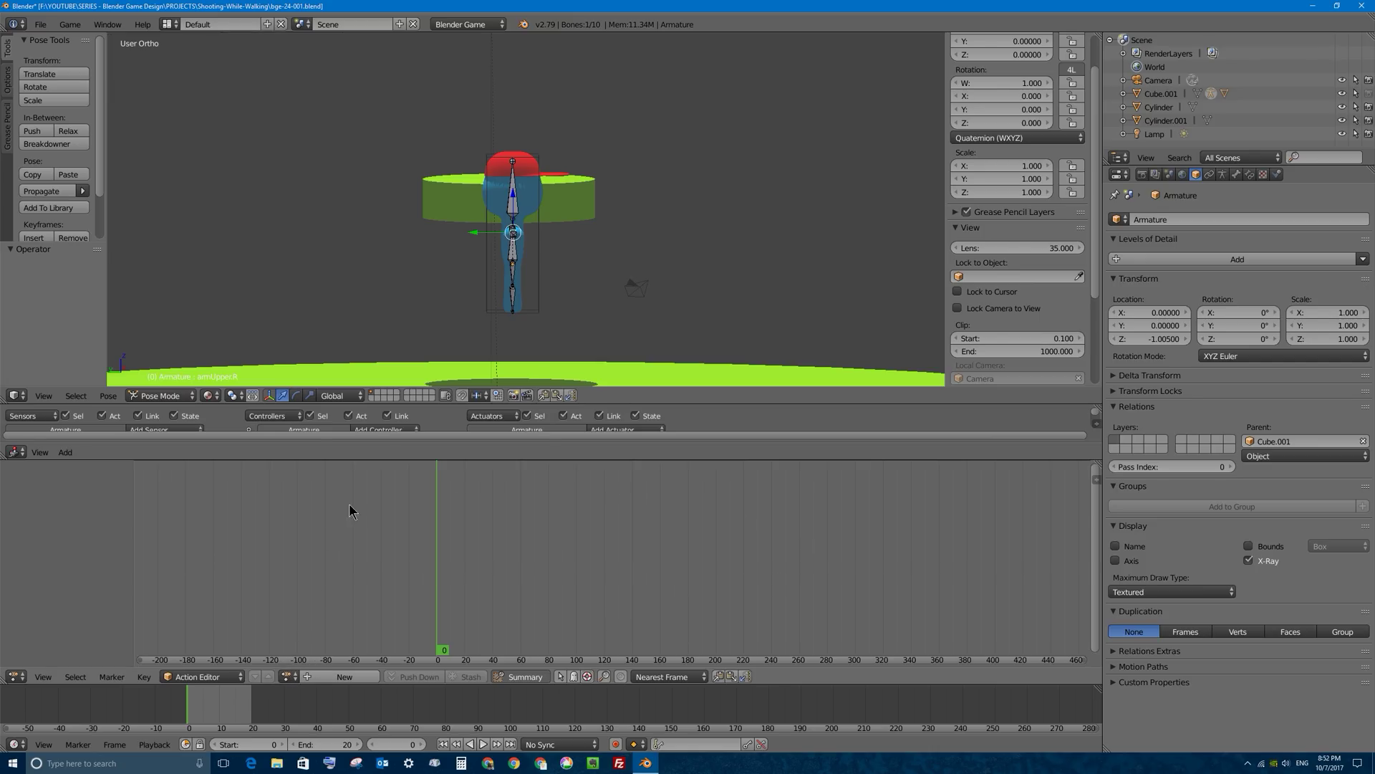
Load the idle action on the armature, review the list of available actions and unlink idle again
{"action": "left_click", "coordinate": [287, 676]}
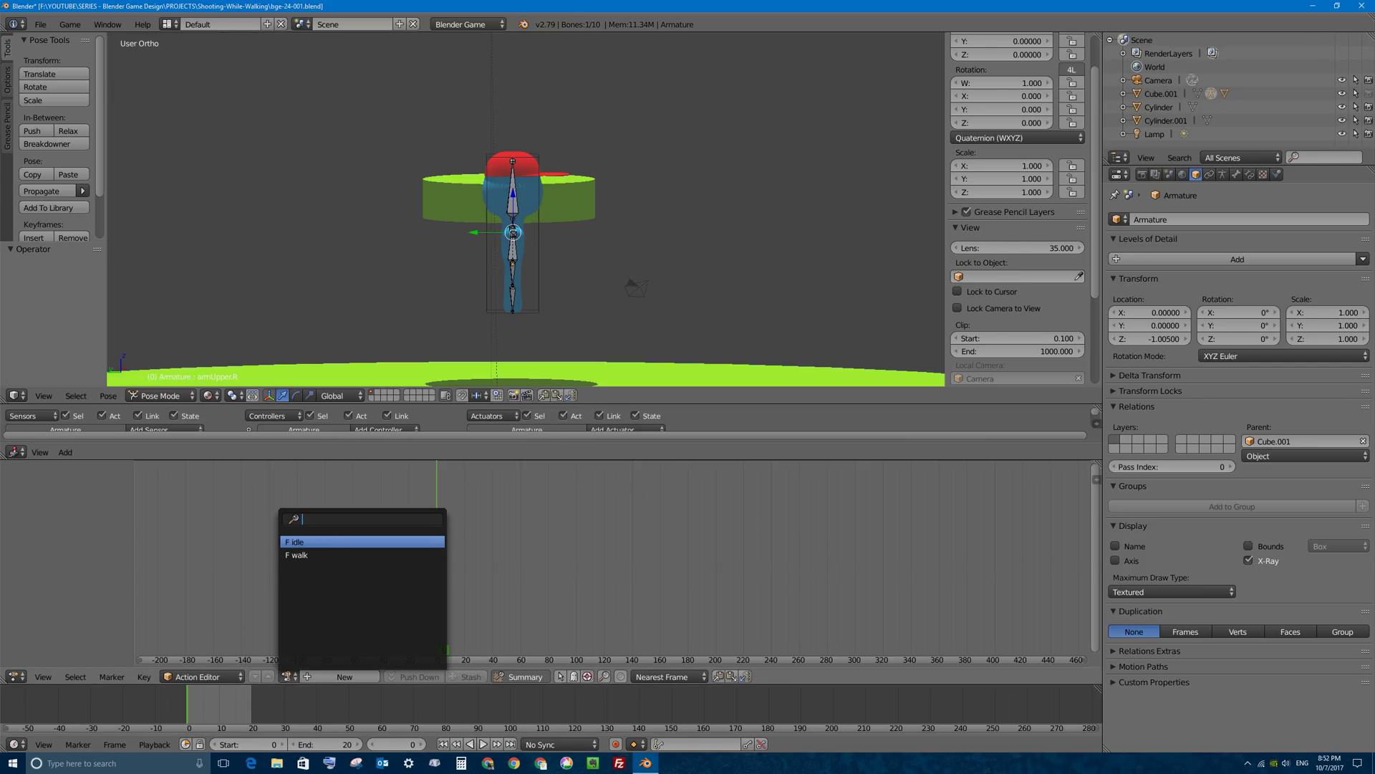
{"action": "left_click", "coordinate": [301, 542]}
{"action": "left_click", "coordinate": [328, 676]}
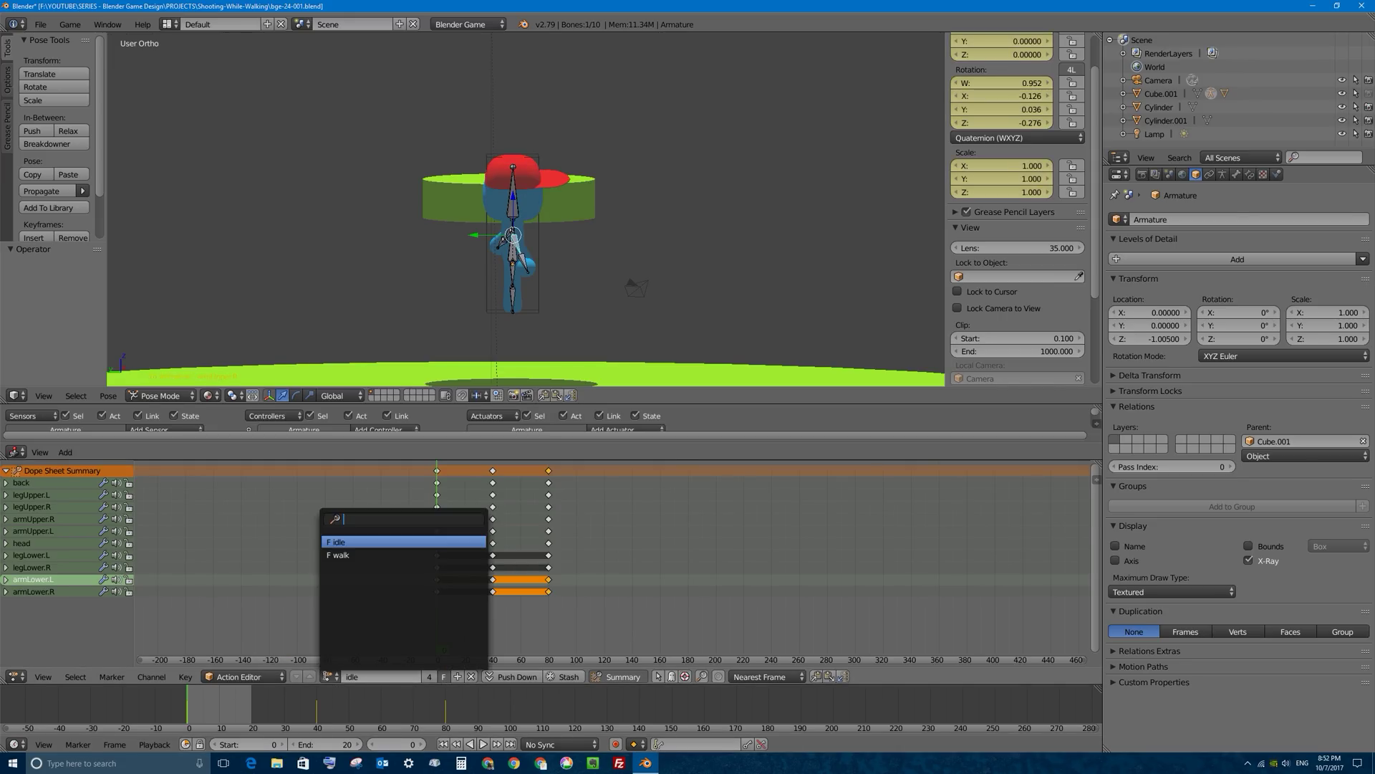
{"action": "left_click", "coordinate": [579, 566]}
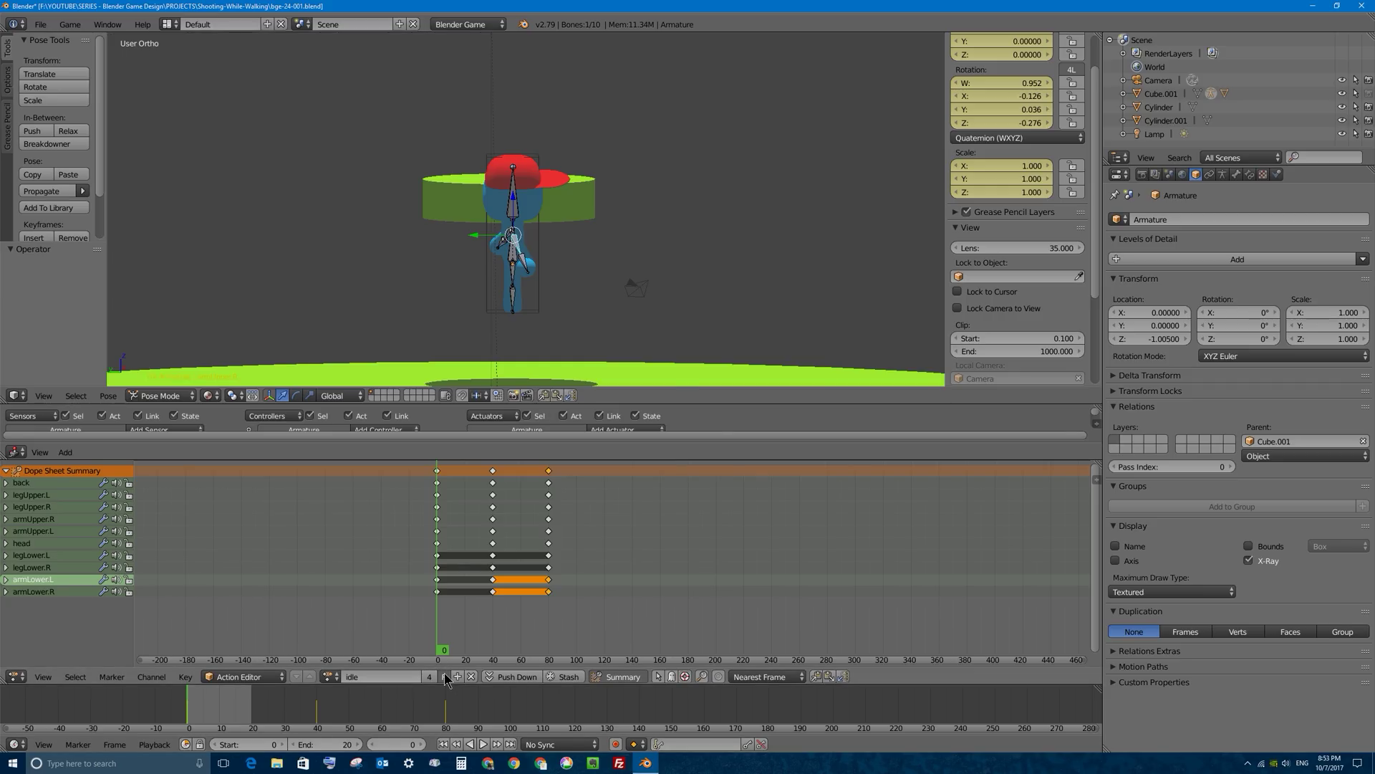
{"action": "left_click", "coordinate": [473, 676]}
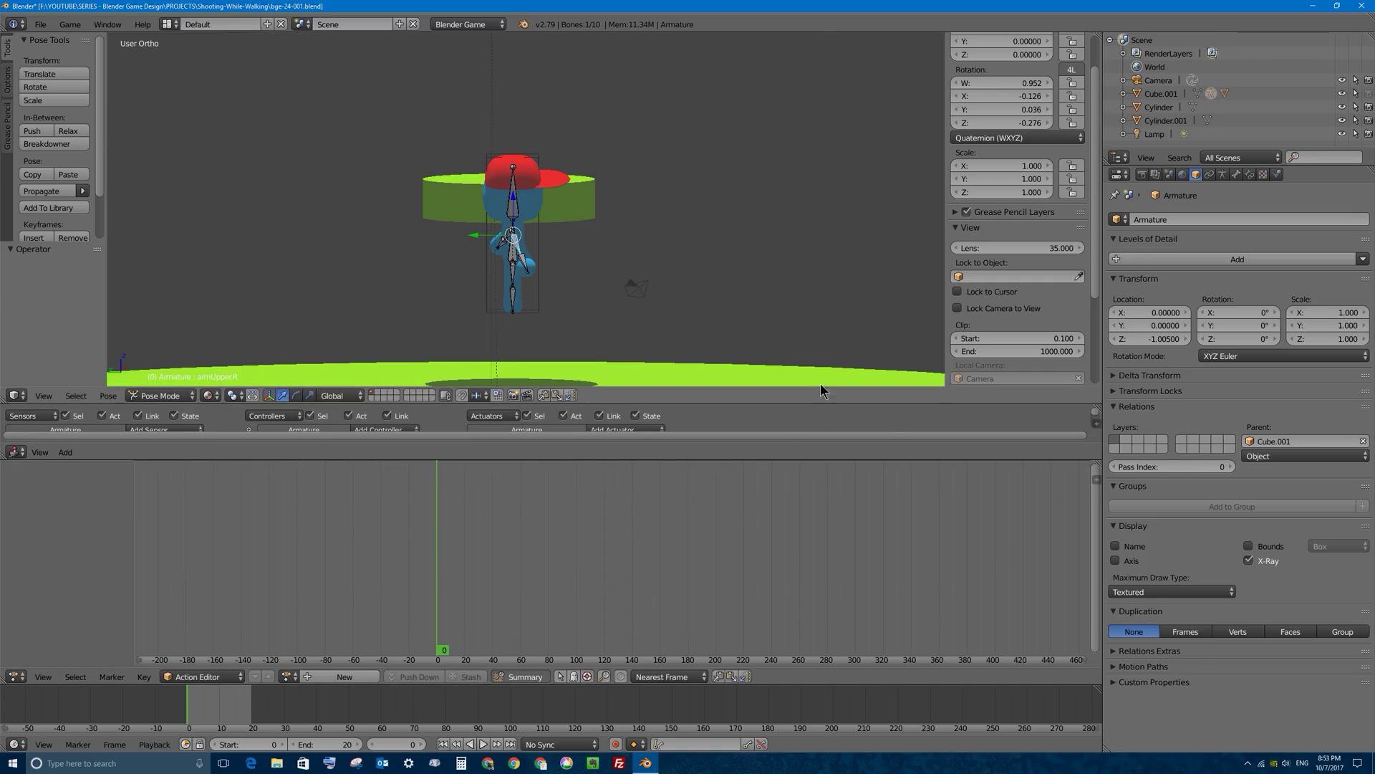
Load the walk action on the armature and play it to review its keyframes
{"action": "left_click", "coordinate": [288, 676]}
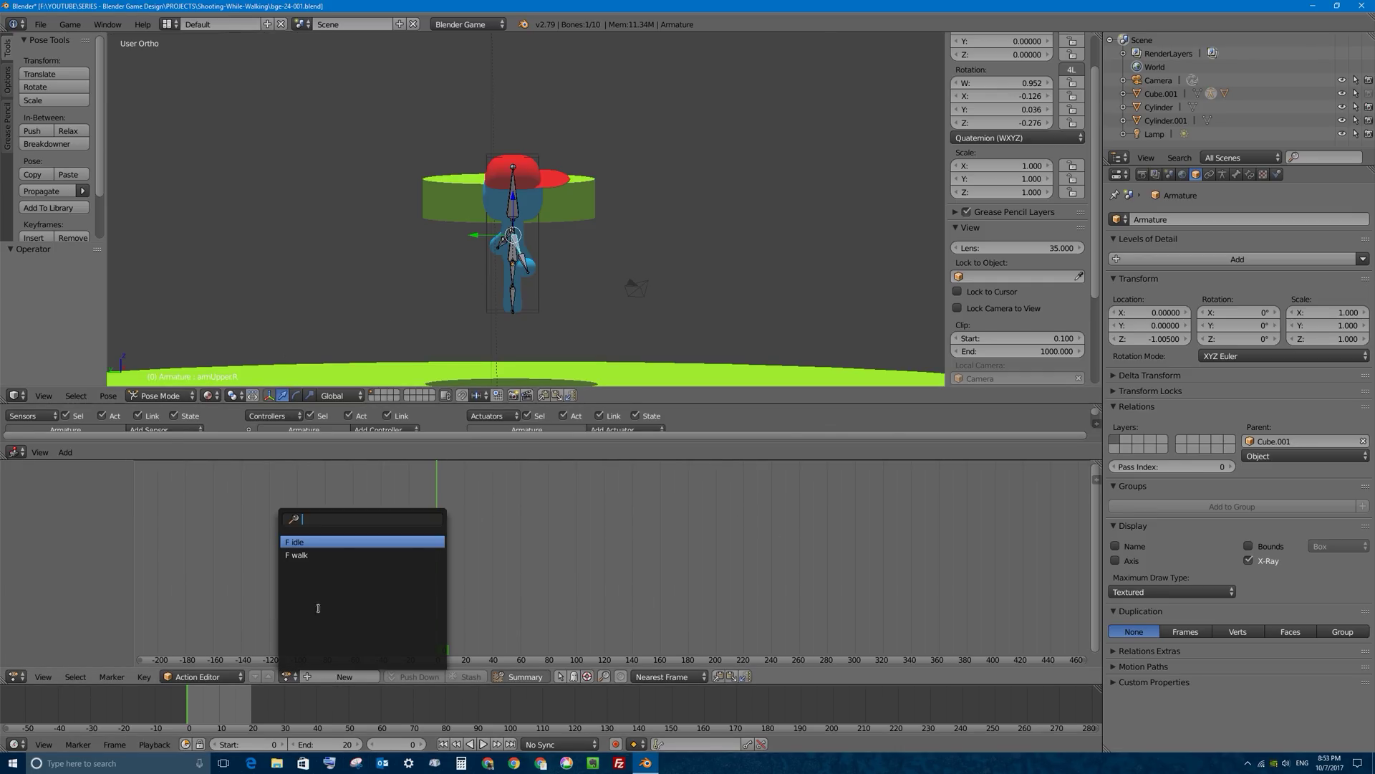
{"action": "left_click", "coordinate": [300, 554]}
{"action": "scroll", "coordinate": [461, 544], "scroll_direction": "up", "scroll_amount": 9}
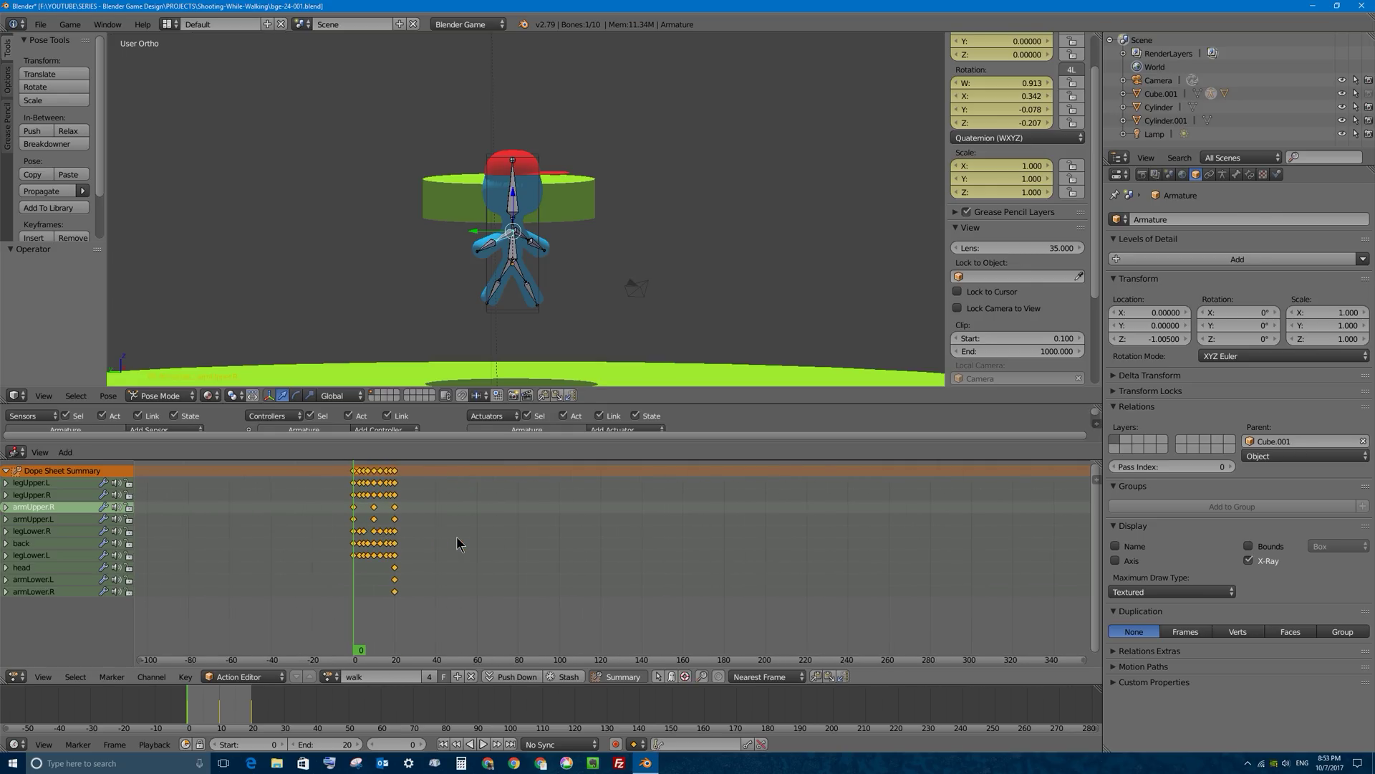
{"action": "middle_click_drag", "start_coordinate": [337, 525], "coordinate": [657, 571]}
{"action": "scroll", "coordinate": [657, 578], "scroll_direction": "up", "scroll_amount": 5}
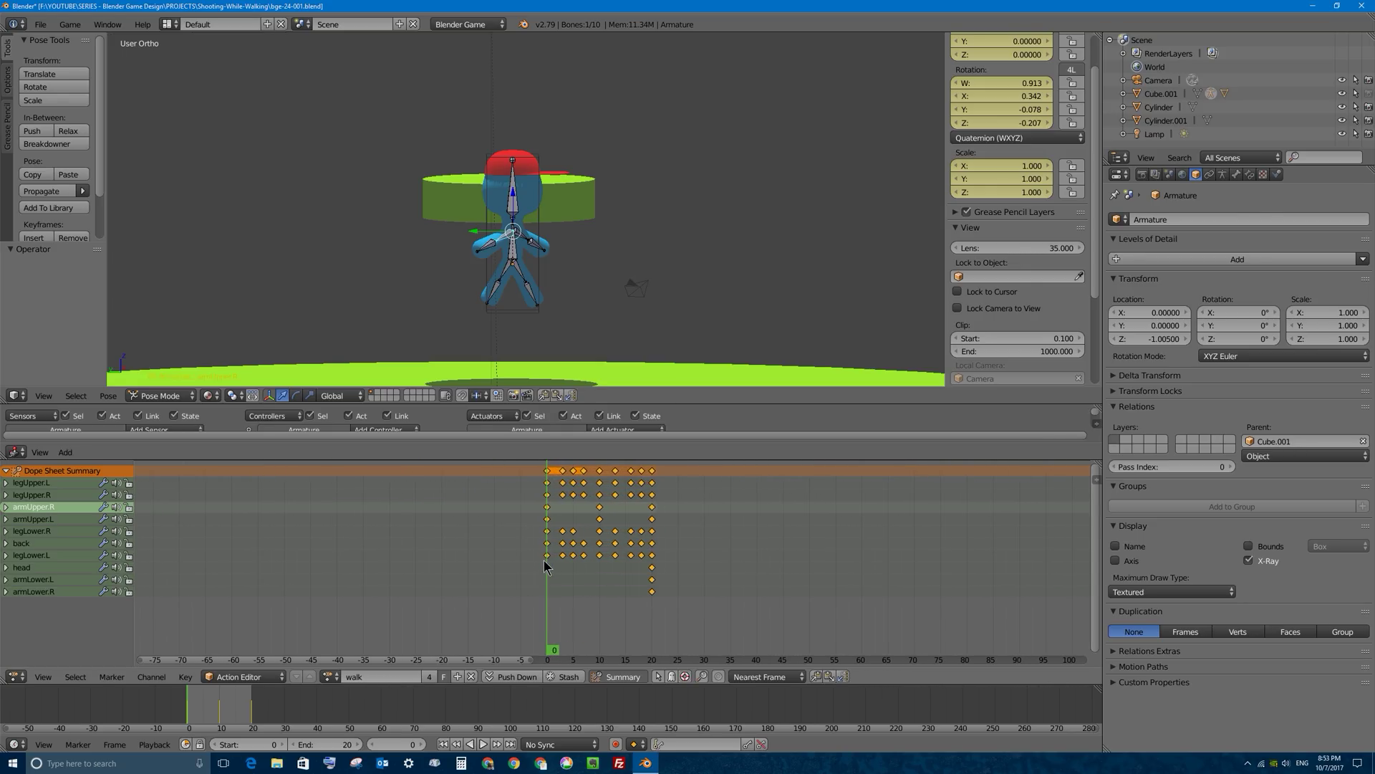
{"action": "key", "text": "alt+a"}
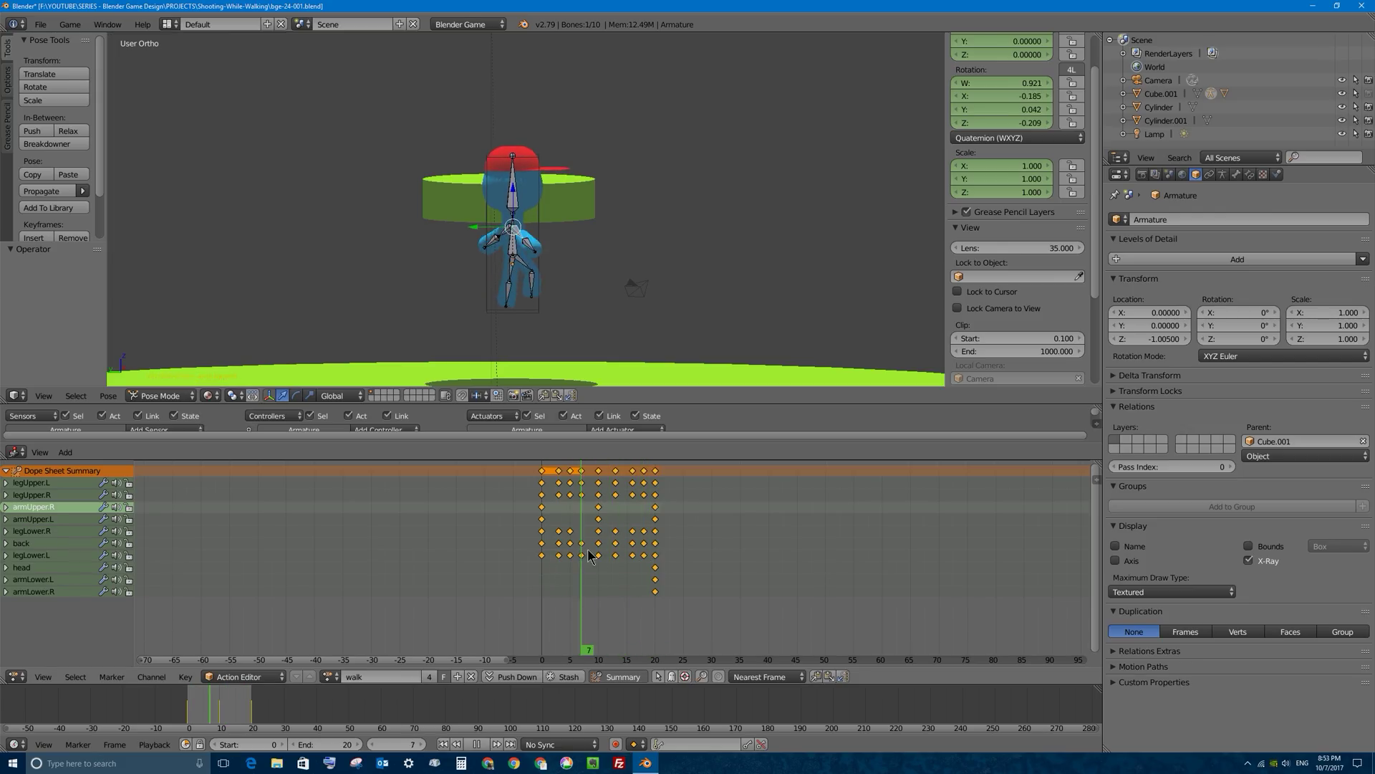
{"action": "key", "text": "alt+a"}
Load the idle action, play it and scrub to frame 40, ending by unlinking the action from the armature
{"action": "left_click", "coordinate": [330, 676]}
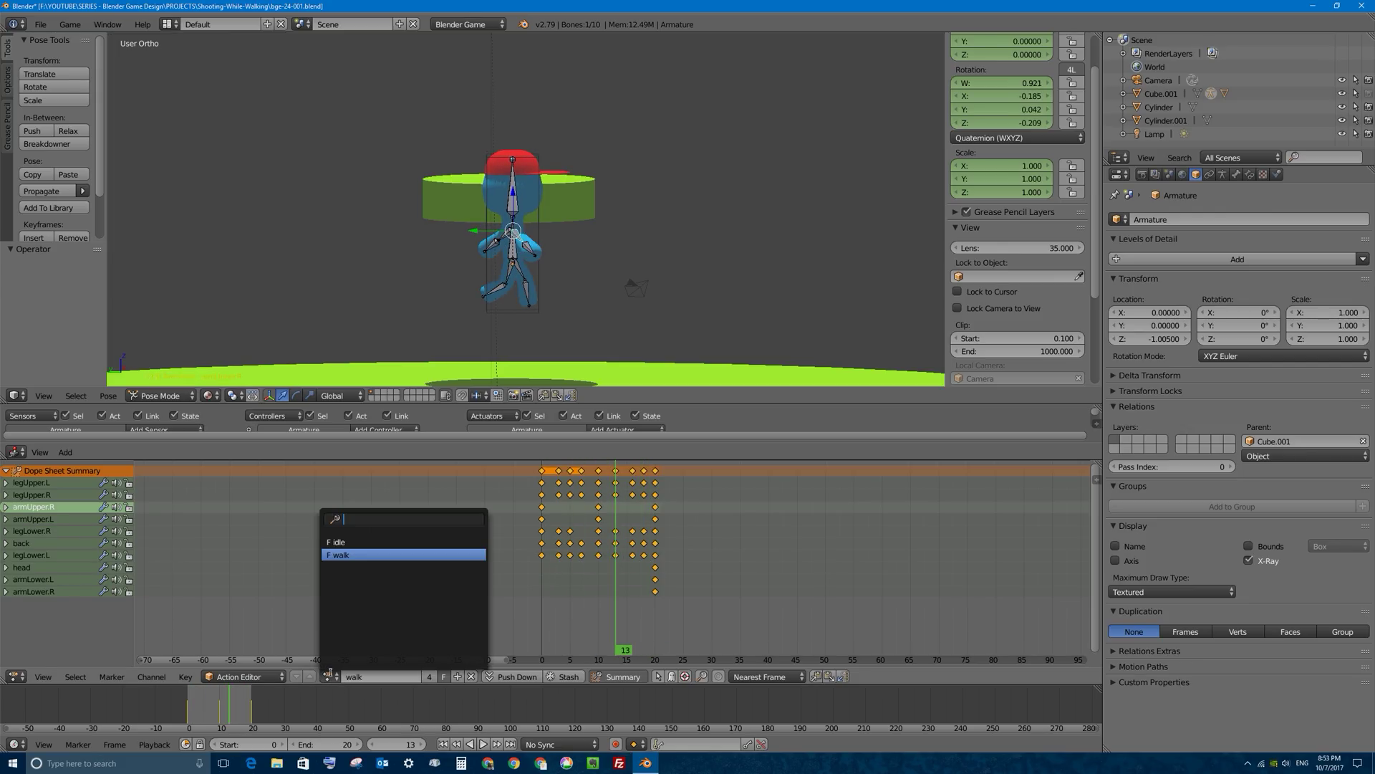
{"action": "left_click", "coordinate": [335, 541]}
{"action": "key", "text": "alt+a"}
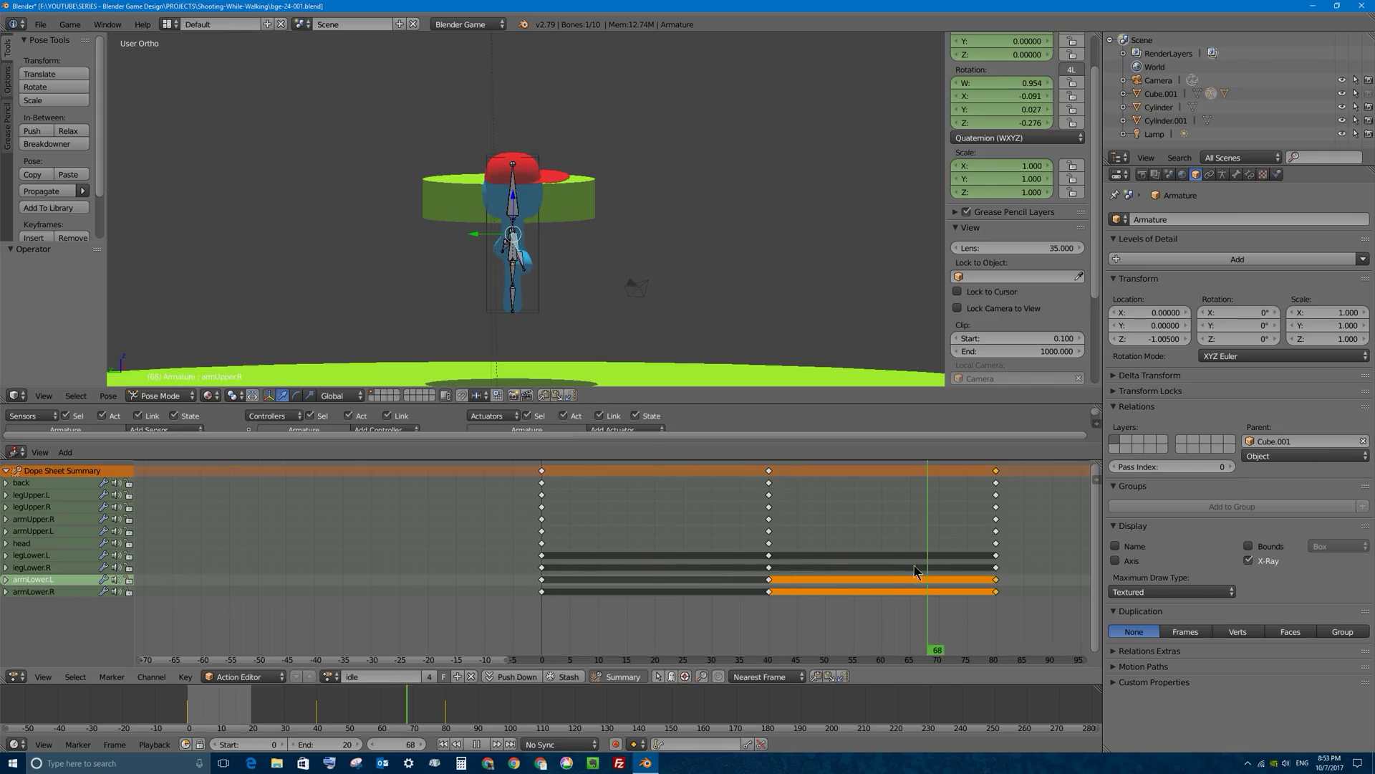
{"action": "left_click_drag", "start_coordinate": [914, 566], "coordinate": [762, 580]}
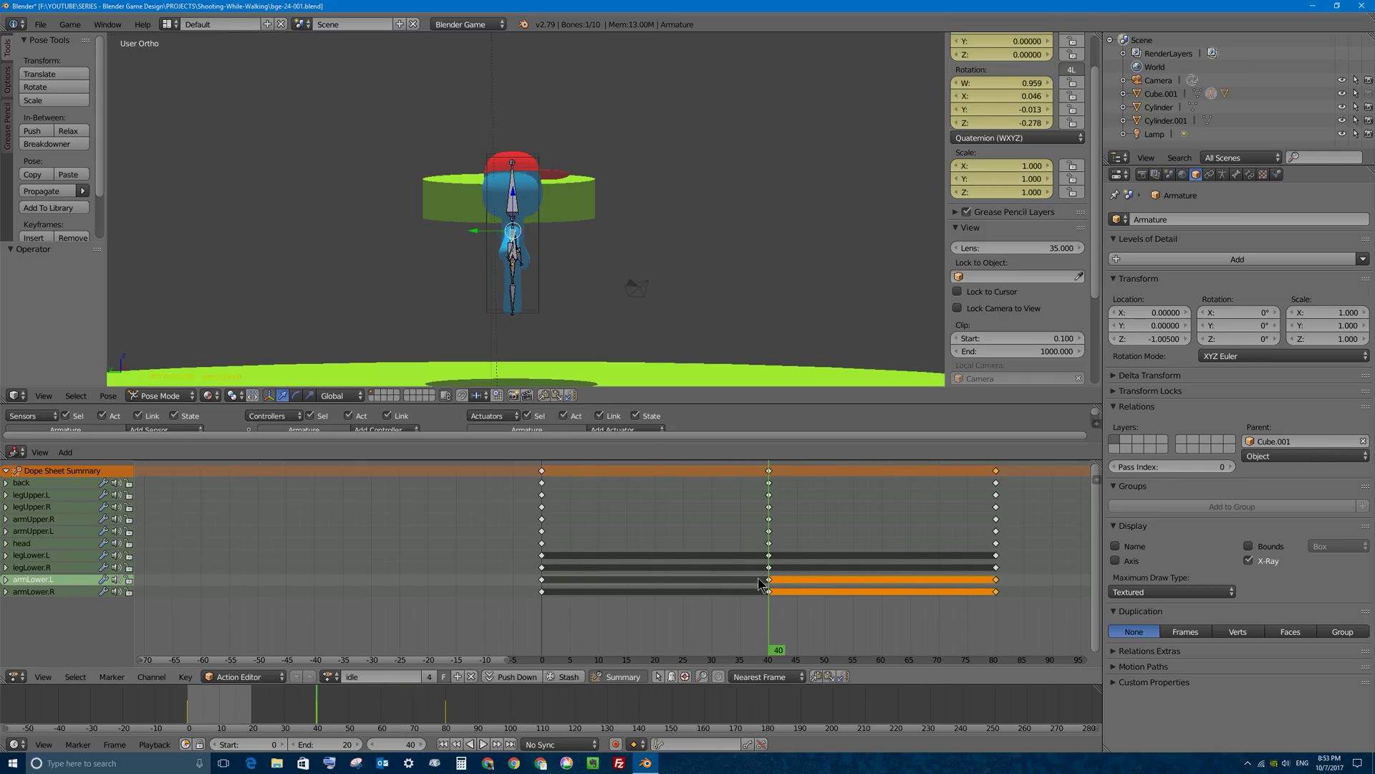
{"action": "left_click", "coordinate": [472, 676]}
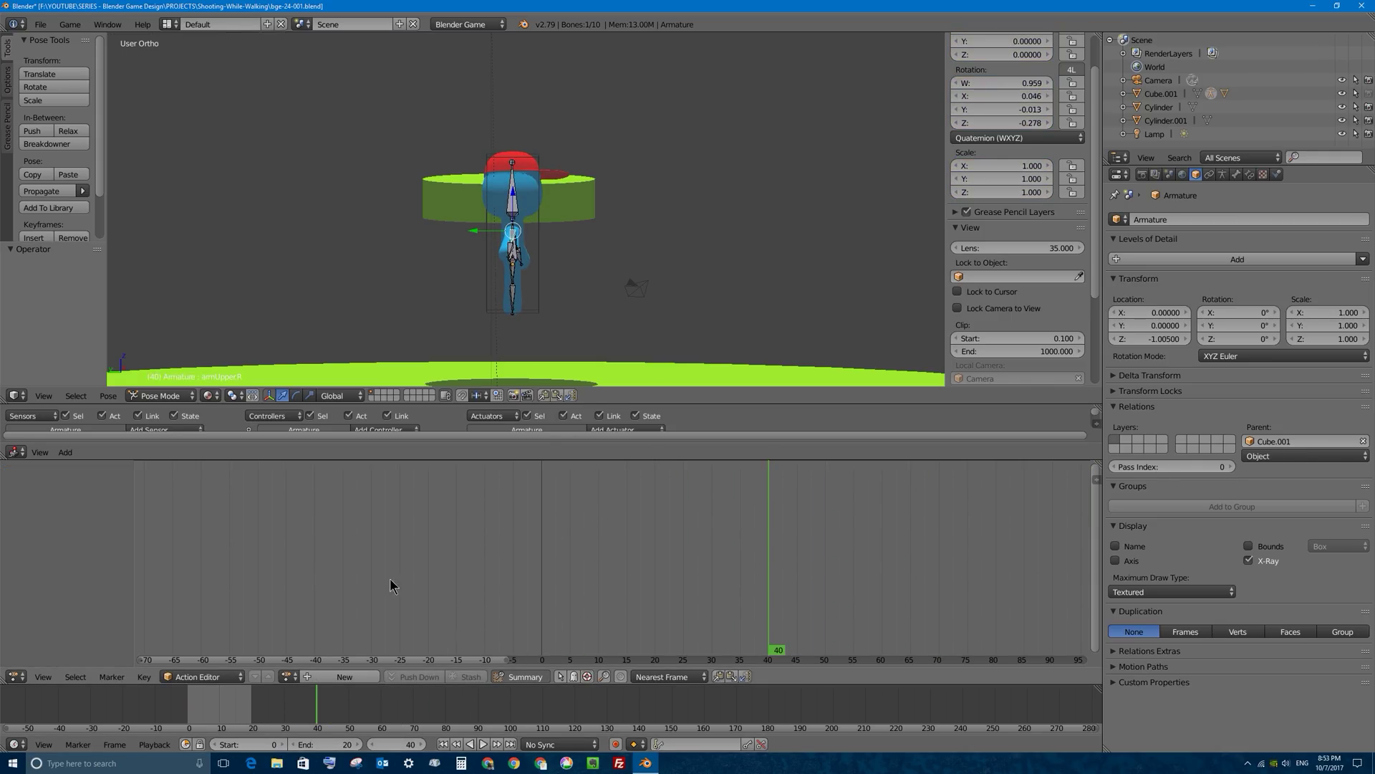
Return the current frame to 0 and turn on automatic keyframe insertion
{"action": "left_click_drag", "start_coordinate": [602, 537], "coordinate": [546, 537]}
{"action": "scroll", "coordinate": [516, 210], "scroll_direction": "up", "scroll_amount": 1}
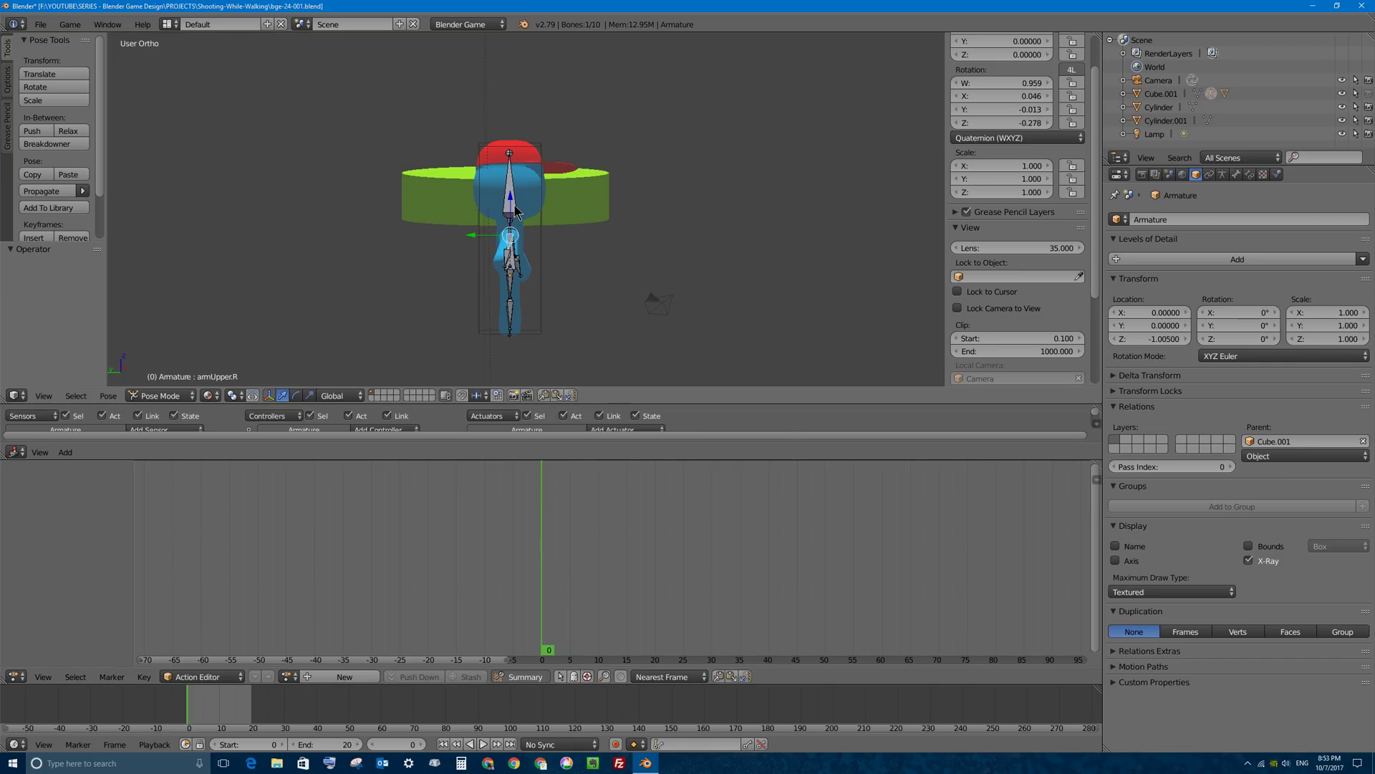
{"action": "scroll", "coordinate": [516, 209], "scroll_direction": "up", "scroll_amount": 1}
{"action": "left_click", "coordinate": [614, 745]}
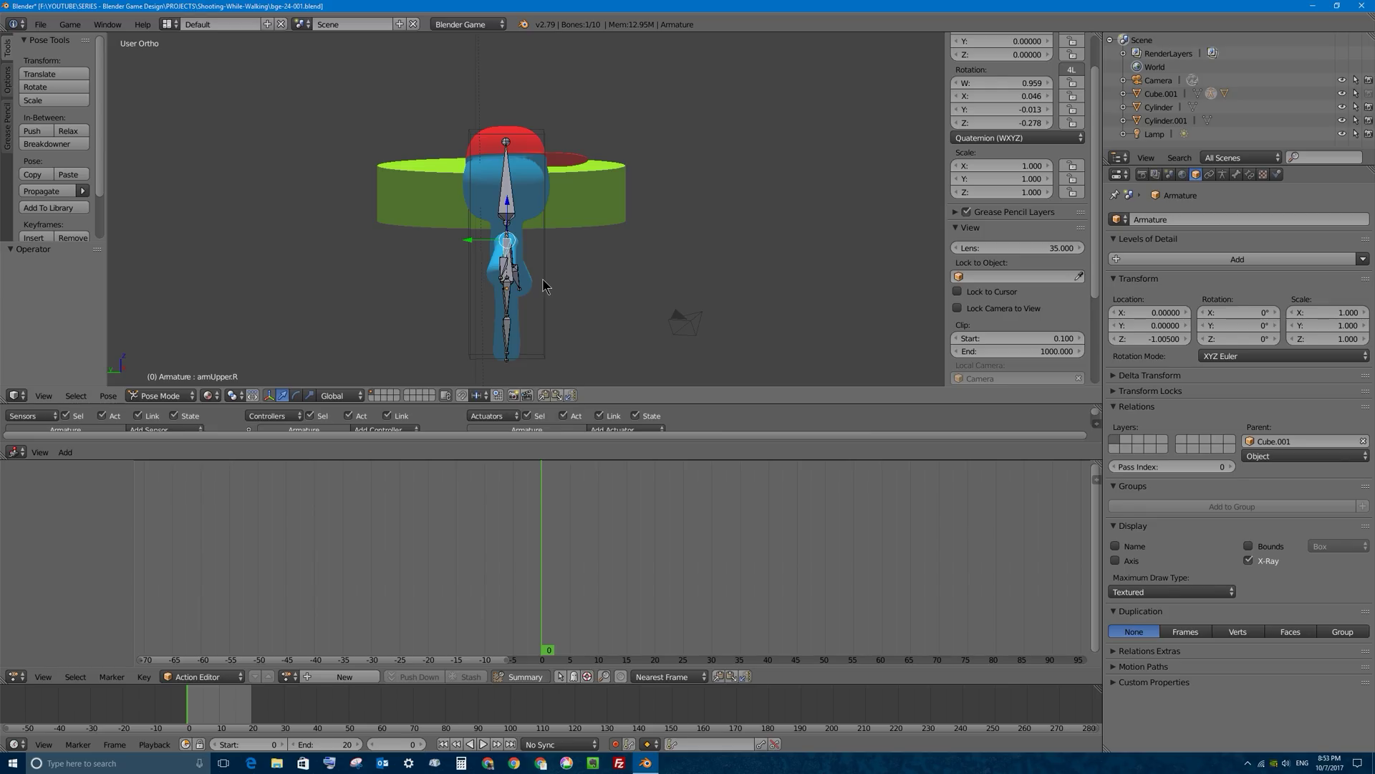
At frame 0, rotate armUpper.R about -76.5° and armLower.R about -17.7° in the top view so the right arm points forward
{"action": "key", "text": "KP_3"}
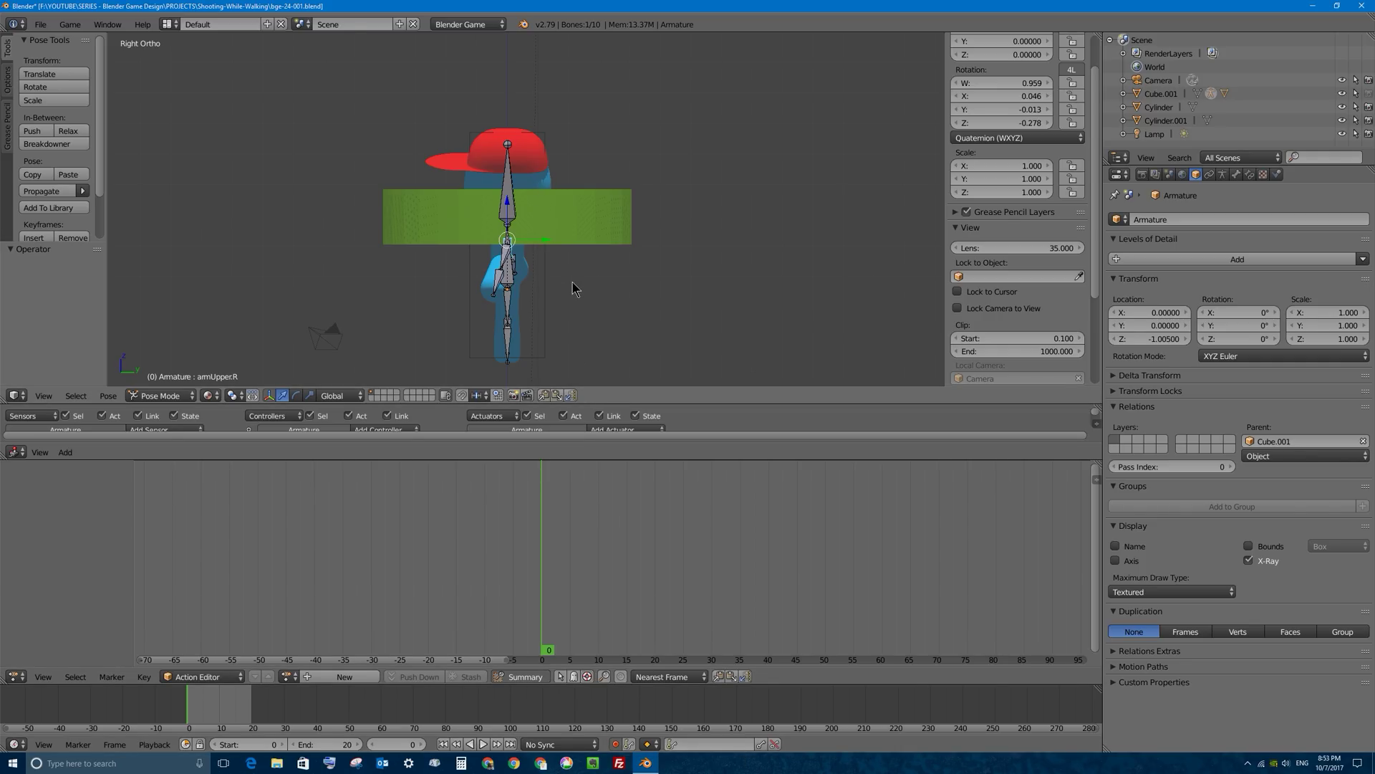
{"action": "key", "text": "ctrl+KP_3"}
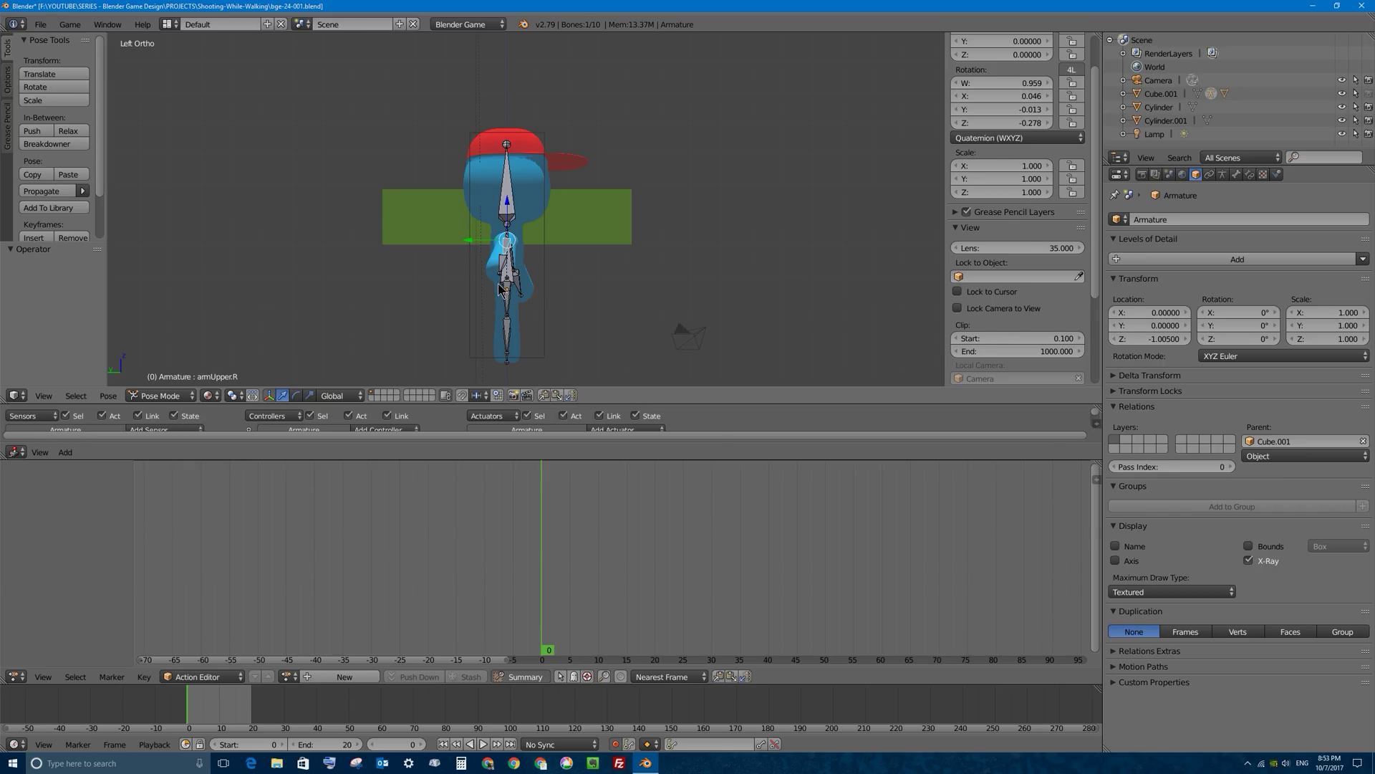
{"action": "key", "text": "KP_7"}
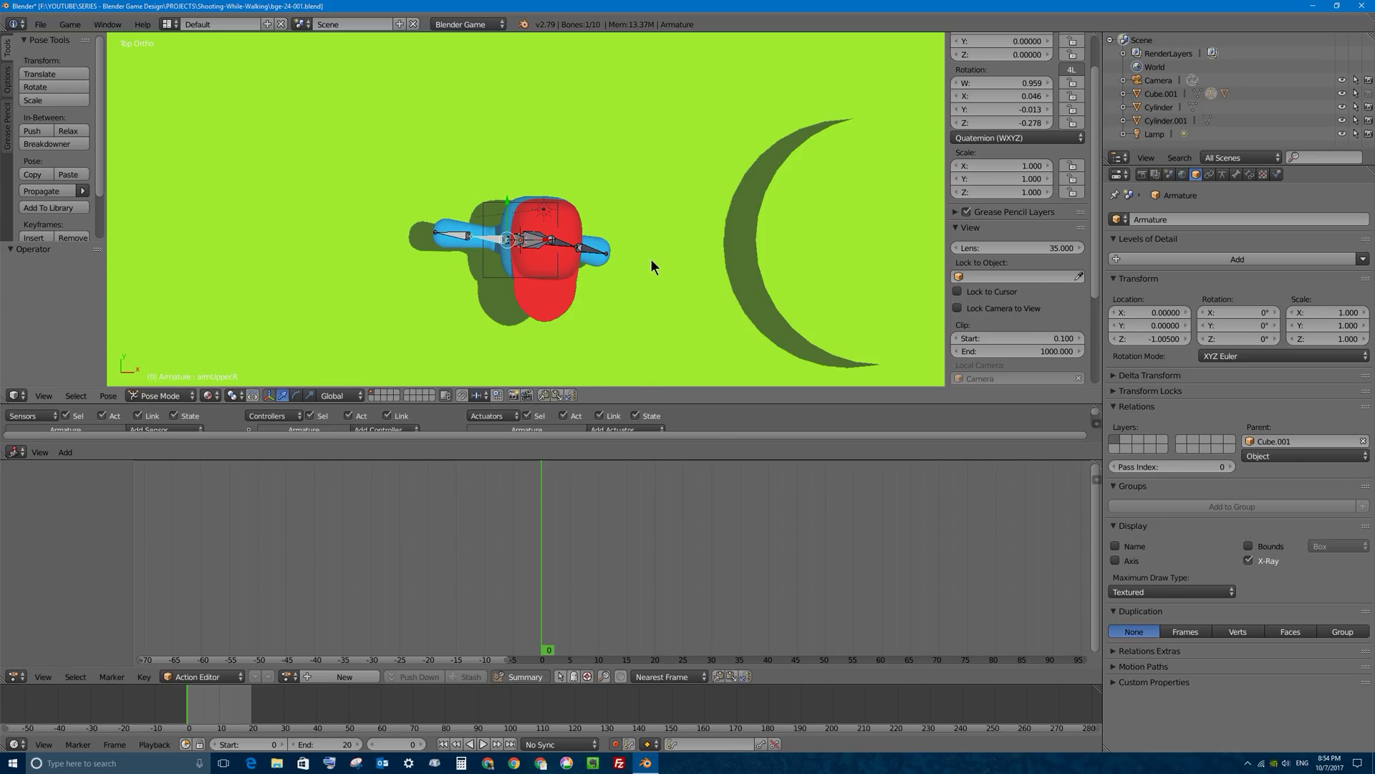
{"action": "key", "text": "r"}
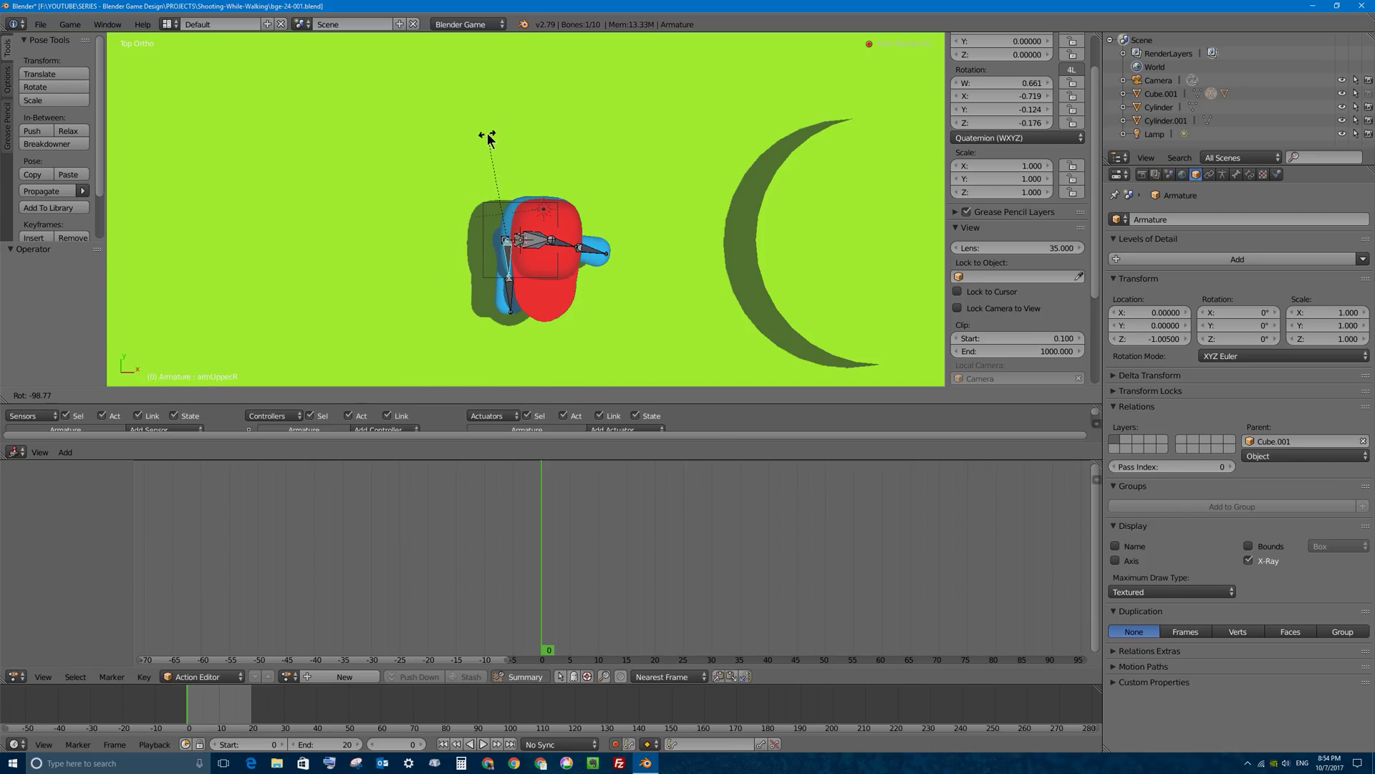
{"action": "left_click", "coordinate": [529, 159]}
{"action": "right_click", "coordinate": [493, 279]}
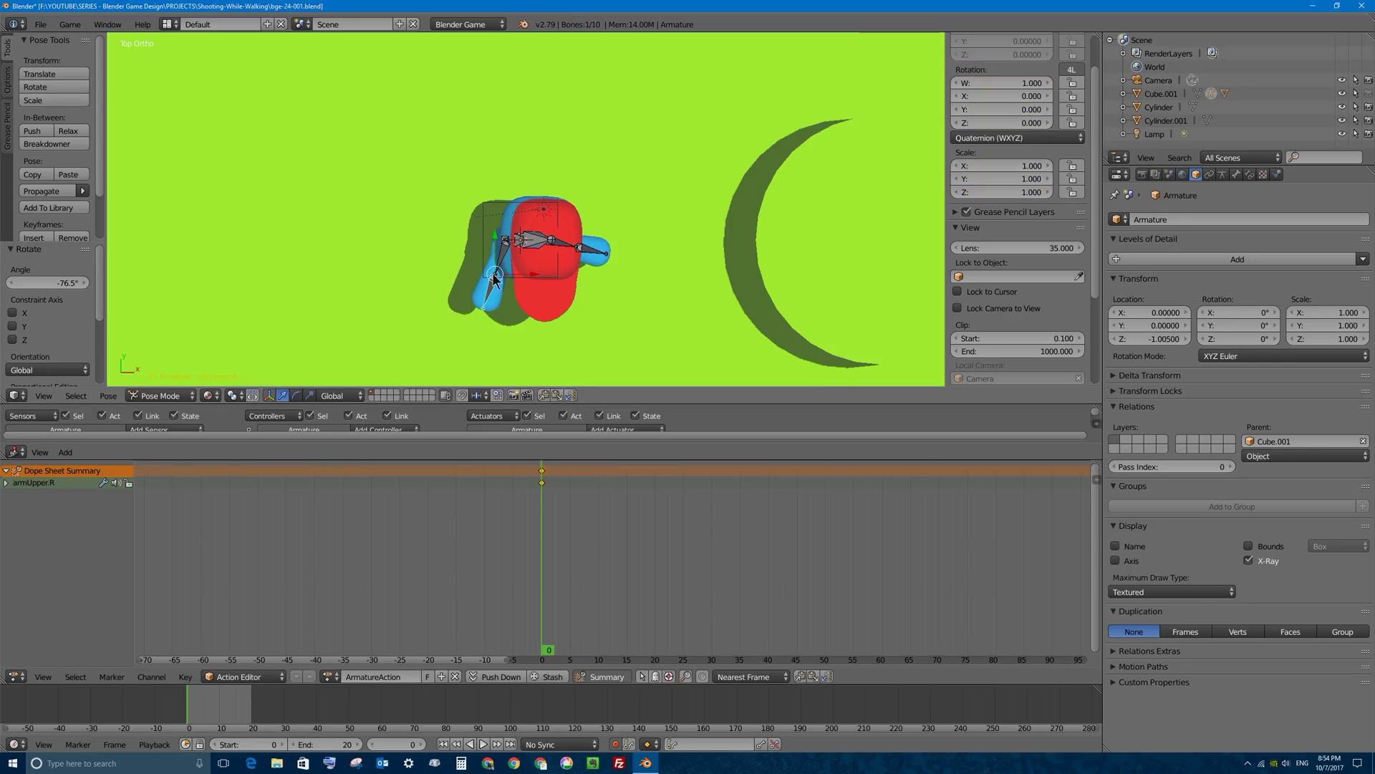
{"action": "key", "text": "r"}
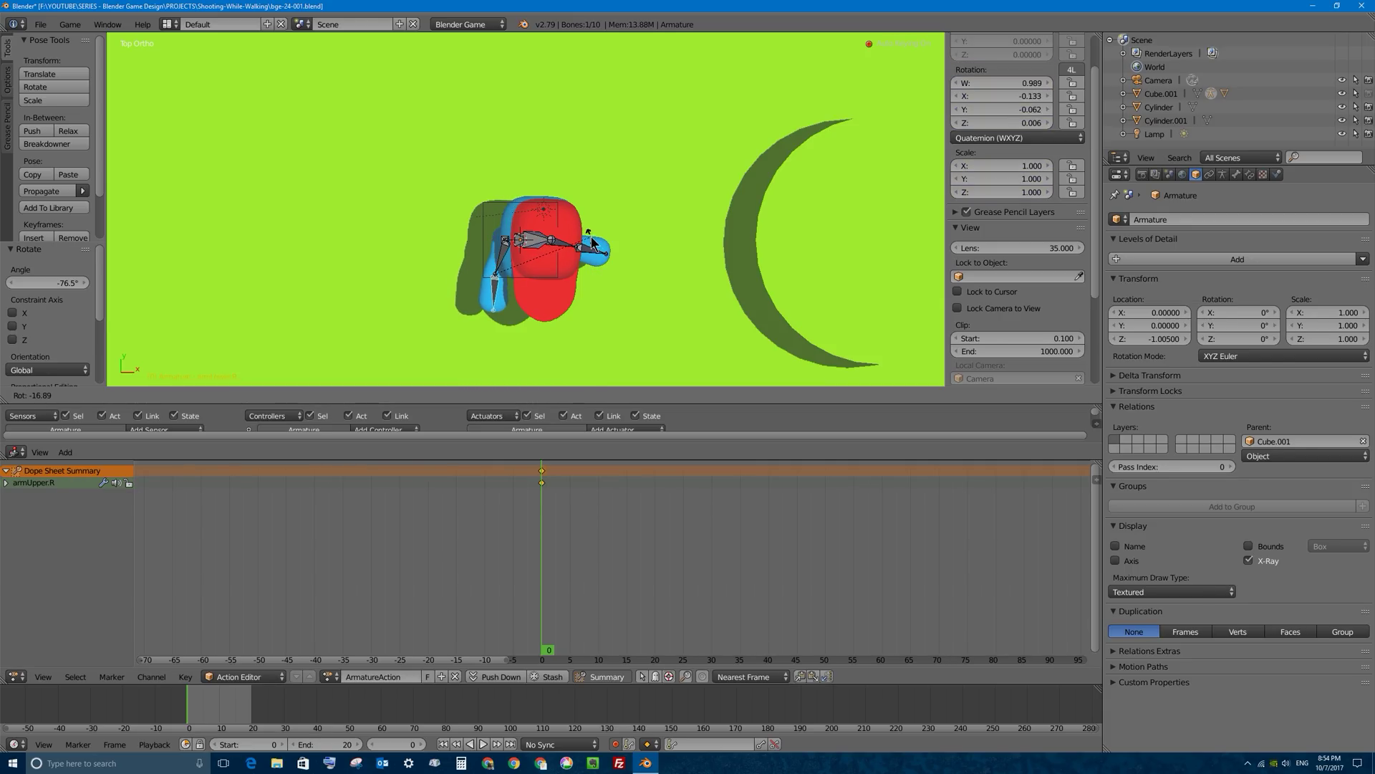
{"action": "left_click", "coordinate": [591, 241]}
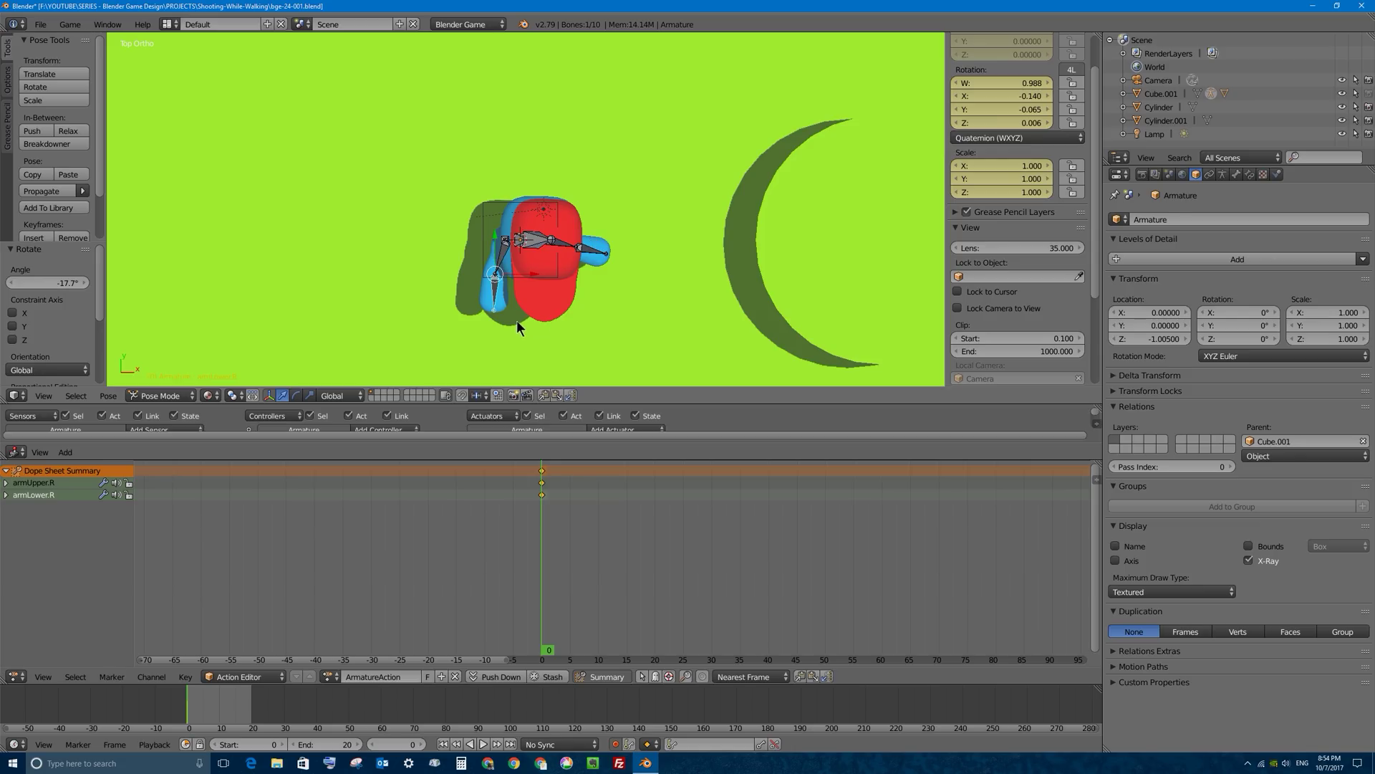
From the left side view, rotate armUpper.R about -5° and armLower.R about -18.8° at frame 0, and check the armUpper.R keyed channels
{"action": "key", "text": "KP_3"}
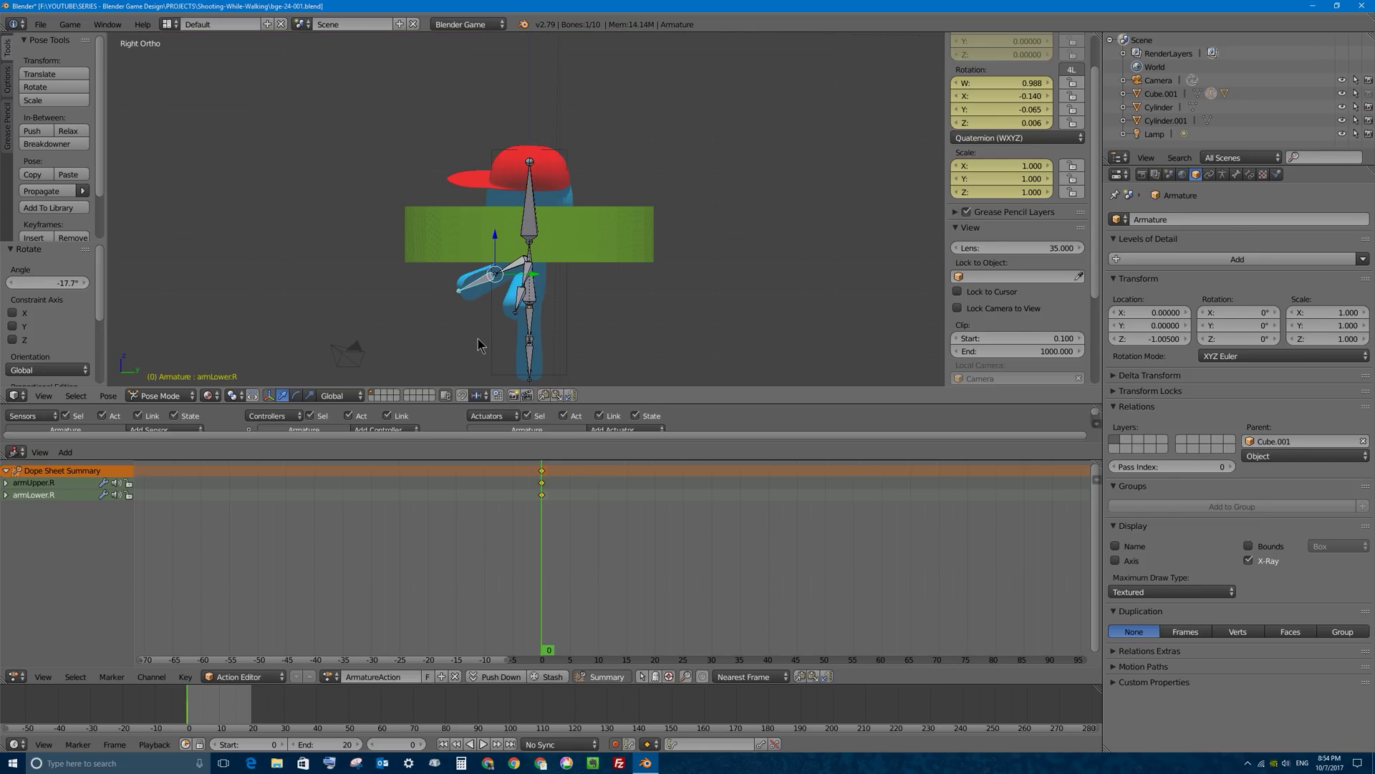
{"action": "key", "text": "ctrl+KP_3"}
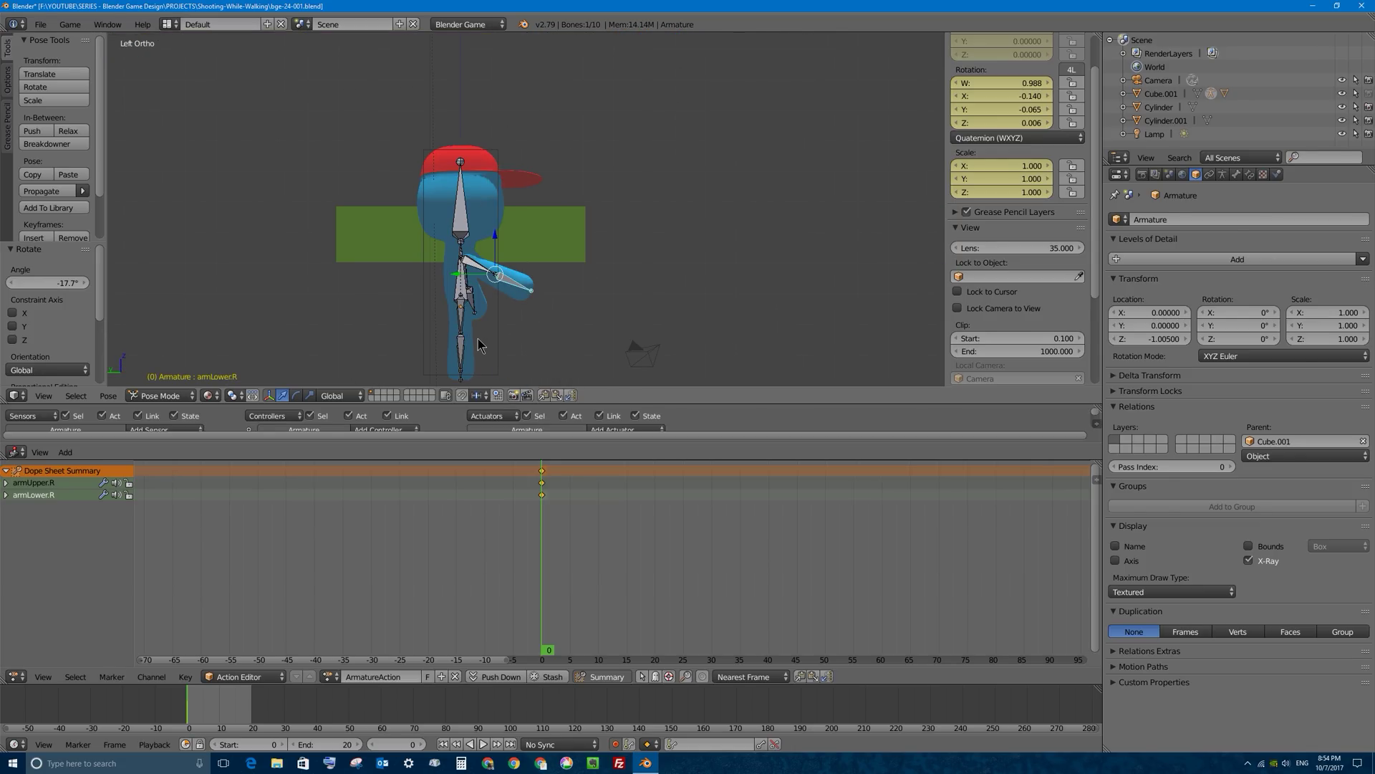
{"action": "right_click", "coordinate": [479, 270]}
{"action": "key", "text": "r"}
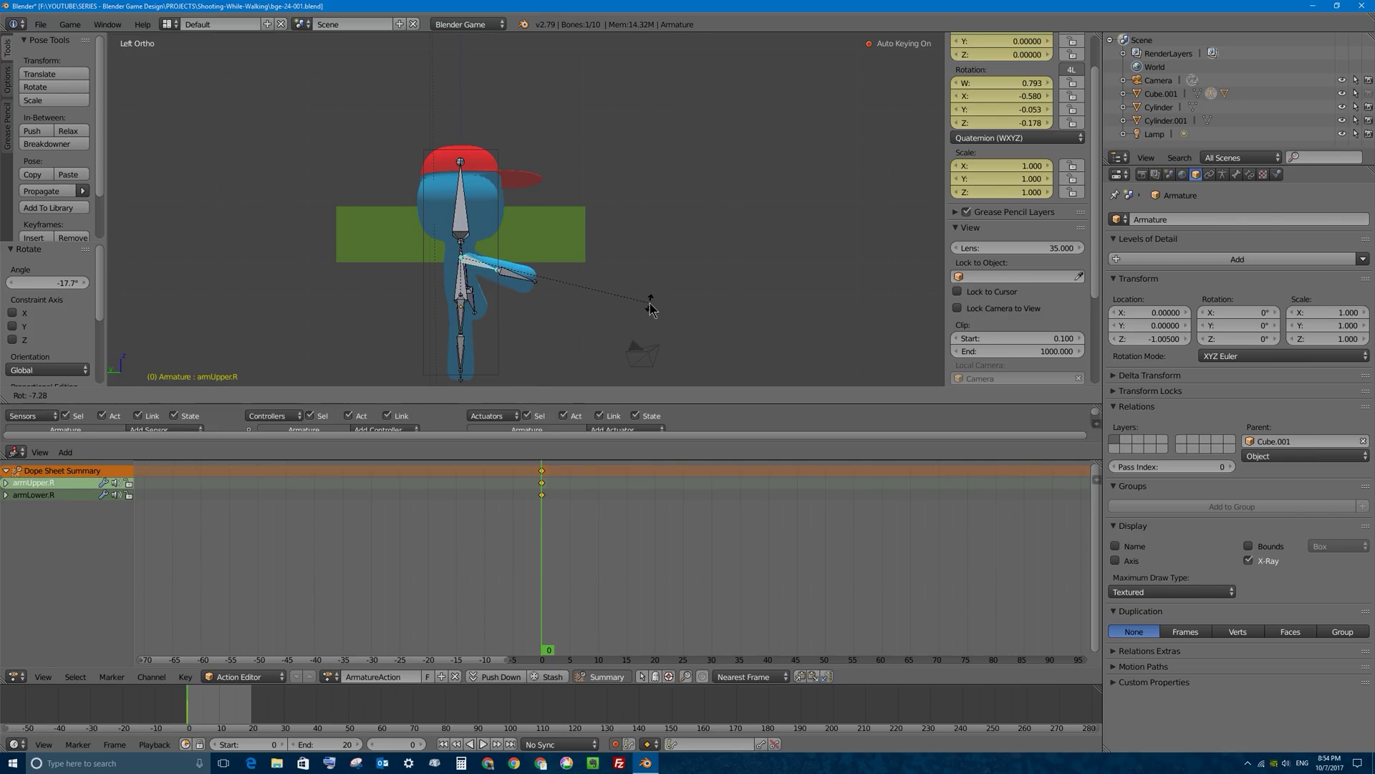
{"action": "left_click", "coordinate": [649, 309]}
{"action": "right_click", "coordinate": [513, 281]}
{"action": "right_click", "coordinate": [521, 279]}
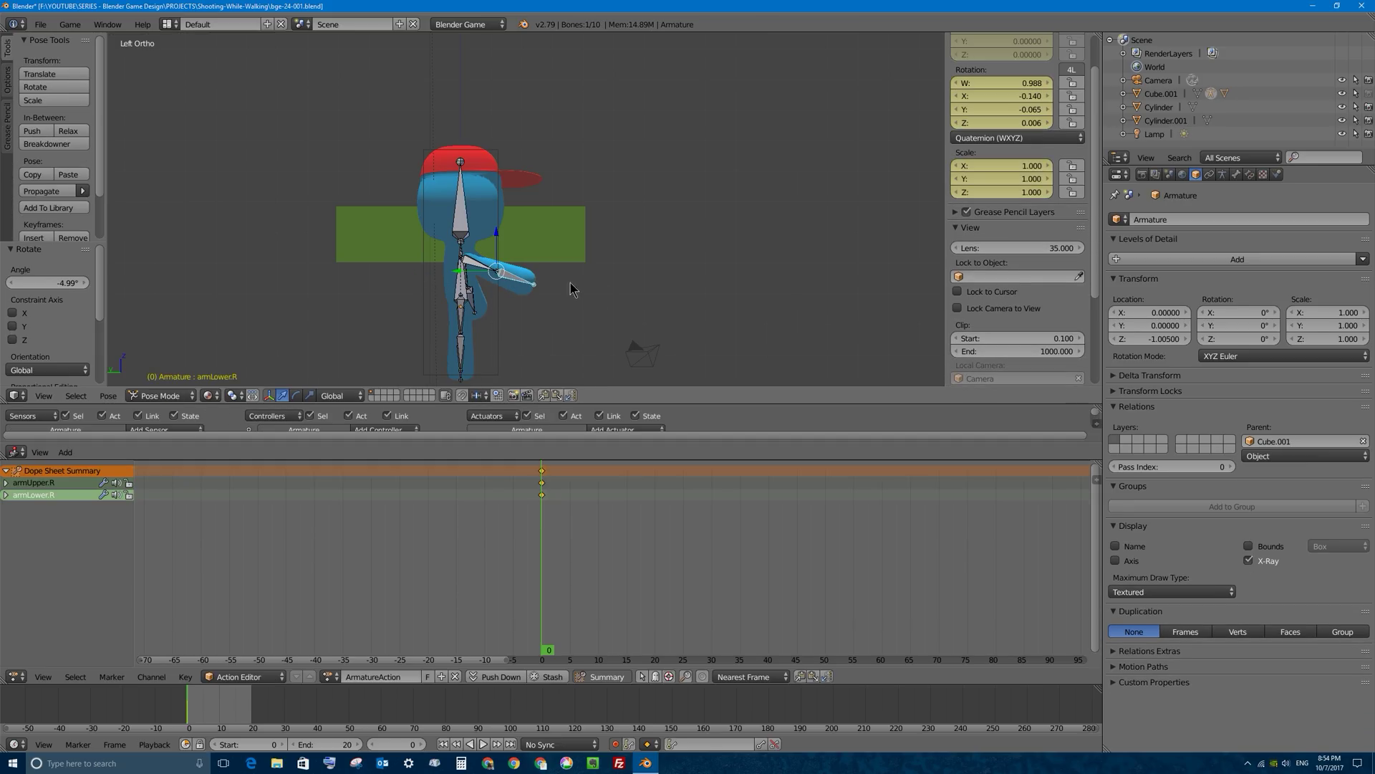
{"action": "key", "text": "r"}
{"action": "left_click", "coordinate": [627, 253]}
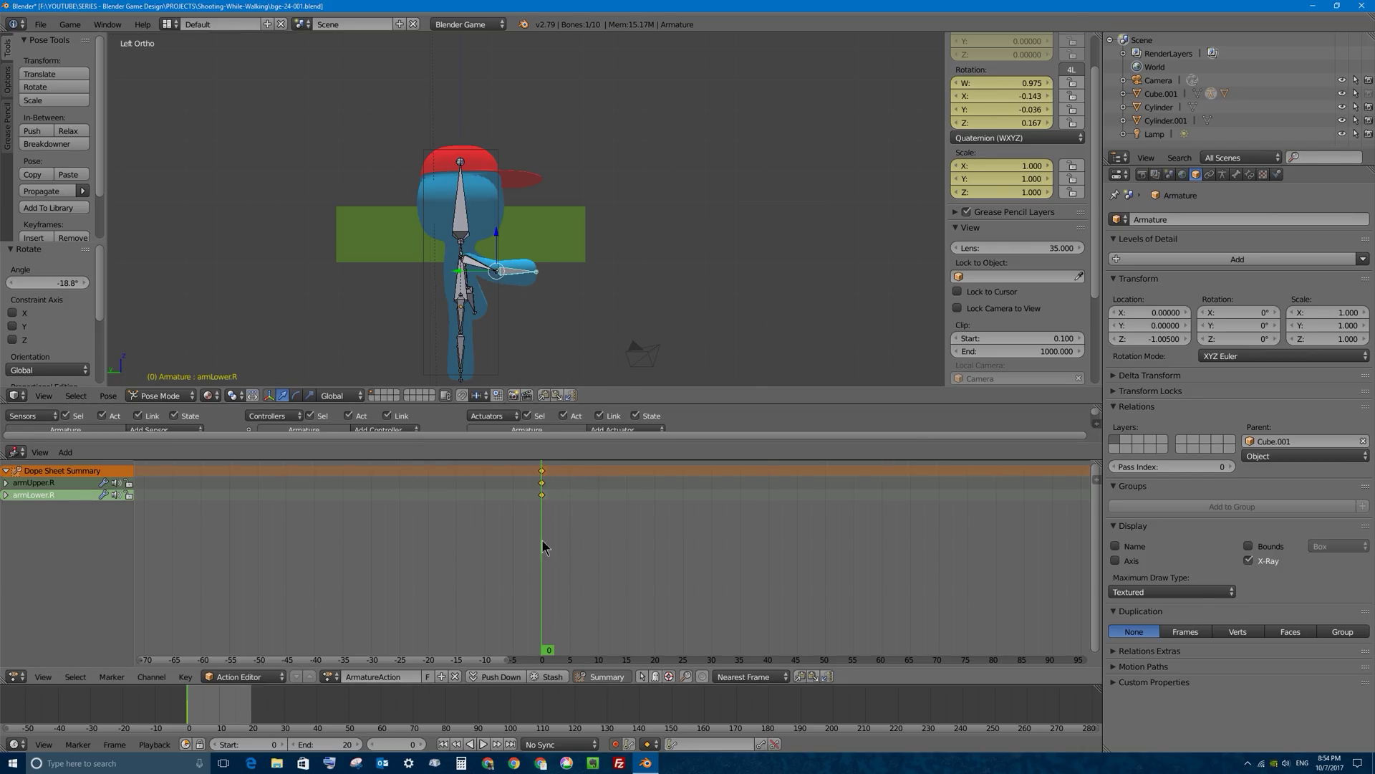
{"action": "left_click", "coordinate": [7, 483]}
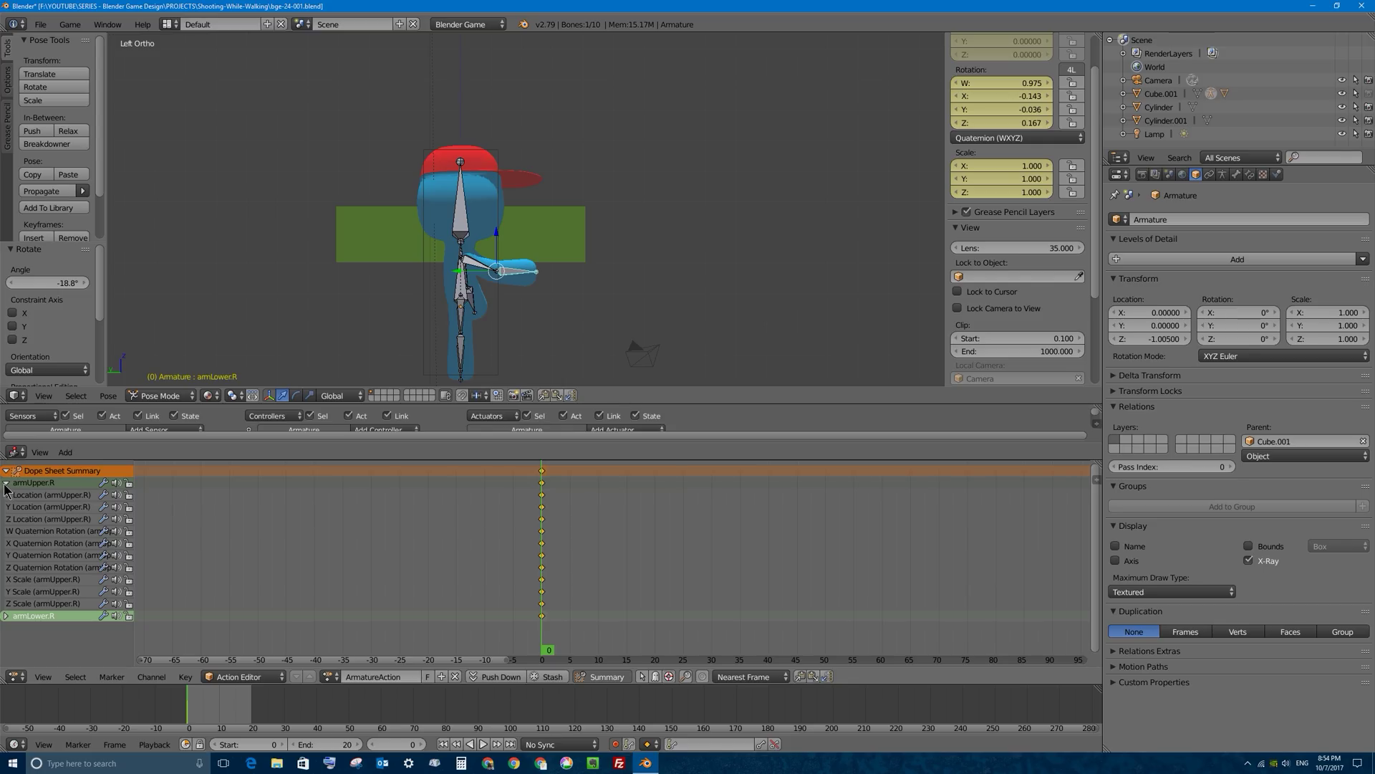
{"action": "left_click", "coordinate": [6, 483]}
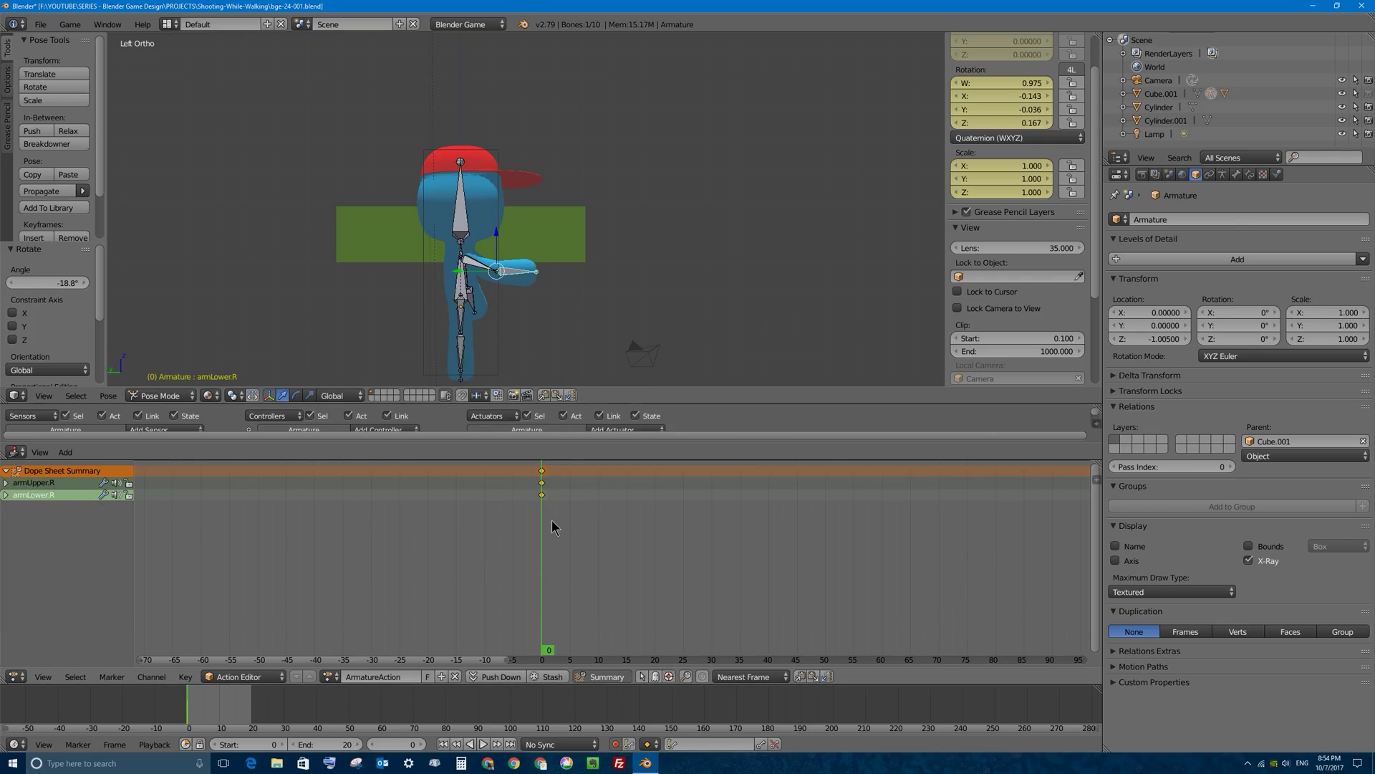
At frame 7, key a raised right arm by rotating armUpper.R about -4° and armLower.R about -15°
{"action": "key", "text": "alt+a"}
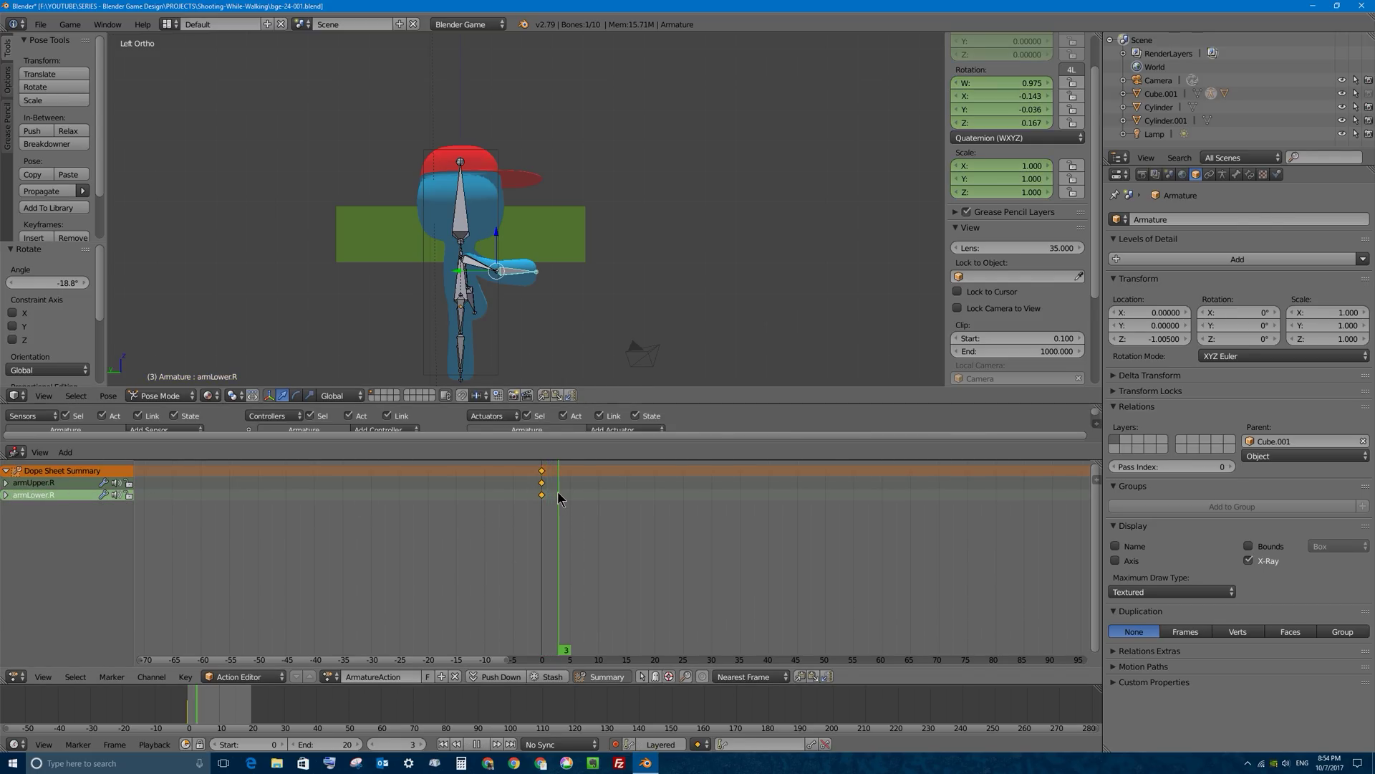
{"action": "key", "text": "alt+a"}
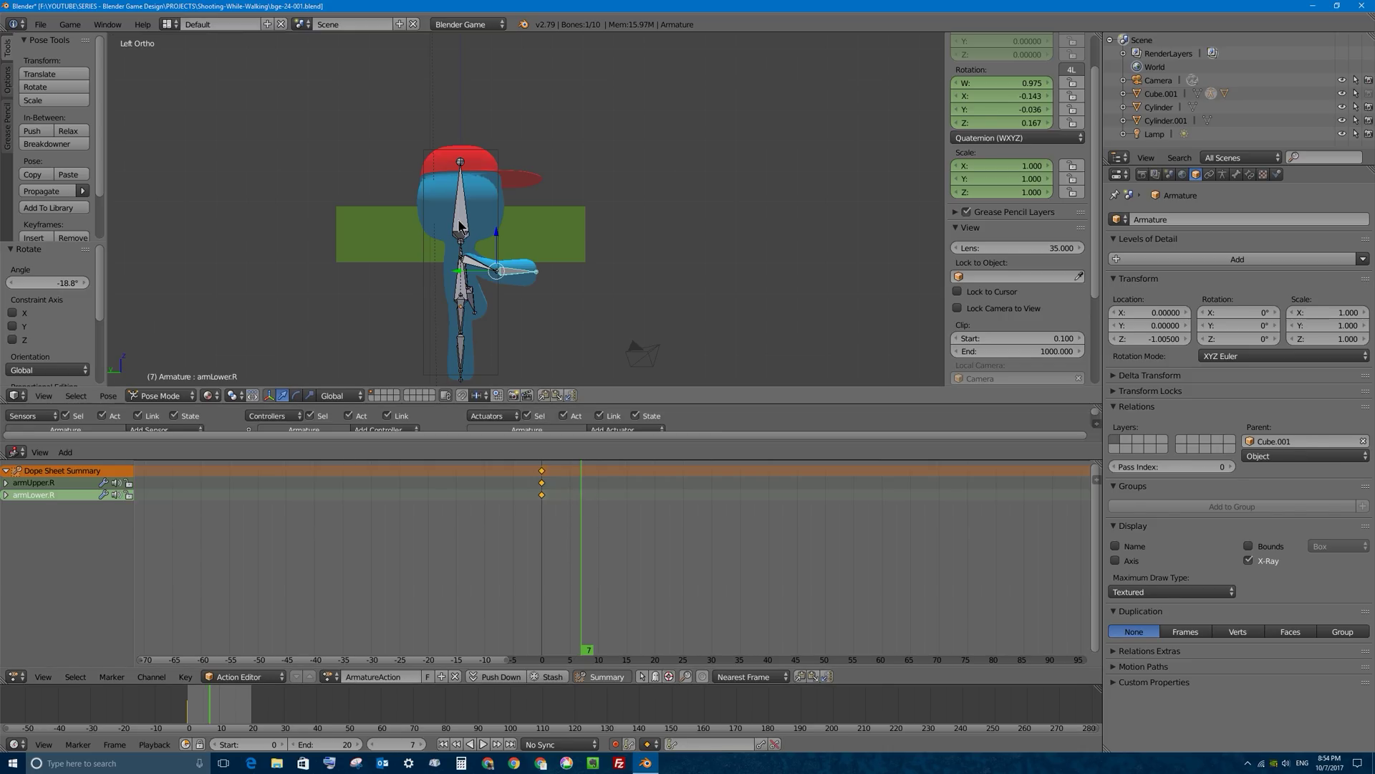
{"action": "right_click", "coordinate": [472, 271]}
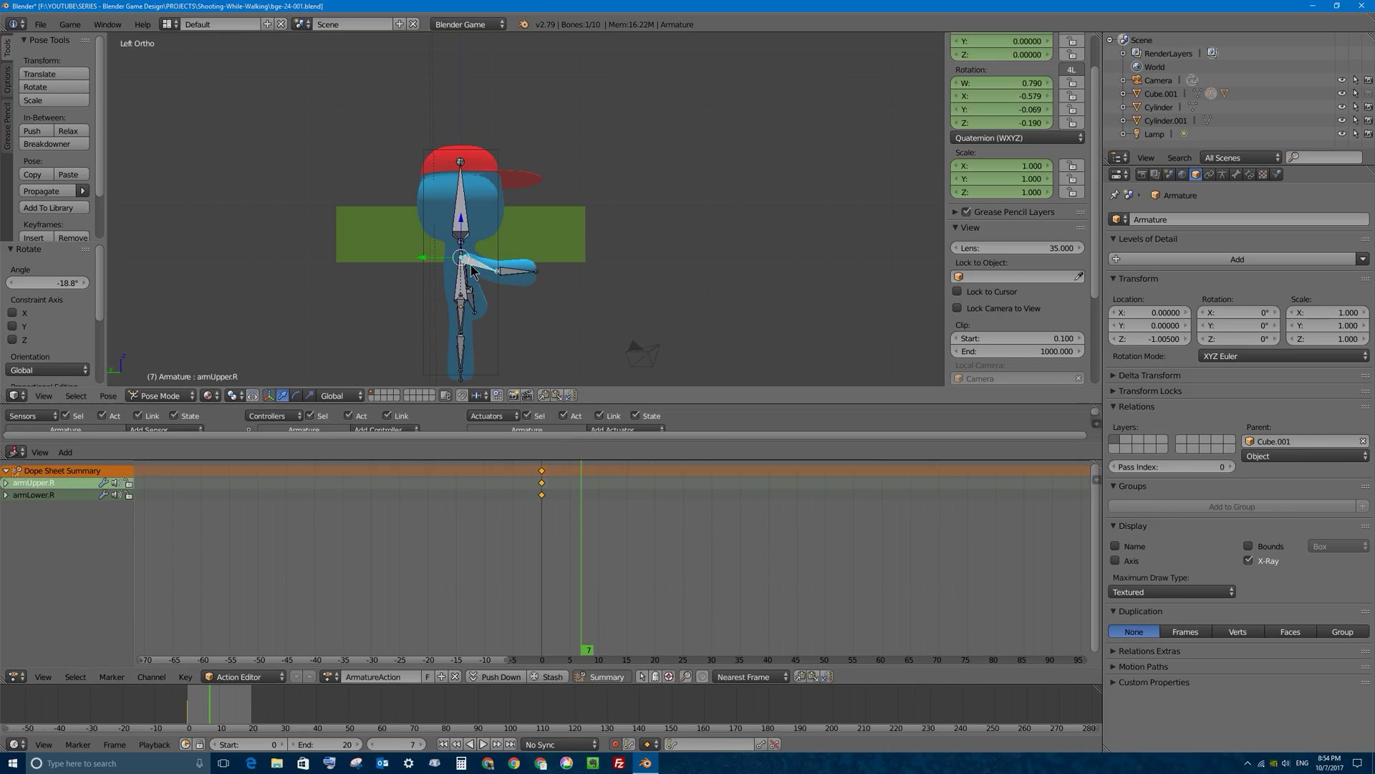
{"action": "key", "text": "r"}
{"action": "left_click", "coordinate": [574, 271]}
{"action": "right_click", "coordinate": [523, 274]}
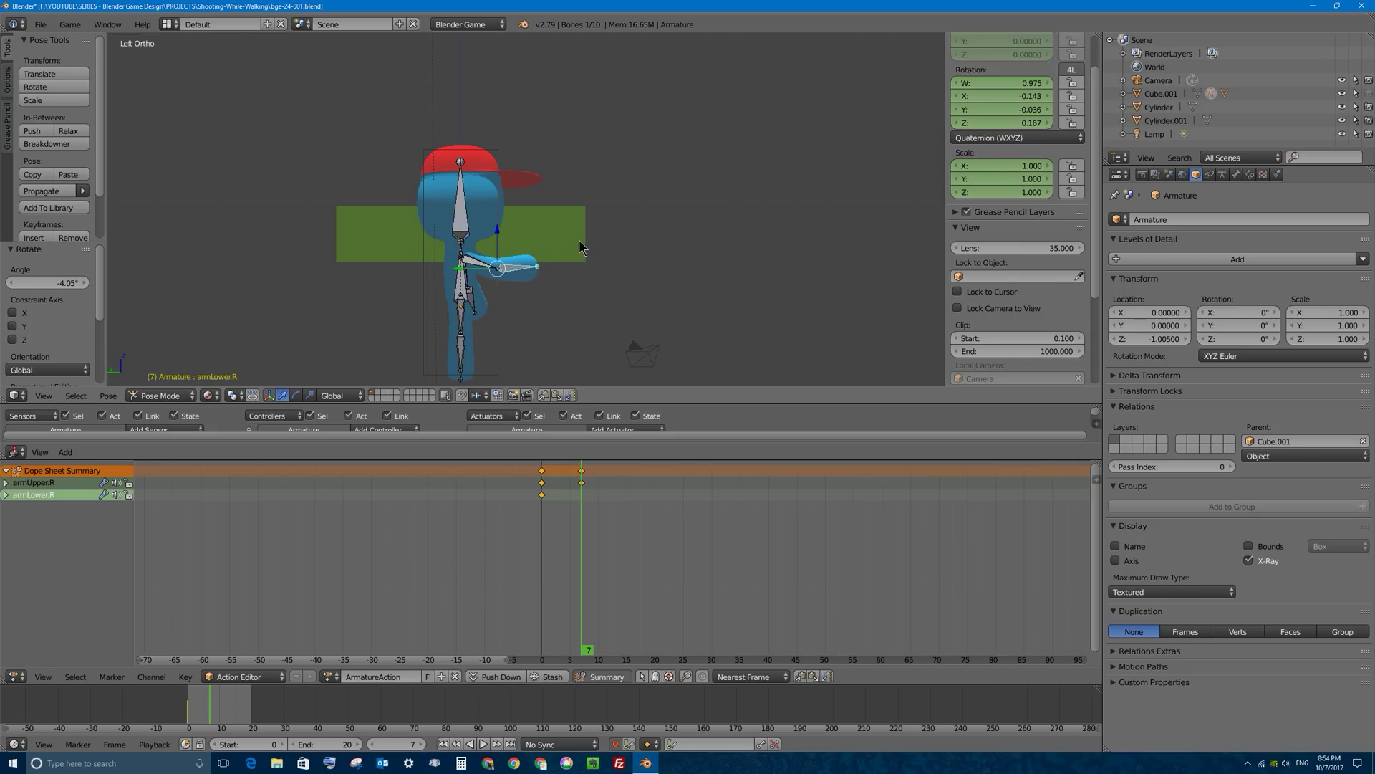
{"action": "key", "text": "r"}
{"action": "left_click", "coordinate": [579, 220]}
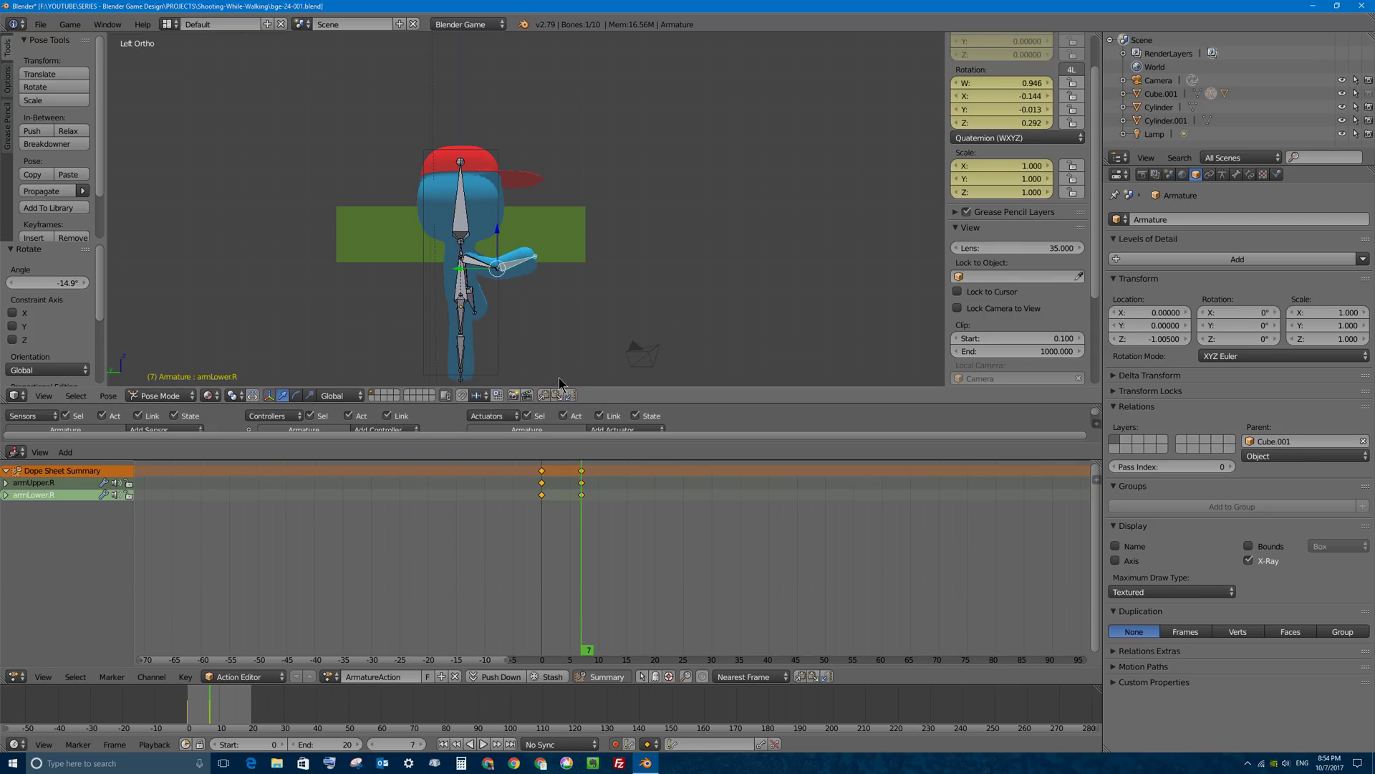
At frame 14, key a lowered right arm by rotating armUpper.R about 8.5° and armLower.R about 22°
{"action": "left_click_drag", "start_coordinate": [590, 507], "coordinate": [623, 500]}
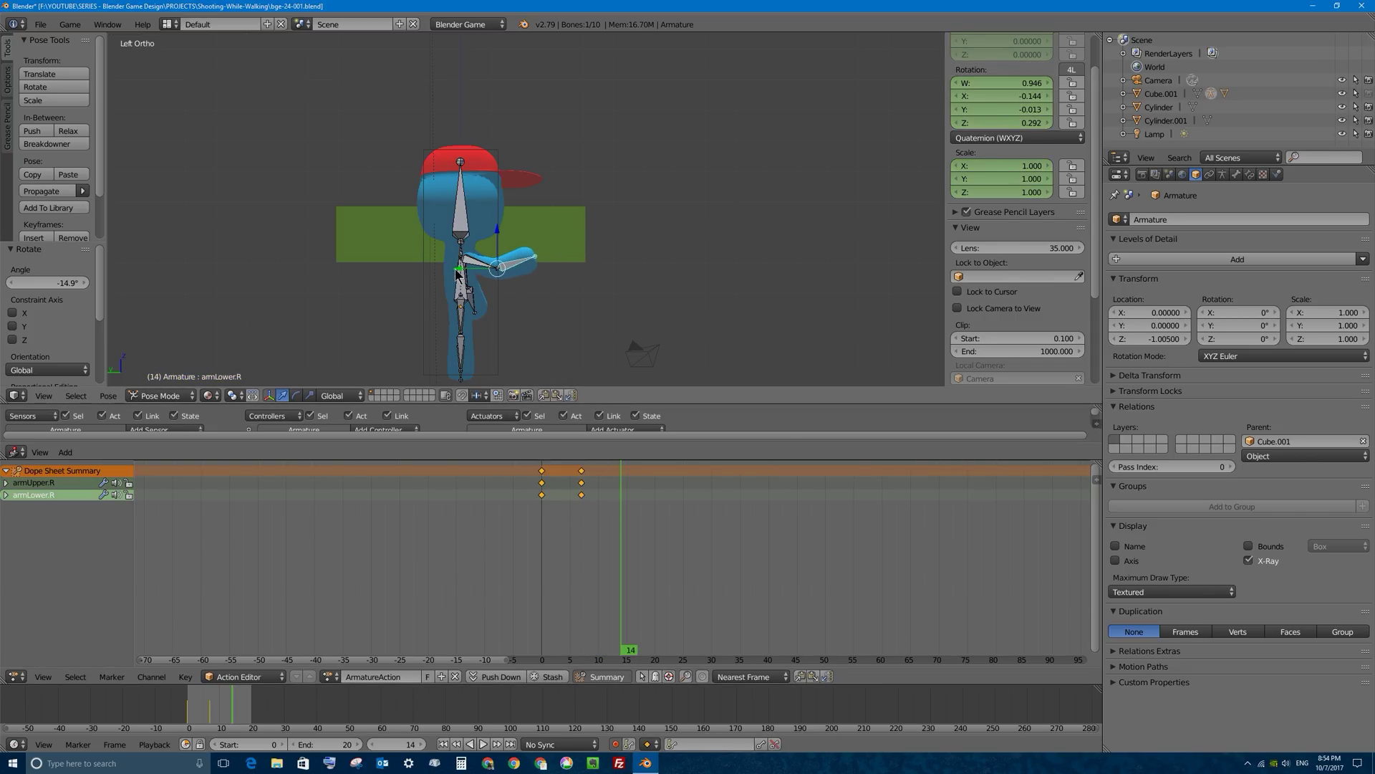
{"action": "right_click", "coordinate": [475, 257]}
{"action": "key", "text": "r"}
{"action": "left_click", "coordinate": [558, 217]}
{"action": "right_click", "coordinate": [520, 270]}
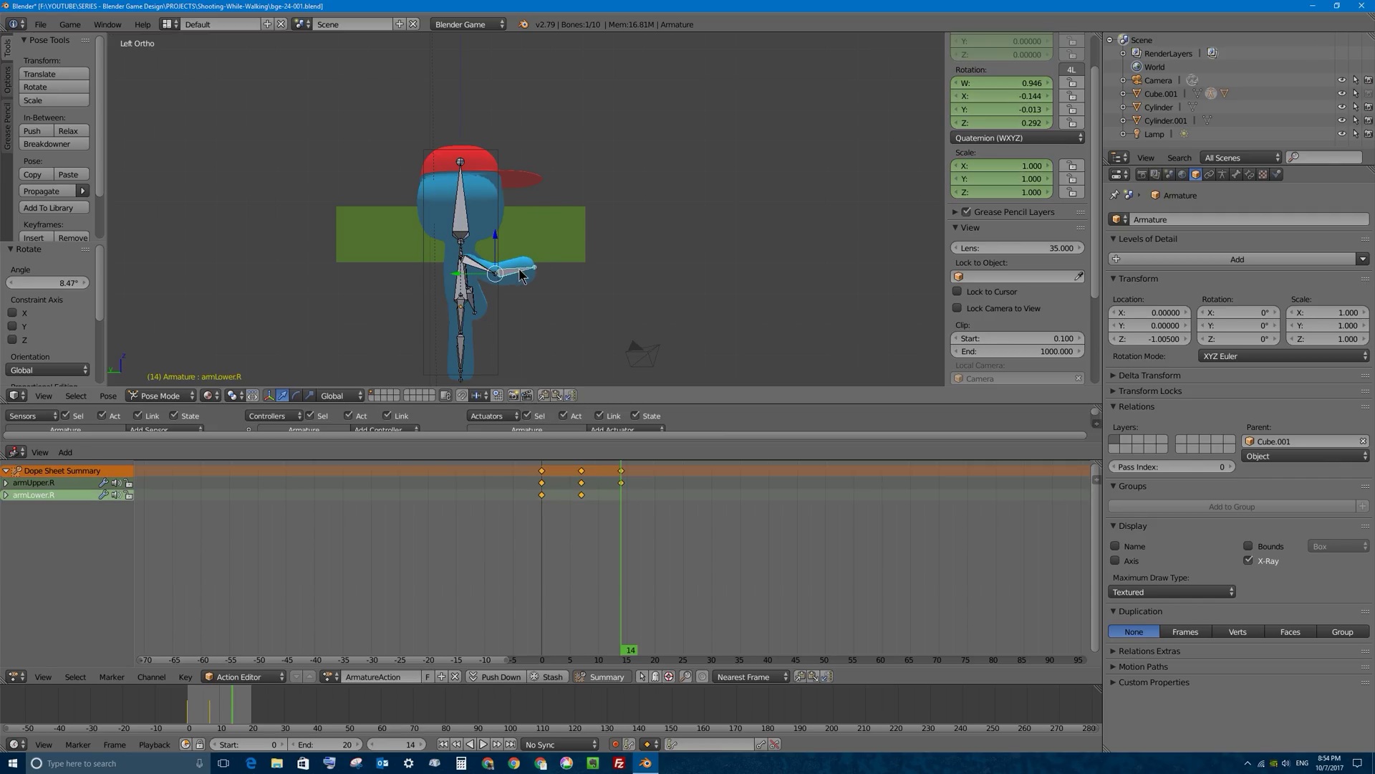
{"action": "key", "text": "r"}
{"action": "left_click", "coordinate": [573, 247]}
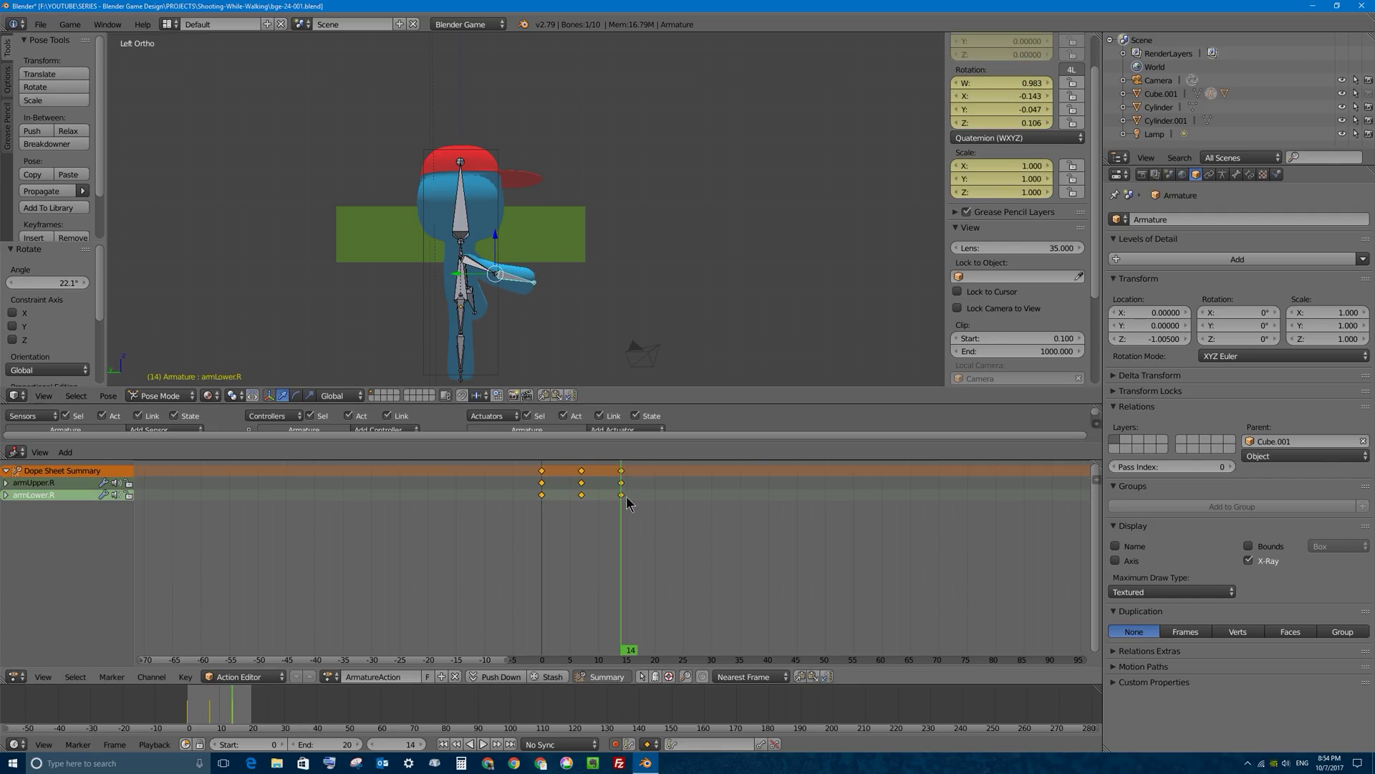
At frame 22, key the right arm rotated back up: armLower.R about -16.7°, armUpper.R about -4.1°, and armLower.R a further -1.9°
{"action": "left_click_drag", "start_coordinate": [626, 502], "coordinate": [666, 500]}
{"action": "key", "text": "r"}
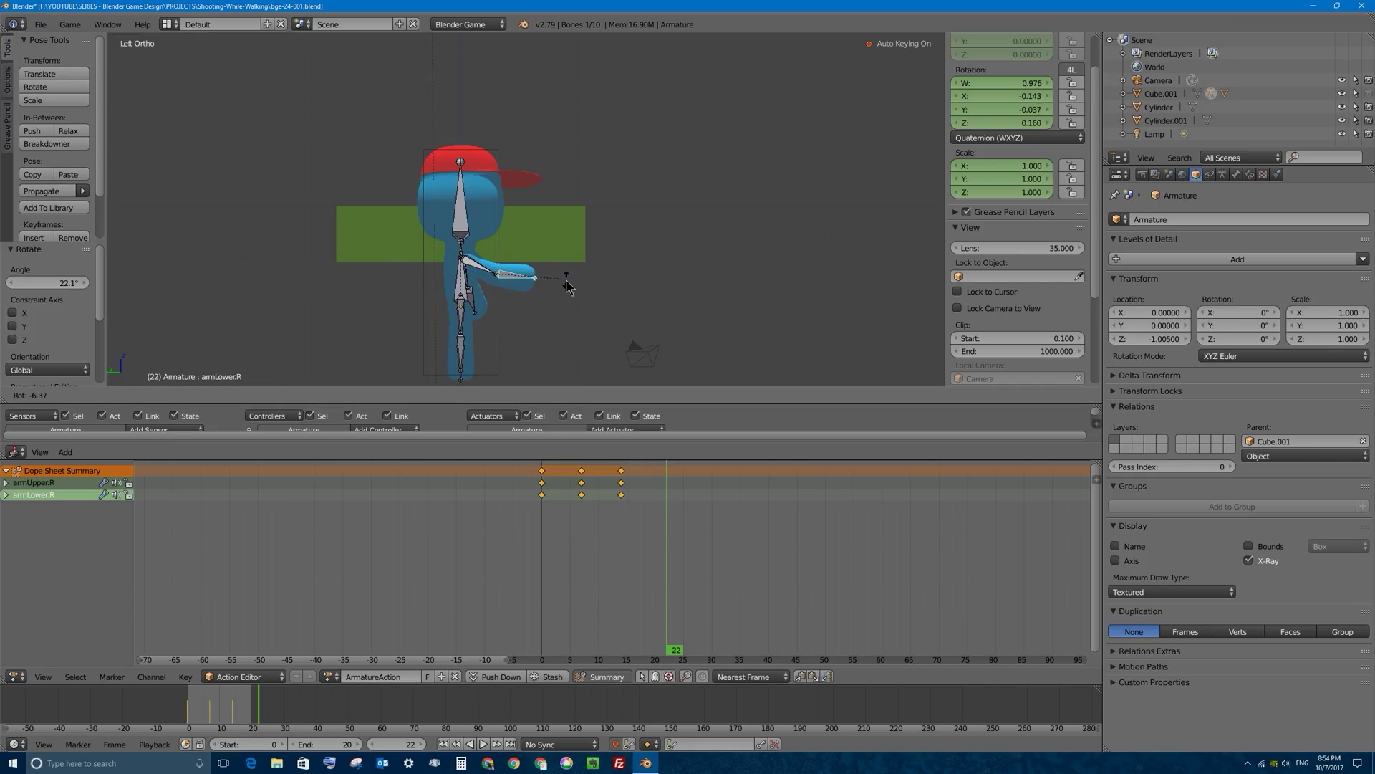
{"action": "left_click", "coordinate": [566, 267]}
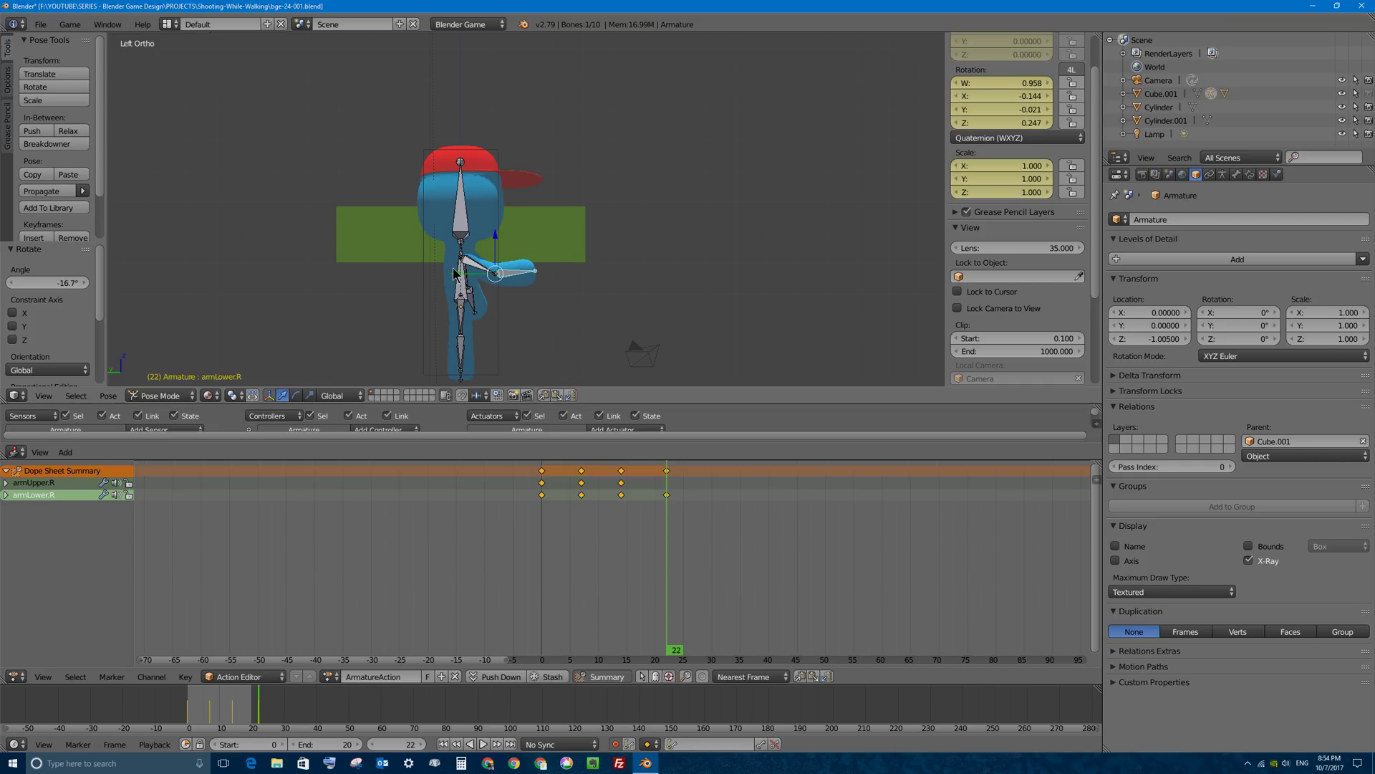
{"action": "right_click", "coordinate": [468, 266]}
{"action": "key", "text": "r"}
{"action": "left_click", "coordinate": [564, 255]}
{"action": "right_click", "coordinate": [526, 271]}
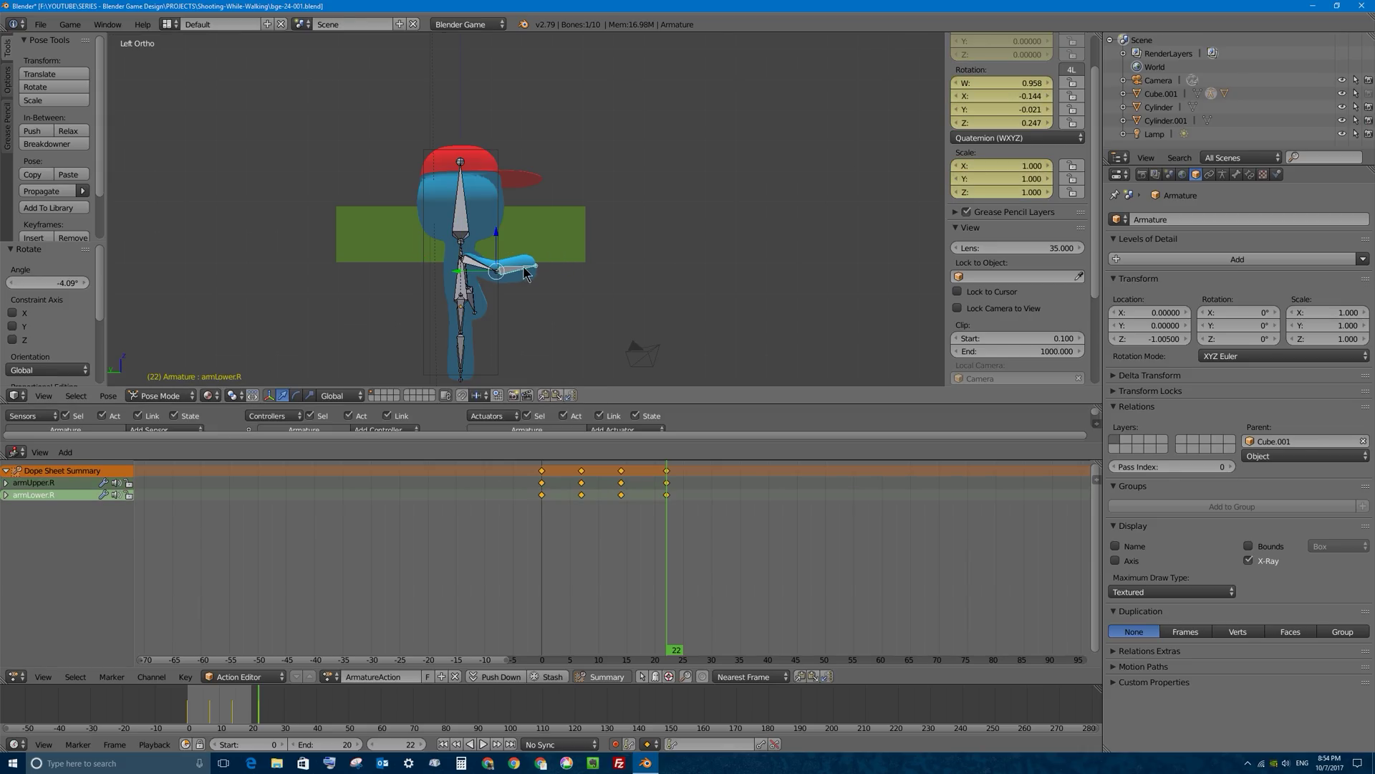
{"action": "key", "text": "r"}
{"action": "left_click", "coordinate": [582, 262]}
Refine the frame 22 pose by rotating armLower.R about 18°, armUpper.R about 3.8°, and armLower.R back by about -2.9°
{"action": "mouse_move", "coordinate": [648, 498]}
{"action": "left_mouse_down"}
{"action": "mouse_move", "coordinate": [541, 491]}
{"action": "mouse_move", "coordinate": [666, 480]}
{"action": "left_mouse_up"}
{"action": "key", "text": "r"}
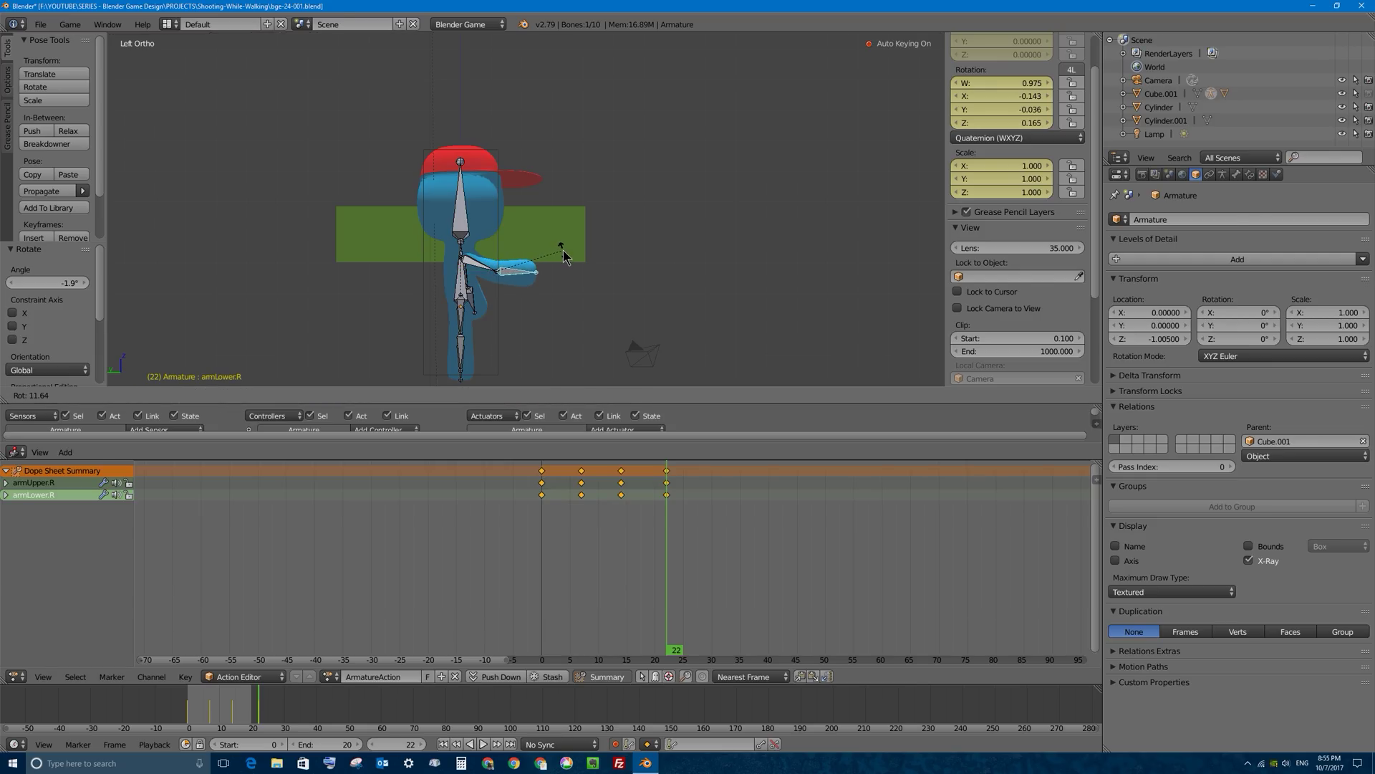
{"action": "left_click", "coordinate": [563, 253]}
{"action": "right_click", "coordinate": [486, 265]}
{"action": "key", "text": "r"}
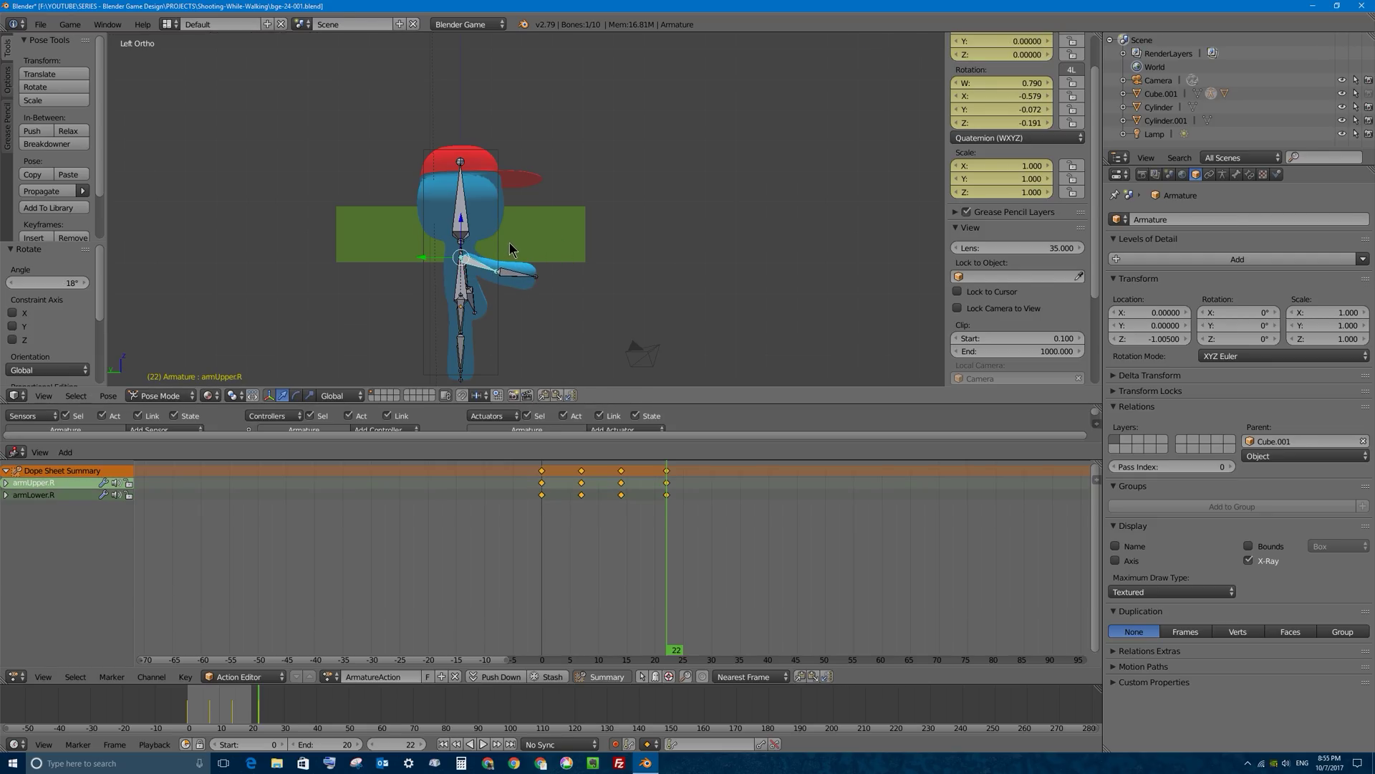
{"action": "left_click", "coordinate": [560, 244]}
{"action": "key", "text": "r"}
{"action": "left_click", "coordinate": [564, 241]}
{"action": "right_click", "coordinate": [526, 280]}
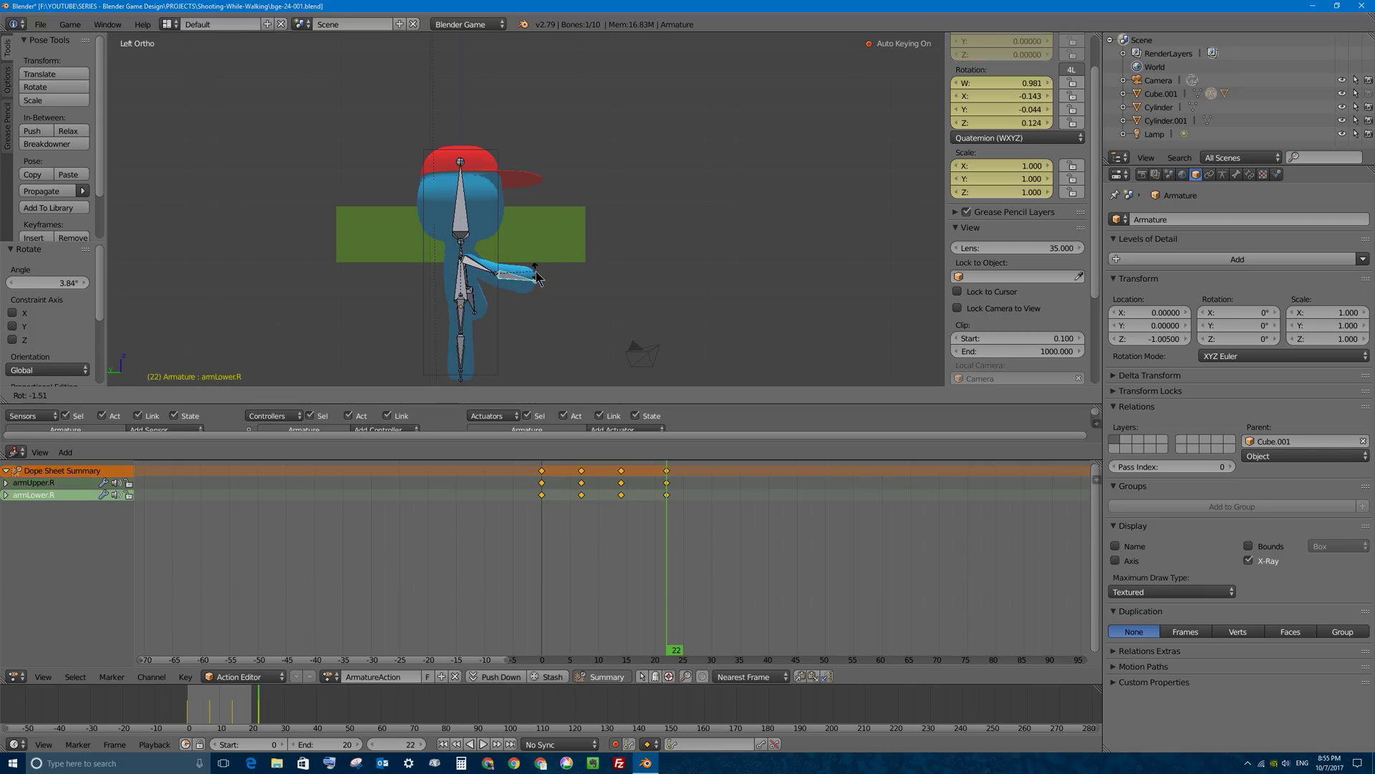
Play the new arm action and scrub between its first and last keyframes to review the motion
{"action": "key", "text": "alt+a"}
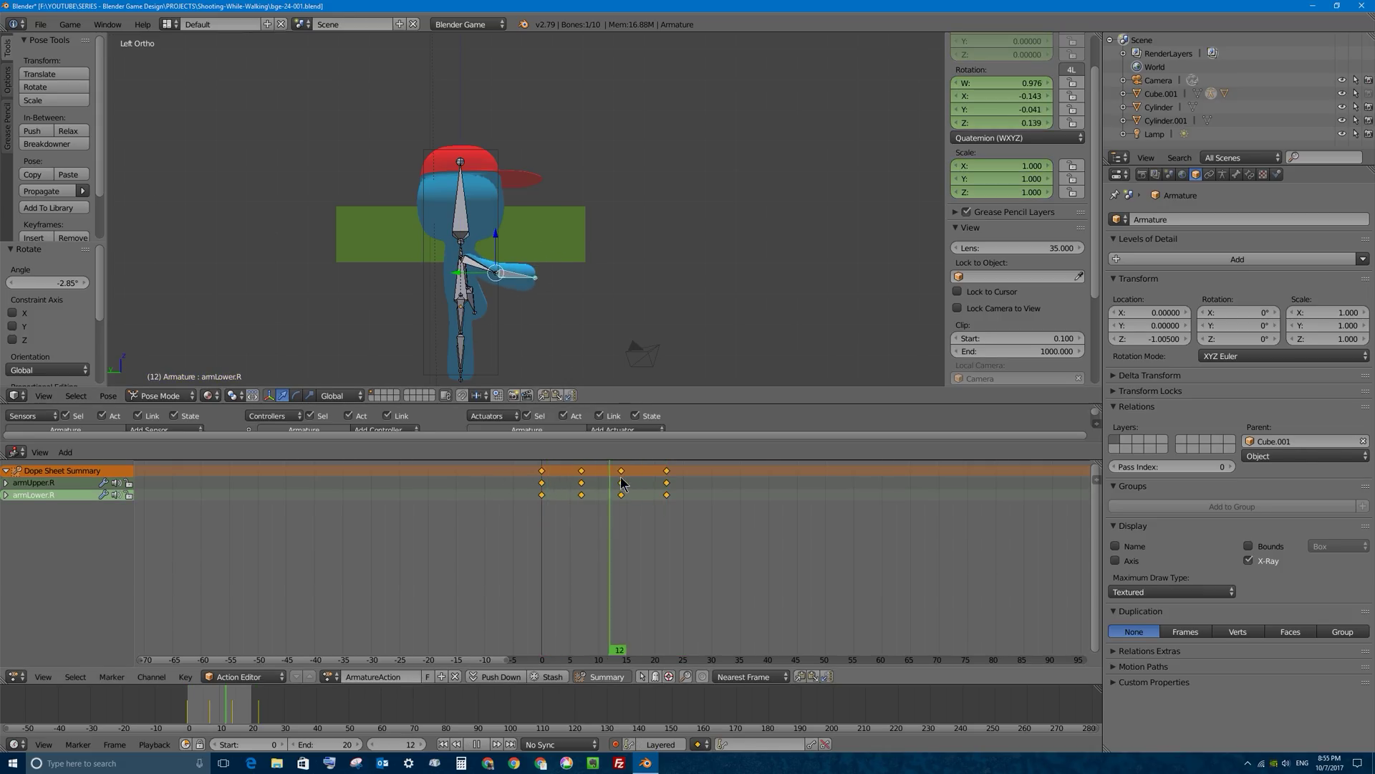
{"action": "left_click_drag", "start_coordinate": [630, 477], "coordinate": [671, 491]}
{"action": "key", "text": "alt+a"}
{"action": "key", "text": "alt+a"}
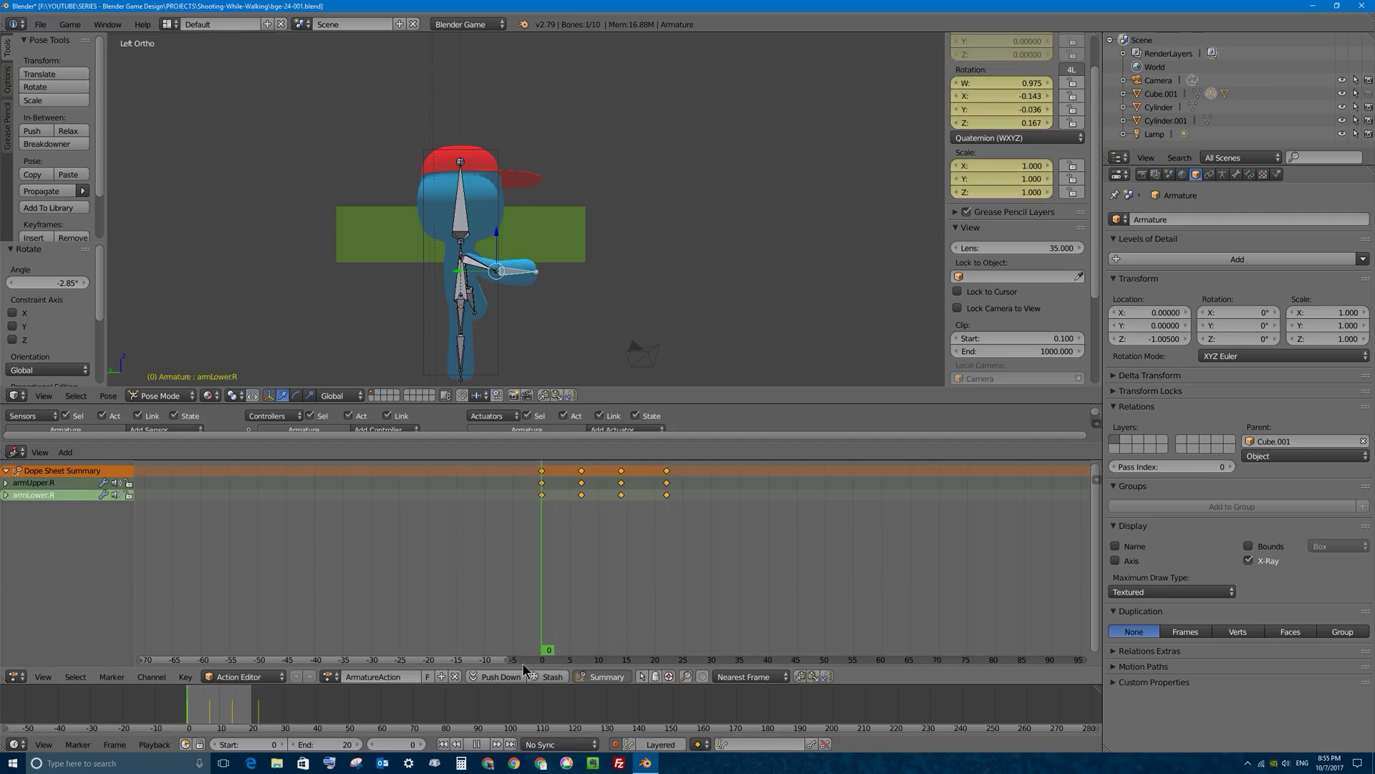
{"action": "left_click_drag", "start_coordinate": [532, 568], "coordinate": [661, 494]}
{"action": "key", "text": "alt+a"}
{"action": "key", "text": "alt+a"}
{"action": "key", "text": "alt+a"}
At frame 14, lower the right arm more by rotating armUpper.R about 4° and armLower.R about 4.1°
{"action": "left_click", "coordinate": [621, 487]}
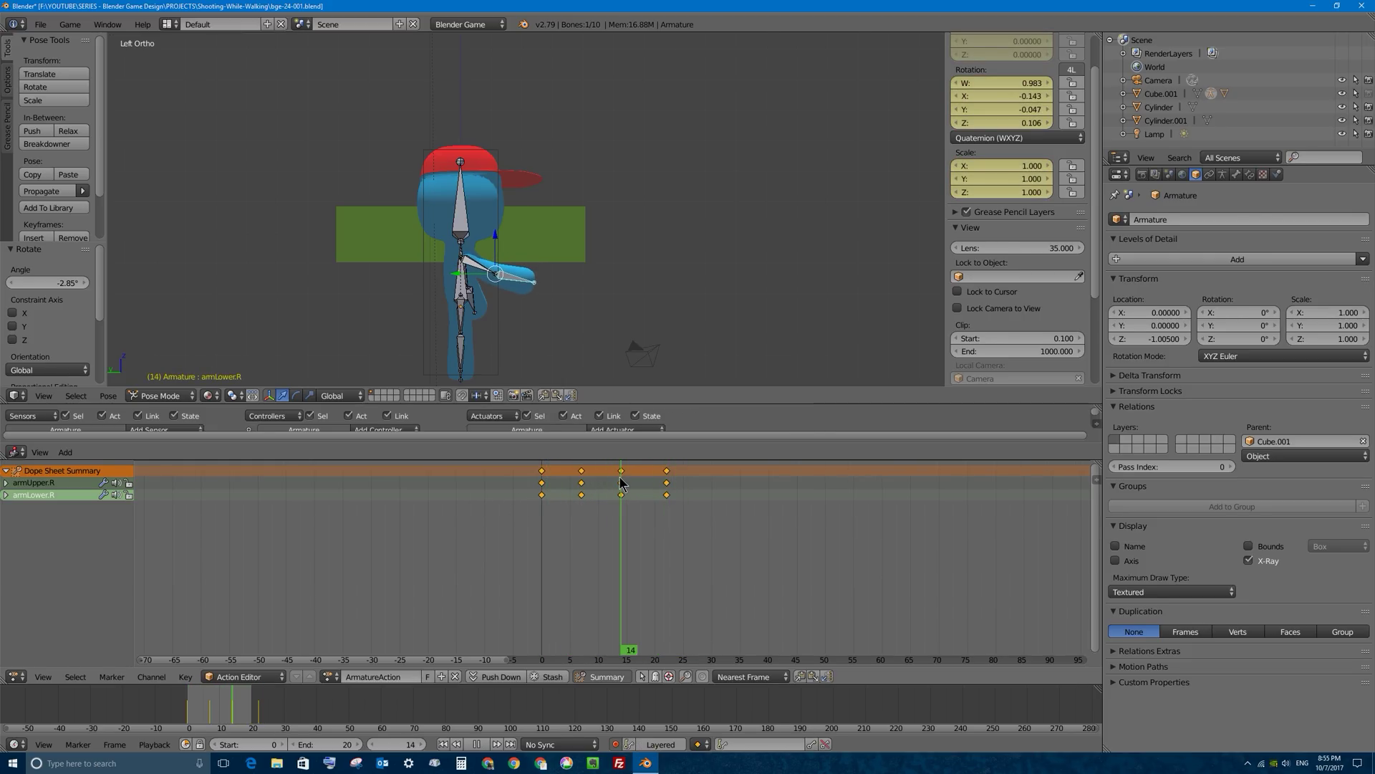
{"action": "right_click", "coordinate": [482, 271]}
{"action": "right_click", "coordinate": [520, 279]}
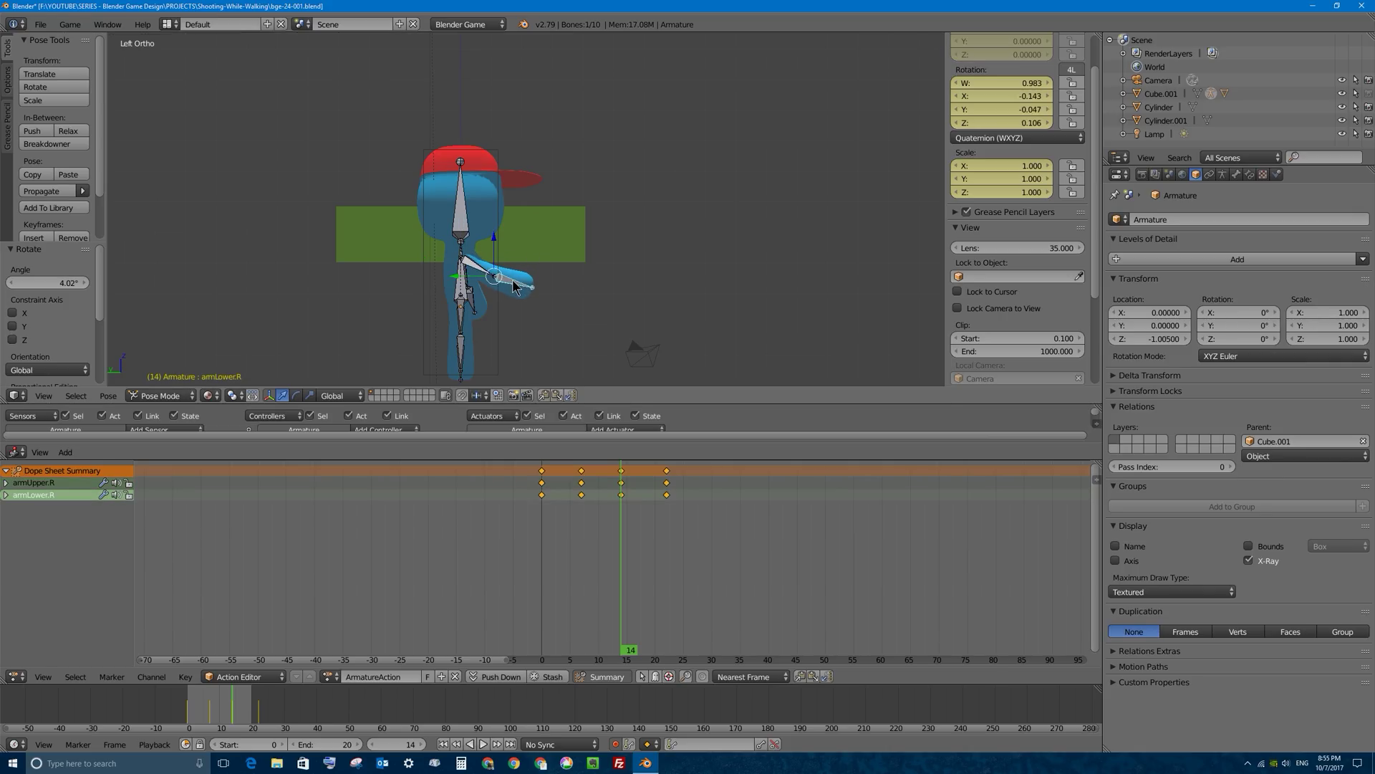
{"action": "key", "text": "r"}
{"action": "left_click", "coordinate": [565, 258]}
Refine the frame 14 pose by rotating armUpper.R about 2.9° further and armLower.R back up by about -7.7°
{"action": "right_click", "coordinate": [481, 268]}
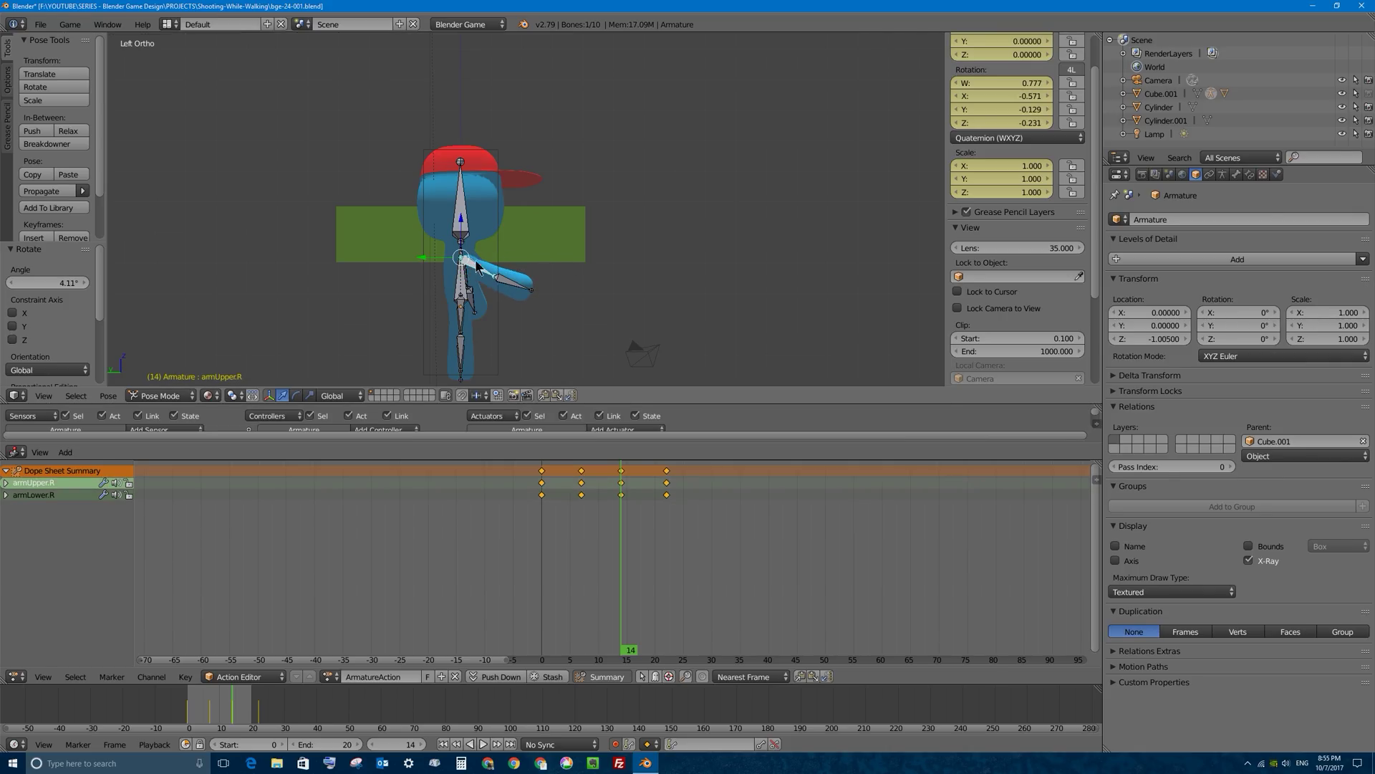
{"action": "key", "text": "r"}
{"action": "left_click", "coordinate": [542, 229]}
{"action": "right_click", "coordinate": [521, 277]}
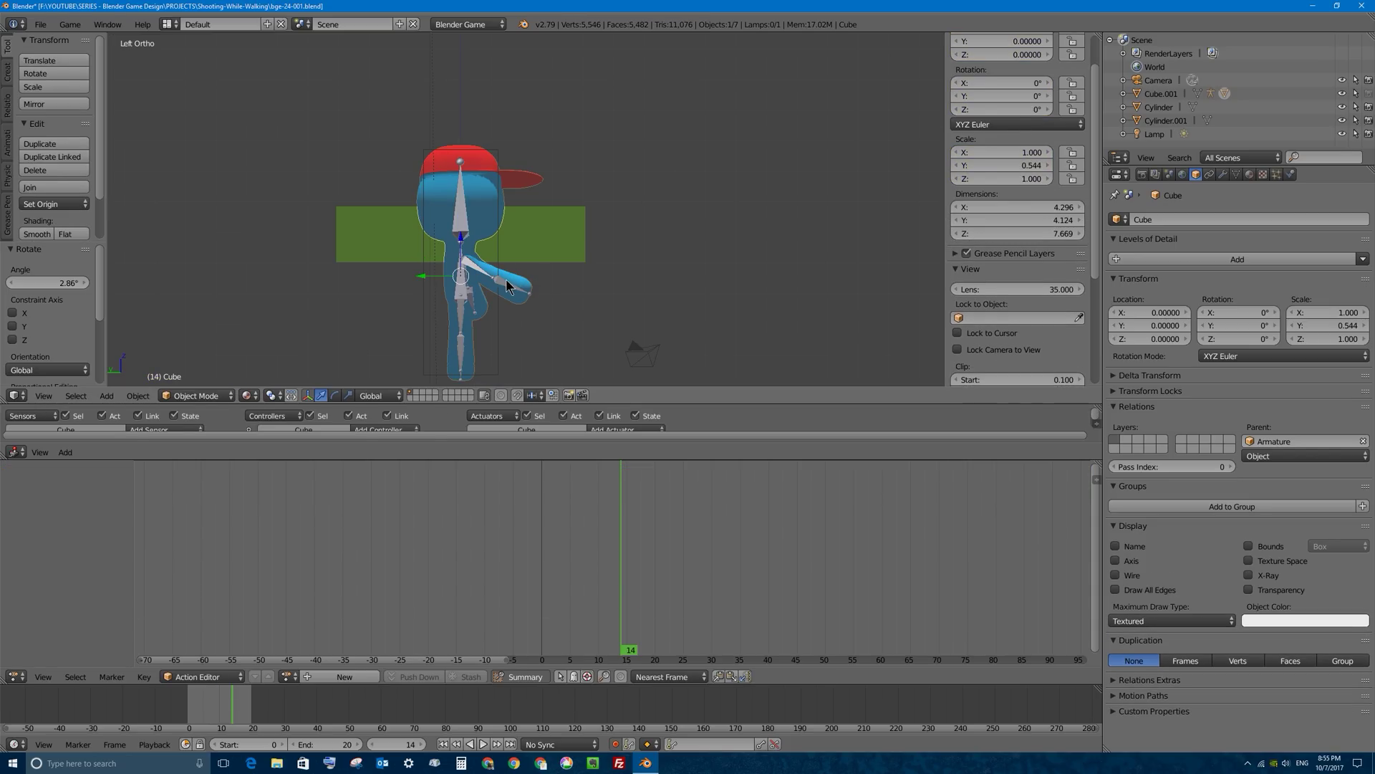
{"action": "right_click", "coordinate": [506, 280]}
{"action": "key", "text": "r"}
{"action": "left_click", "coordinate": [565, 274]}
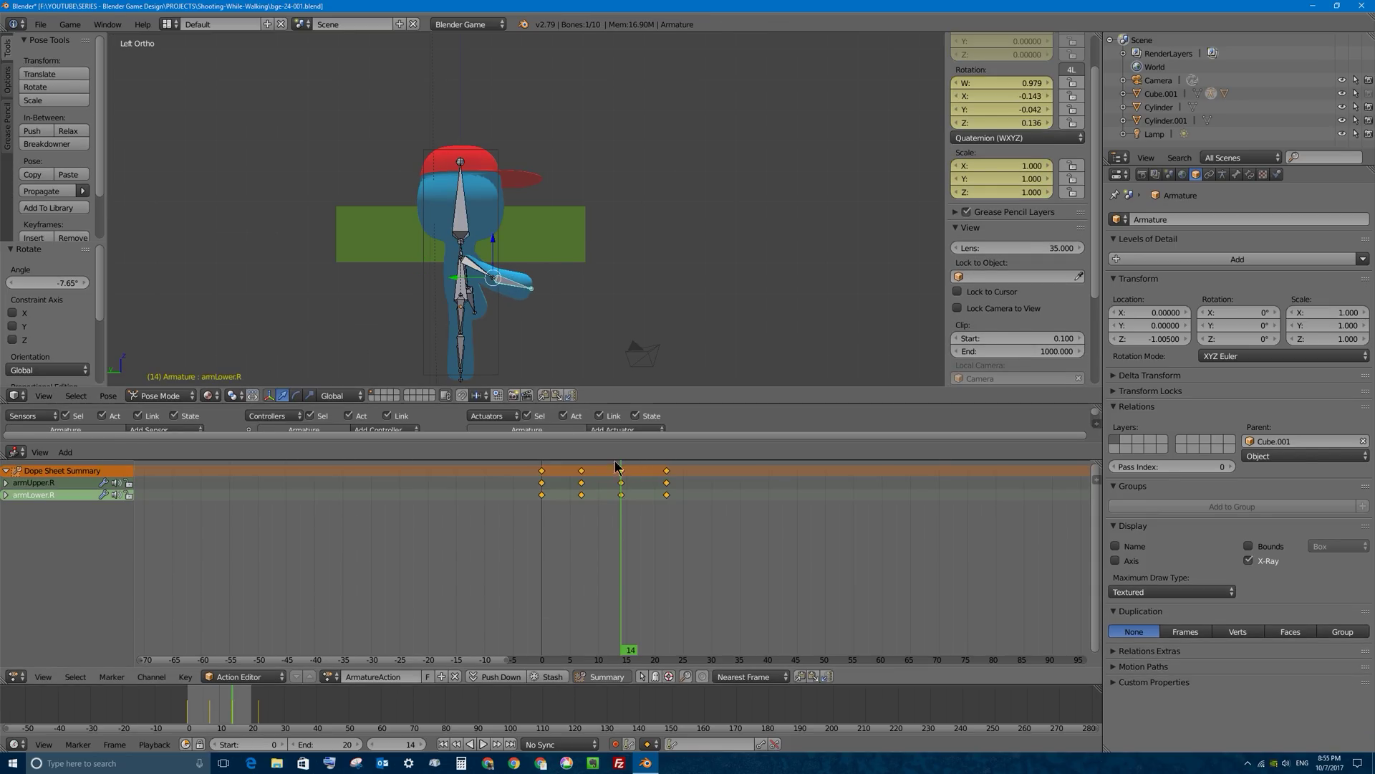
Select all keyframes of the arm action and duplicate them 30 frames further along
{"action": "left_click_drag", "start_coordinate": [622, 512], "coordinate": [571, 507]}
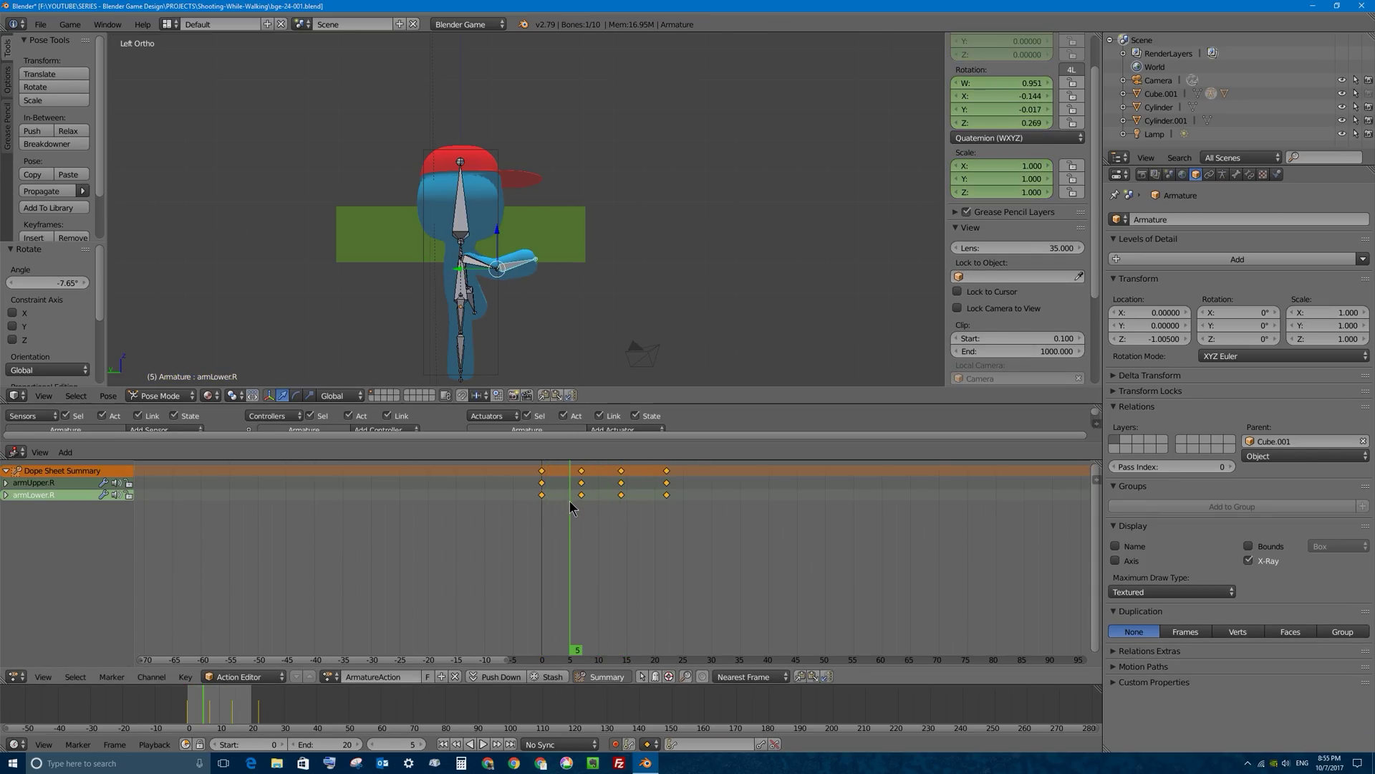
{"action": "key", "text": "a"}
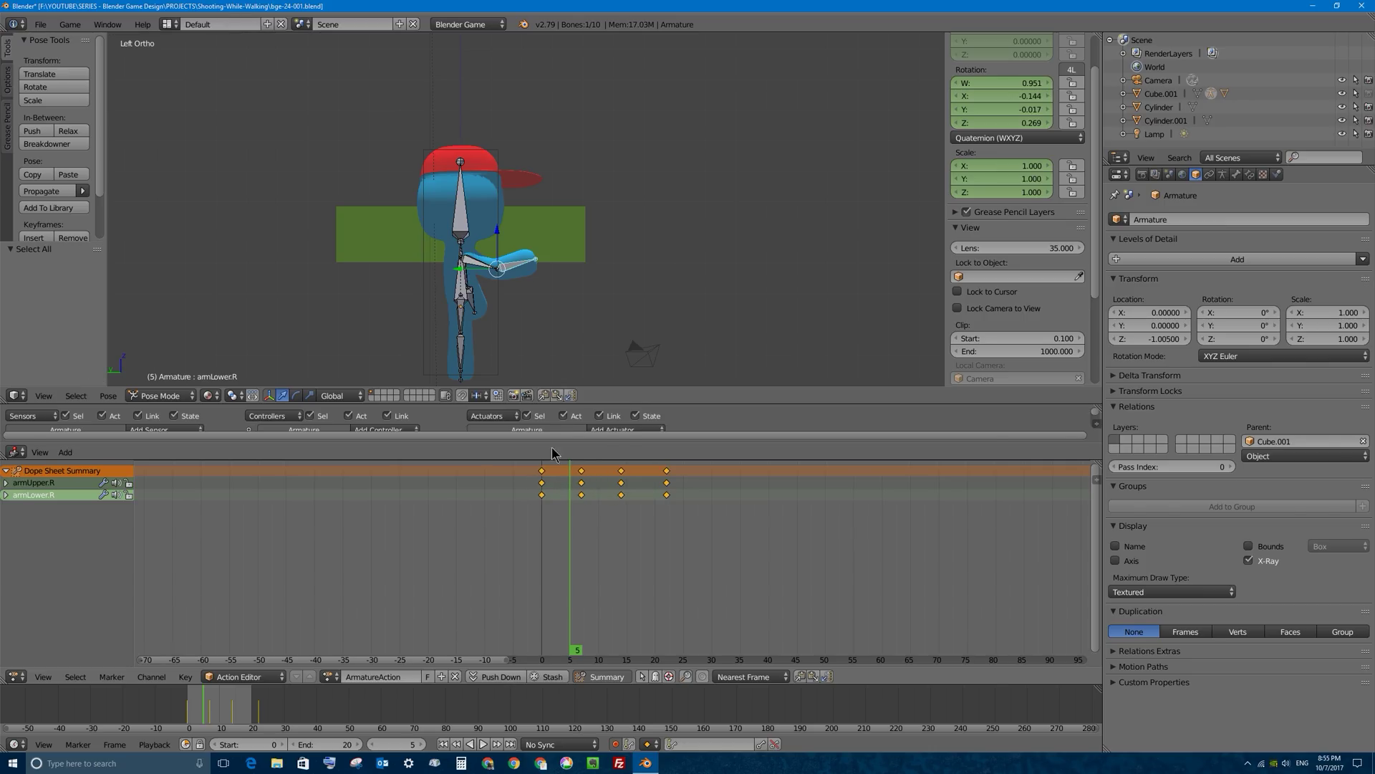
{"action": "middle_click_drag", "start_coordinate": [560, 519], "coordinate": [404, 513]}
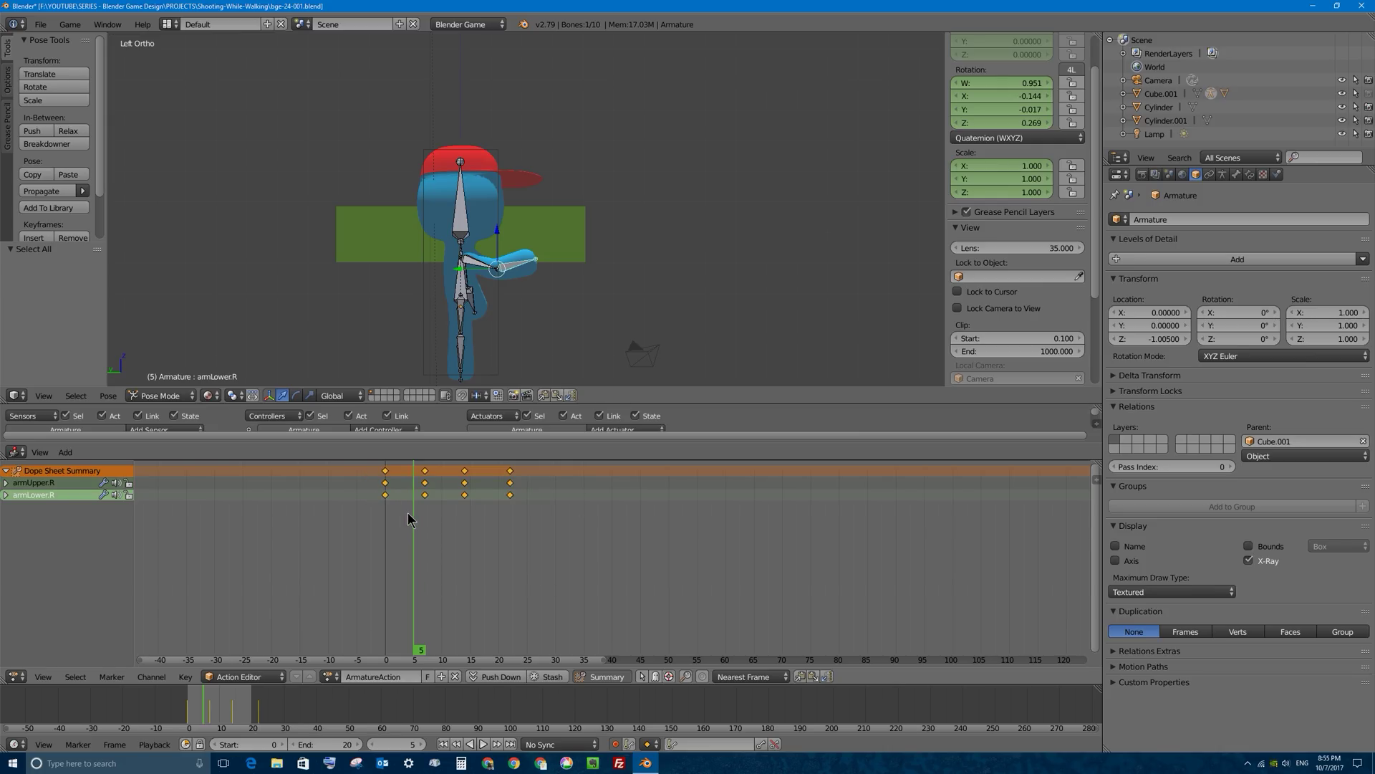
{"action": "key", "text": "shift+d"}
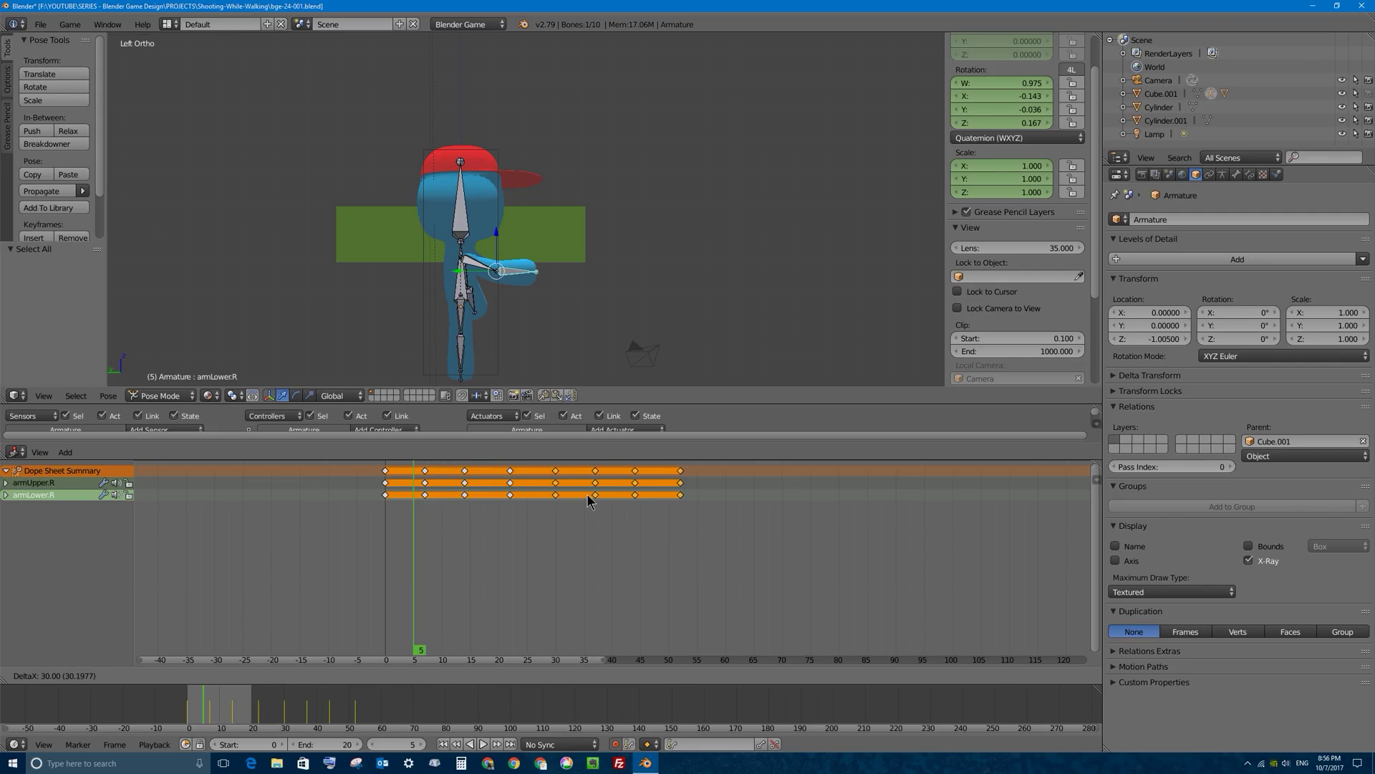
{"action": "left_click", "coordinate": [588, 499]}
Scrub between frames 22 and 0 and play the duplicated arm action to review it
{"action": "left_click", "coordinate": [513, 473]}
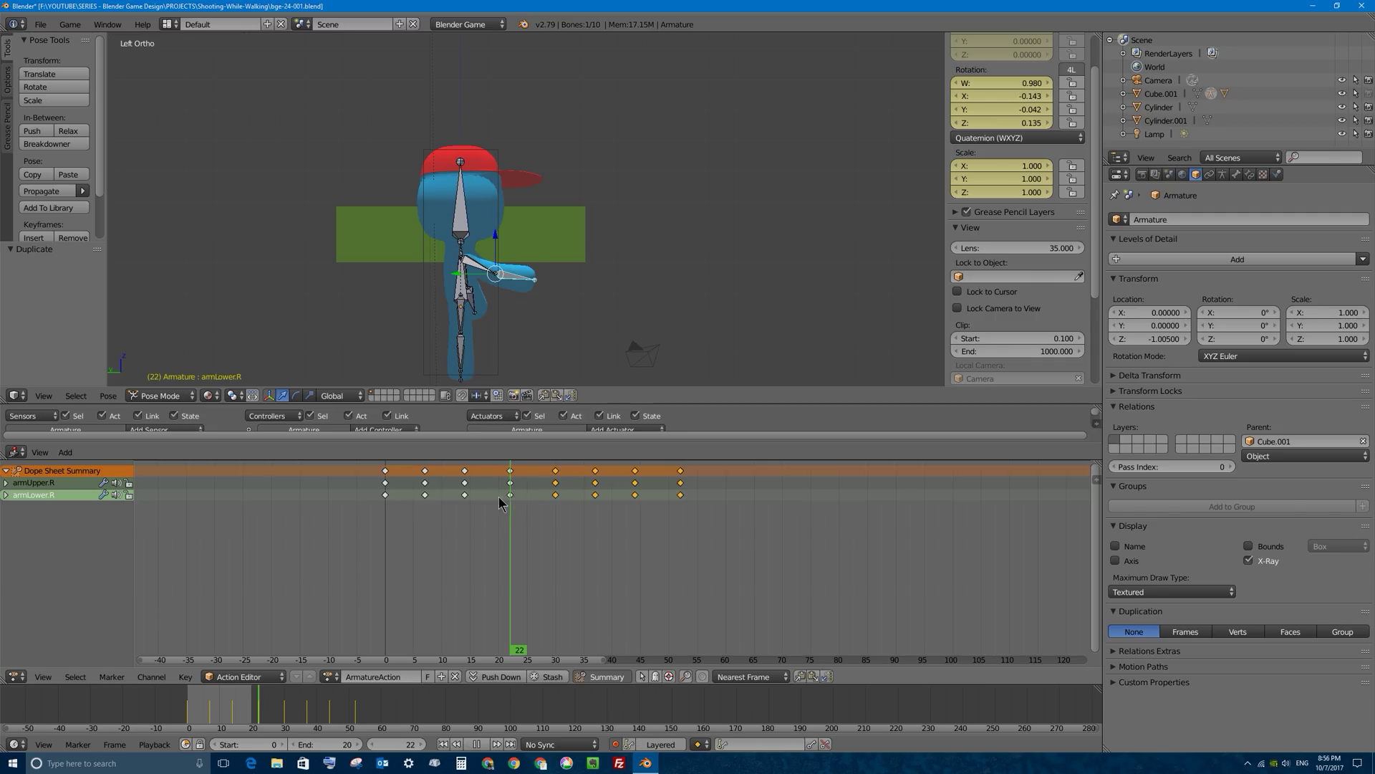
{"action": "left_click", "coordinate": [384, 494]}
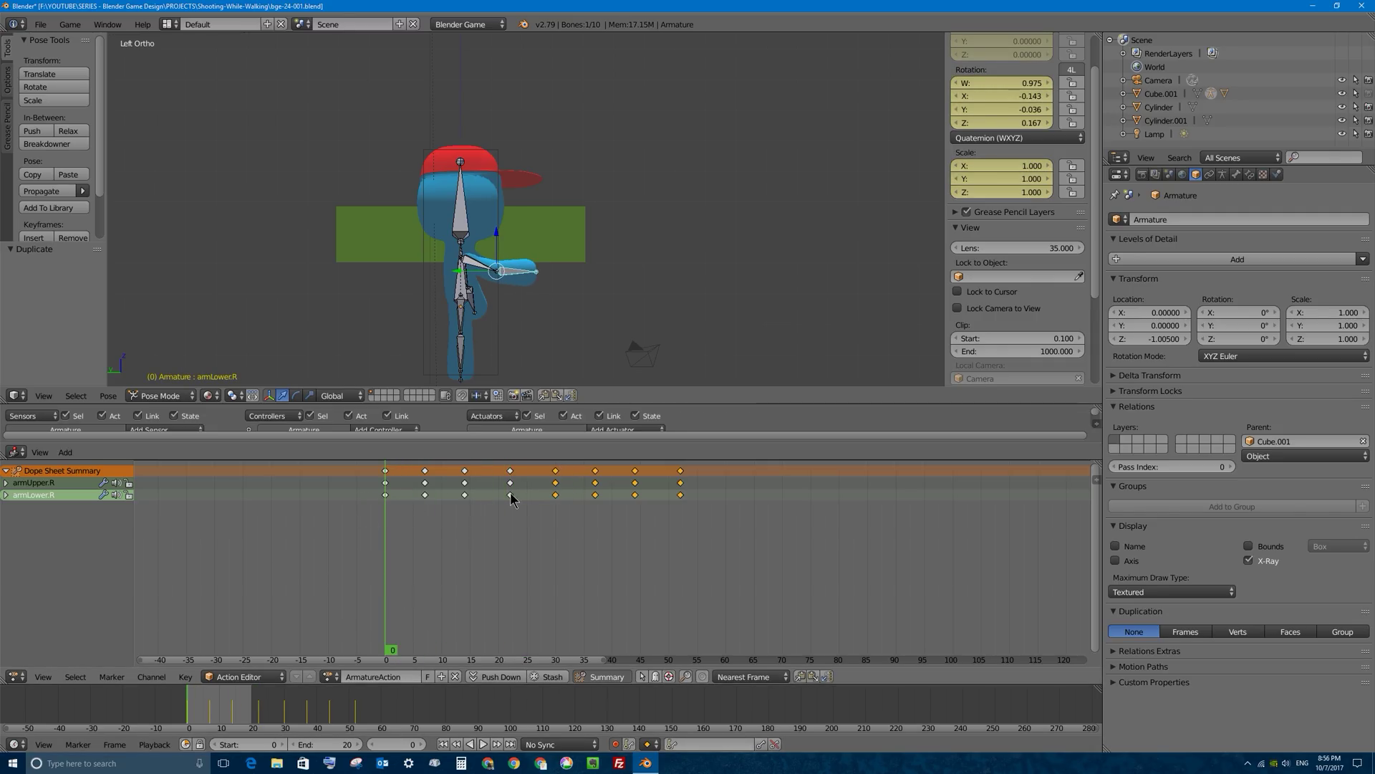
{"action": "key", "text": "alt+a"}
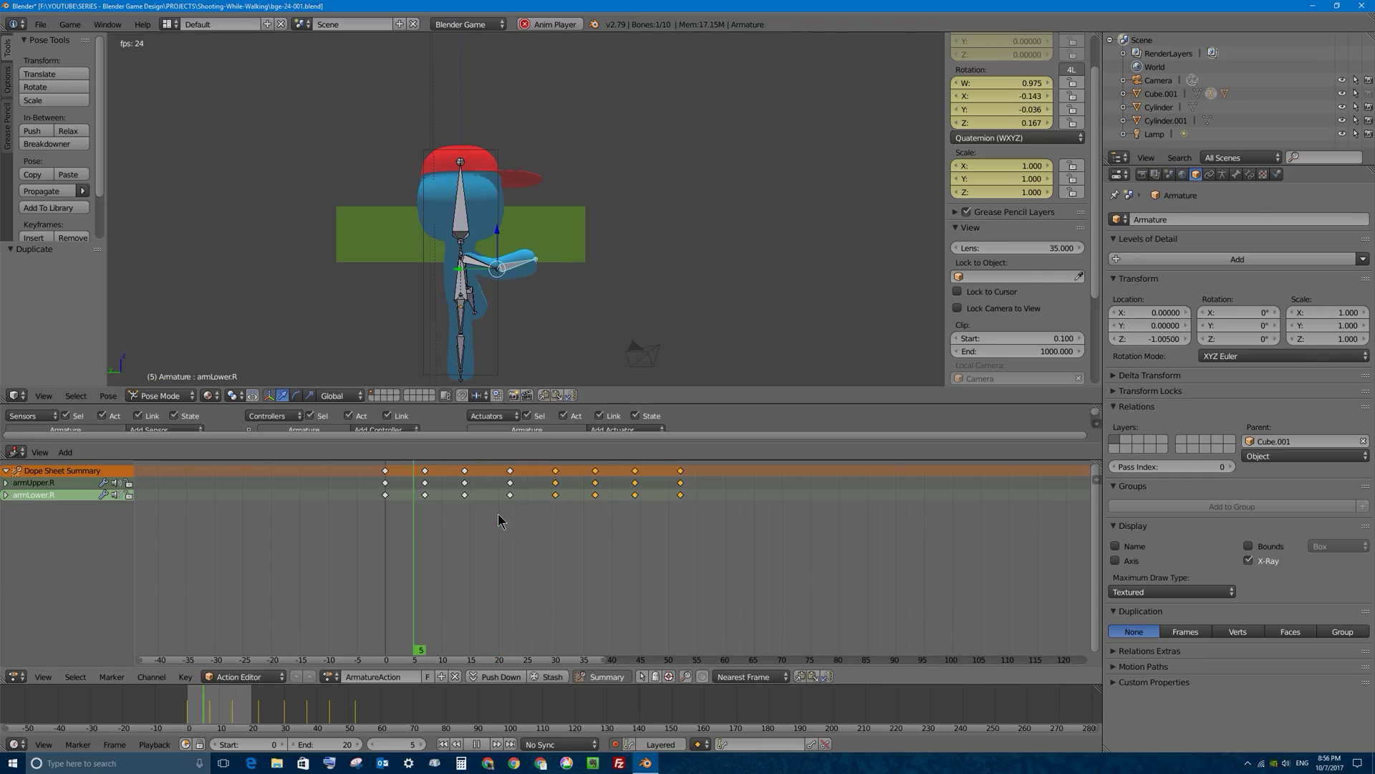
{"action": "key", "text": "Escape"}
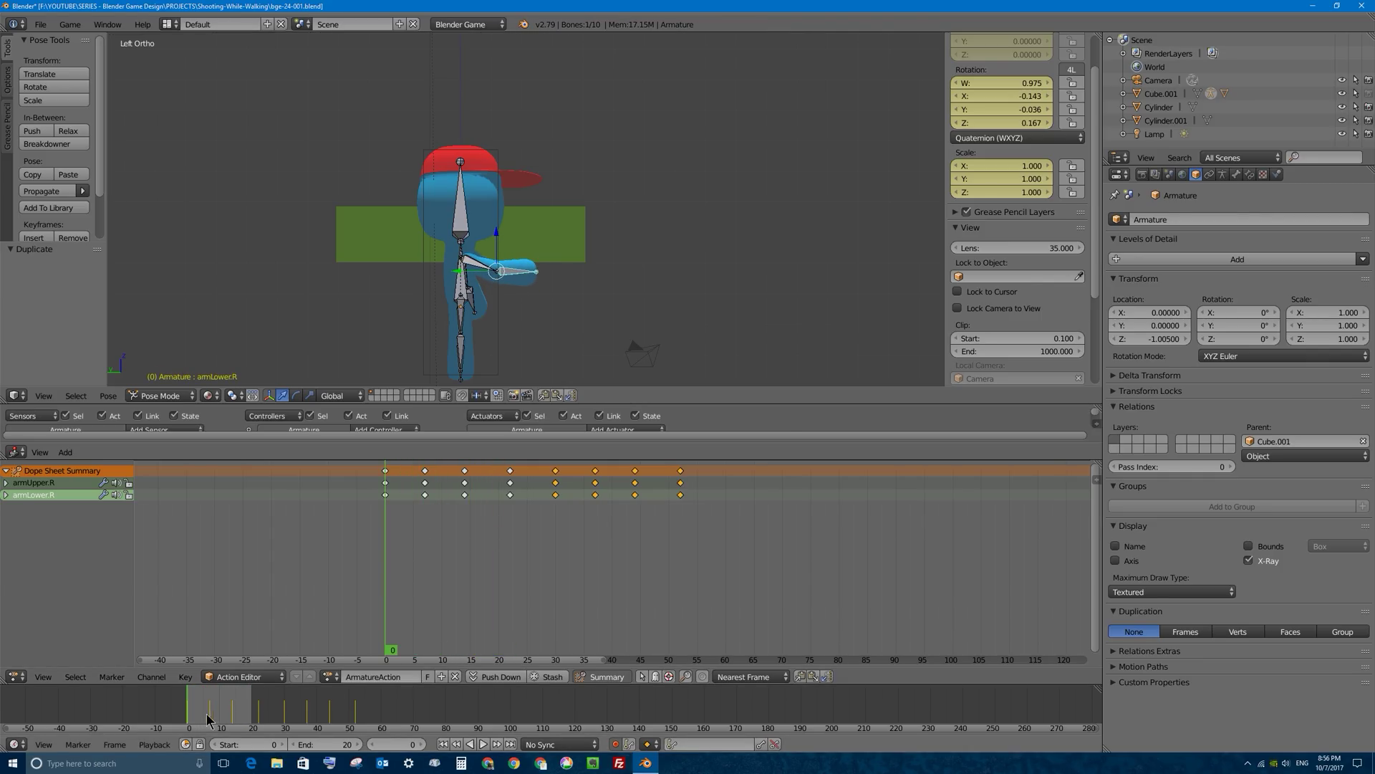
Set the animation's end frame to 100 and play the full extended action
{"action": "left_click", "coordinate": [289, 742]}
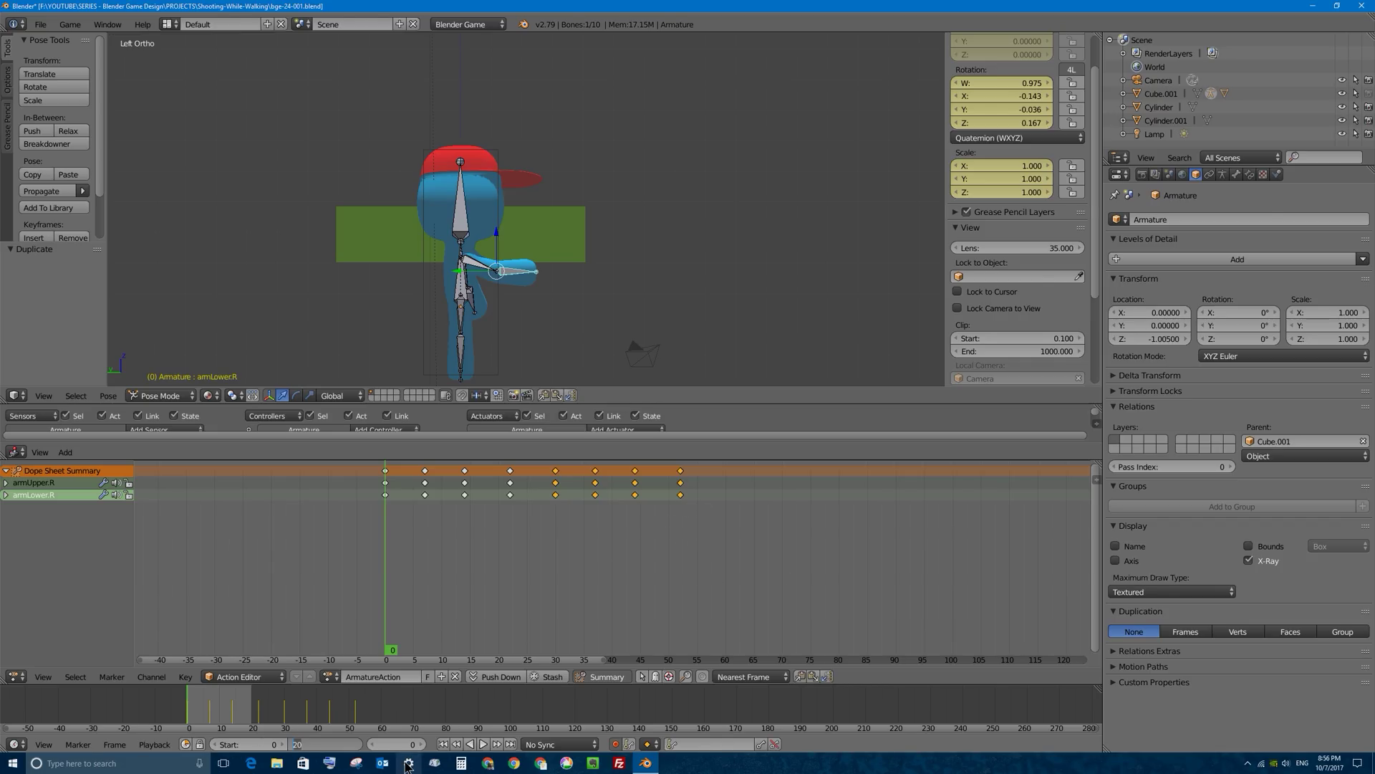
{"action": "type", "text": "100"}
{"action": "key", "text": "Return"}
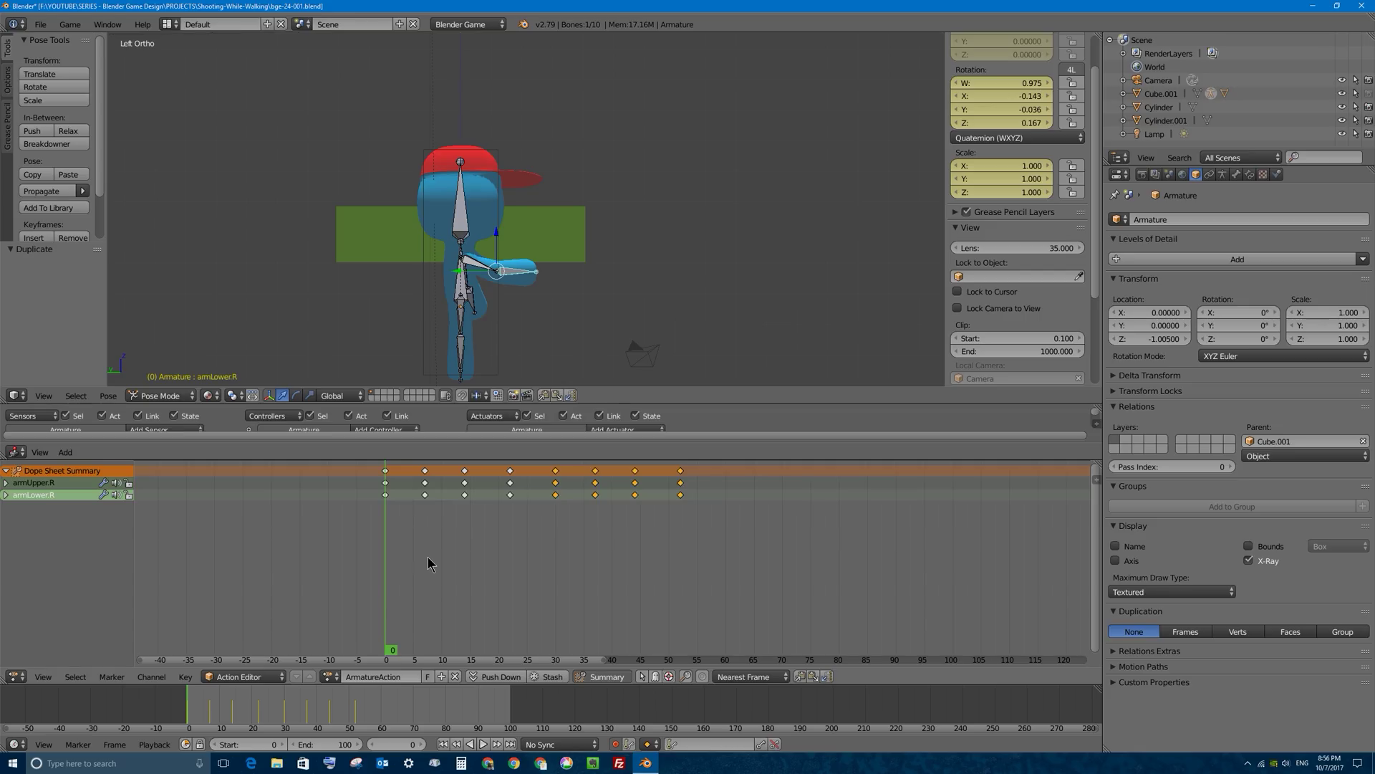
{"action": "key", "text": "alt+a"}
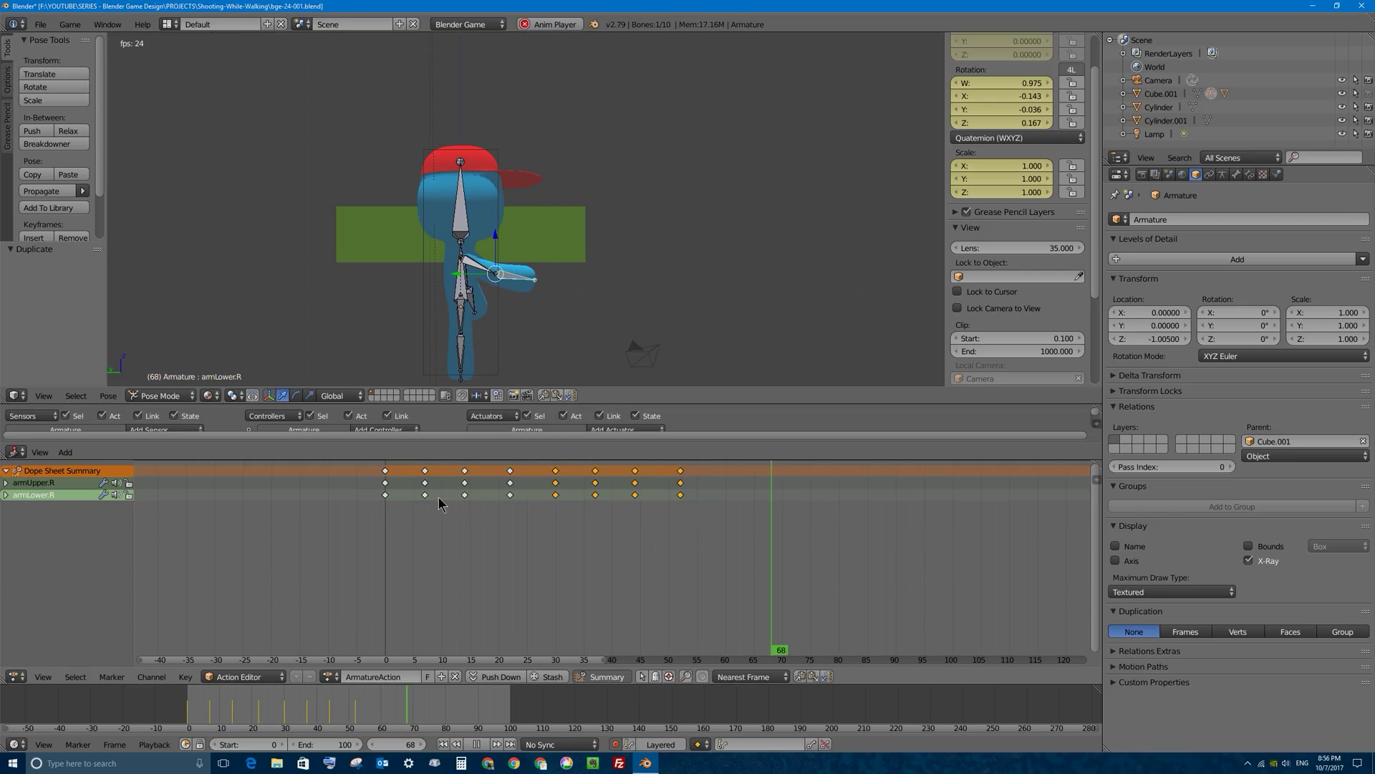
{"action": "key", "text": "Escape"}
{"action": "key", "text": "alt+a"}
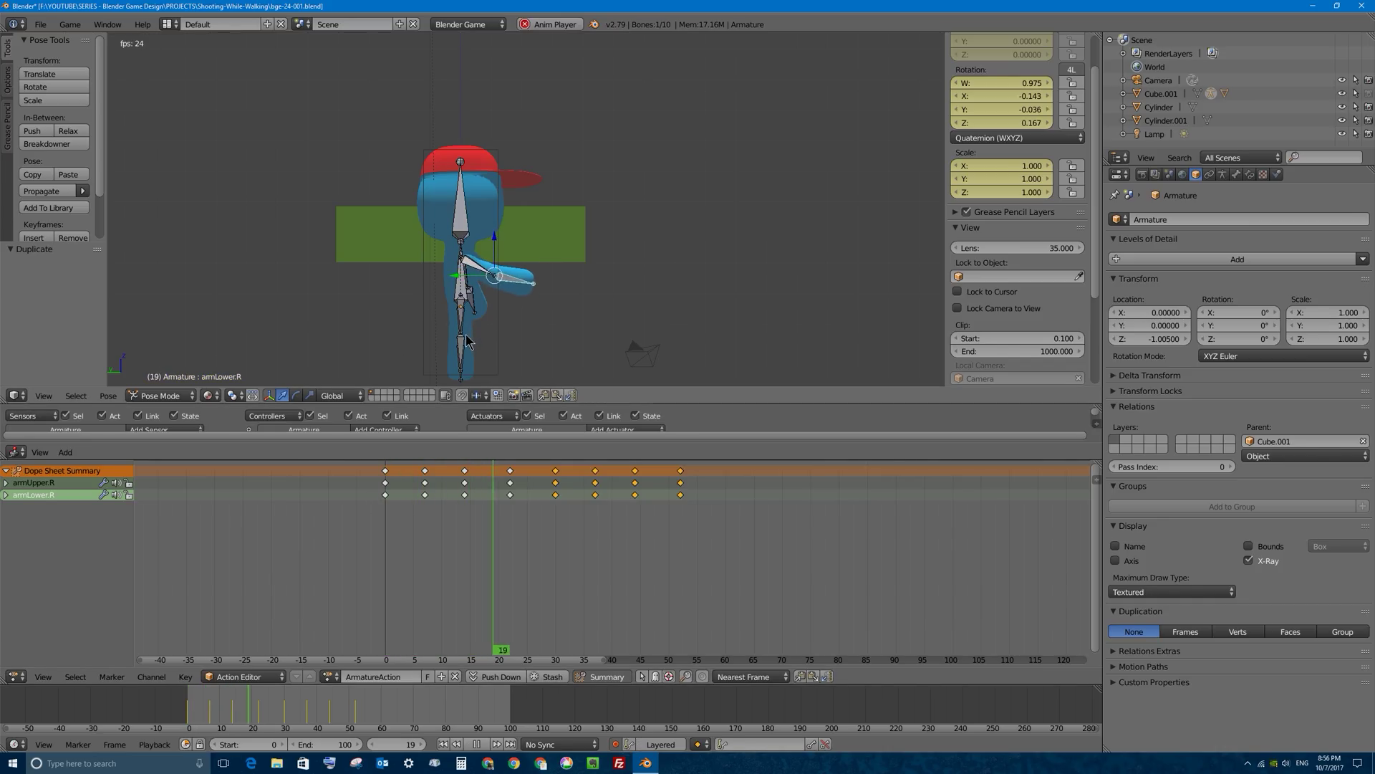
{"action": "key", "text": "Escape"}
Move the arm keyframes at frame 7 to frame 5 so the recoil starts faster
{"action": "mouse_move", "coordinate": [414, 510]}
{"action": "left_mouse_down"}
{"action": "mouse_move", "coordinate": [467, 516]}
{"action": "mouse_move", "coordinate": [427, 511]}
{"action": "left_mouse_up"}
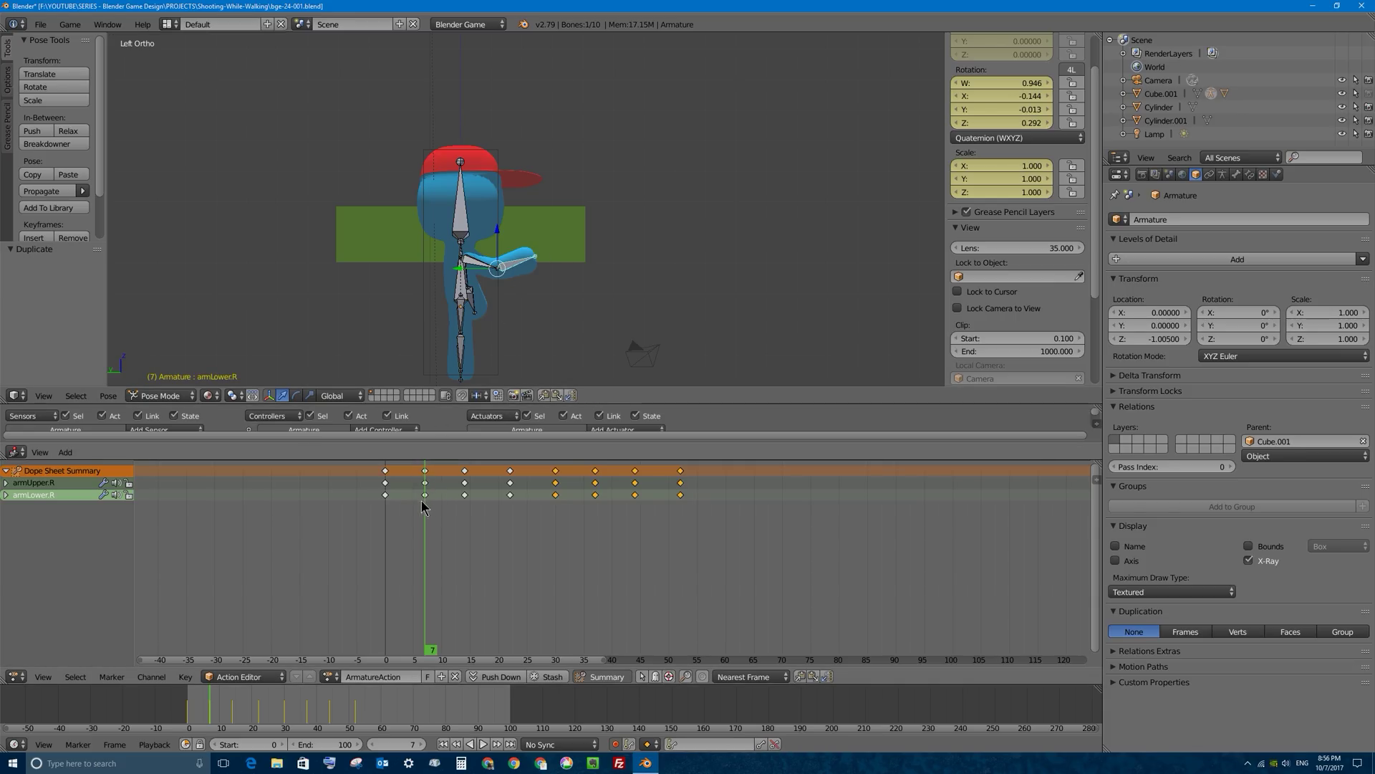
{"action": "right_click", "coordinate": [426, 473]}
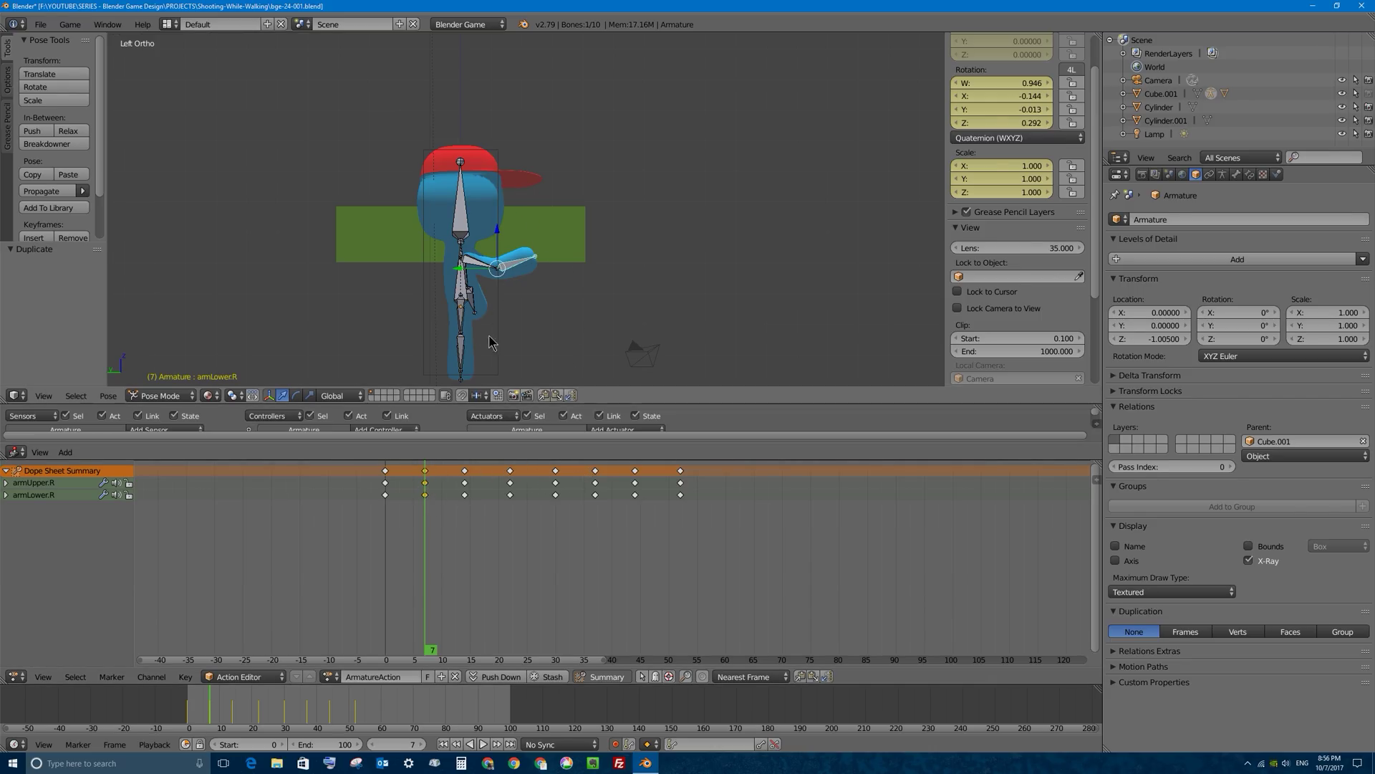
{"action": "right_click", "coordinate": [517, 267]}
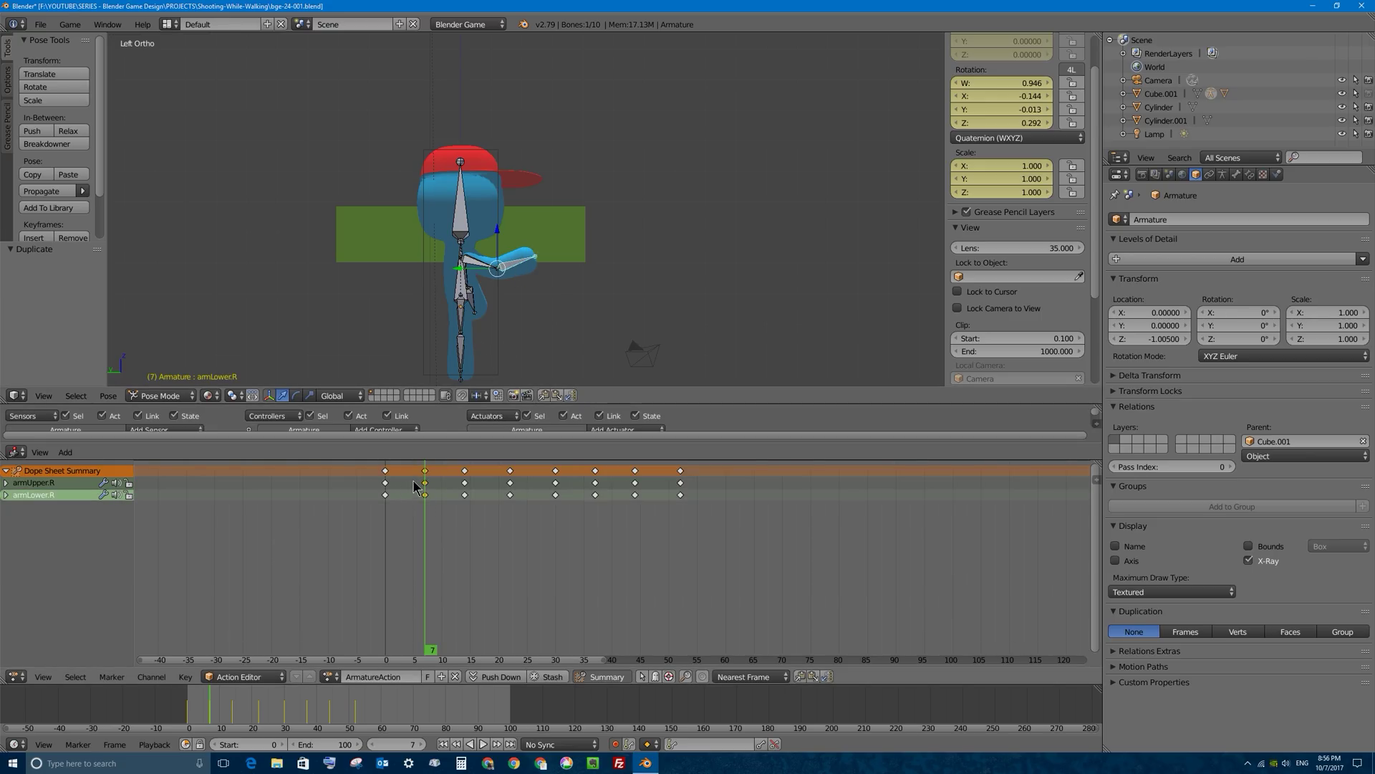
{"action": "key", "text": "g"}
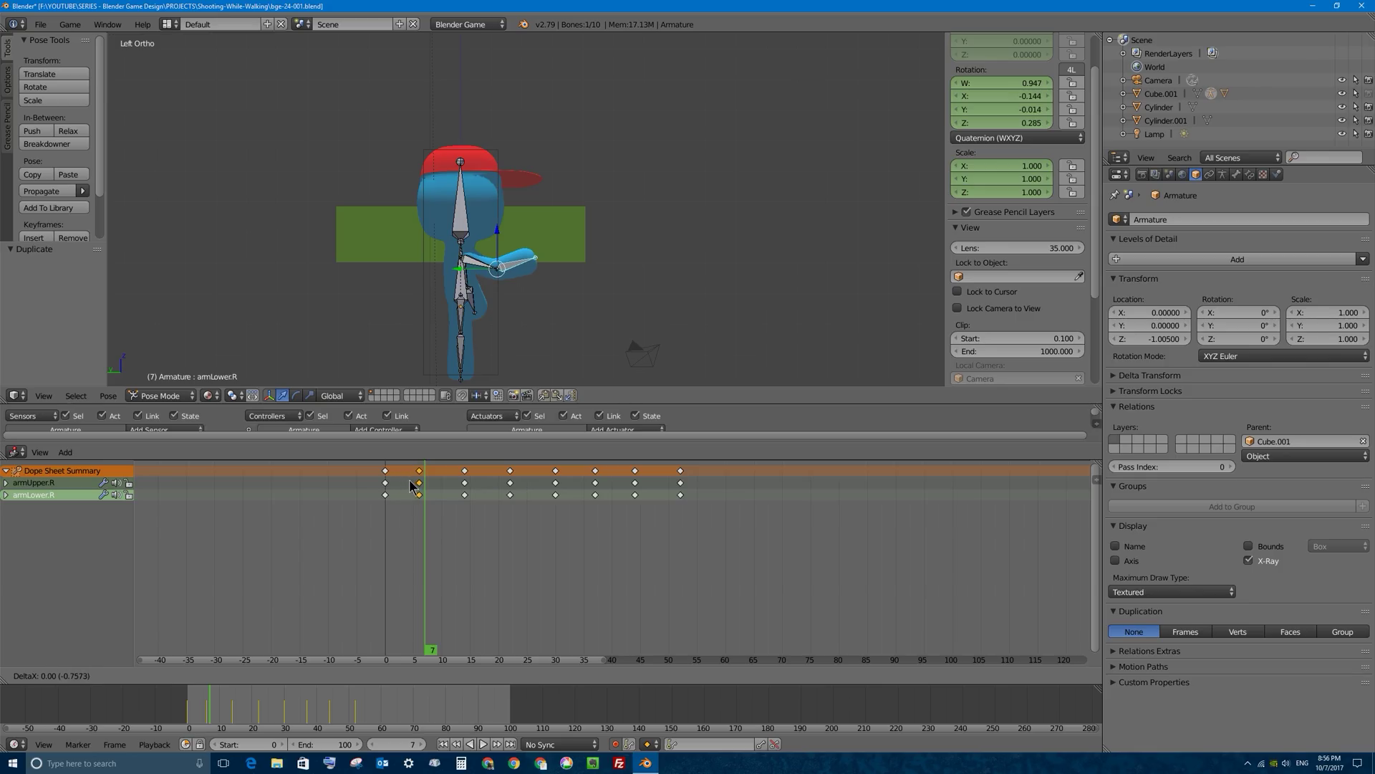
{"action": "left_click", "coordinate": [404, 478]}
{"action": "key", "text": "alt+a"}
Move the matching arm keyframes at frame 37 to frame 35 and replay the action from frame 0
{"action": "left_click_drag", "start_coordinate": [406, 476], "coordinate": [594, 477]}
{"action": "key", "text": "alt+a"}
{"action": "left_click", "coordinate": [595, 473]}
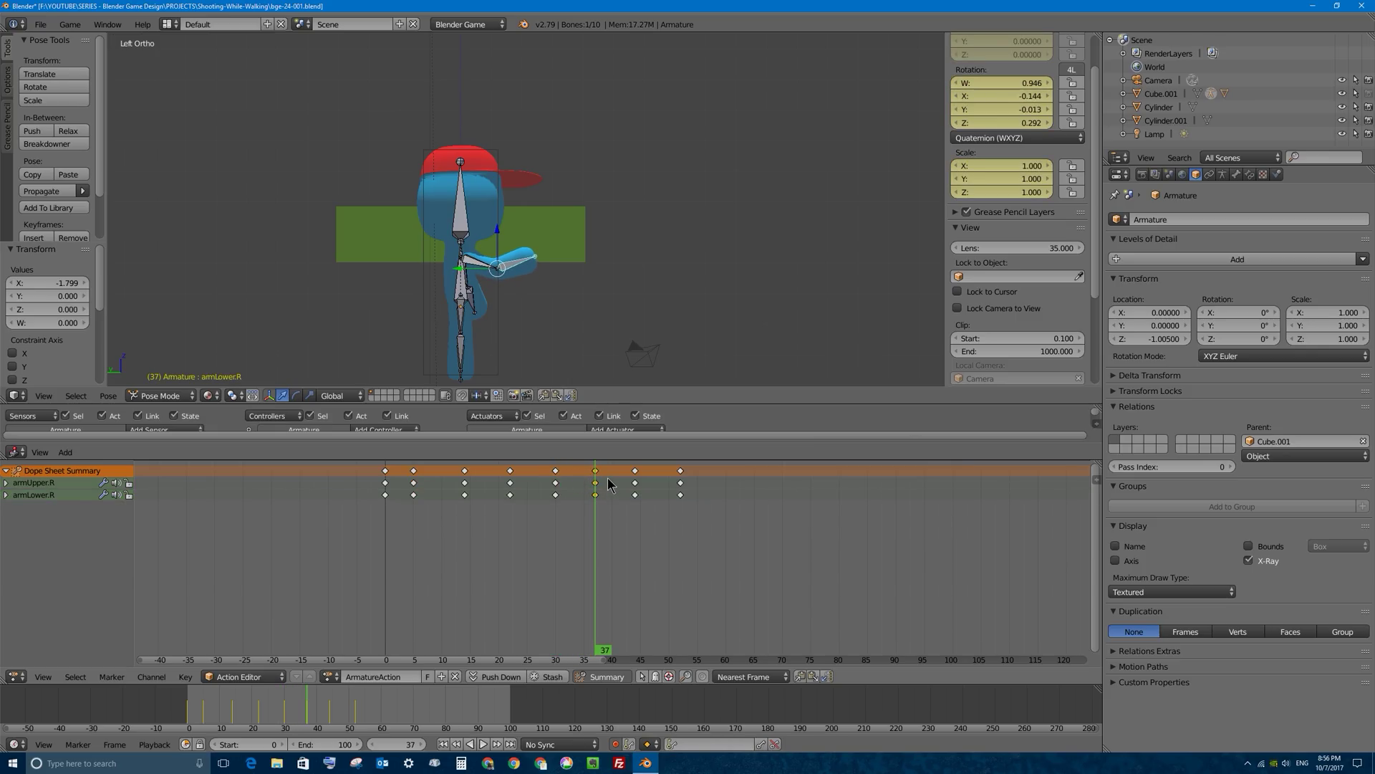
{"action": "key", "text": "g"}
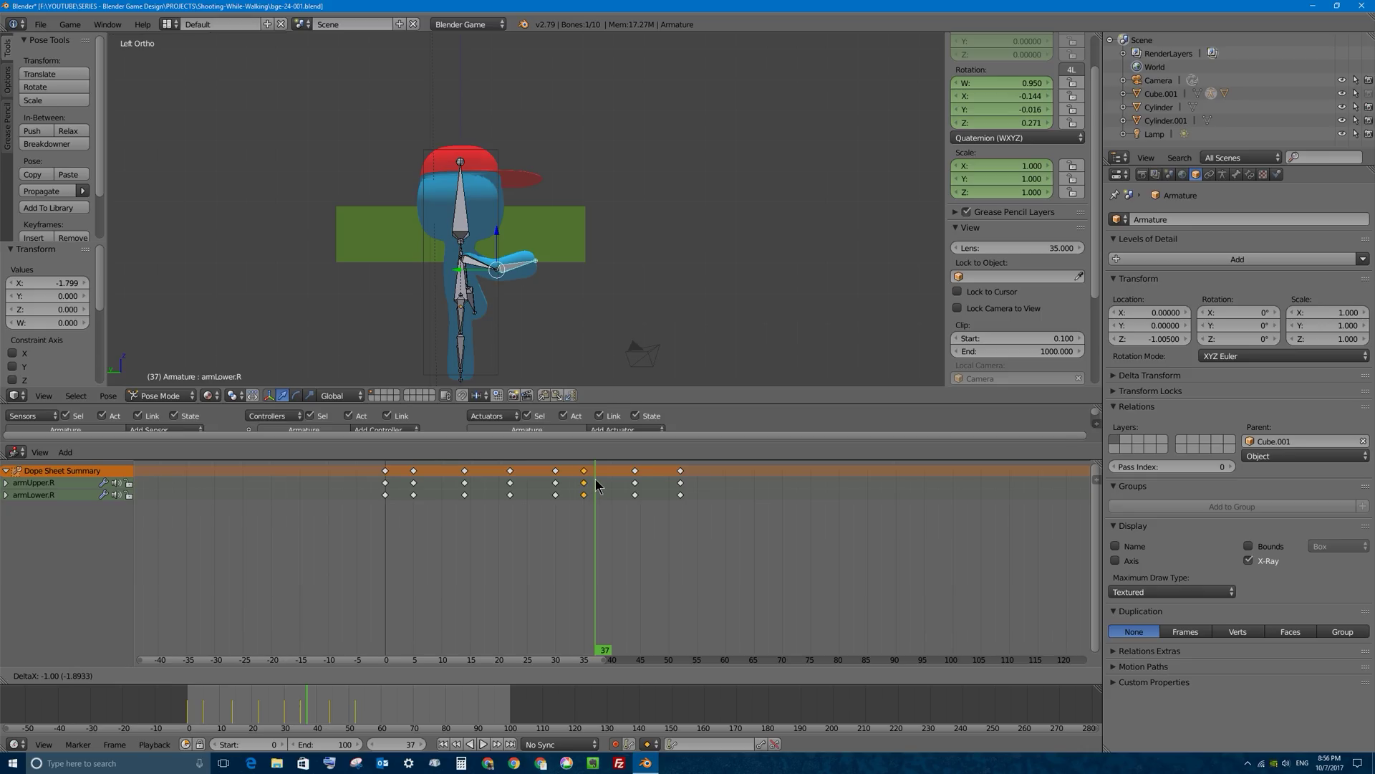
{"action": "left_click", "coordinate": [595, 478]}
{"action": "left_click_drag", "start_coordinate": [591, 479], "coordinate": [371, 482]}
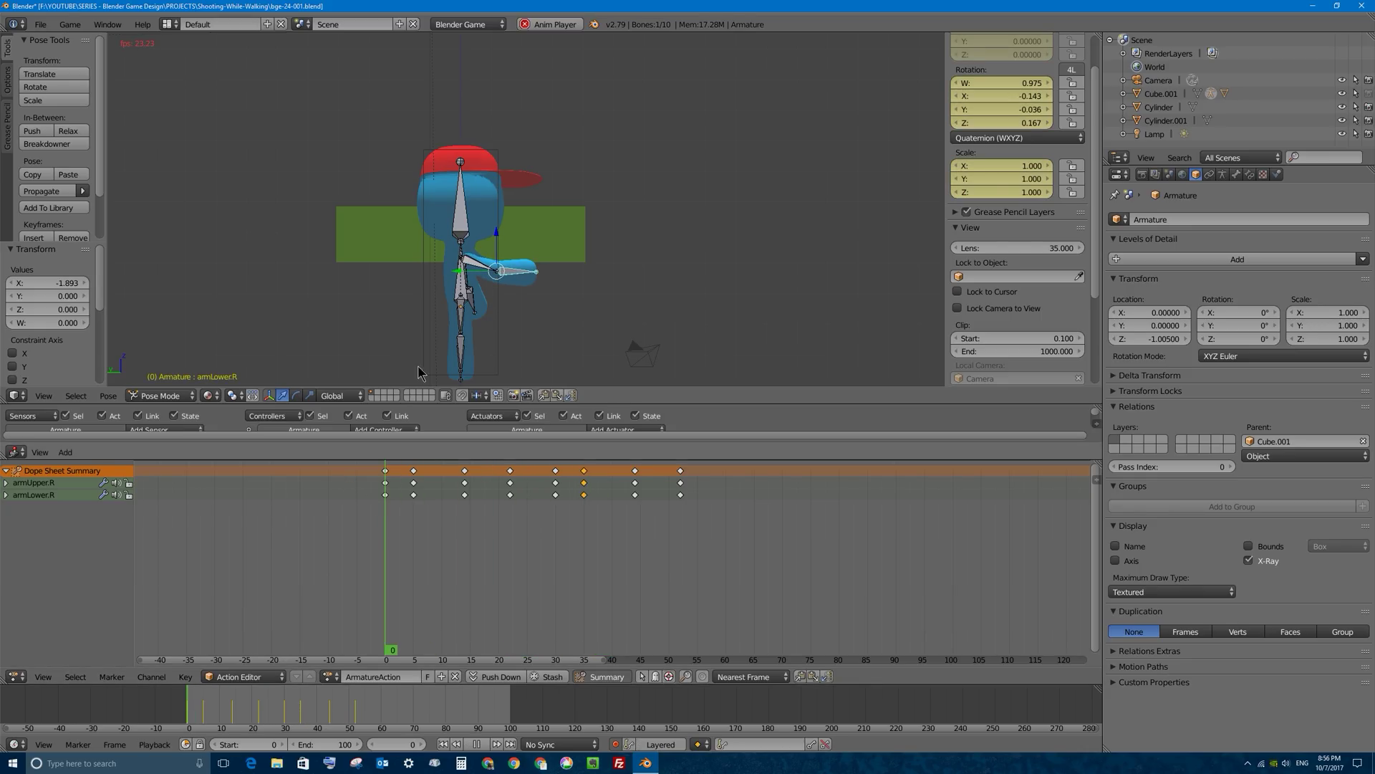
{"action": "key", "text": "alt+a"}
{"action": "key", "text": "Escape"}
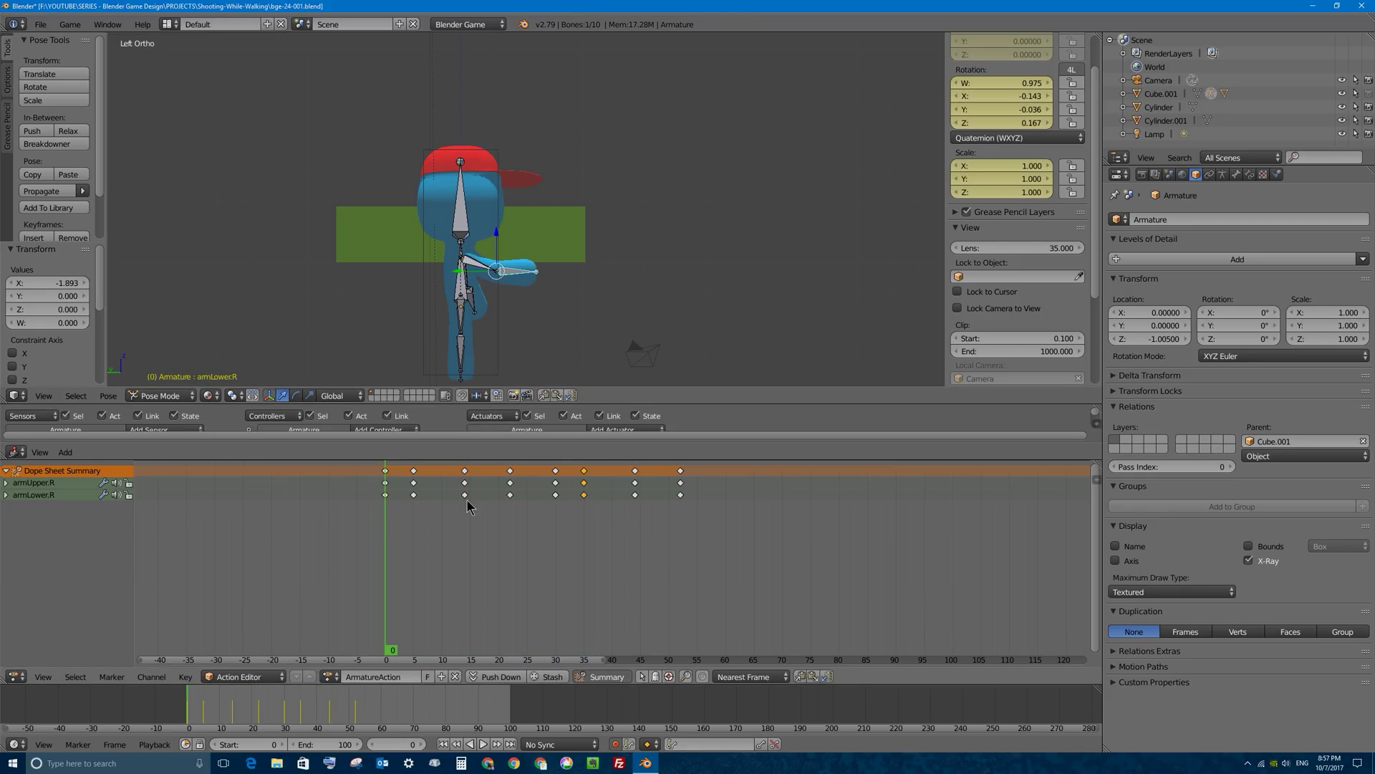
At frame 5, raise the forearm by rotating armLower.R about -11.8° and play the action
{"action": "left_click", "coordinate": [401, 499]}
{"action": "mouse_move", "coordinate": [401, 499]}
{"action": "left_mouse_down"}
{"action": "mouse_move", "coordinate": [463, 493]}
{"action": "mouse_move", "coordinate": [416, 491]}
{"action": "left_mouse_up"}
{"action": "right_click", "coordinate": [514, 270]}
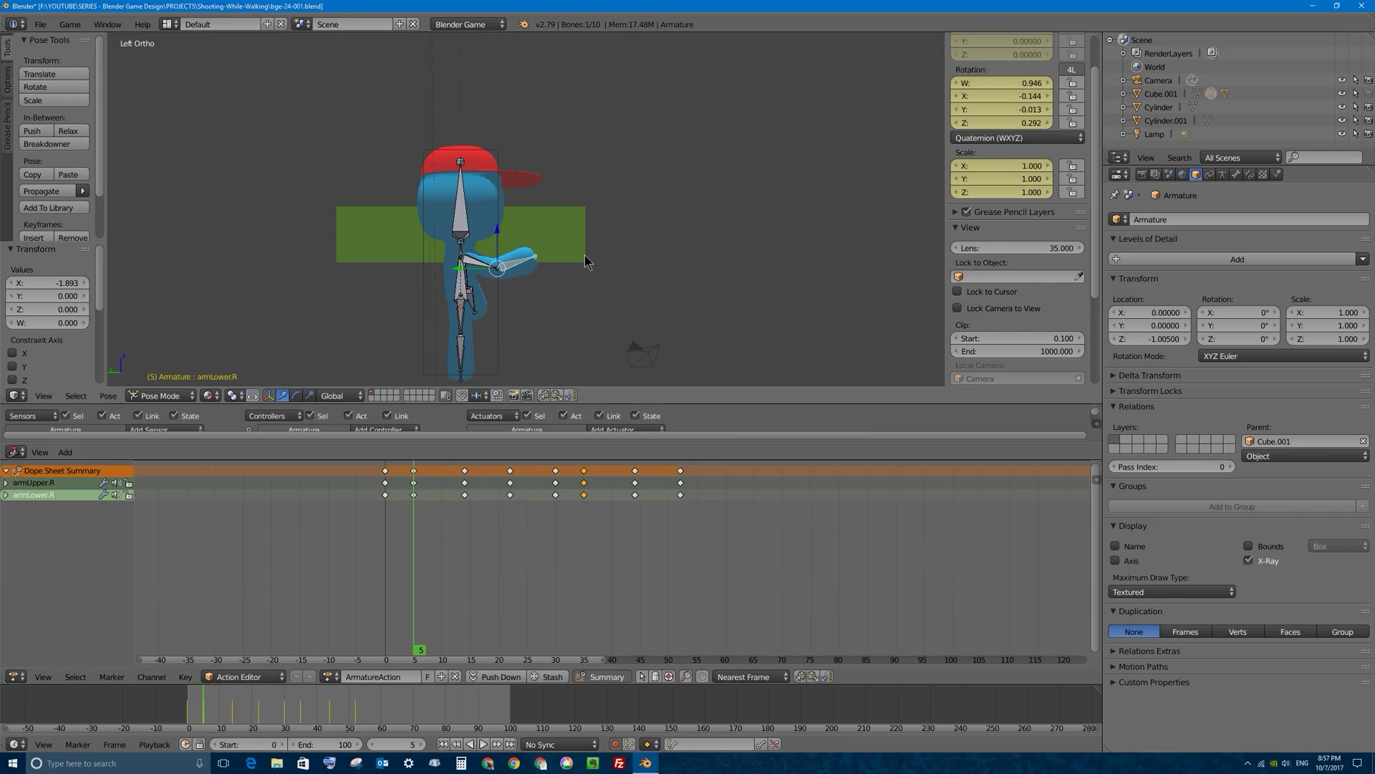
{"action": "key", "text": "r"}
{"action": "left_click", "coordinate": [592, 216]}
{"action": "key", "text": "alt+a"}
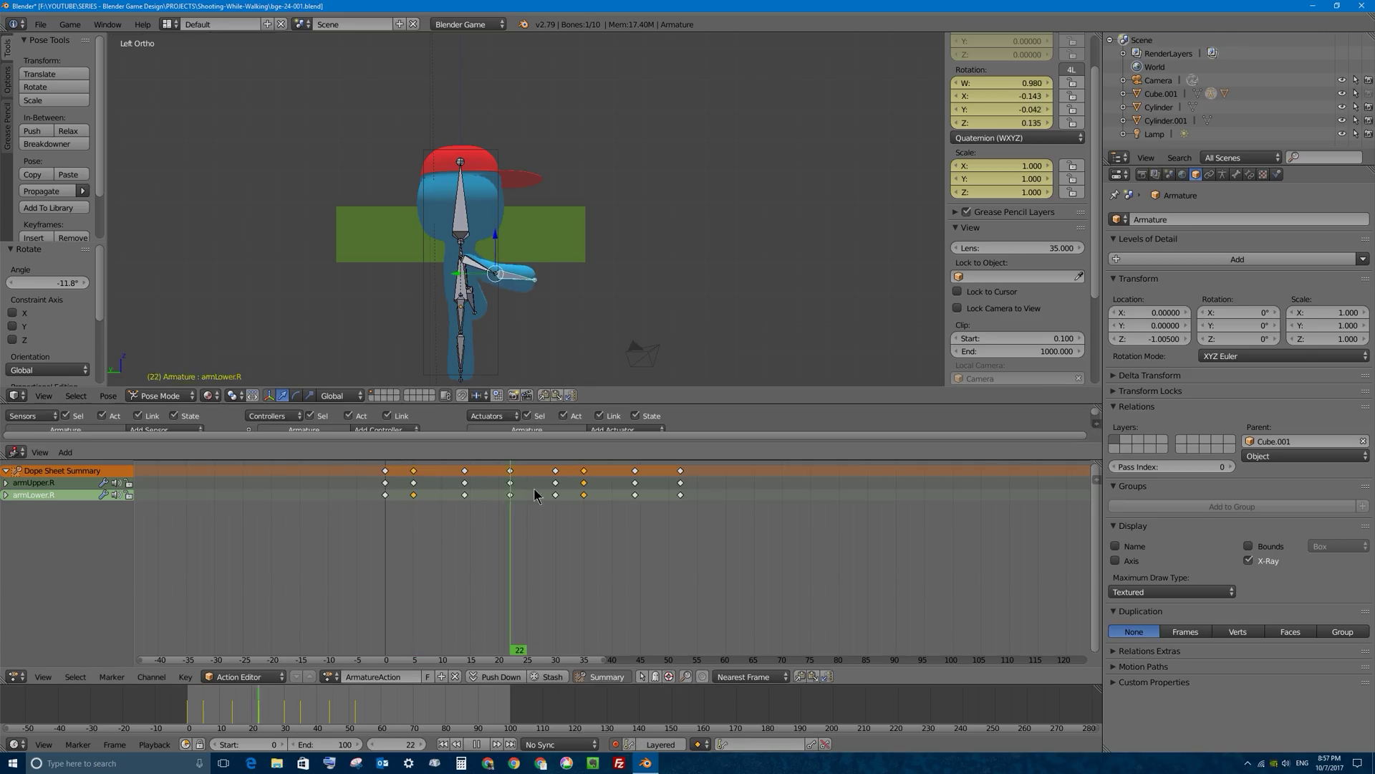
{"action": "key", "text": "alt+a"}
Duplicate the frame 5 keyframes onto frame 35 and replay the action from frame 0
{"action": "right_click", "coordinate": [414, 470]}
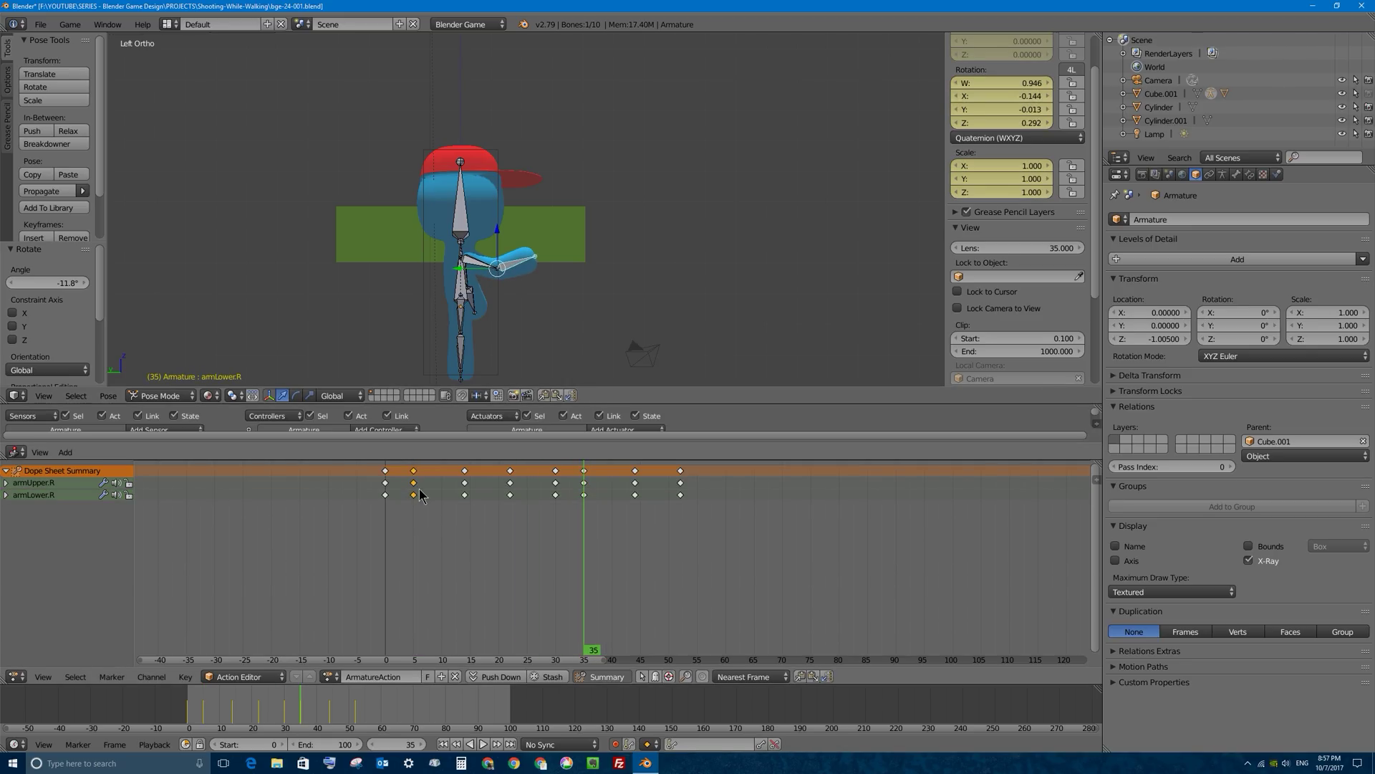
{"action": "key", "text": "shift+d"}
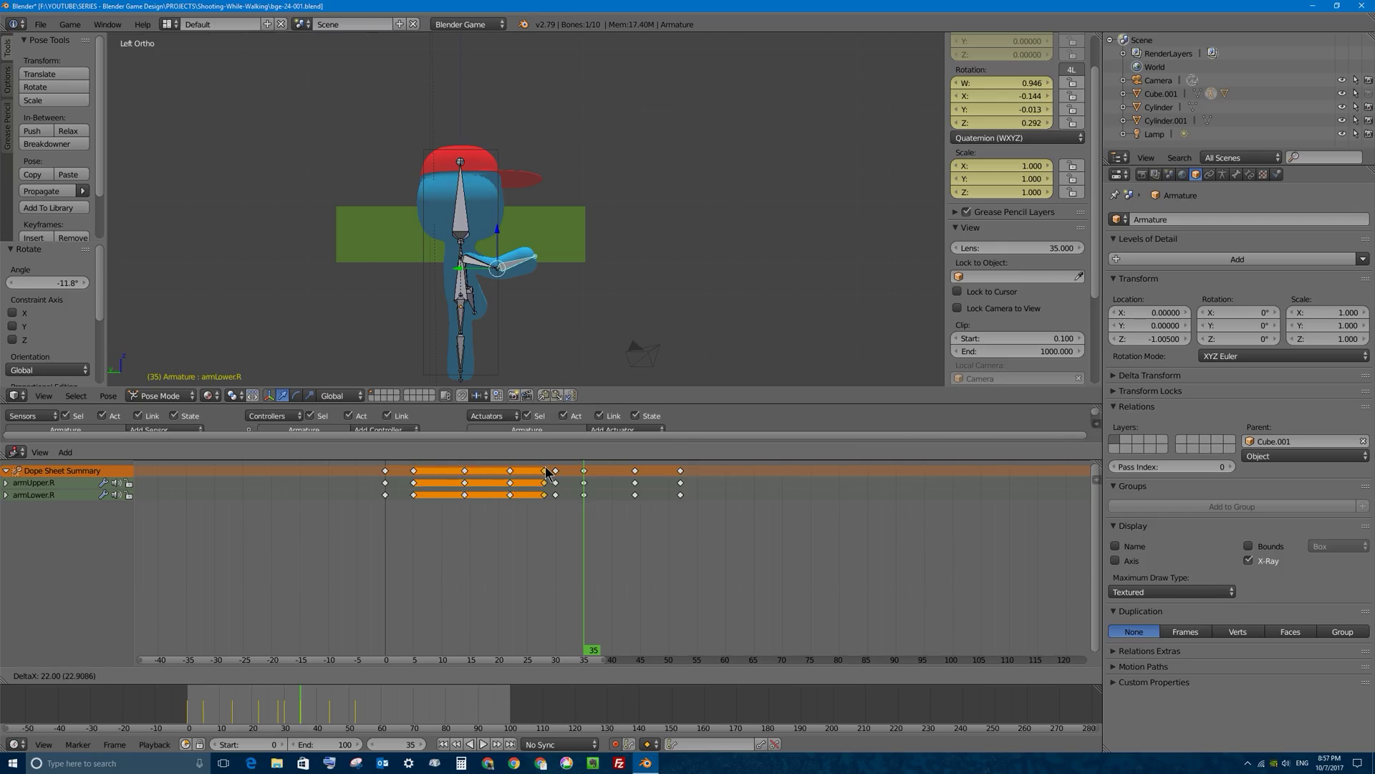
{"action": "left_click", "coordinate": [584, 473]}
{"action": "left_click_drag", "start_coordinate": [580, 473], "coordinate": [351, 472]}
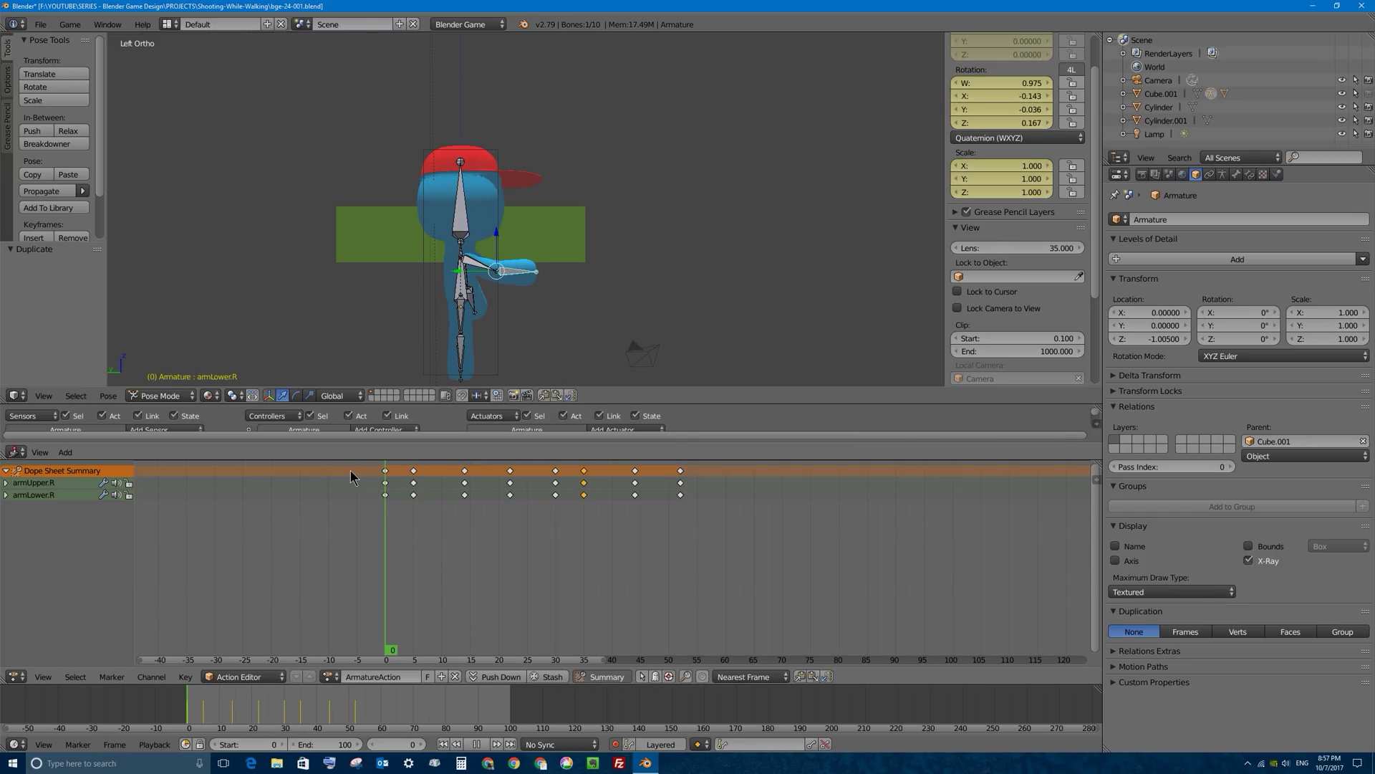
{"action": "key", "text": "alt+a"}
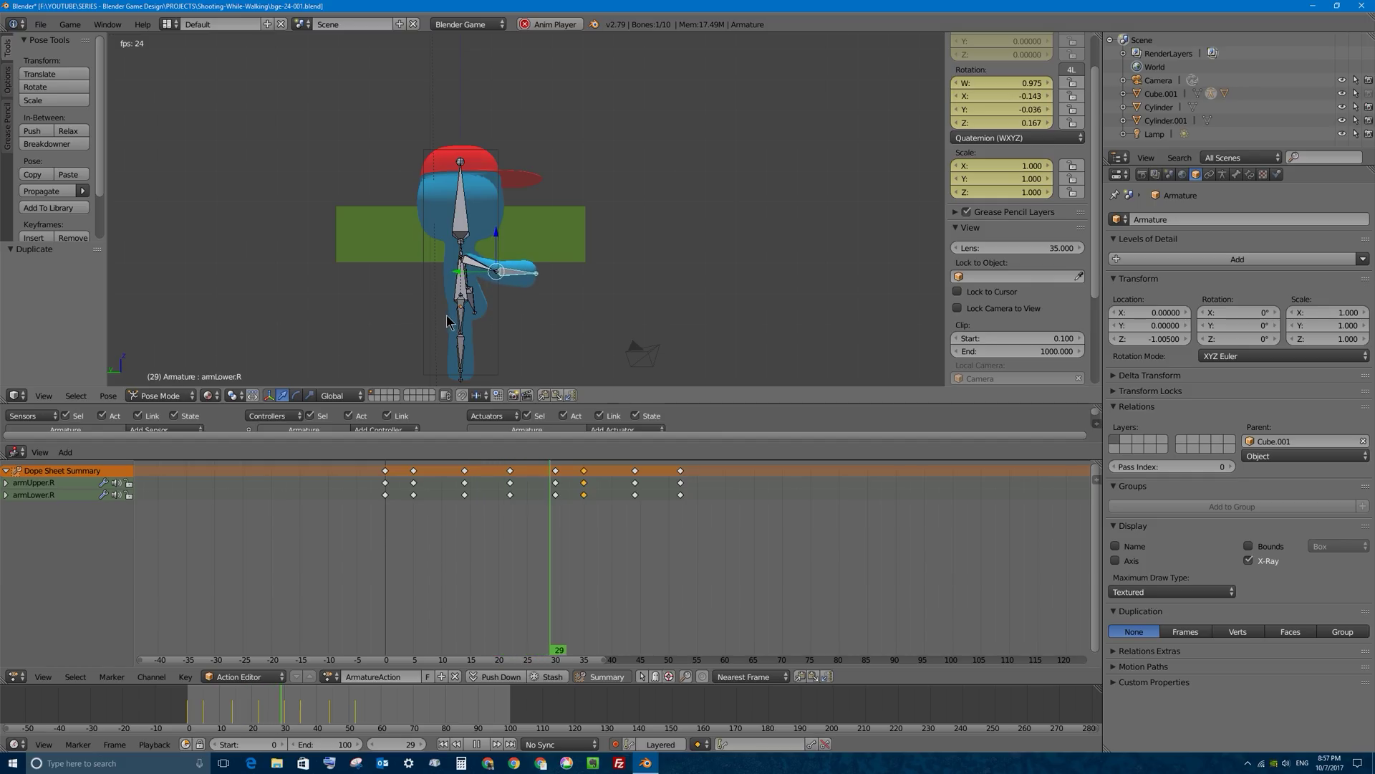
{"action": "key", "text": "Escape"}
At frame 14, raise the right arm by rotating armUpper.R about -2.4° and armLower.R about -6.5°
{"action": "left_click_drag", "start_coordinate": [414, 486], "coordinate": [465, 492]}
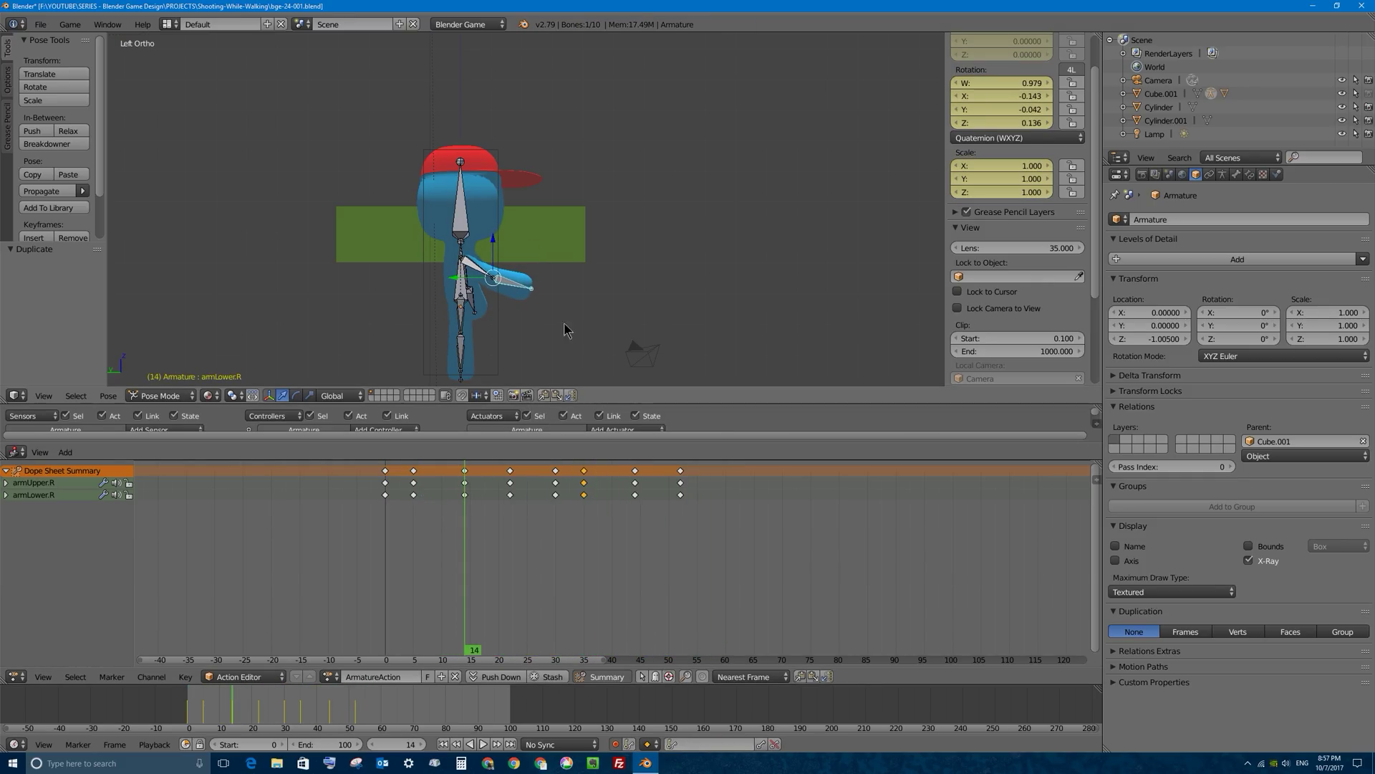
{"action": "right_click", "coordinate": [477, 274]}
{"action": "key", "text": "r"}
{"action": "left_click", "coordinate": [579, 271]}
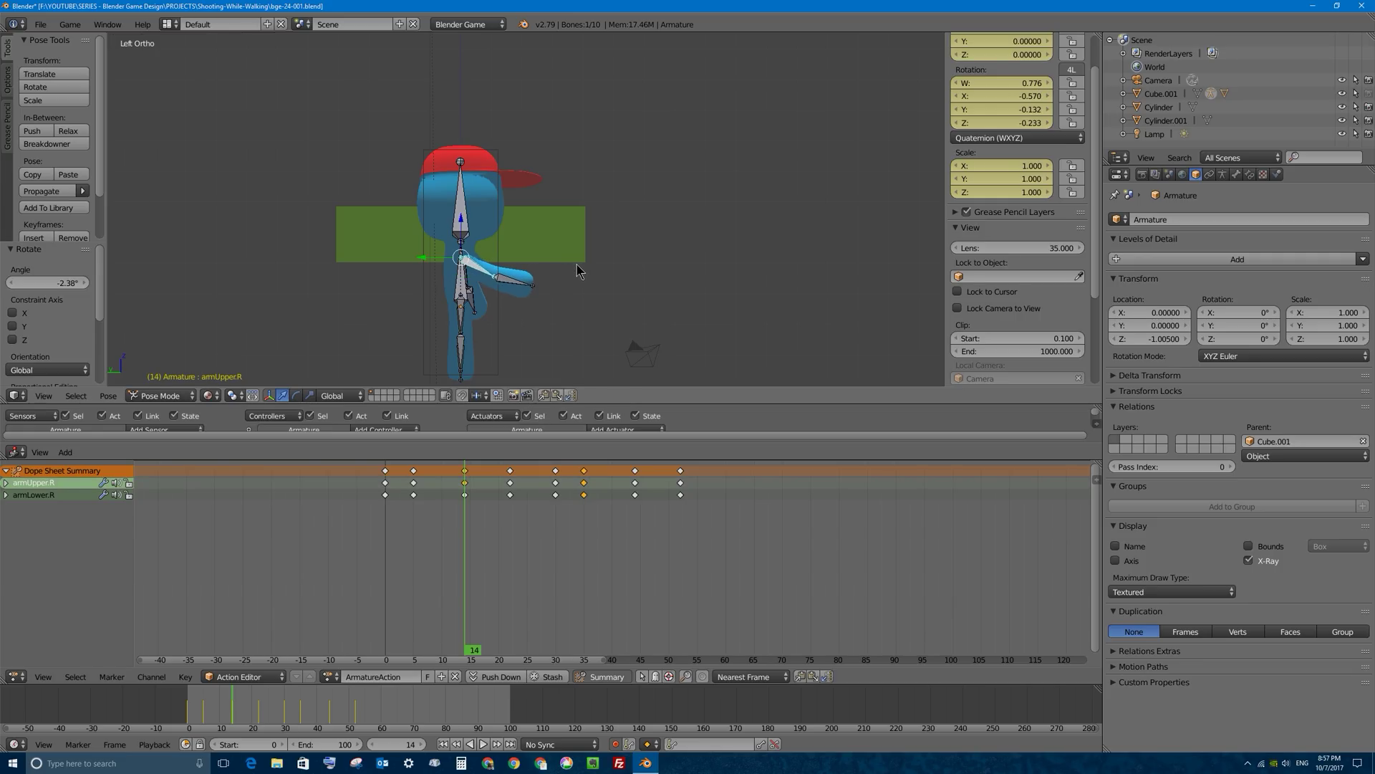
{"action": "right_click", "coordinate": [510, 286]}
{"action": "key", "text": "r"}
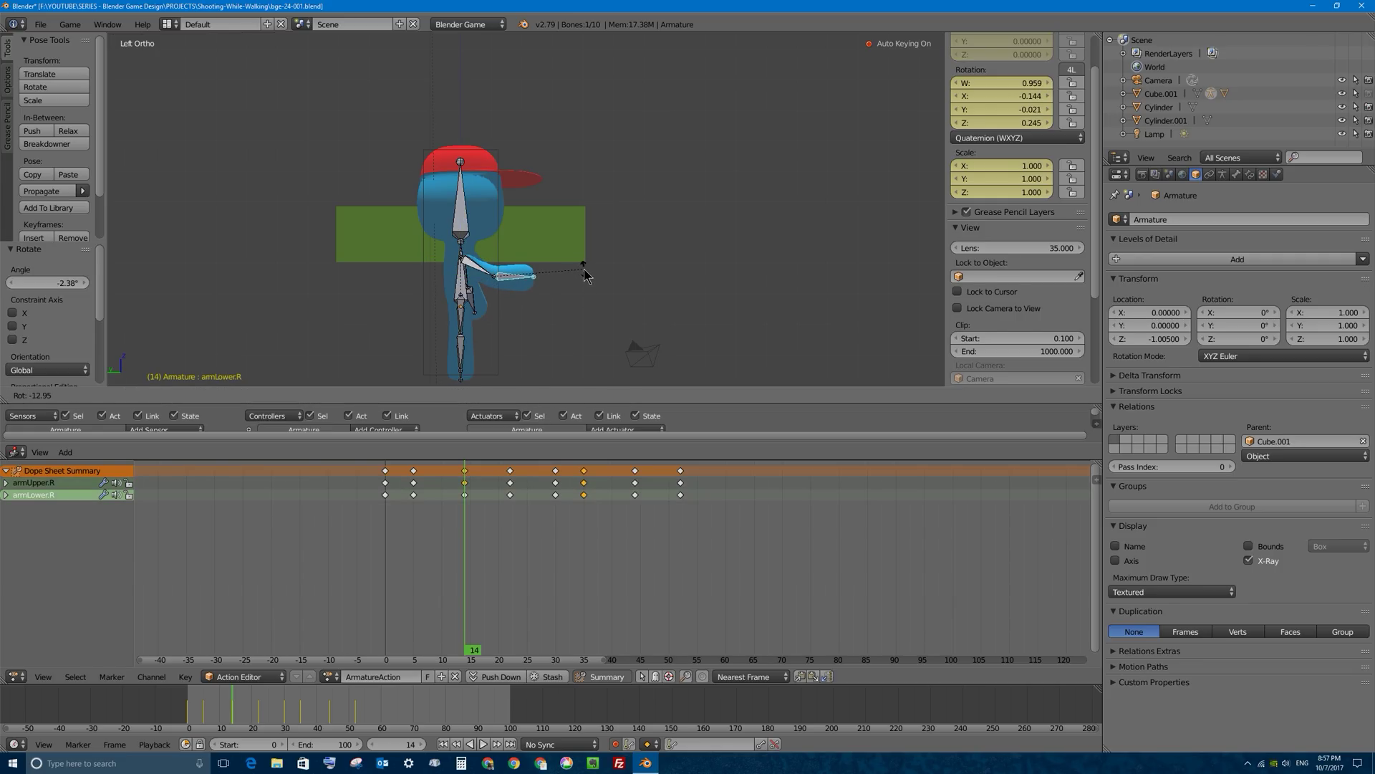
{"action": "left_click", "coordinate": [584, 279]}
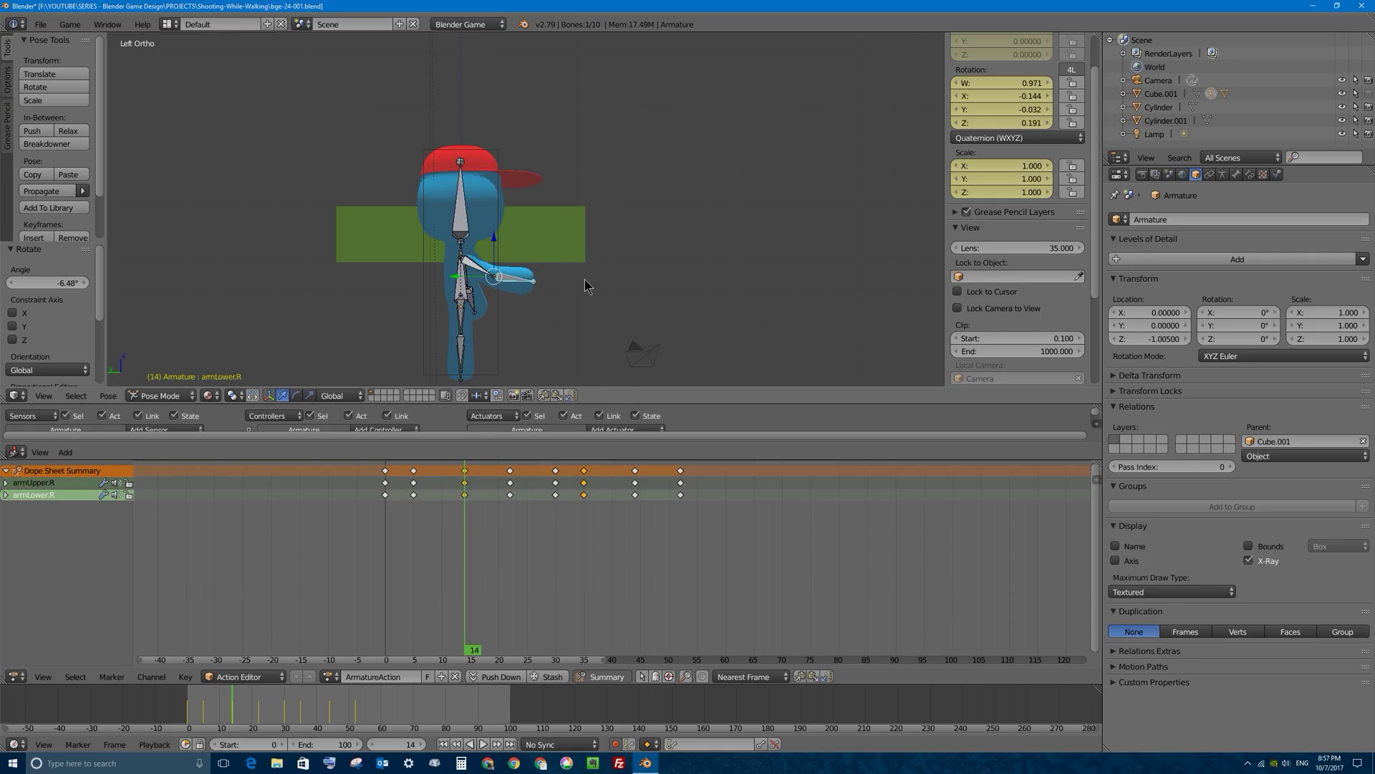
Duplicate the frame 14 keyframes onto frame 44 and play the action from frame 0
{"action": "right_click", "coordinate": [464, 472]}
{"action": "key", "text": "shift+d"}
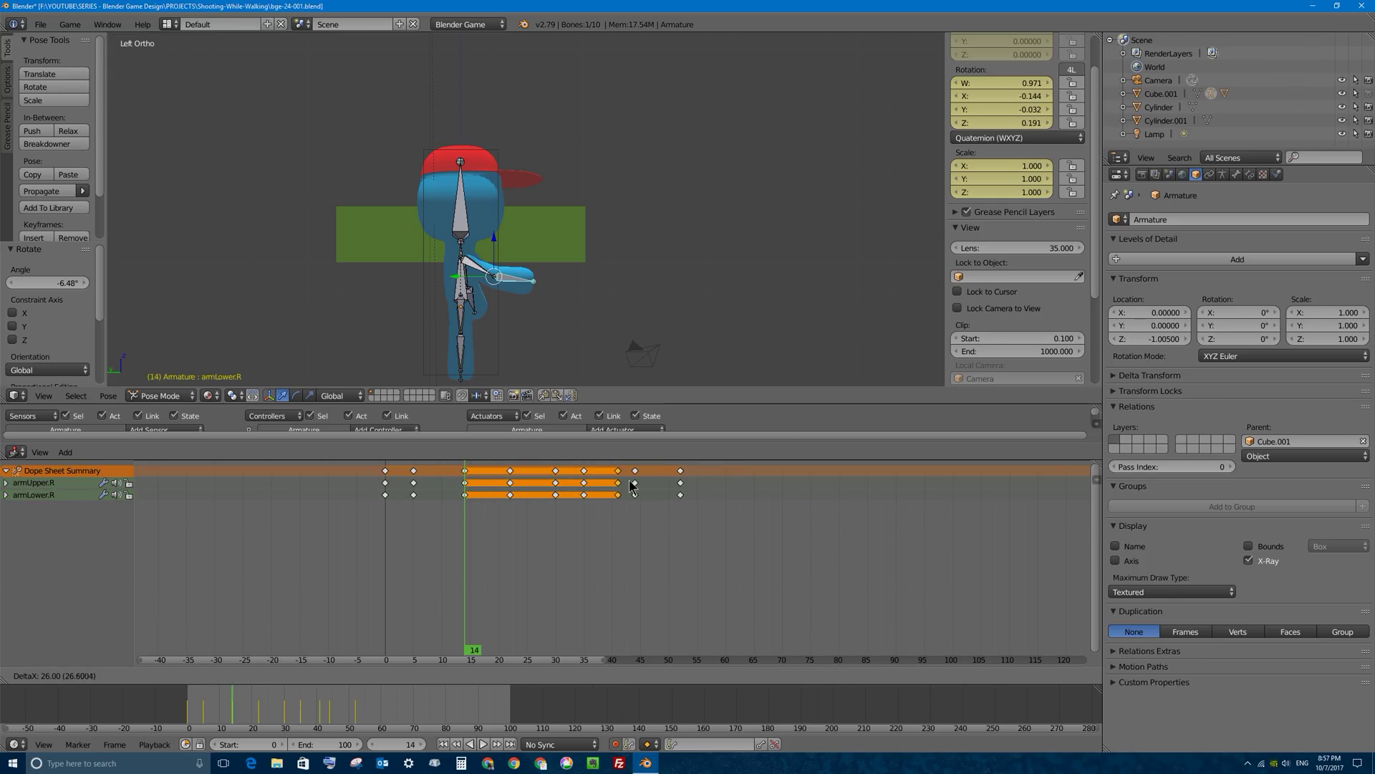
{"action": "left_click", "coordinate": [630, 483]}
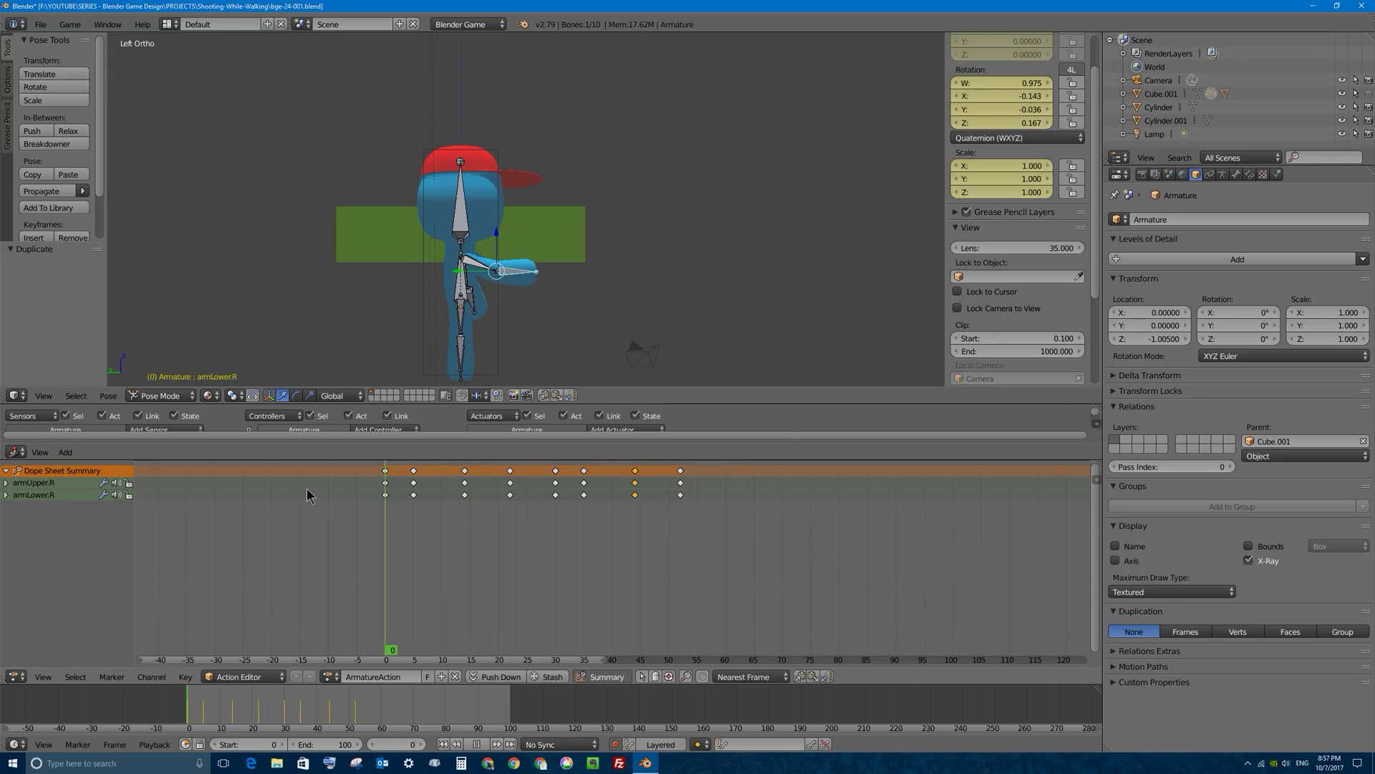
{"action": "key", "text": "alt+a"}
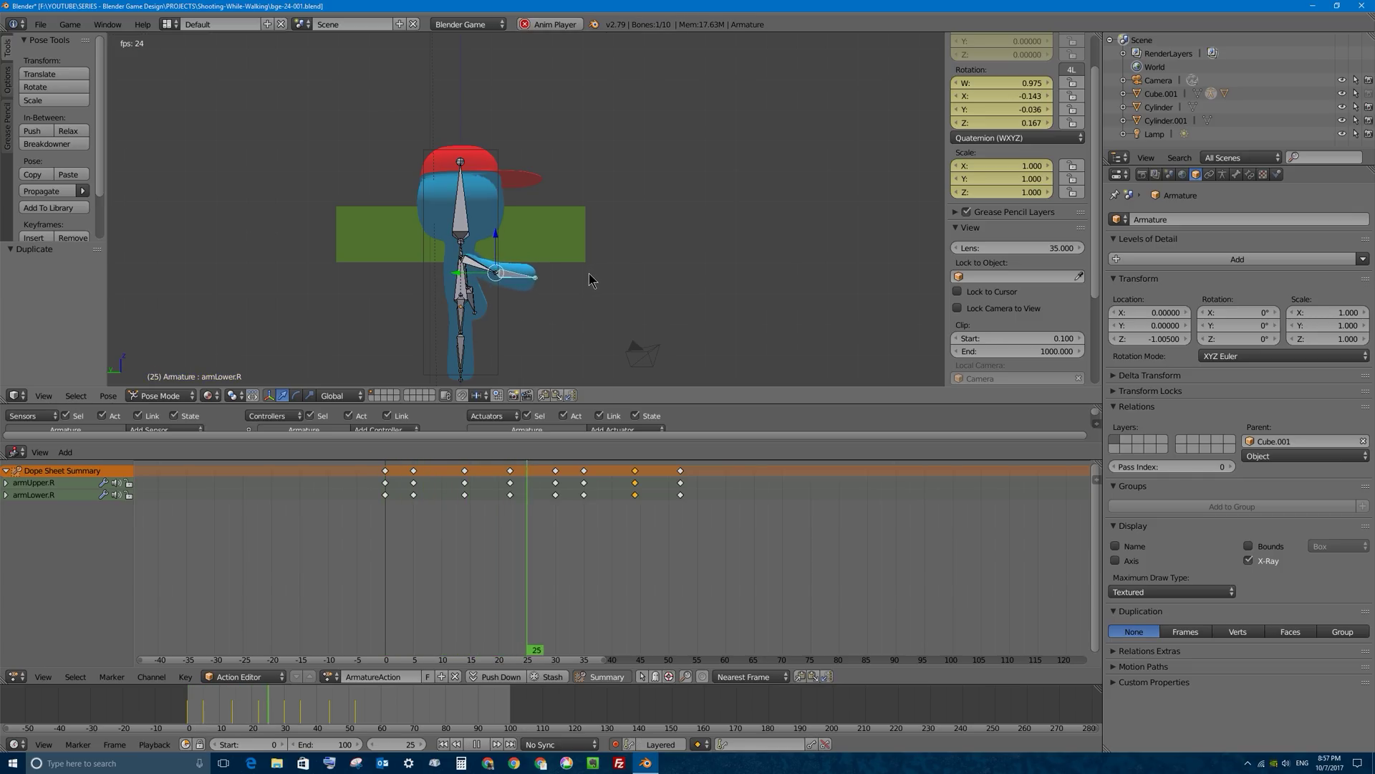
{"action": "key", "text": "Escape"}
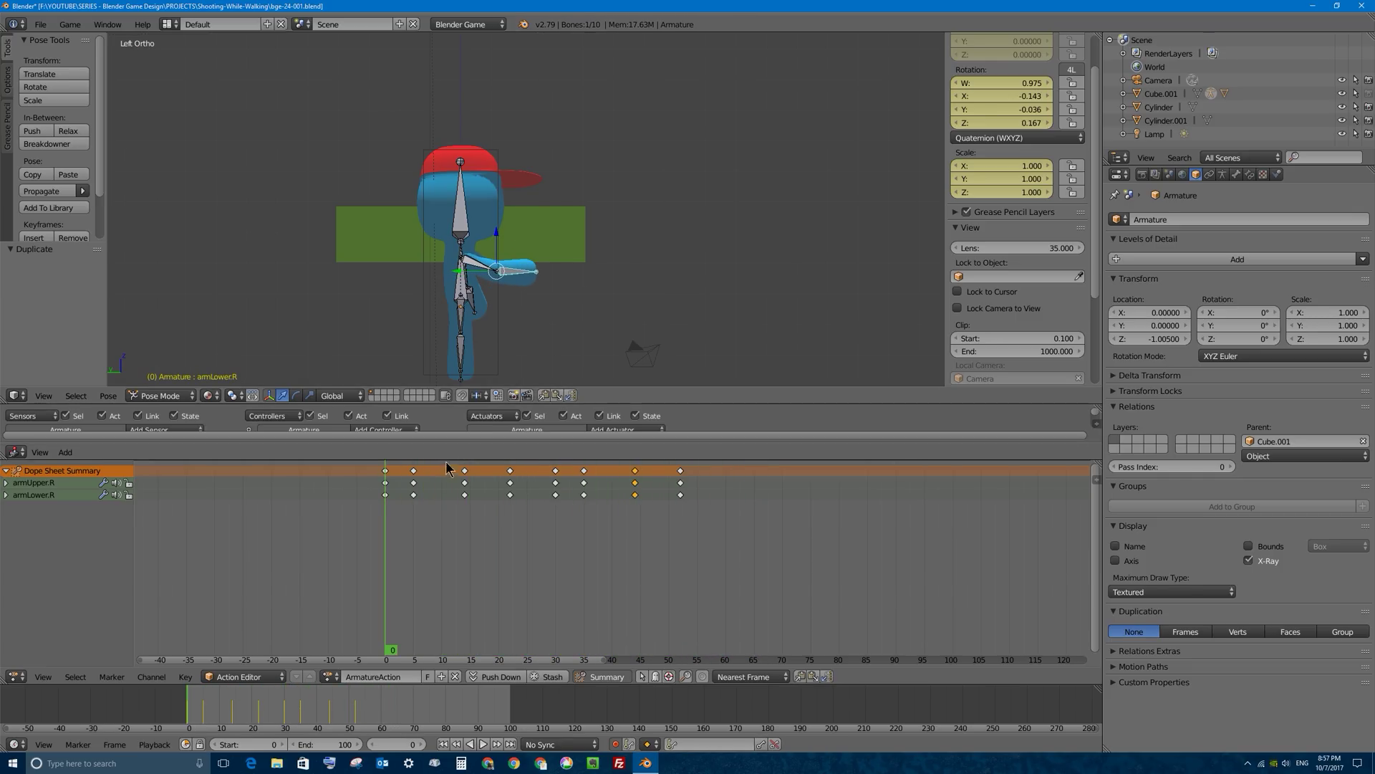
Duplicate all the arm keyframes so the copy starts at frame 60, and play the action from frame 0
{"action": "key", "text": "a"}
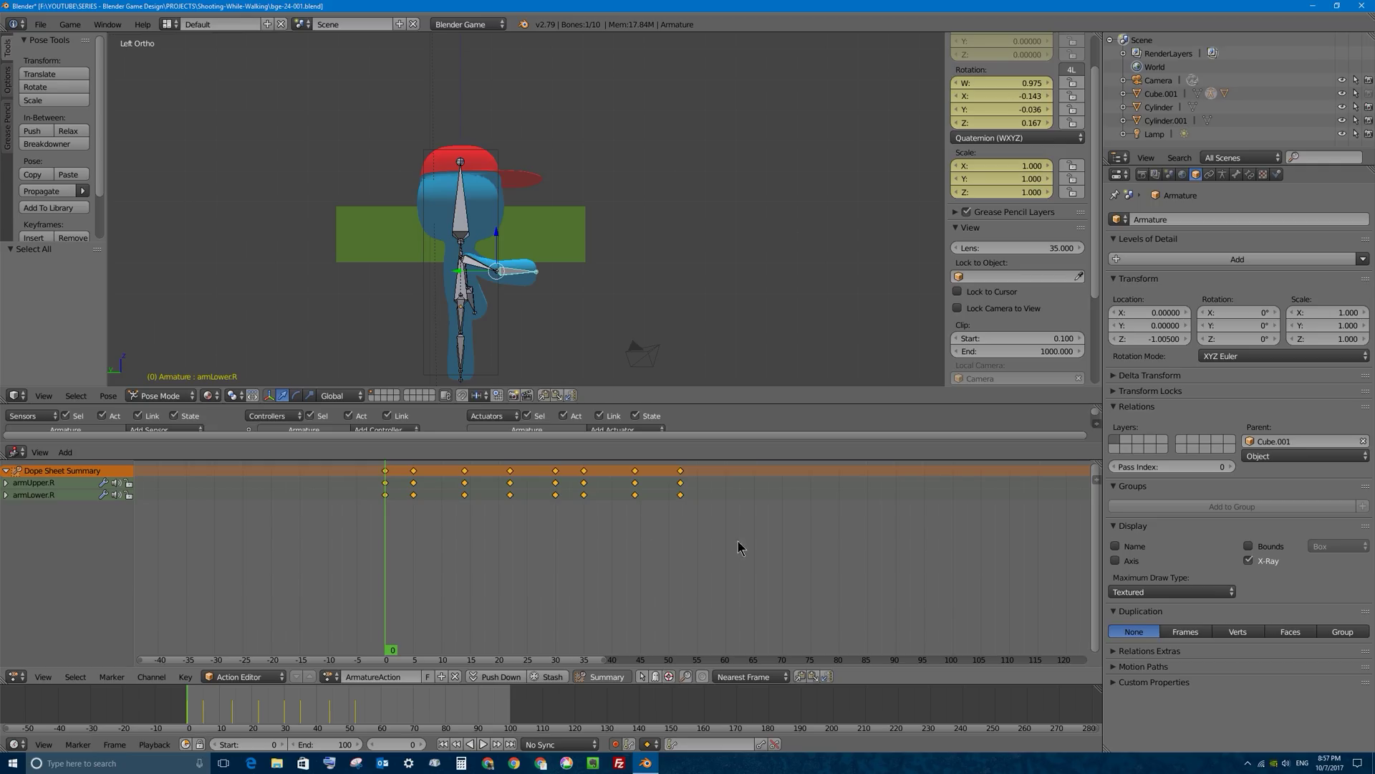
{"action": "middle_click_drag", "start_coordinate": [624, 510], "coordinate": [483, 526]}
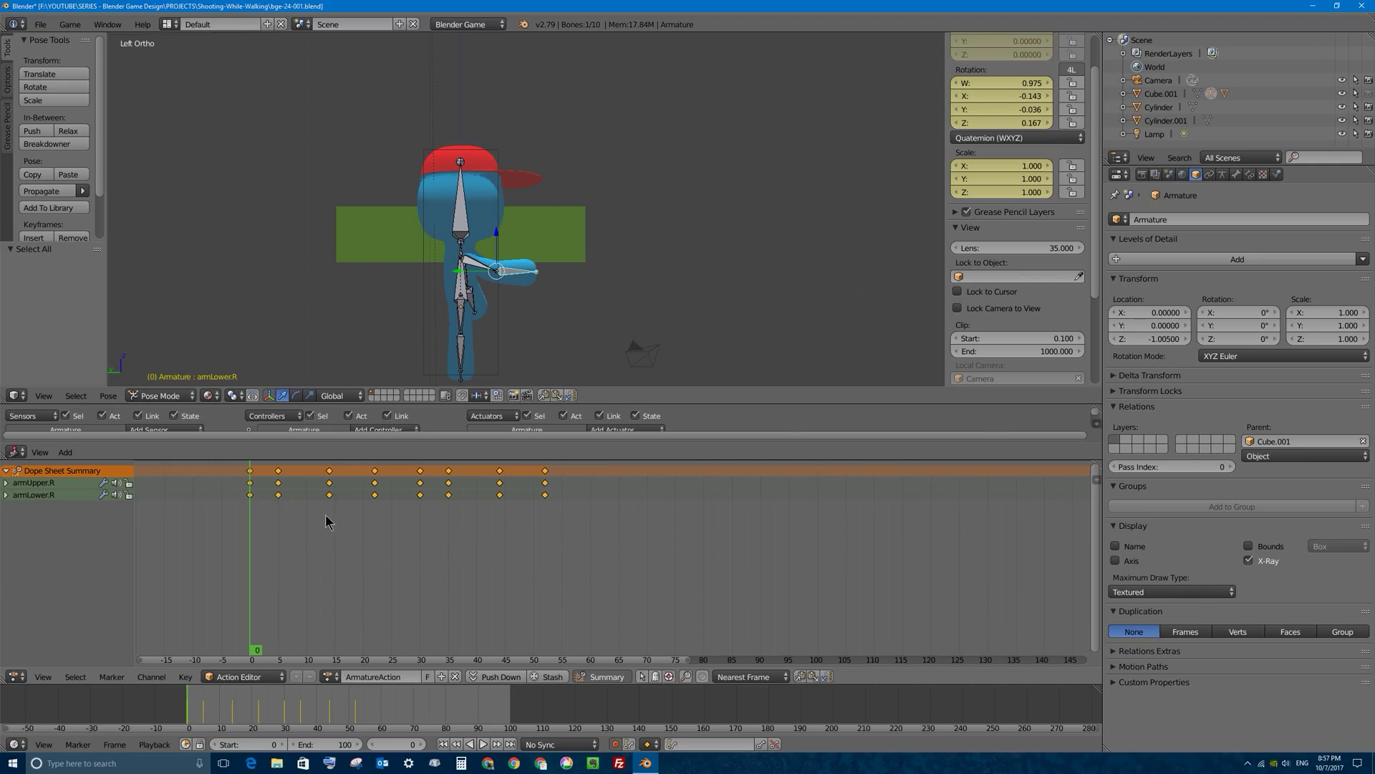
{"action": "key", "text": "shift+d"}
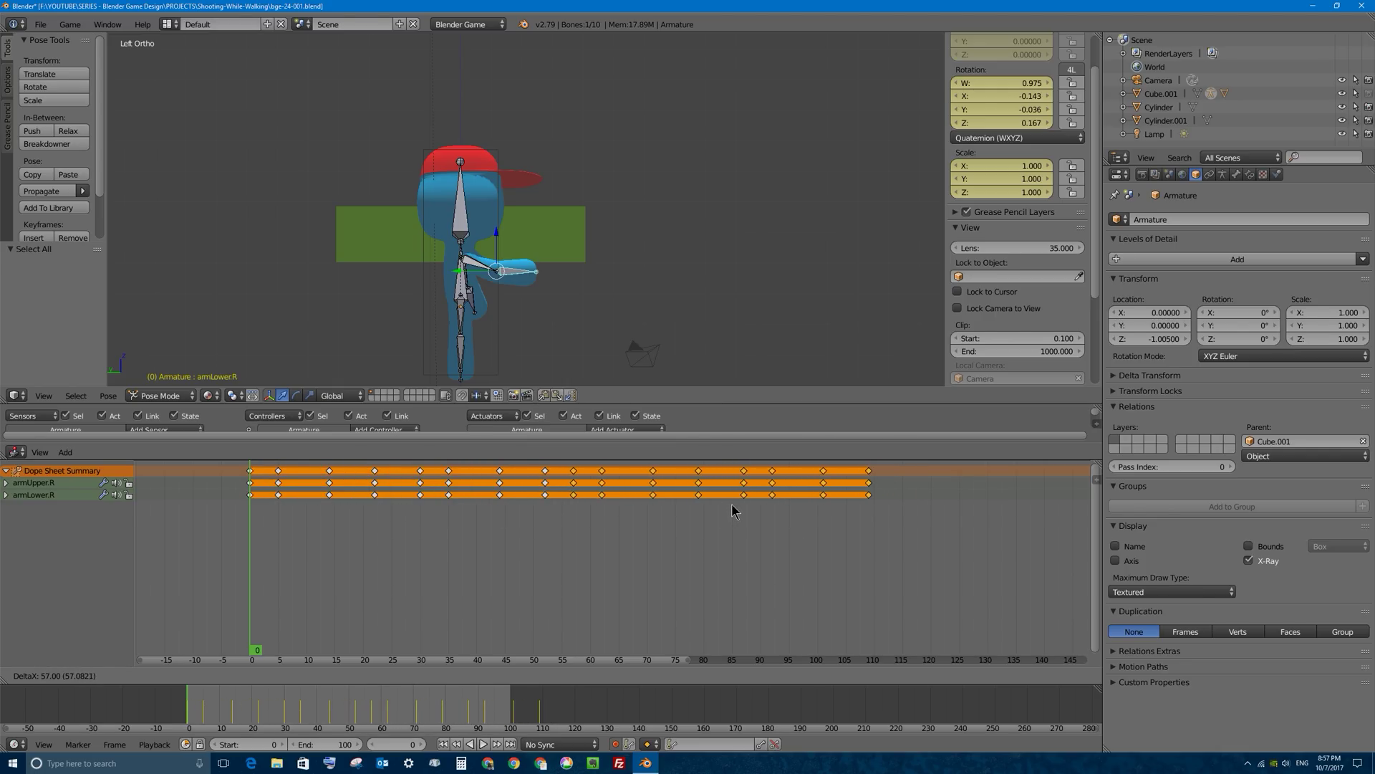
{"action": "left_click", "coordinate": [750, 509]}
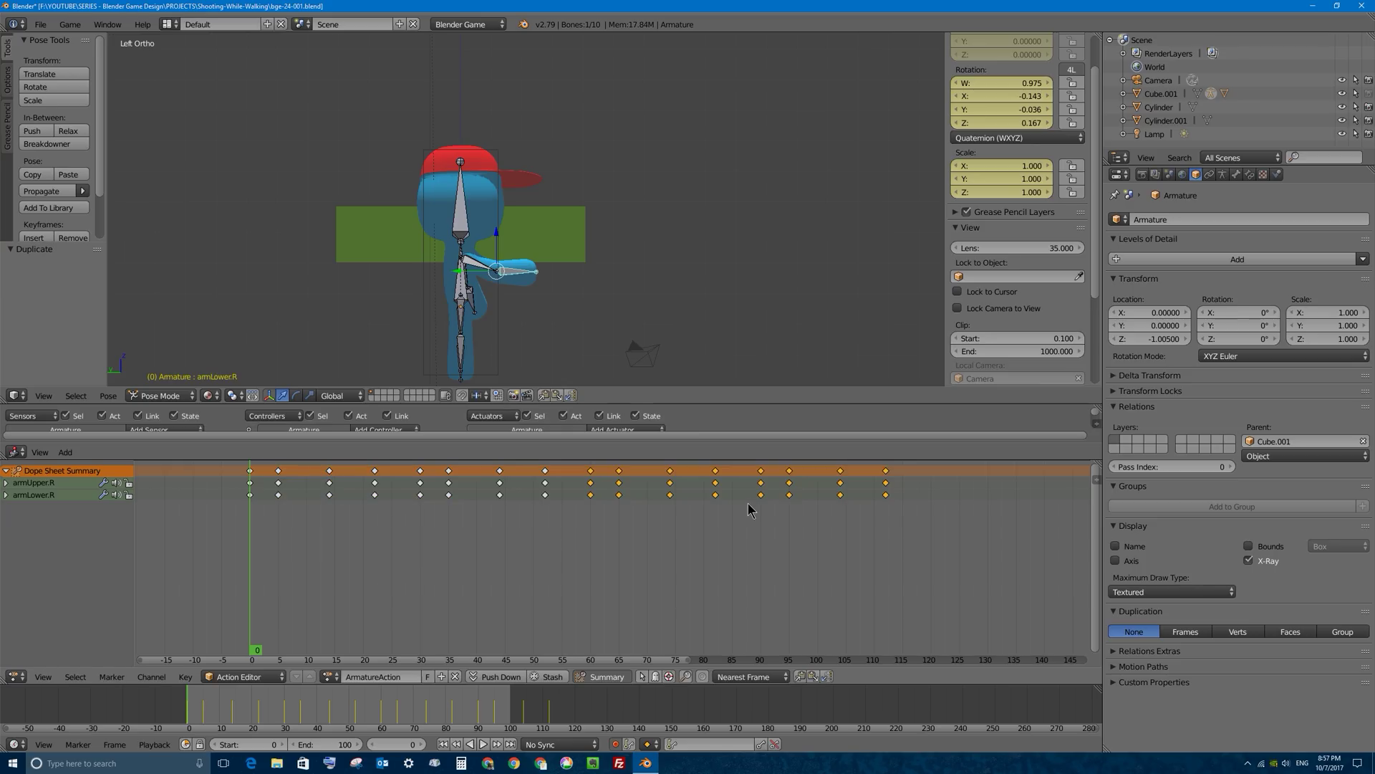
{"action": "key", "text": "alt+a"}
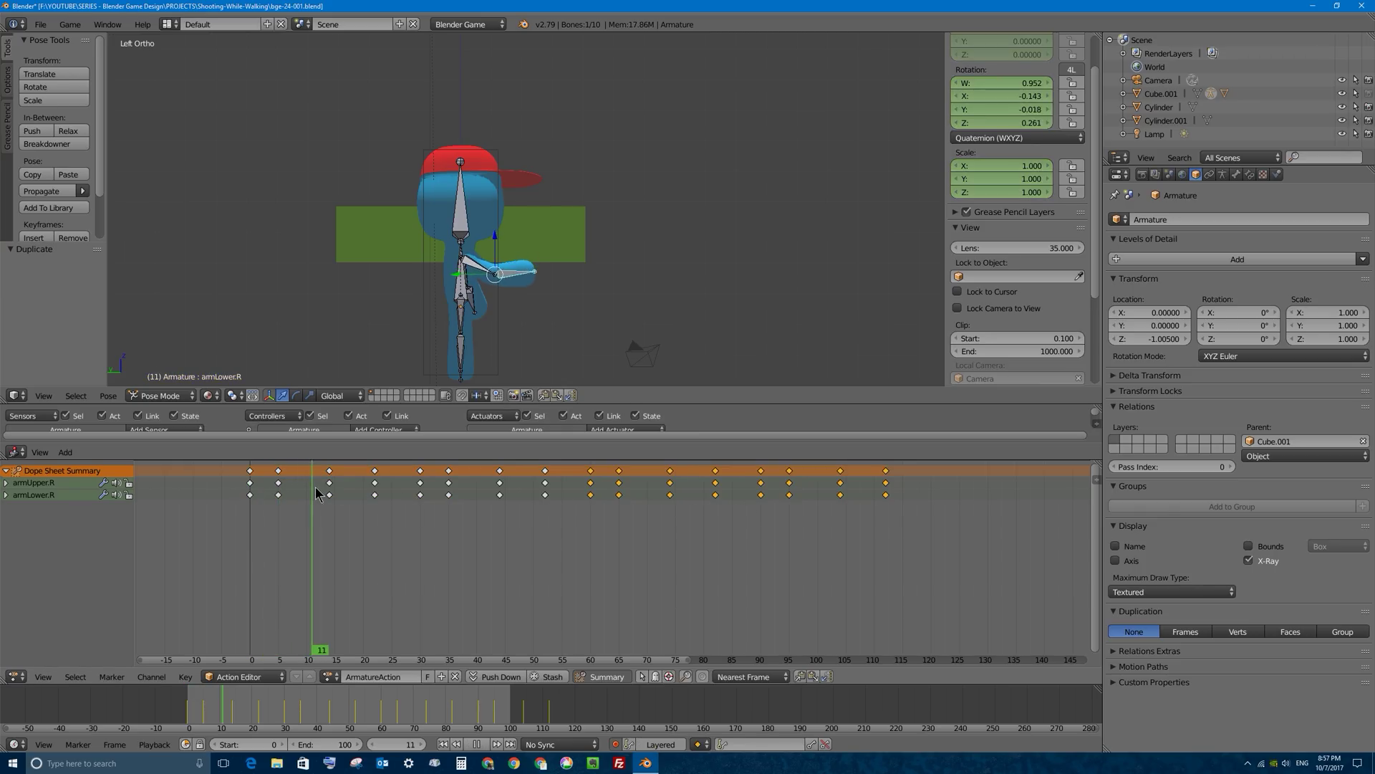
{"action": "mouse_move", "coordinate": [421, 487]}
{"action": "left_mouse_down"}
{"action": "mouse_move", "coordinate": [375, 489]}
{"action": "mouse_move", "coordinate": [424, 488]}
{"action": "left_mouse_up"}
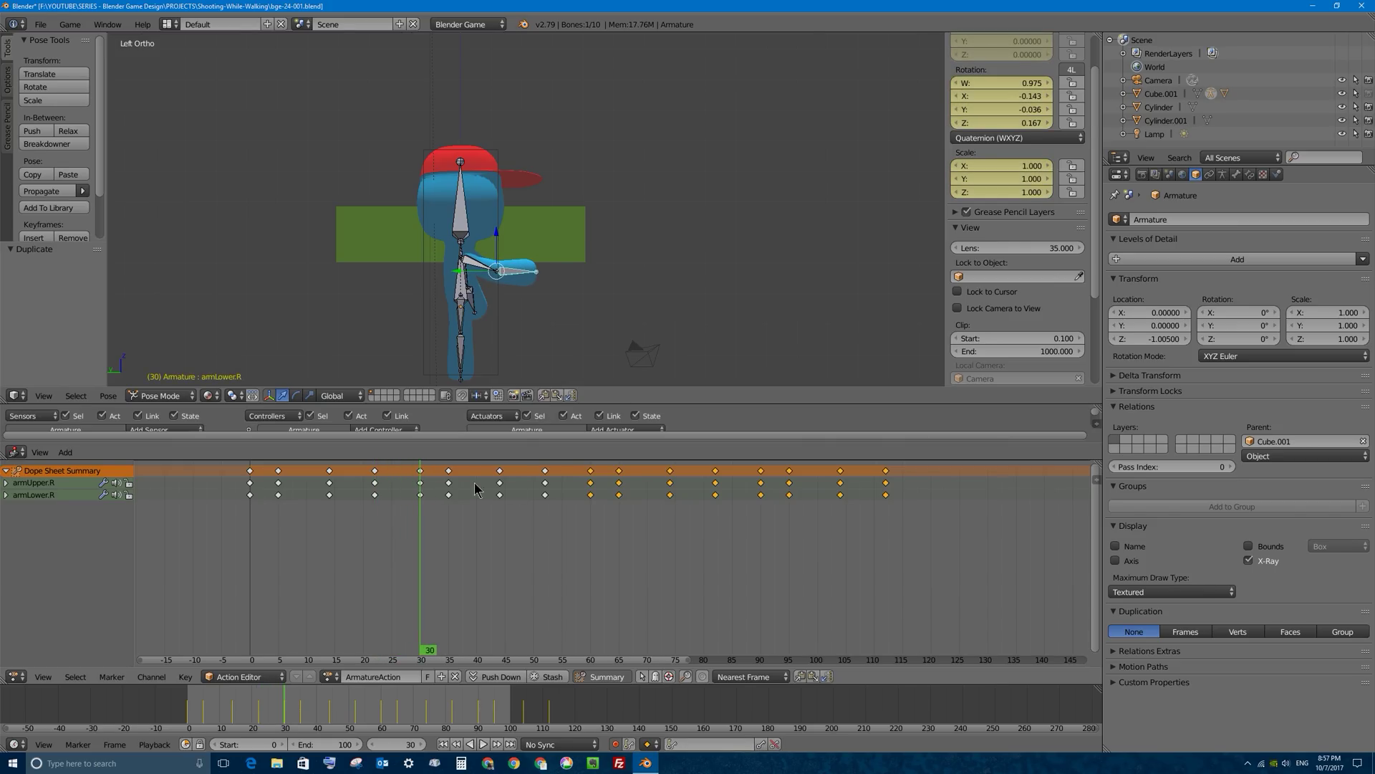
{"action": "left_click_drag", "start_coordinate": [555, 495], "coordinate": [761, 510]}
{"action": "key", "text": "Escape"}
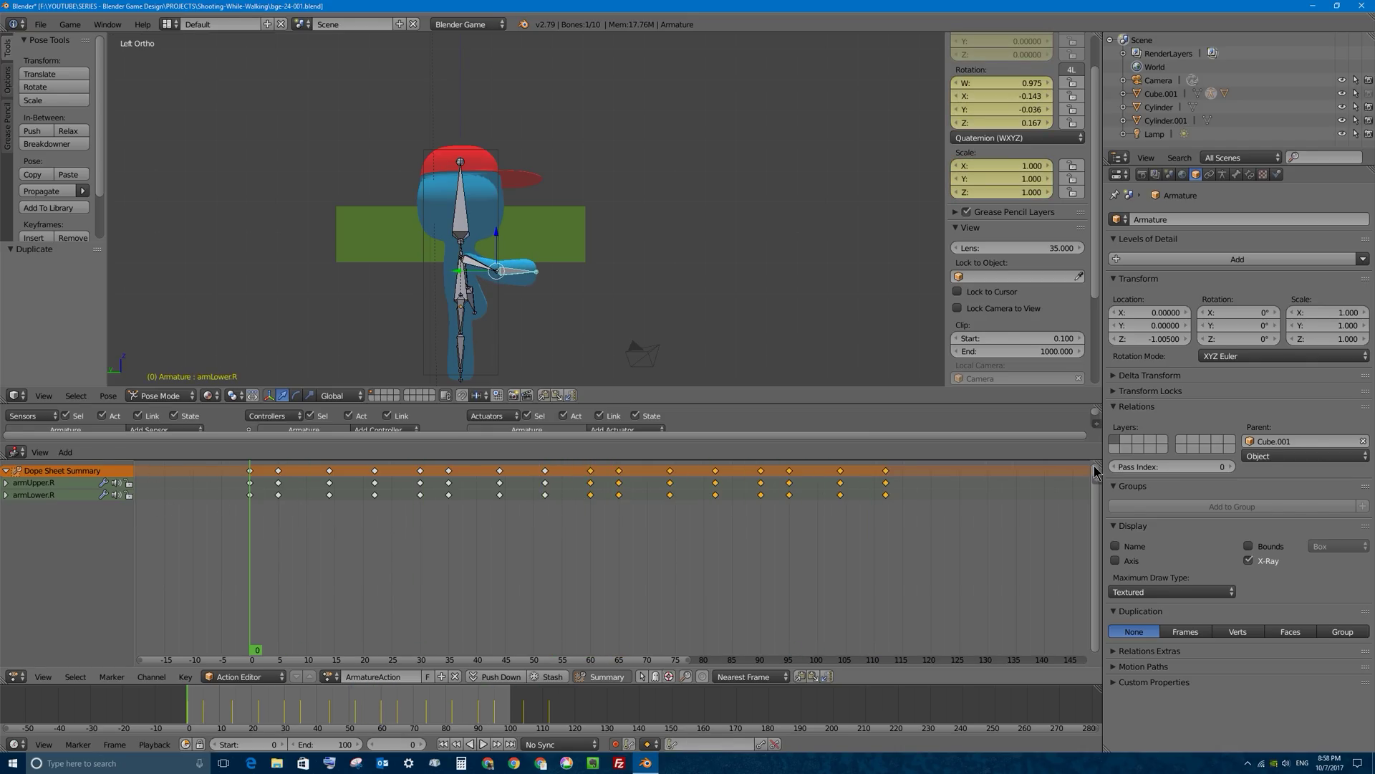
{"action": "key", "text": "alt+a"}
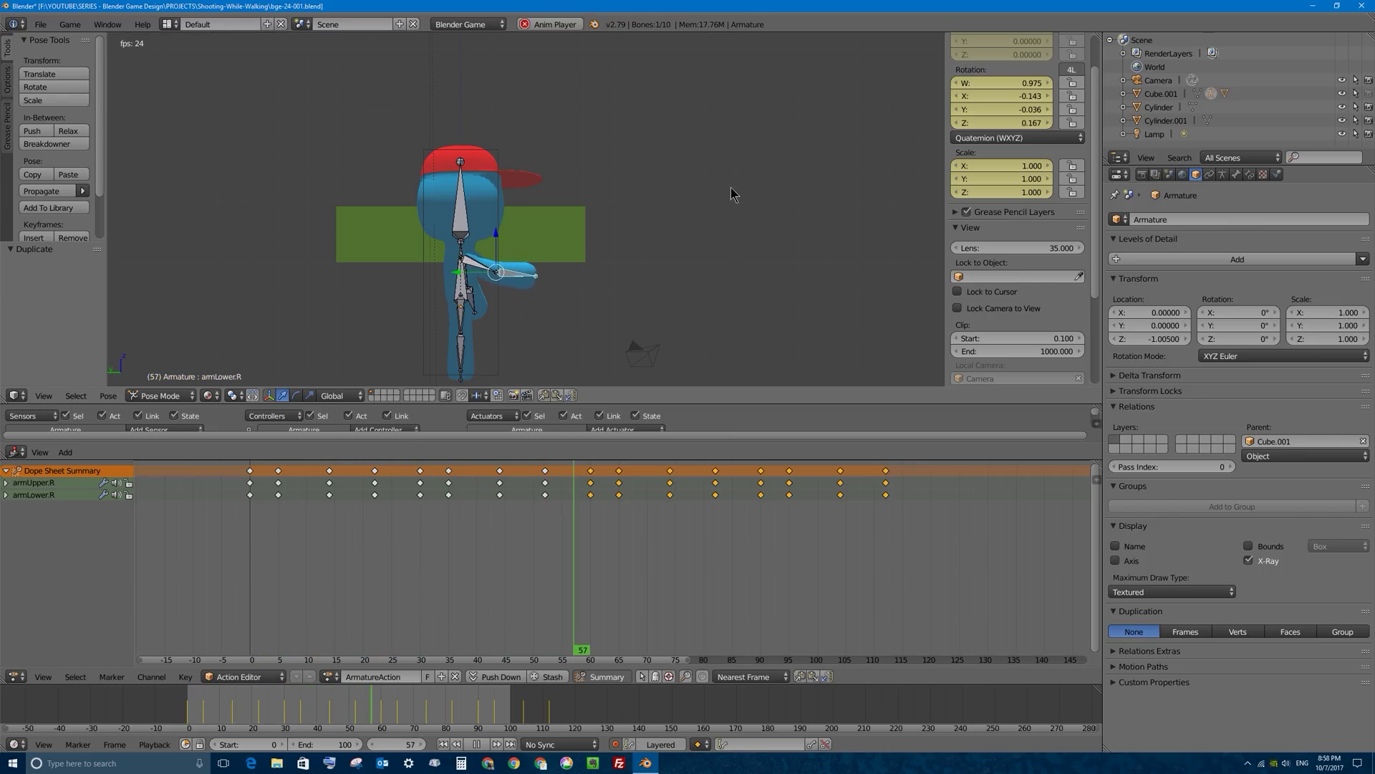
{"action": "key", "text": "Escape"}
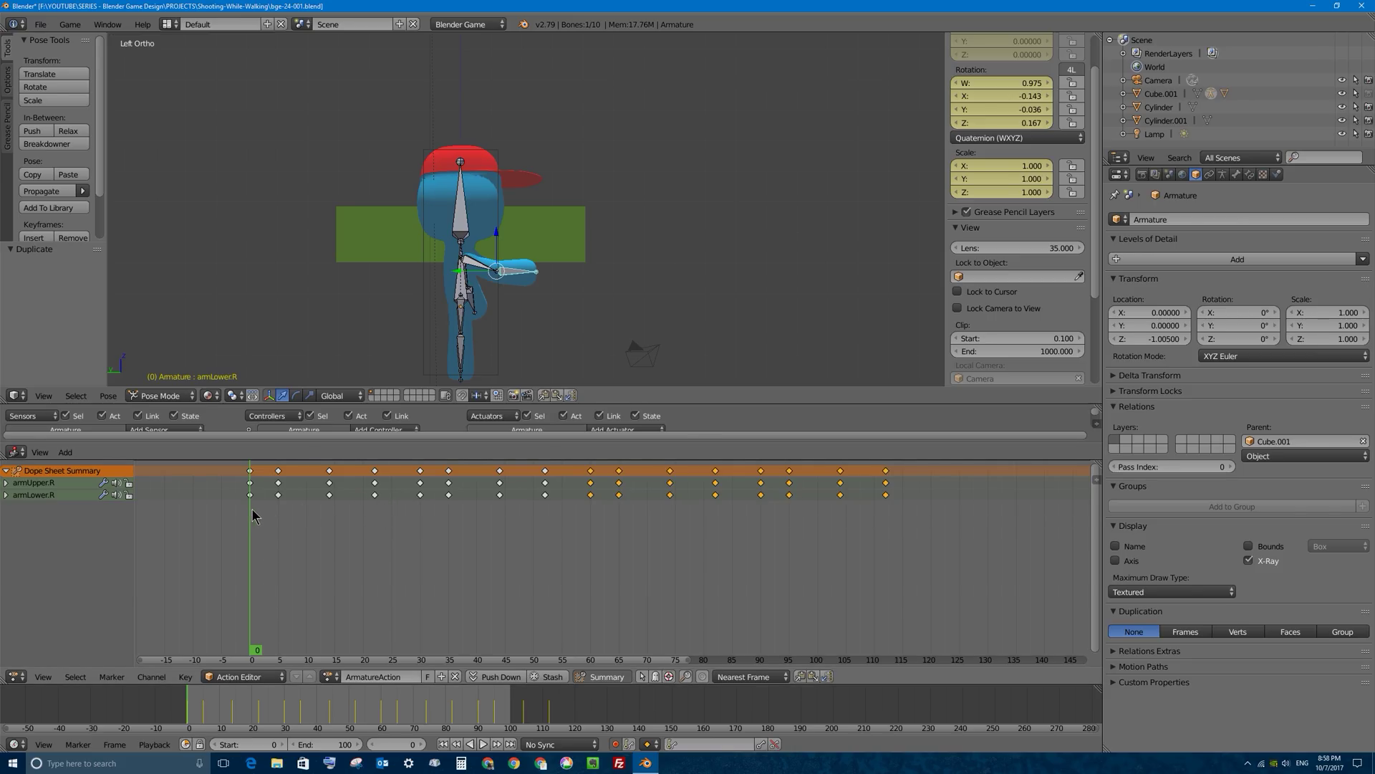
Duplicate the frame 0 keyframes onto frame 120 and scrub through the action from frame 0 to 119
{"action": "left_click_drag", "start_coordinate": [901, 504], "coordinate": [766, 527]}
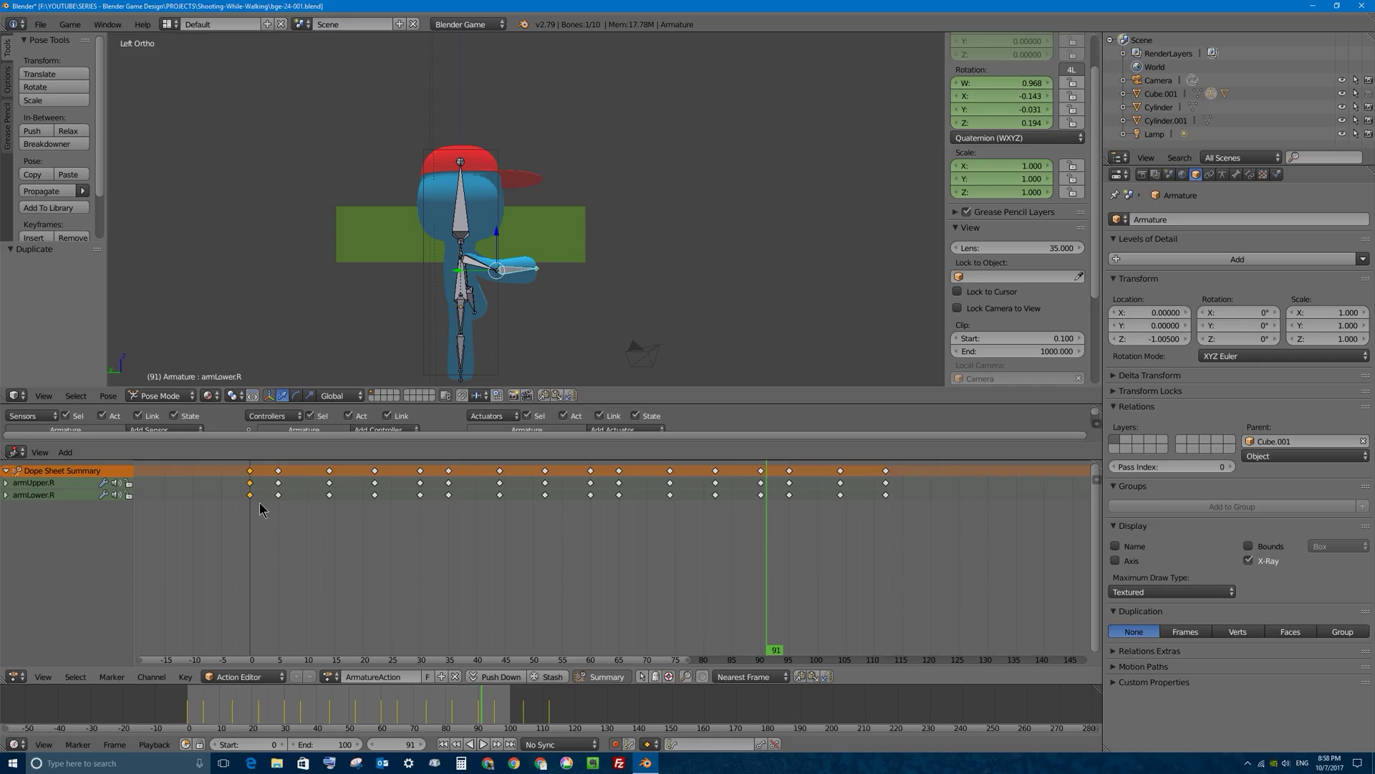
{"action": "key", "text": "shift+d"}
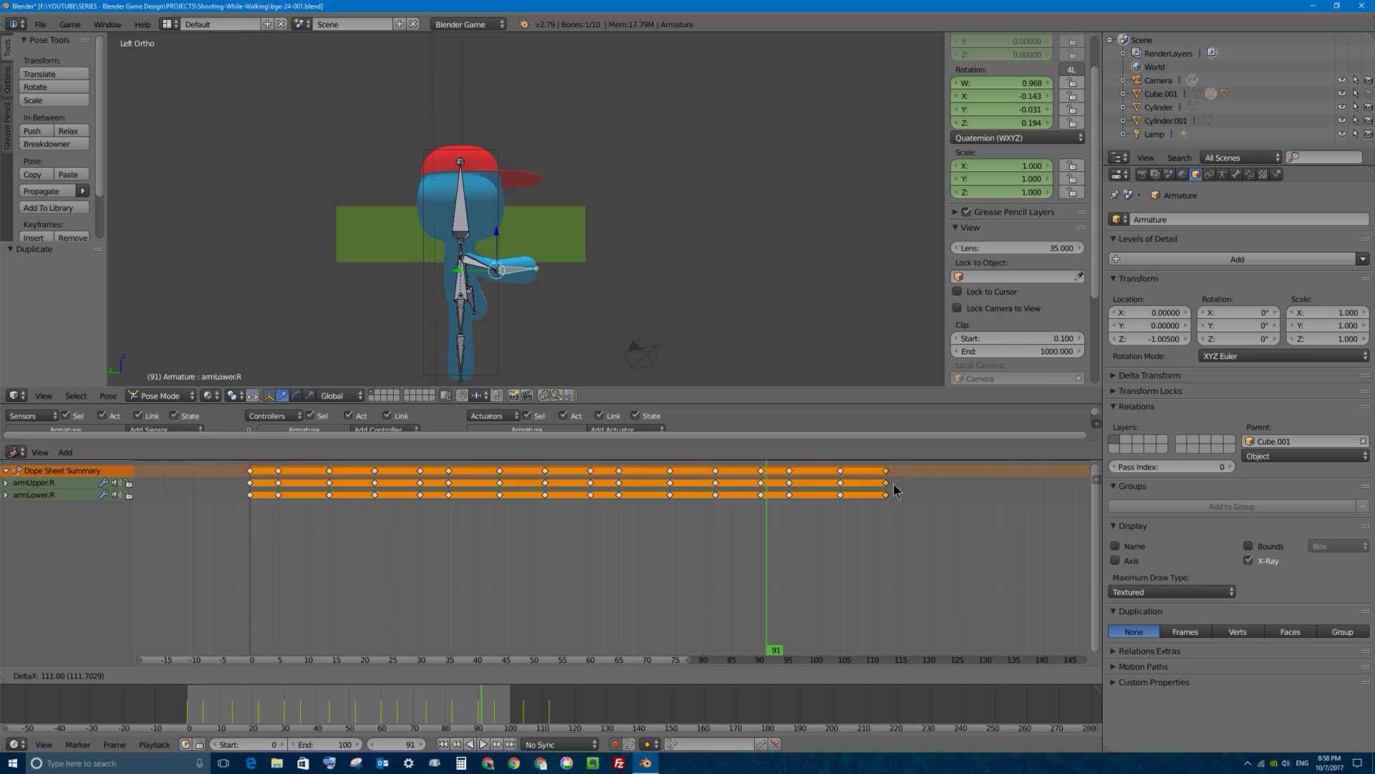
{"action": "left_click", "coordinate": [933, 492]}
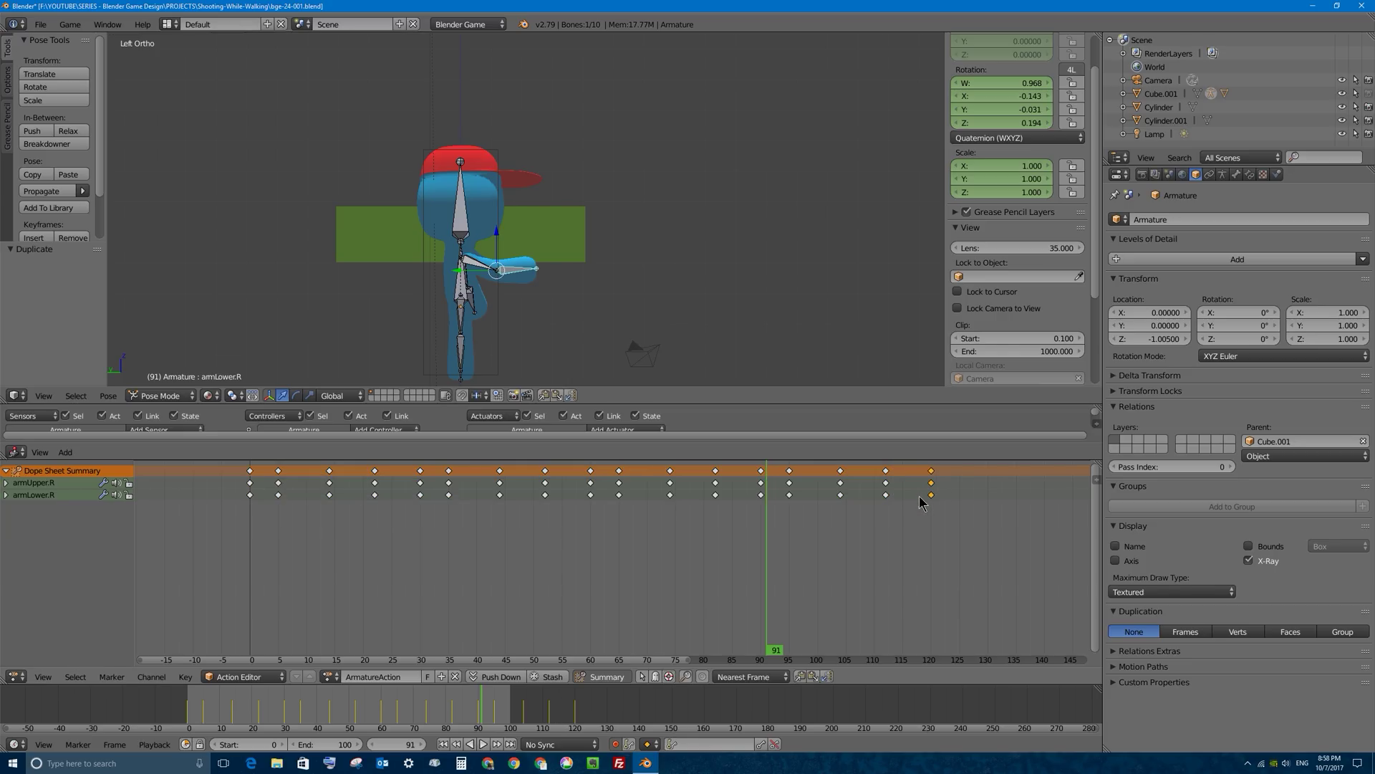
{"action": "mouse_move", "coordinate": [923, 501]}
{"action": "left_mouse_down"}
{"action": "mouse_move", "coordinate": [886, 499]}
{"action": "mouse_move", "coordinate": [931, 511]}
{"action": "mouse_move", "coordinate": [881, 504]}
{"action": "mouse_move", "coordinate": [928, 500]}
{"action": "left_mouse_up"}
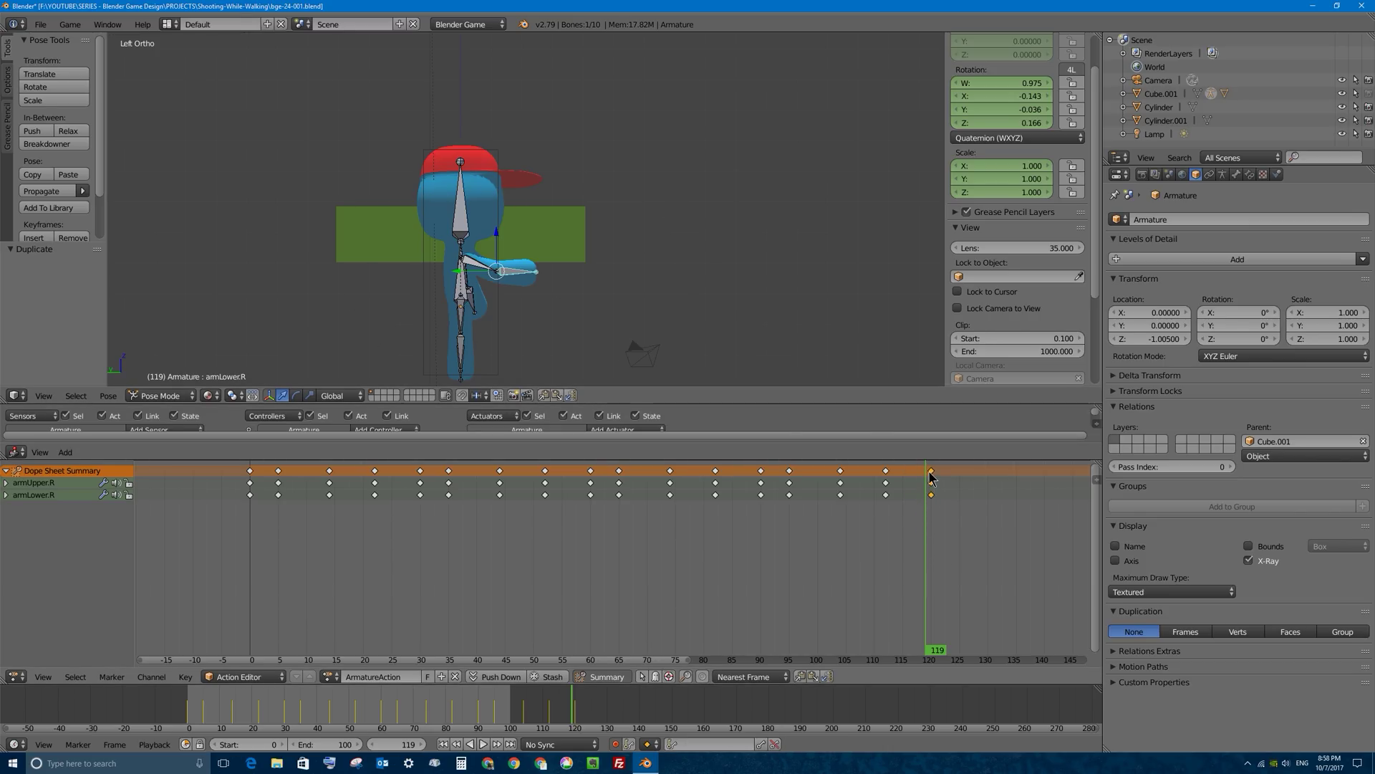
{"action": "key", "text": "alt+a"}
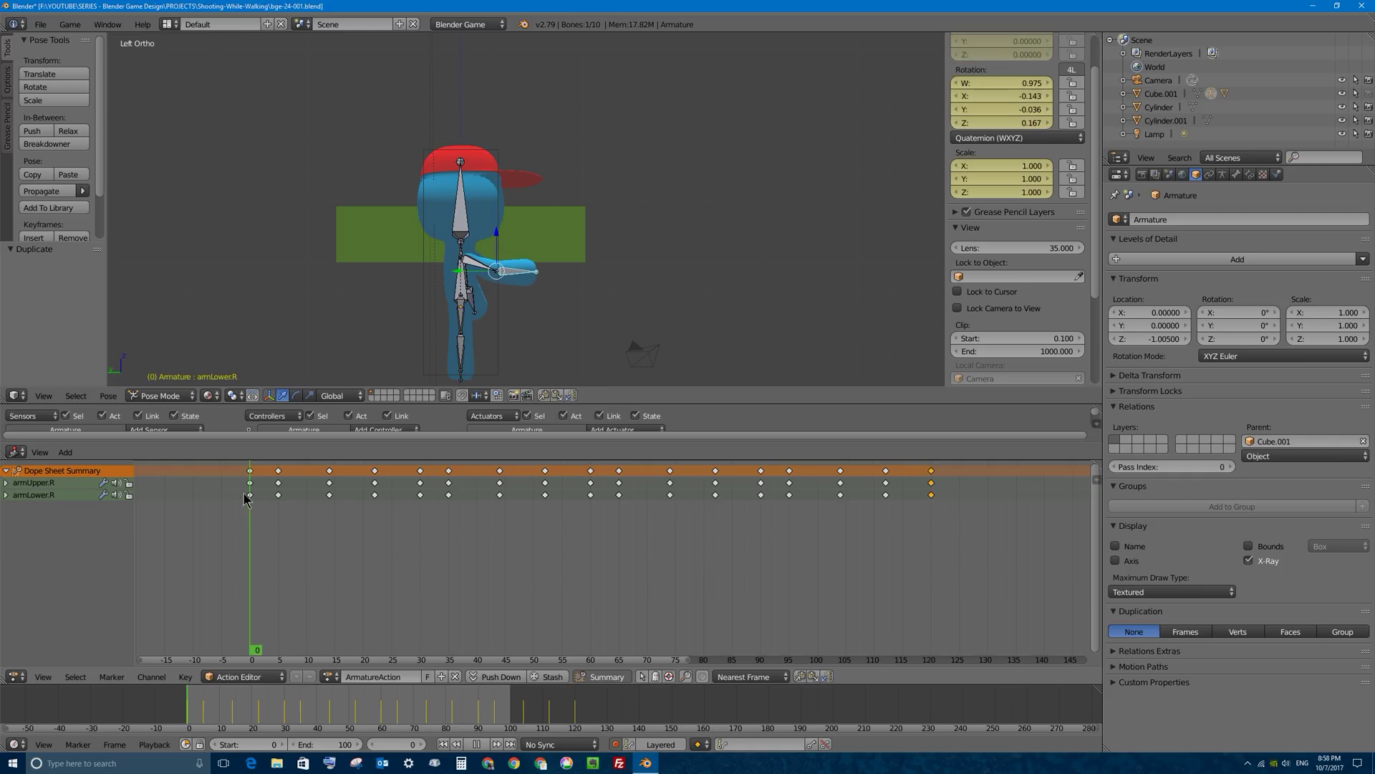
{"action": "left_click_drag", "start_coordinate": [250, 490], "coordinate": [926, 480]}
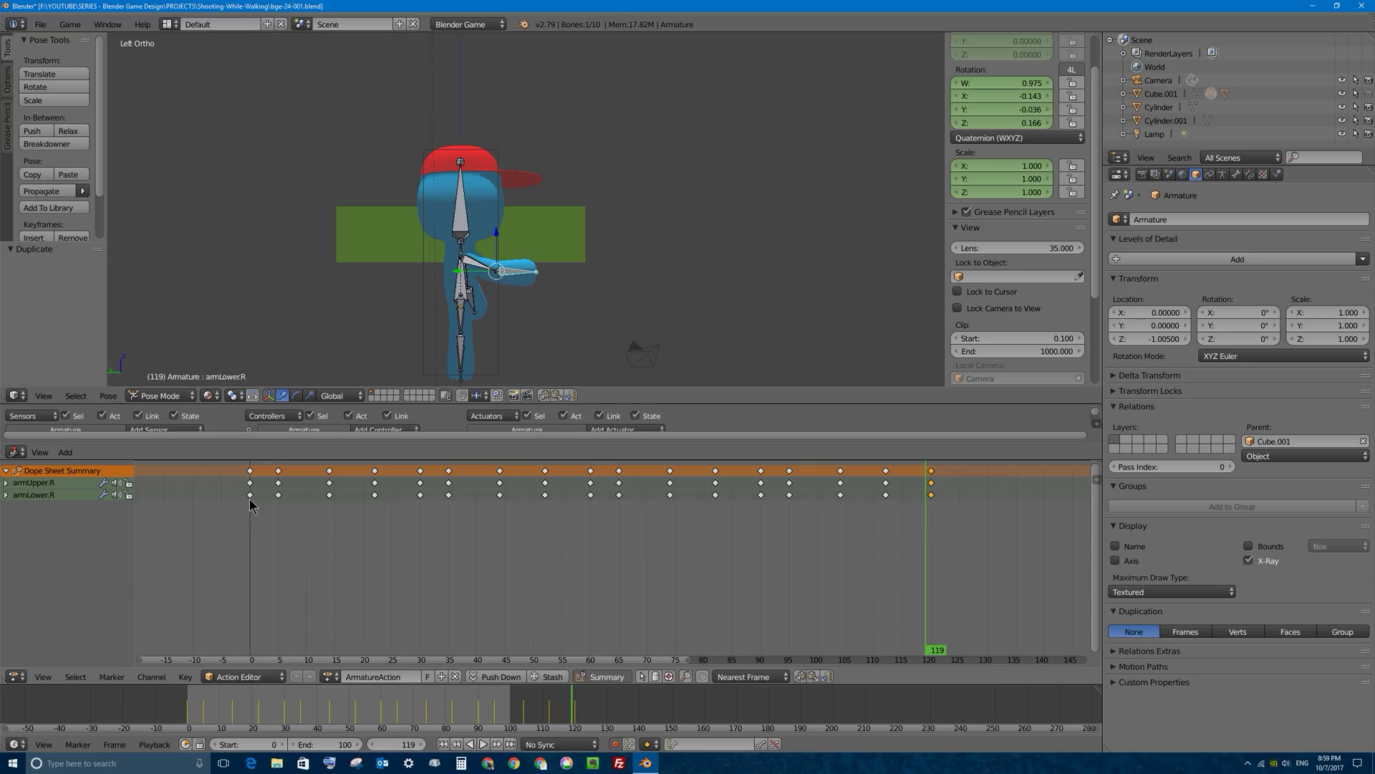
{"action": "left_click_drag", "start_coordinate": [250, 505], "coordinate": [928, 503]}
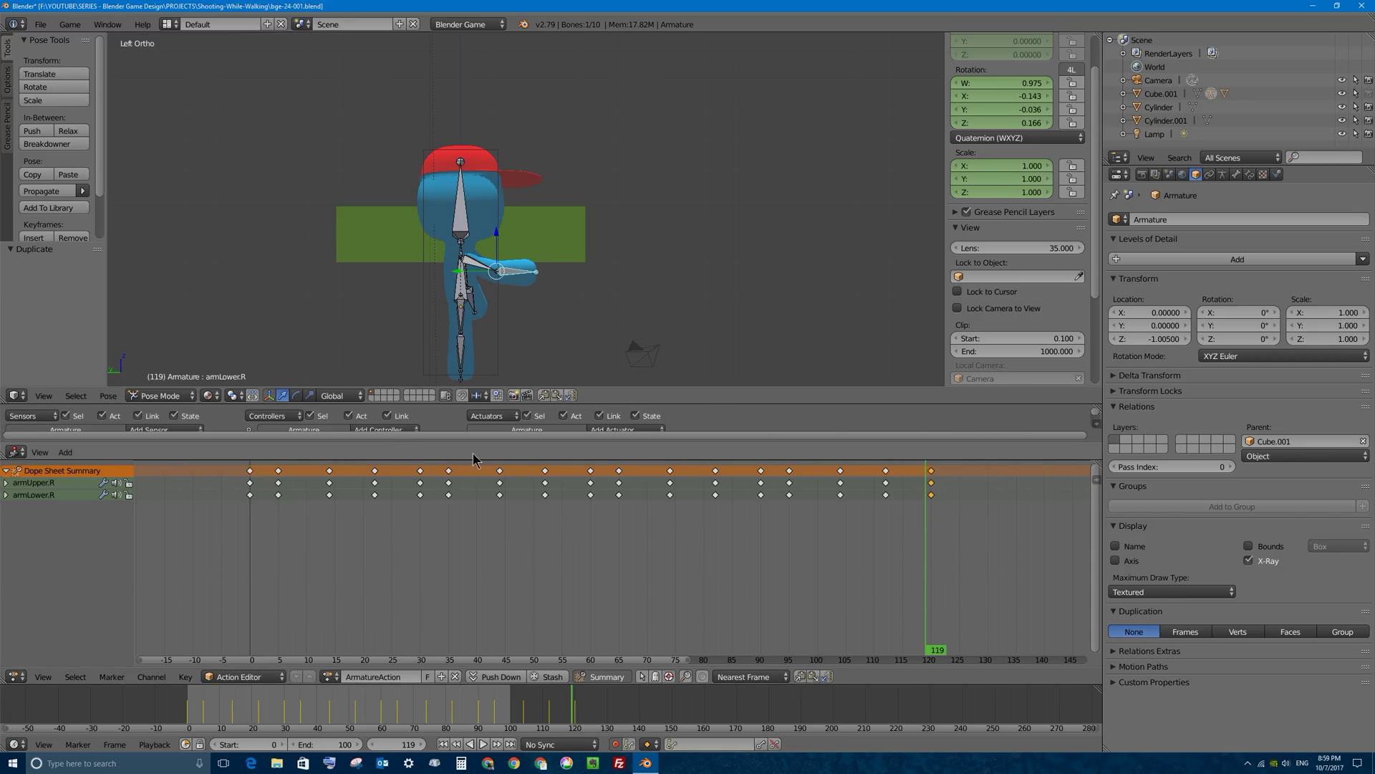
Rename the armature's action to shoot and give it a fake user
{"action": "left_click", "coordinate": [407, 677]}
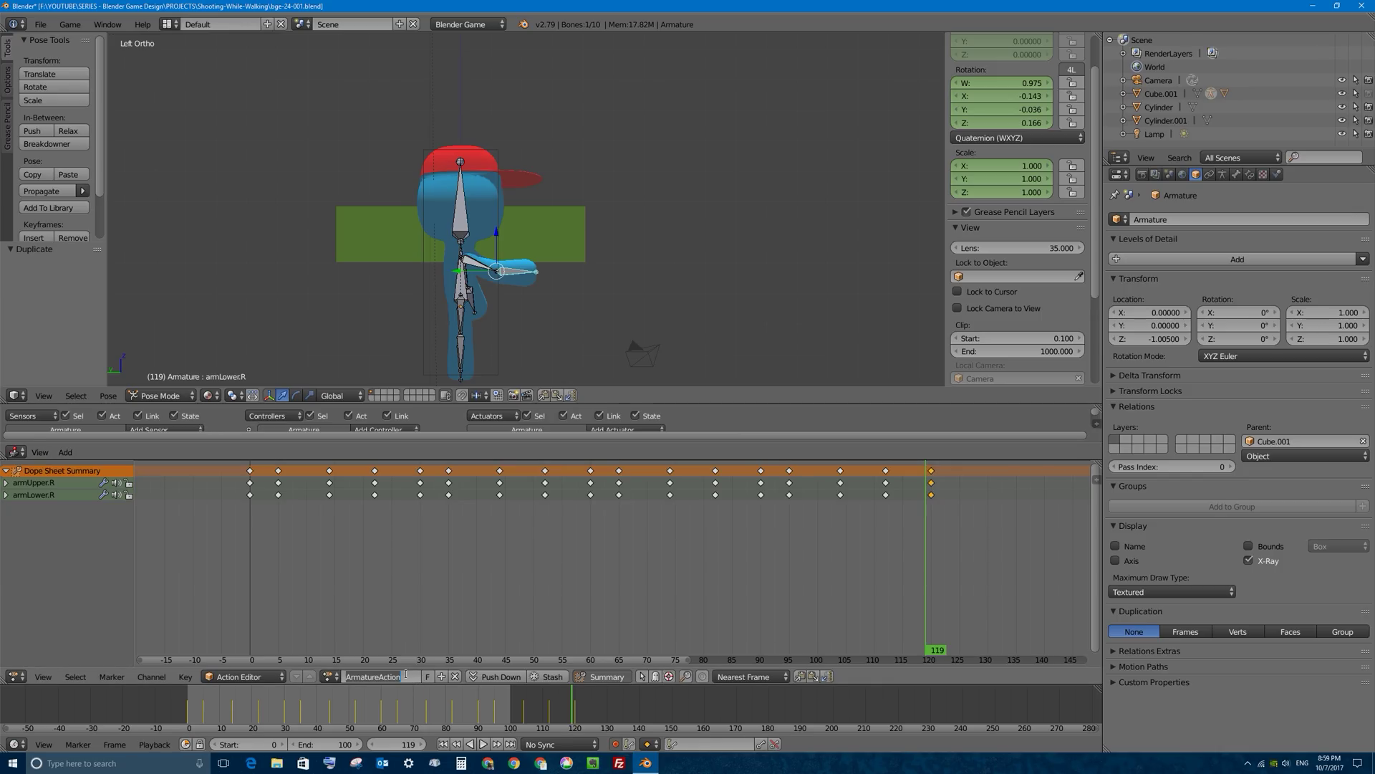
{"action": "type", "text": "shoot"}
{"action": "key", "text": "Return"}
{"action": "left_click", "coordinate": [428, 677]}
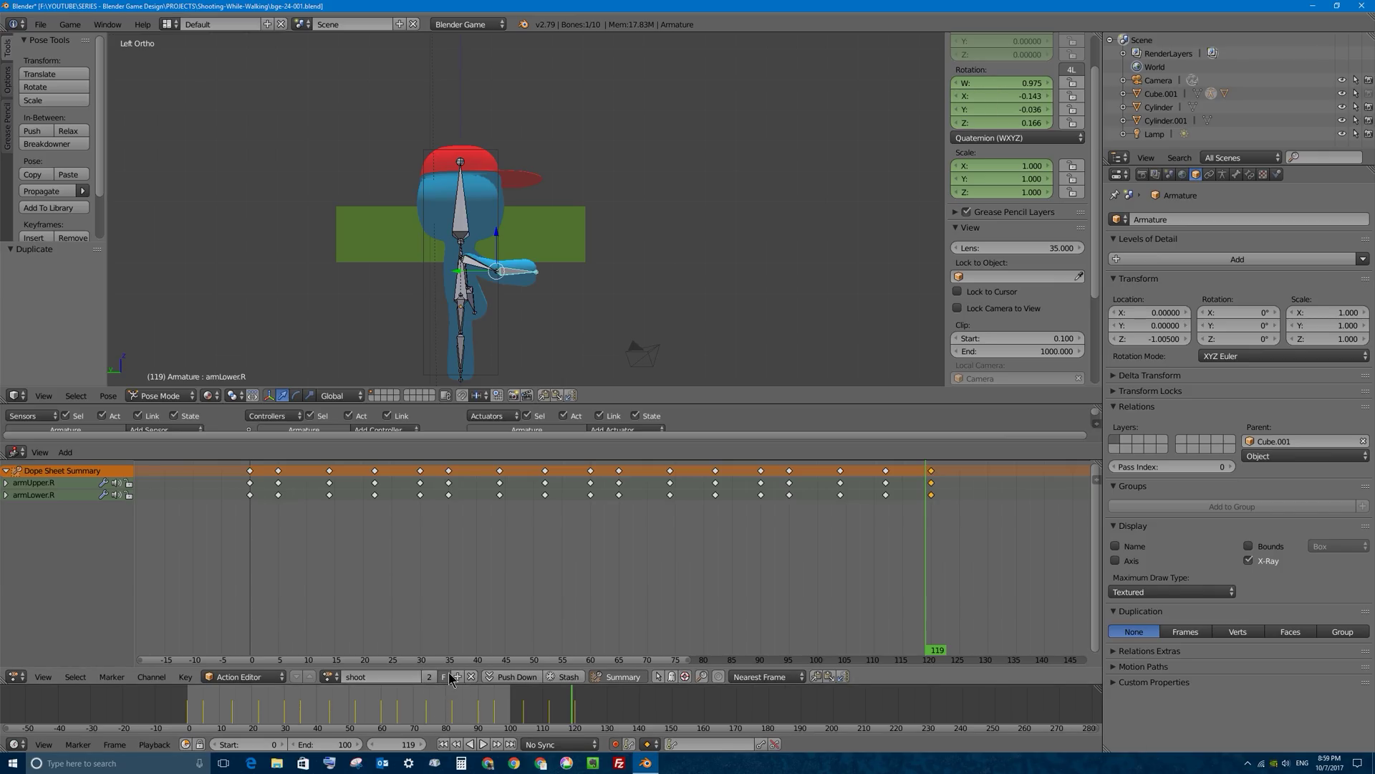
Unlink the shoot action from the armature and save the project over bge-24-001.blend
{"action": "left_click", "coordinate": [471, 677]}
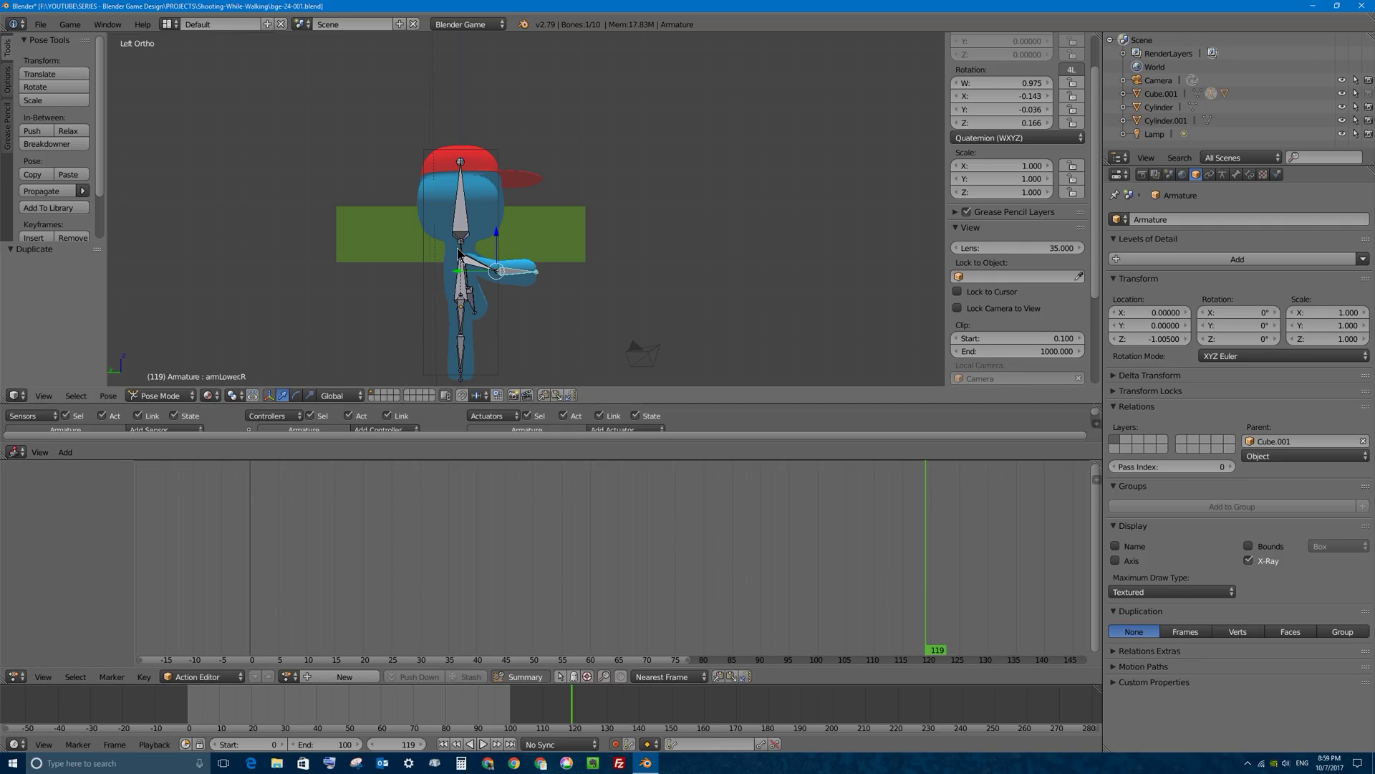
{"action": "key", "text": "ctrl+s"}
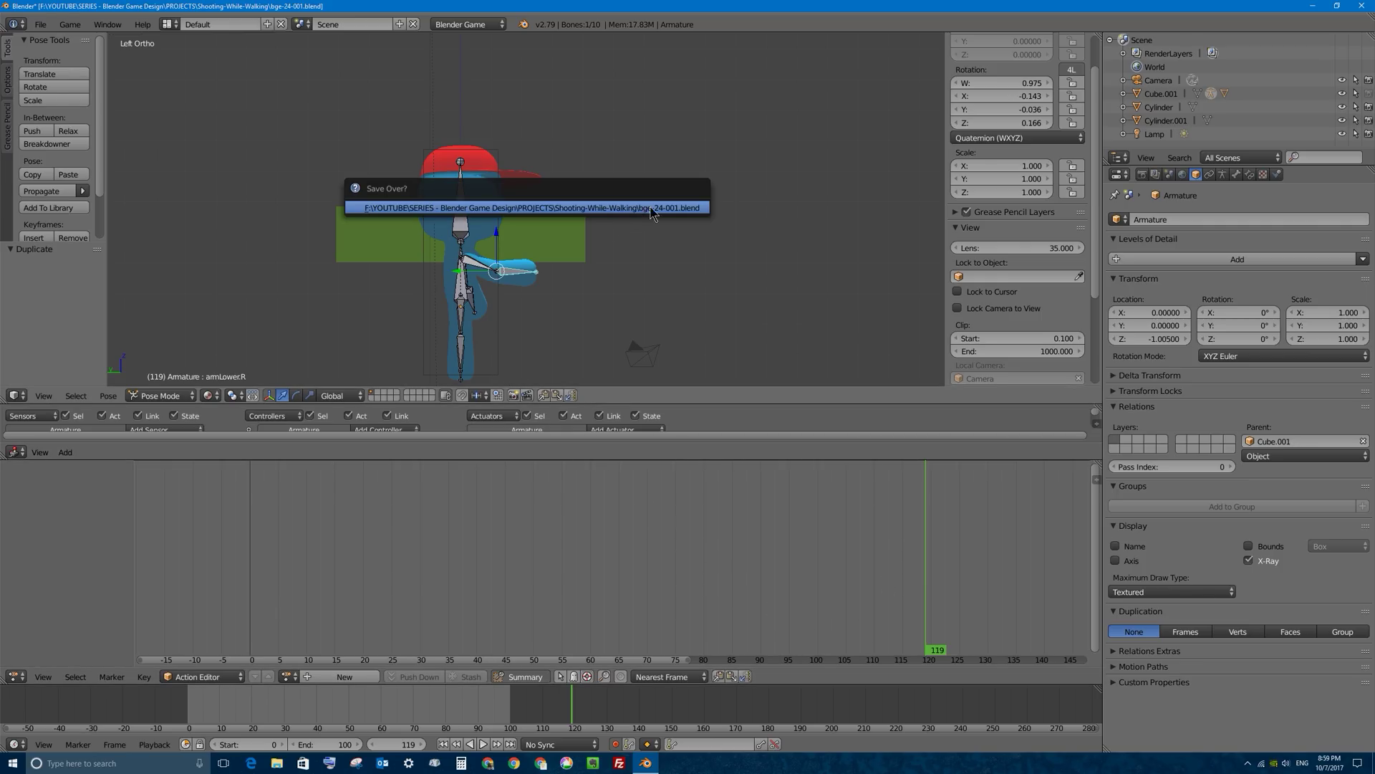
{"action": "left_click", "coordinate": [653, 210]}
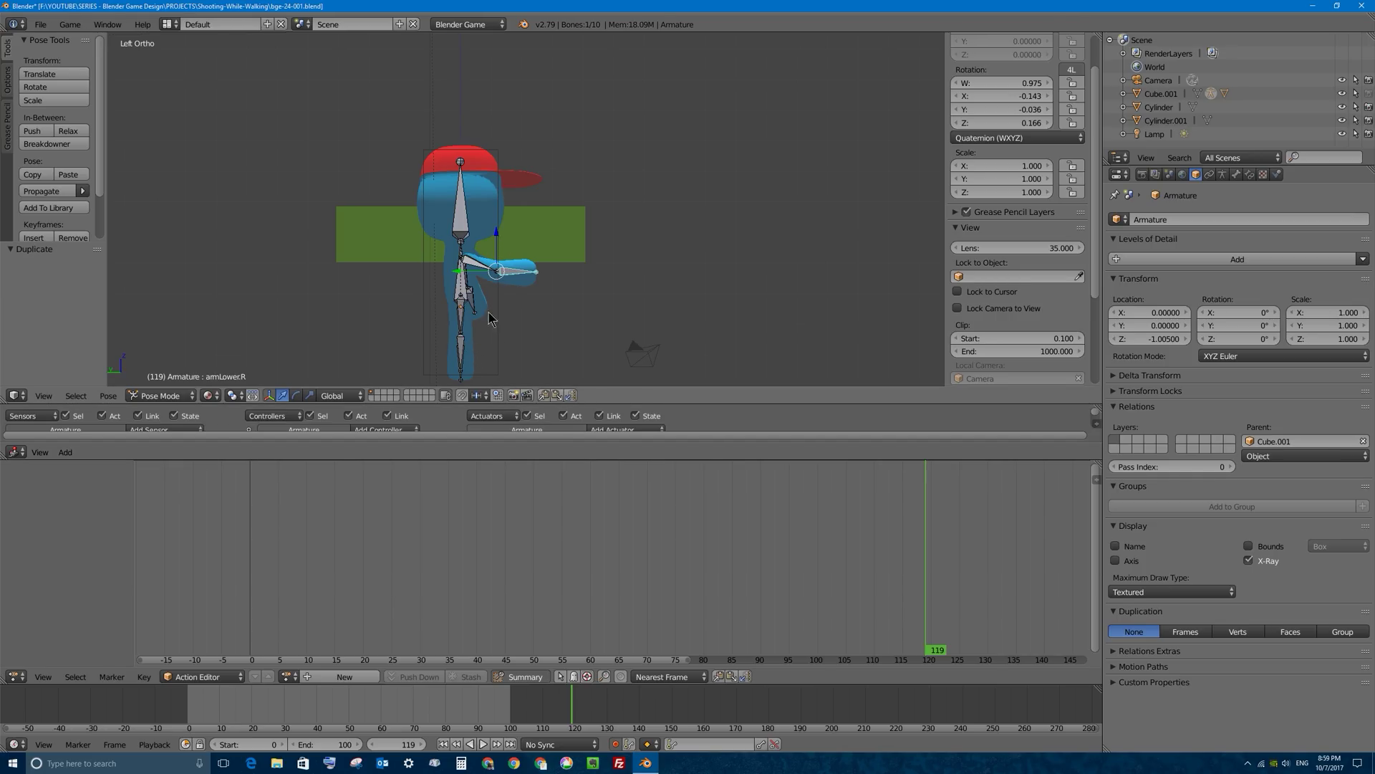
Enlarge the Logic Editor and add a Mouse sensor named Left to the armature
{"action": "left_click_drag", "start_coordinate": [460, 444], "coordinate": [454, 624]}
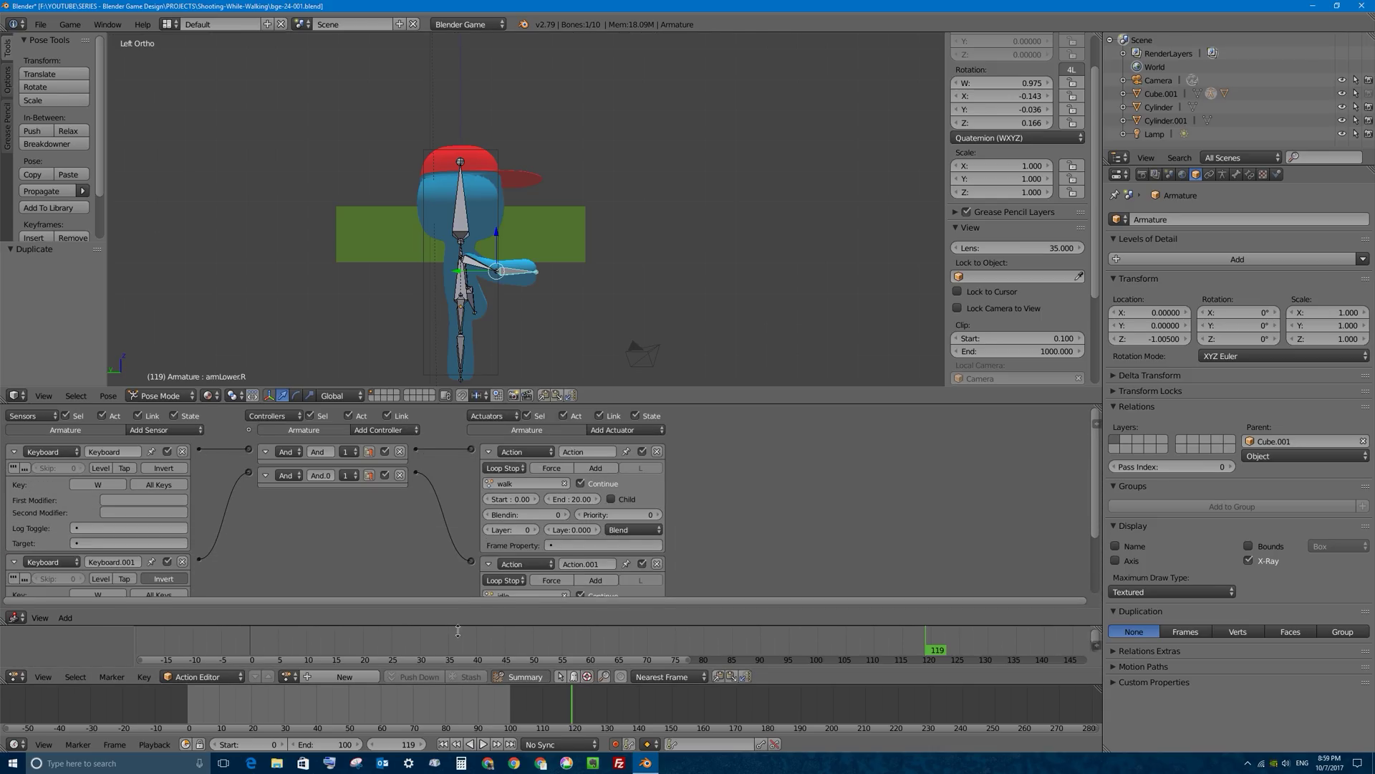
{"action": "left_click_drag", "start_coordinate": [520, 401], "coordinate": [520, 290]}
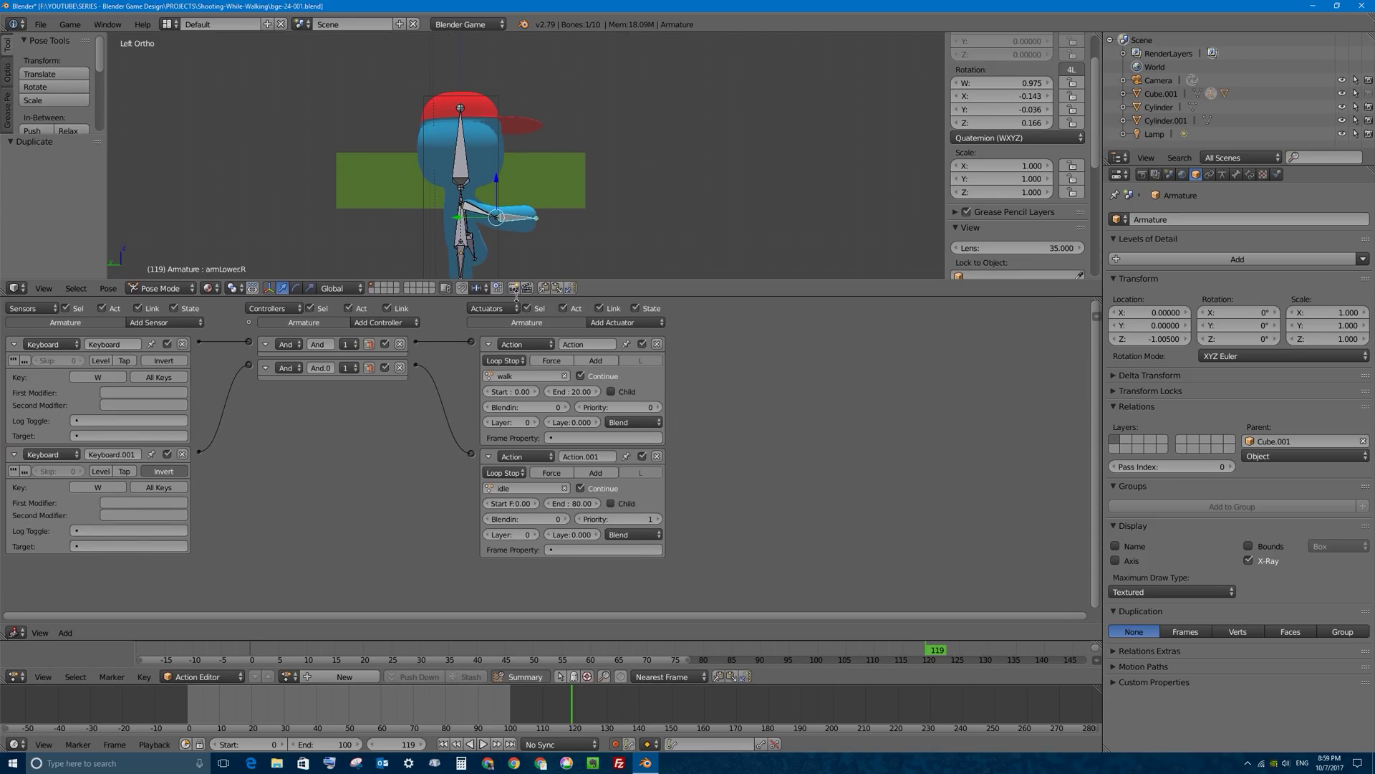
{"action": "left_click", "coordinate": [140, 324]}
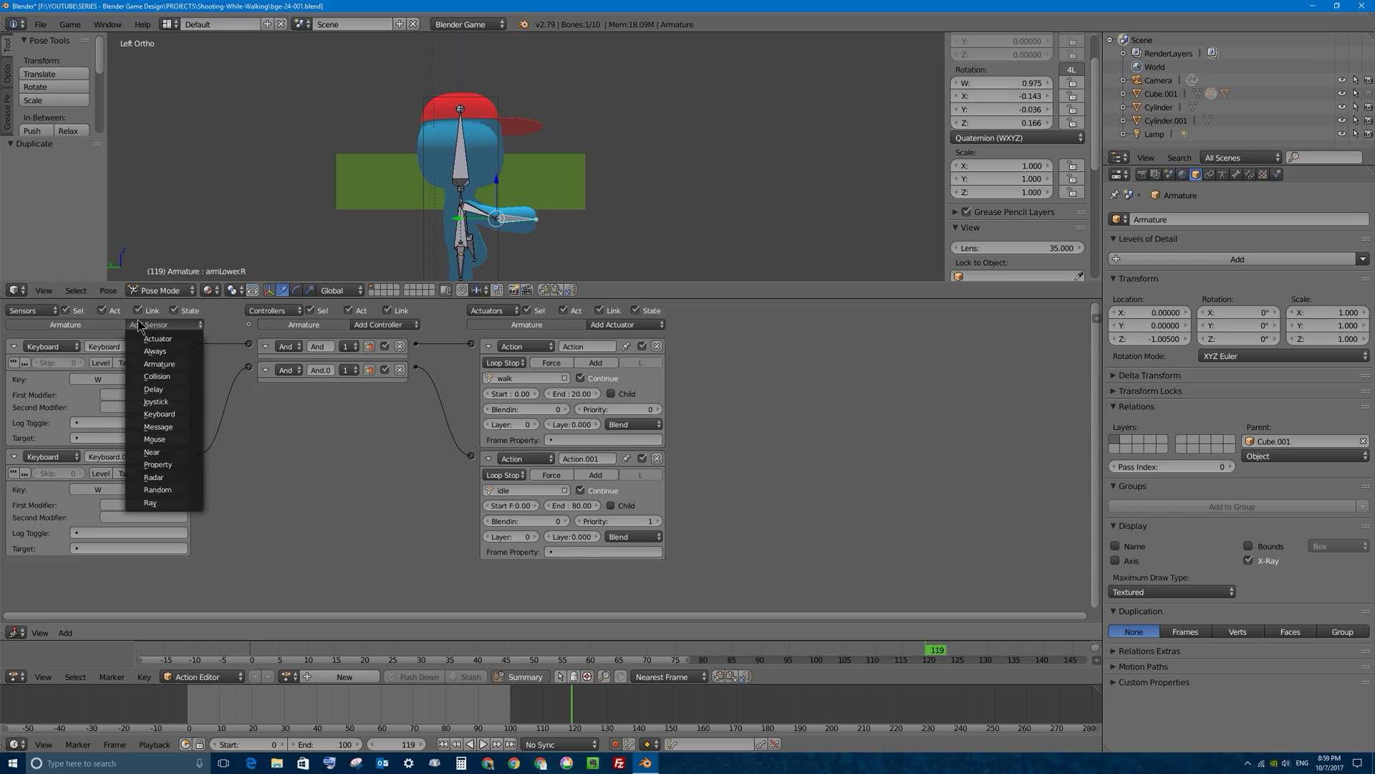
{"action": "left_click", "coordinate": [165, 439]}
{"action": "right_click", "coordinate": [234, 295]}
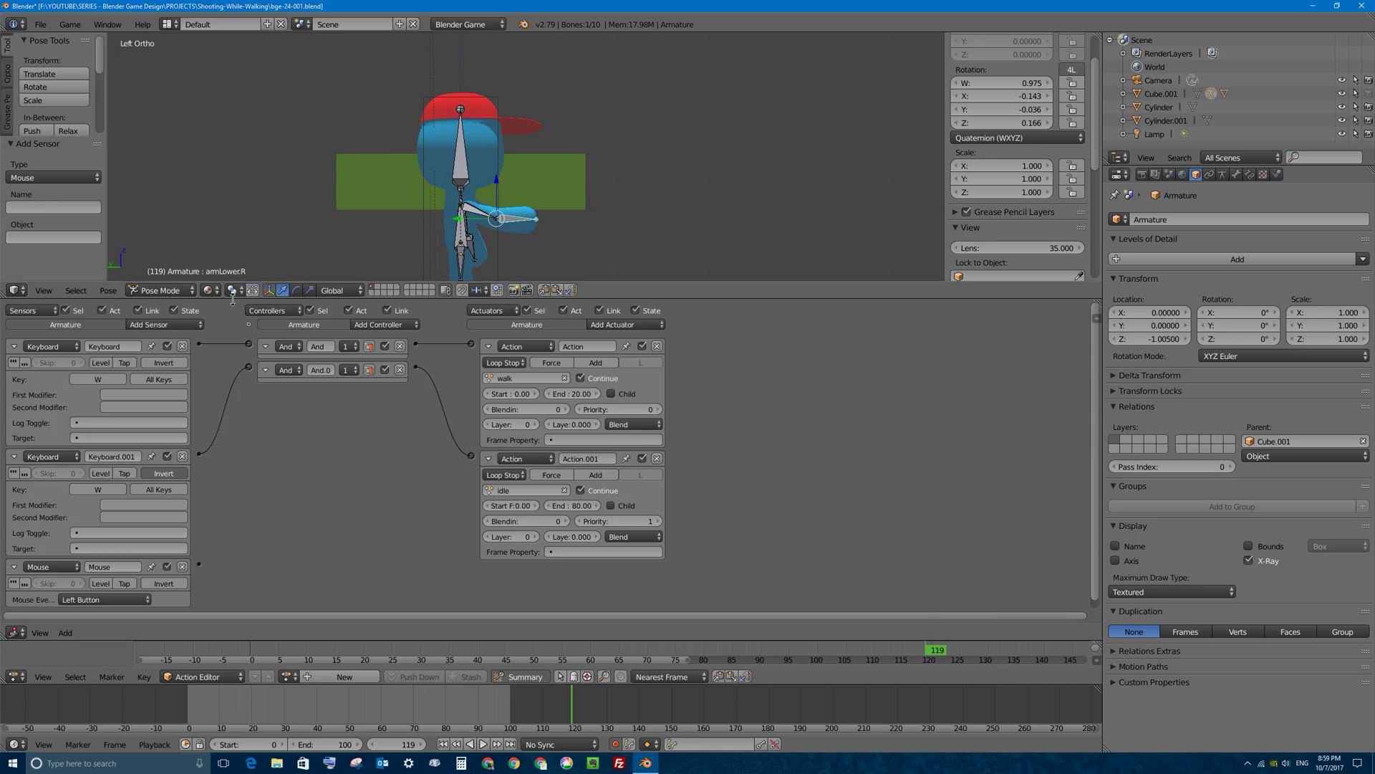
{"action": "left_click_drag", "start_coordinate": [231, 300], "coordinate": [223, 250]}
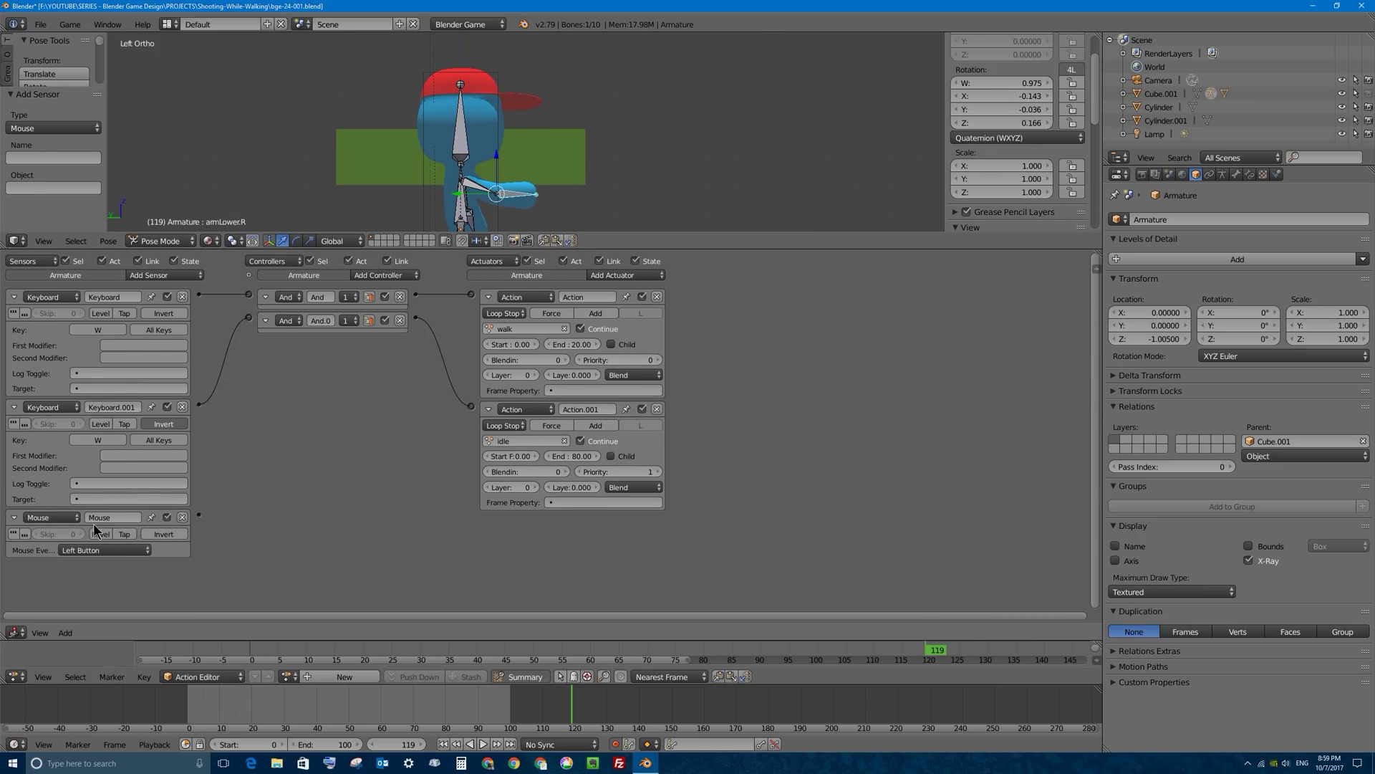
{"action": "type", "text": "Left"}
Add an Action actuator to the armature and link the Left mouse sensor to it through an And controller
{"action": "left_click", "coordinate": [624, 275]}
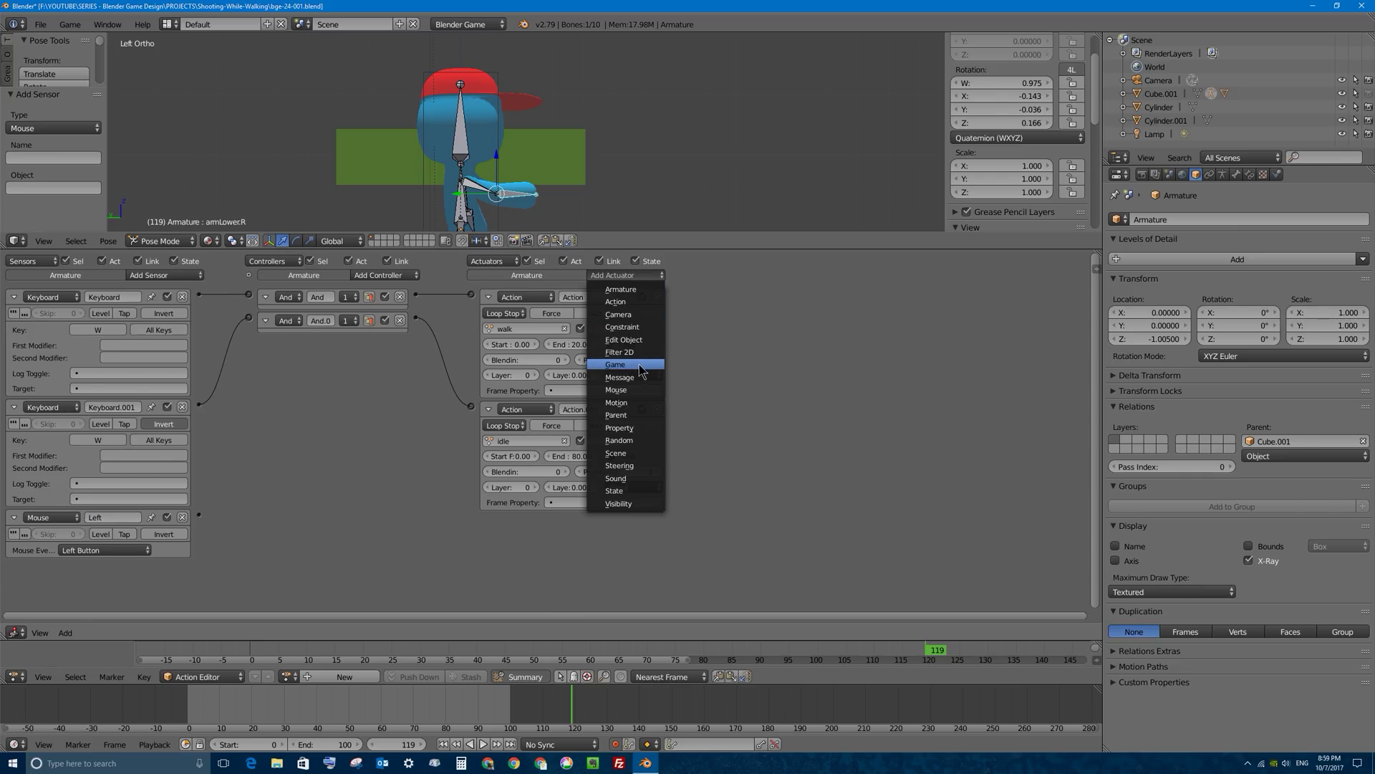
{"action": "left_click", "coordinate": [638, 308]}
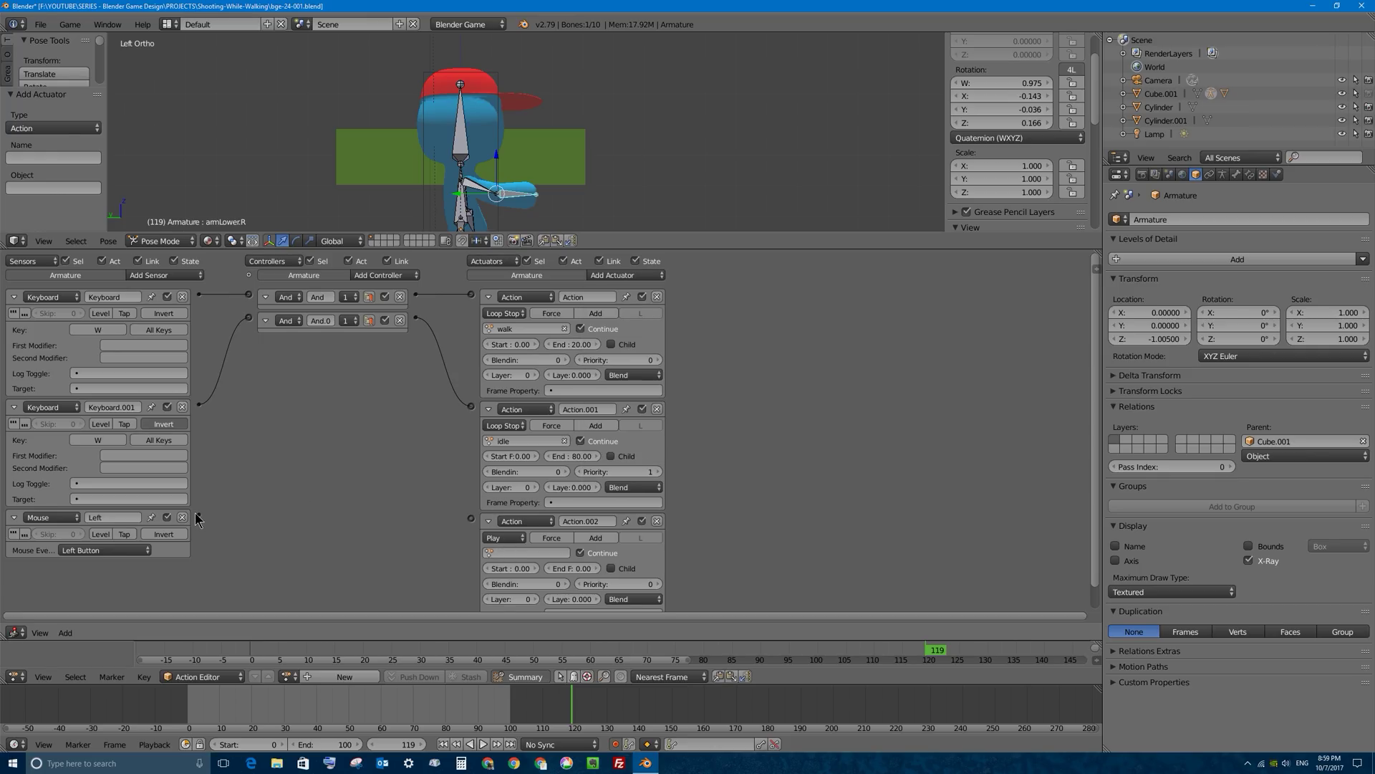
{"action": "left_click_drag", "start_coordinate": [199, 516], "coordinate": [471, 518]}
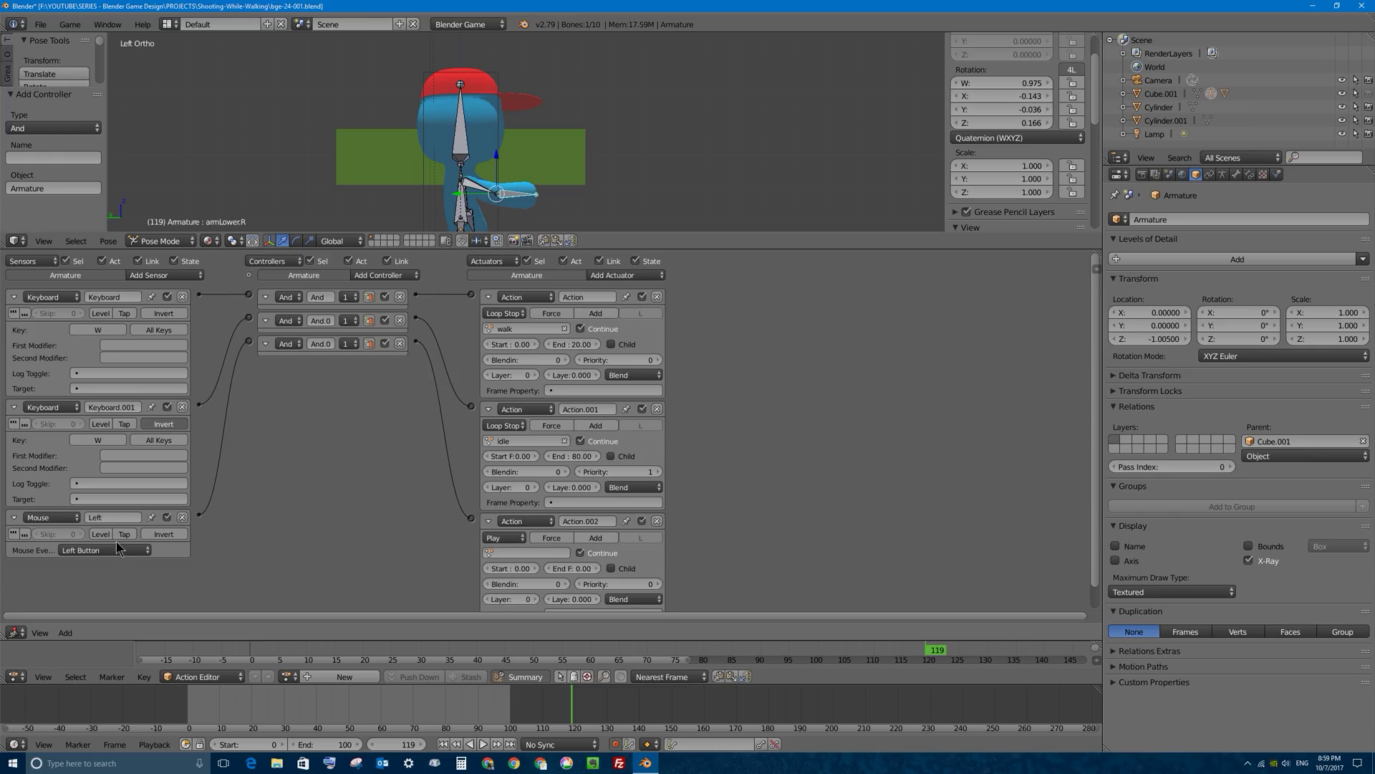
Assign the shoot action to the new Action actuator and set its end frame to 199
{"action": "left_click", "coordinate": [523, 553]}
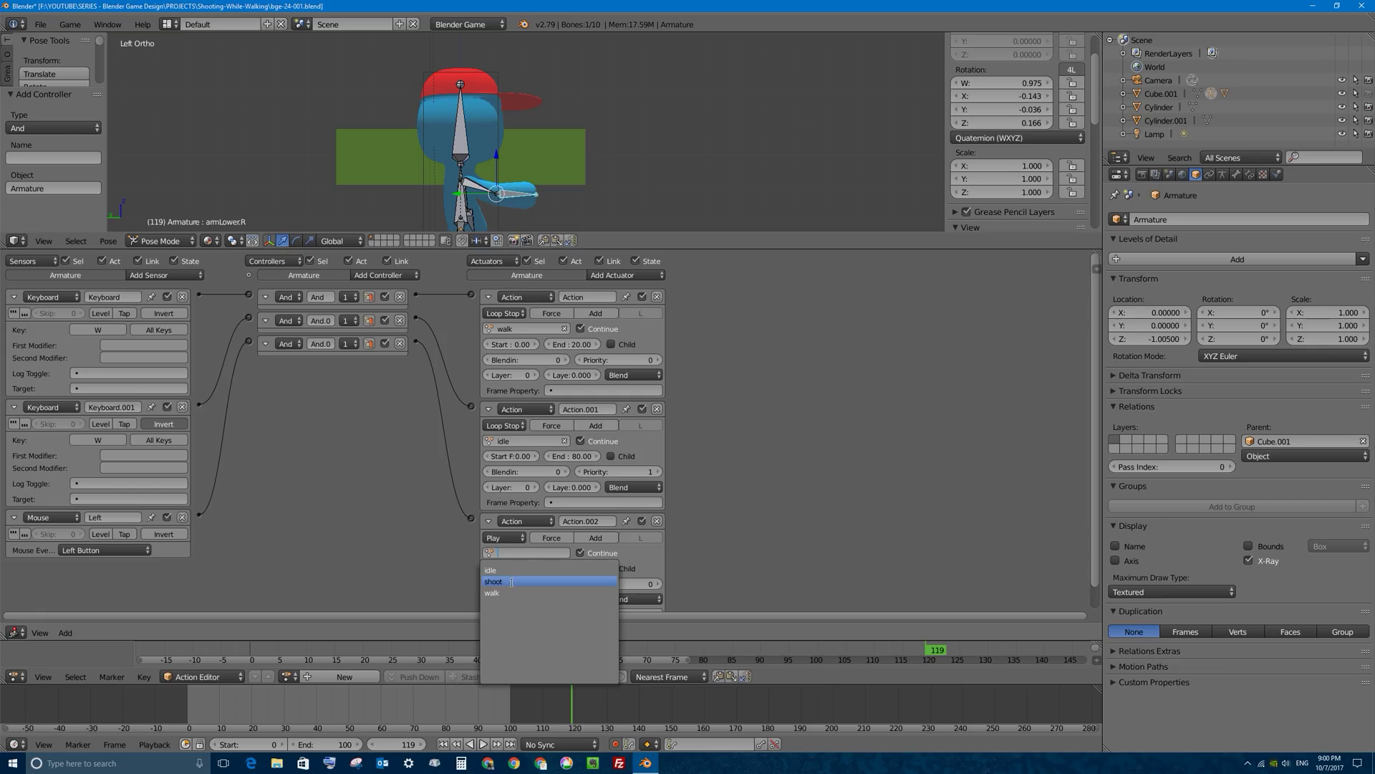
{"action": "left_click", "coordinate": [511, 582]}
{"action": "scroll", "coordinate": [657, 444], "scroll_direction": "down", "scroll_amount": 1}
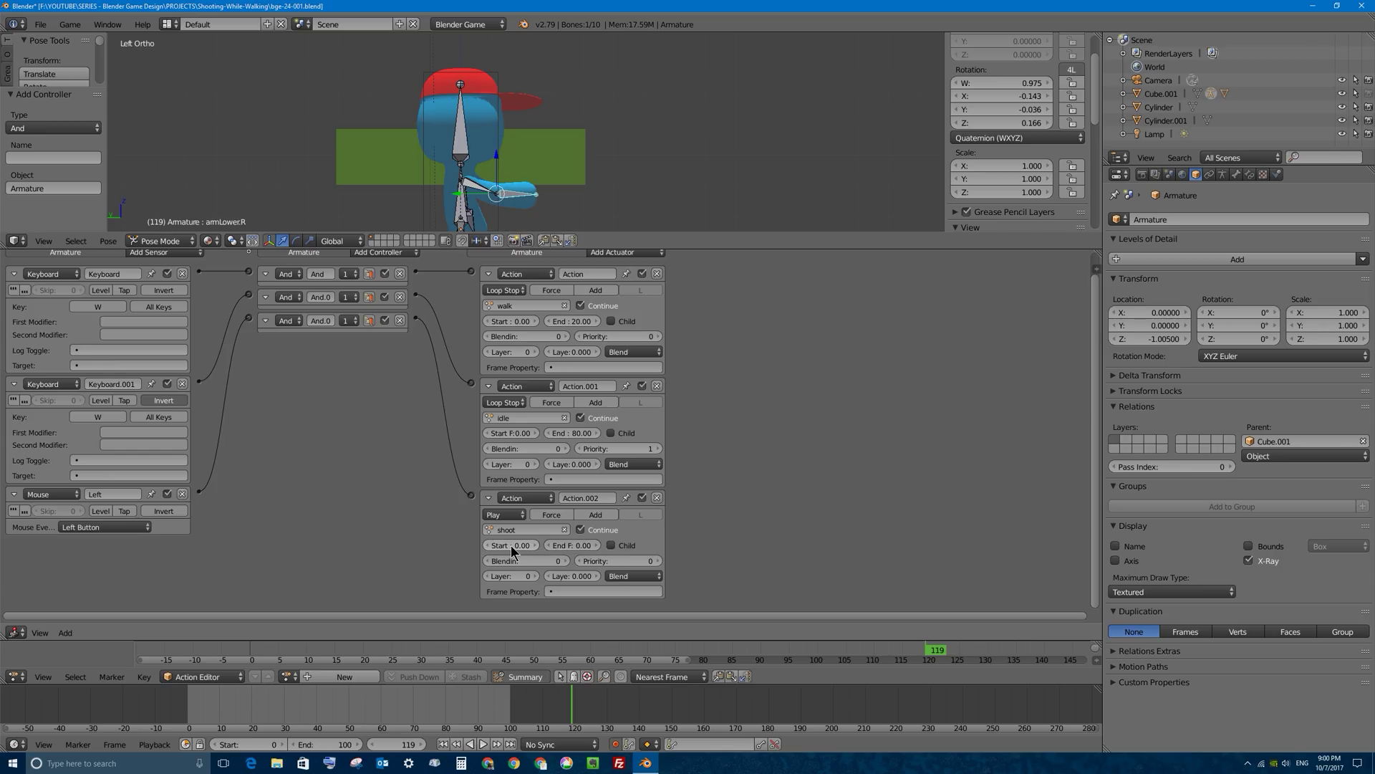
{"action": "left_click", "coordinate": [573, 545]}
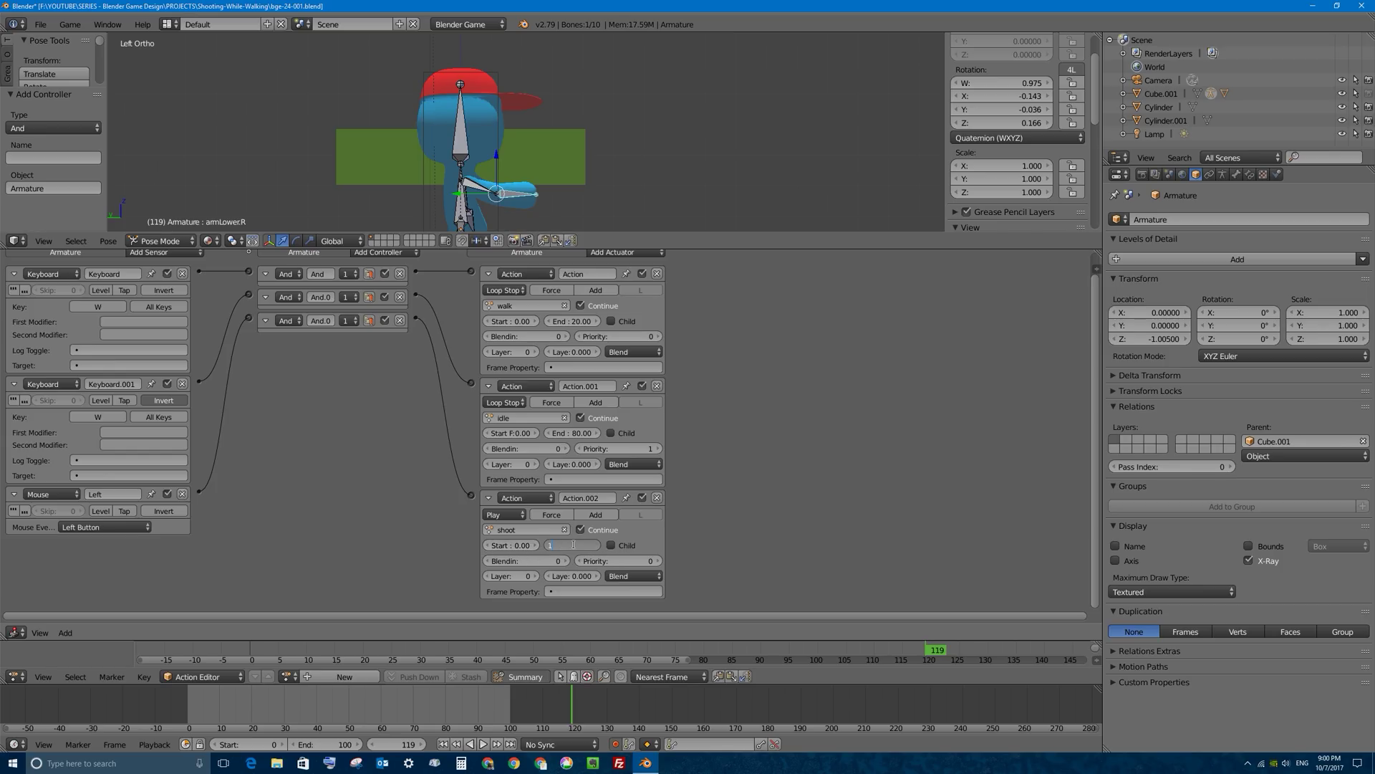
{"action": "type", "text": "199"}
{"action": "key", "text": "Return"}
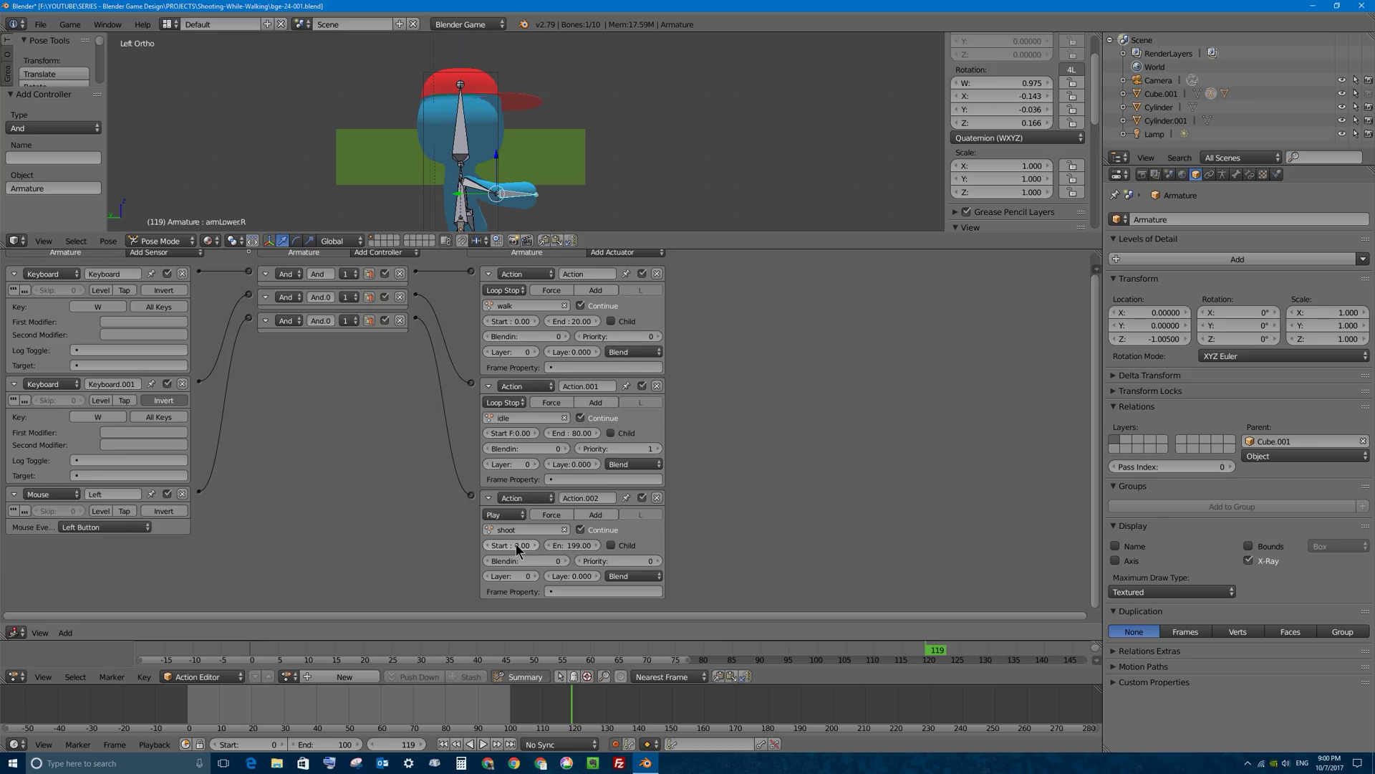
{"action": "scroll", "coordinate": [517, 550], "scroll_direction": "up", "scroll_amount": 4}
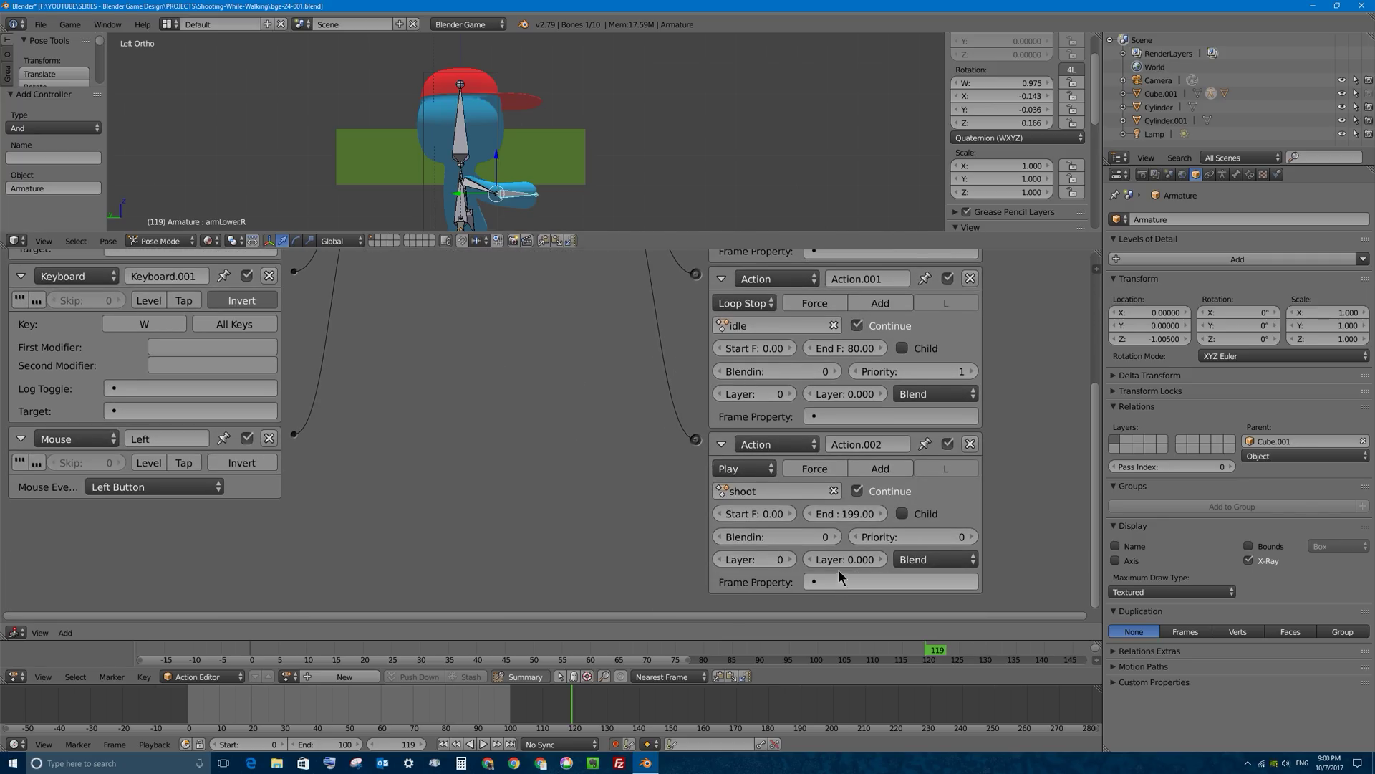
{"action": "scroll", "coordinate": [797, 531], "scroll_direction": "down", "scroll_amount": 2}
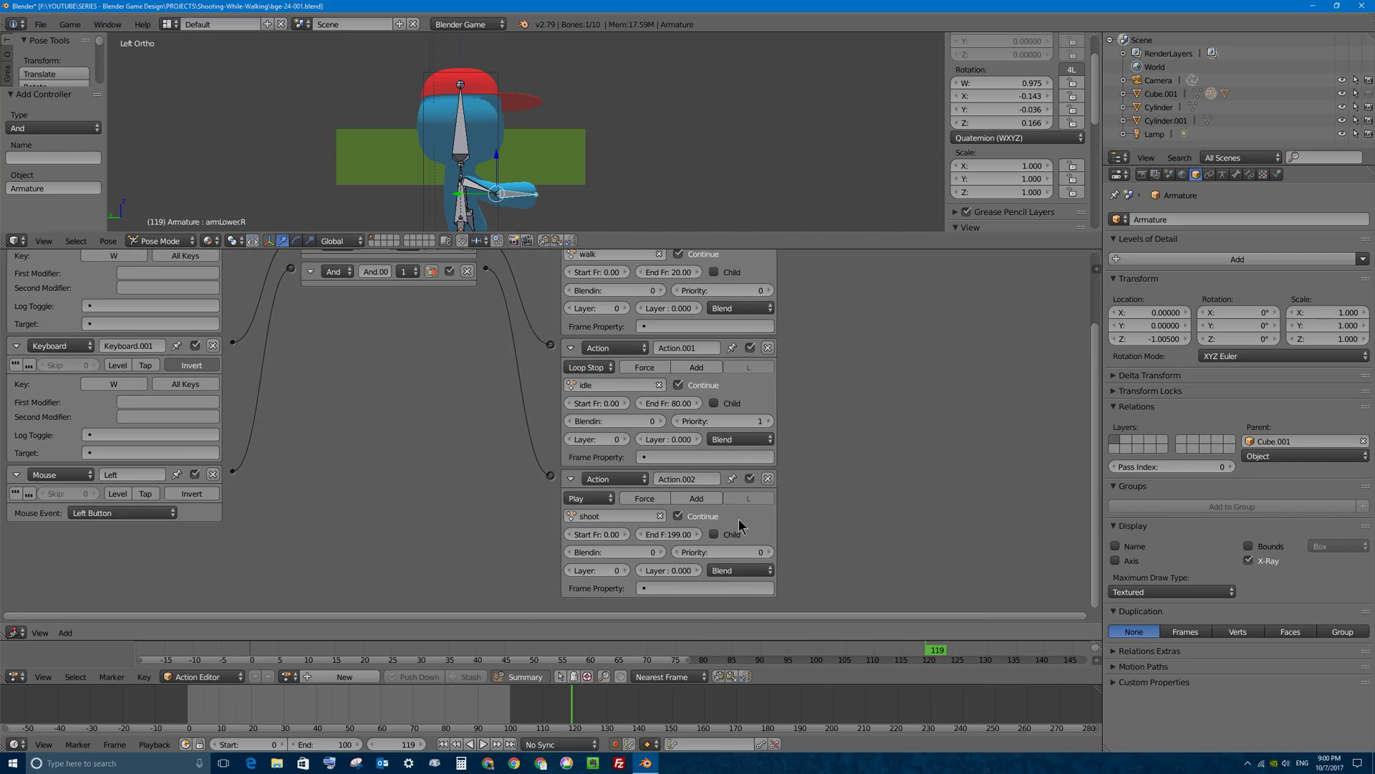
Set the shoot Action actuator's play type to Loop Stop
{"action": "scroll", "coordinate": [740, 526], "scroll_direction": "down", "scroll_amount": 1}
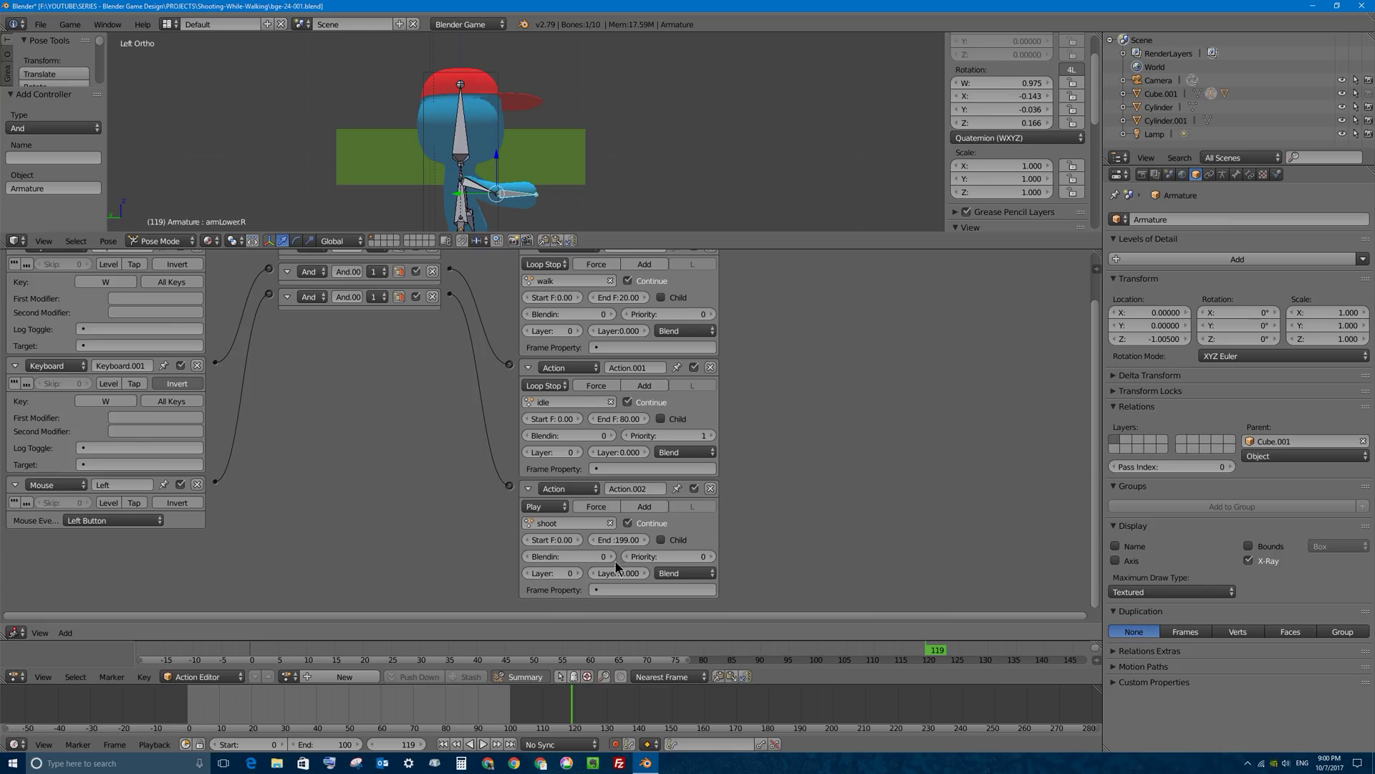
{"action": "left_click", "coordinate": [550, 507]}
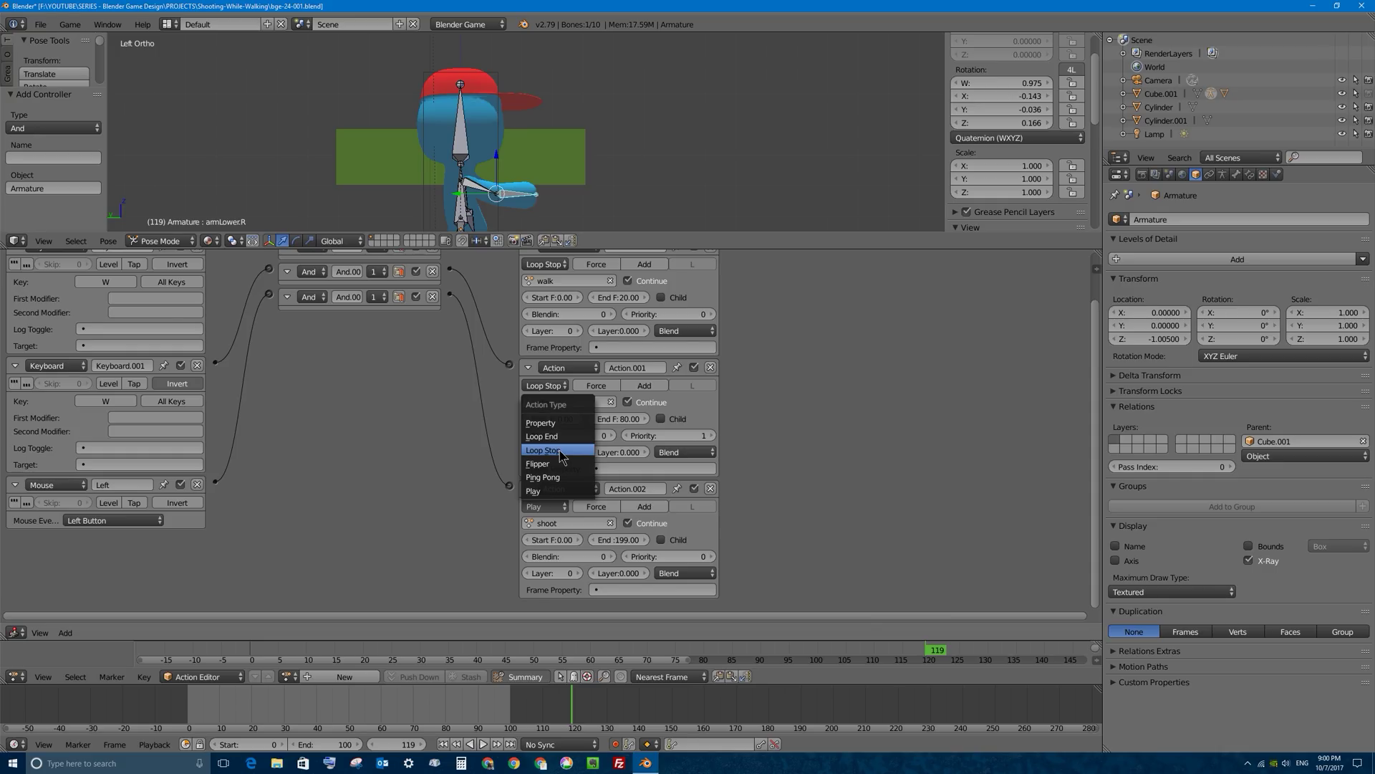
{"action": "left_click", "coordinate": [560, 451]}
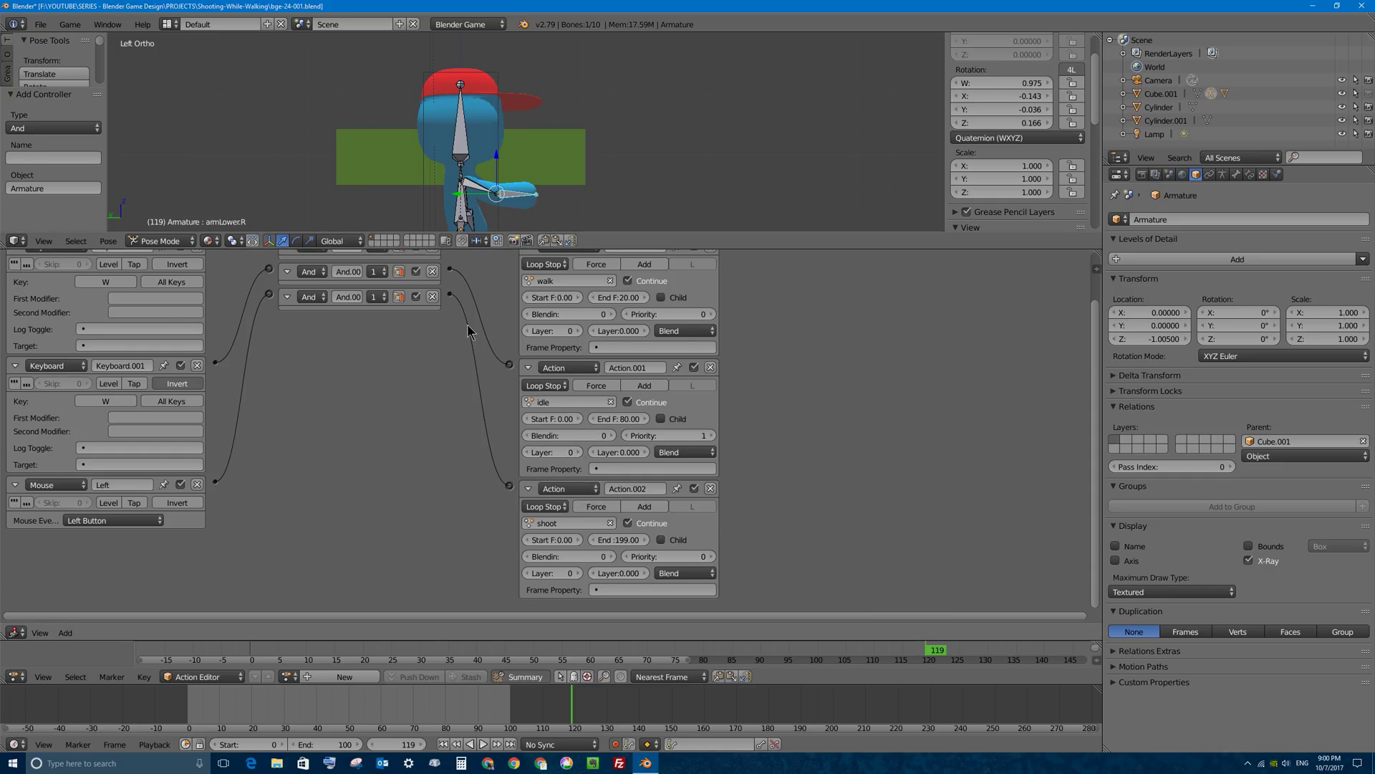
{"action": "left_click", "coordinate": [551, 507]}
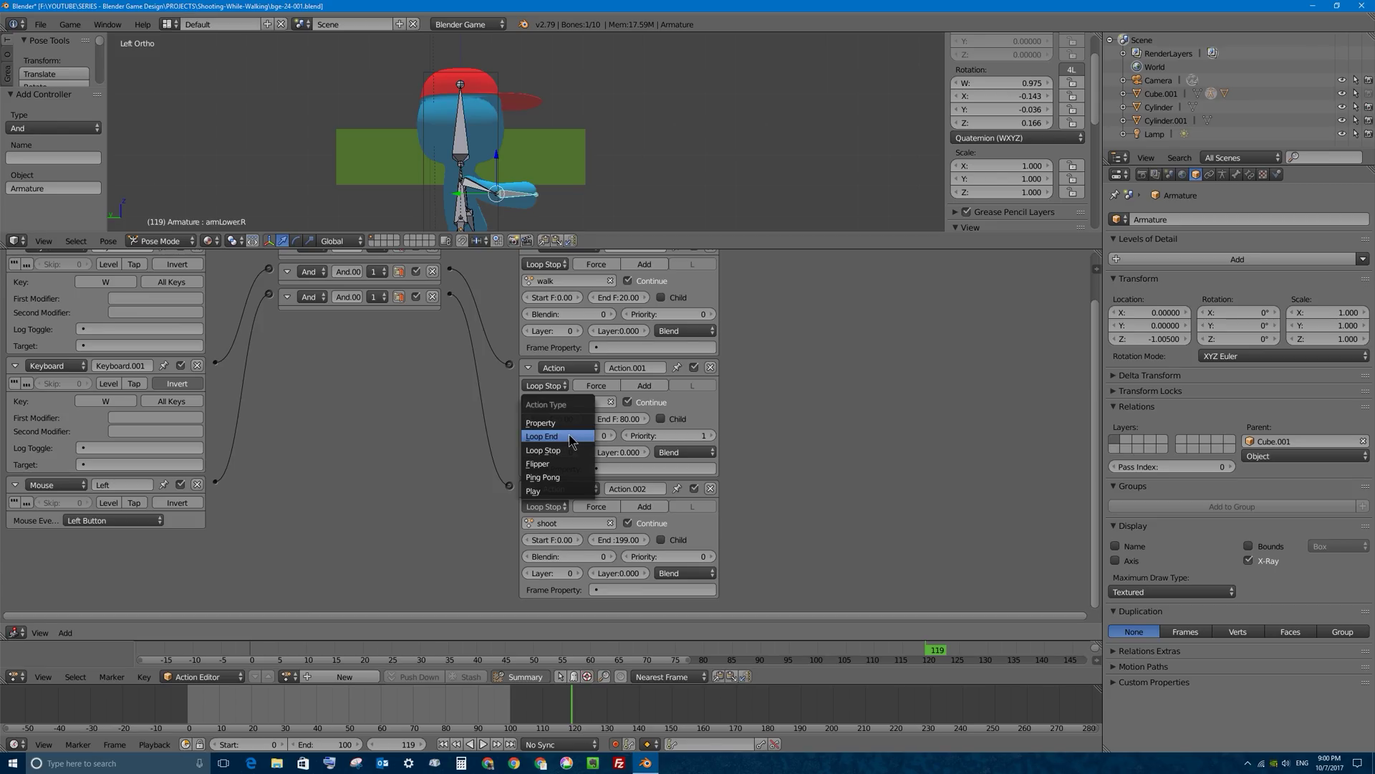
{"action": "left_click", "coordinate": [545, 451]}
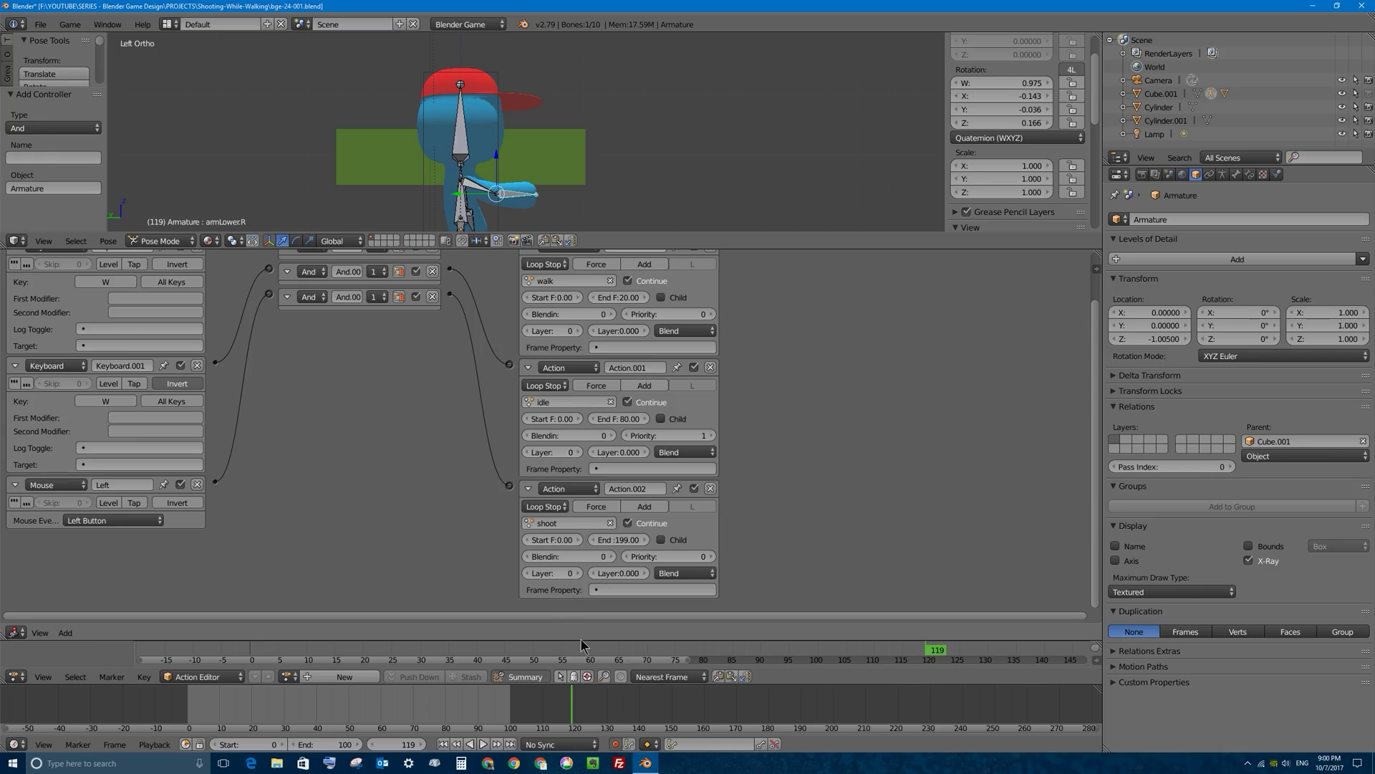
Enlarge the 3D view, select the small upper cylinder, and play-test the character's walking and shooting in the game engine
{"action": "left_click_drag", "start_coordinate": [460, 249], "coordinate": [473, 482]}
{"action": "scroll", "coordinate": [489, 279], "scroll_direction": "down", "scroll_amount": 6}
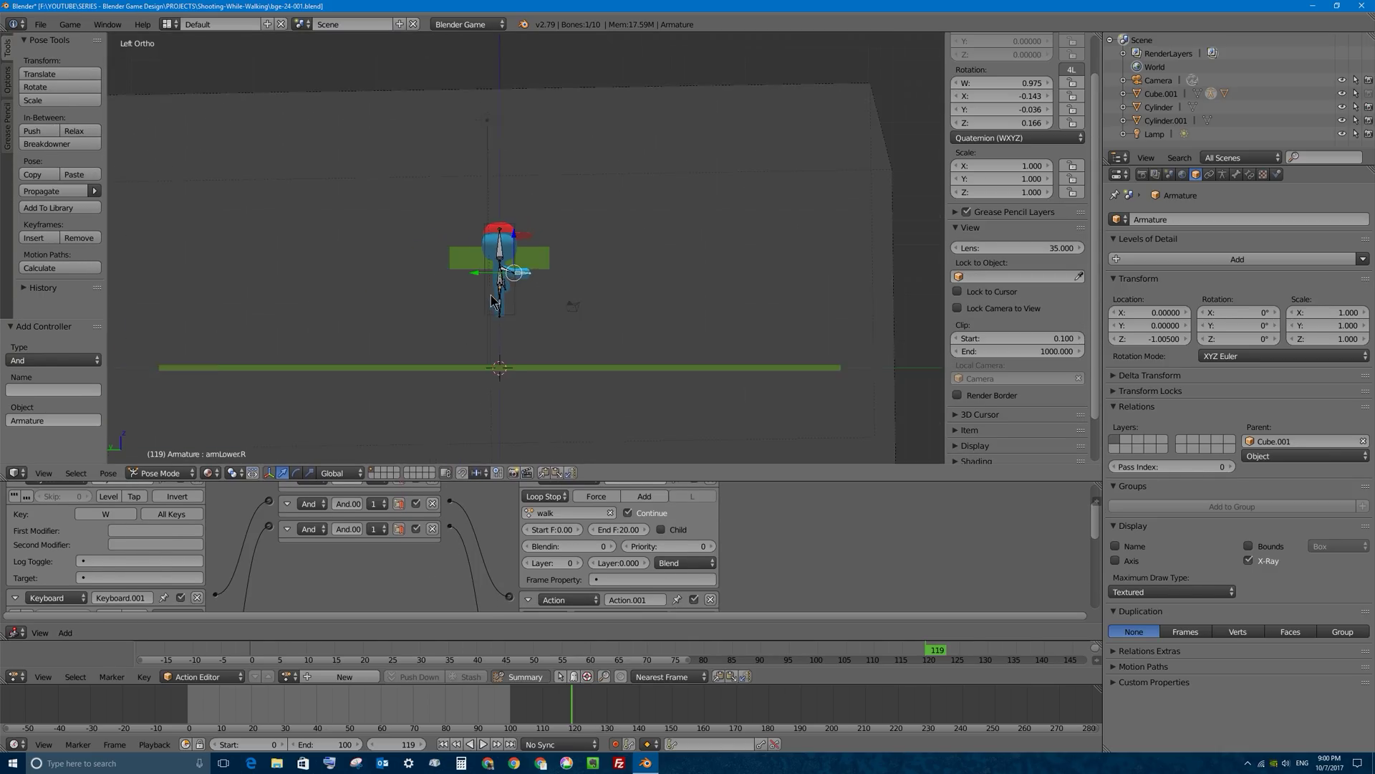
{"action": "middle_click_drag", "start_coordinate": [490, 279], "coordinate": [473, 303]}
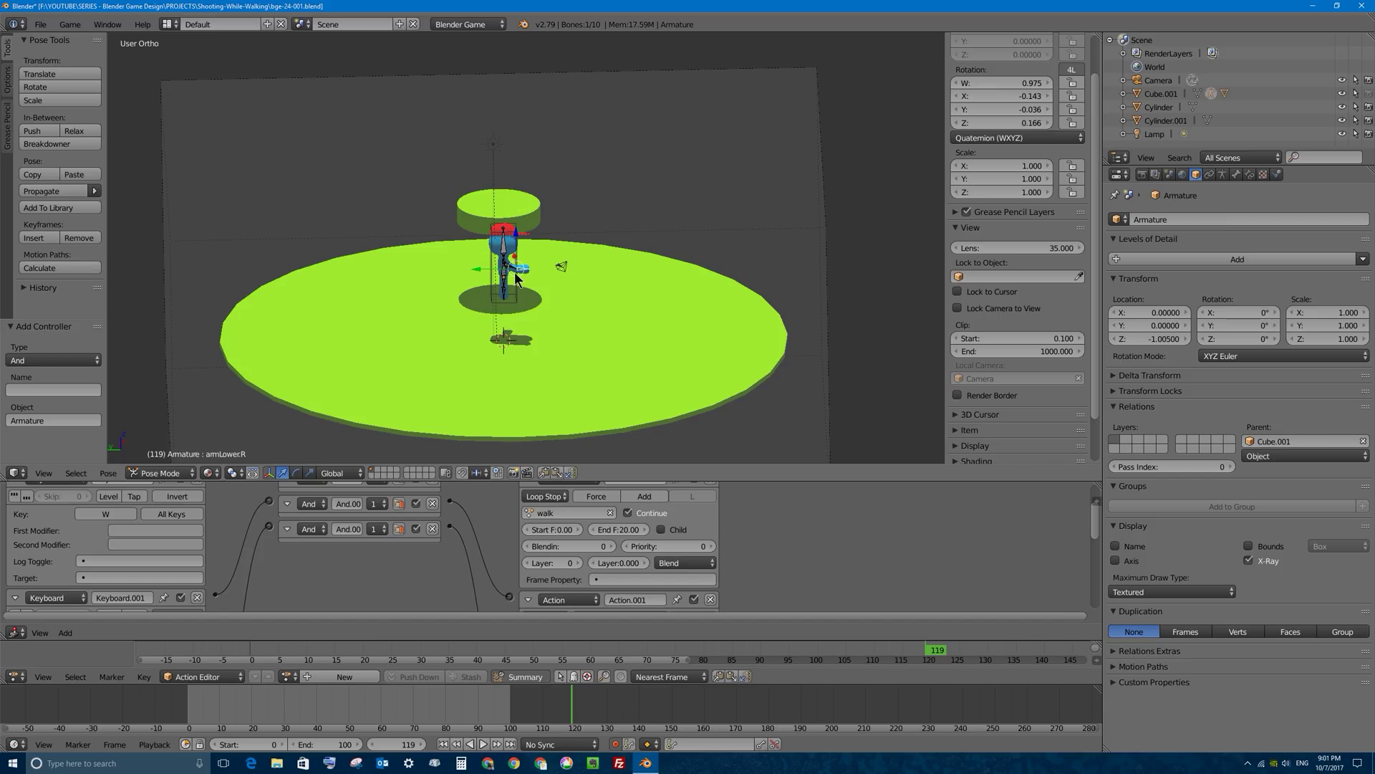
{"action": "right_click", "coordinate": [530, 215]}
{"action": "key", "text": "p"}
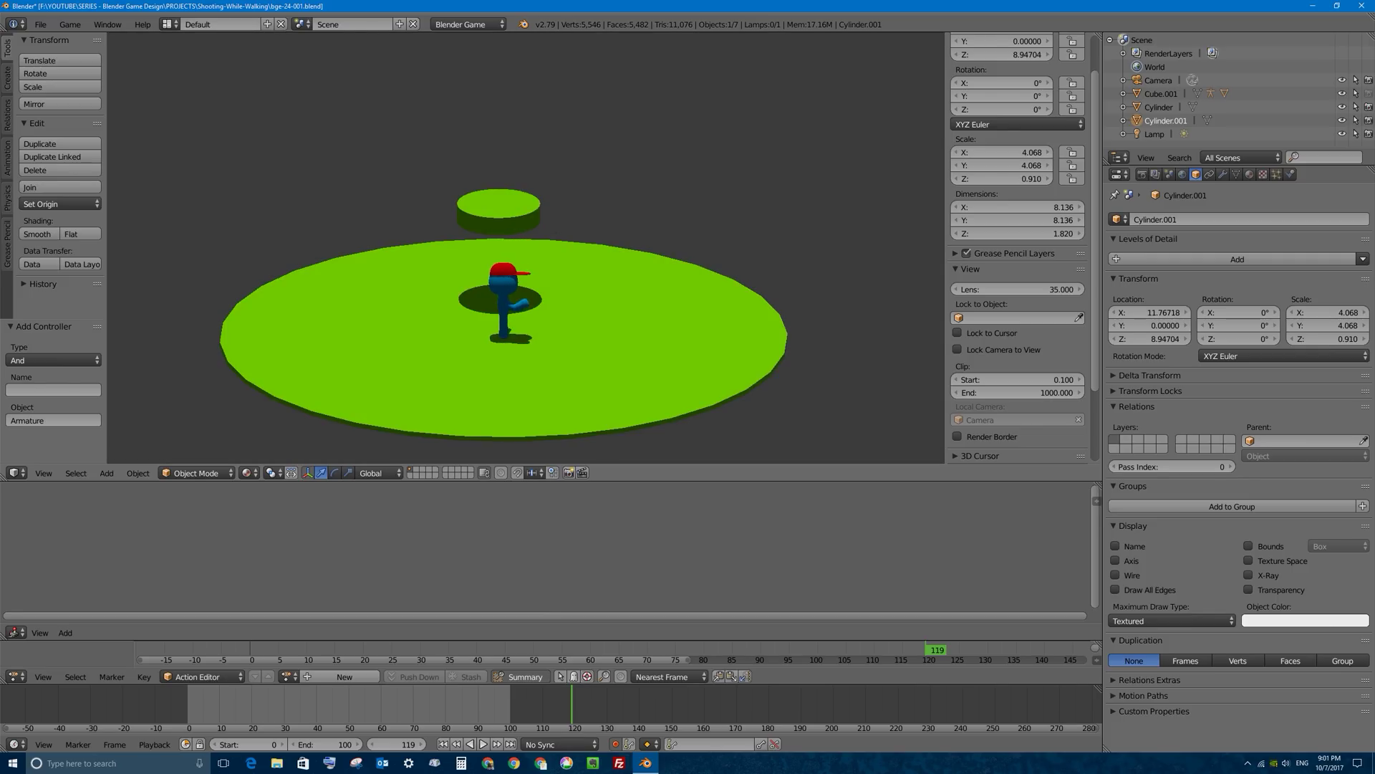
{"action": "key", "text": "Up"}
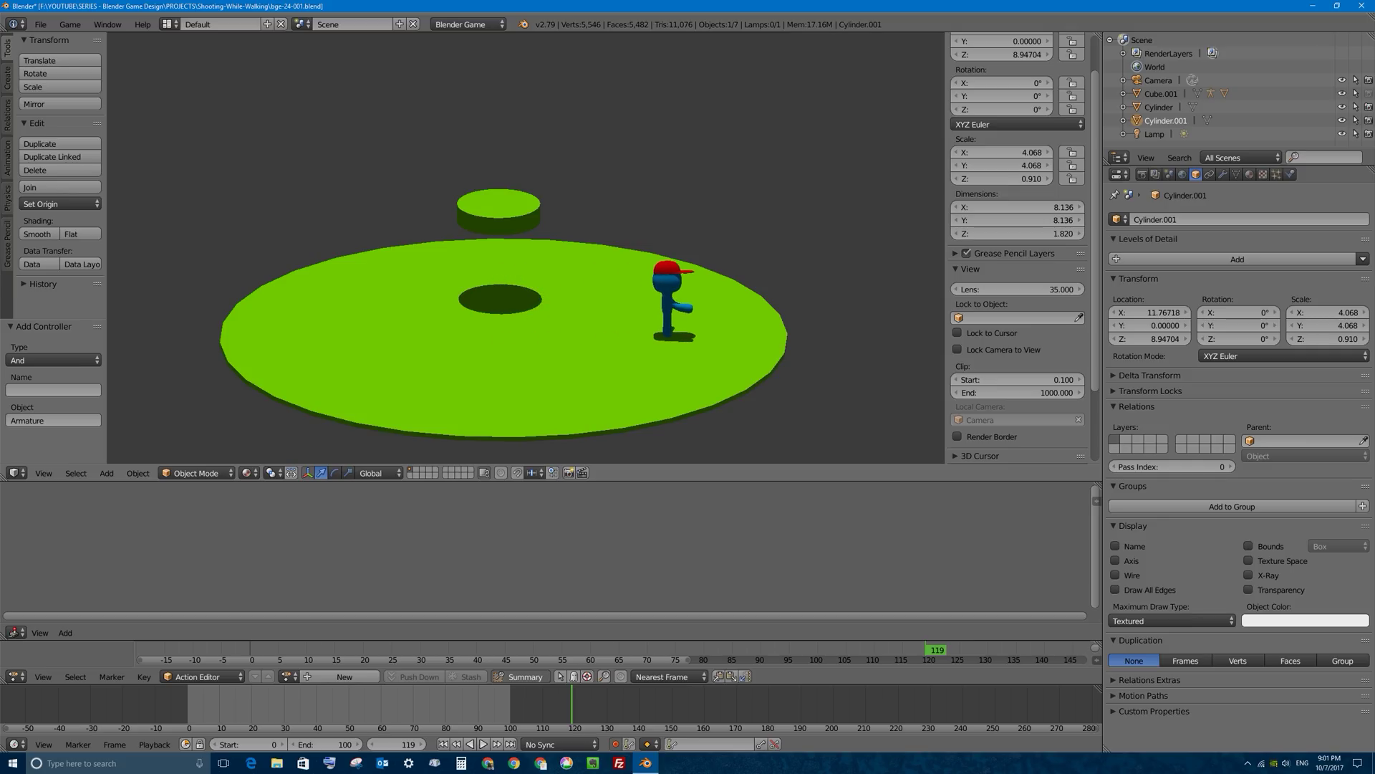
{"action": "key", "text": "Left"}
{"action": "key", "text": "Up"}
{"action": "key", "text": "Left"}
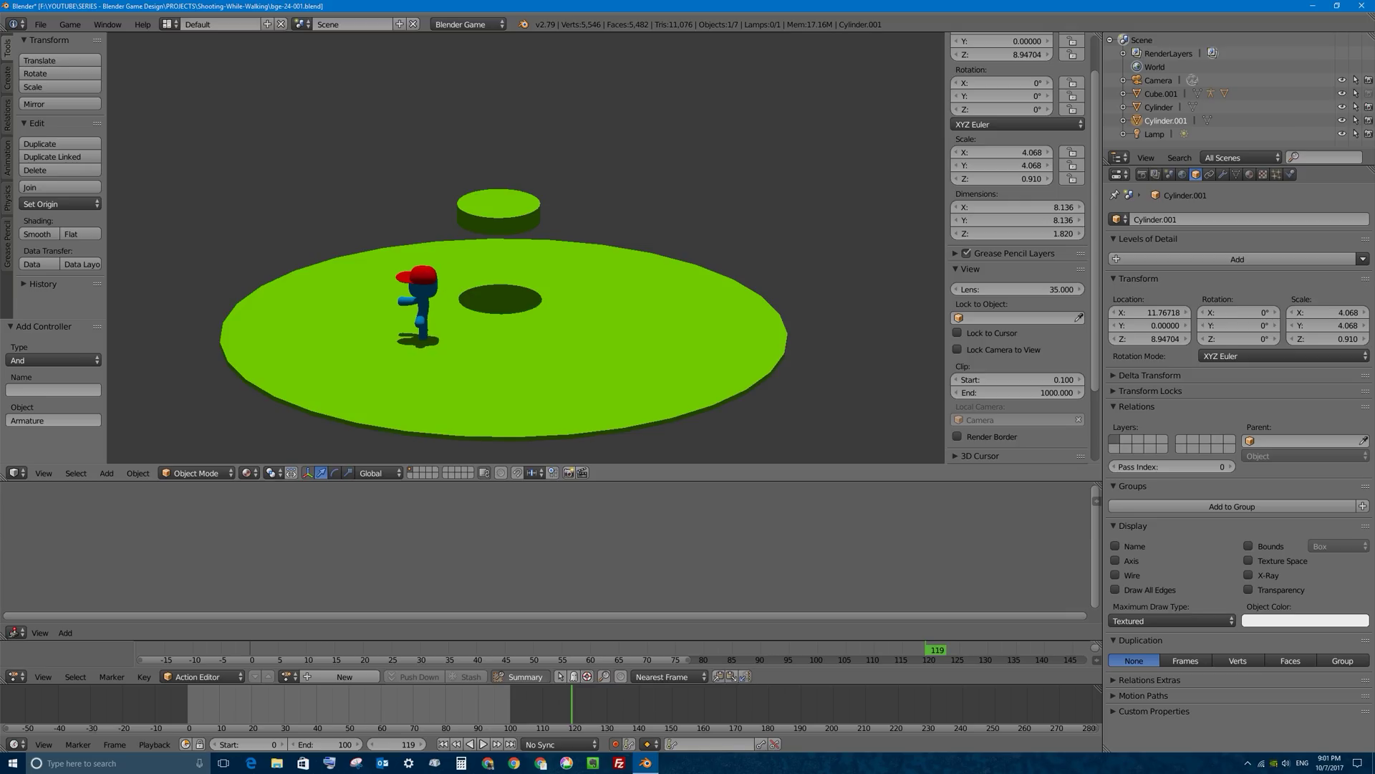
{"action": "key", "text": "Escape"}
Run the game again and walk the character around the green disc while triggering the shoot action, and end the test
{"action": "key", "text": "p"}
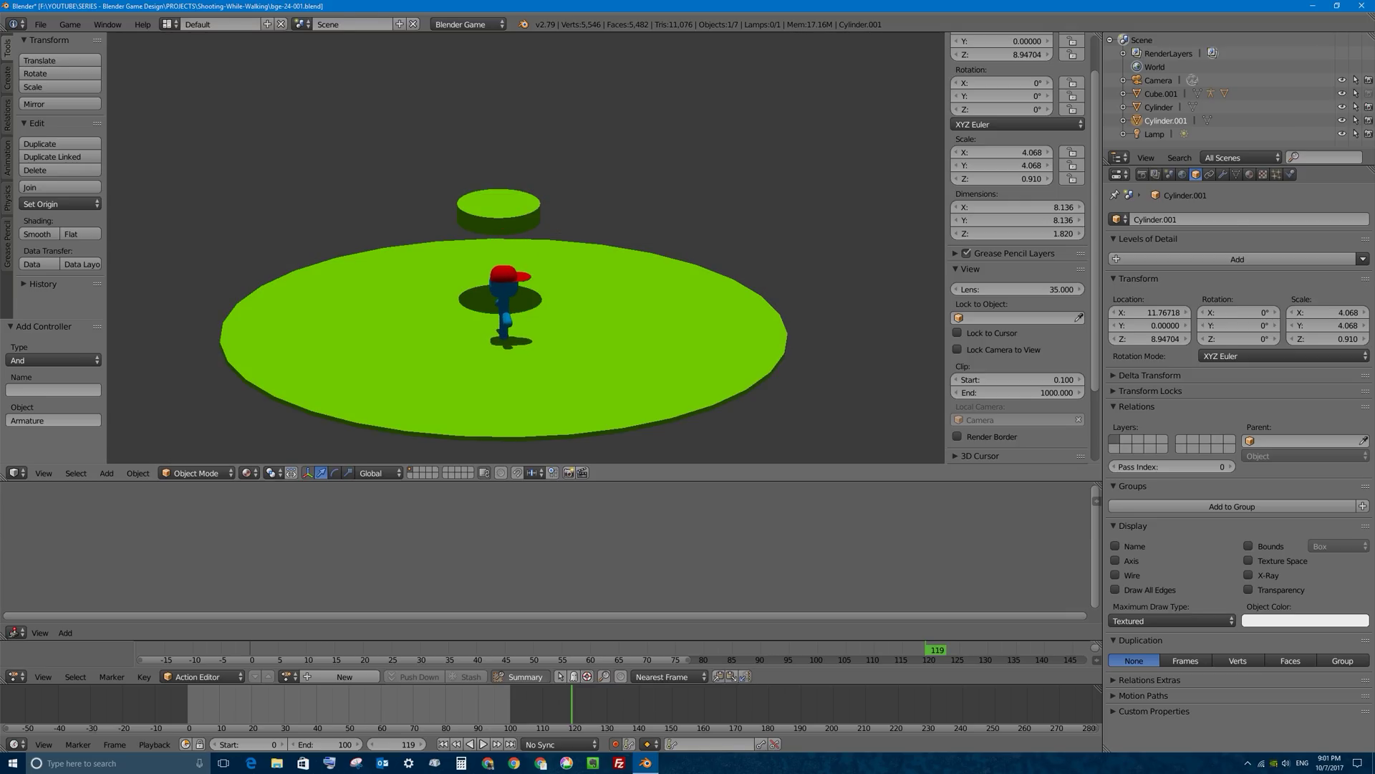
{"action": "key", "text": "Right"}
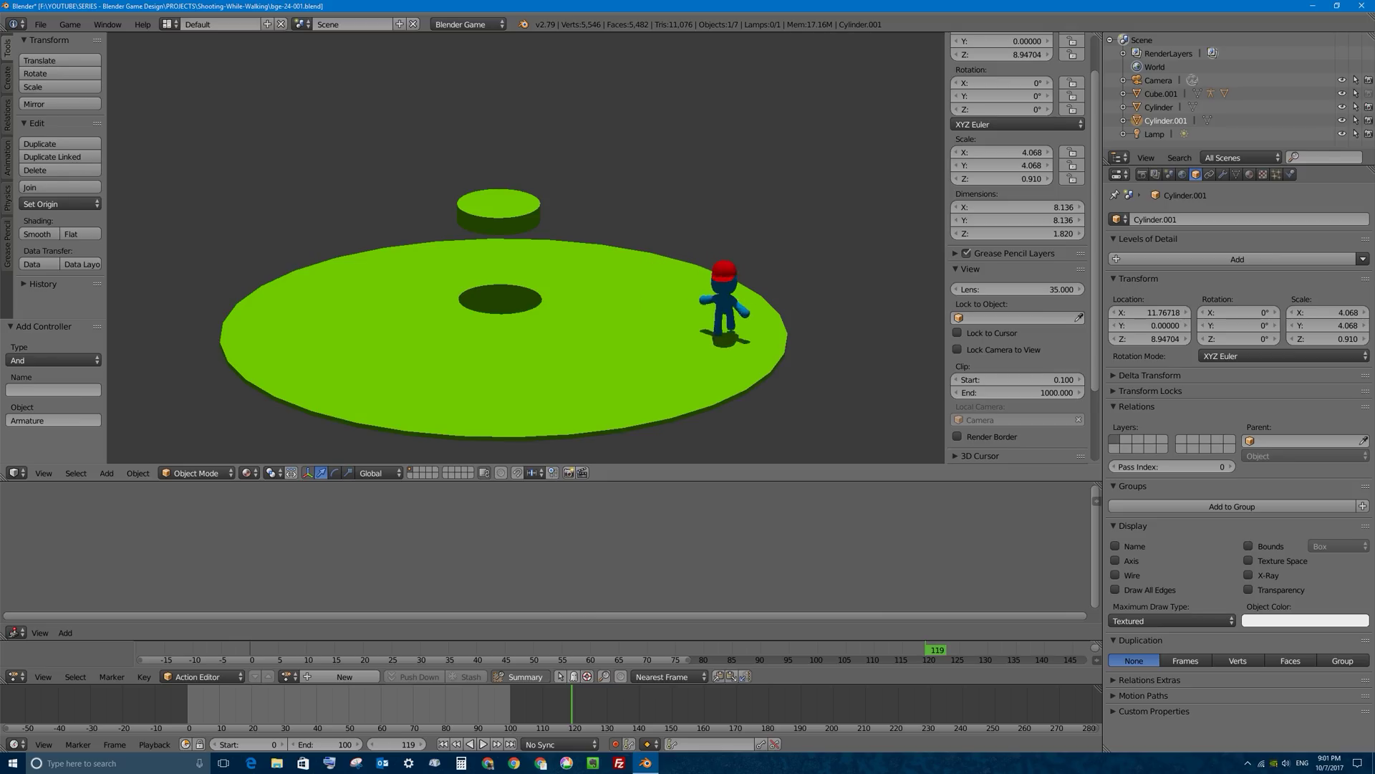
{"action": "key", "text": "Left"}
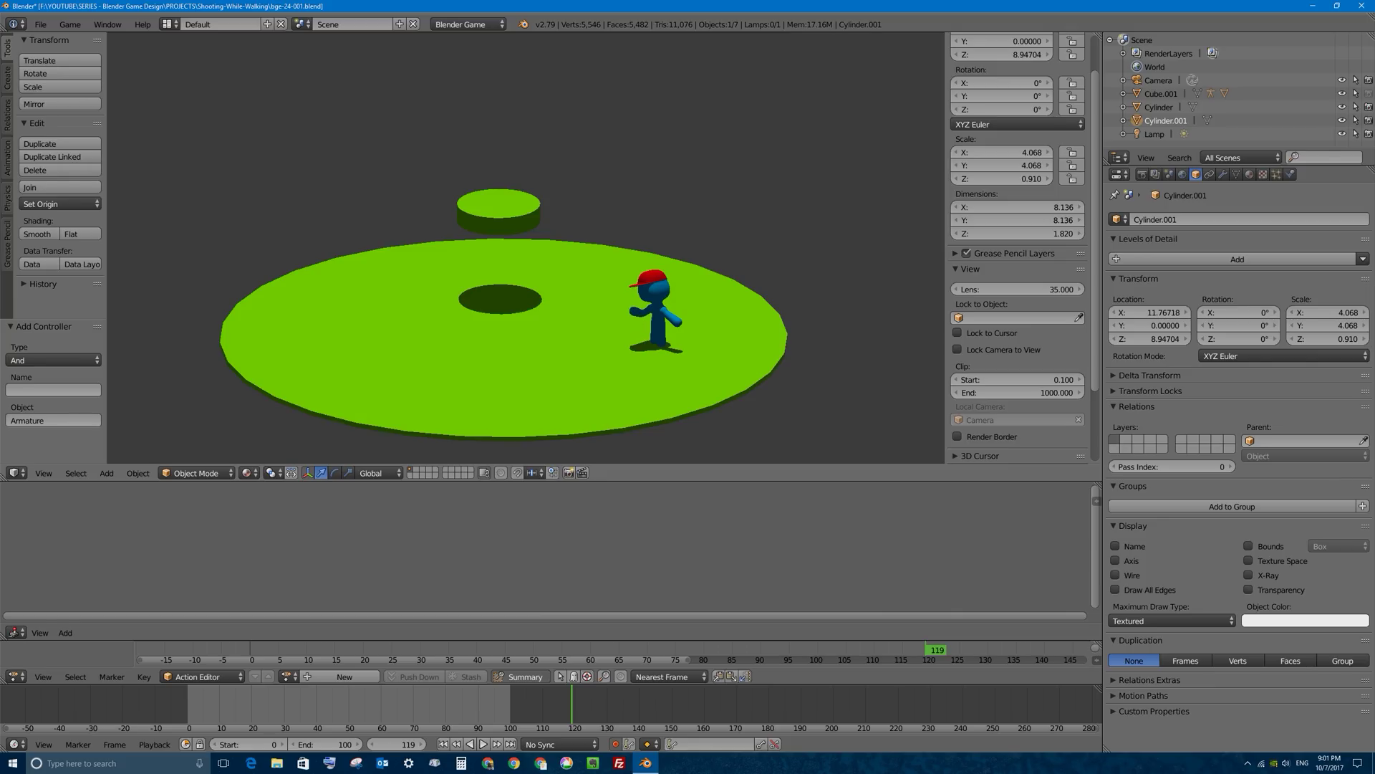
{"action": "key", "text": "Up"}
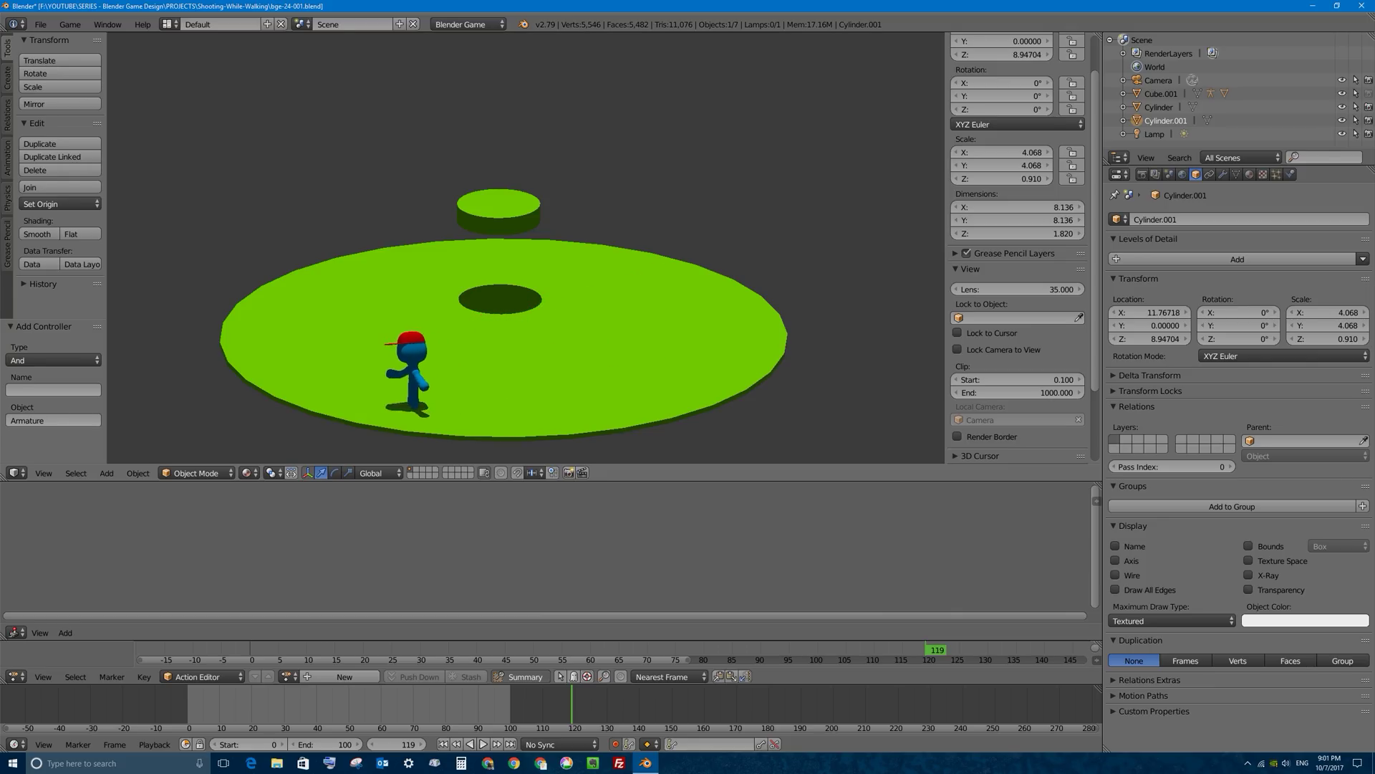
{"action": "key", "text": "Escape"}
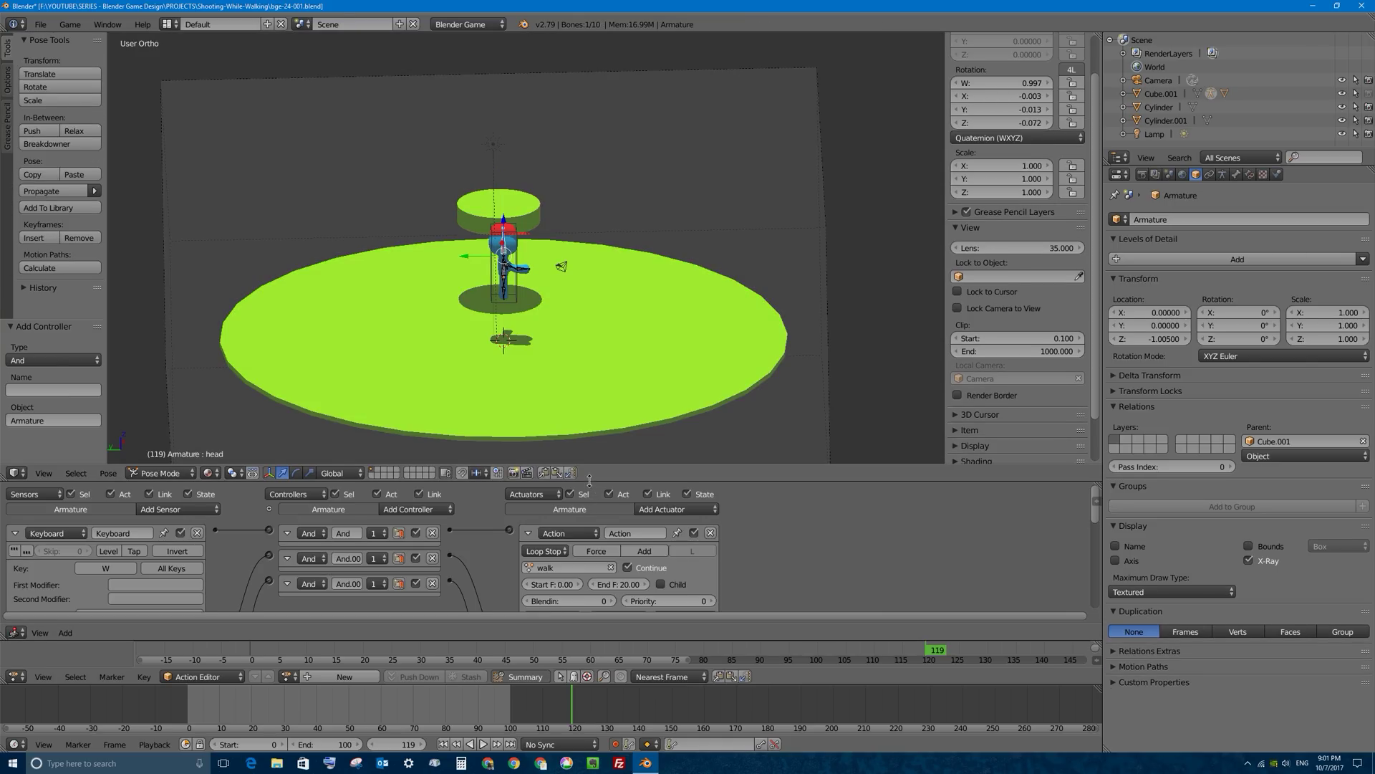
Enlarge the Logic Editor and set the shoot Action actuator's layer to 1
{"action": "left_click_drag", "start_coordinate": [592, 479], "coordinate": [600, 176]}
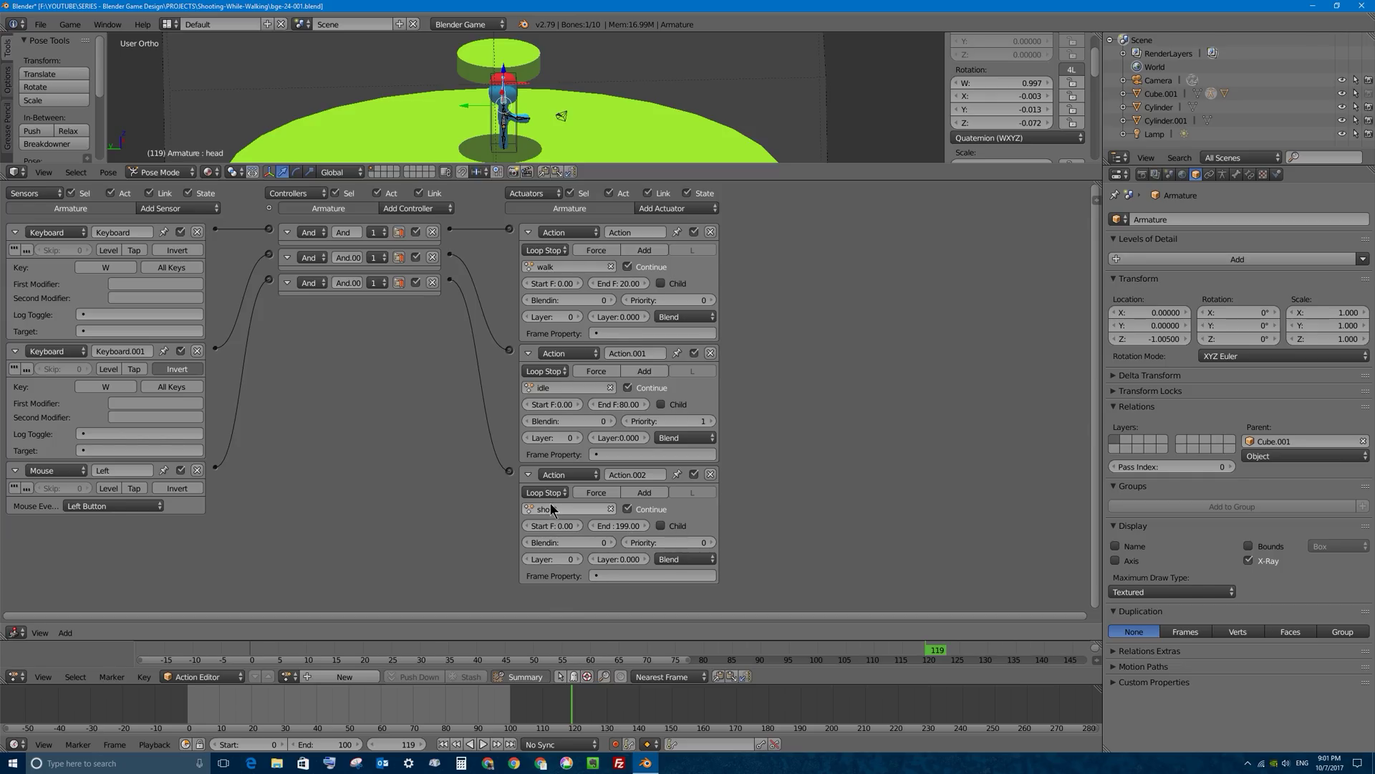
{"action": "left_click", "coordinate": [576, 559]}
View the NLA Editor and Video Sequence Editor in place of the Action Editor, and restore the Dope Sheet at a reduced height
{"action": "left_click_drag", "start_coordinate": [209, 639], "coordinate": [209, 448]}
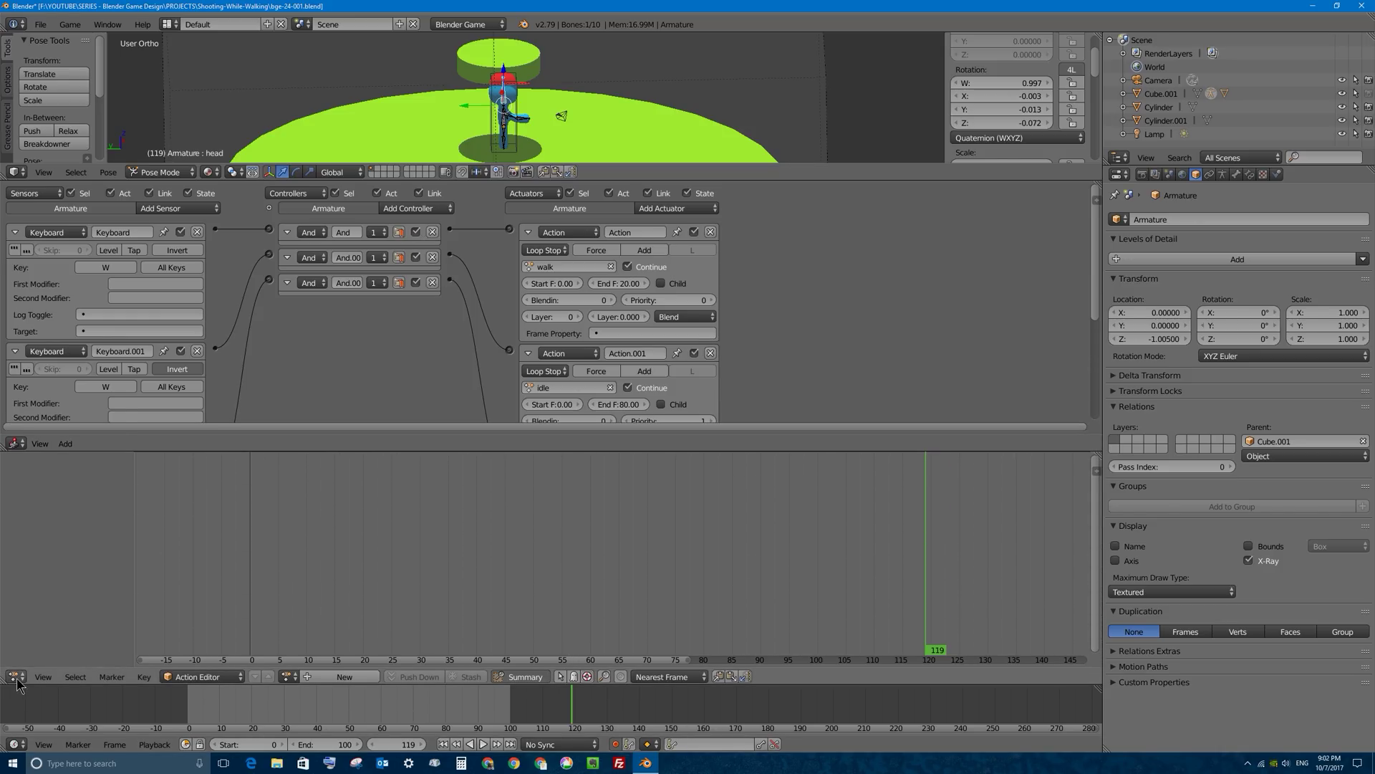
{"action": "left_click", "coordinate": [15, 677]}
{"action": "left_click", "coordinate": [71, 596]}
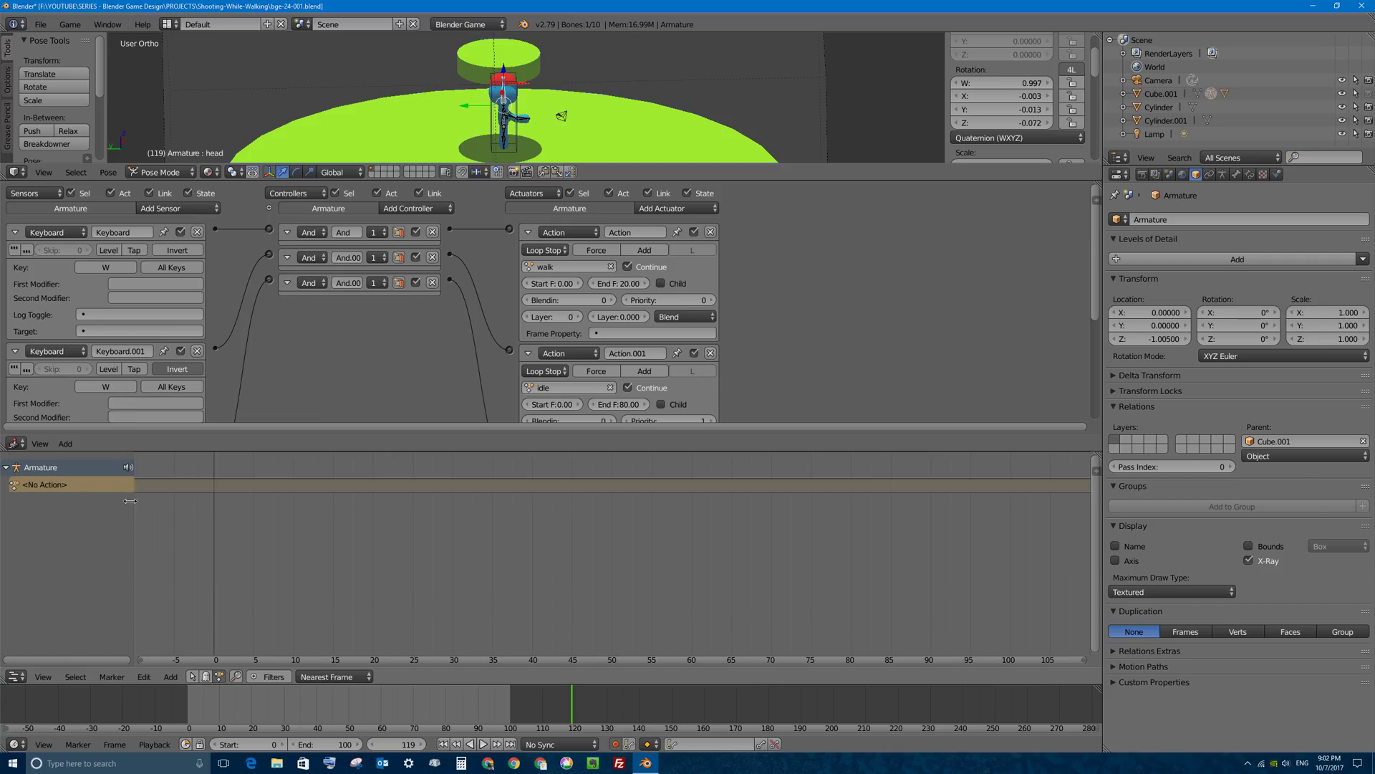
{"action": "left_click", "coordinate": [15, 676]}
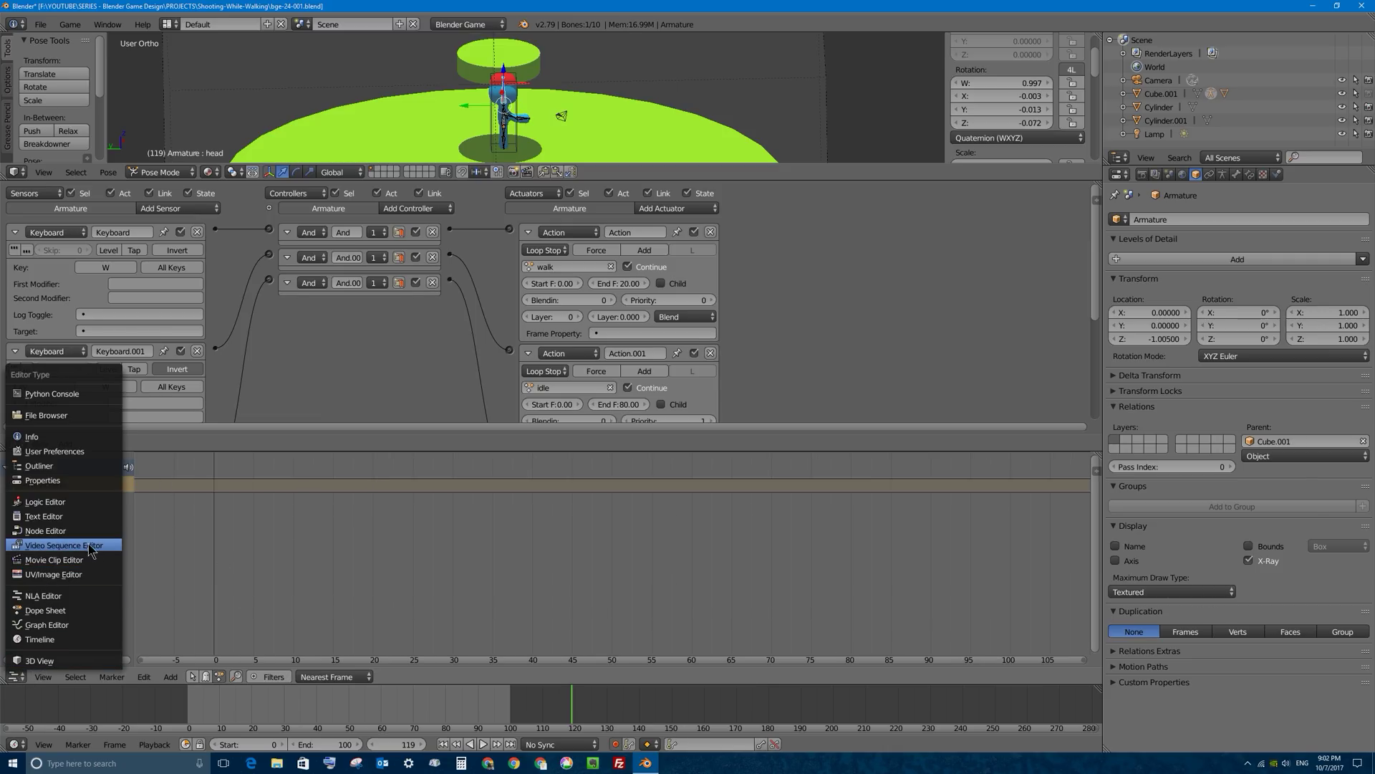
{"action": "left_click", "coordinate": [66, 546]}
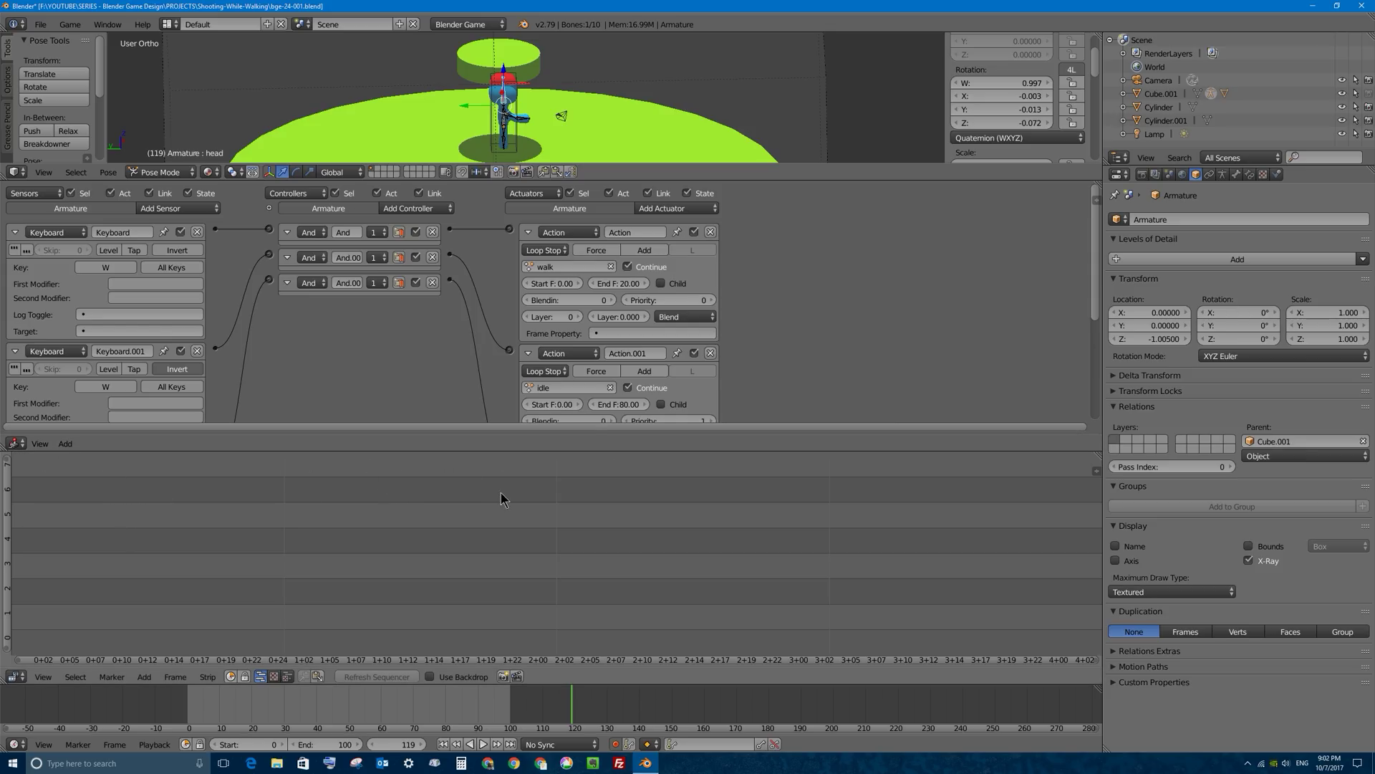
{"action": "left_click_drag", "start_coordinate": [513, 456], "coordinate": [824, 530]}
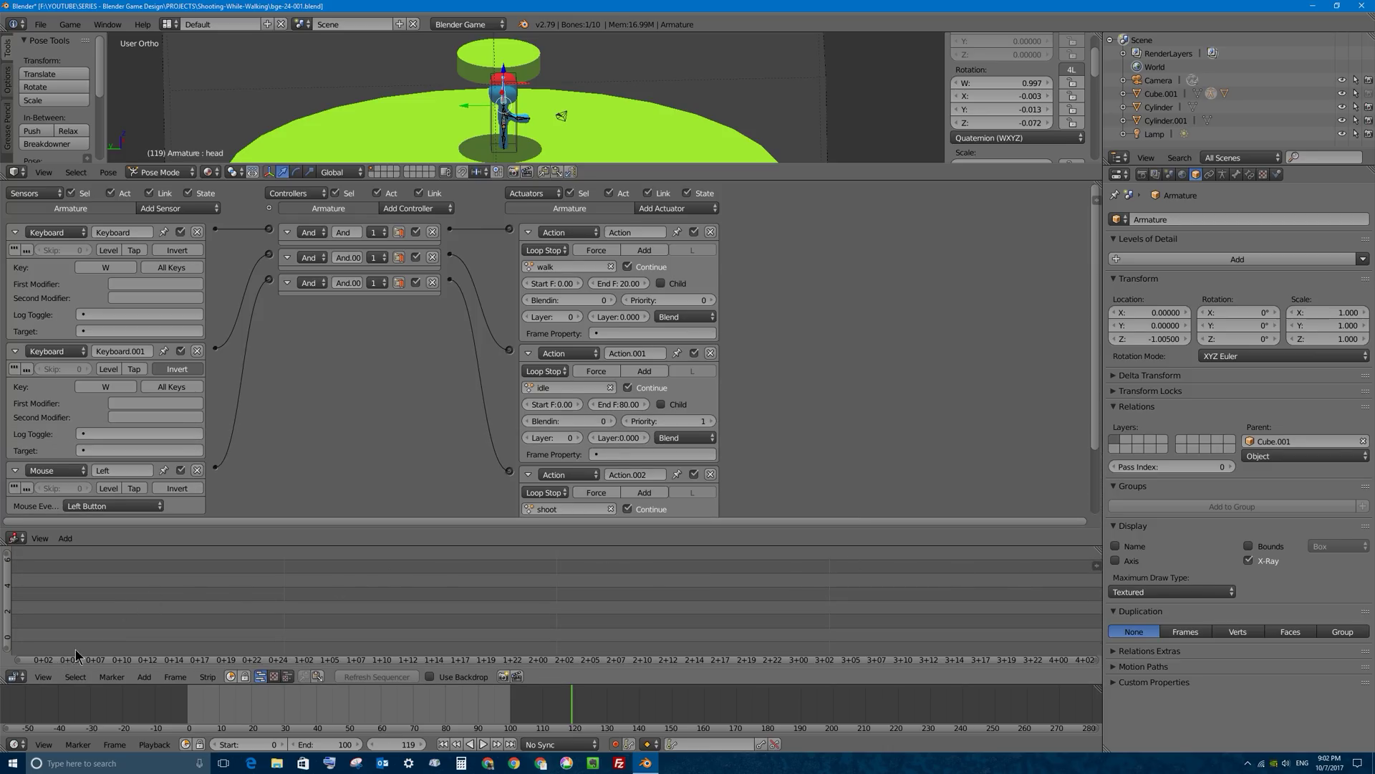
{"action": "left_click", "coordinate": [15, 676]}
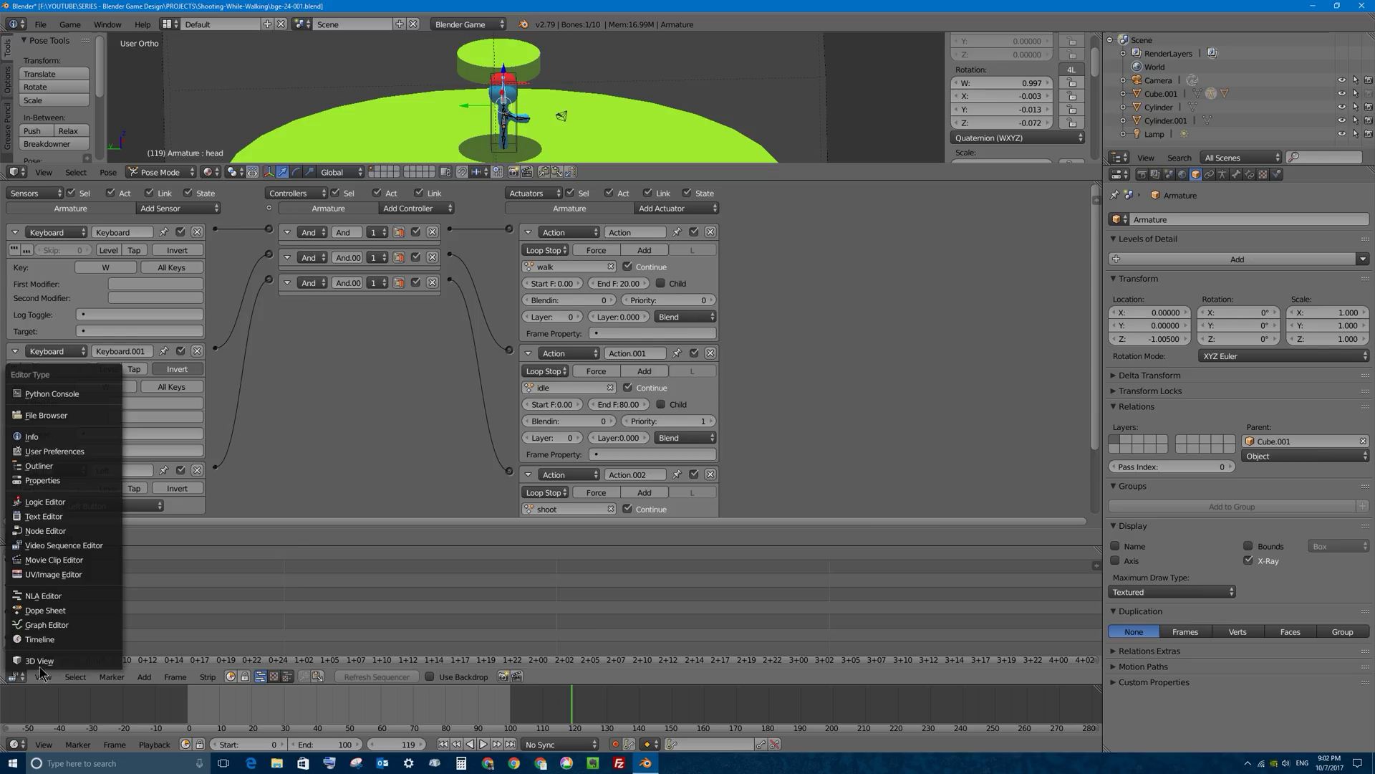
{"action": "left_click", "coordinate": [79, 611]}
{"action": "left_click_drag", "start_coordinate": [200, 531], "coordinate": [265, 609]}
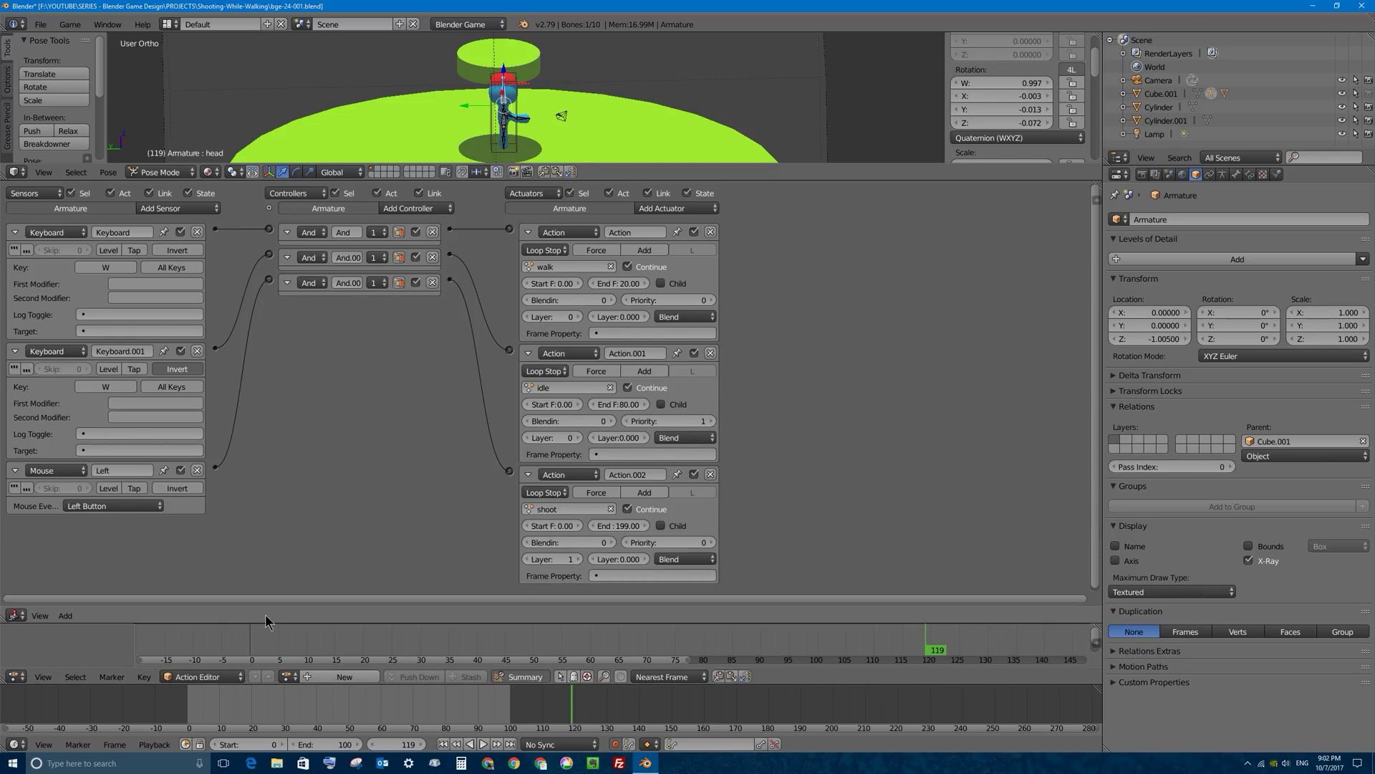
Enlarge the 3D view, select the ground cylinder, and play-test shooting while walking with the shoot action on layer 1
{"action": "middle_click_drag", "start_coordinate": [473, 542], "coordinate": [480, 522]}
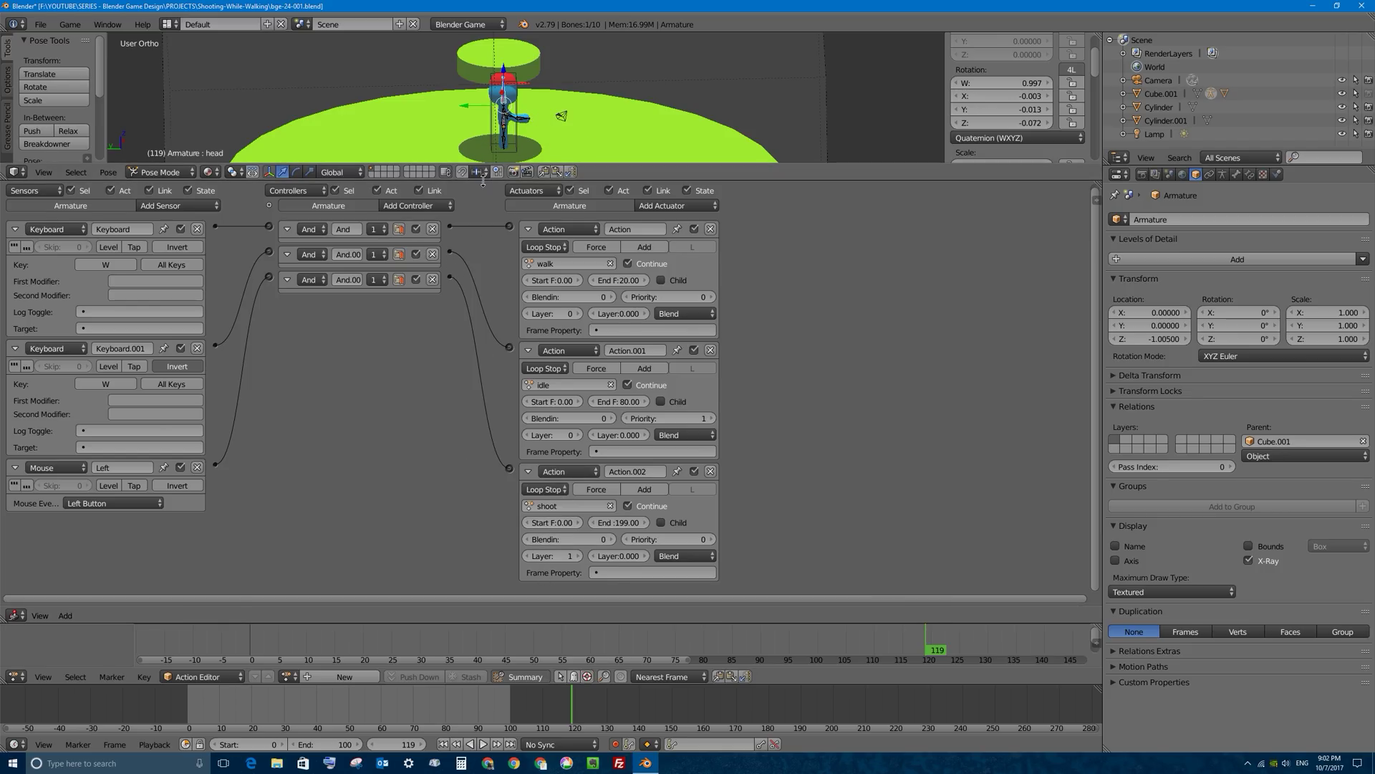
{"action": "mouse_move", "coordinate": [482, 181]}
{"action": "left_mouse_down"}
{"action": "mouse_move", "coordinate": [483, 428]}
{"action": "mouse_move", "coordinate": [483, 166]}
{"action": "left_mouse_up"}
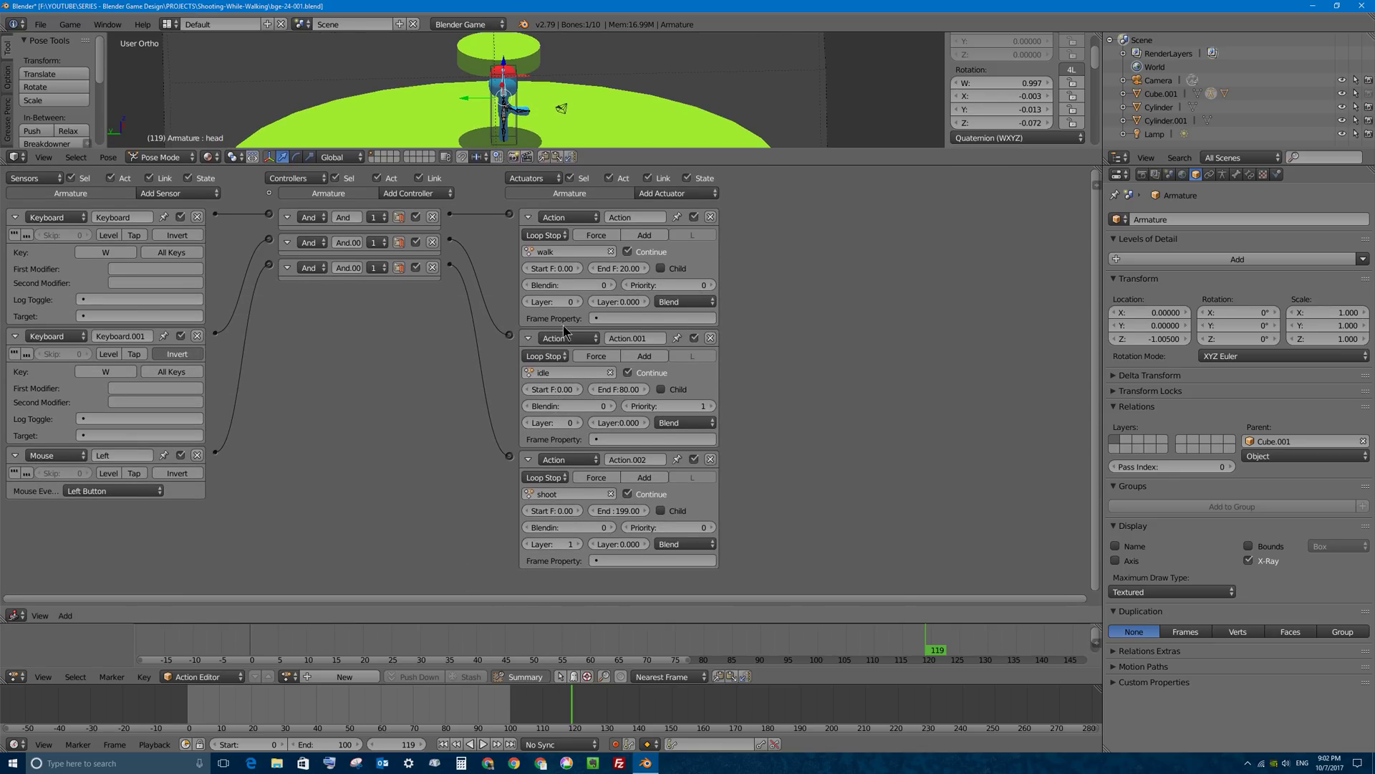
{"action": "left_click_drag", "start_coordinate": [479, 166], "coordinate": [480, 462]}
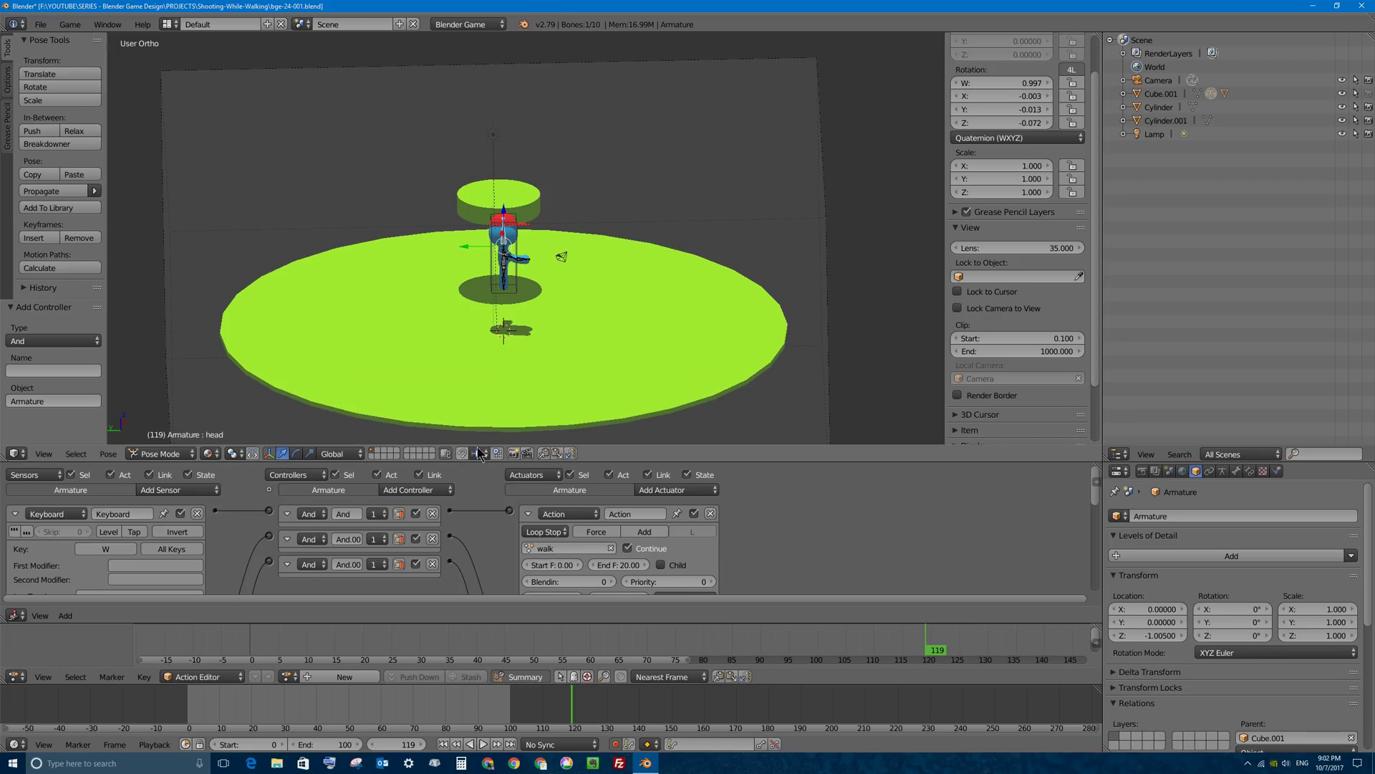
{"action": "scroll", "coordinate": [552, 274], "scroll_direction": "up", "scroll_amount": 3}
{"action": "scroll", "coordinate": [568, 297], "scroll_direction": "down", "scroll_amount": 2}
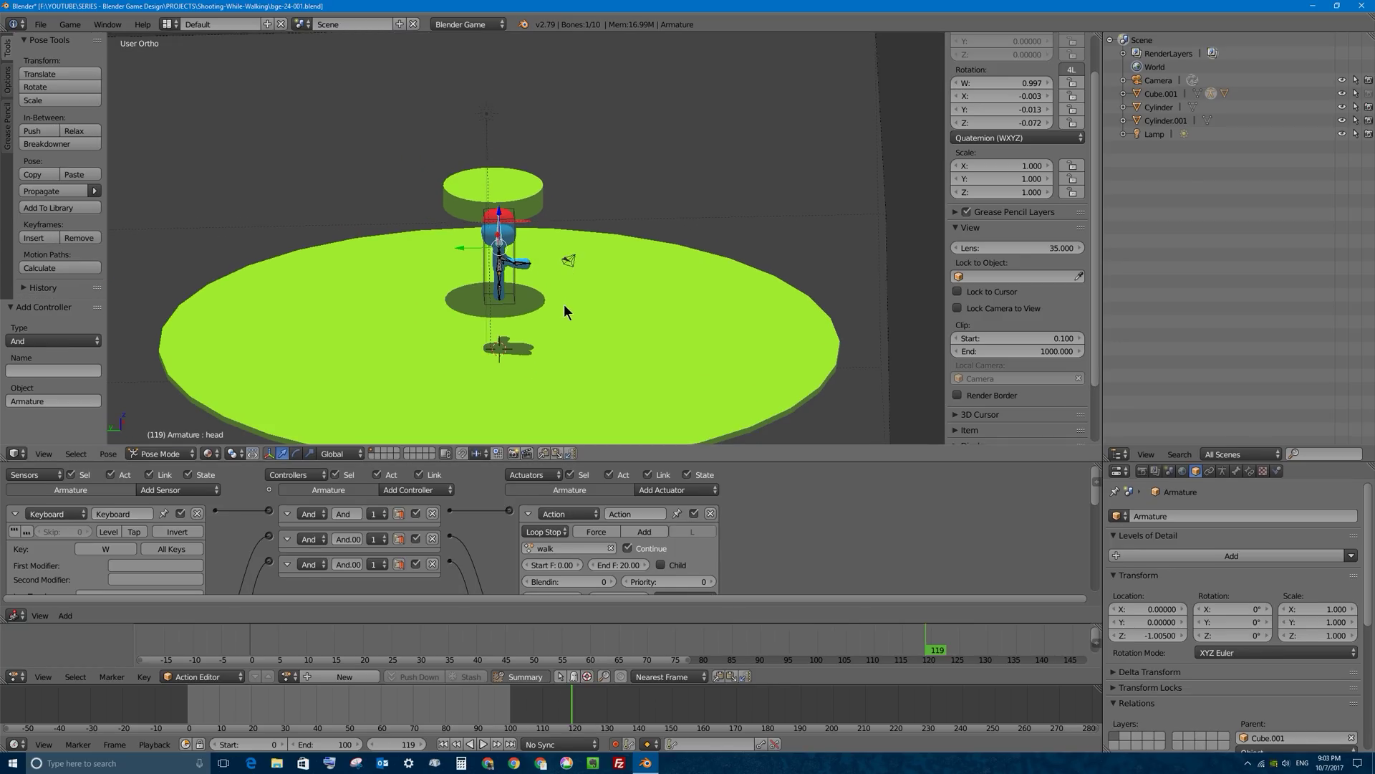
{"action": "right_click", "coordinate": [567, 241]}
{"action": "key", "text": "p"}
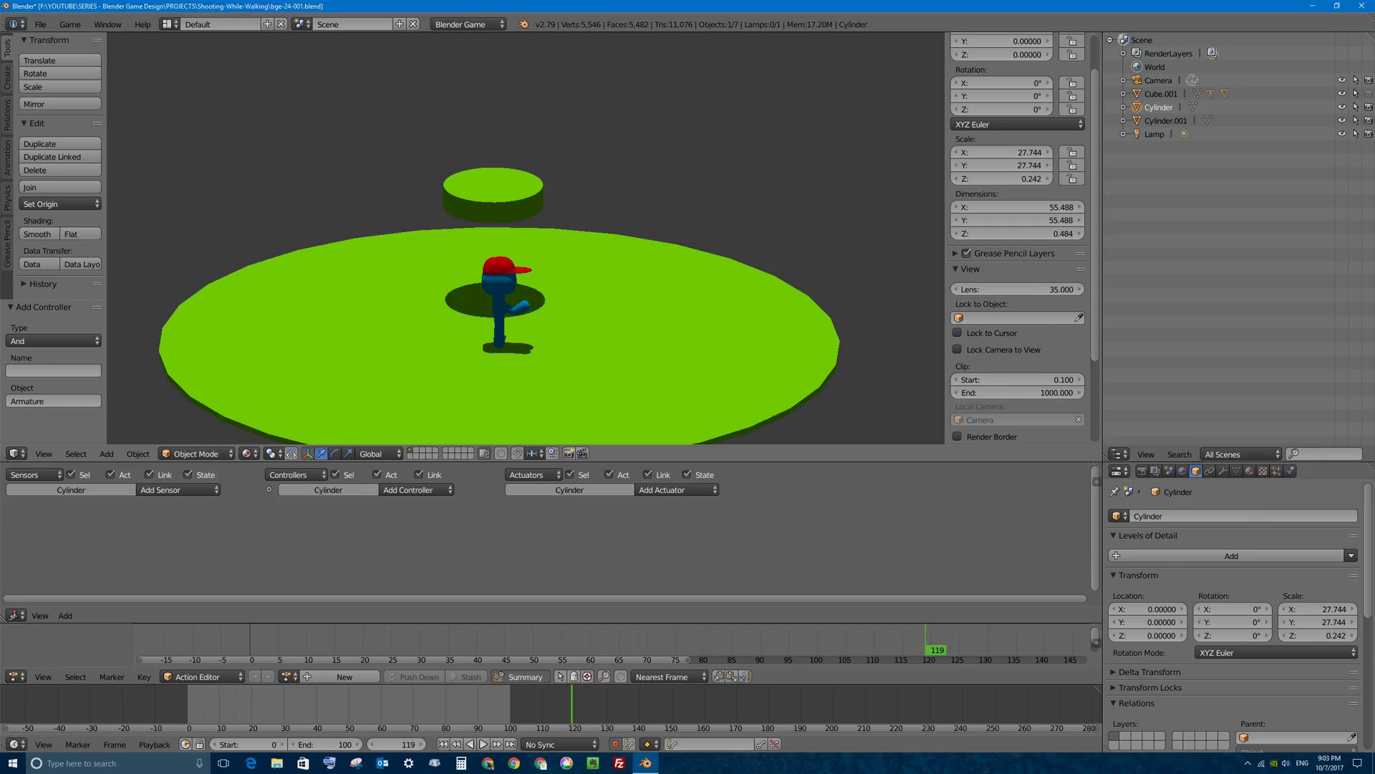
{"action": "key", "text": "Up"}
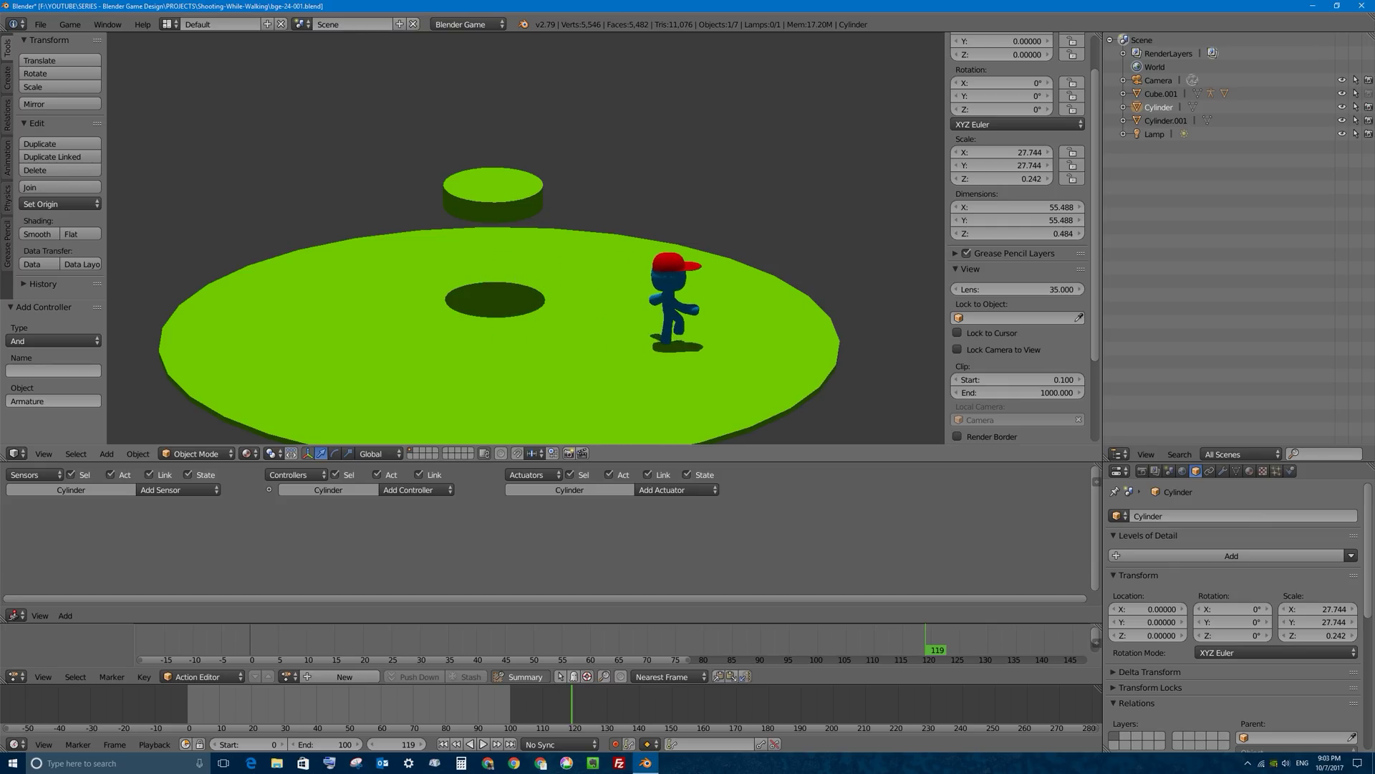
{"action": "key", "text": "Left"}
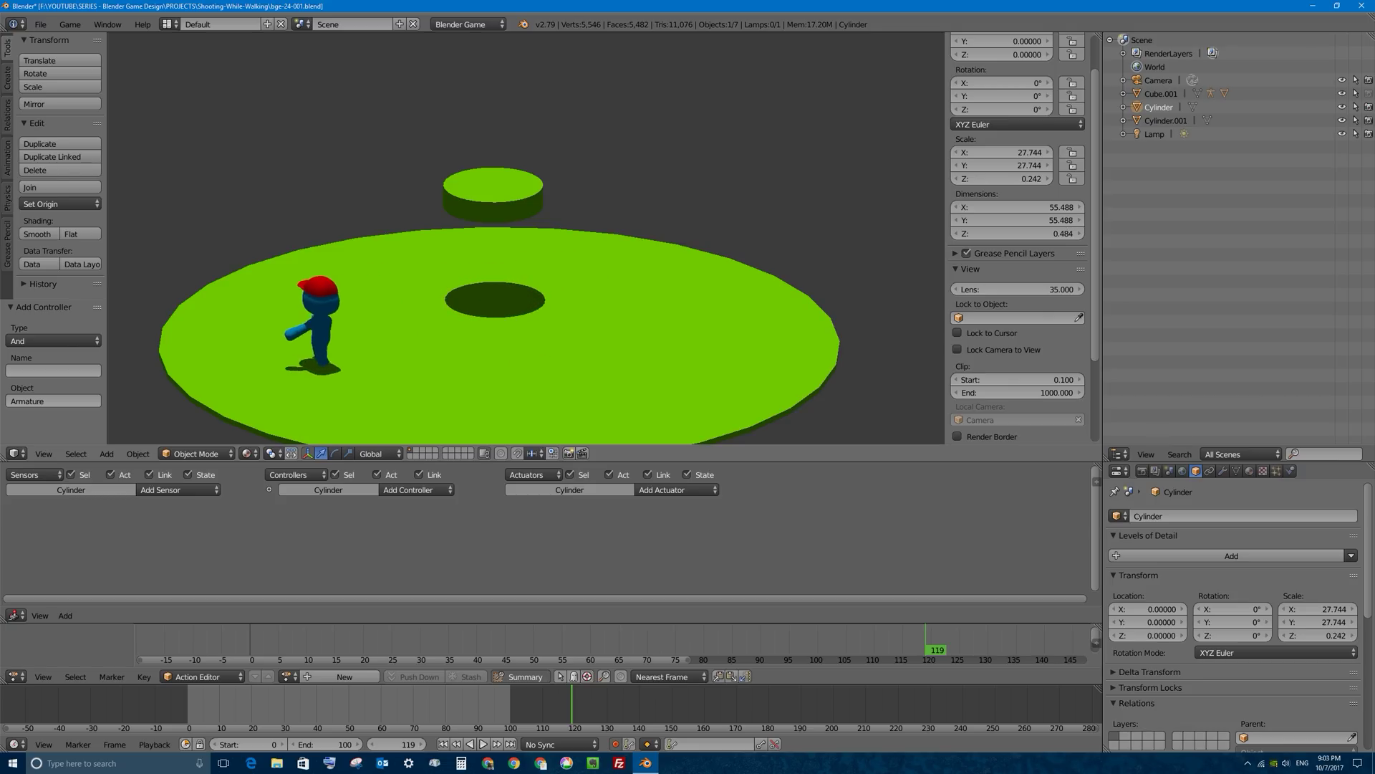
{"action": "key", "text": "Right"}
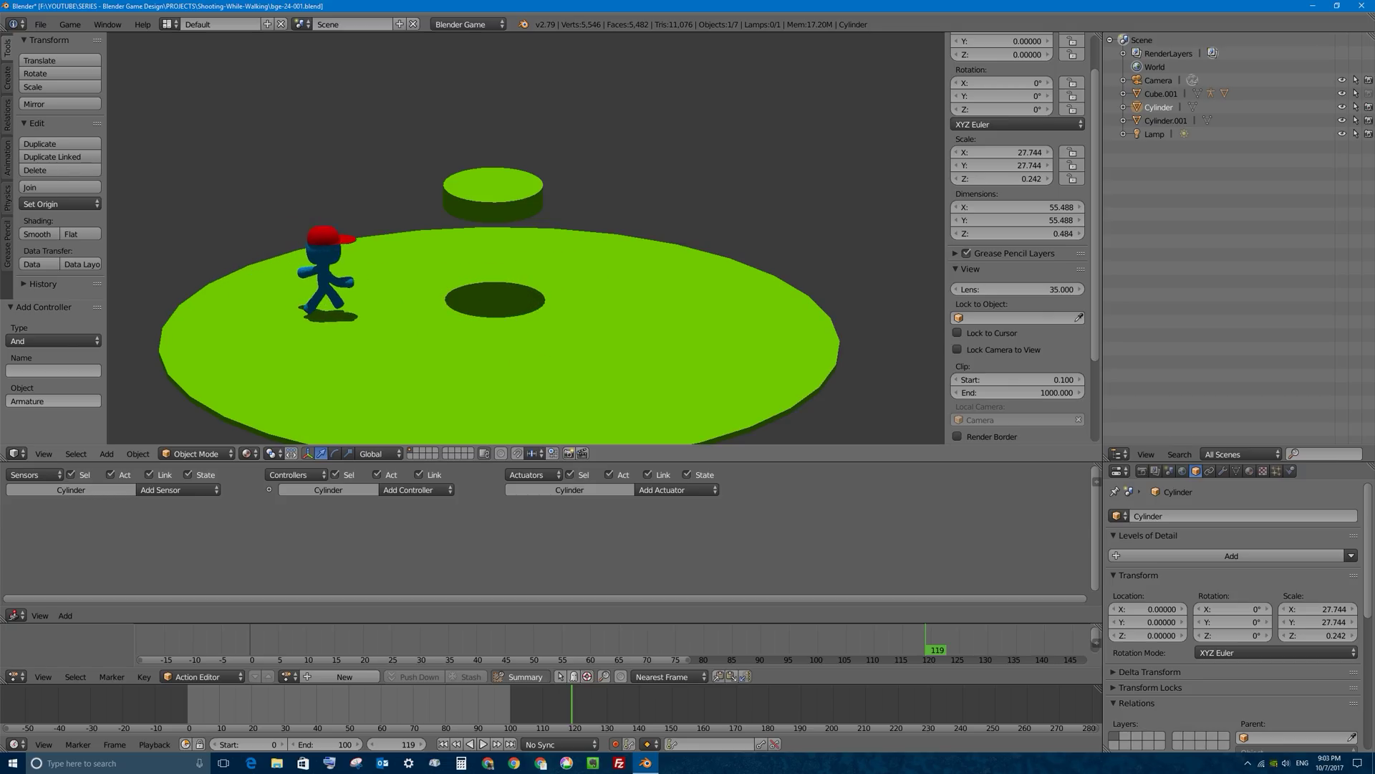
{"action": "key", "text": "Escape"}
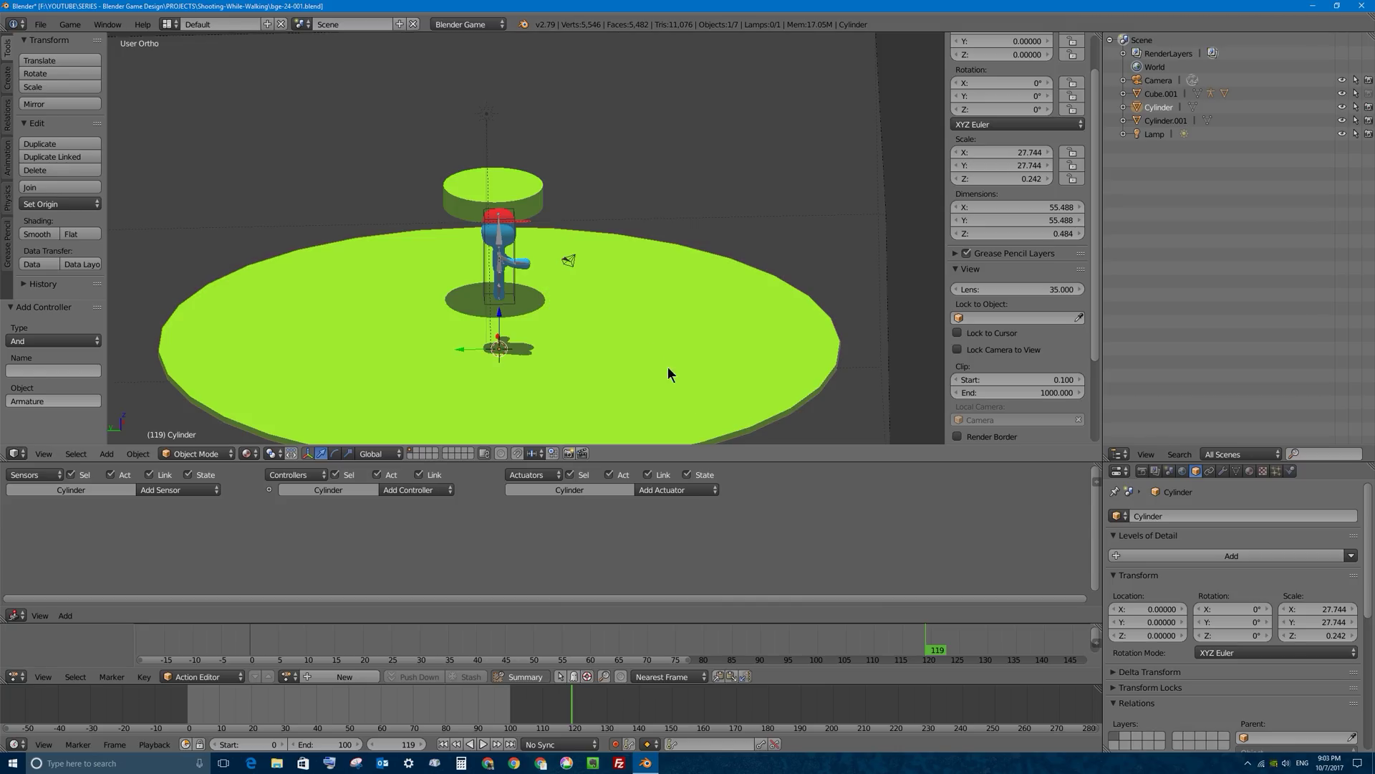
Select the character's armature, enlarge the Logic Editor, and set the shoot Action actuator's end frame to 119
{"action": "right_click", "coordinate": [499, 241]}
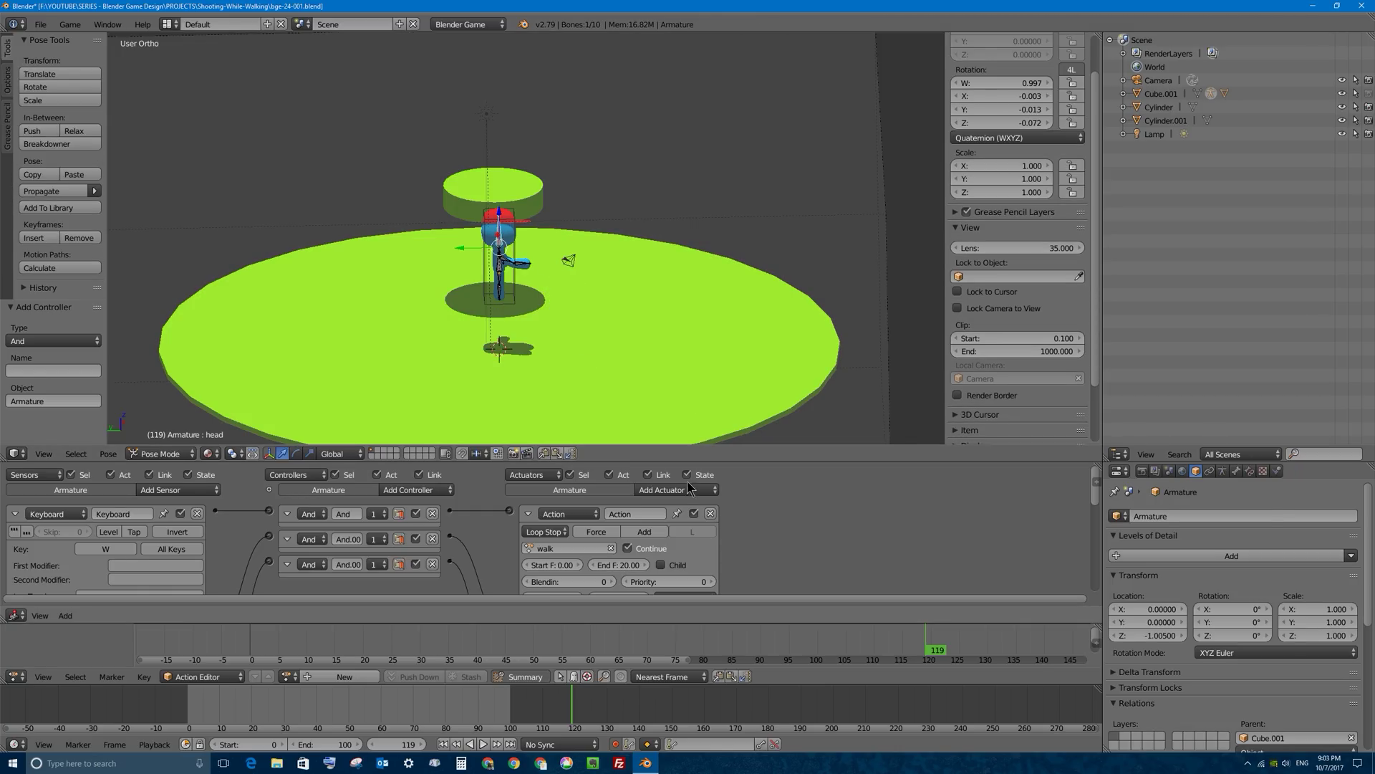
{"action": "left_click_drag", "start_coordinate": [722, 462], "coordinate": [718, 283]}
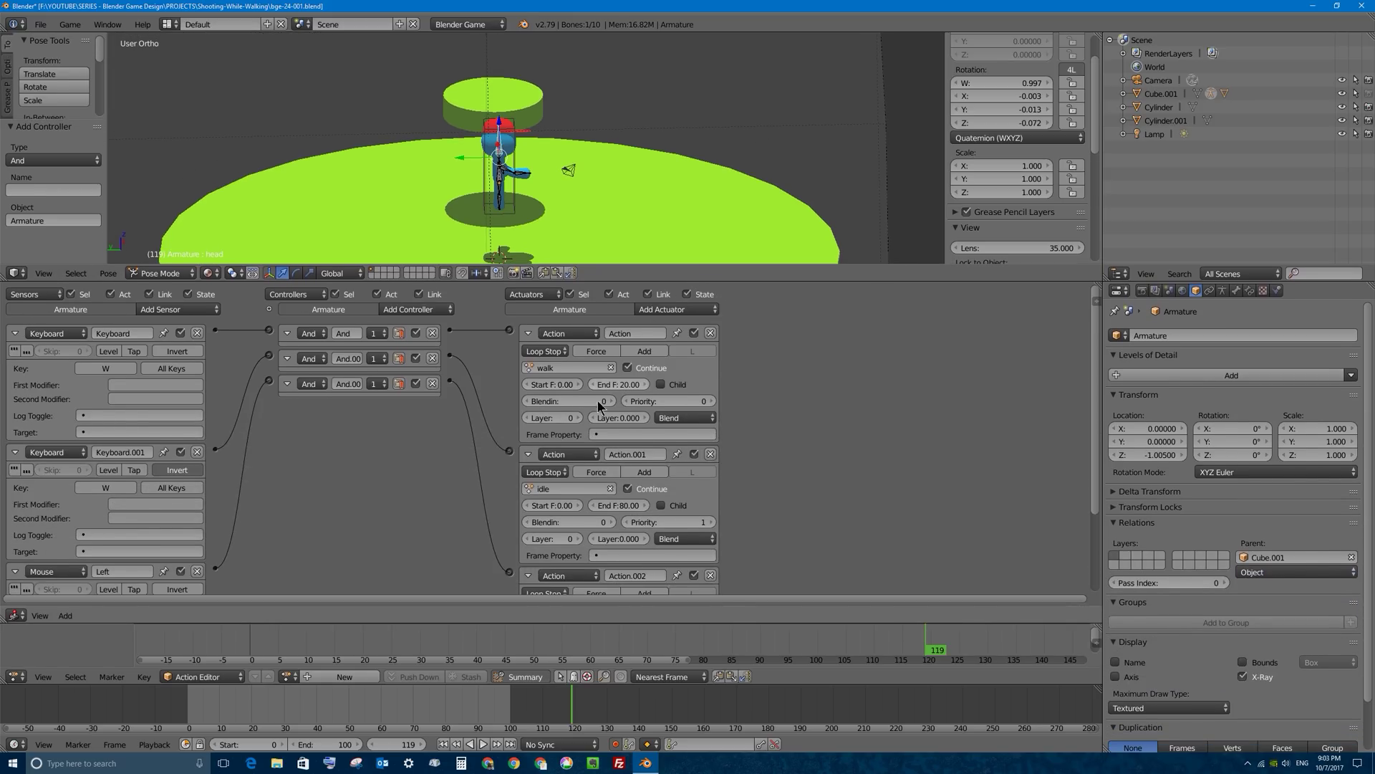
{"action": "scroll", "coordinate": [659, 420], "scroll_direction": "down", "scroll_amount": 1}
{"action": "scroll", "coordinate": [658, 414], "scroll_direction": "up", "scroll_amount": 2}
{"action": "middle_click_drag", "start_coordinate": [654, 505], "coordinate": [653, 367]}
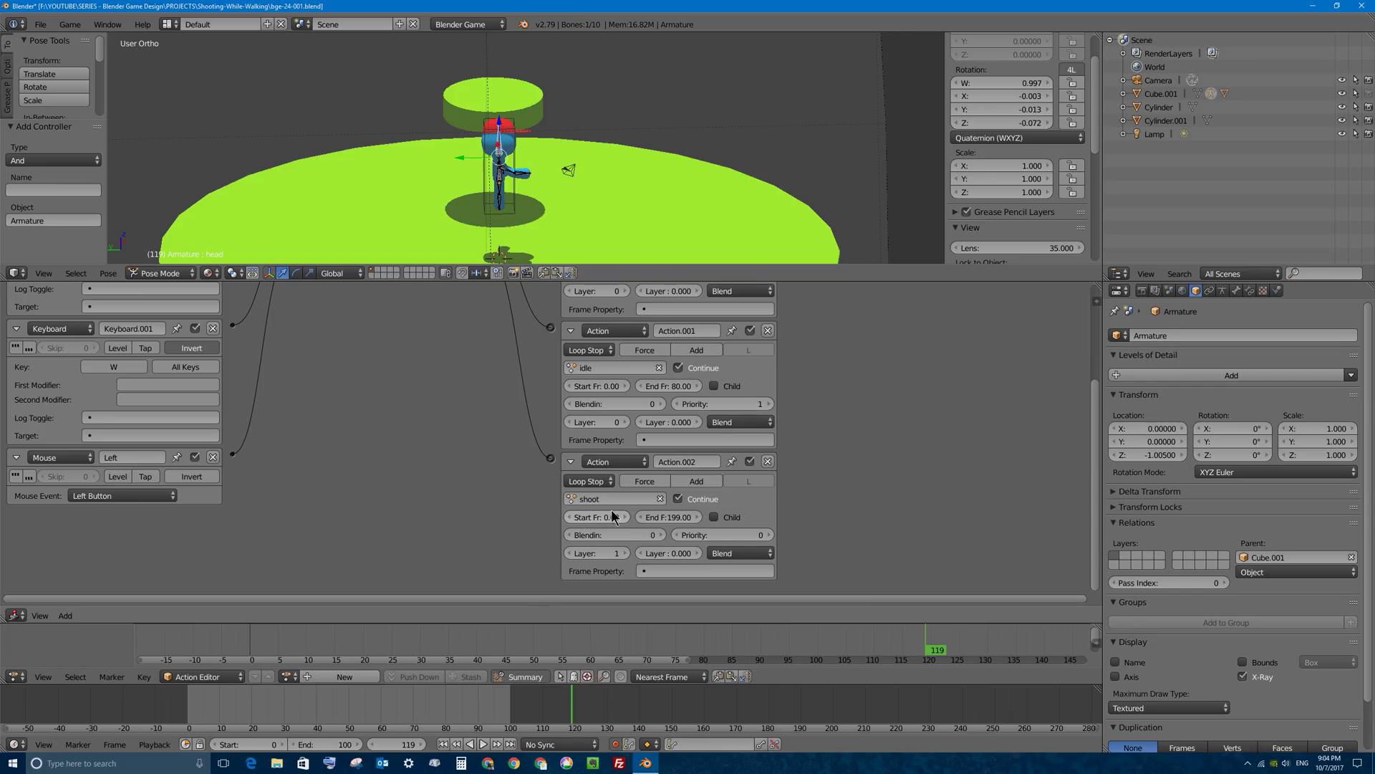
{"action": "left_click", "coordinate": [672, 518]}
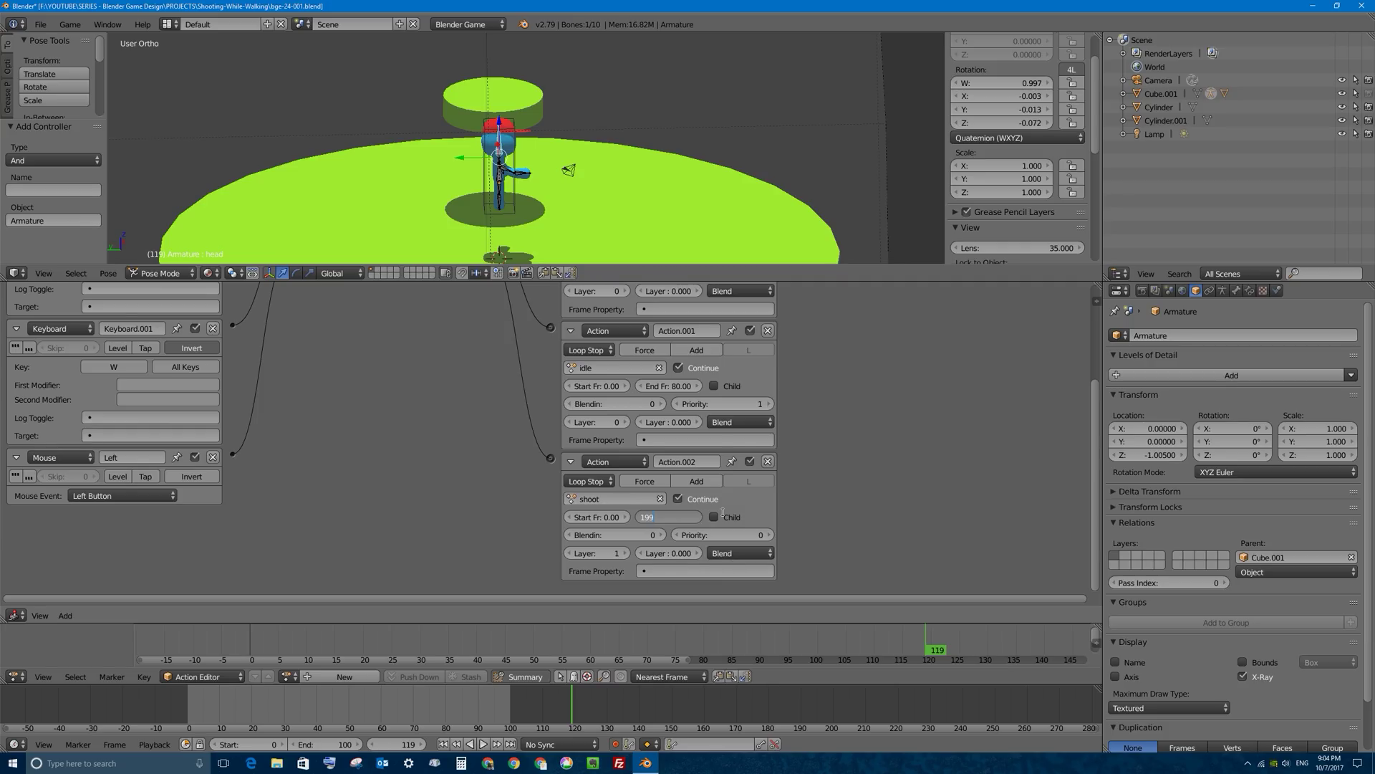
{"action": "key", "text": "Return"}
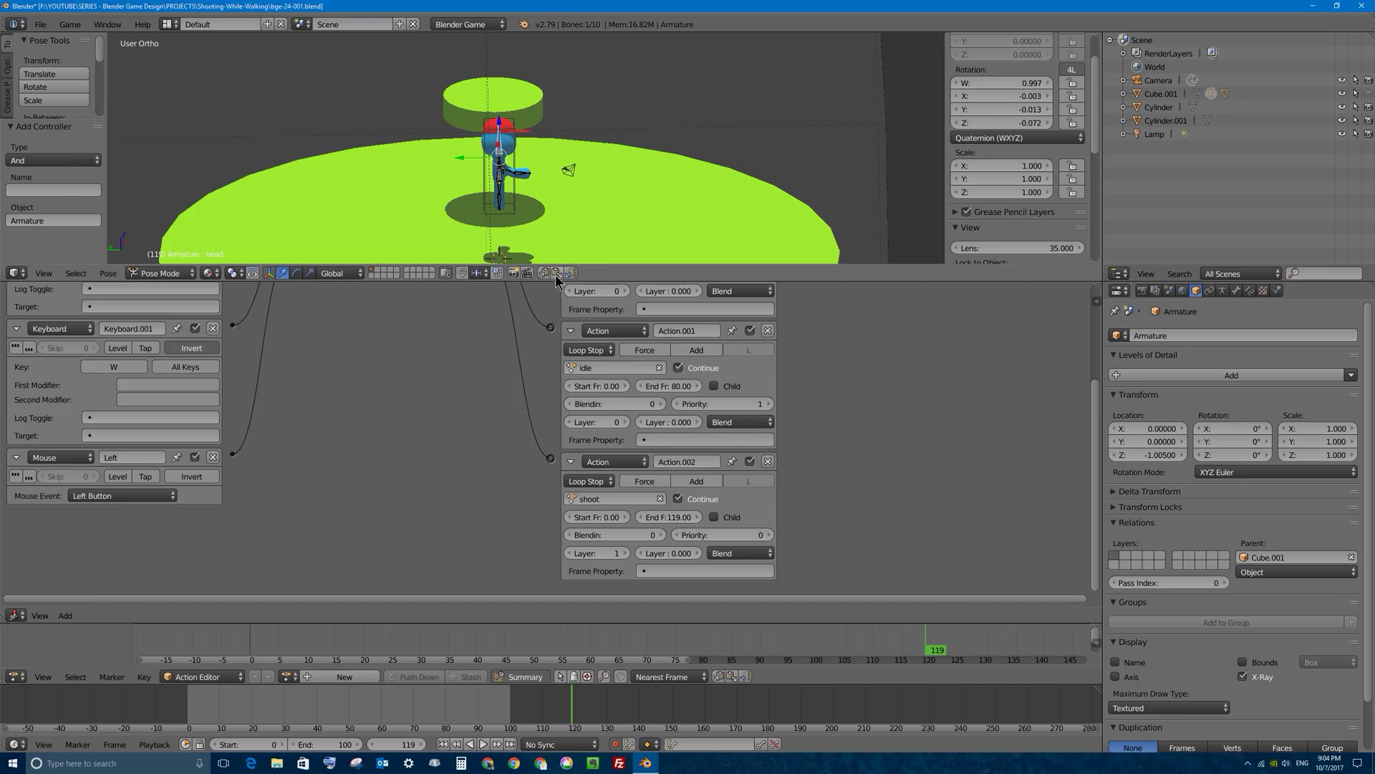
Enlarge the 3D view, select the ground cylinder, and play-test walking and turning the character with the corrected shoot end frame
{"action": "left_click_drag", "start_coordinate": [553, 286], "coordinate": [533, 504]}
{"action": "right_click", "coordinate": [607, 295]}
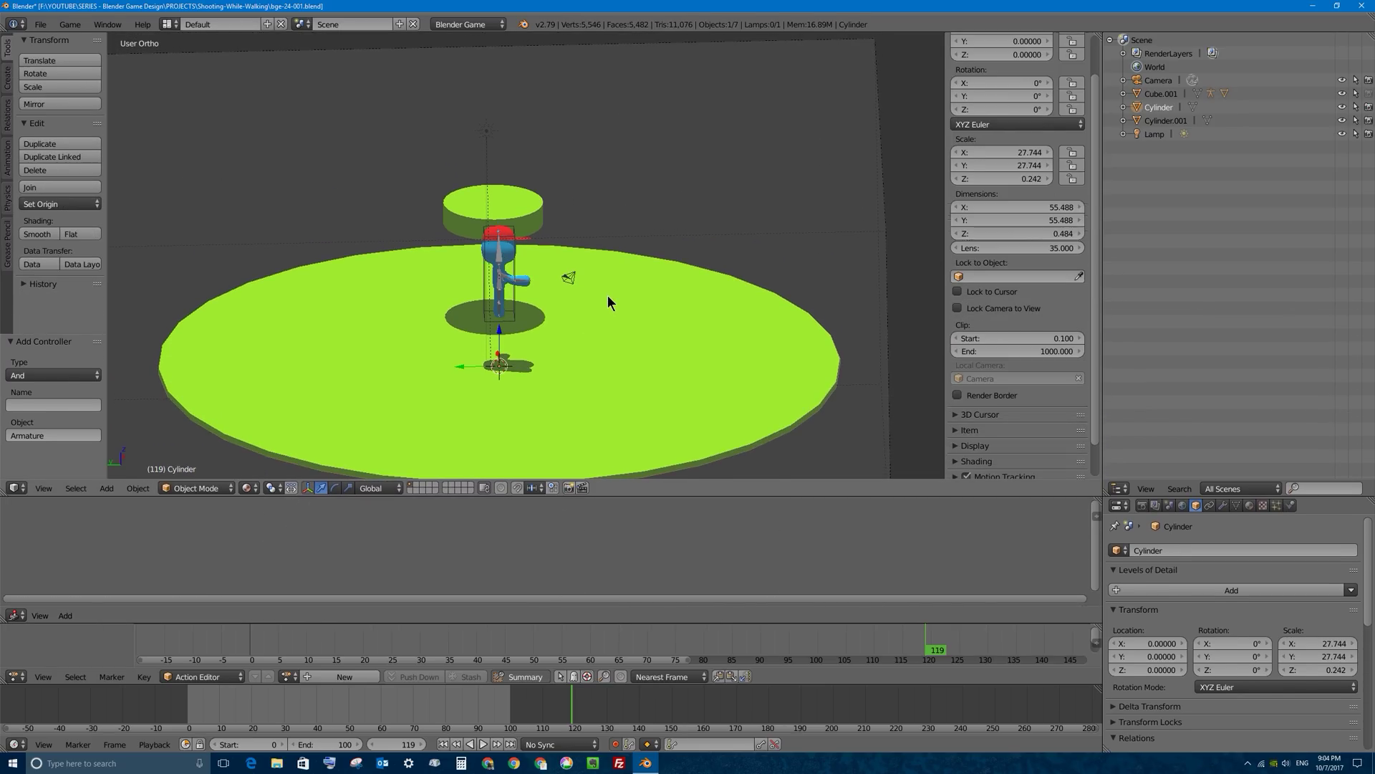
{"action": "key", "text": "p"}
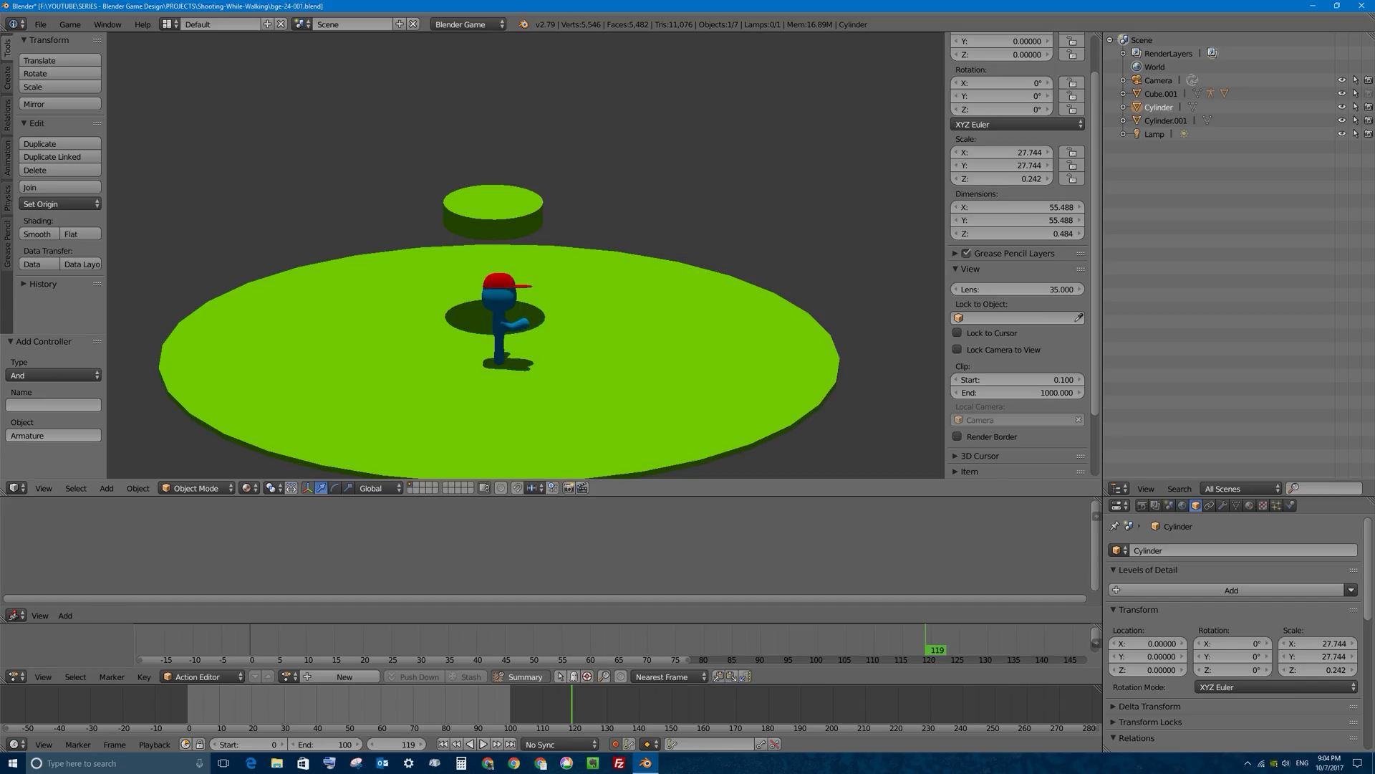
{"action": "key", "text": "w"}
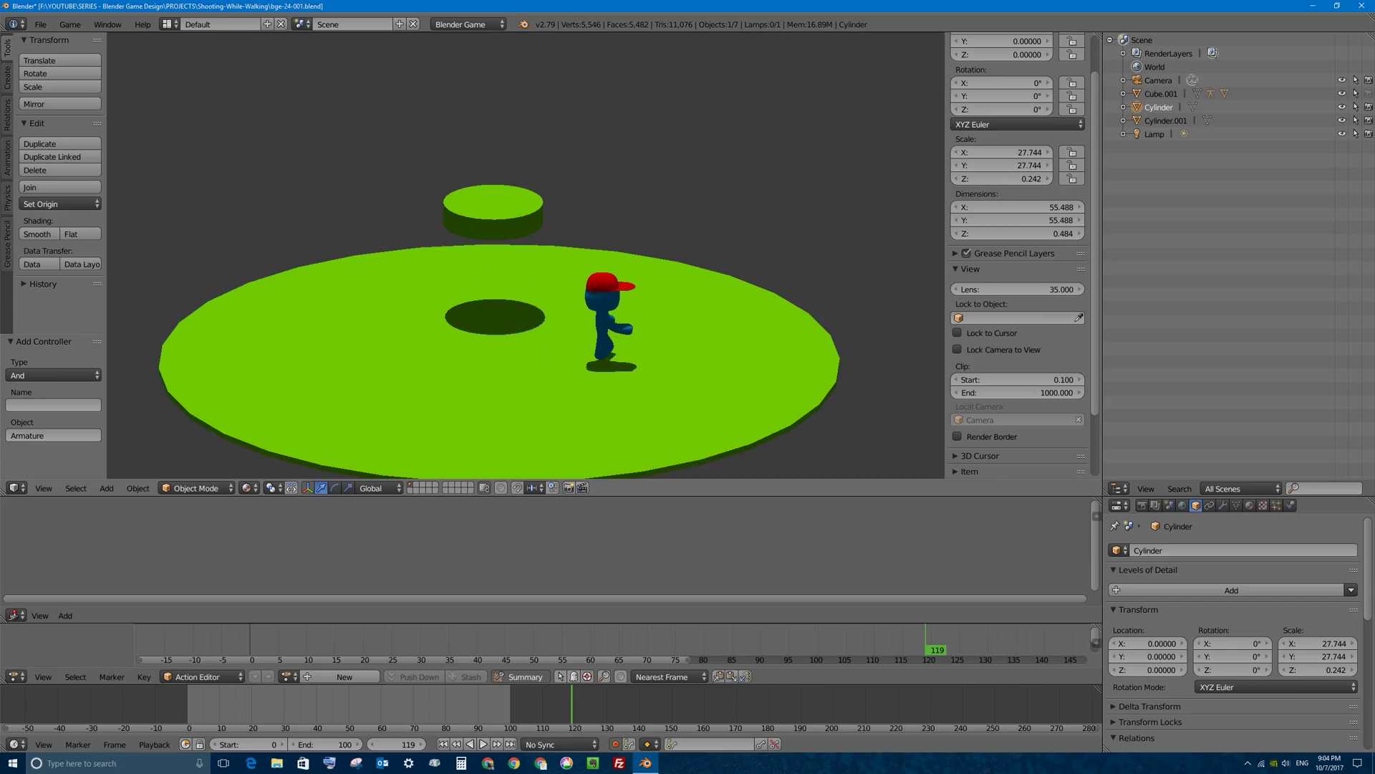
{"action": "key", "text": "a"}
{"action": "key", "text": "w"}
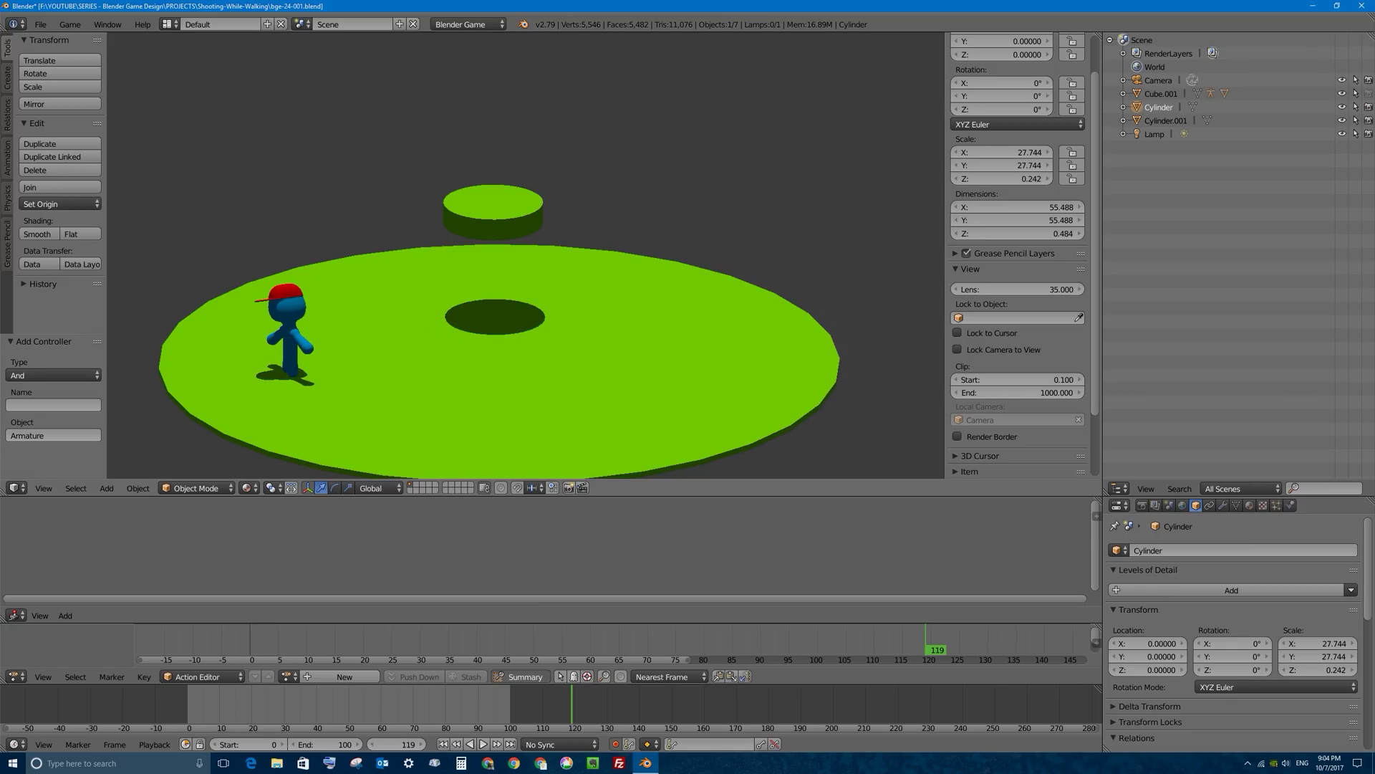
{"action": "key", "text": "Escape"}
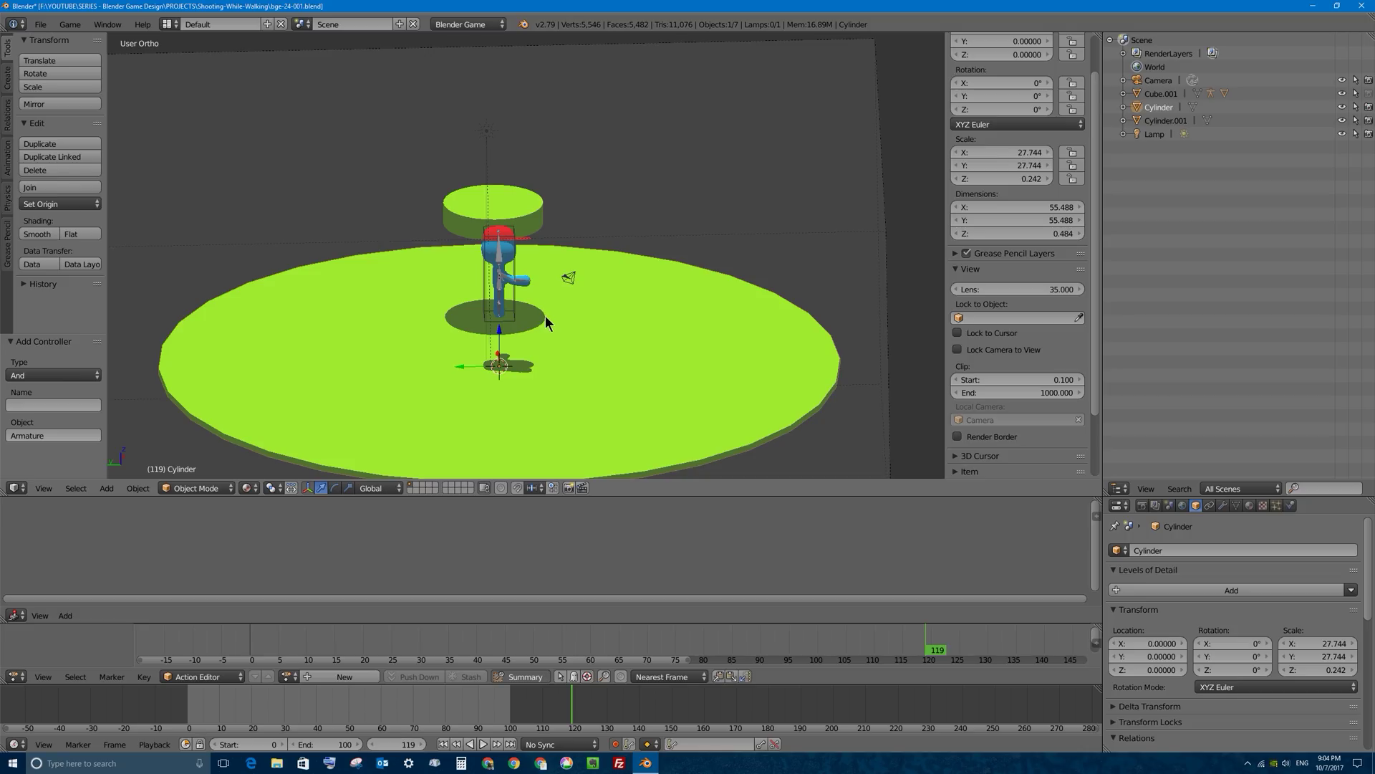
Select the armature's armLower.R bone and snap the 3D cursor to it, working in the left orthographic view
{"action": "key", "text": "KP_1"}
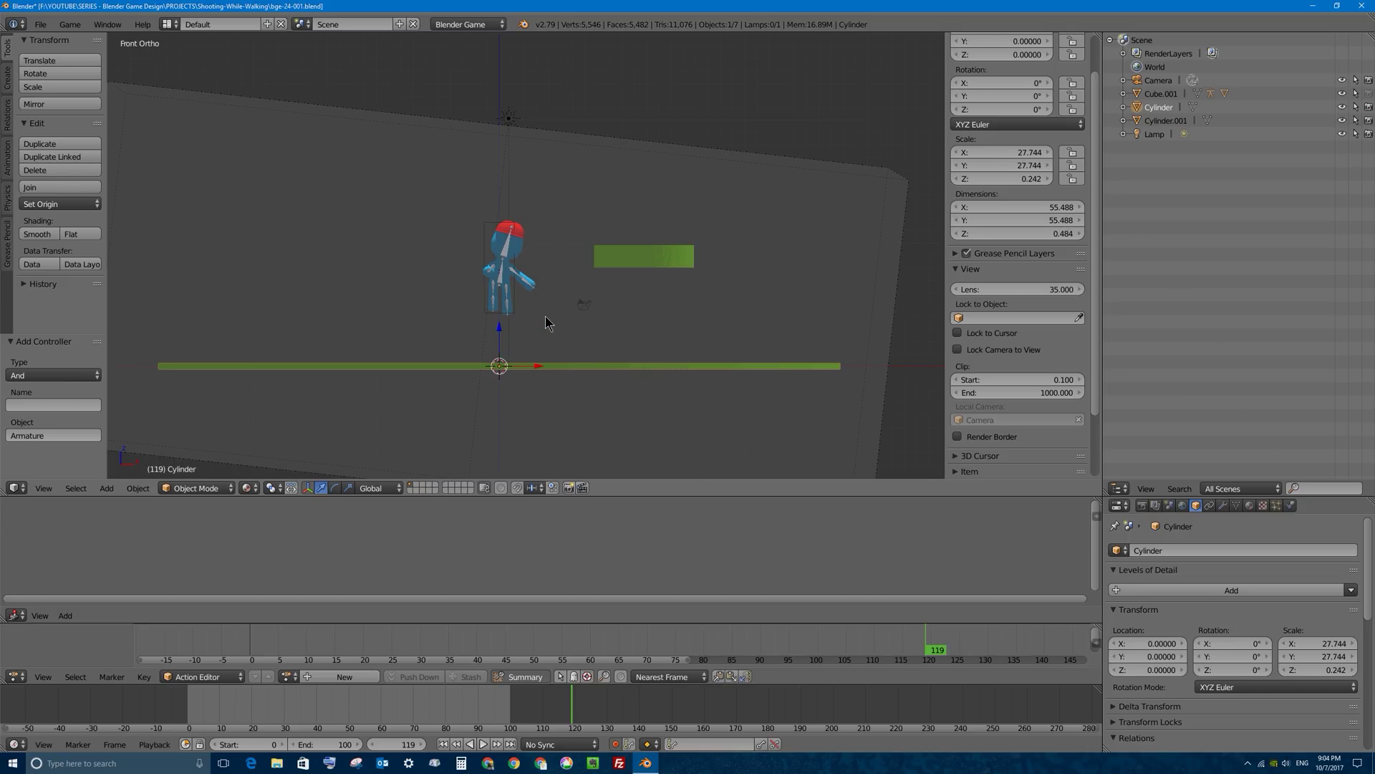
{"action": "key", "text": "KP_3"}
{"action": "scroll", "coordinate": [544, 316], "scroll_direction": "up", "scroll_amount": 5}
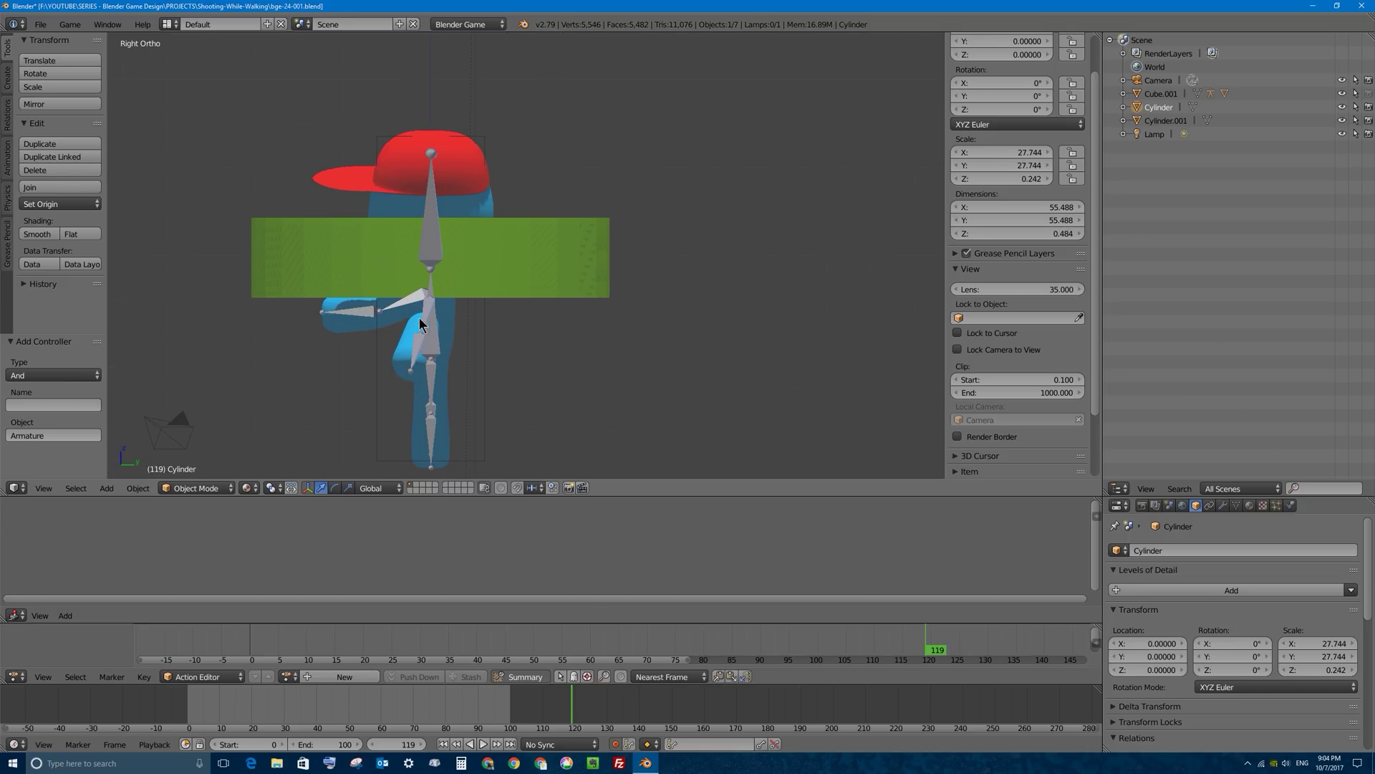
{"action": "right_click", "coordinate": [358, 315]}
{"action": "key", "text": "p"}
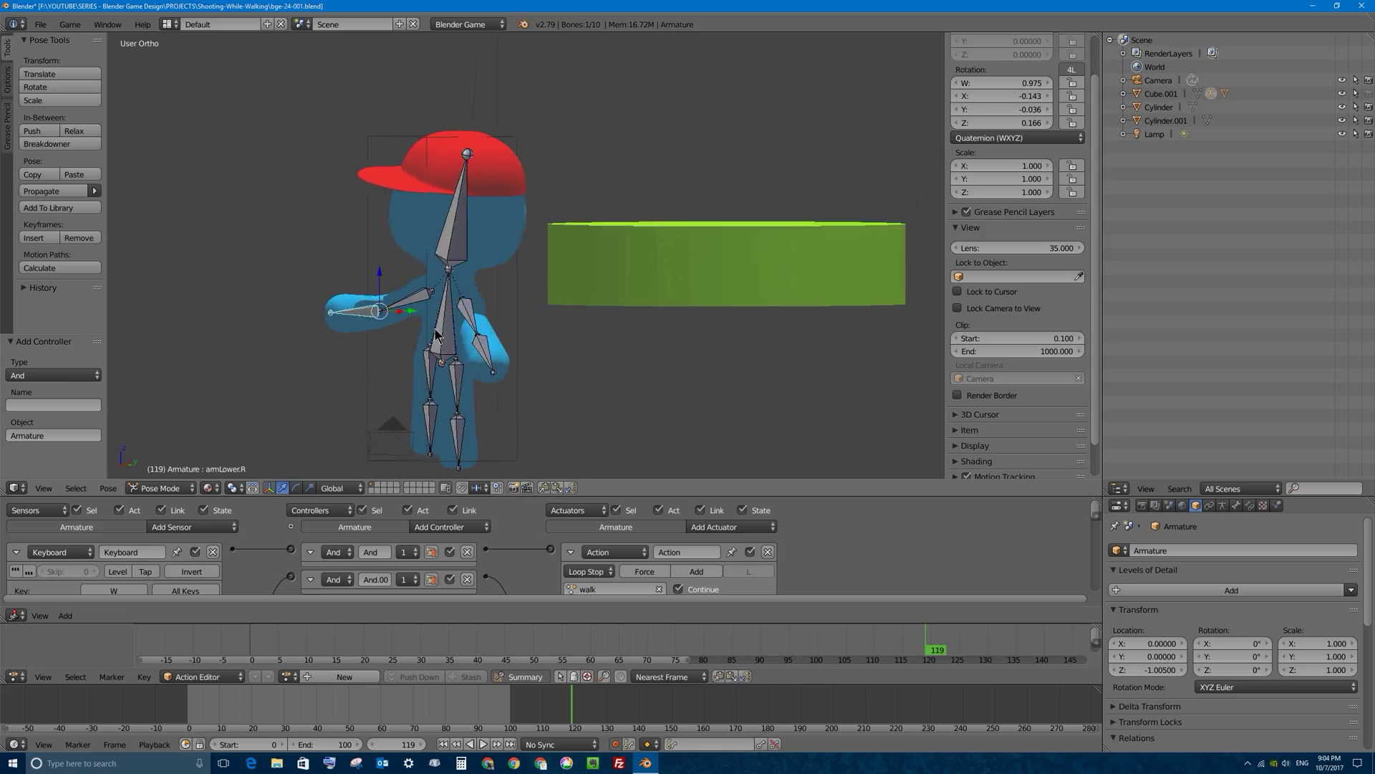
{"action": "key", "text": "Escape"}
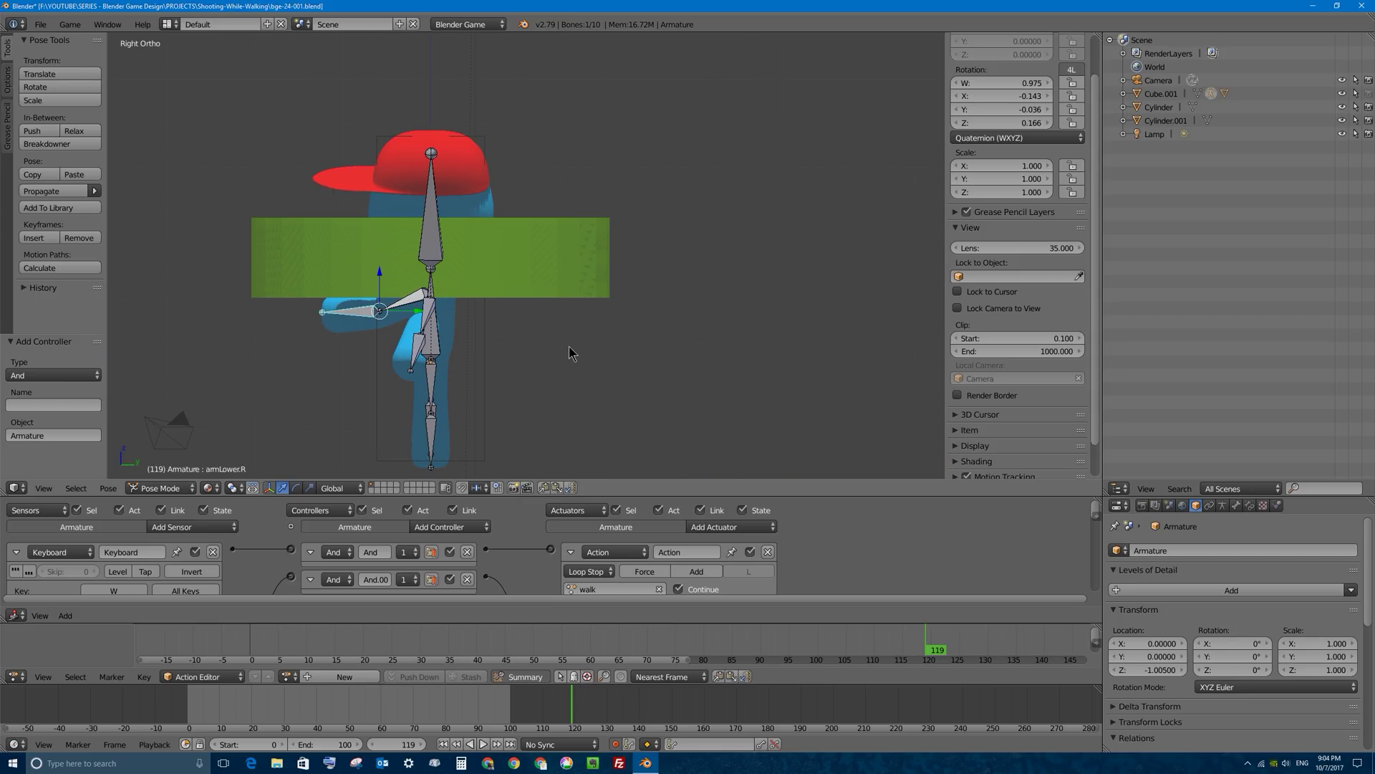
{"action": "key", "text": "ctrl+KP_3"}
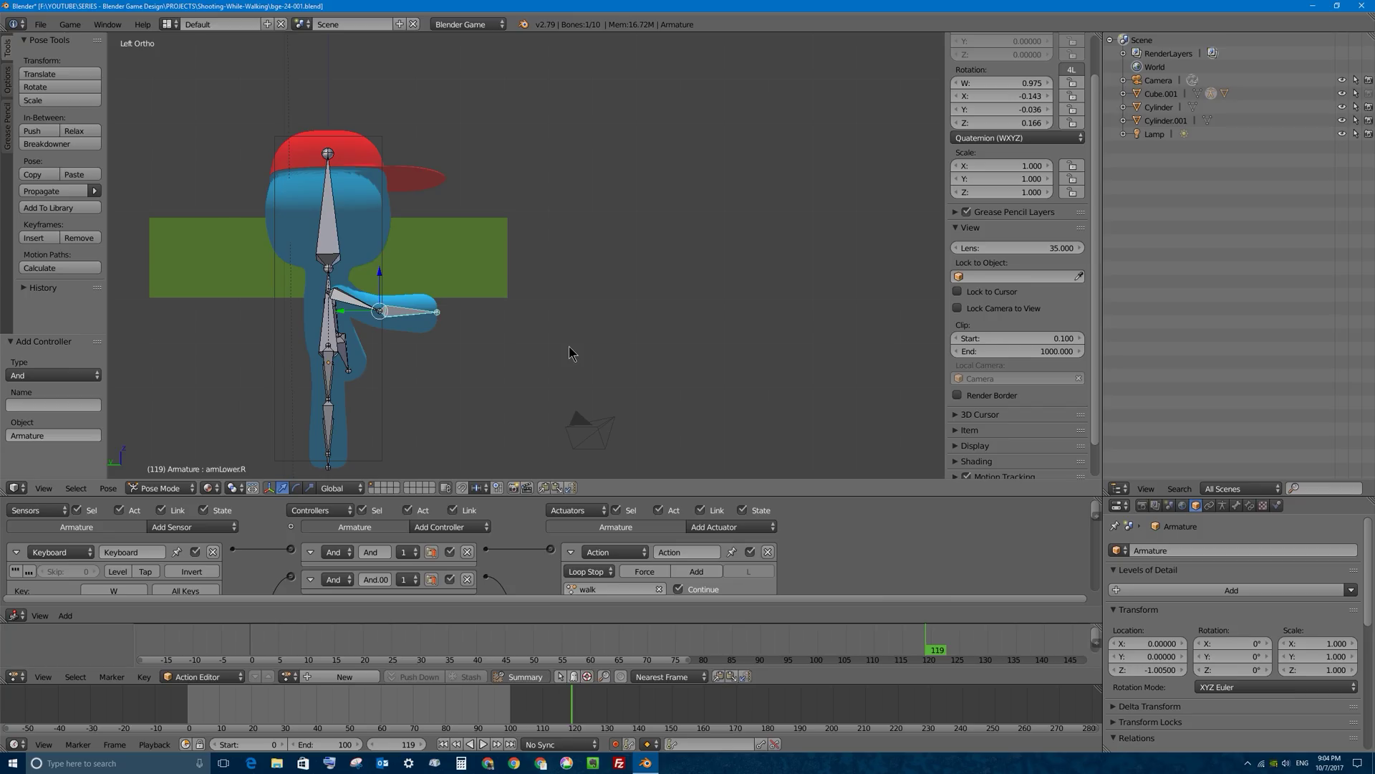
{"action": "middle_click_drag", "start_coordinate": [563, 325], "coordinate": [529, 325], "text": "shift"}
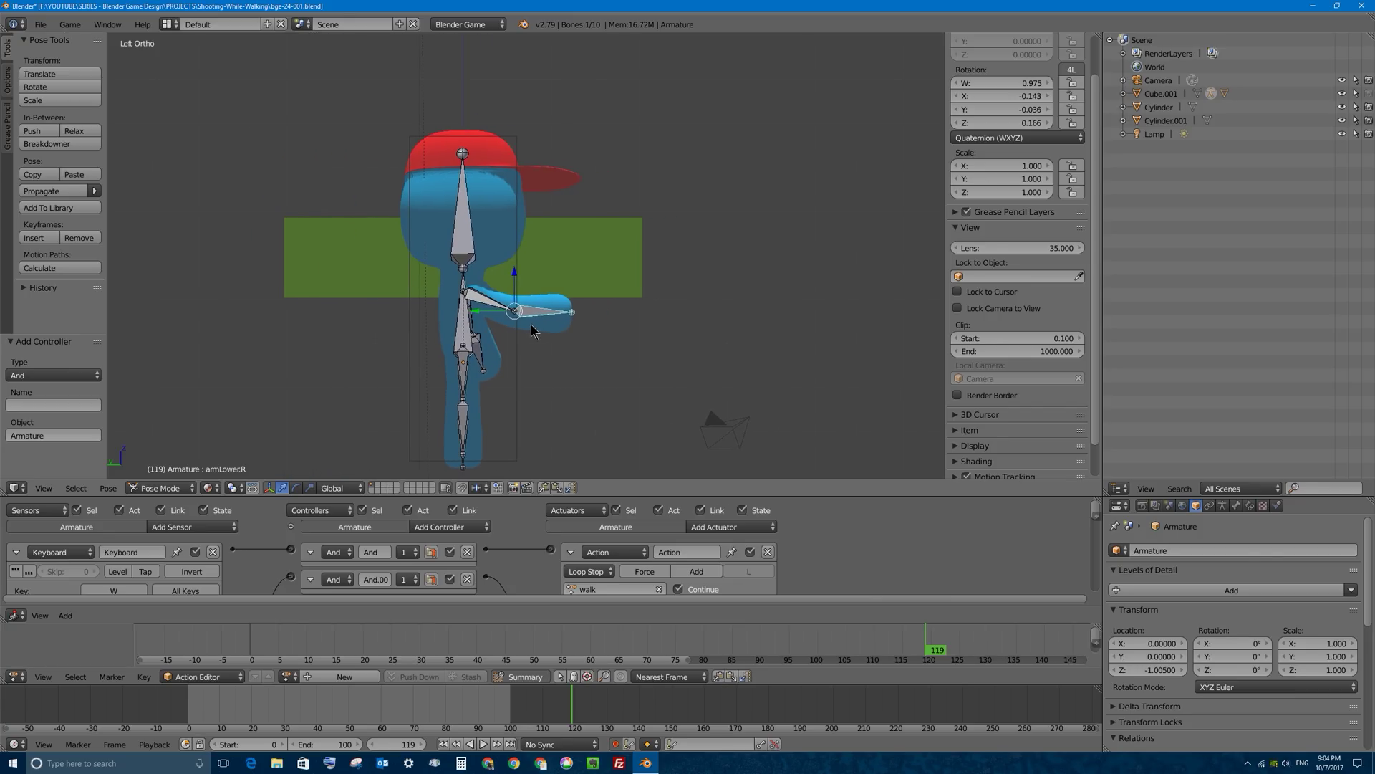
{"action": "key", "text": "shift+s"}
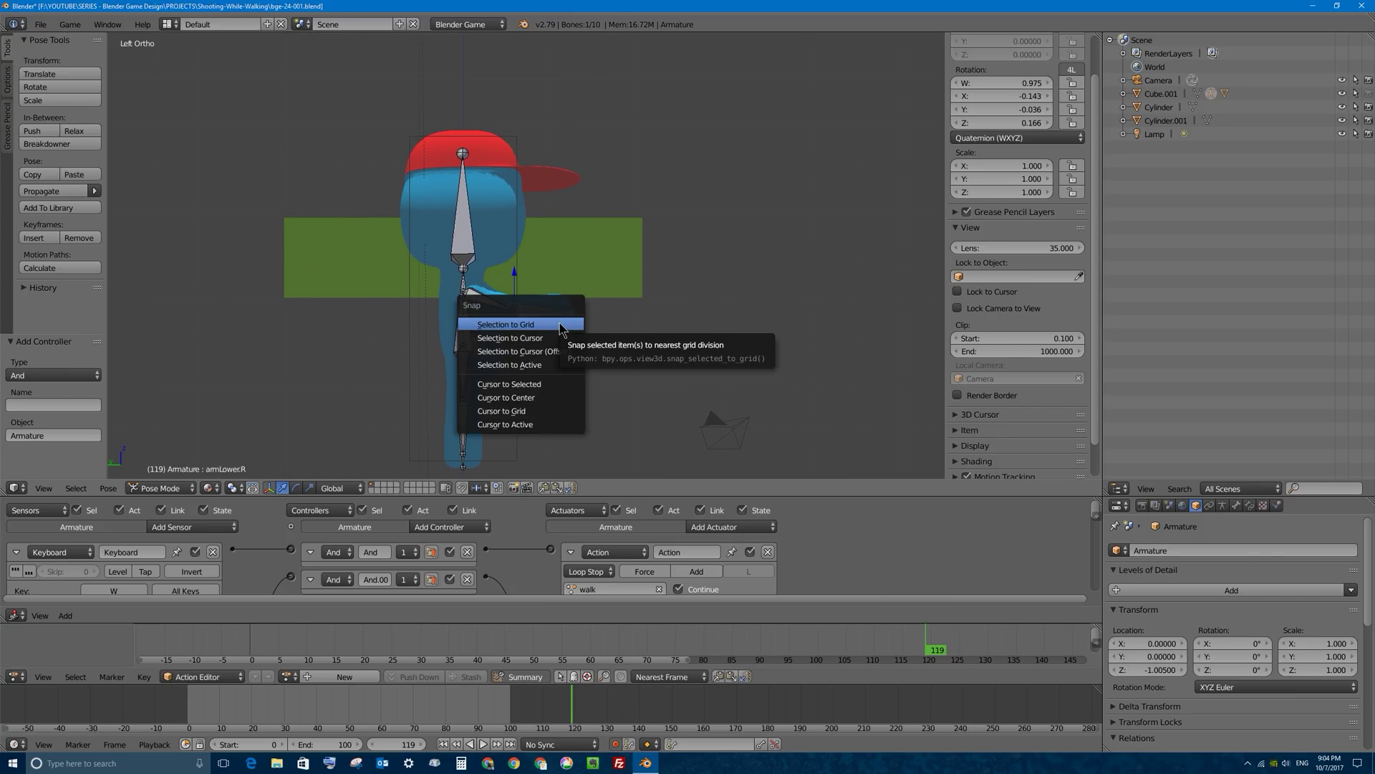
{"action": "key", "text": "shift+s"}
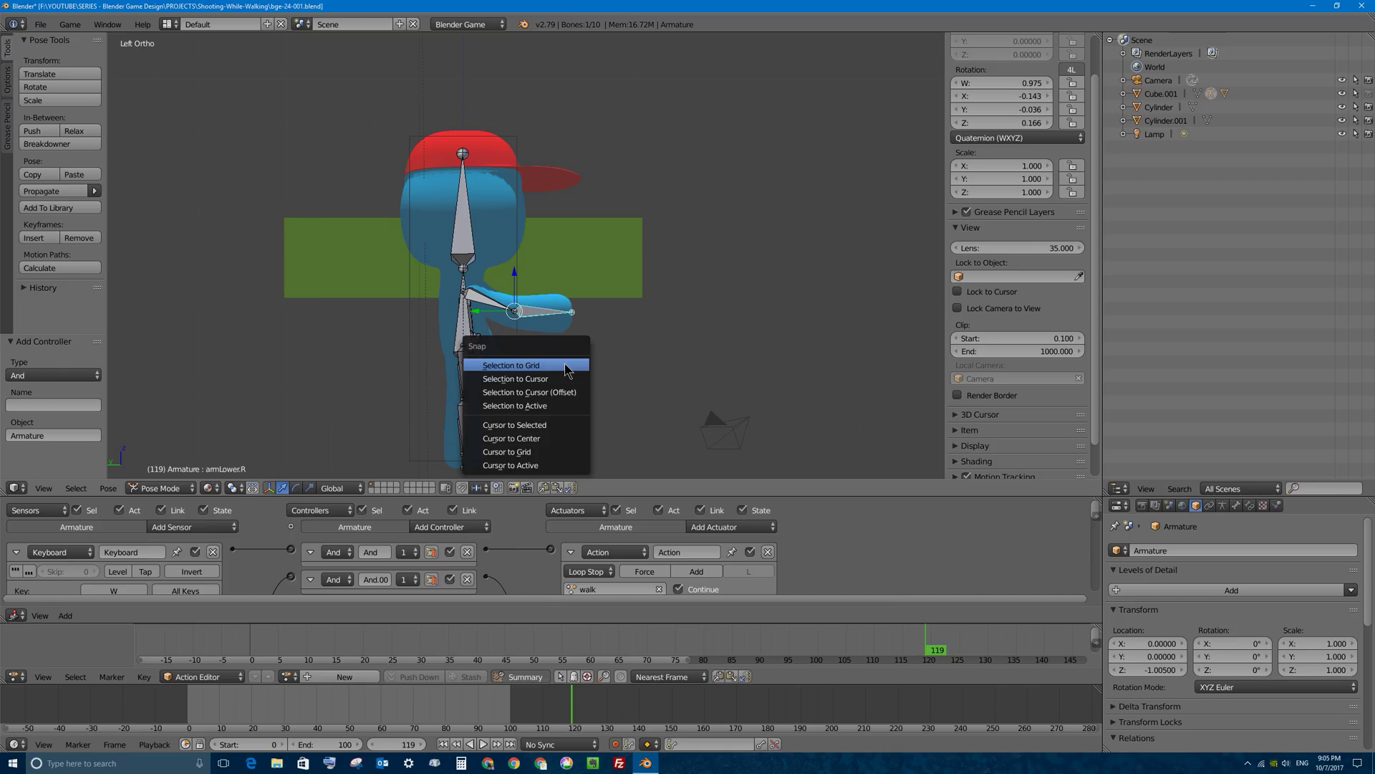
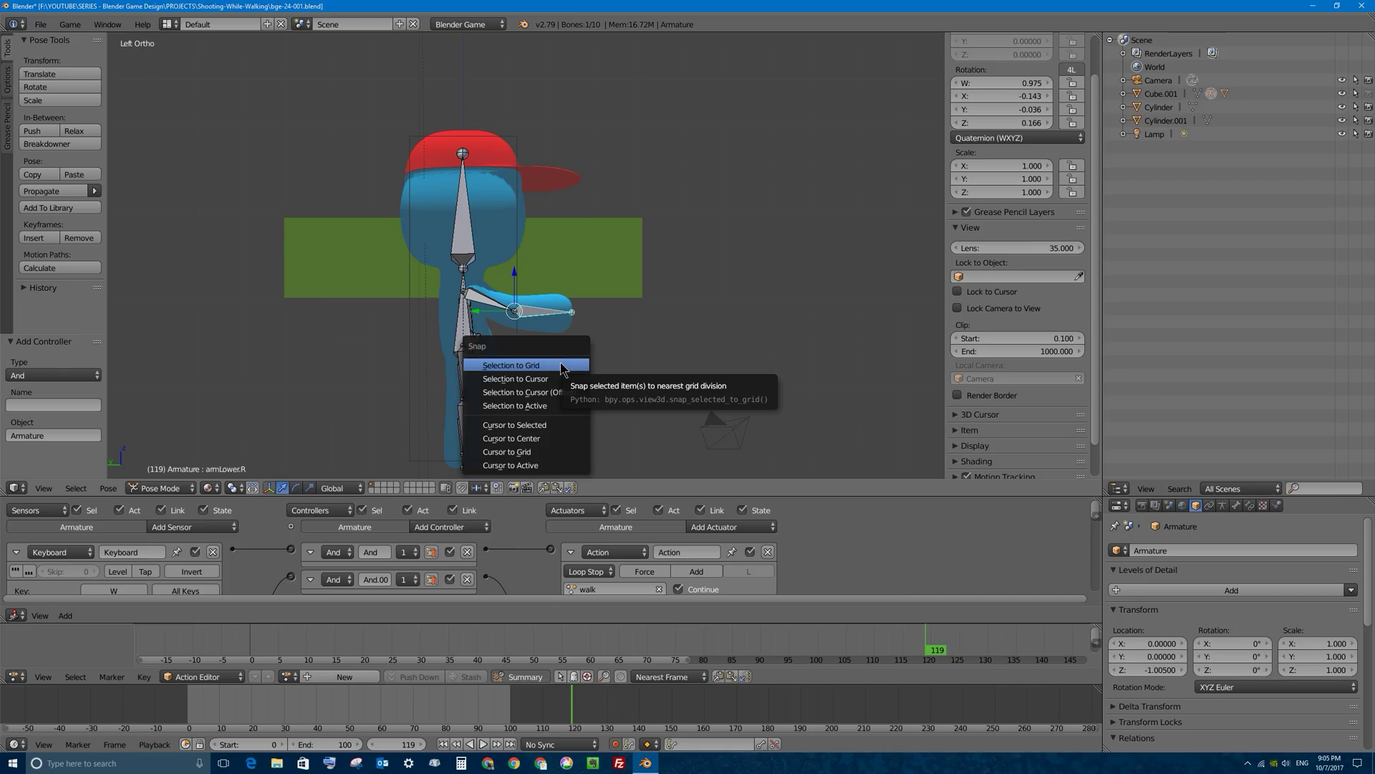
{"action": "left_click", "coordinate": [544, 427]}
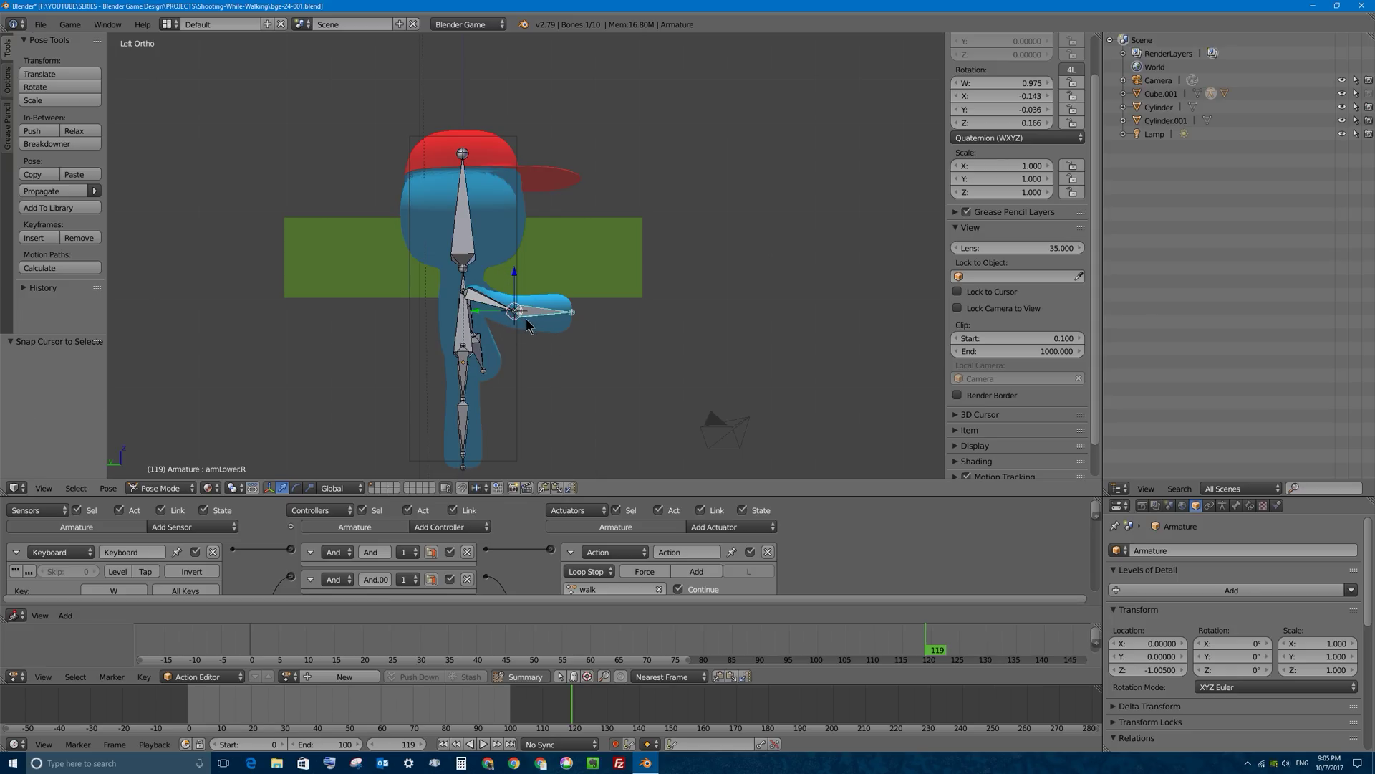
Add a cylinder mesh at the 3D cursor and rotate it 90° in the left orthographic view
{"action": "key", "text": "shift+a"}
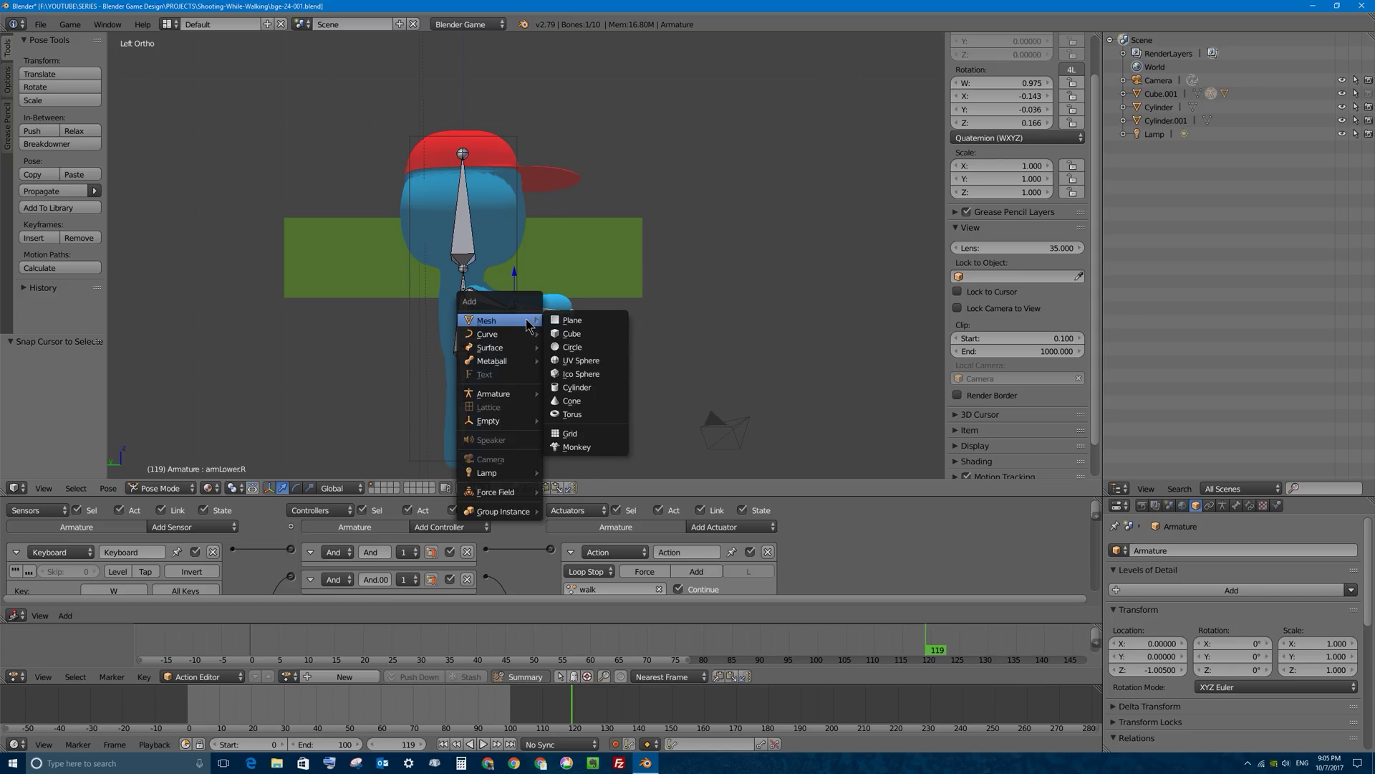
{"action": "left_click", "coordinate": [587, 388]}
{"action": "middle_click_drag", "start_coordinate": [572, 307], "coordinate": [607, 272]}
{"action": "key", "text": "KP_3"}
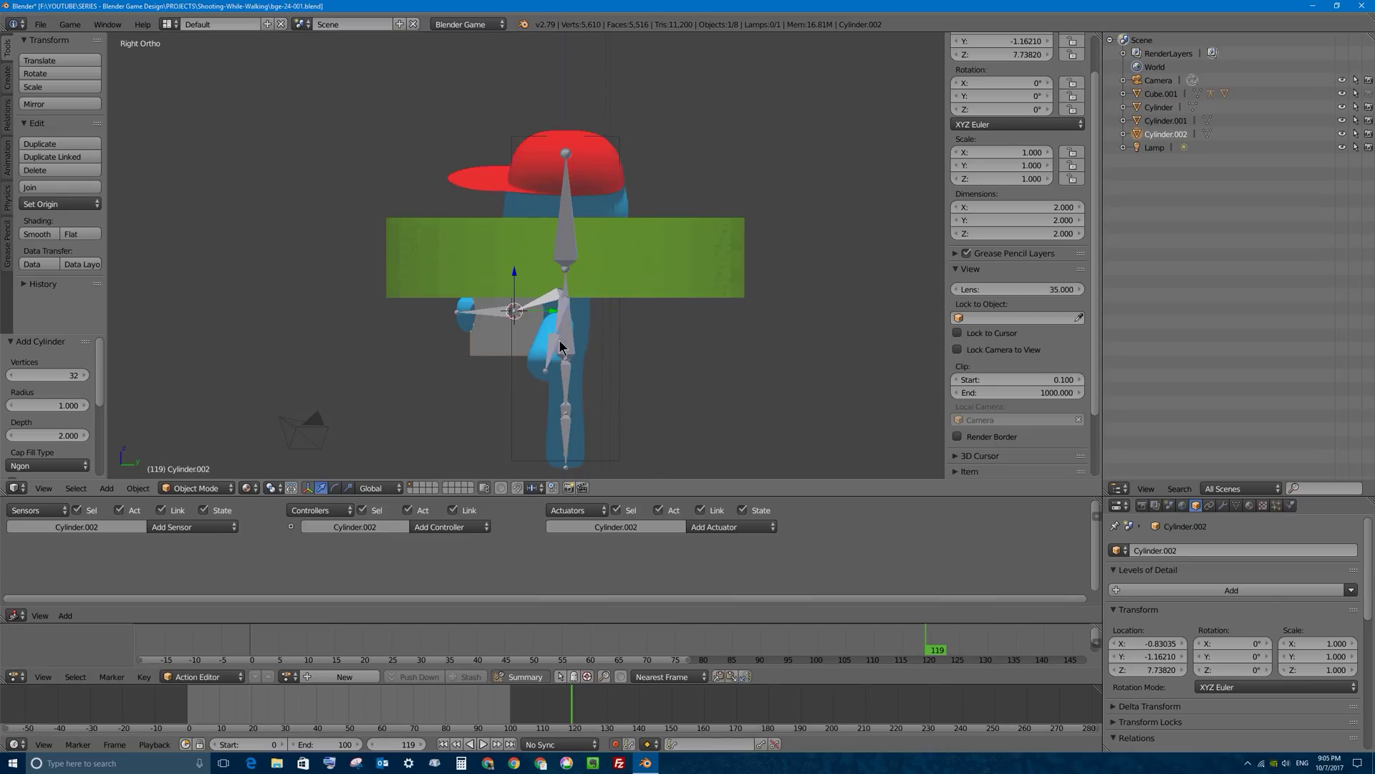
{"action": "key", "text": "ctrl+KP_3"}
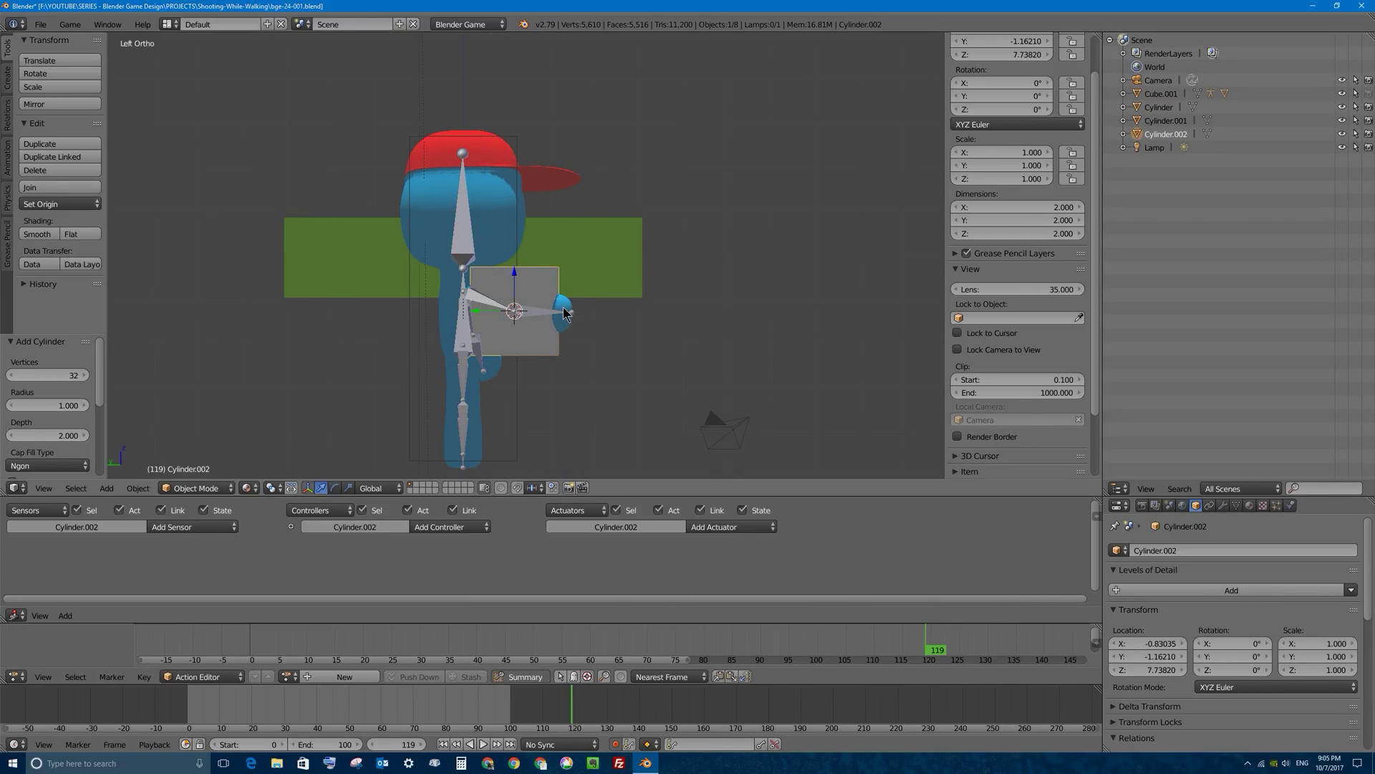
{"action": "key", "text": "r"}
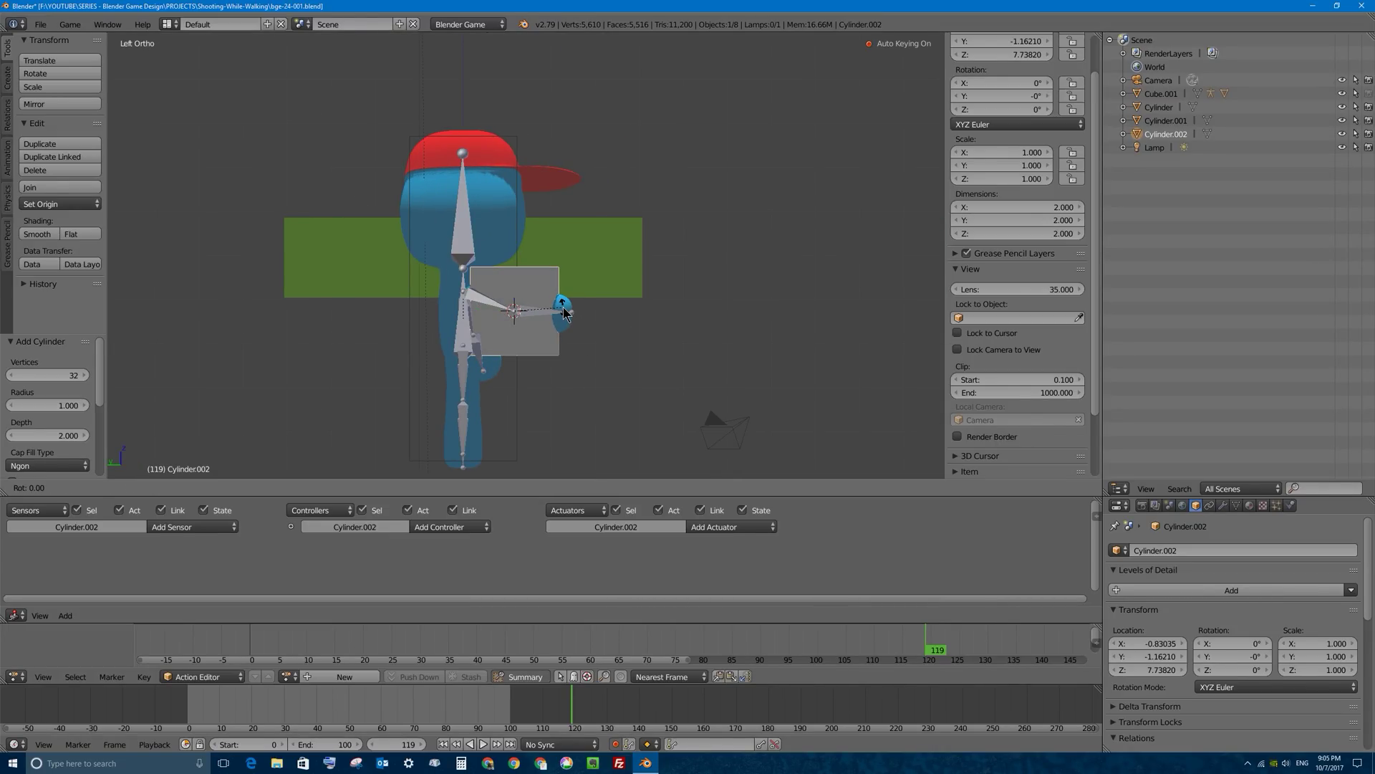
{"action": "type", "text": "90"}
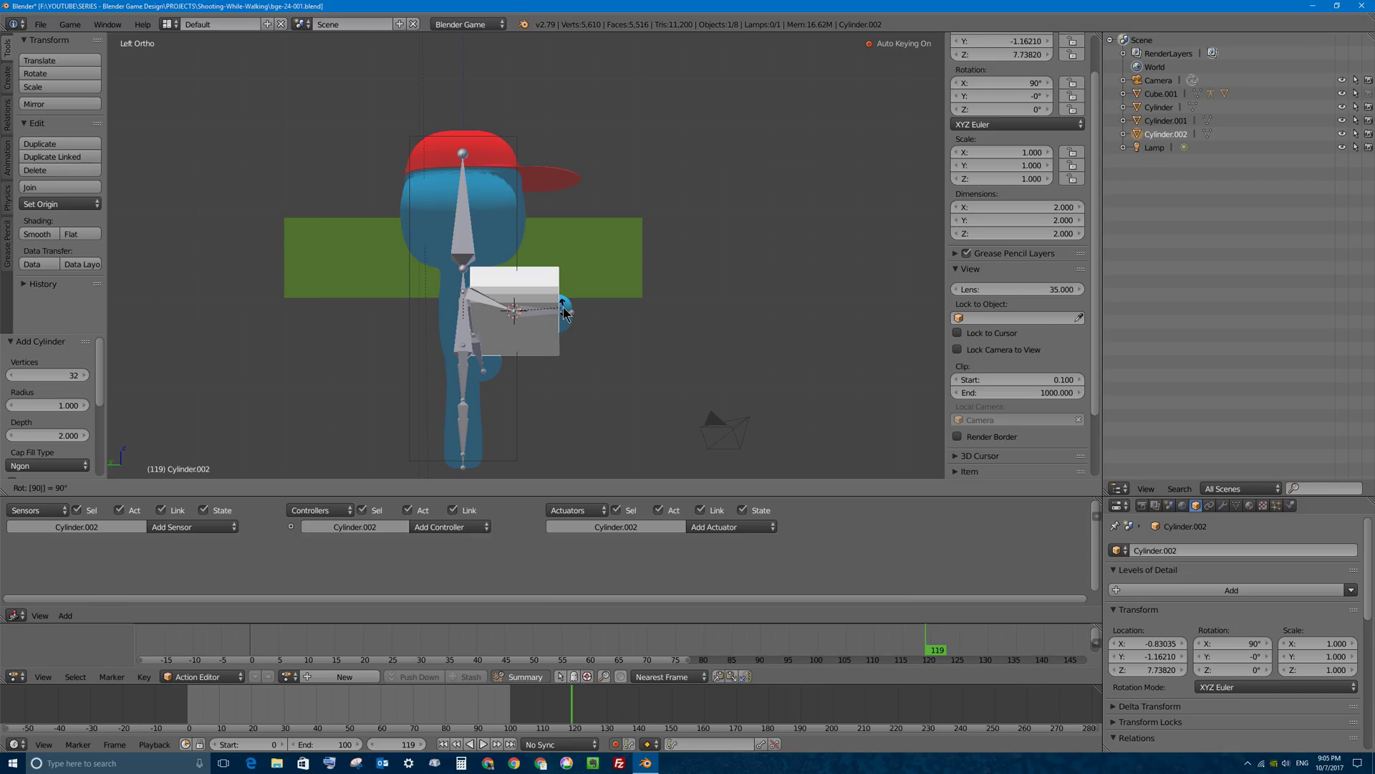
{"action": "key", "text": "Return"}
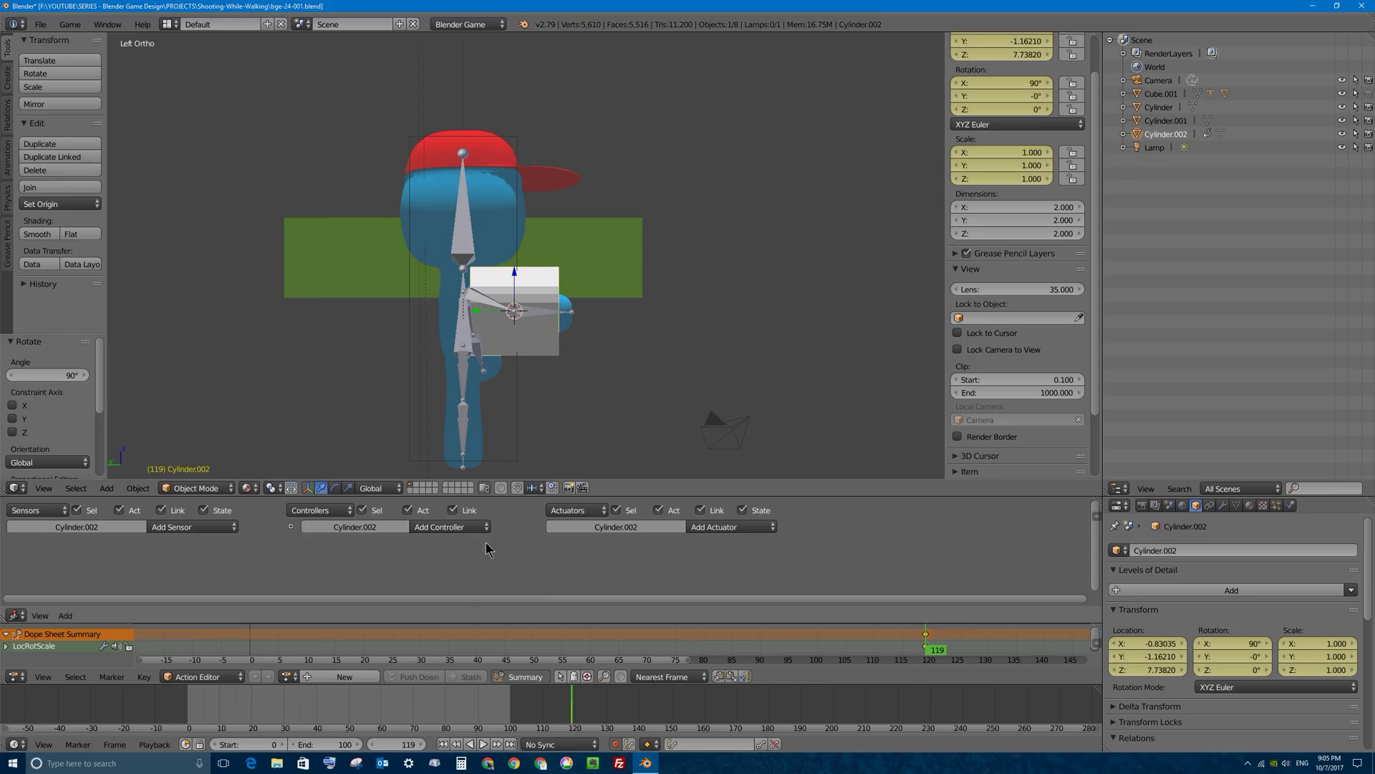
Turn off automatic keyframing and delete the new cylinder's keyframe at frame 119 in a taller Action Editor
{"action": "left_click", "coordinate": [614, 744]}
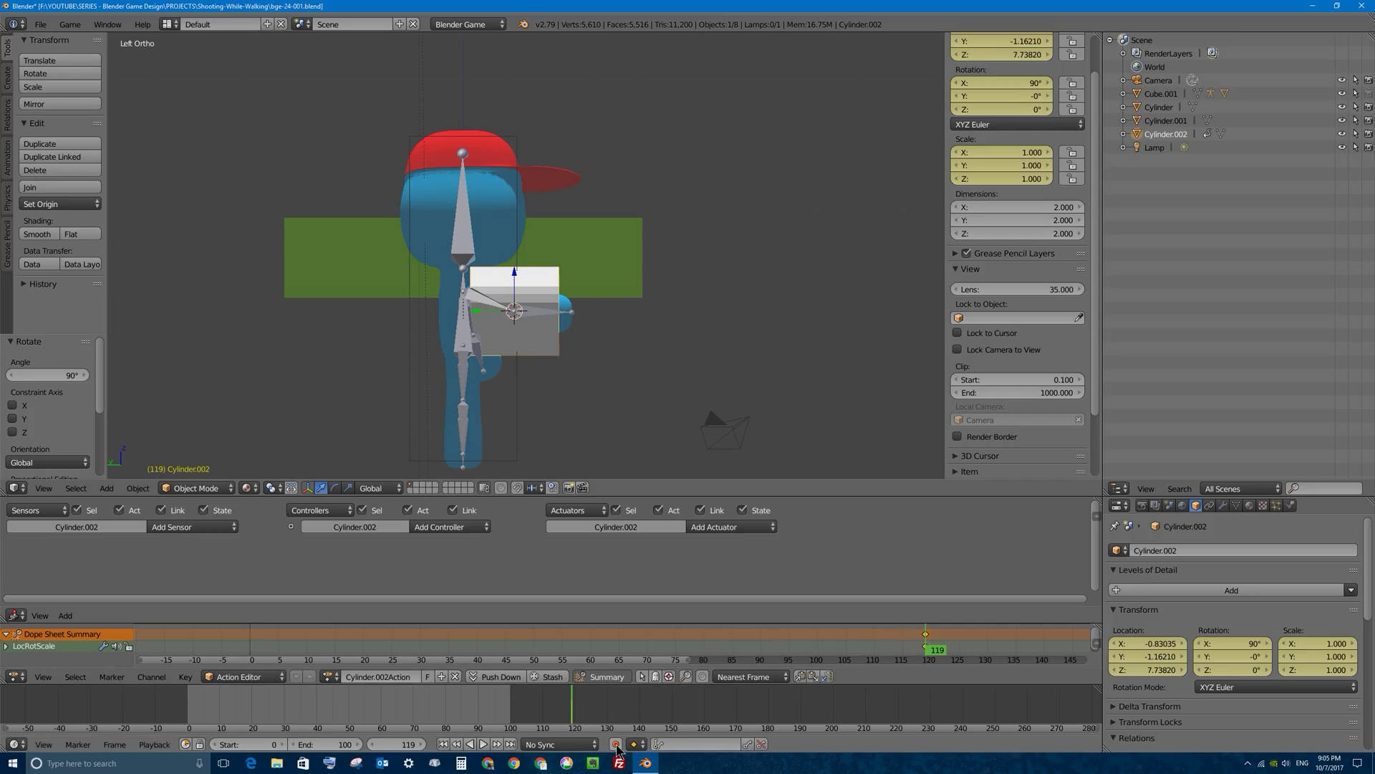
{"action": "right_click", "coordinate": [929, 636]}
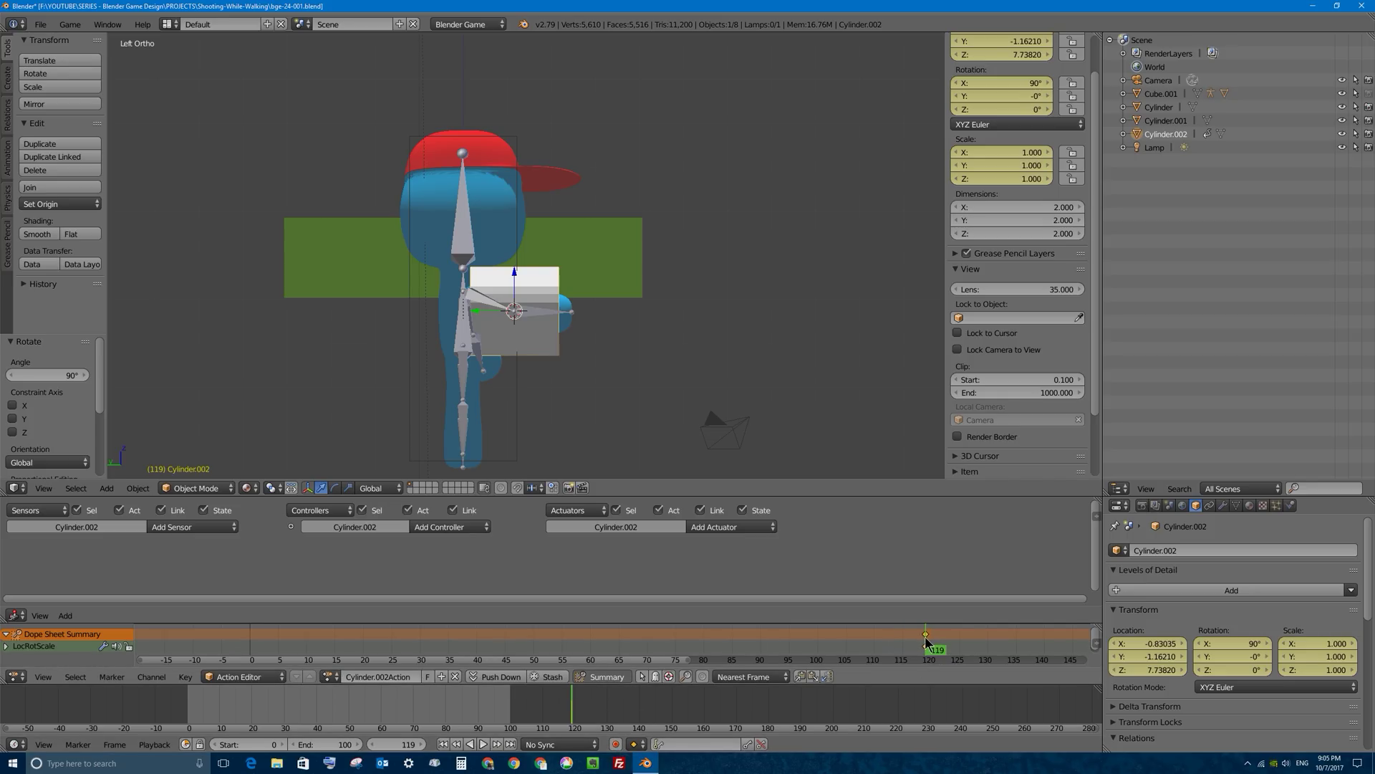
{"action": "left_click_drag", "start_coordinate": [929, 608], "coordinate": [929, 545]}
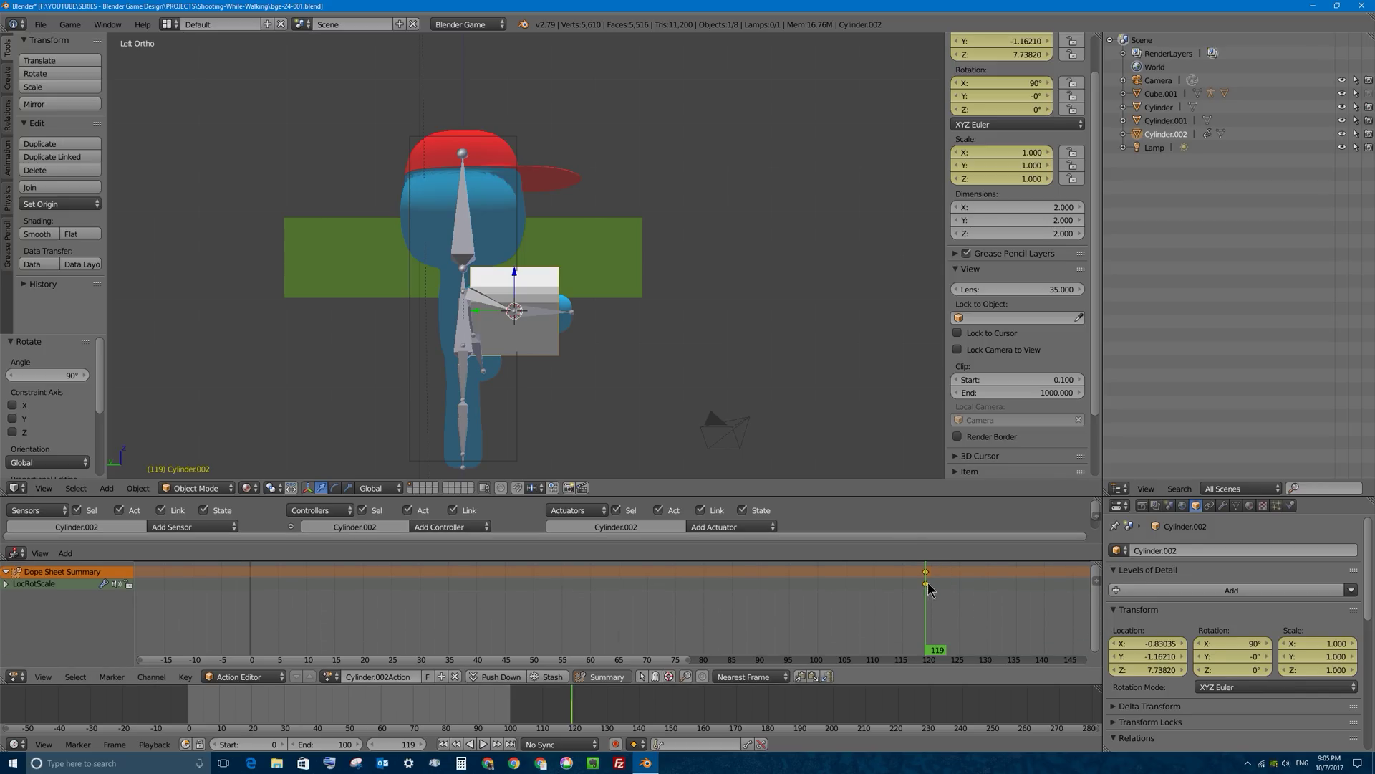
{"action": "key", "text": "x"}
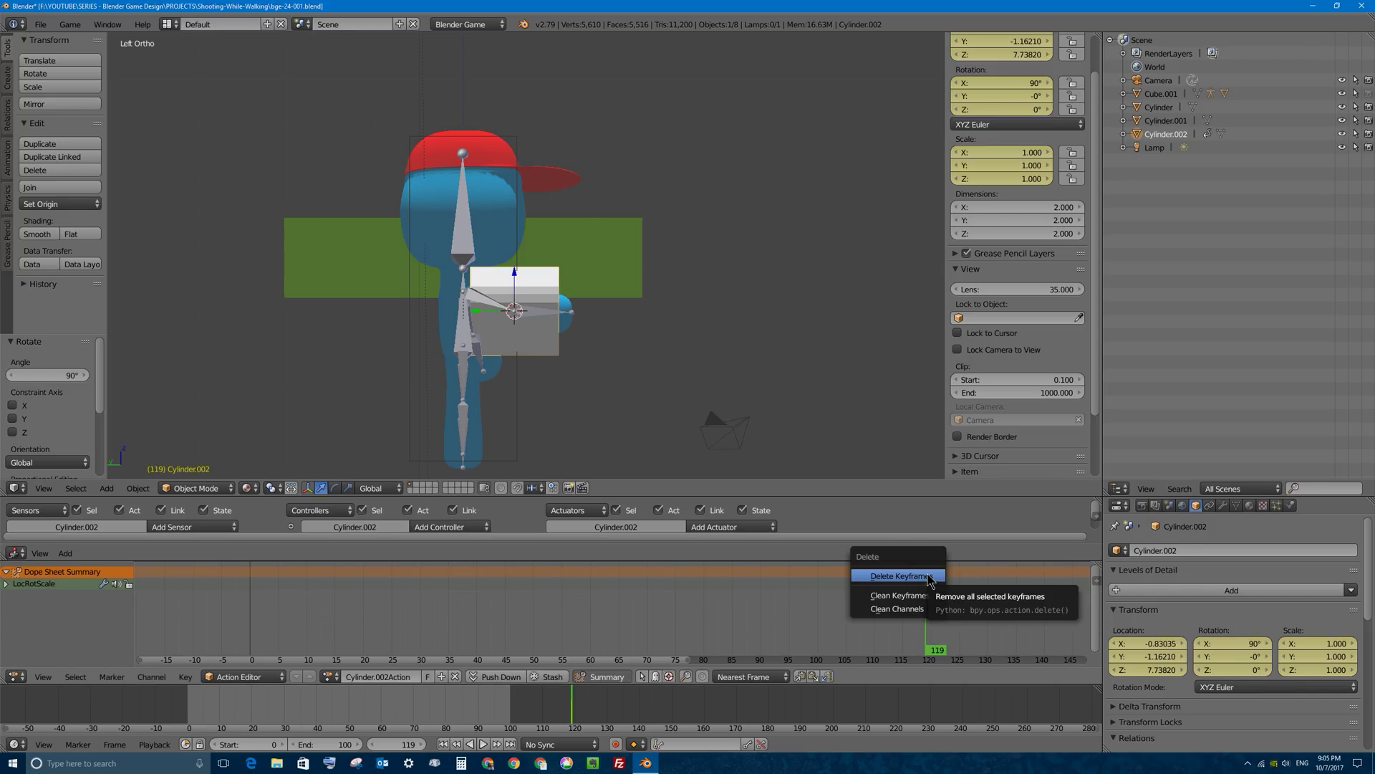
{"action": "left_click", "coordinate": [929, 577]}
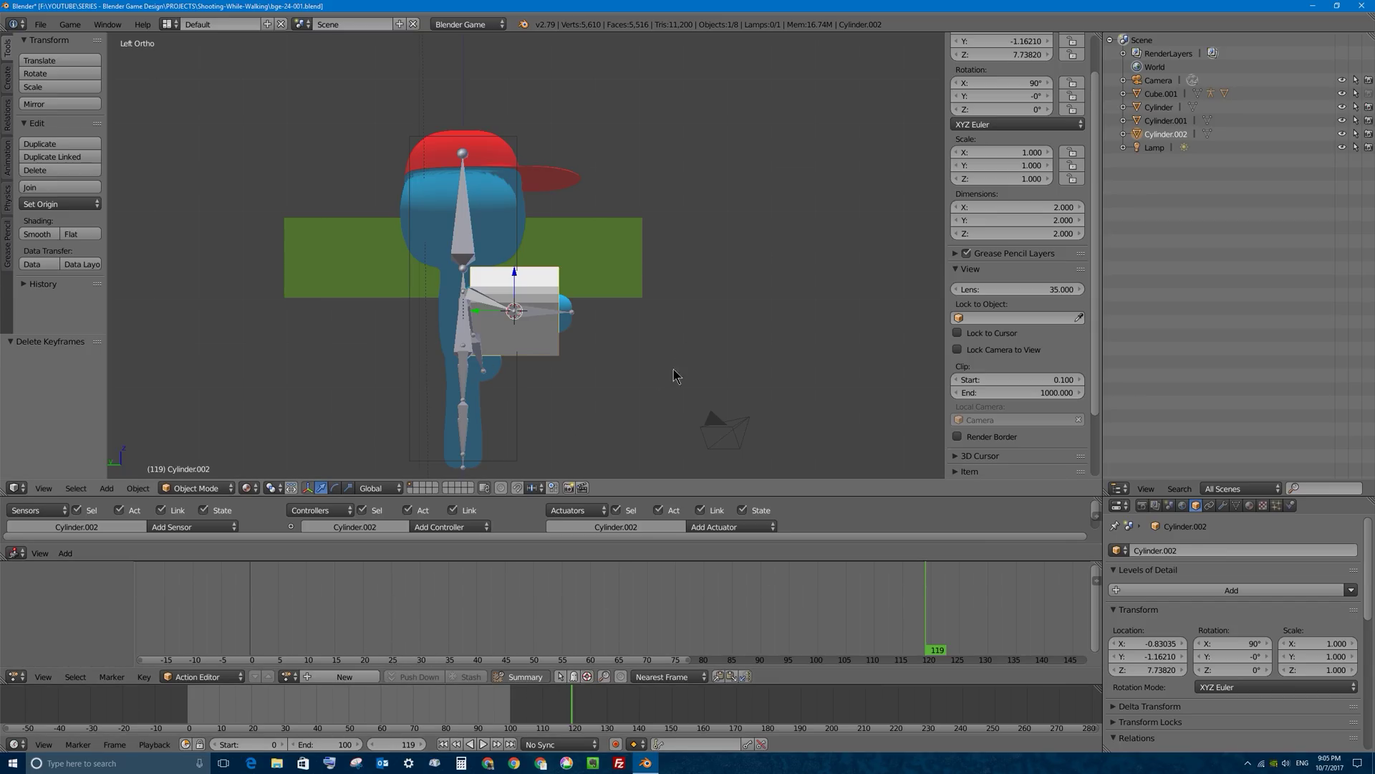
Move the new cylinder about 1.2 units forward over the character's hand and scale it down to about 0.683
{"action": "key", "text": "g"}
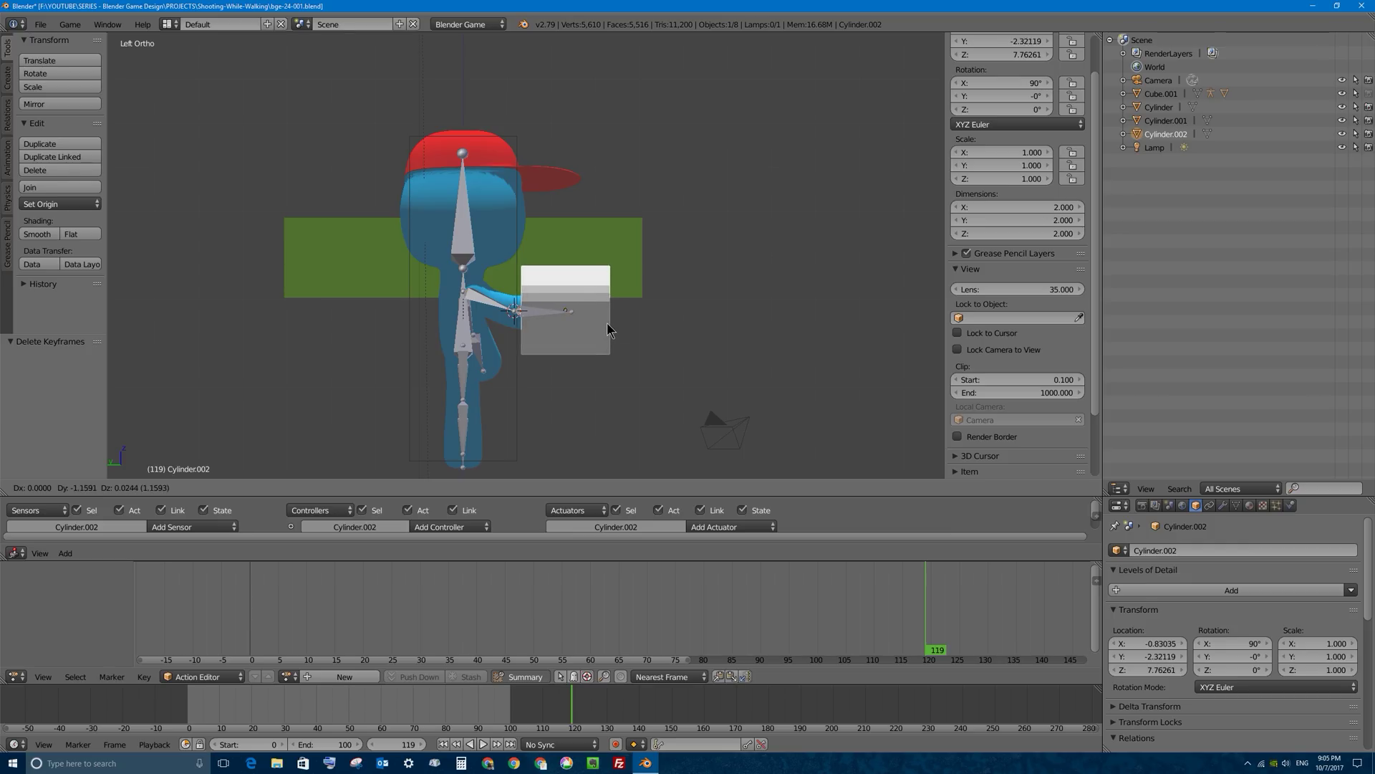
{"action": "left_click", "coordinate": [610, 329]}
{"action": "key", "text": "s"}
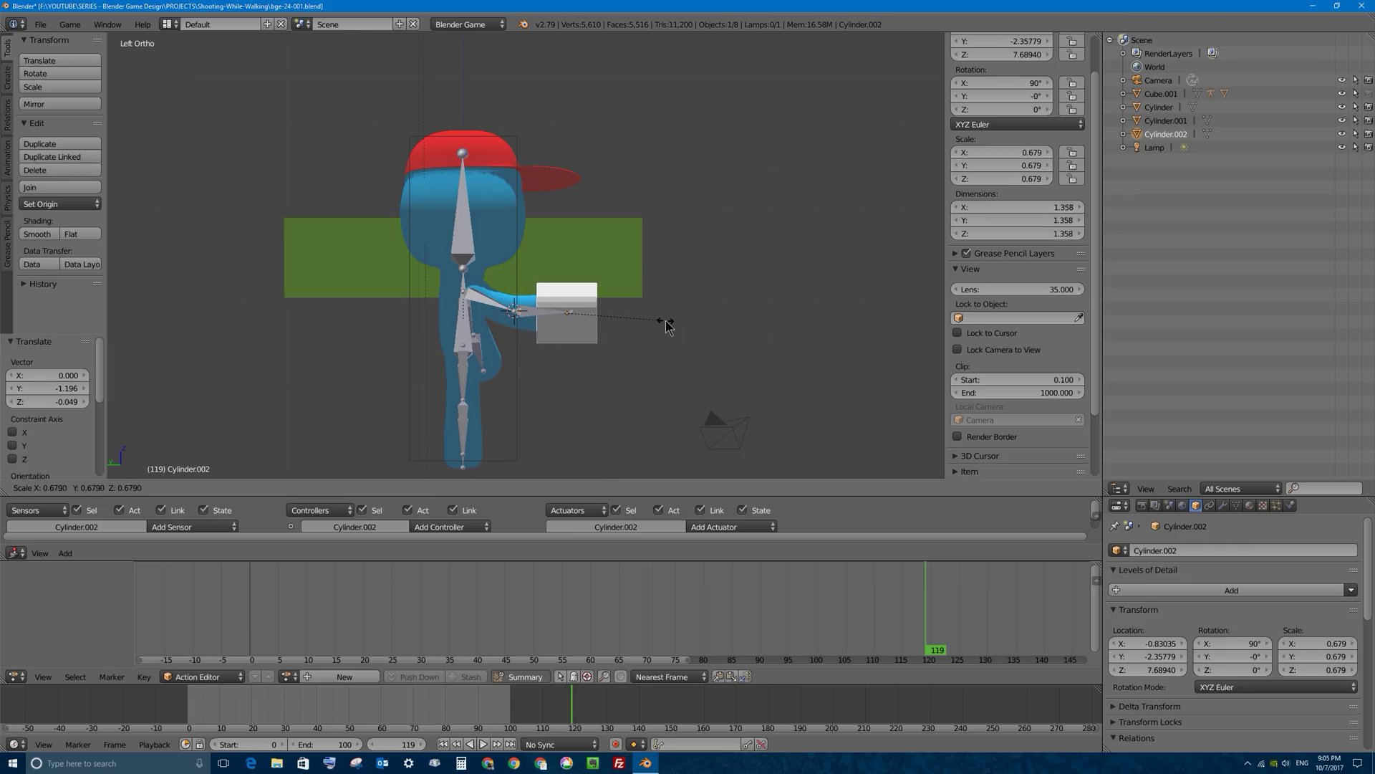
{"action": "left_click", "coordinate": [667, 328]}
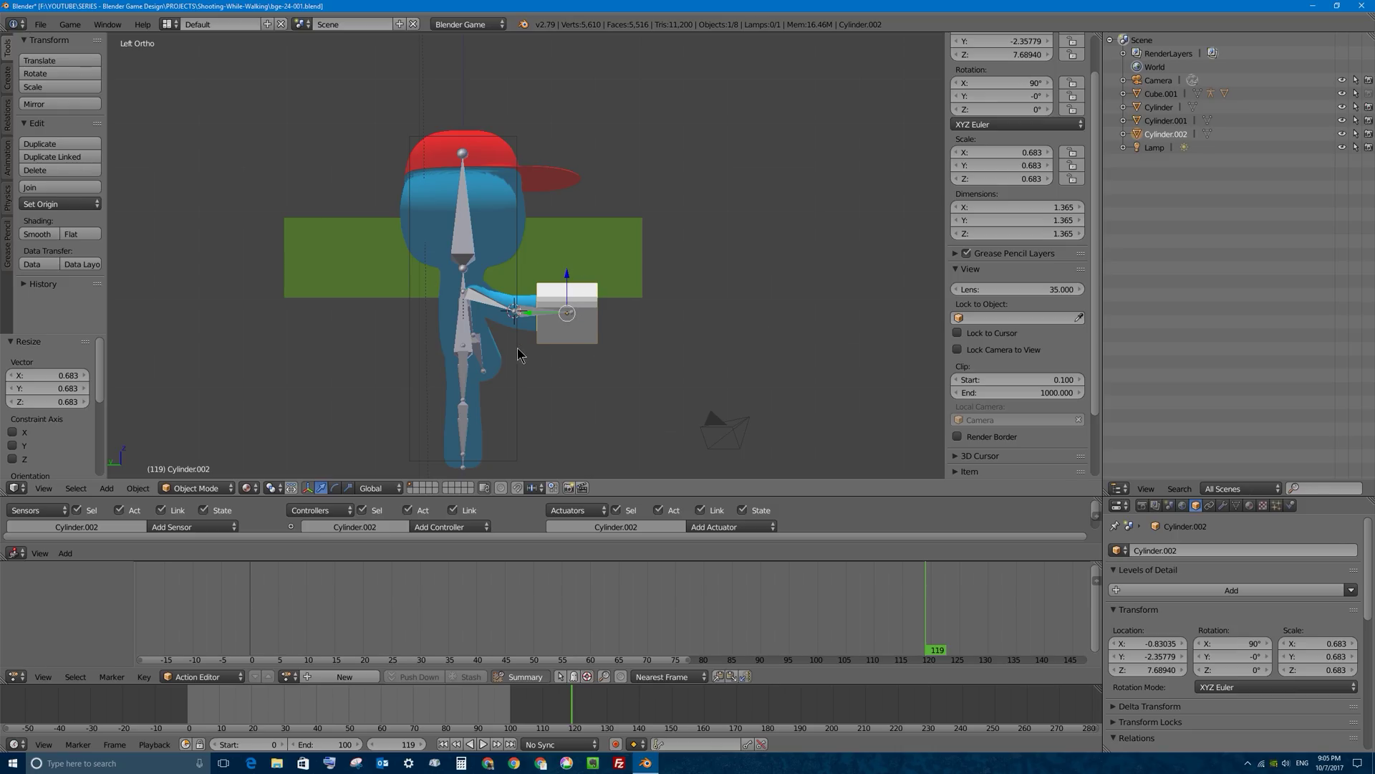
{"action": "middle_click_drag", "start_coordinate": [537, 261], "coordinate": [551, 300]}
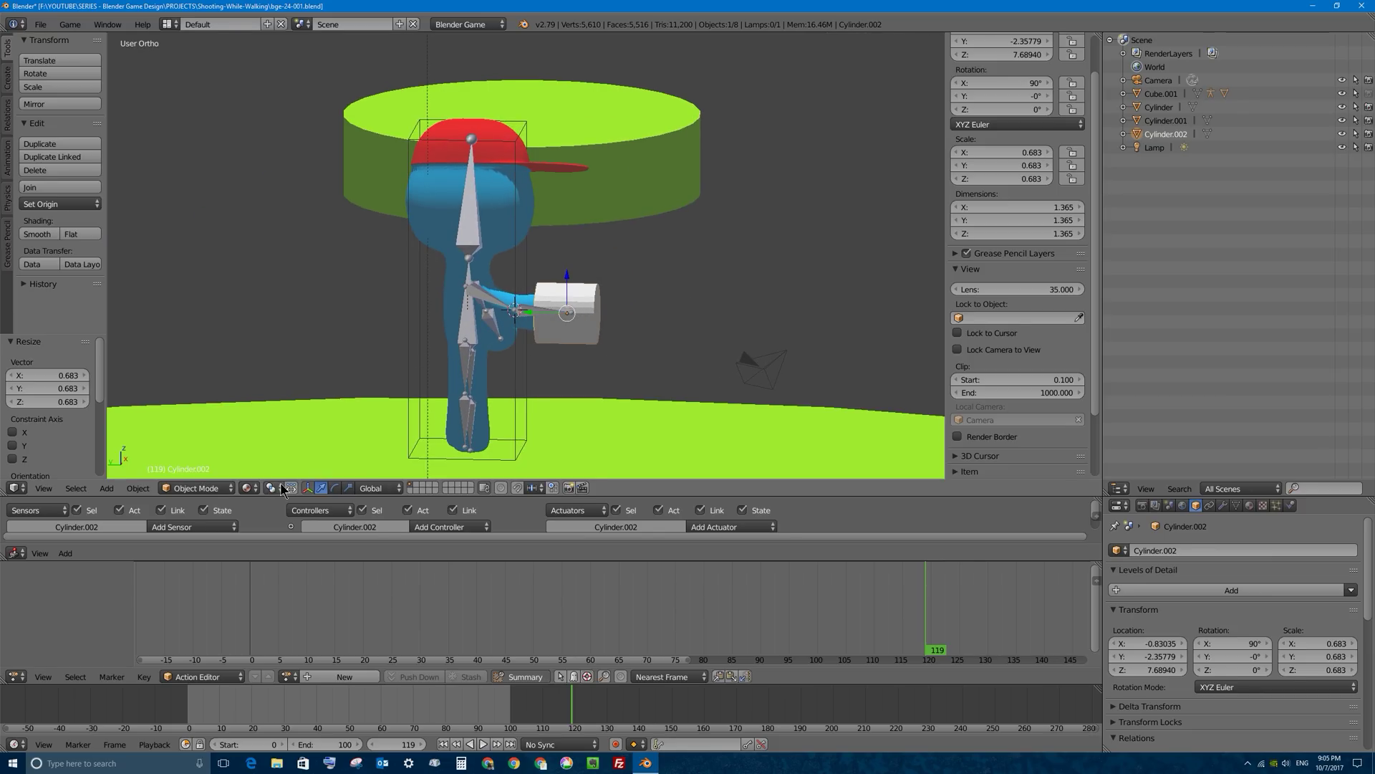
In Edit Mode, select the cylinder's end face nearest the hand and scale it down to about 0.878
{"action": "key", "text": "Tab"}
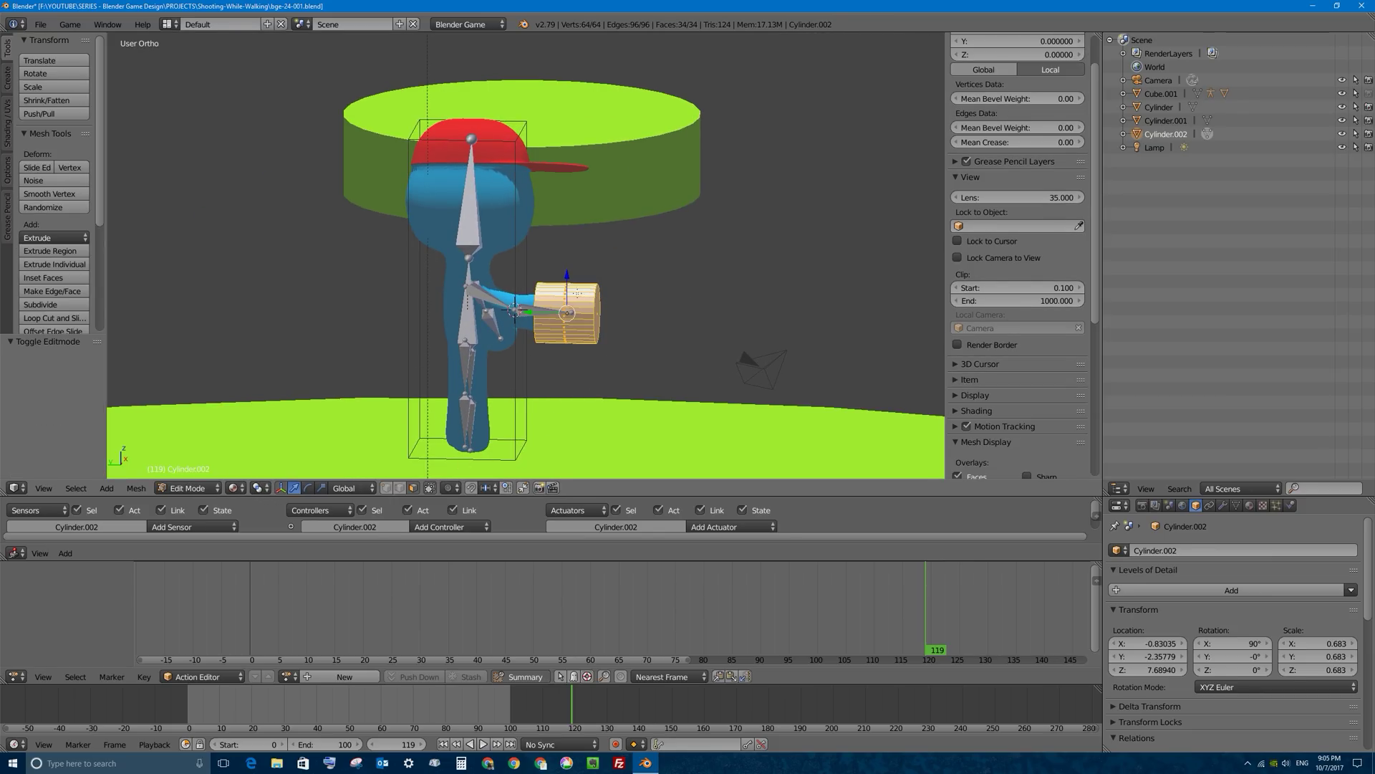
{"action": "right_click", "coordinate": [607, 314]}
{"action": "middle_click_drag", "start_coordinate": [669, 319], "coordinate": [570, 313]}
{"action": "key", "text": "KP_1"}
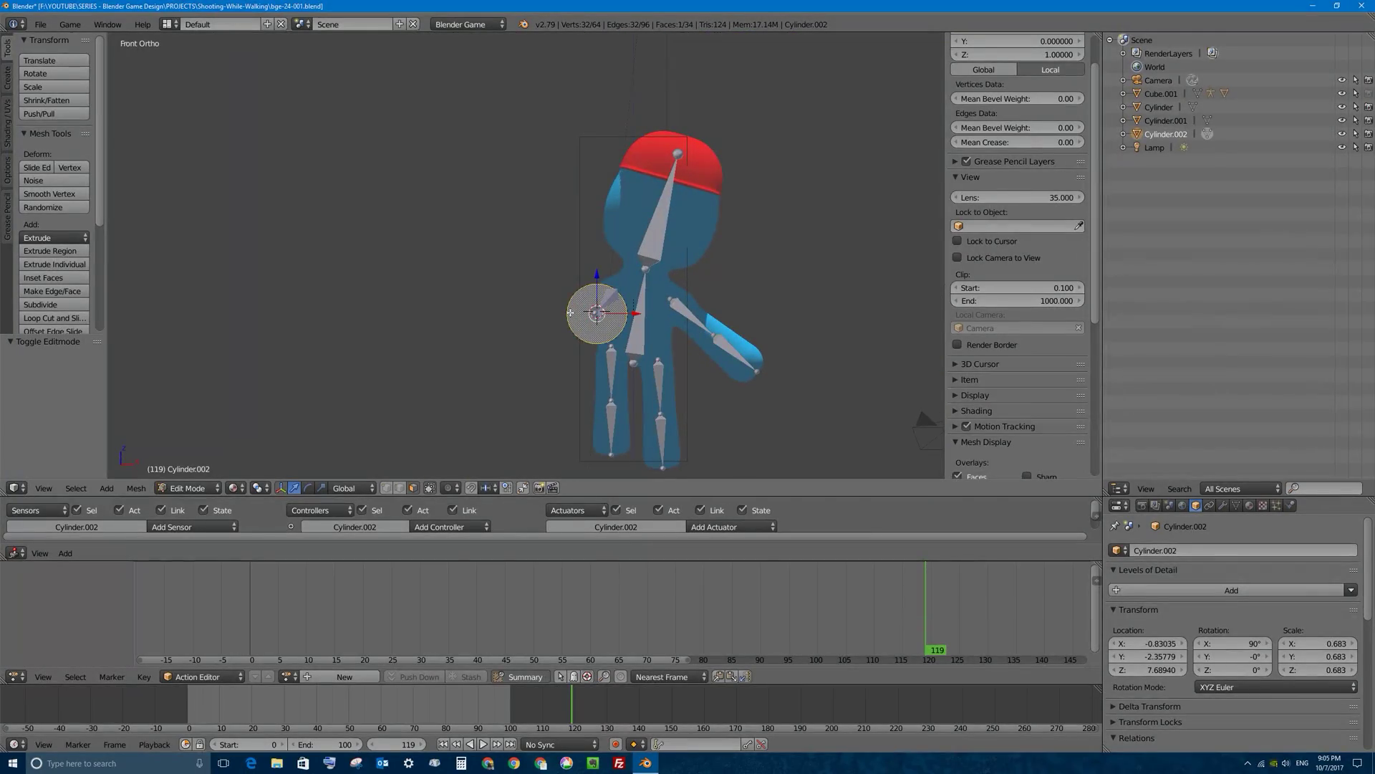
{"action": "key", "text": "KP_7"}
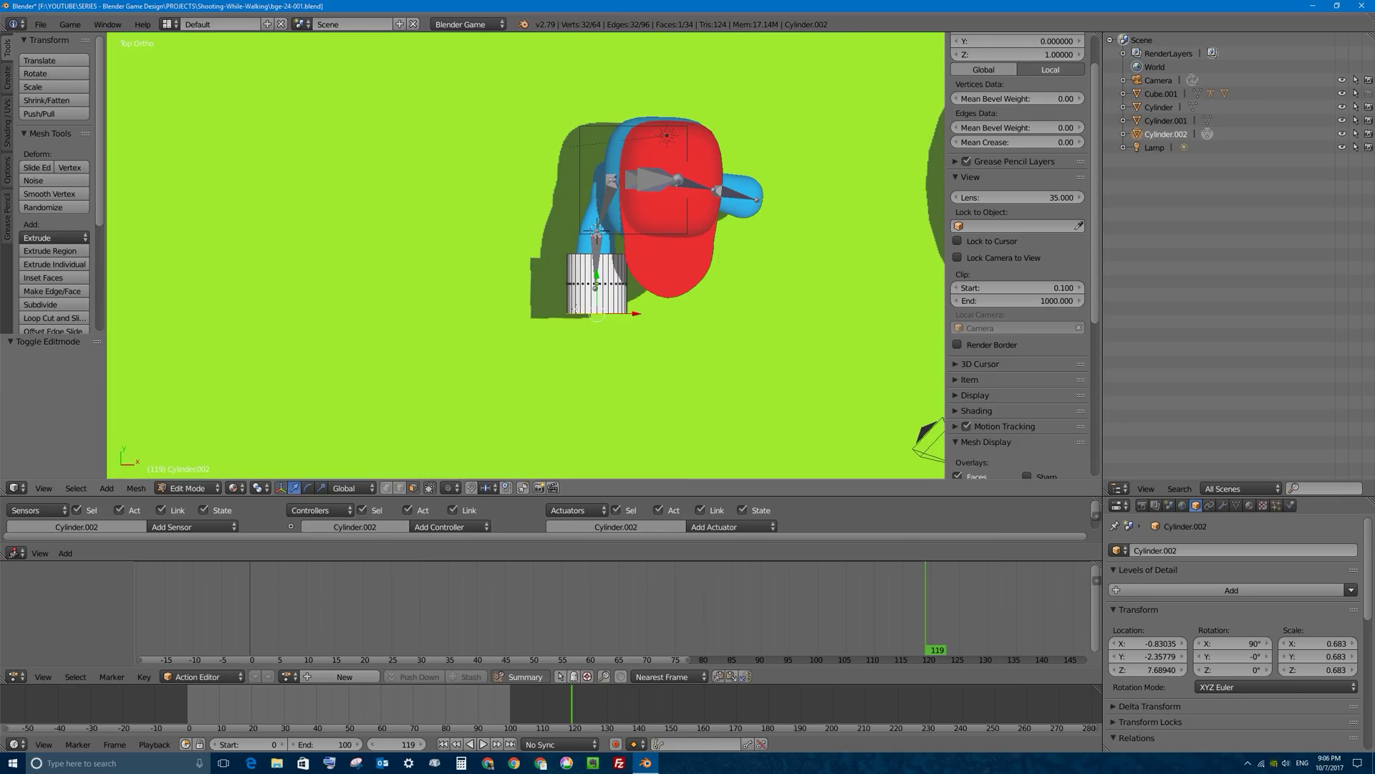
{"action": "middle_click_drag", "start_coordinate": [581, 290], "coordinate": [795, 179]}
{"action": "right_click", "coordinate": [546, 308]}
{"action": "key", "text": "s"}
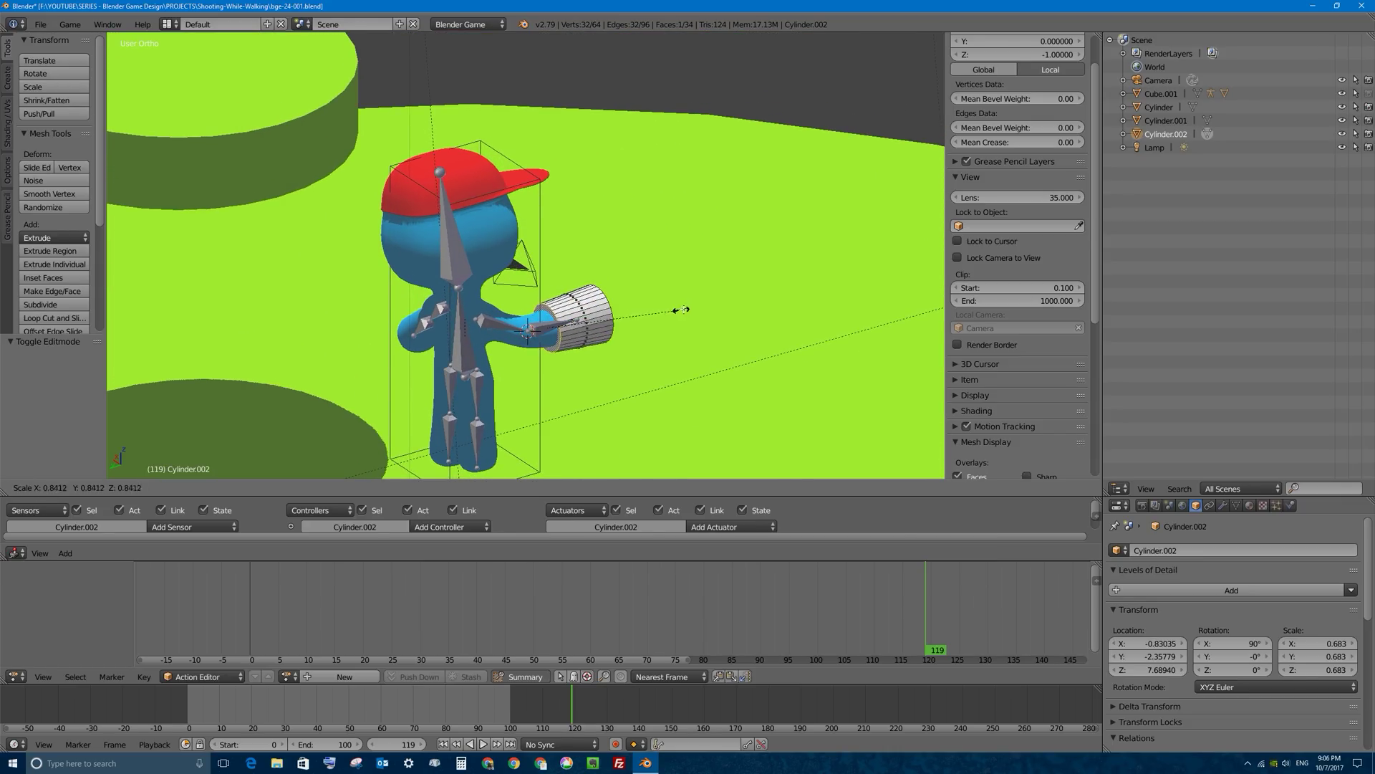
{"action": "left_click", "coordinate": [681, 310]}
Scale the cylinder's front end face up to about 1.31 and move it about -0.153 along Y
{"action": "middle_click_drag", "start_coordinate": [681, 310], "coordinate": [577, 315]}
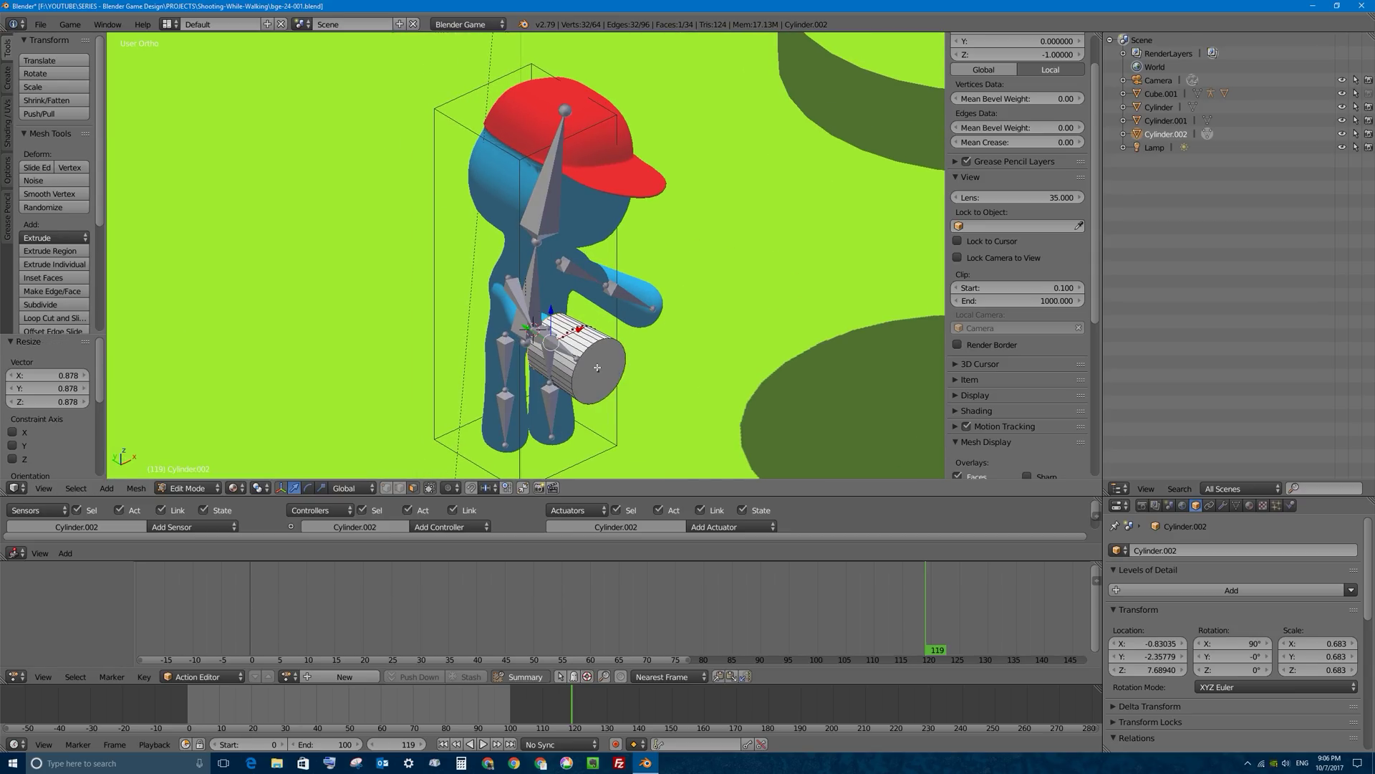
{"action": "right_click", "coordinate": [599, 368]}
{"action": "middle_click_drag", "start_coordinate": [601, 367], "coordinate": [715, 336]}
{"action": "key", "text": "s"}
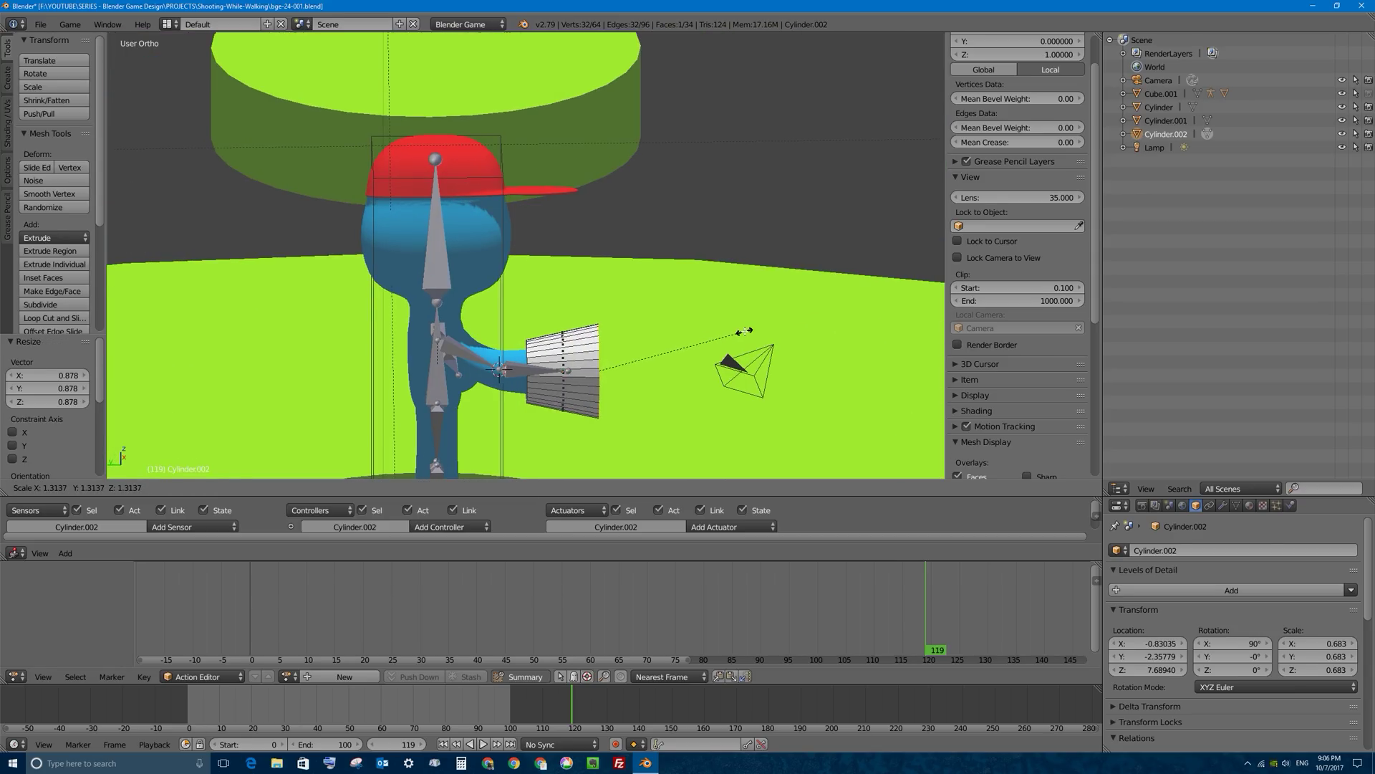
{"action": "left_click", "coordinate": [746, 329]}
{"action": "key", "text": "g"}
{"action": "key", "text": "y"}
{"action": "left_click", "coordinate": [597, 375]}
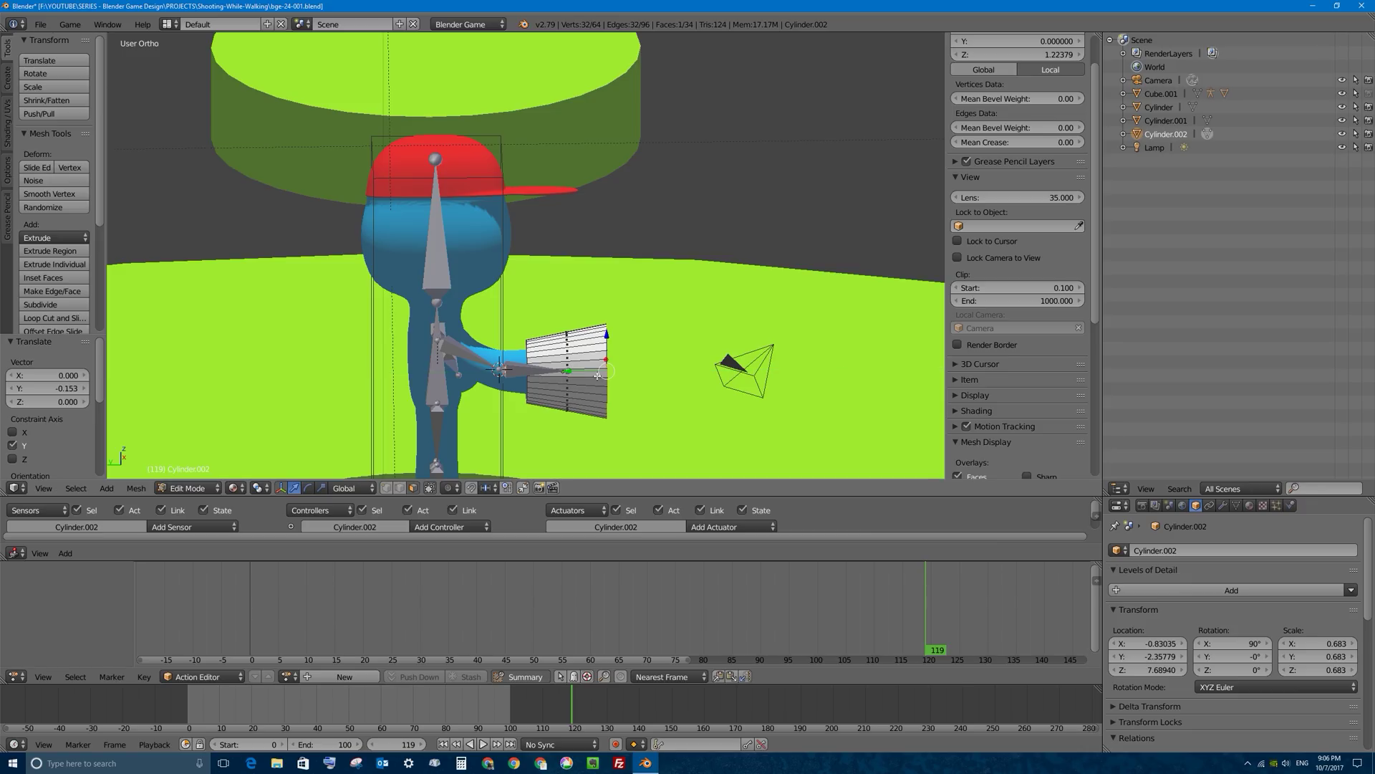
Add one loop cut around the cylinder, slide it toward the front end, and scale it by about 1.111
{"action": "key", "text": "ctrl+r"}
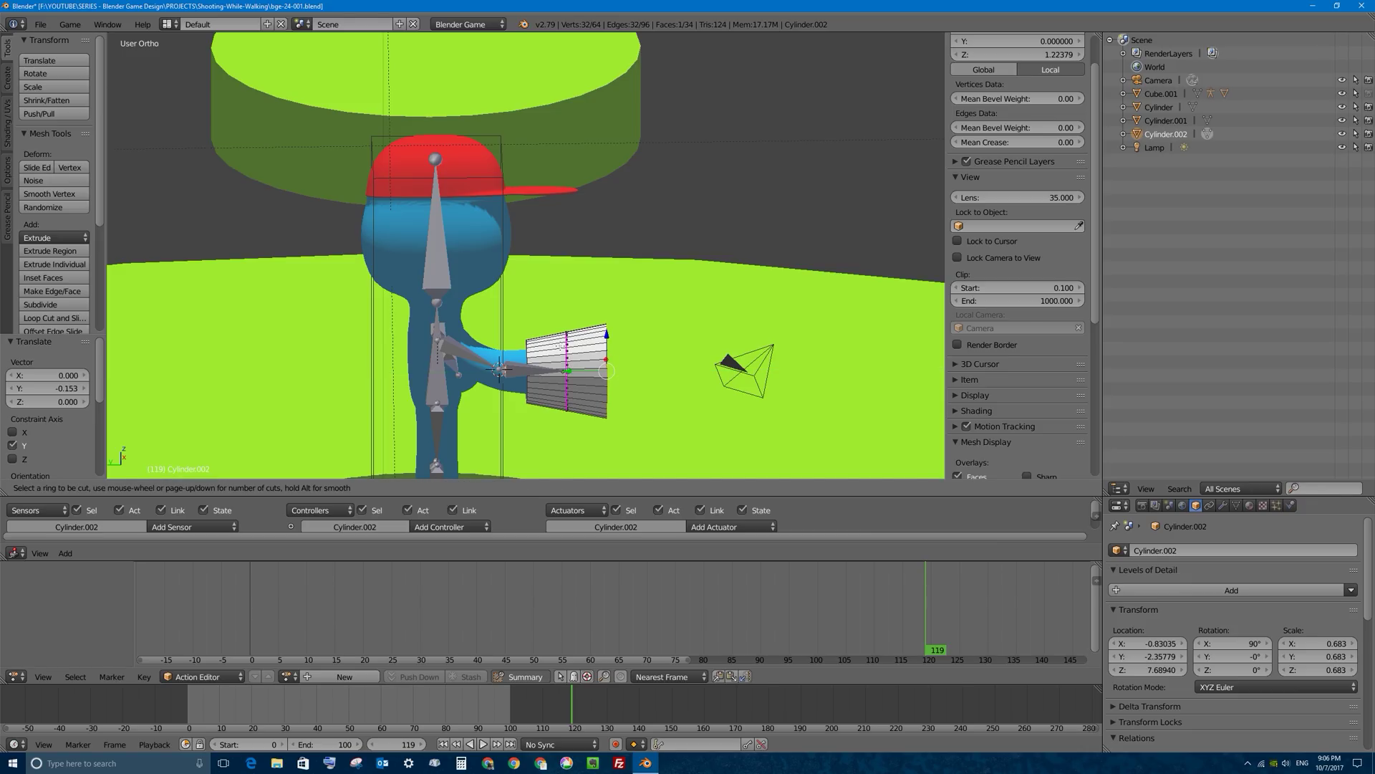
{"action": "left_click", "coordinate": [606, 371]}
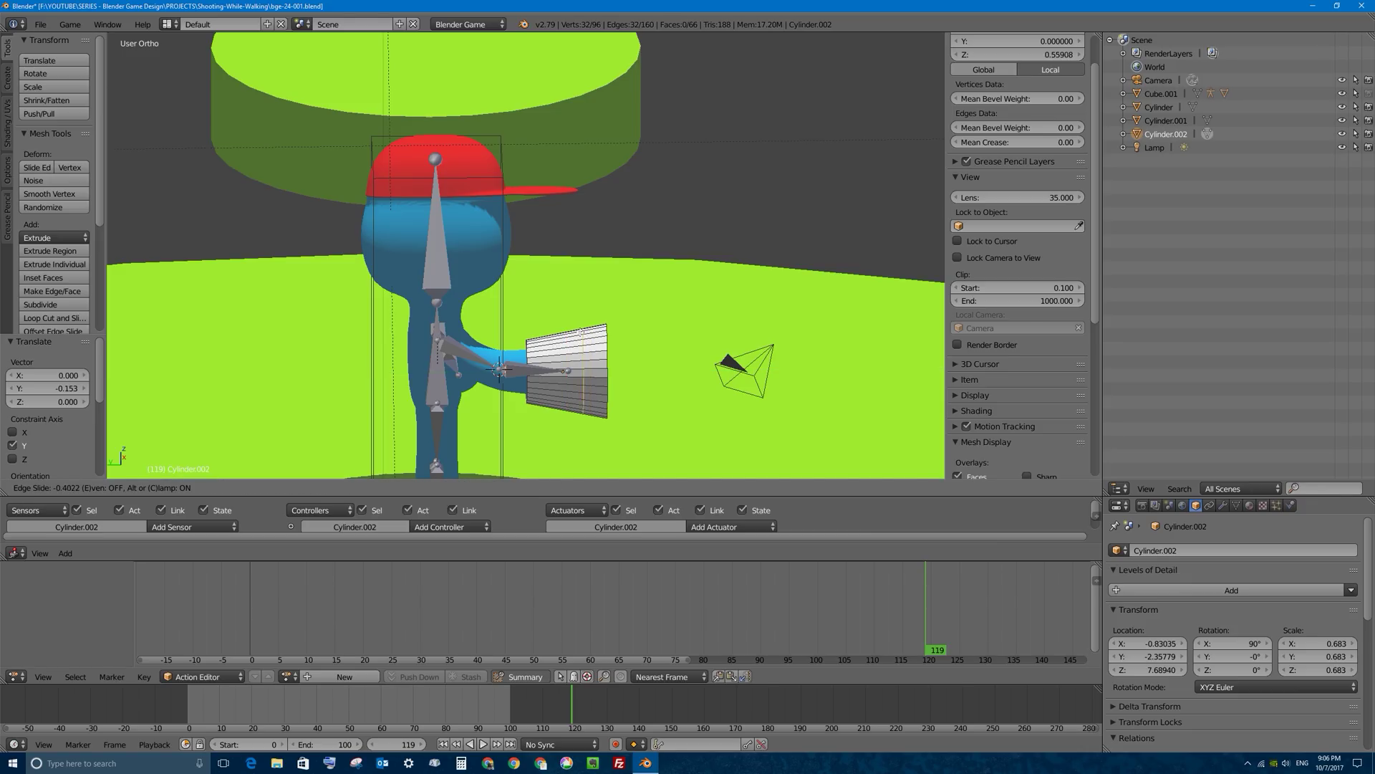
{"action": "left_click", "coordinate": [583, 371]}
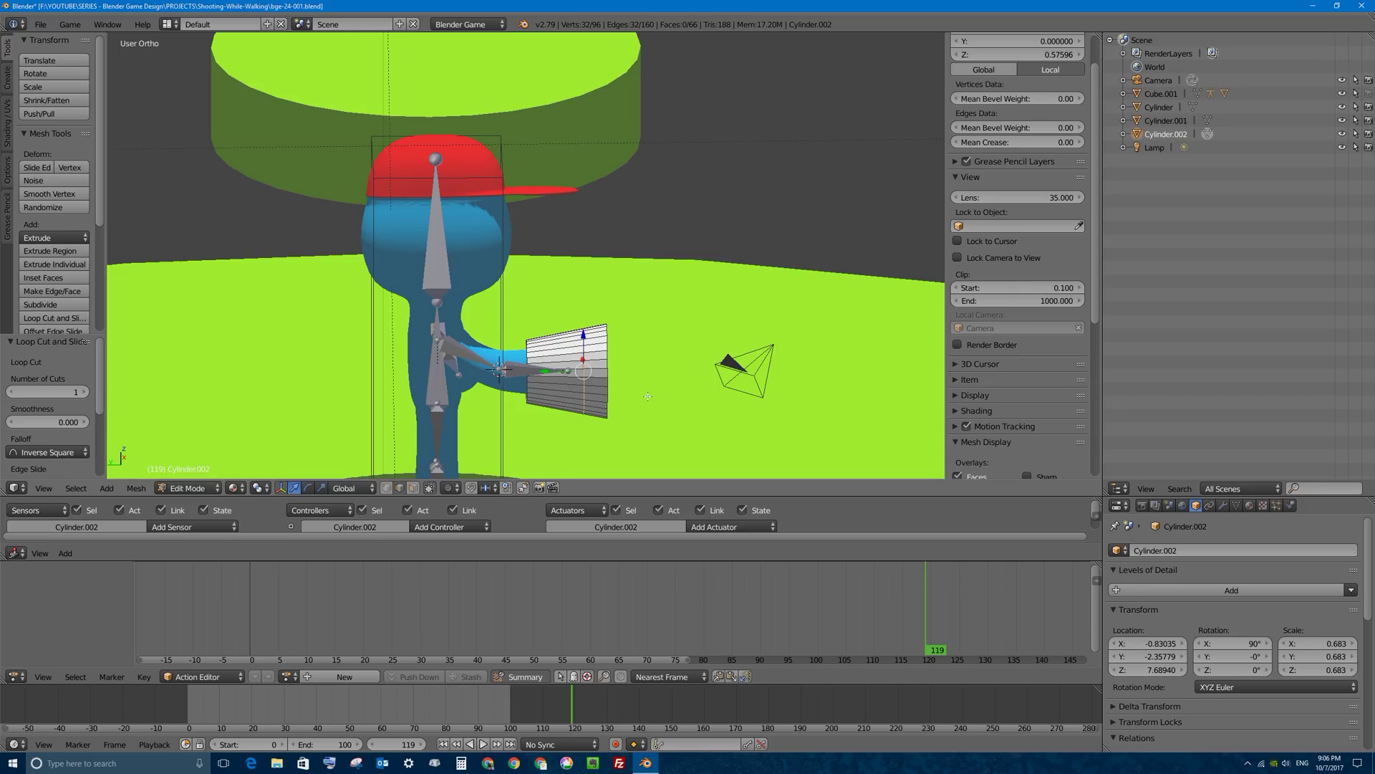
{"action": "key", "text": "s"}
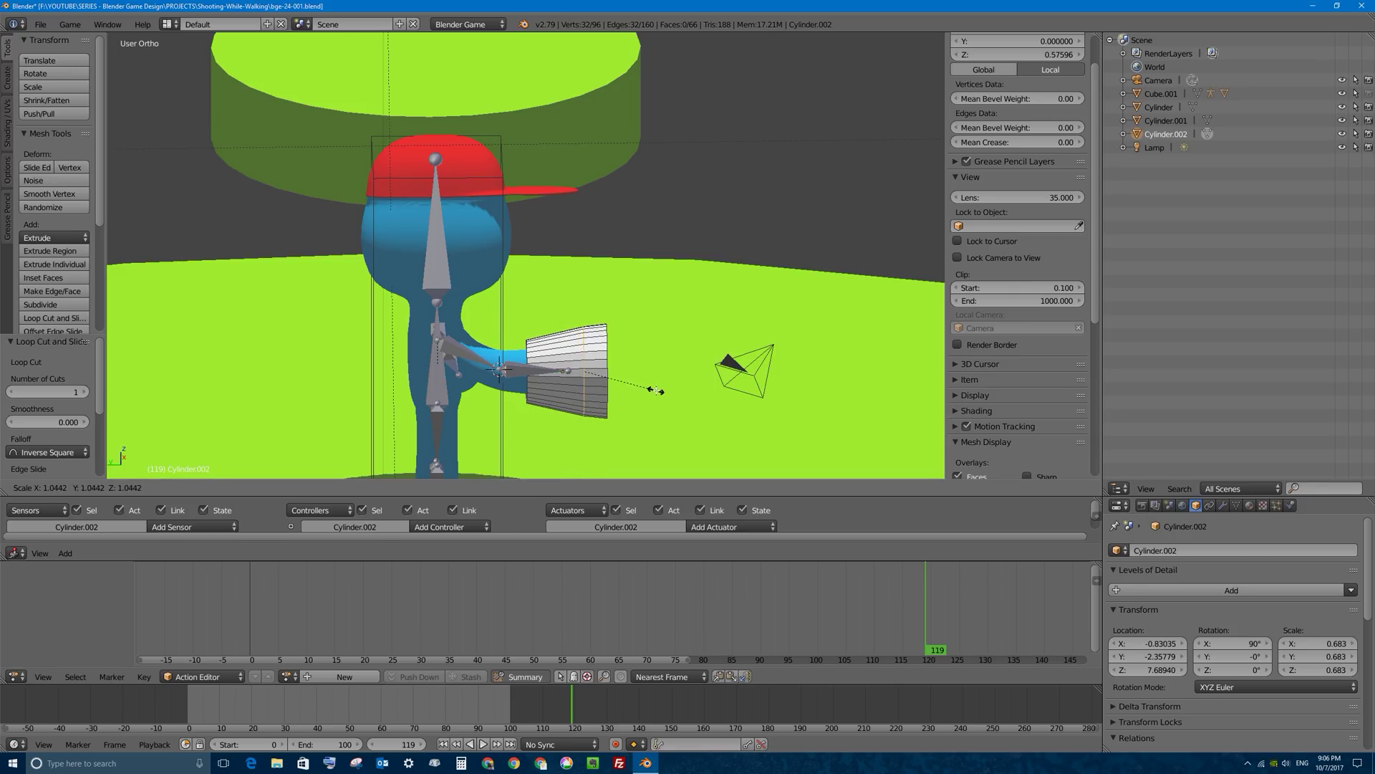
{"action": "left_click", "coordinate": [664, 391]}
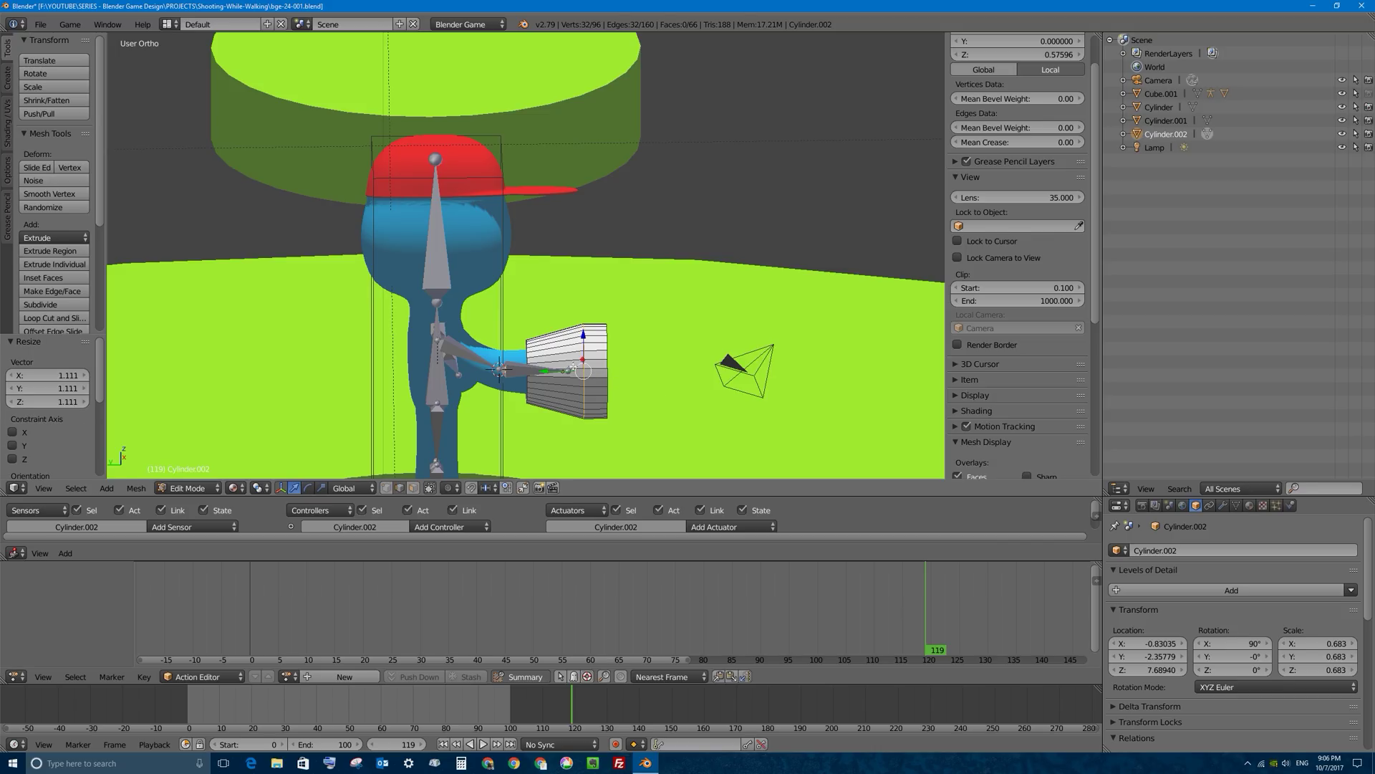
Add a loop cut just behind the enlarged ring and scale it down to about 0.721 to form the narrower barrel
{"action": "key", "text": "ctrl+r"}
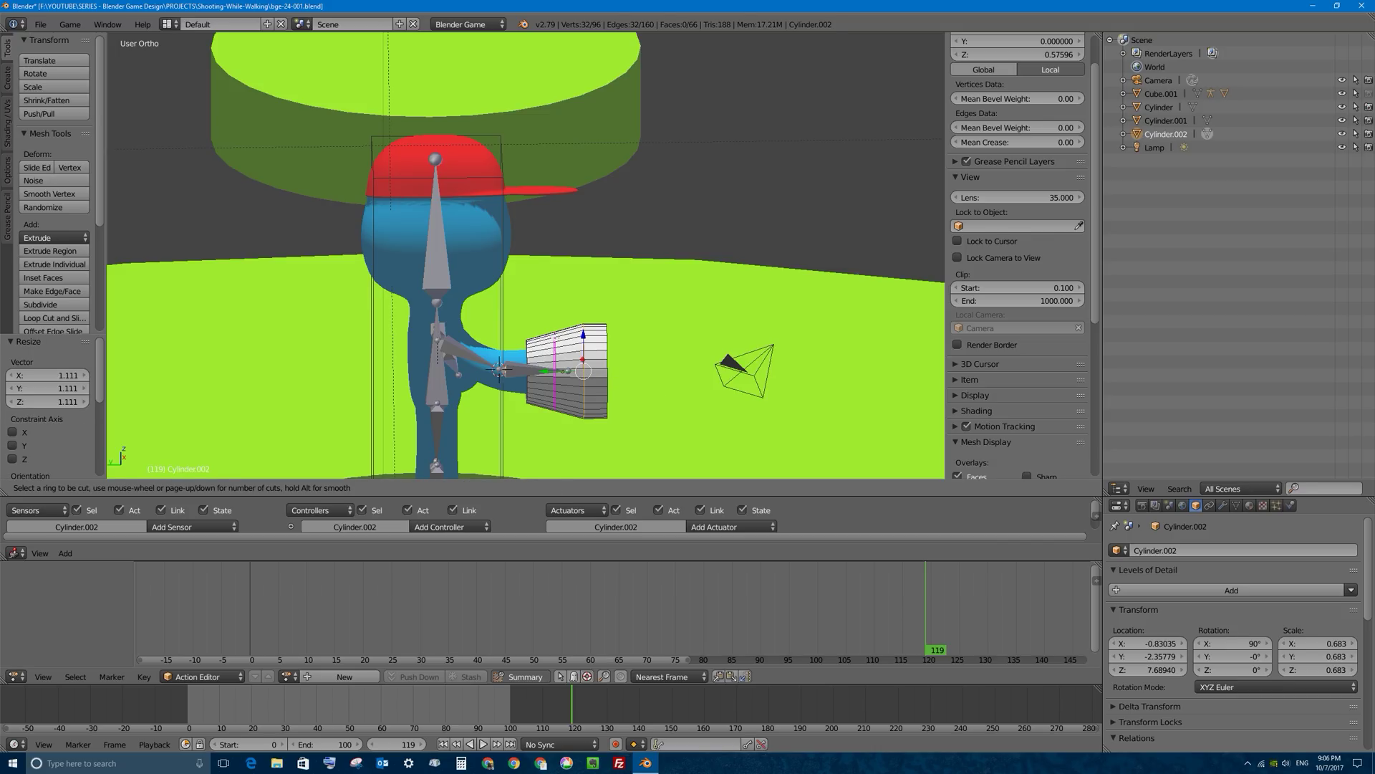
{"action": "left_click", "coordinate": [565, 370]}
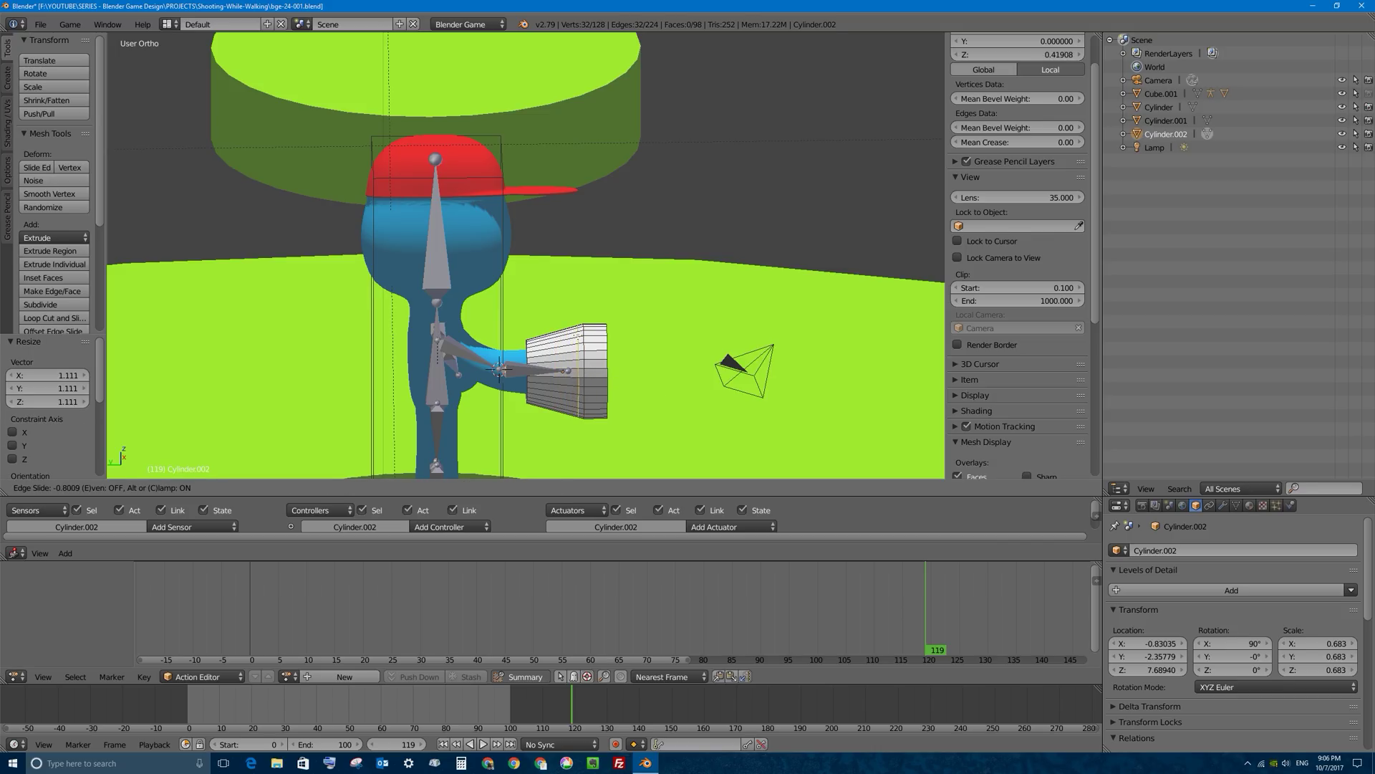
{"action": "left_click", "coordinate": [579, 371]}
{"action": "key", "text": "s"}
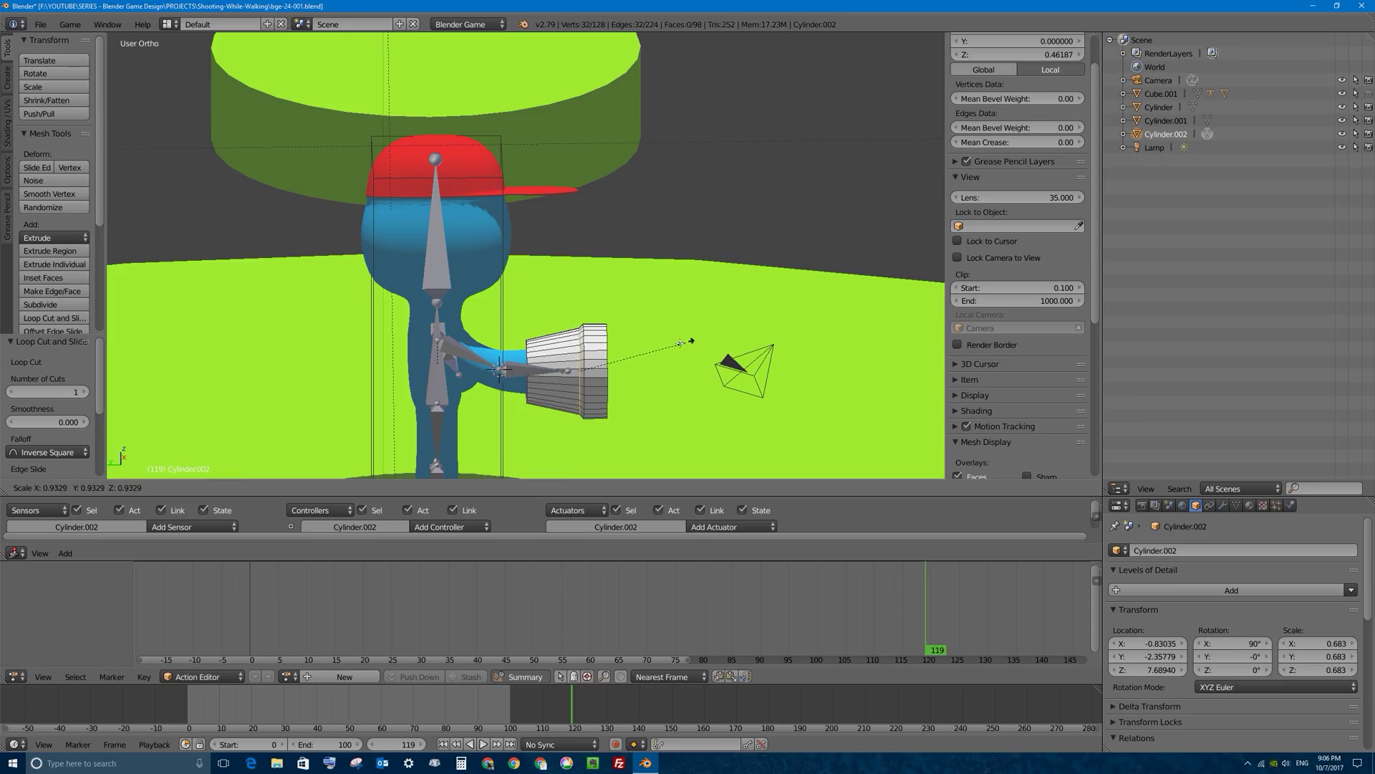
{"action": "left_click", "coordinate": [661, 345]}
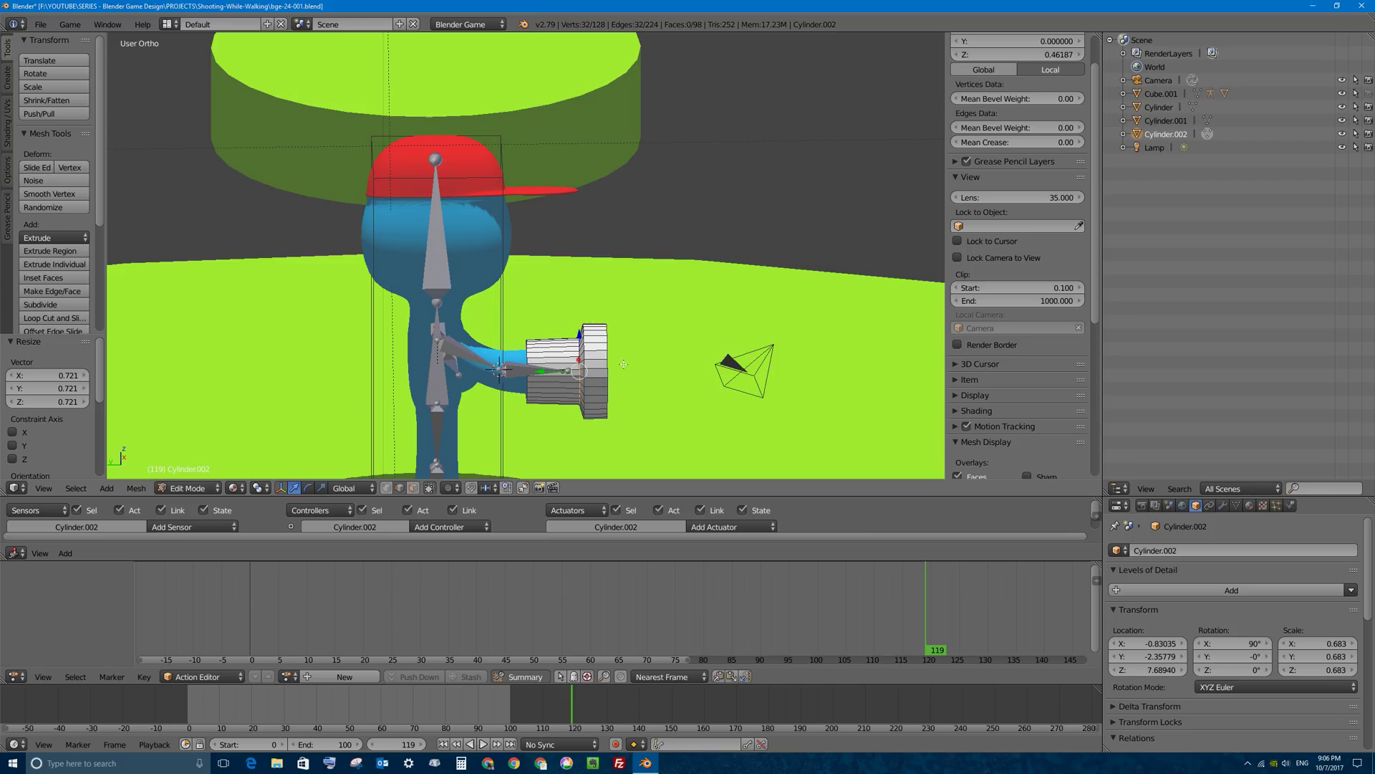
Edge-slide the narrowed loop toward the hand by a factor of about 0.090
{"action": "key", "text": "g"}
{"action": "key", "text": "g"}
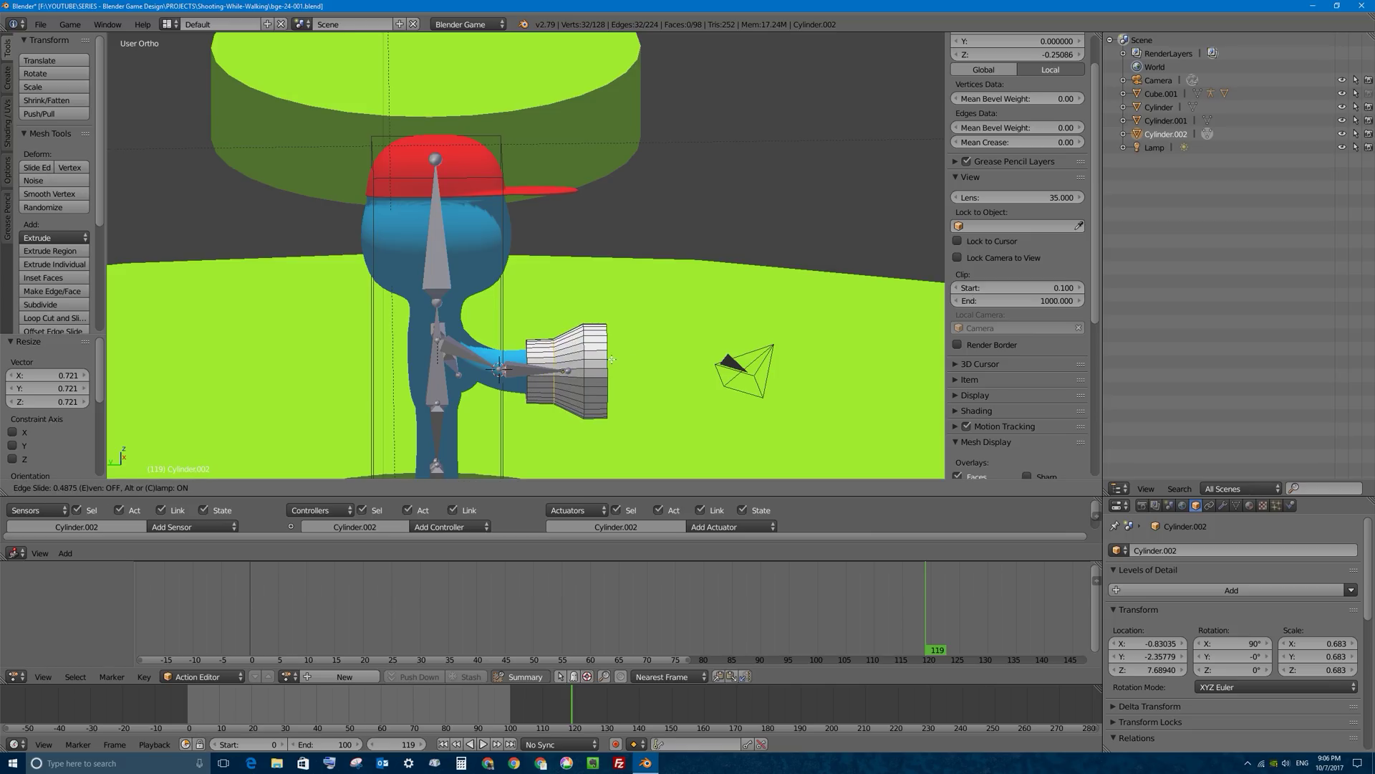
{"action": "left_click", "coordinate": [559, 449]}
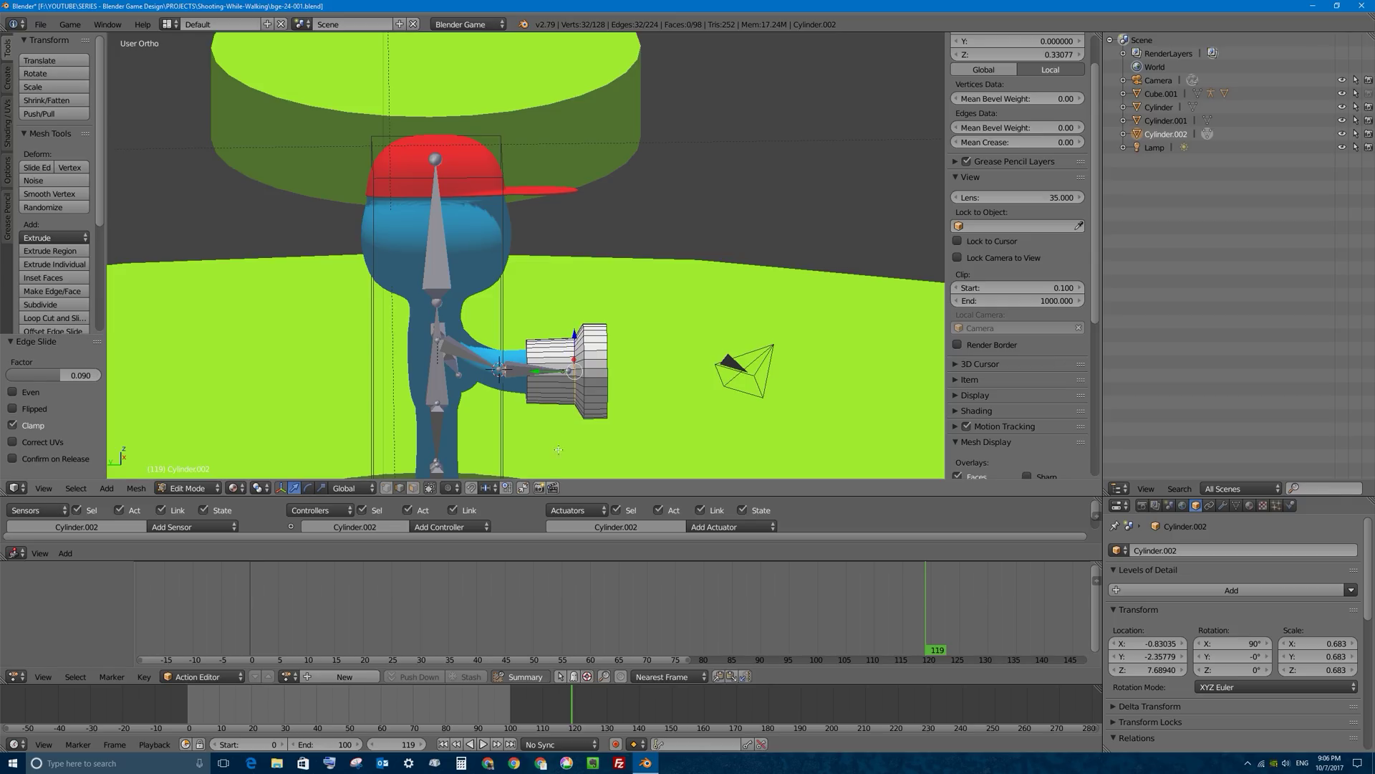
Bevel the gun's rear end face by about 0.116 with one segment
{"action": "middle_click_drag", "start_coordinate": [559, 449], "coordinate": [502, 445]}
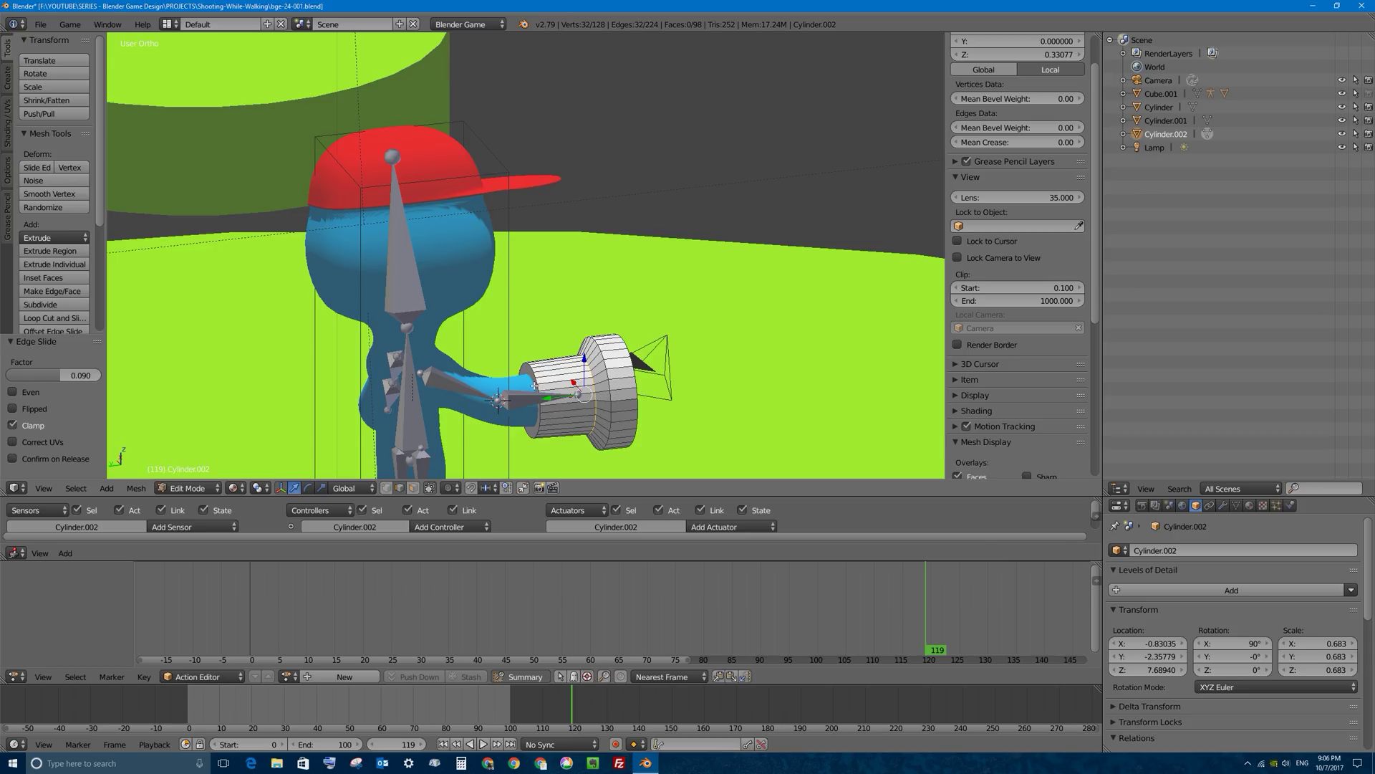
{"action": "right_click", "coordinate": [550, 380]}
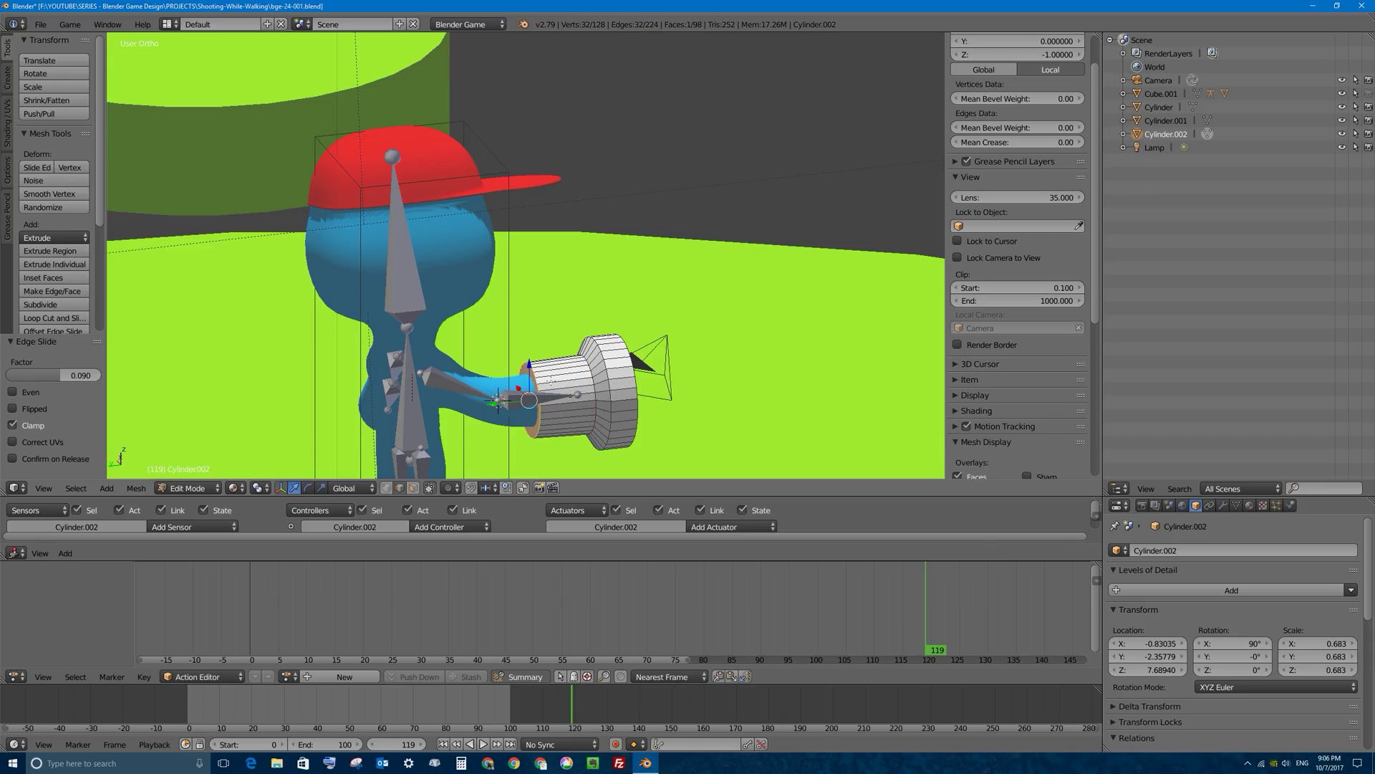
{"action": "key", "text": "ctrl+b"}
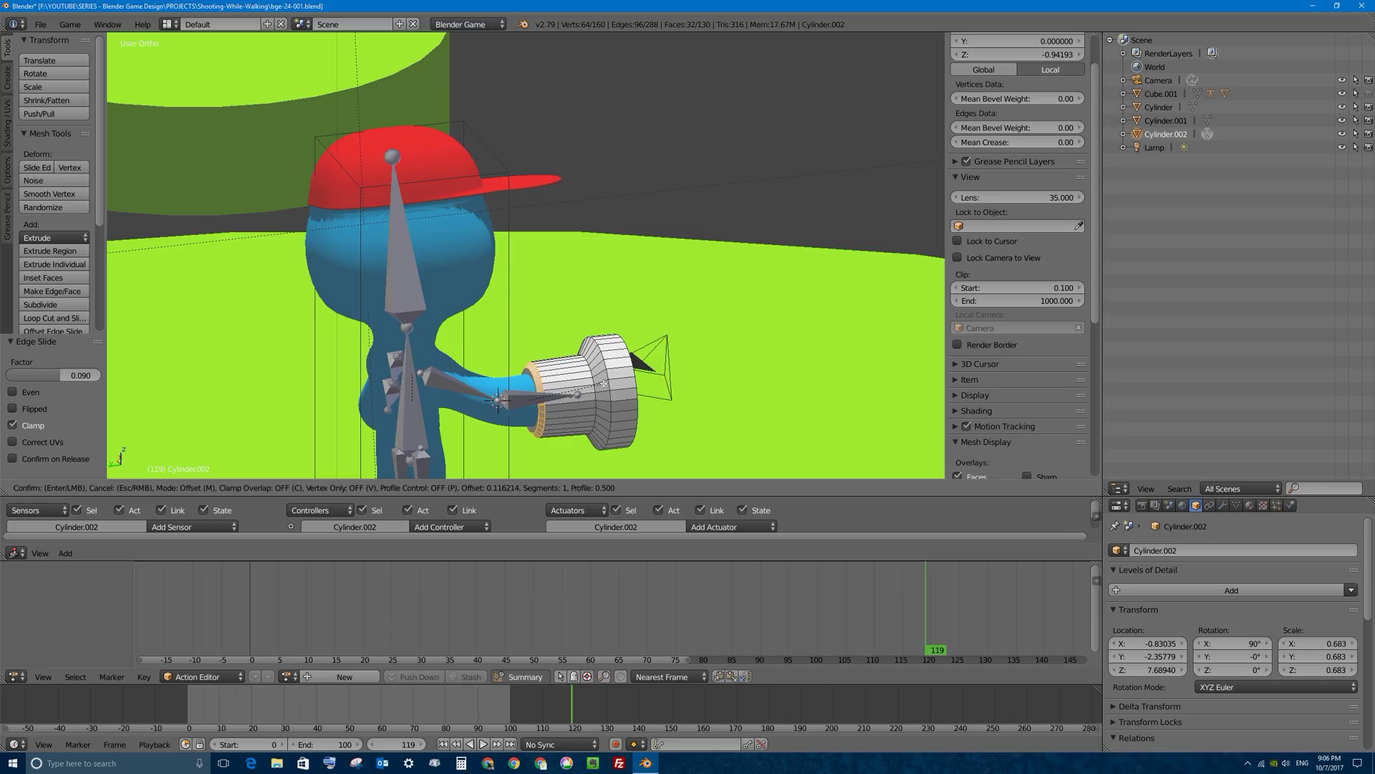
{"action": "left_click", "coordinate": [604, 384]}
Switch to face selection and inset the gun's front end face by about 0.4
{"action": "middle_click_drag", "start_coordinate": [604, 383], "coordinate": [584, 396]}
{"action": "right_click", "coordinate": [584, 396]}
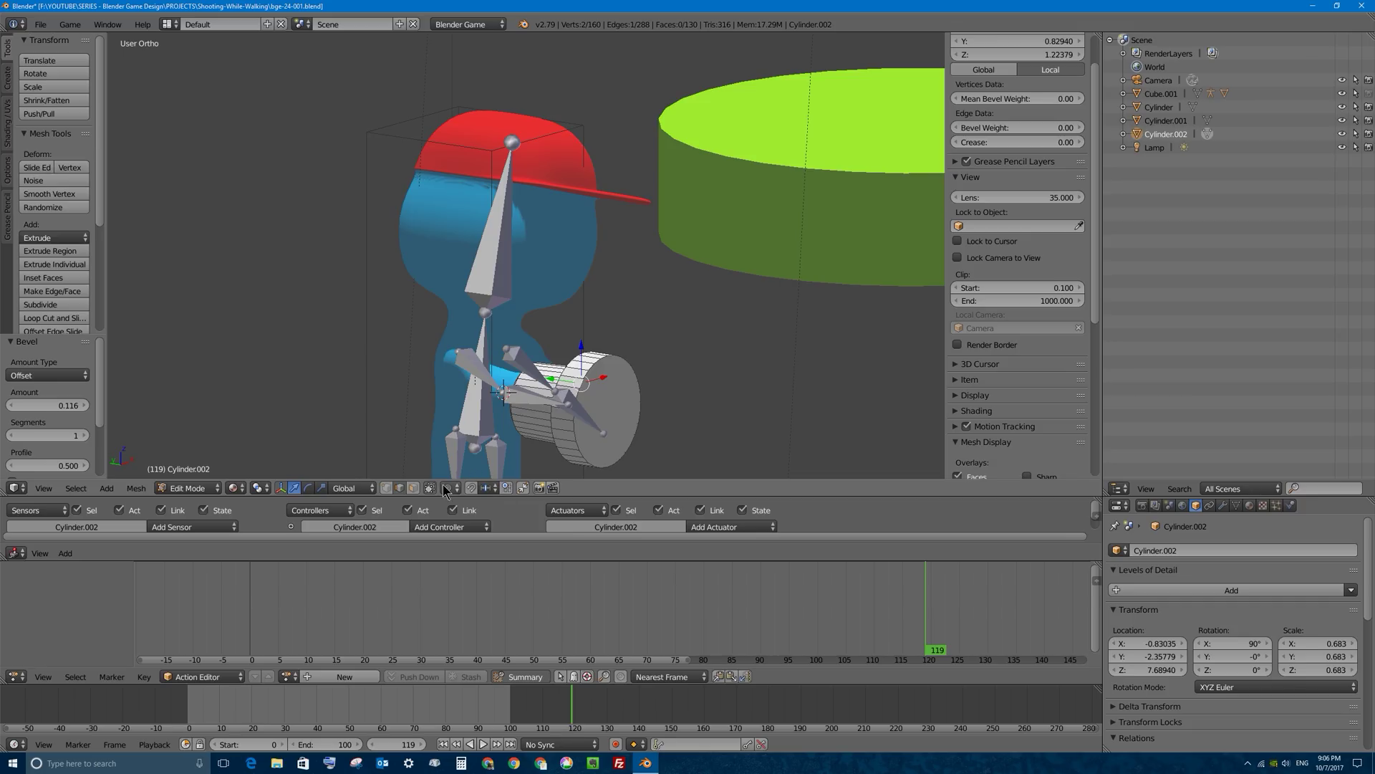
{"action": "left_click", "coordinate": [415, 488]}
{"action": "right_click", "coordinate": [608, 408]}
{"action": "middle_click_drag", "start_coordinate": [609, 408], "coordinate": [725, 361]}
{"action": "key", "text": "i"}
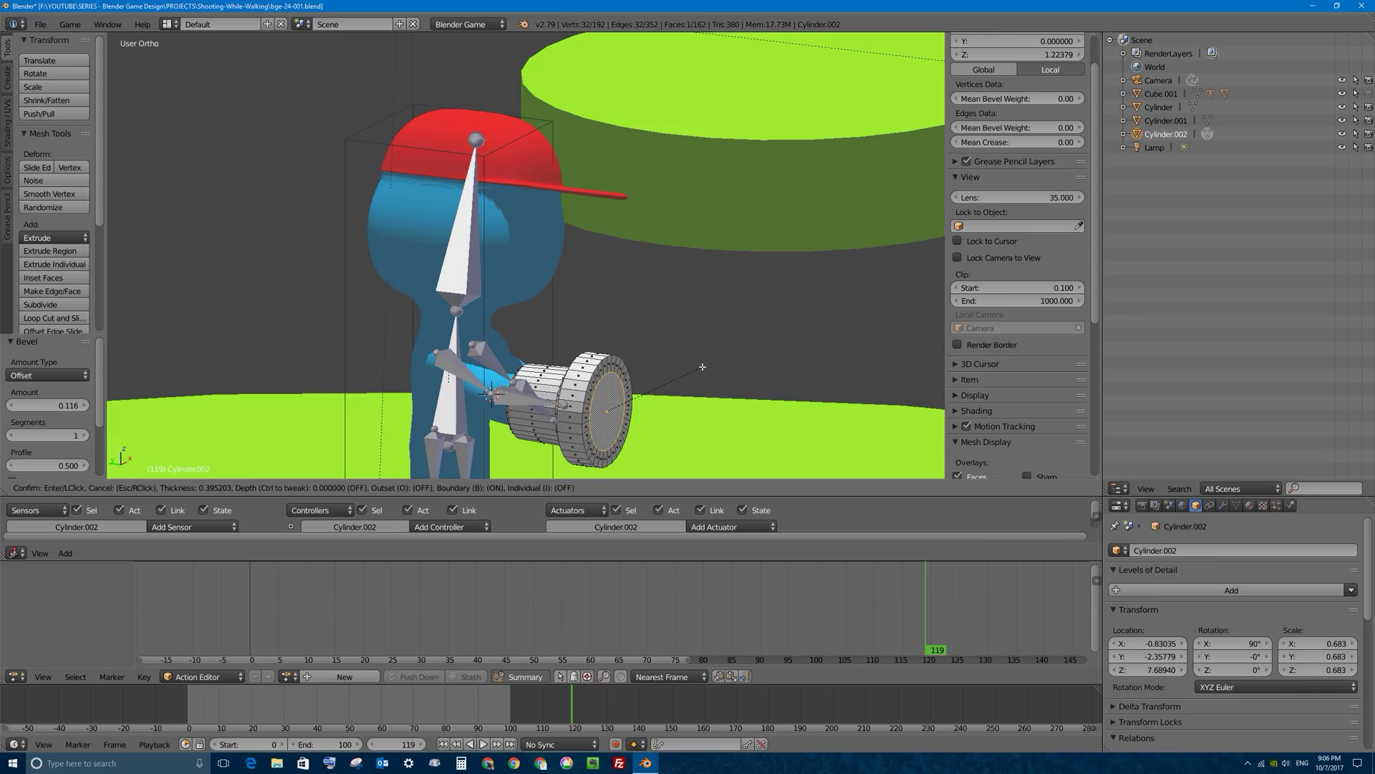
{"action": "left_click", "coordinate": [702, 368]}
Scale the inset front face to about 0.911 and extrude it about 0.56 inward to hollow the muzzle
{"action": "mouse_move", "coordinate": [702, 368]}
{"action": "middle_mouse_down"}
{"action": "mouse_move", "coordinate": [646, 419]}
{"action": "mouse_move", "coordinate": [705, 386]}
{"action": "mouse_move", "coordinate": [651, 400]}
{"action": "mouse_move", "coordinate": [681, 362]}
{"action": "mouse_move", "coordinate": [698, 375]}
{"action": "middle_mouse_up"}
{"action": "key", "text": "s"}
{"action": "left_click", "coordinate": [697, 394]}
{"action": "key", "text": "e"}
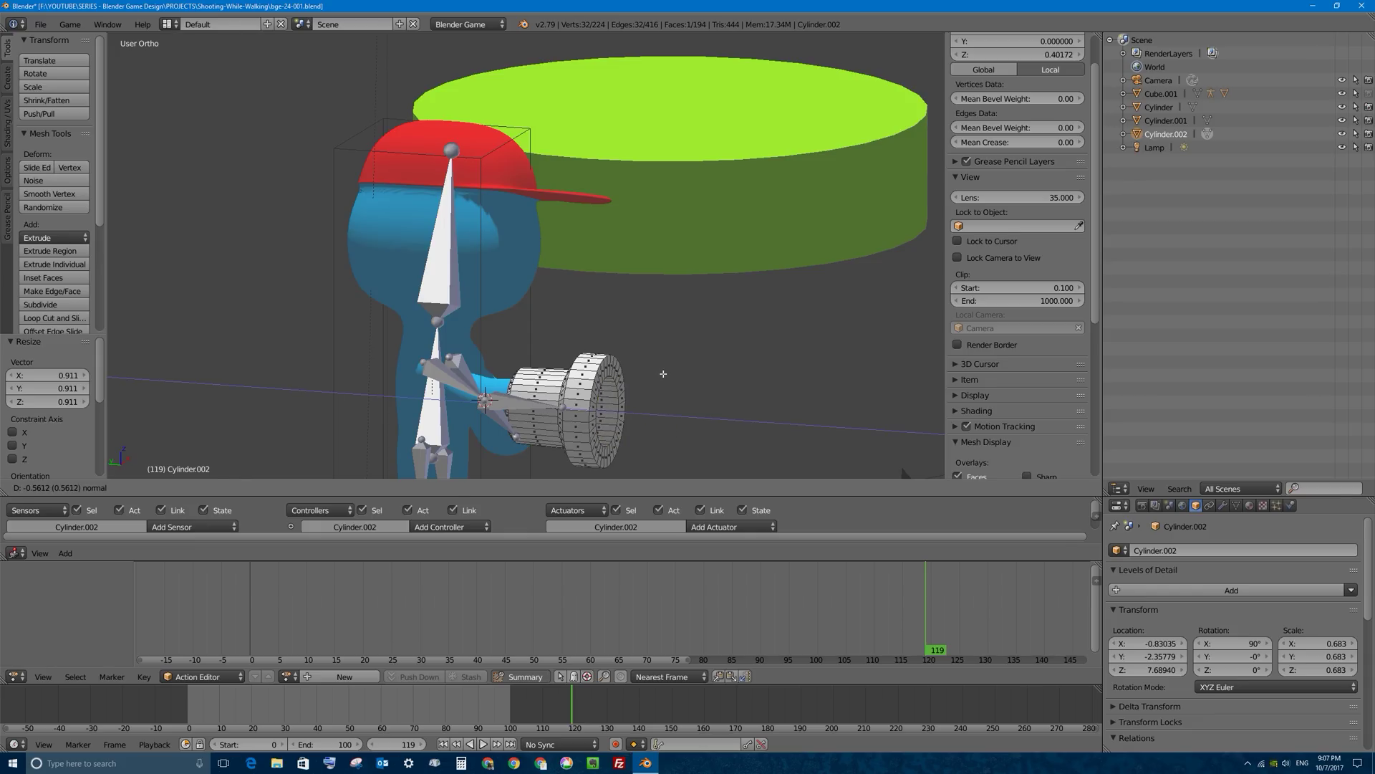
{"action": "left_click", "coordinate": [663, 373]}
Return to Object Mode and apply smooth shading to the gun
{"action": "middle_click_drag", "start_coordinate": [663, 373], "coordinate": [475, 355]}
{"action": "scroll", "coordinate": [605, 430], "scroll_direction": "up", "scroll_amount": 2}
{"action": "key", "text": "Tab"}
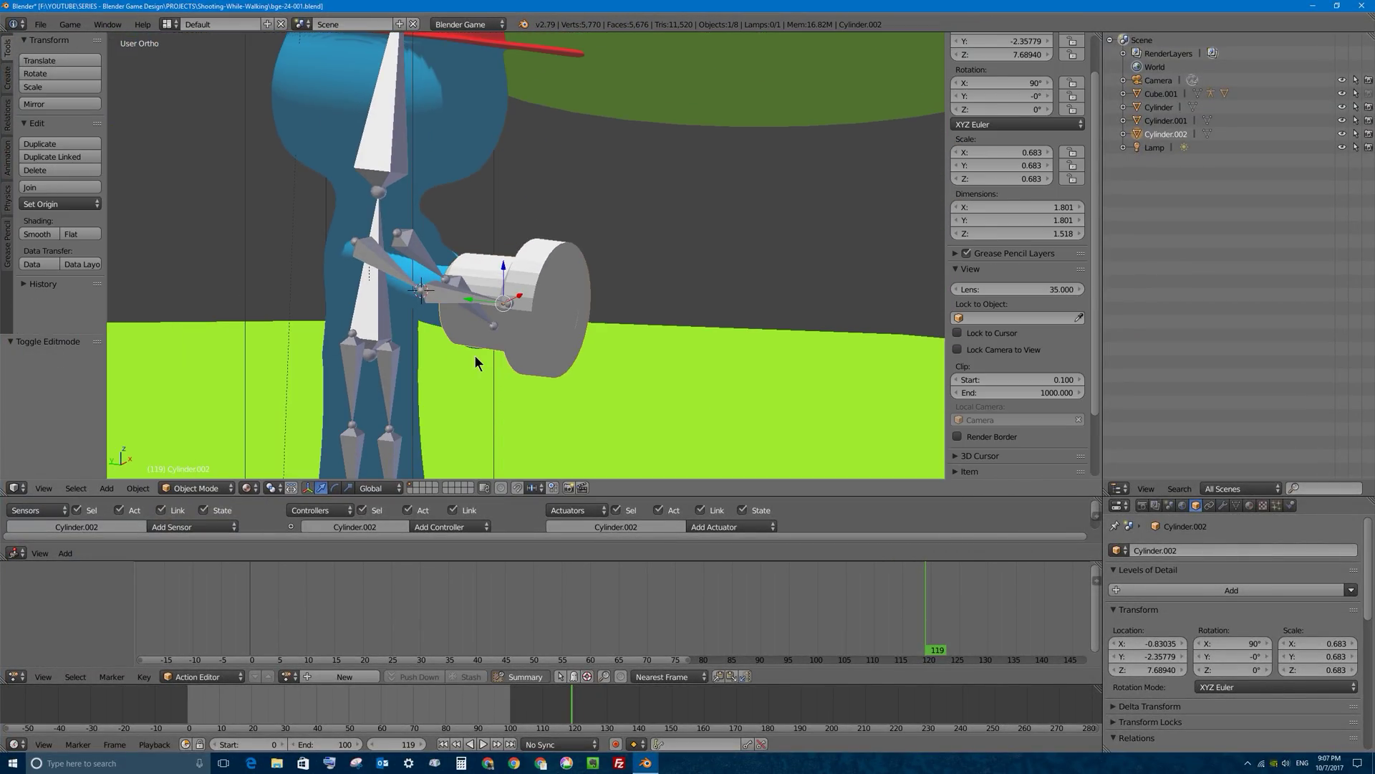
{"action": "left_click", "coordinate": [39, 234]}
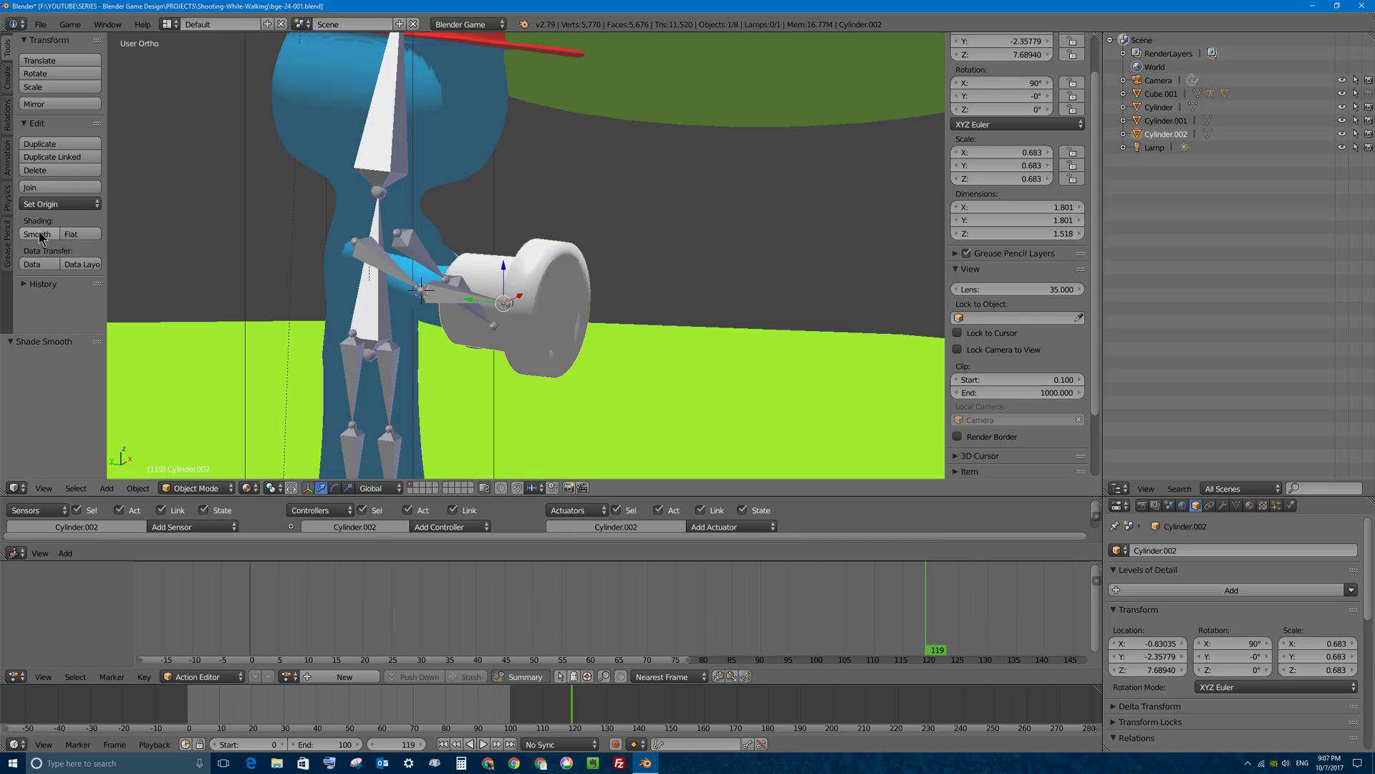
Examine the smooth shading around the gun's barrel and front rim, and reopen its mesh in Edit Mode
{"action": "mouse_move", "coordinate": [599, 257]}
{"action": "middle_mouse_down"}
{"action": "mouse_move", "coordinate": [464, 257]}
{"action": "mouse_move", "coordinate": [578, 268]}
{"action": "middle_mouse_up"}
{"action": "scroll", "coordinate": [532, 272], "scroll_direction": "up", "scroll_amount": 5}
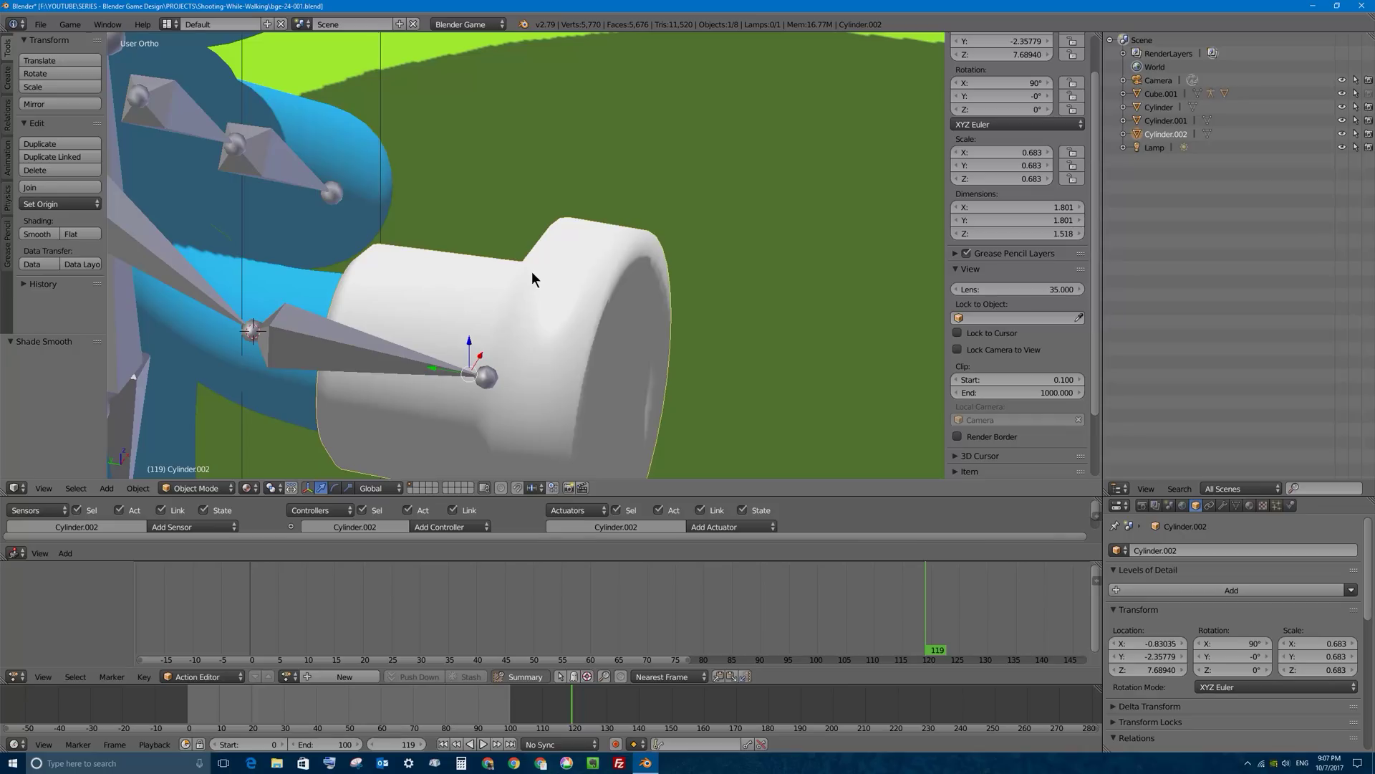
{"action": "middle_click_drag", "start_coordinate": [664, 295], "coordinate": [556, 188]}
{"action": "middle_click_drag", "start_coordinate": [526, 240], "coordinate": [494, 240]}
{"action": "middle_click_drag", "start_coordinate": [740, 306], "coordinate": [655, 170]}
{"action": "key", "text": "Tab"}
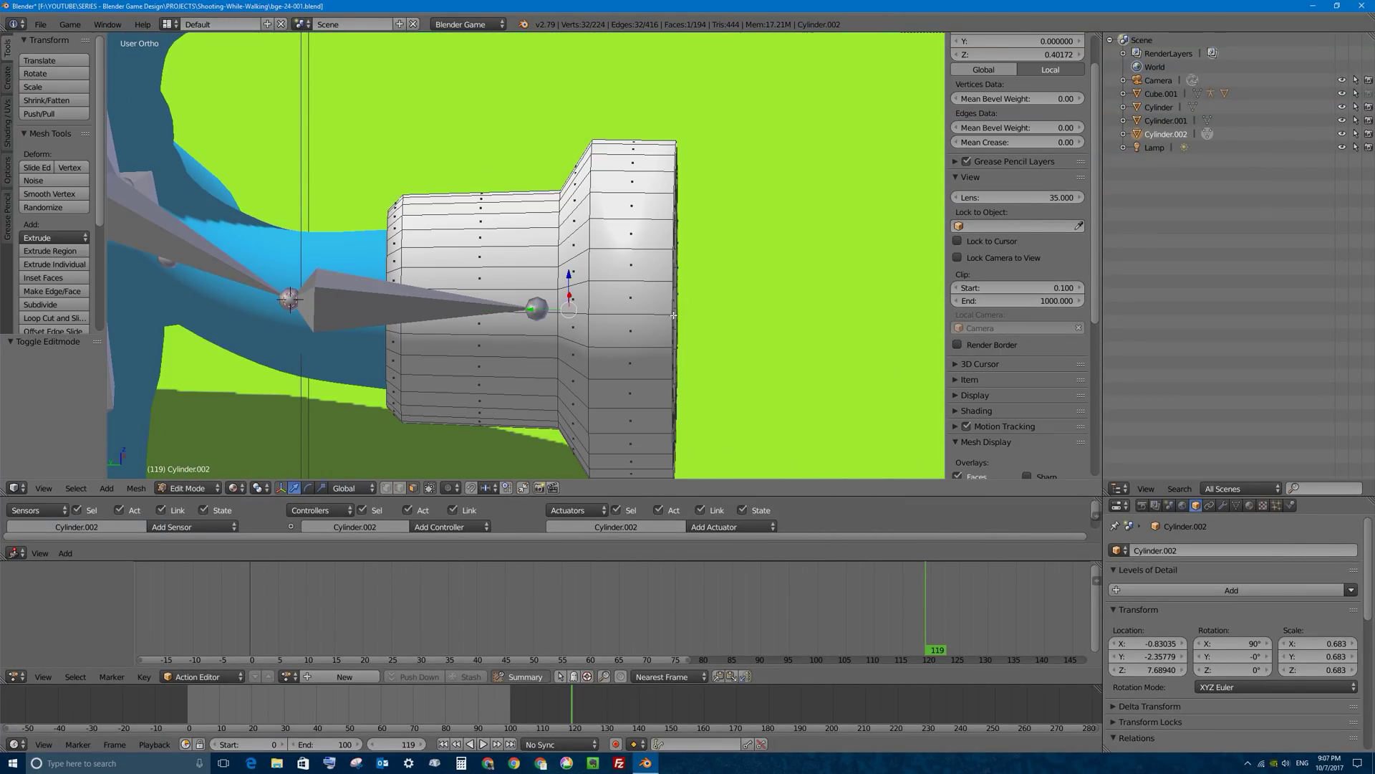
{"action": "middle_click_drag", "start_coordinate": [645, 330], "coordinate": [613, 226]}
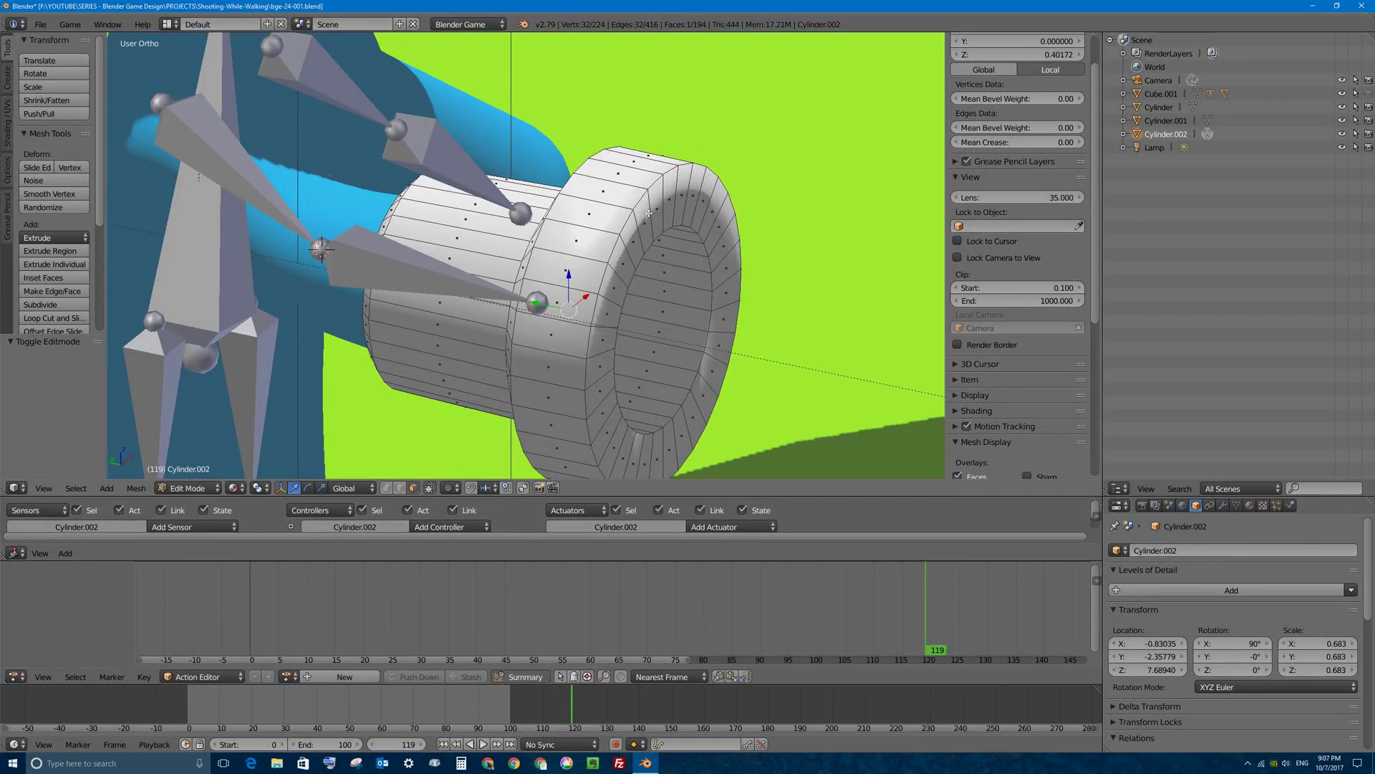
Try a loop cut around the wide muzzle ring close to its front rim, and undo it
{"action": "key", "text": "ctrl+r"}
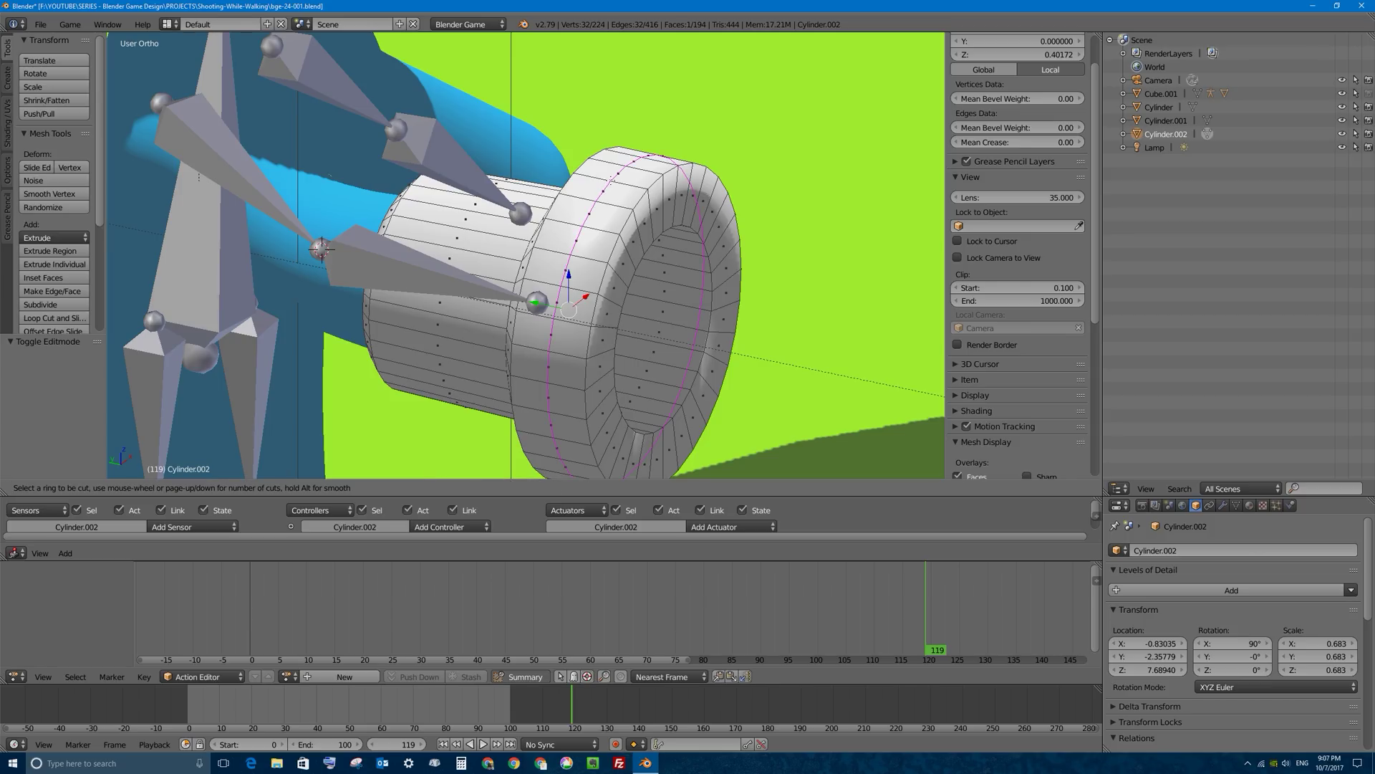
{"action": "left_click", "coordinate": [607, 176]}
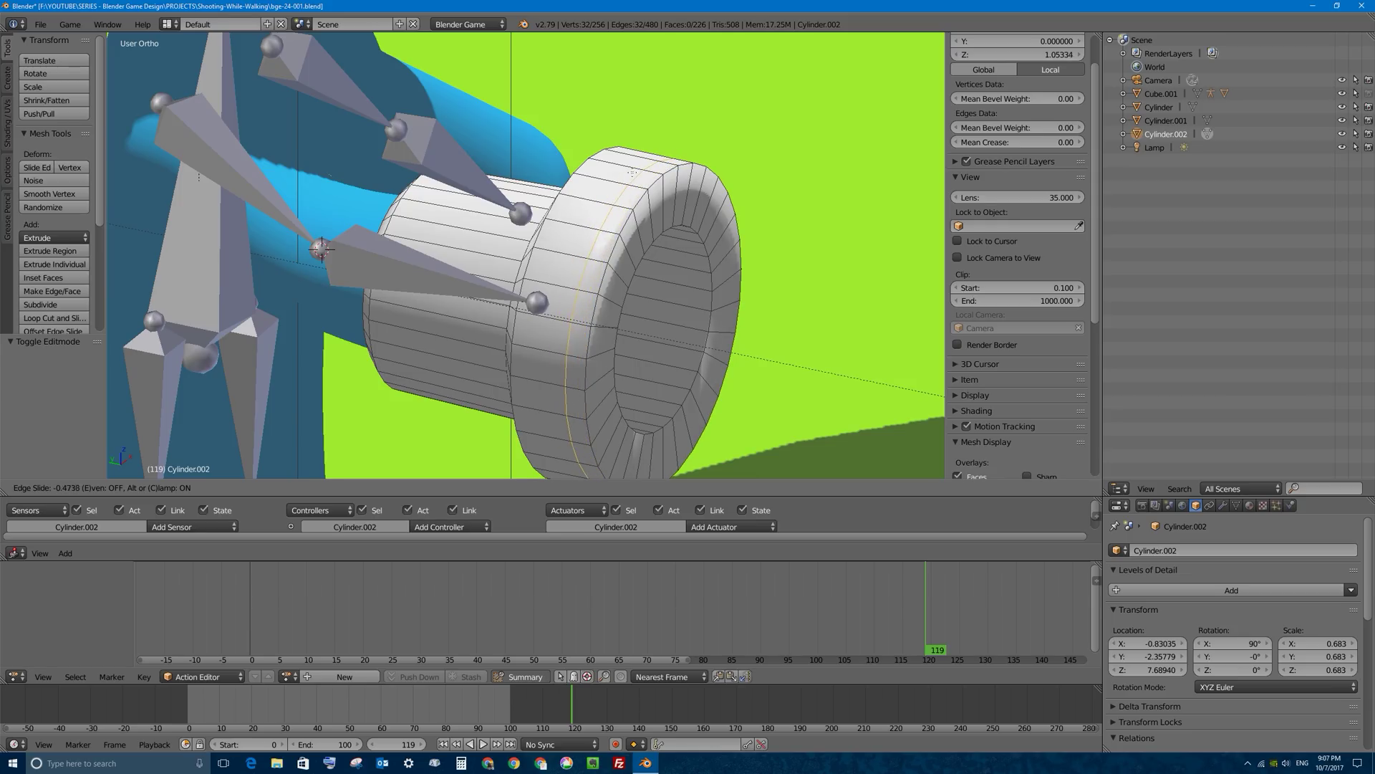
{"action": "left_click", "coordinate": [644, 174]}
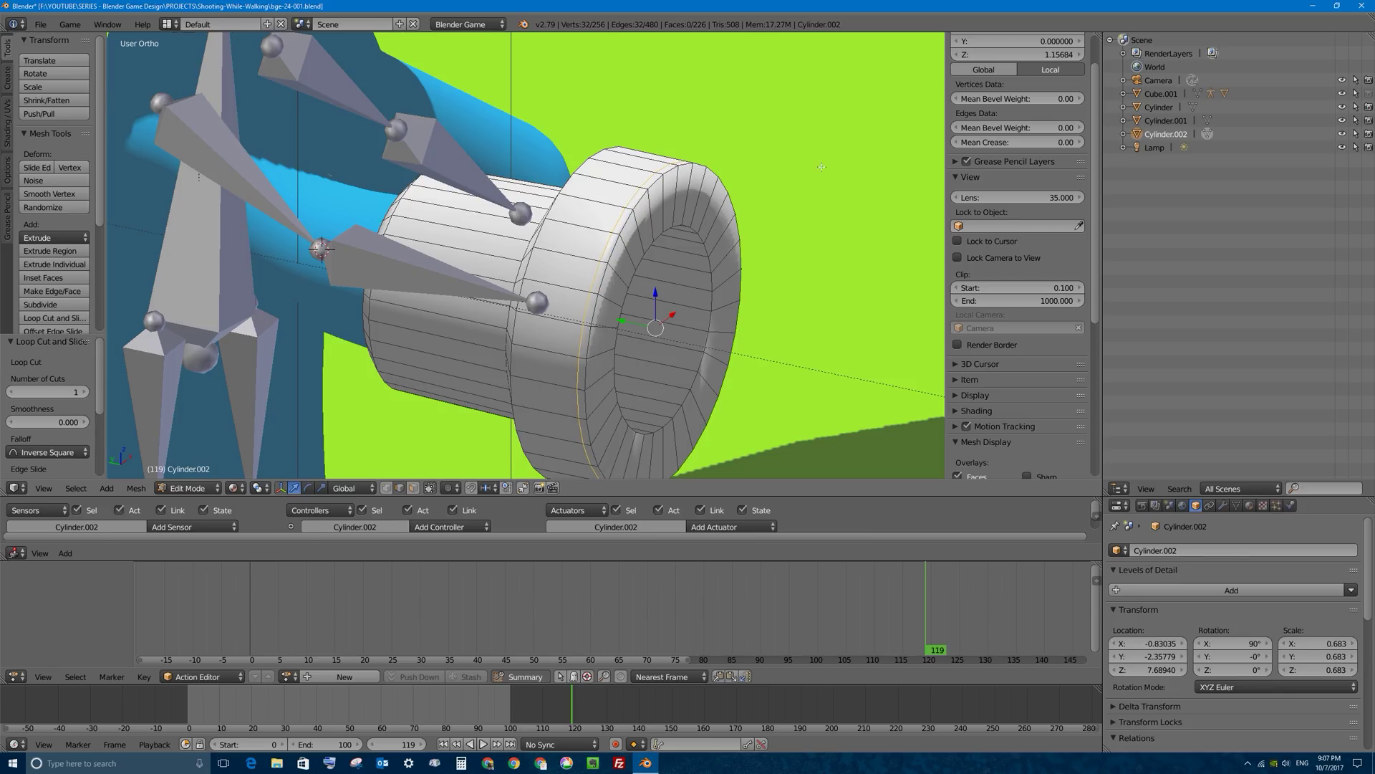
{"action": "middle_click_drag", "start_coordinate": [653, 232], "coordinate": [619, 204]}
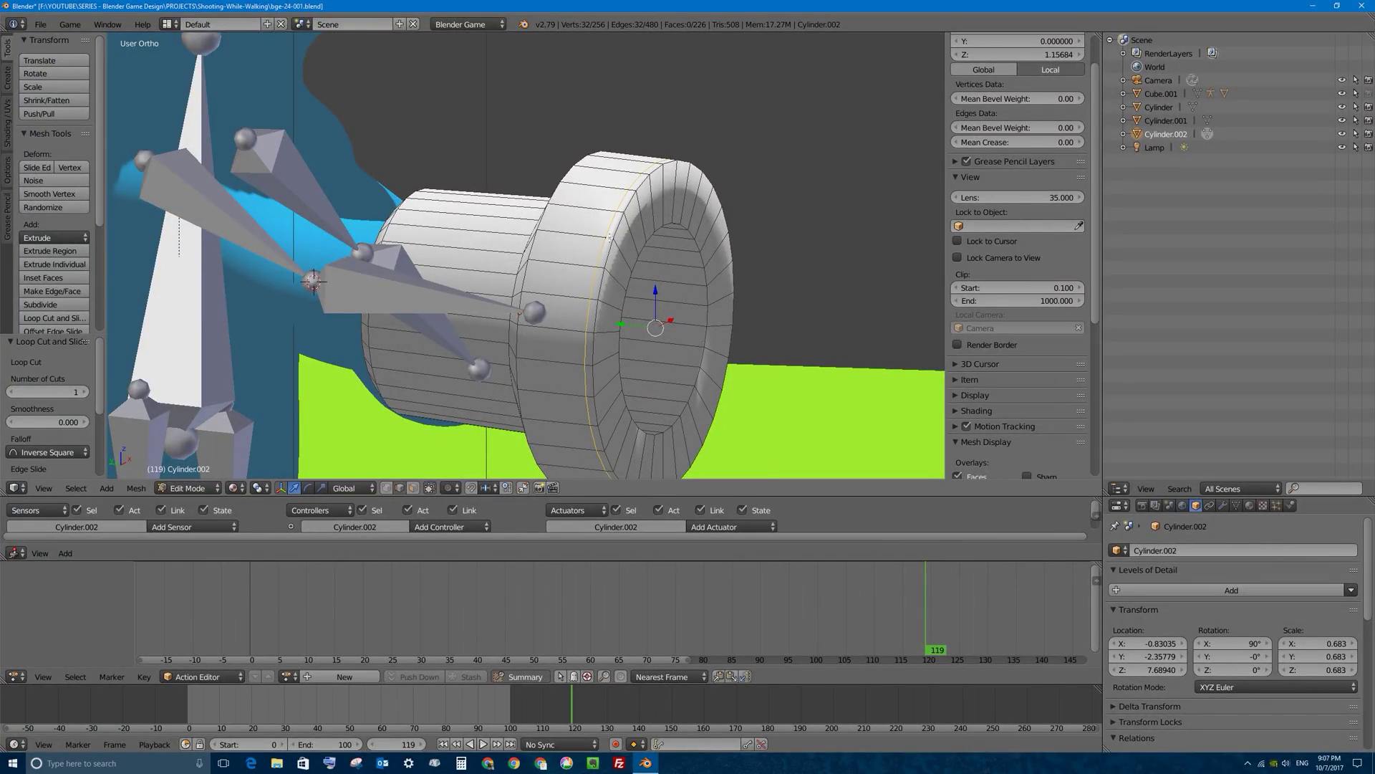
{"action": "key", "text": "ctrl+z"}
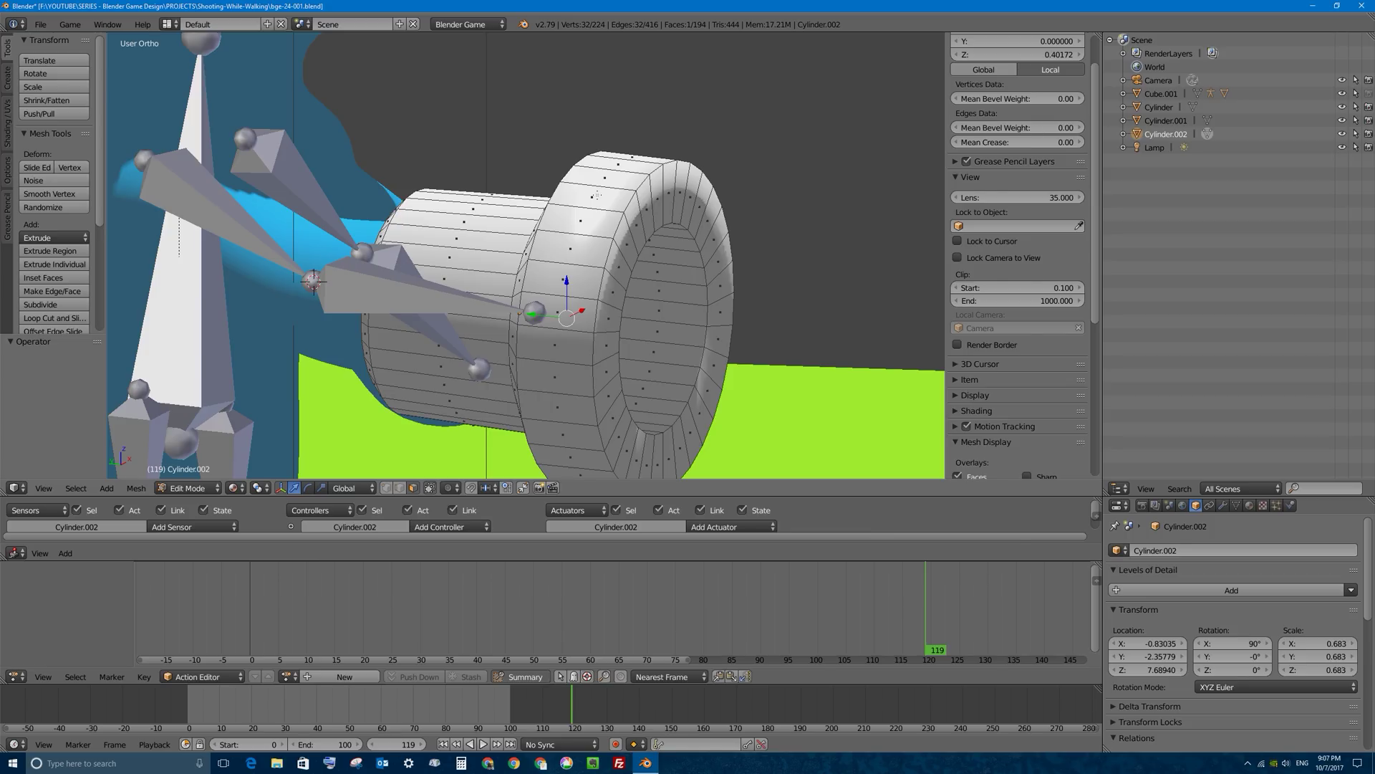
Add a centred loop cut around the outer wall of the wide muzzle ring and bevel it by about 0.279
{"action": "key", "text": "ctrl+r"}
{"action": "left_click", "coordinate": [601, 185]}
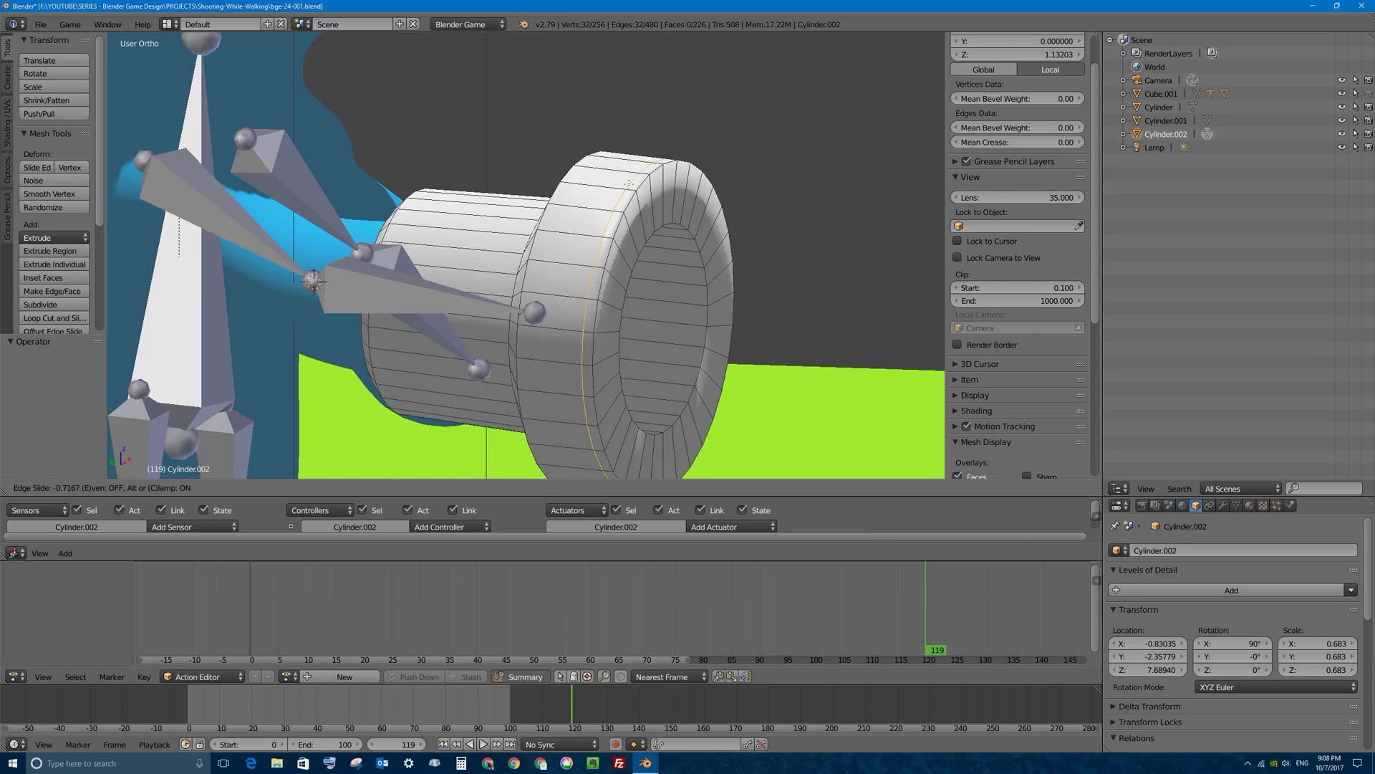
{"action": "left_click", "coordinate": [625, 183]}
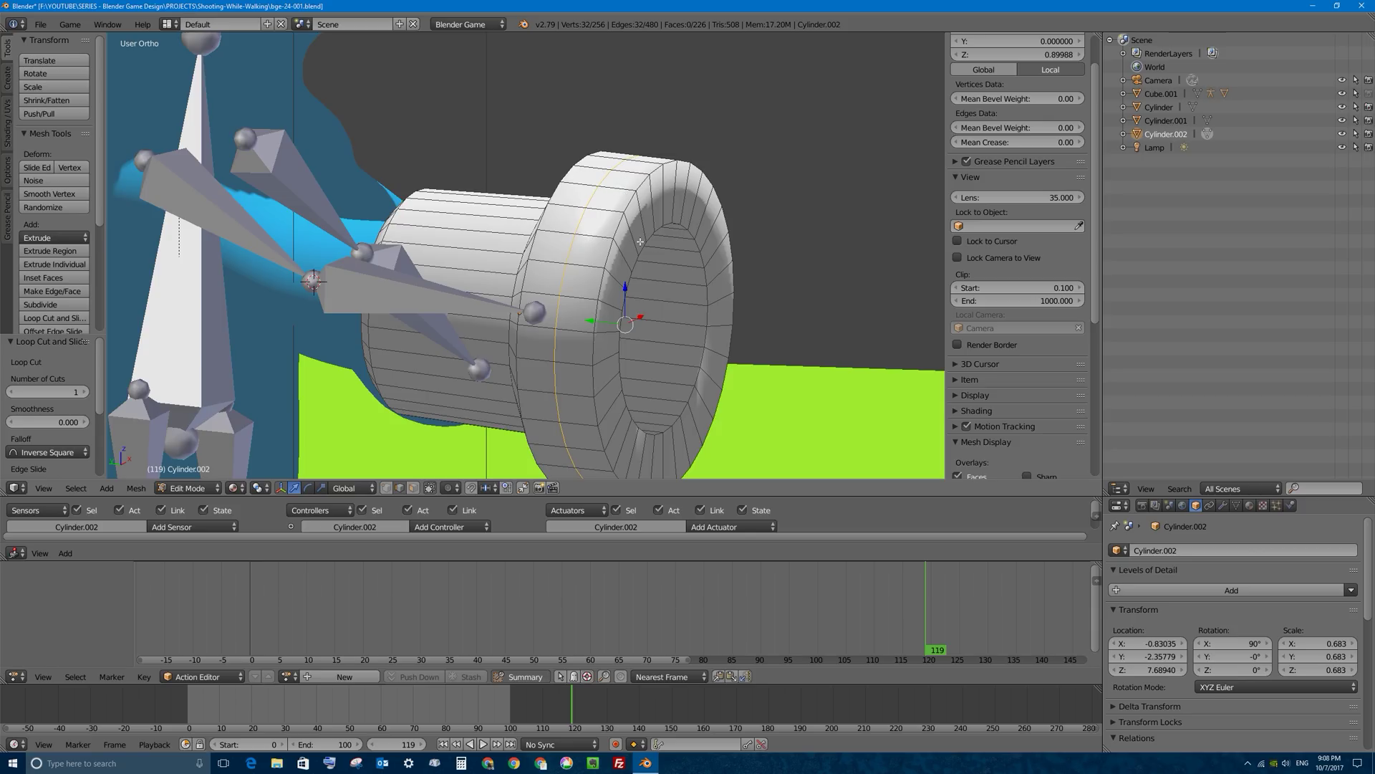
{"action": "key", "text": "ctrl+b"}
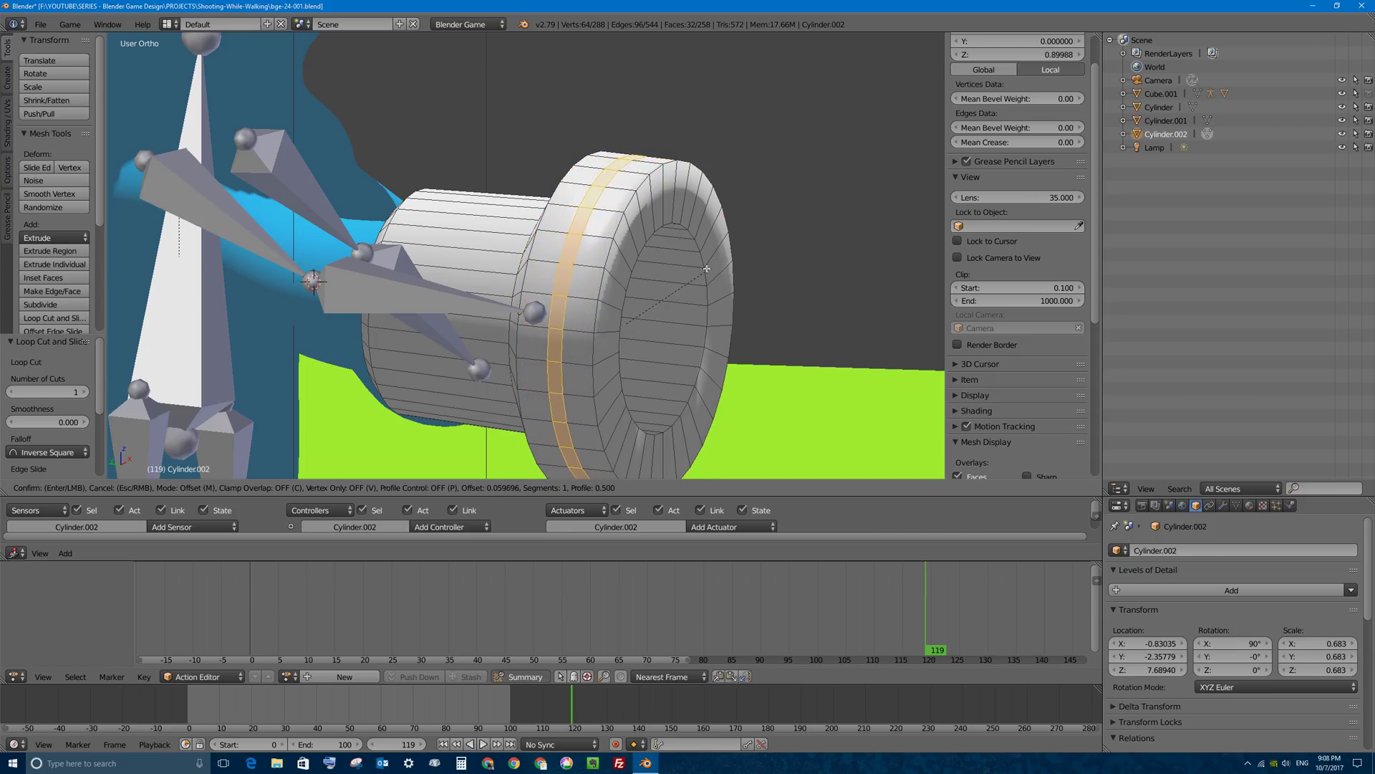
{"action": "left_click", "coordinate": [760, 272]}
{"action": "middle_click_drag", "start_coordinate": [759, 272], "coordinate": [558, 212]}
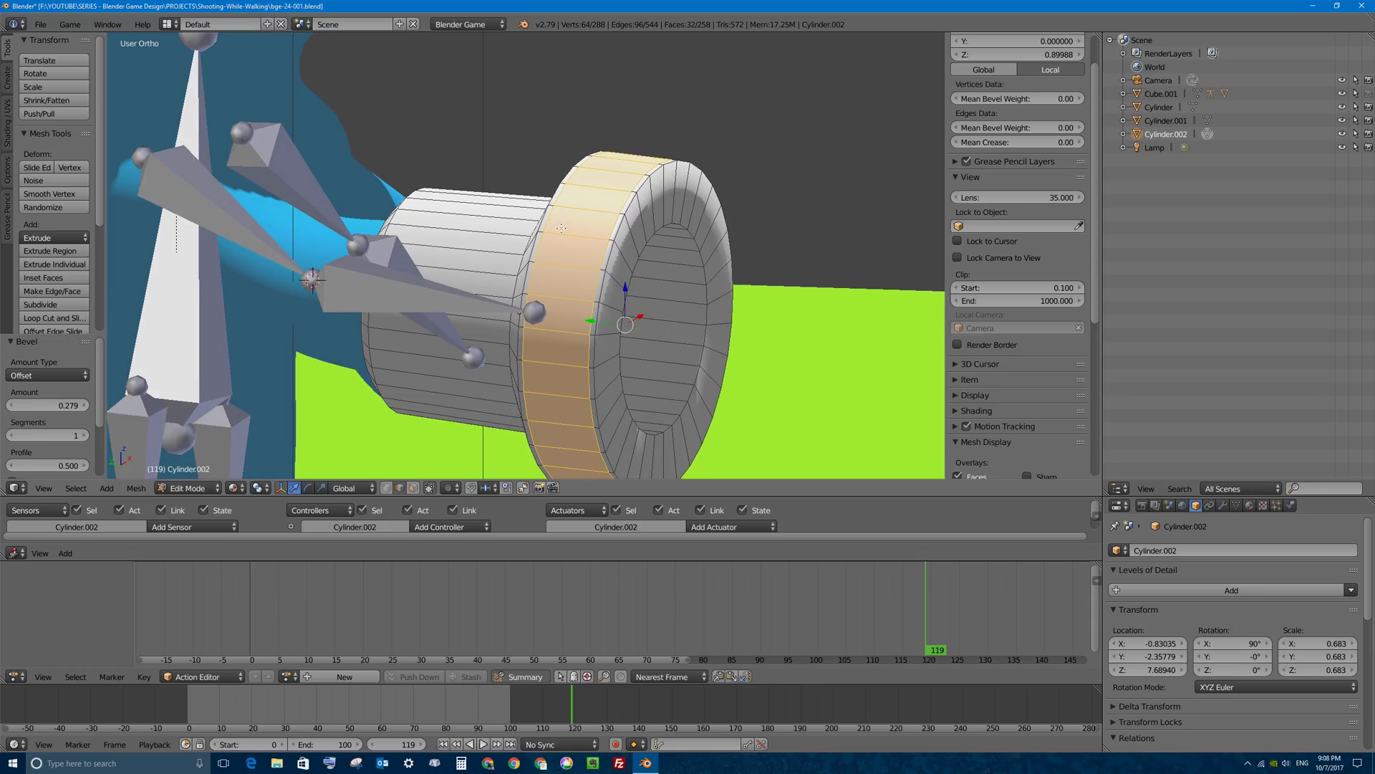
{"action": "right_click", "coordinate": [549, 215], "text": "alt"}
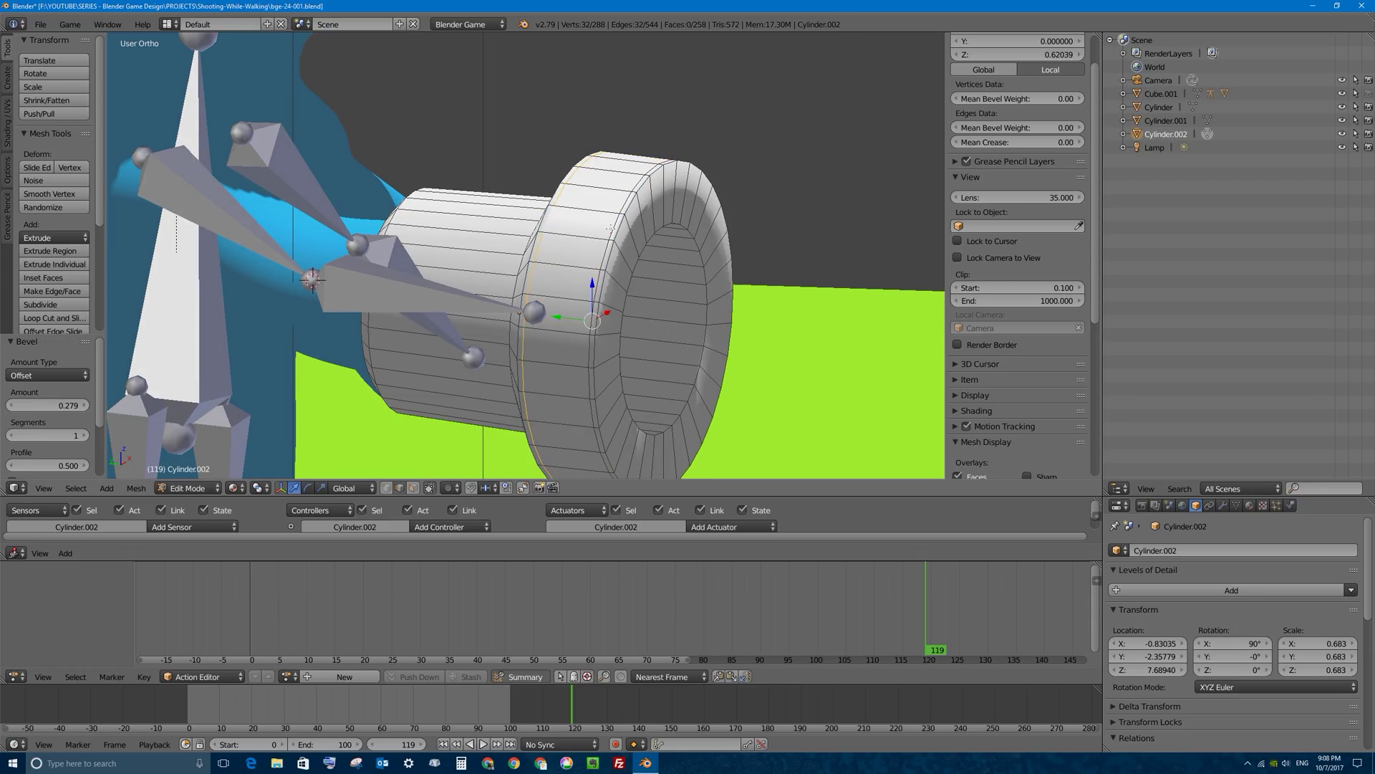
{"action": "right_click", "coordinate": [614, 225], "text": "alt"}
Add a centred loop cut around the flat front face of the muzzle rim and bevel it by about 0.211
{"action": "middle_click_drag", "start_coordinate": [611, 245], "coordinate": [620, 246]}
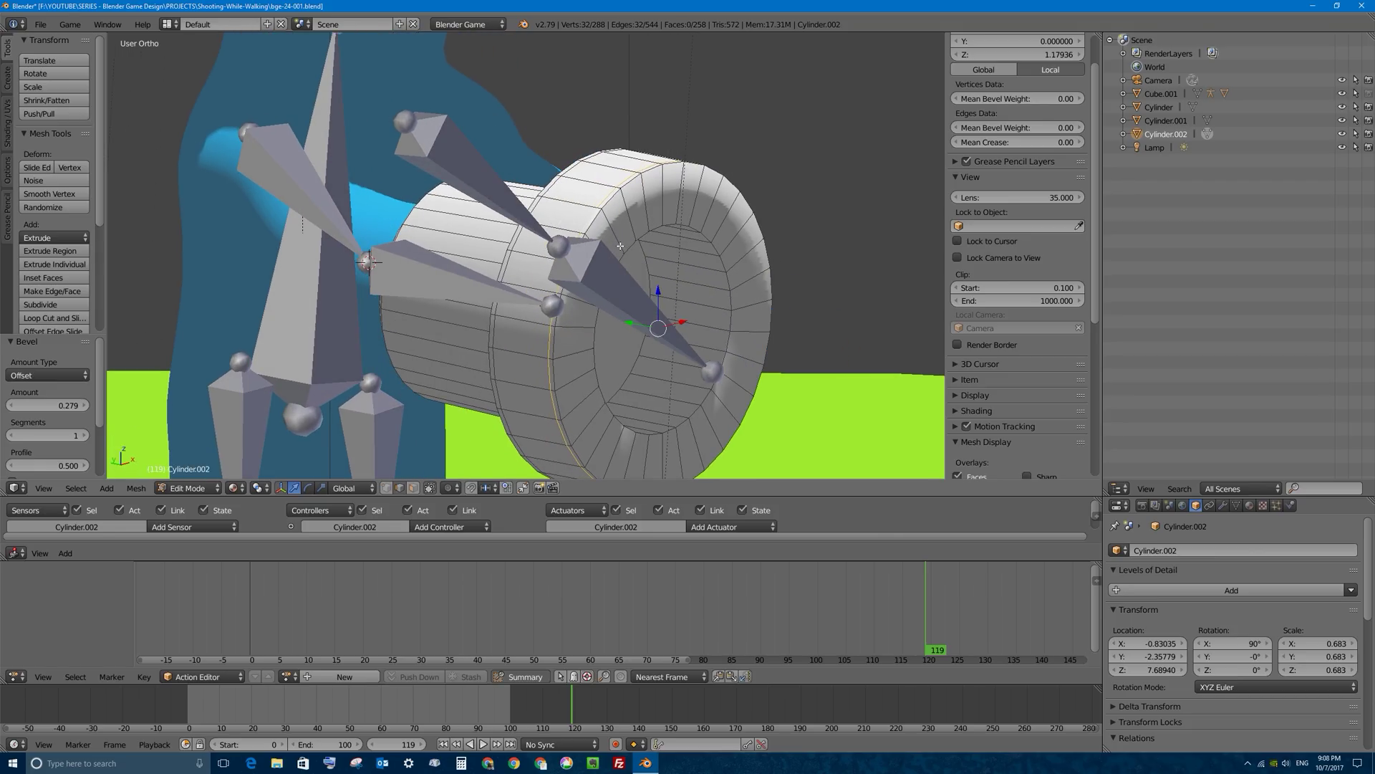
{"action": "key", "text": "ctrl+r"}
{"action": "left_click", "coordinate": [652, 199]}
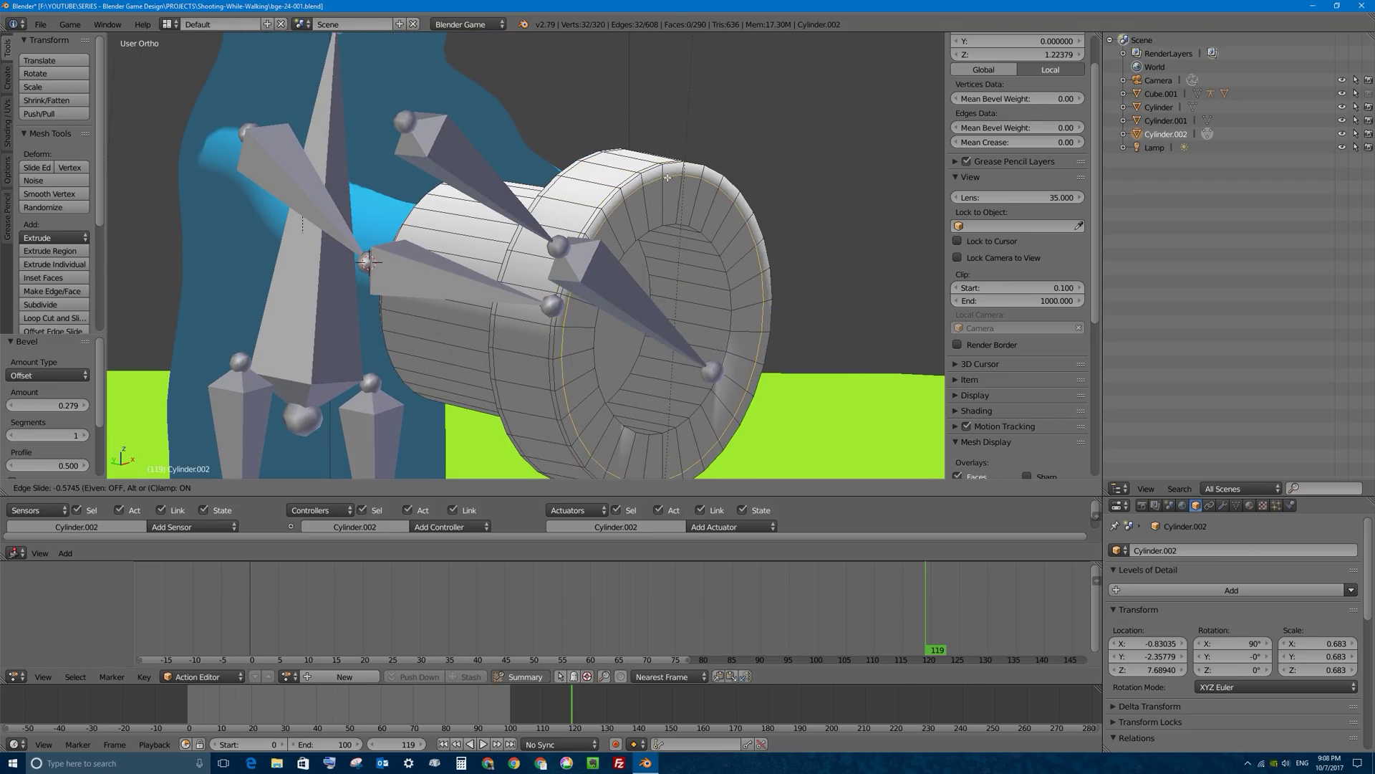
{"action": "right_click", "coordinate": [665, 171]}
{"action": "key", "text": "ctrl+b"}
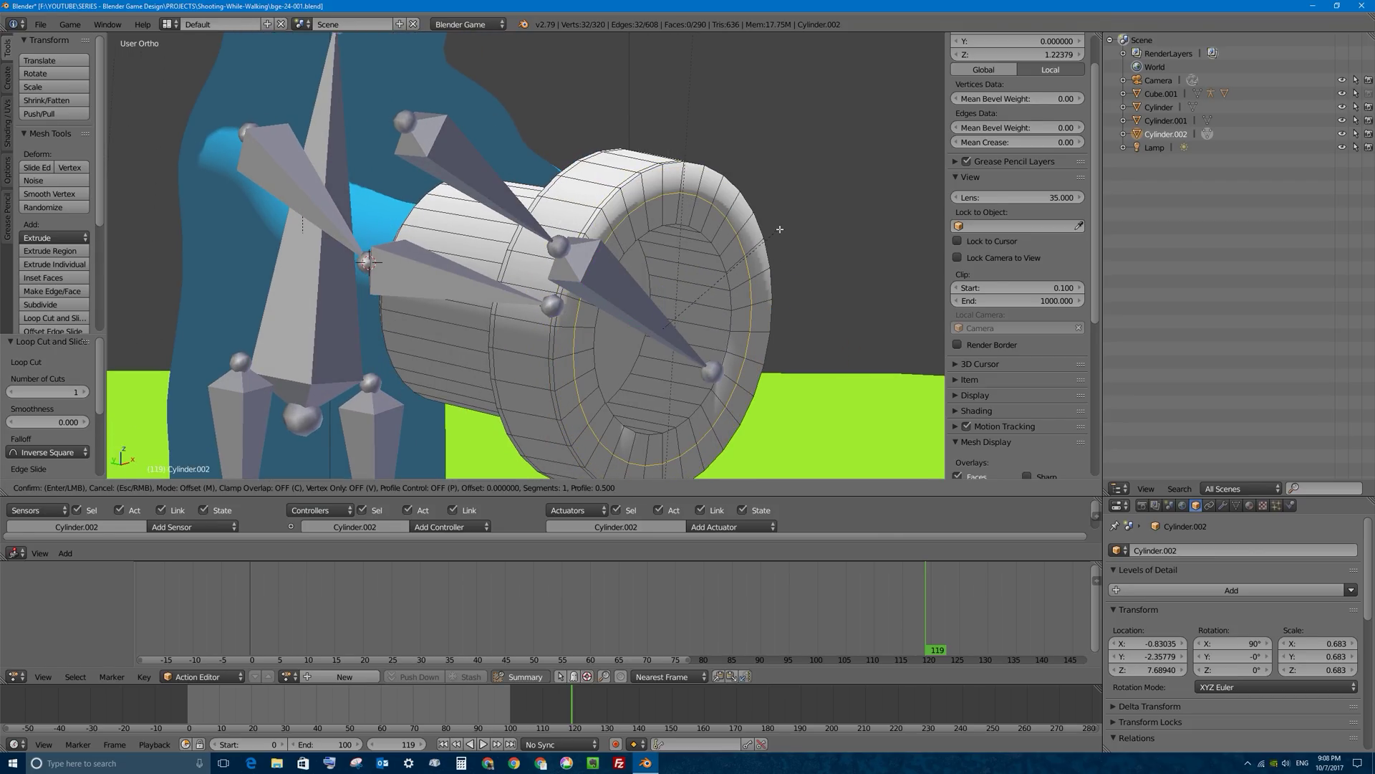
{"action": "left_click", "coordinate": [829, 230]}
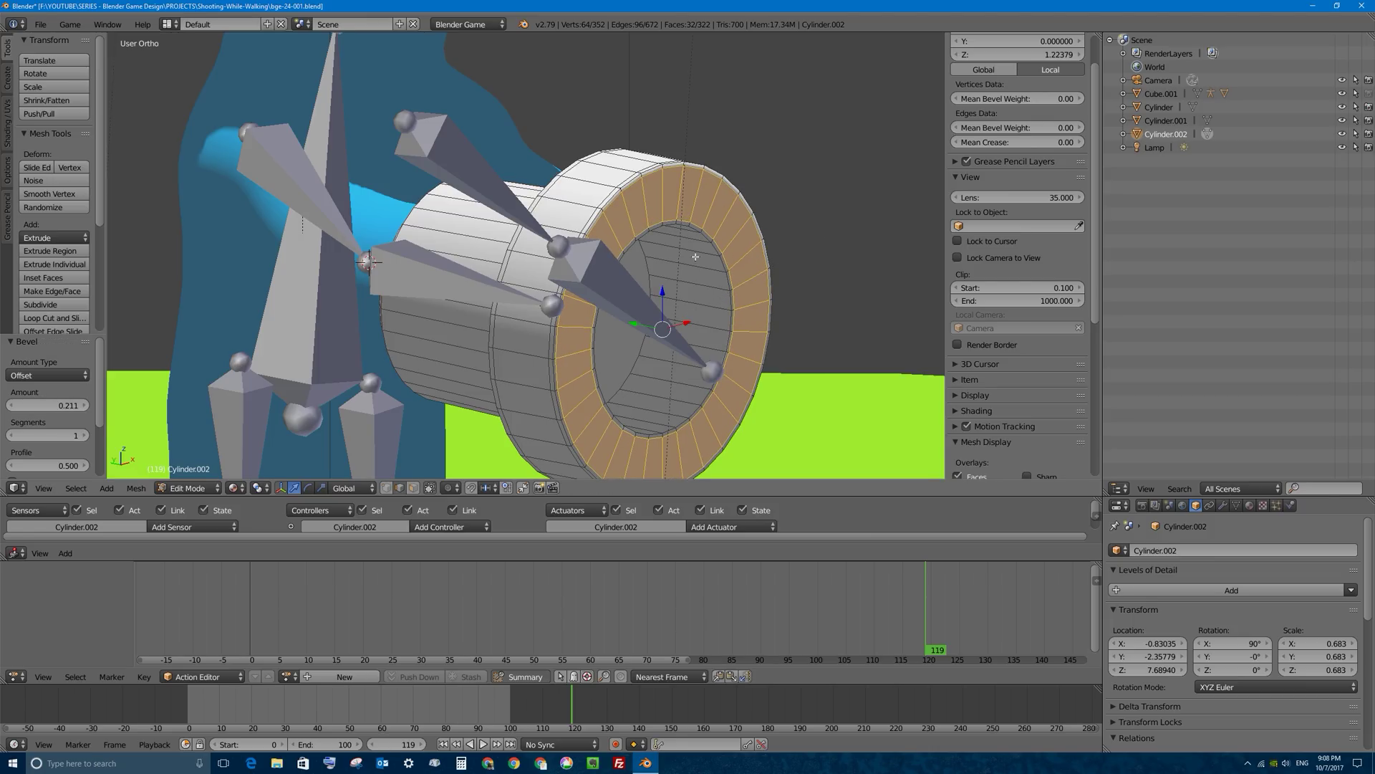
Add a centred edge loop around the inner wall of the wide end's hole and bevel it by about 0.377
{"action": "right_click", "coordinate": [674, 167], "text": "alt"}
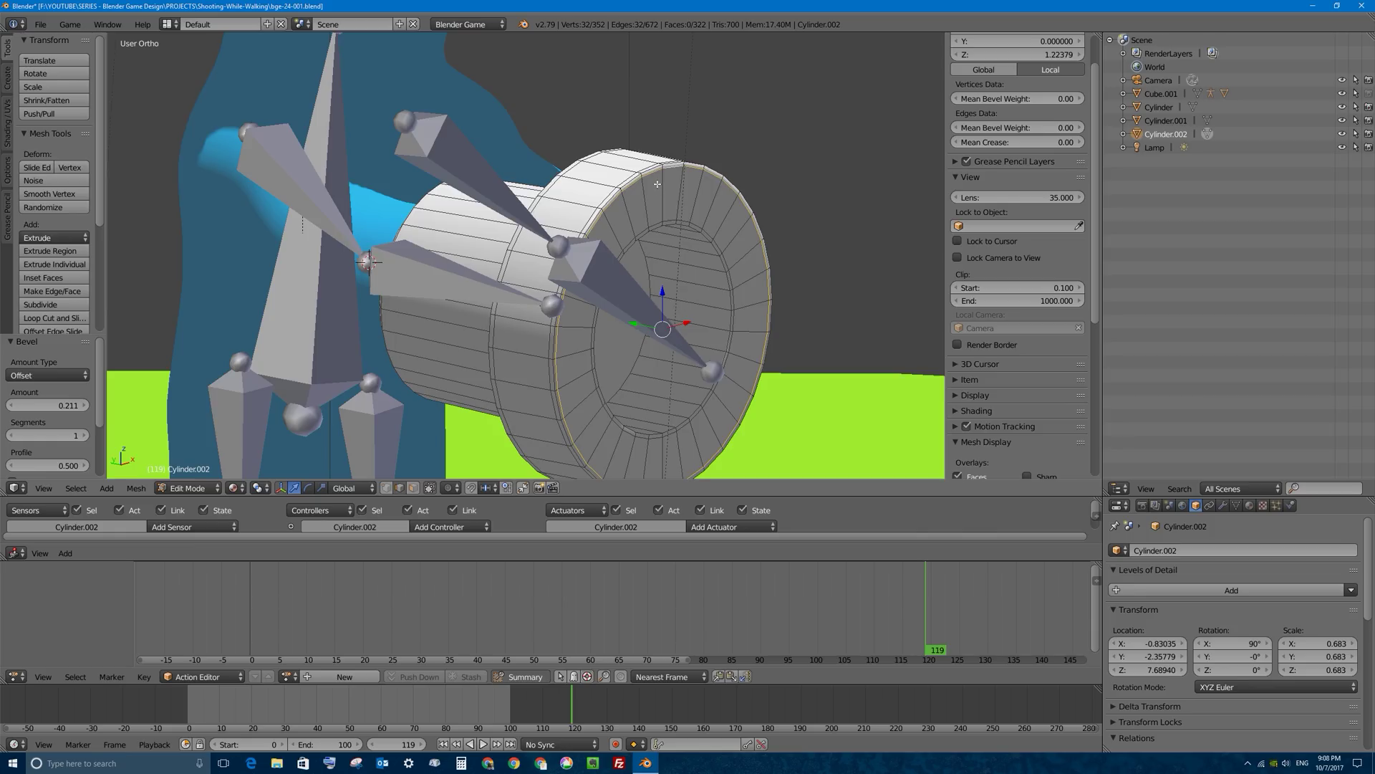
{"action": "right_click", "coordinate": [667, 222], "text": "alt"}
{"action": "middle_click_drag", "start_coordinate": [667, 222], "coordinate": [682, 242]}
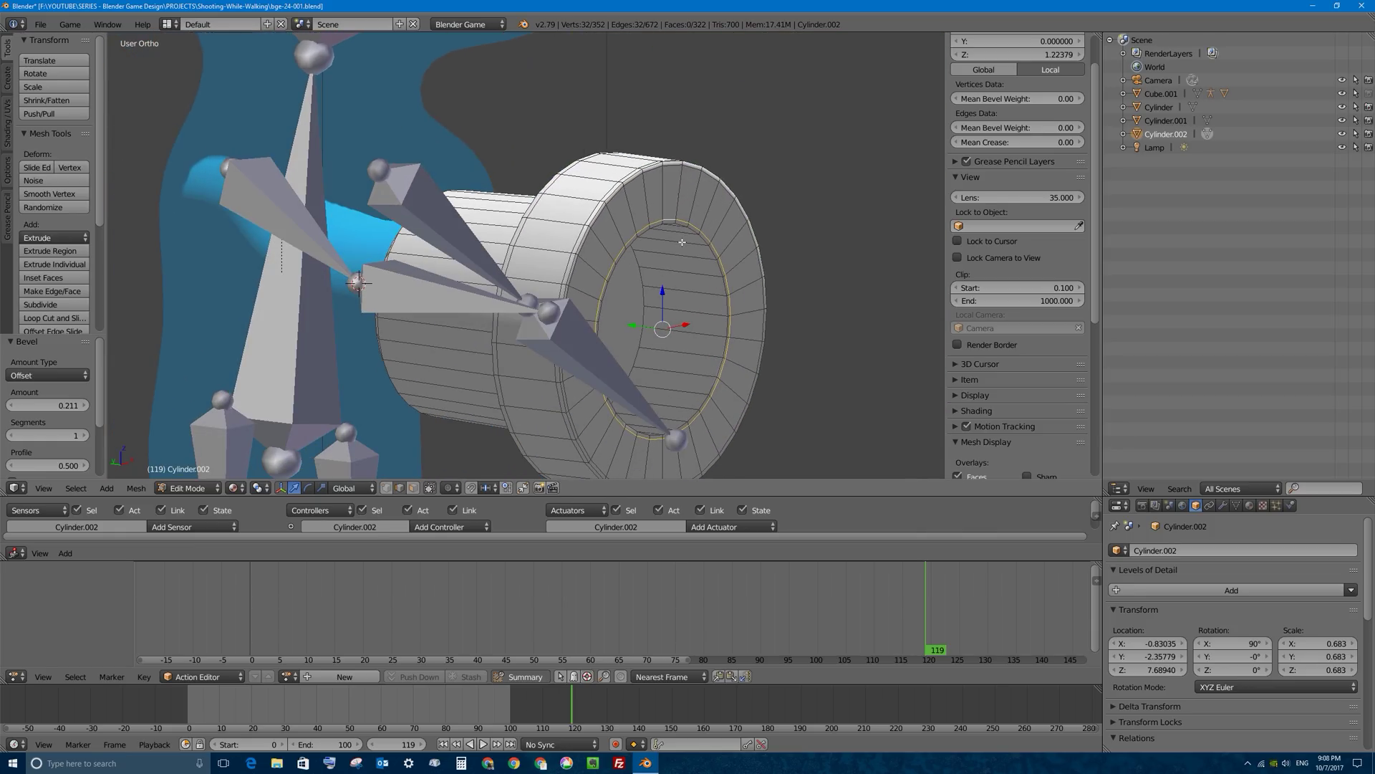
{"action": "key", "text": "ctrl+r"}
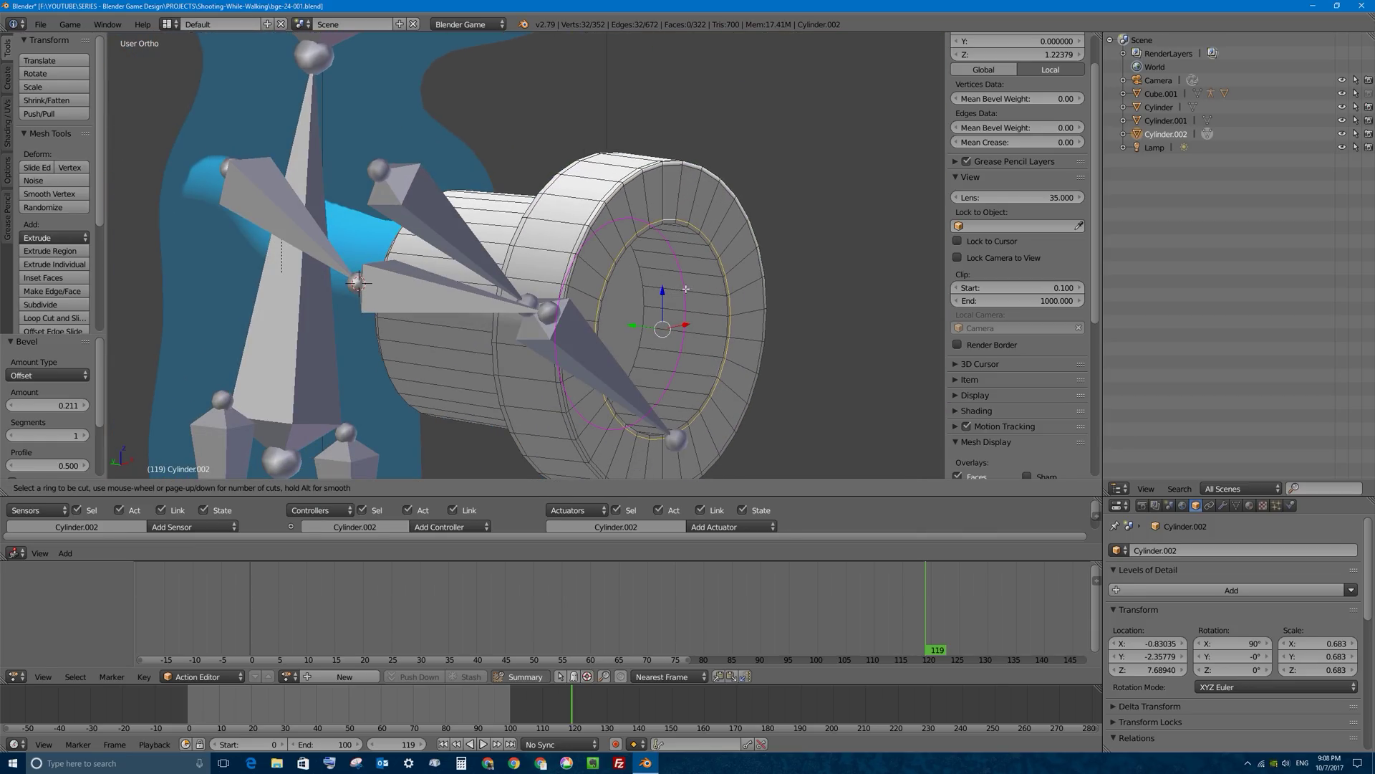
{"action": "left_click", "coordinate": [695, 280]}
{"action": "right_click", "coordinate": [702, 283]}
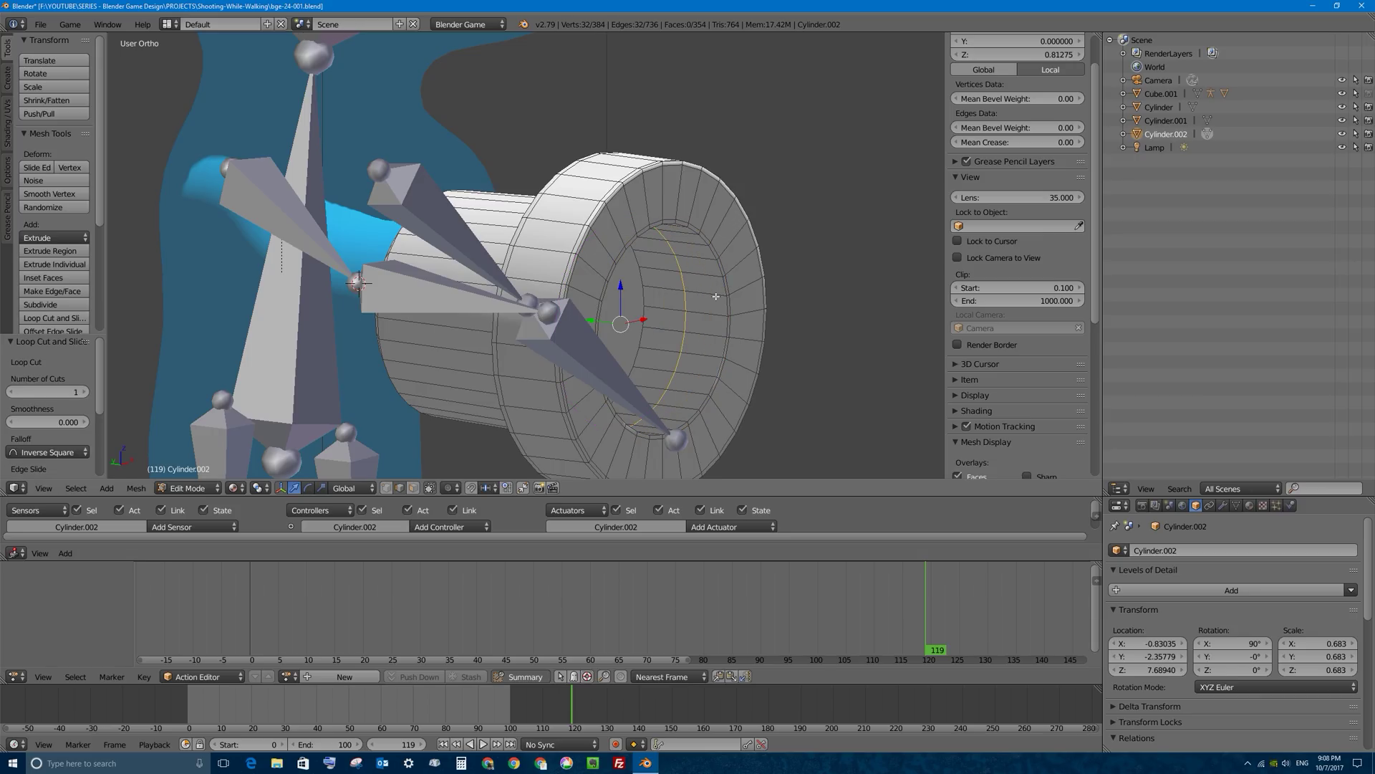
{"action": "key", "text": "ctrl+b"}
{"action": "left_click", "coordinate": [807, 299]}
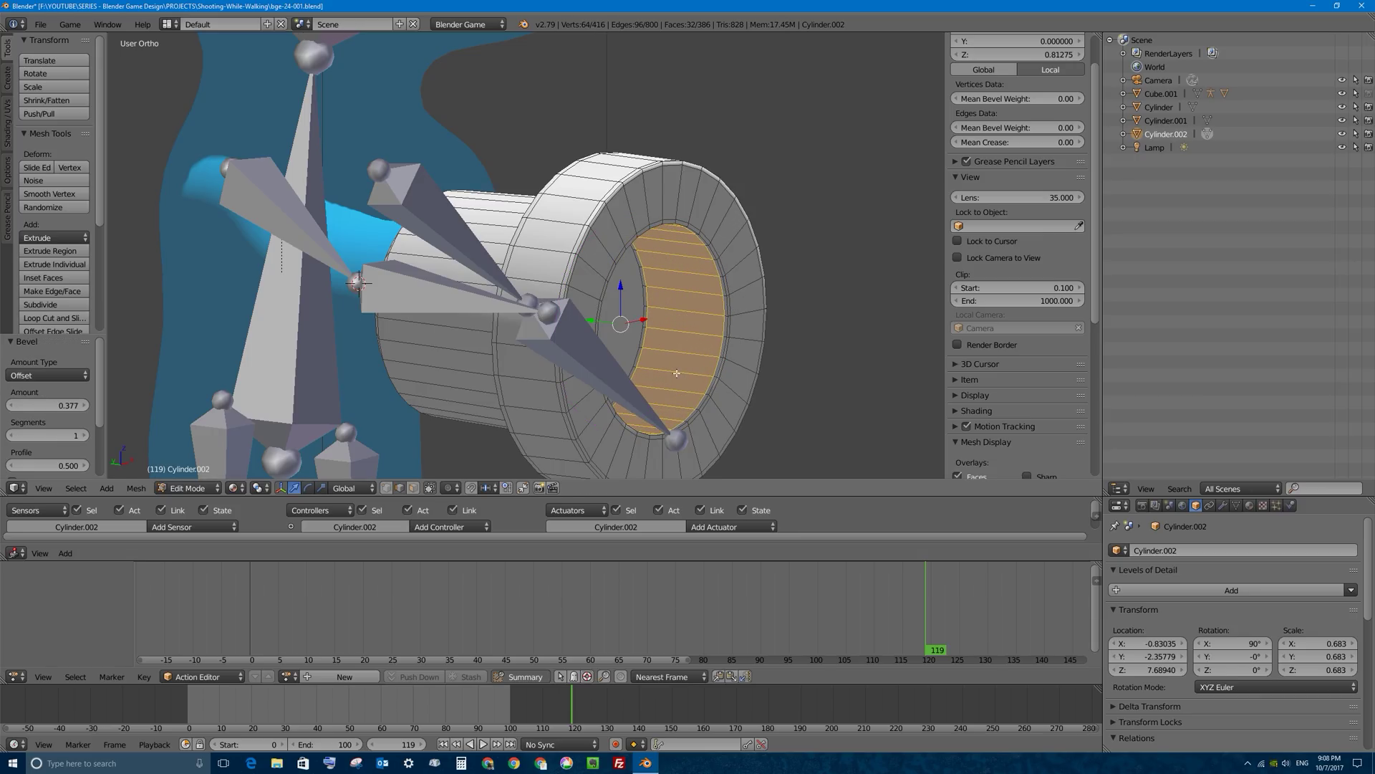
Cut a centred edge loop around the narrow part of the barrel and bevel it by about 0.566
{"action": "middle_click_drag", "start_coordinate": [677, 322], "coordinate": [775, 337]}
{"action": "key", "text": "ctrl+r"}
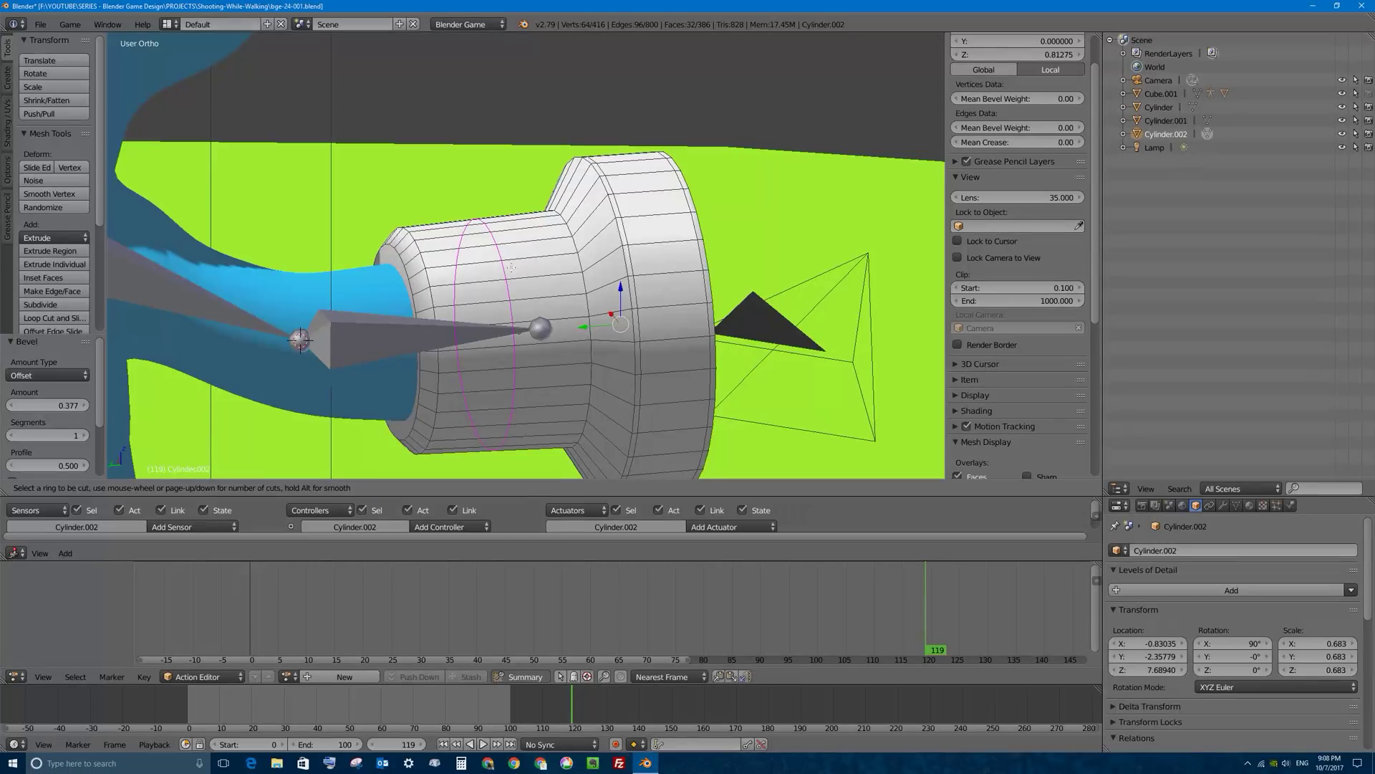
{"action": "left_click", "coordinate": [556, 267]}
{"action": "right_click", "coordinate": [556, 267]}
{"action": "key", "text": "ctrl+b"}
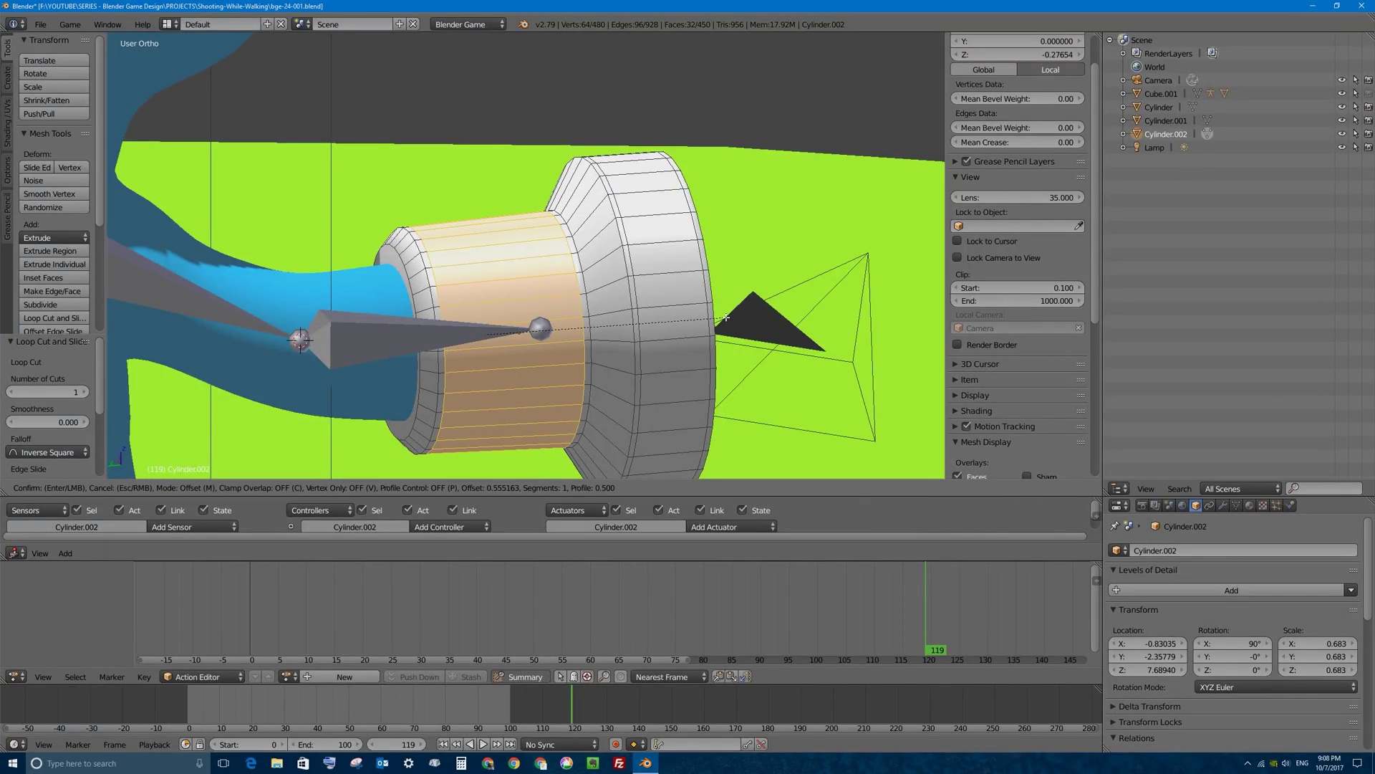
{"action": "left_click", "coordinate": [727, 317]}
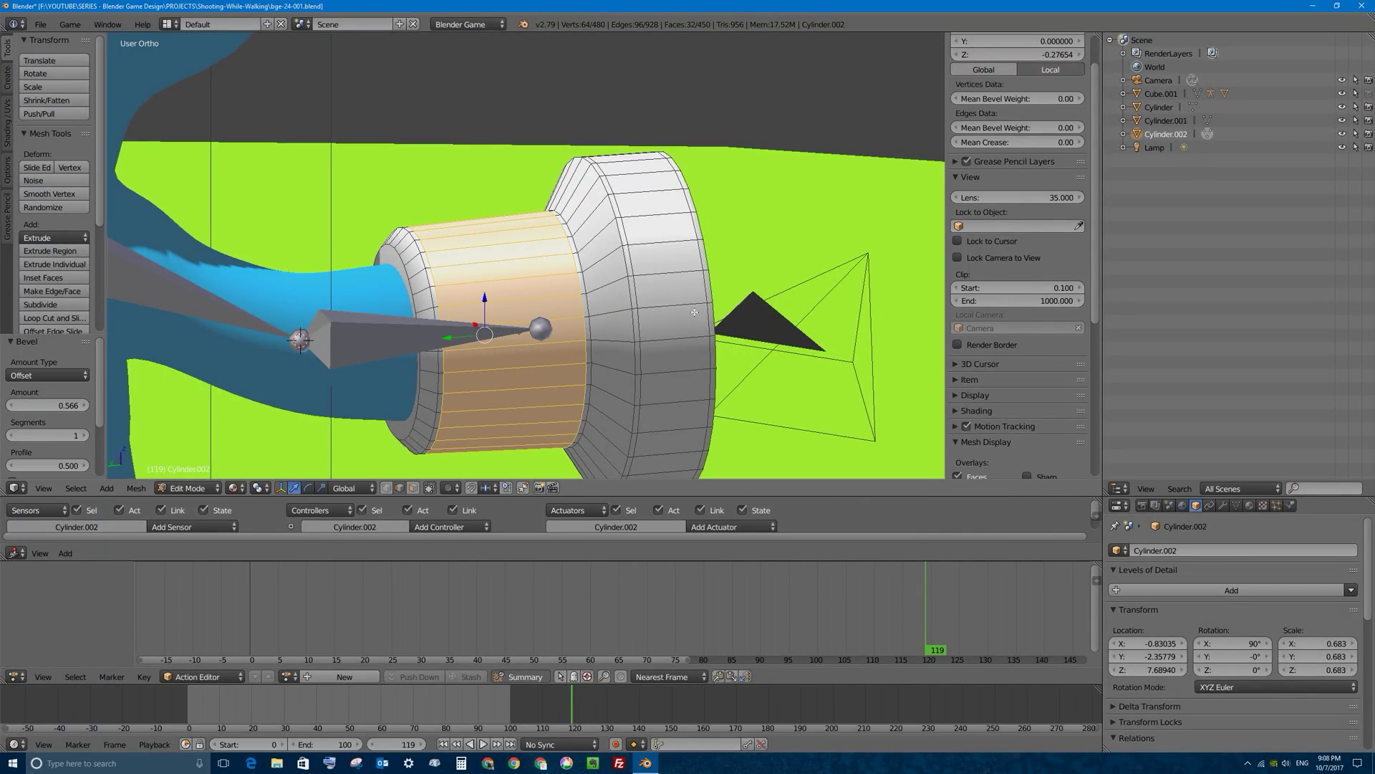
Cut an edge loop around the sloped section between the narrow and wide parts and bevel it by about 0.177
{"action": "key", "text": "ctrl+r"}
{"action": "left_click", "coordinate": [598, 210]}
{"action": "left_click", "coordinate": [608, 203]}
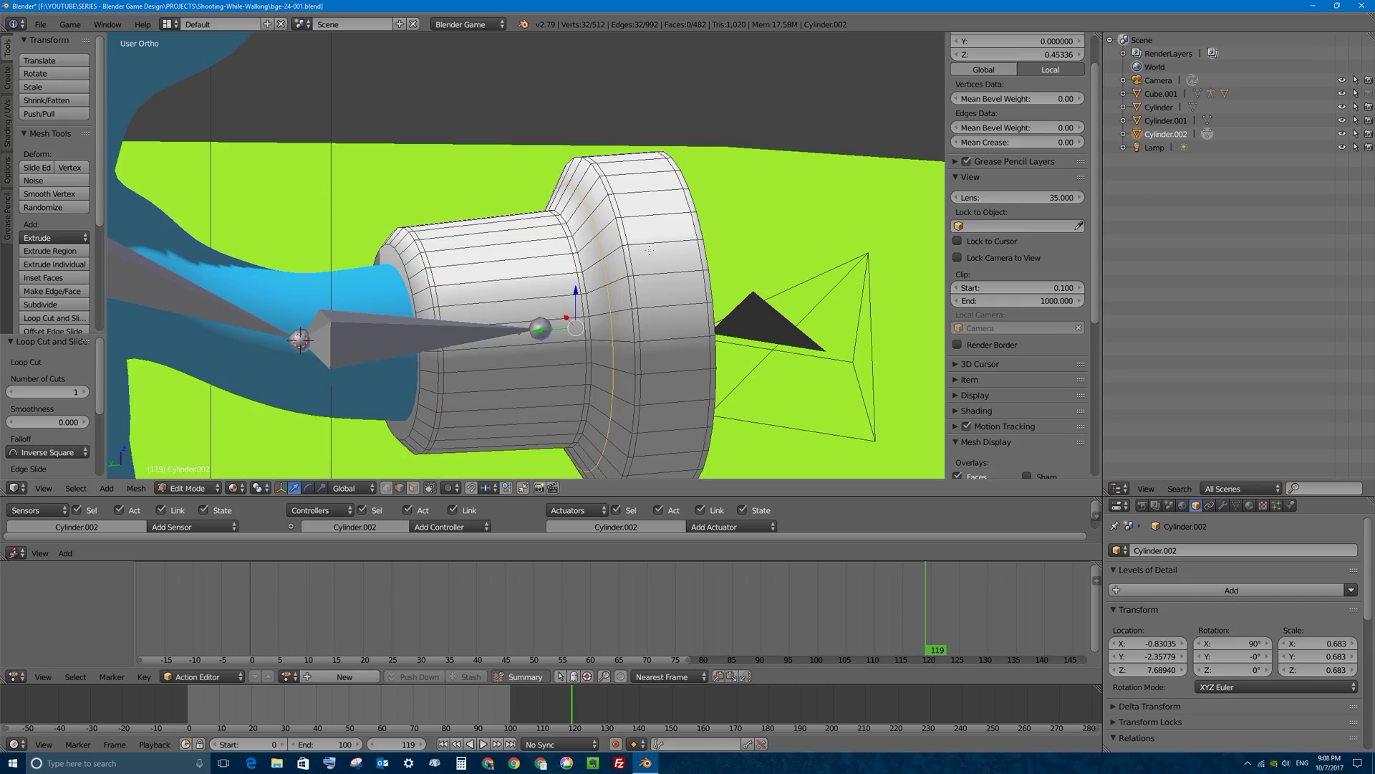
{"action": "key", "text": "ctrl+b"}
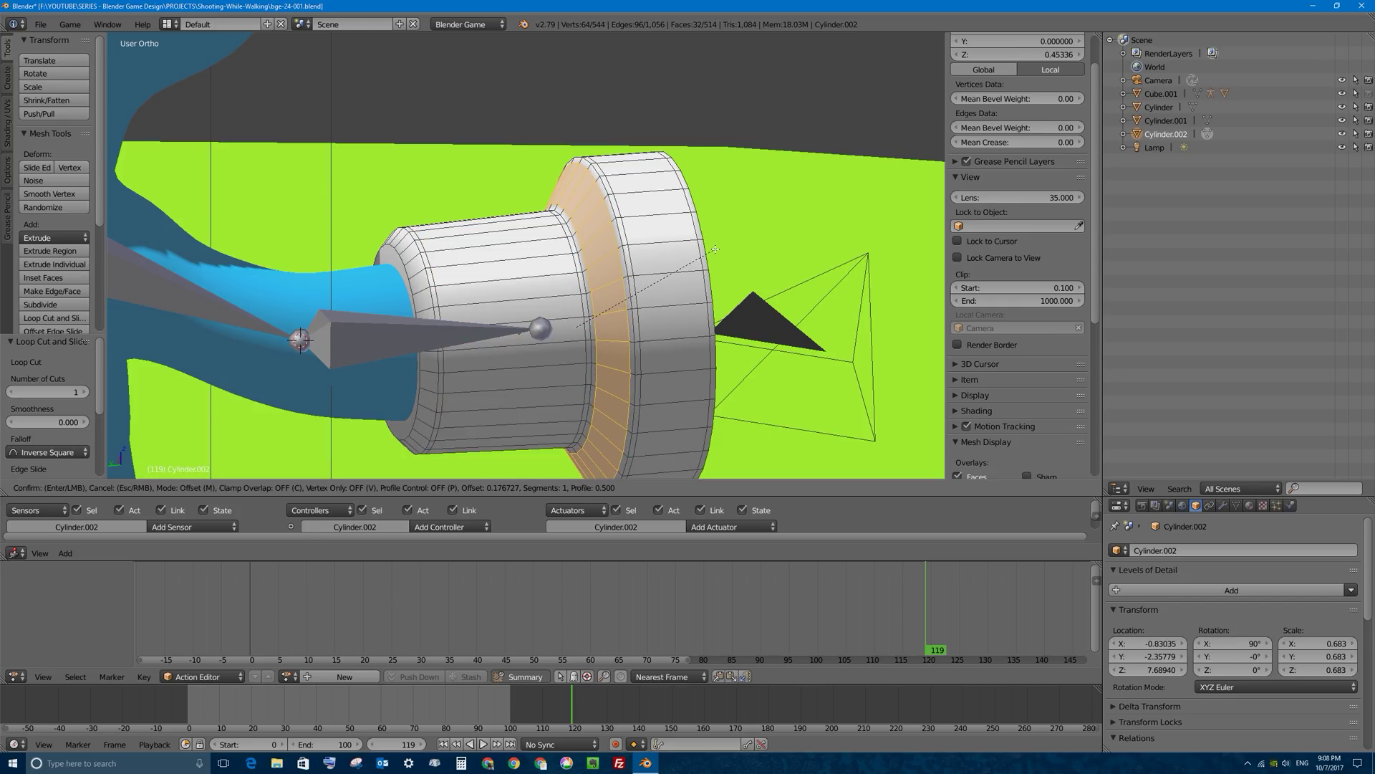
{"action": "left_click", "coordinate": [714, 249]}
Add an edge loop on the chamfer at the barrel's arm end and bevel it by about 0.058
{"action": "left_click", "coordinate": [415, 489]}
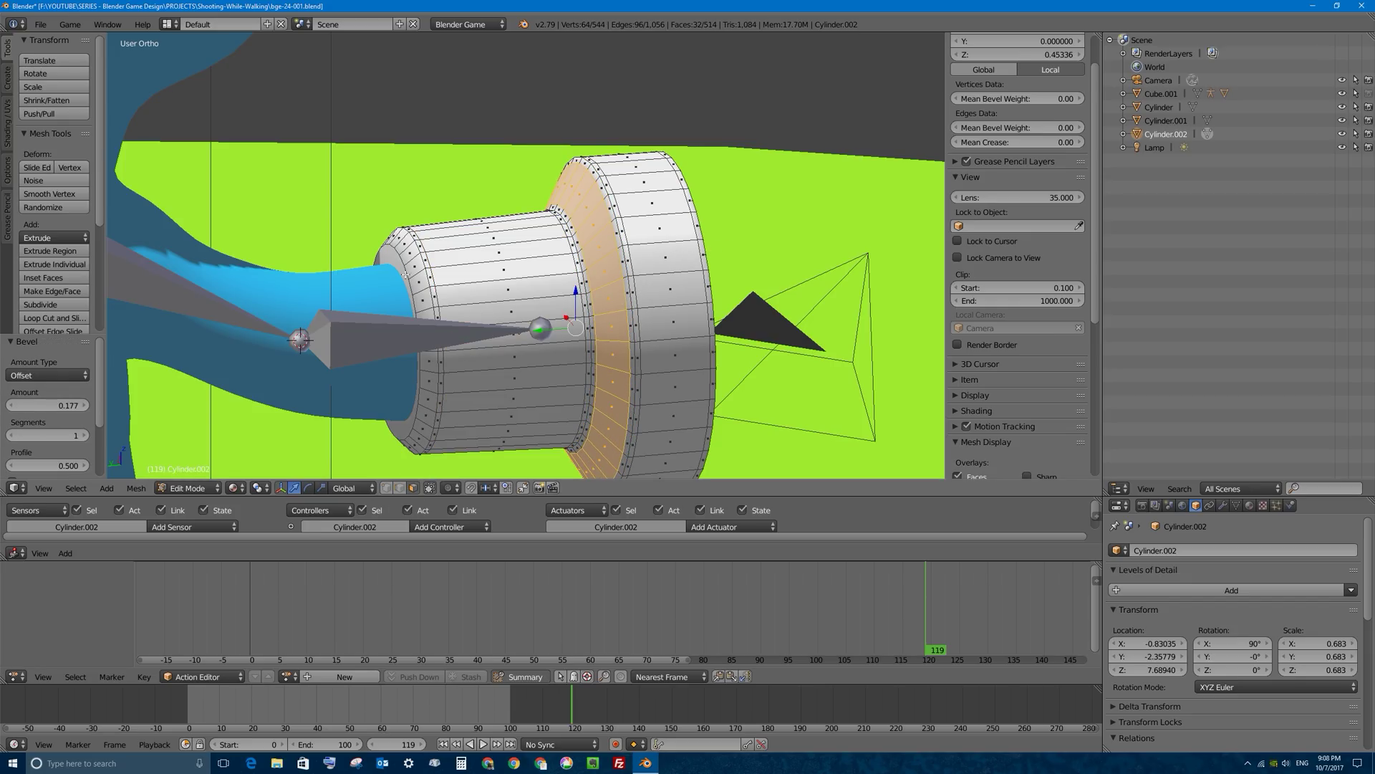
{"action": "right_click", "coordinate": [405, 267]}
{"action": "right_click", "coordinate": [391, 258]}
{"action": "key", "text": "ctrl+r"}
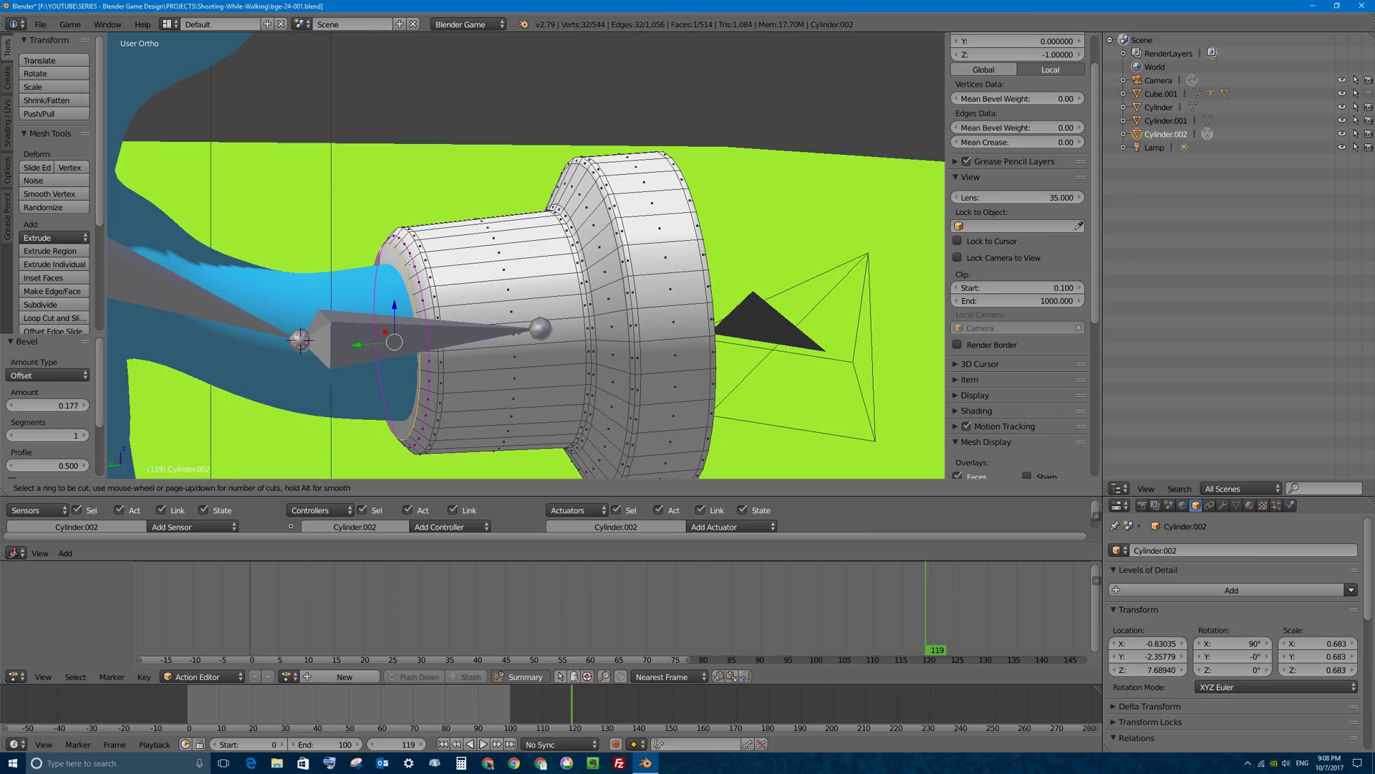
{"action": "left_click", "coordinate": [401, 341]}
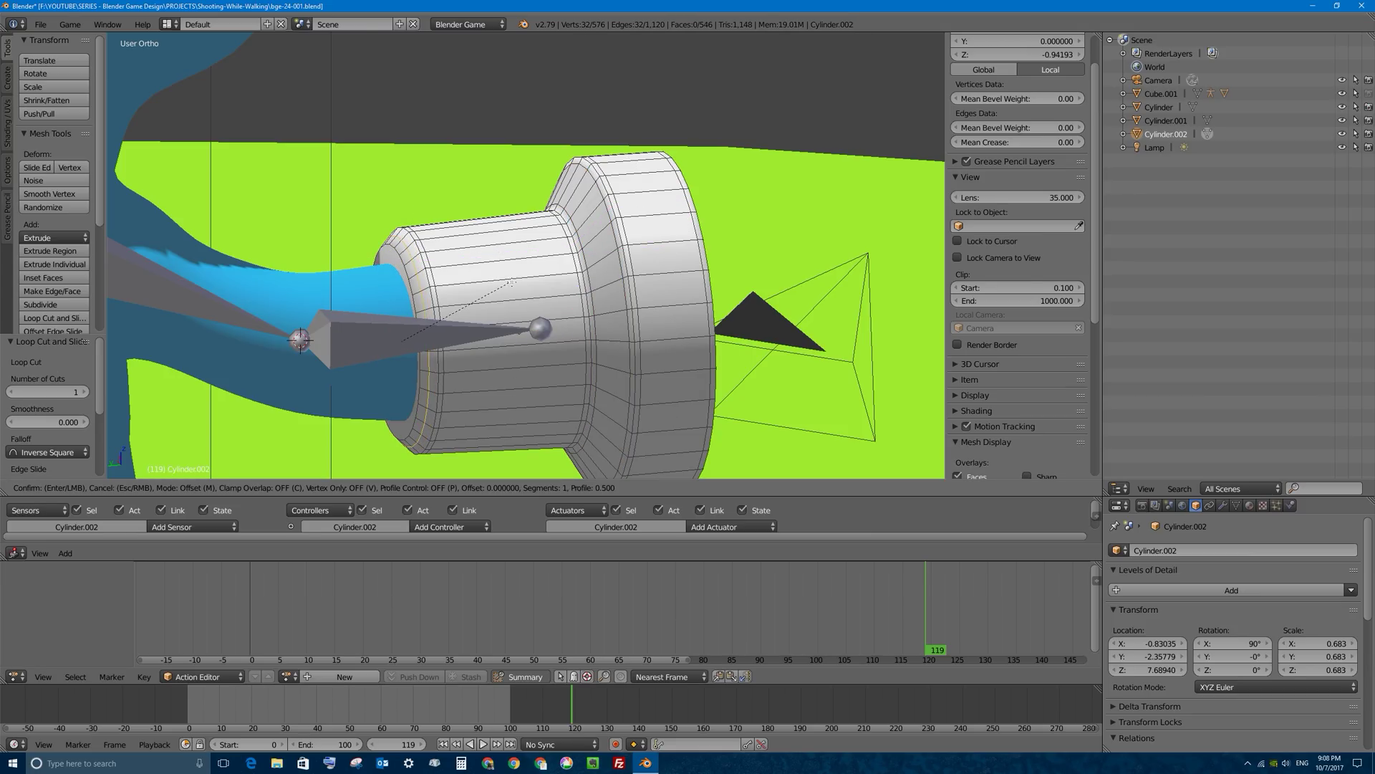
{"action": "left_click", "coordinate": [514, 278]}
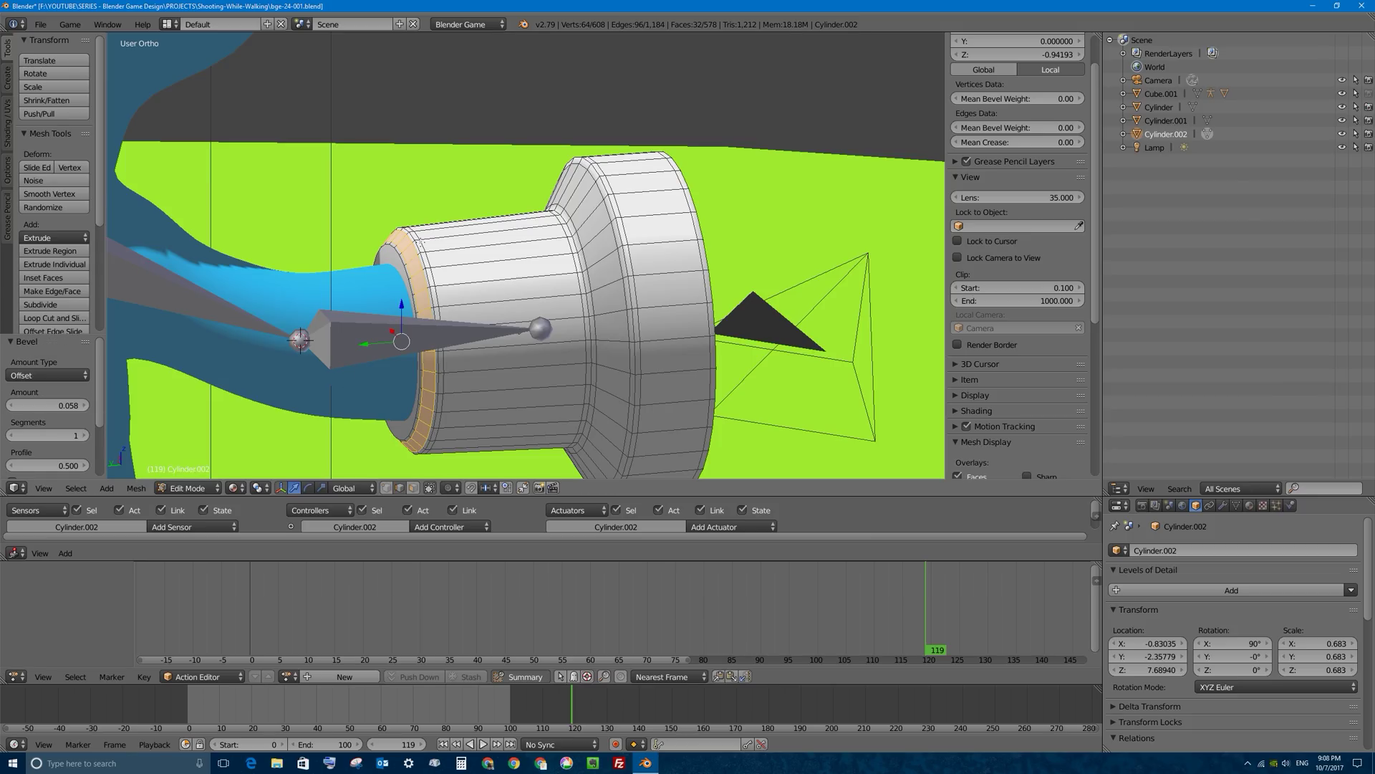
Inset the end face at the barrel's arm side with a thickness of about 0.03
{"action": "right_click", "coordinate": [389, 256]}
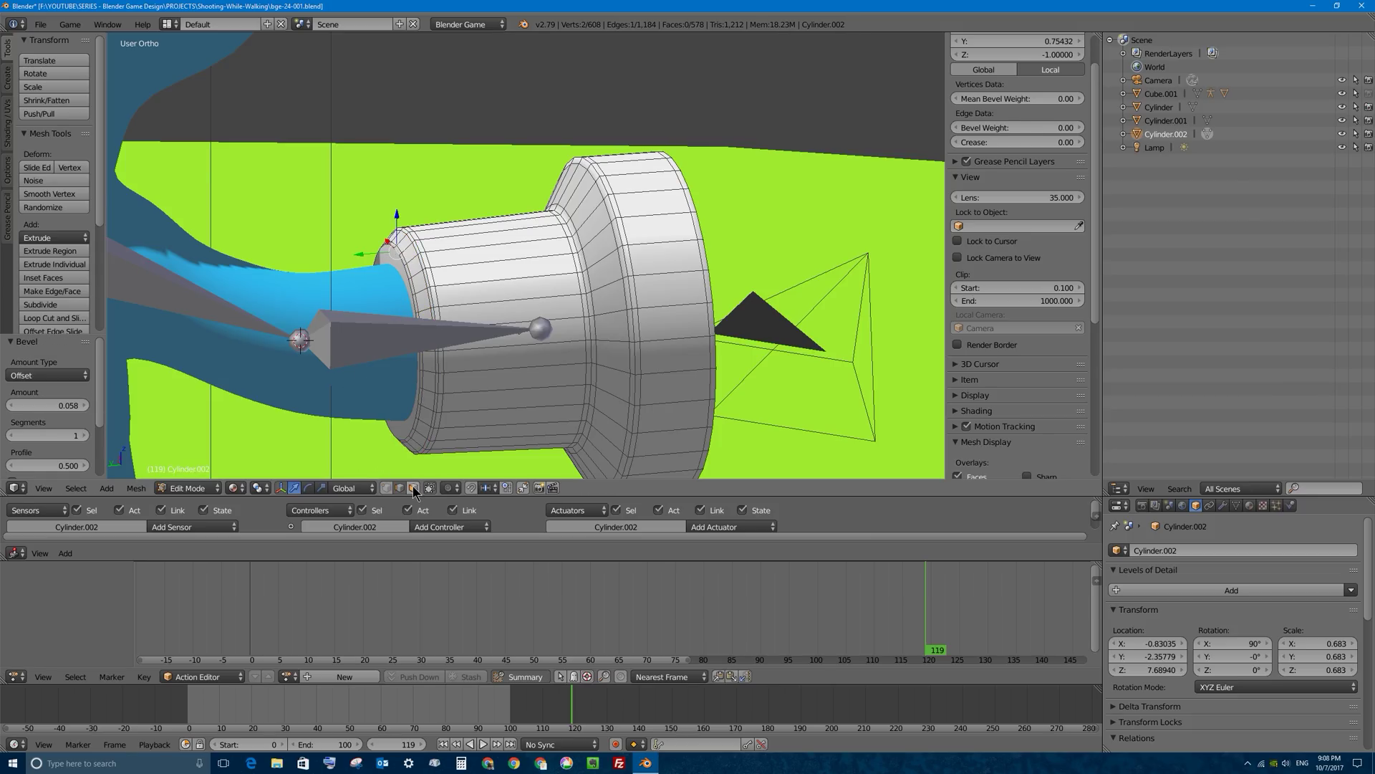
{"action": "right_click", "coordinate": [388, 253], "text": "alt"}
{"action": "key", "text": "i"}
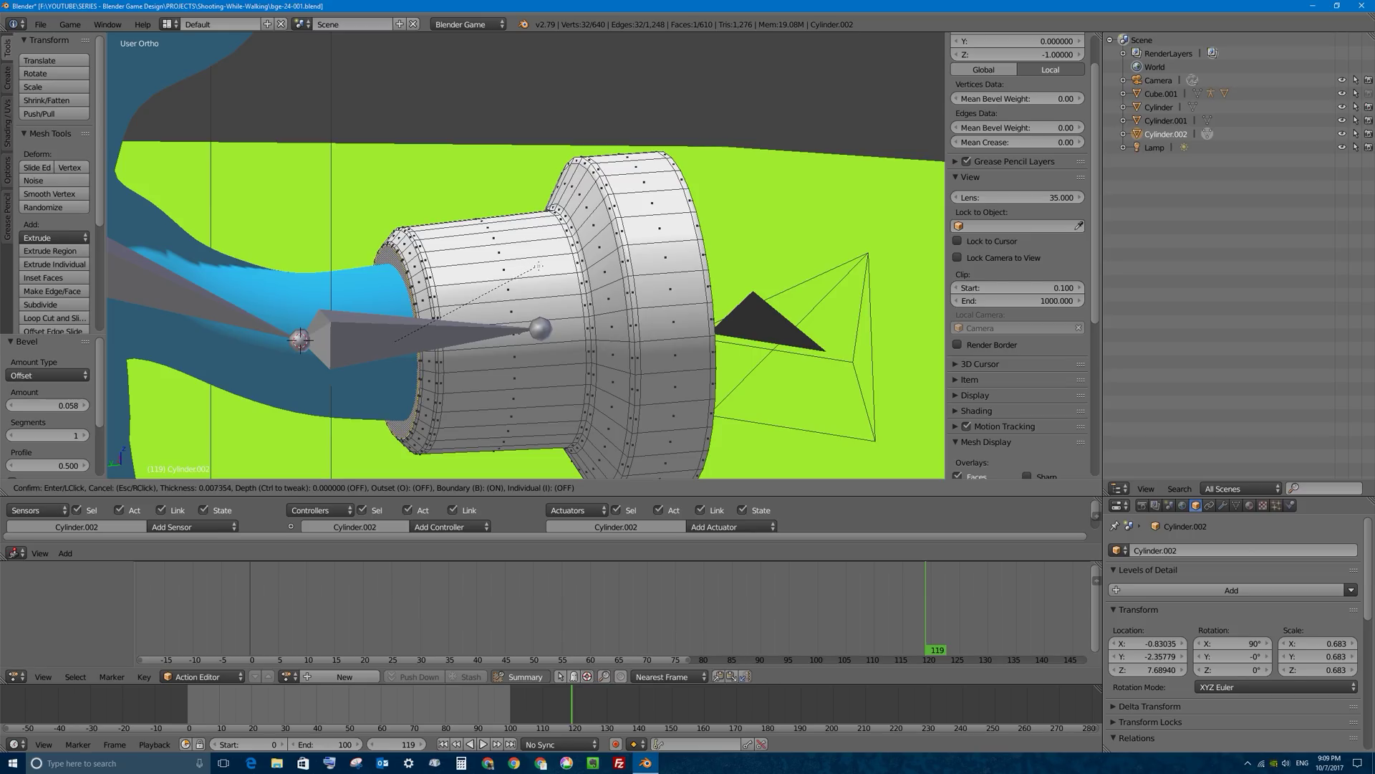
{"action": "left_click", "coordinate": [534, 267]}
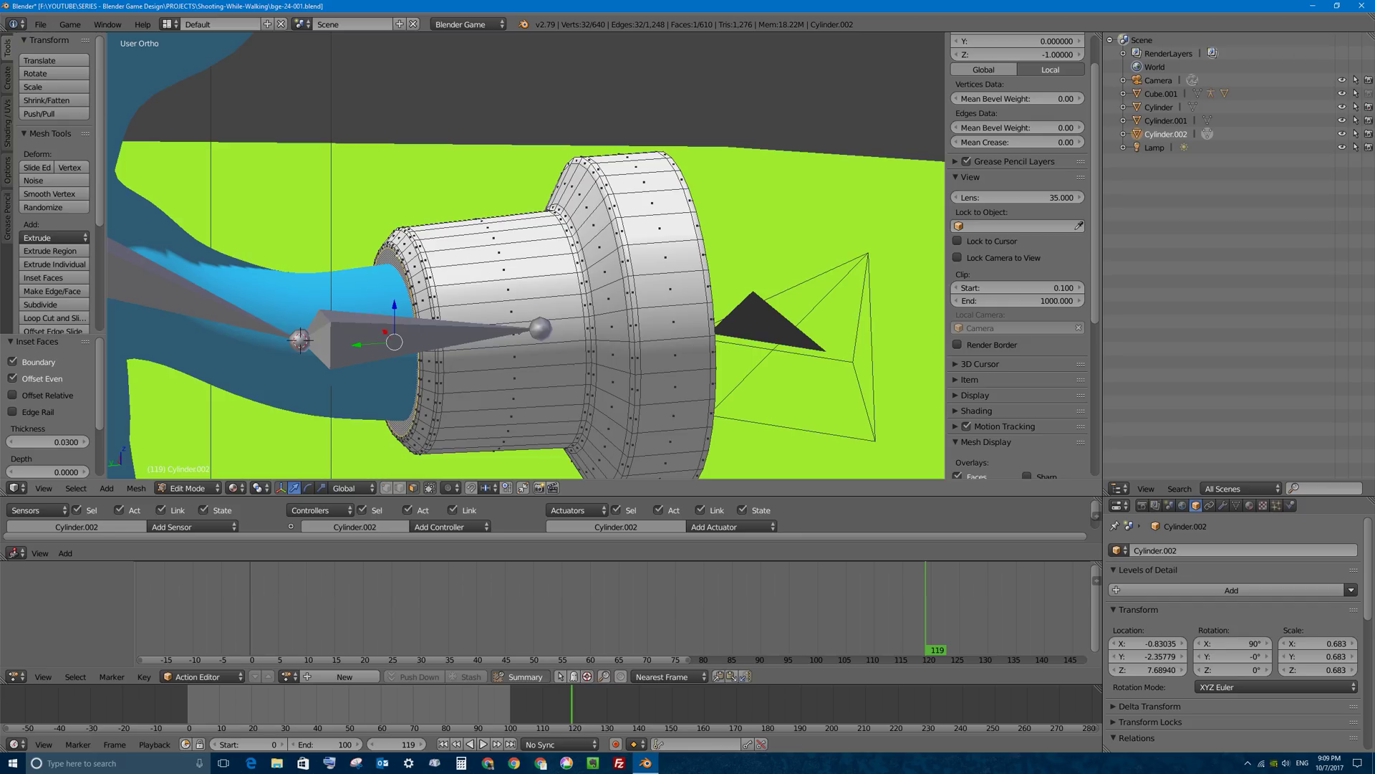
Inset the floor face inside the wide end's hole with a thickness of about 0.0326
{"action": "mouse_move", "coordinate": [664, 313]}
{"action": "middle_mouse_down"}
{"action": "mouse_move", "coordinate": [557, 295]}
{"action": "mouse_move", "coordinate": [602, 322]}
{"action": "mouse_move", "coordinate": [645, 313]}
{"action": "middle_mouse_up"}
{"action": "key", "text": "i"}
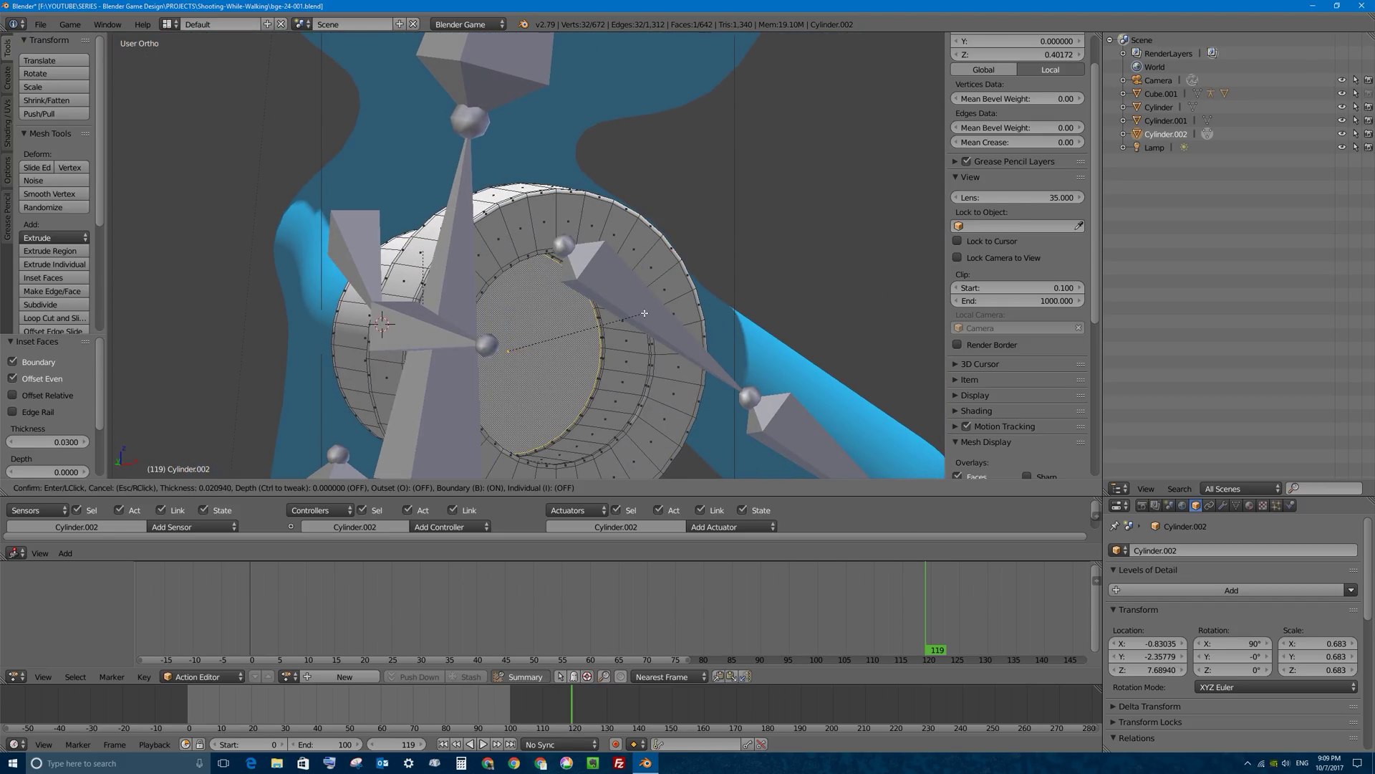
{"action": "left_click", "coordinate": [617, 340]}
Examine the edge loops around the inset floor of the hole by selecting them up close
{"action": "scroll", "coordinate": [618, 339], "scroll_direction": "up", "scroll_amount": 4}
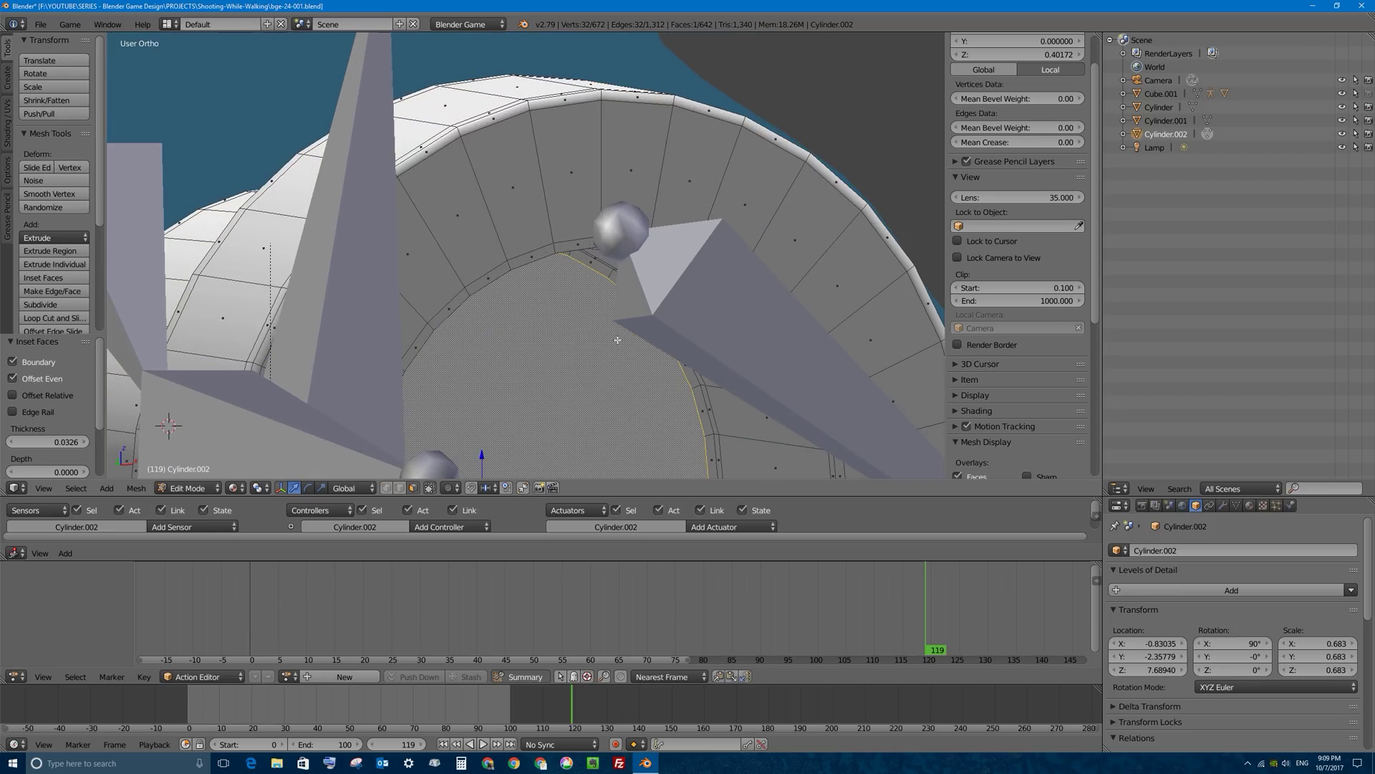
{"action": "right_click", "coordinate": [709, 397], "text": "alt"}
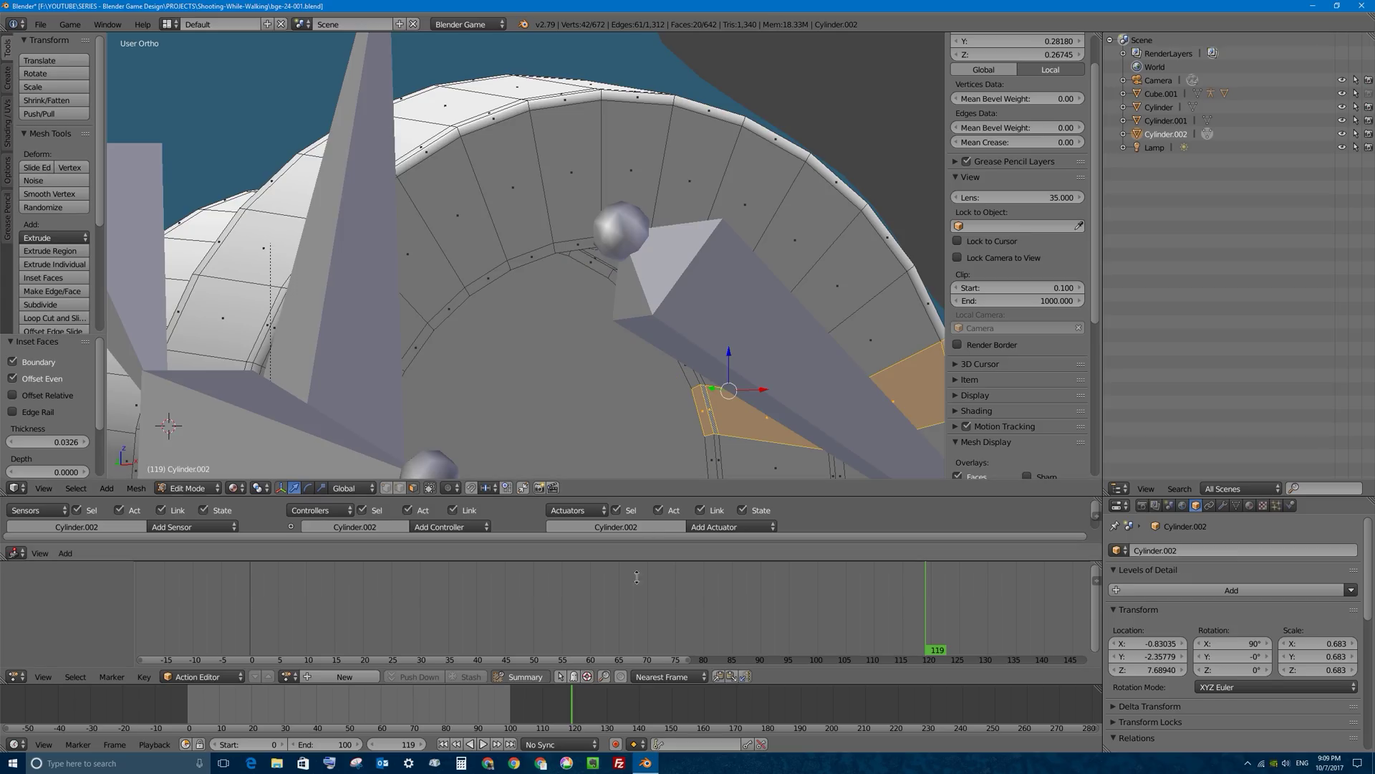
{"action": "key", "text": "a"}
{"action": "right_click", "coordinate": [687, 382]}
{"action": "right_click", "coordinate": [702, 379], "text": "alt"}
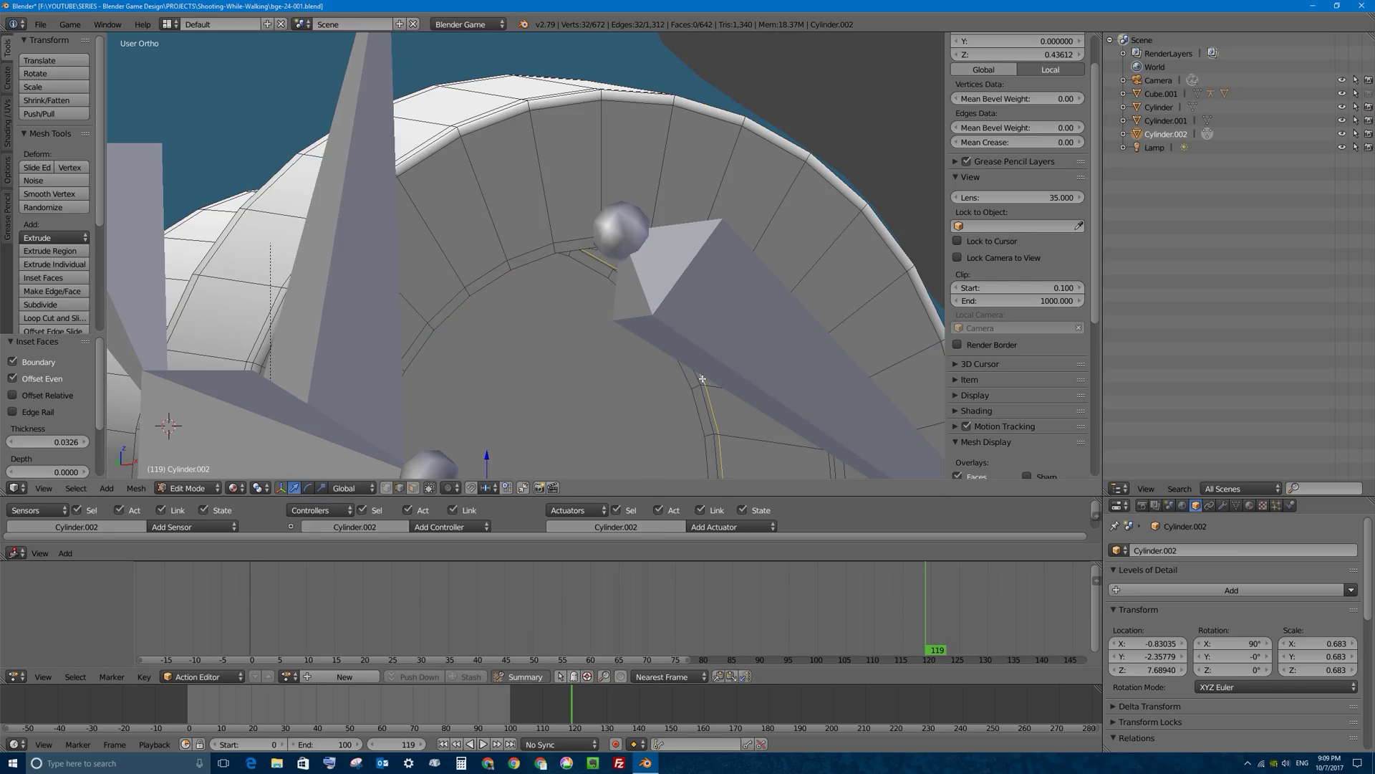
{"action": "right_click", "coordinate": [707, 406], "text": "alt"}
{"action": "middle_click_drag", "start_coordinate": [684, 421], "coordinate": [637, 348]}
{"action": "scroll", "coordinate": [638, 379], "scroll_direction": "down", "scroll_amount": 5}
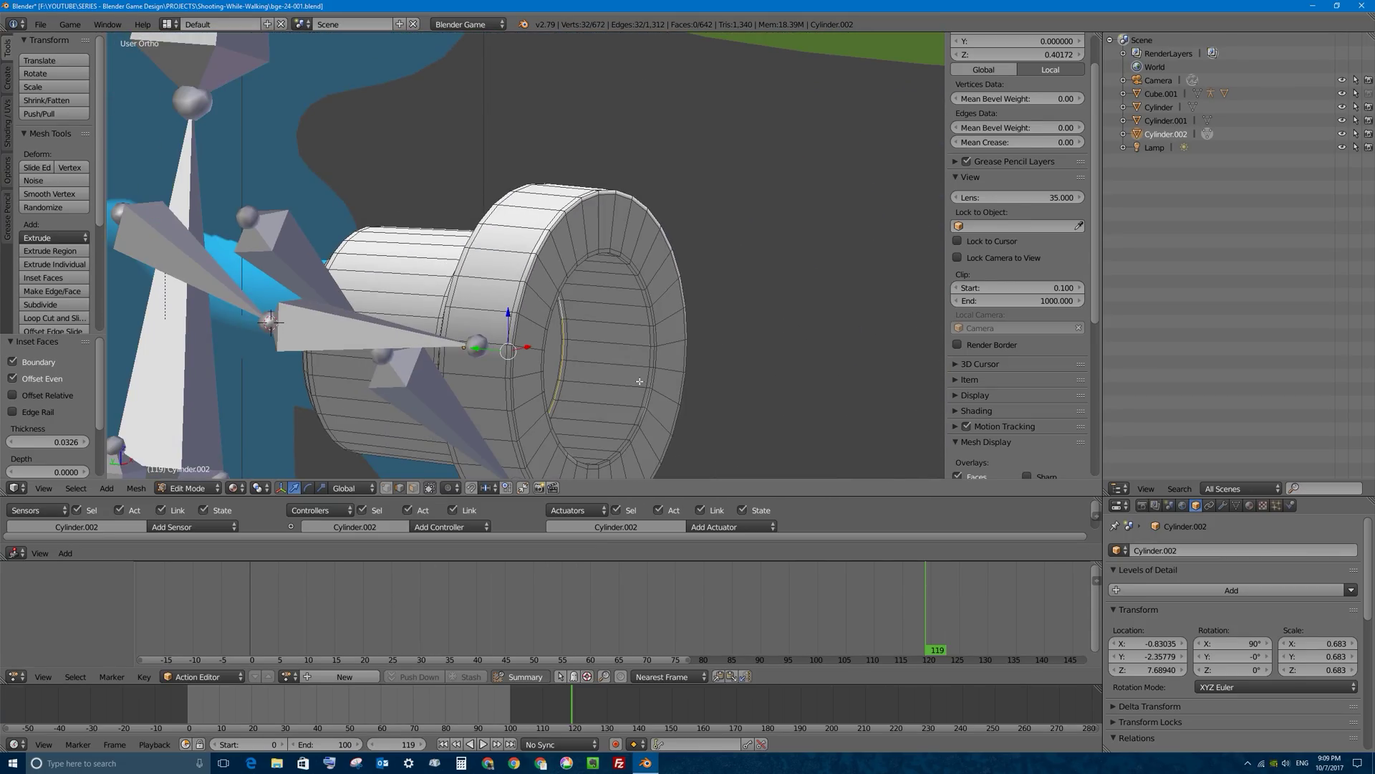
Return to Object Mode and enlarge the Properties editor upward by shrinking the Outliner
{"action": "key", "text": "Tab"}
{"action": "scroll", "coordinate": [554, 341], "scroll_direction": "down", "scroll_amount": 2}
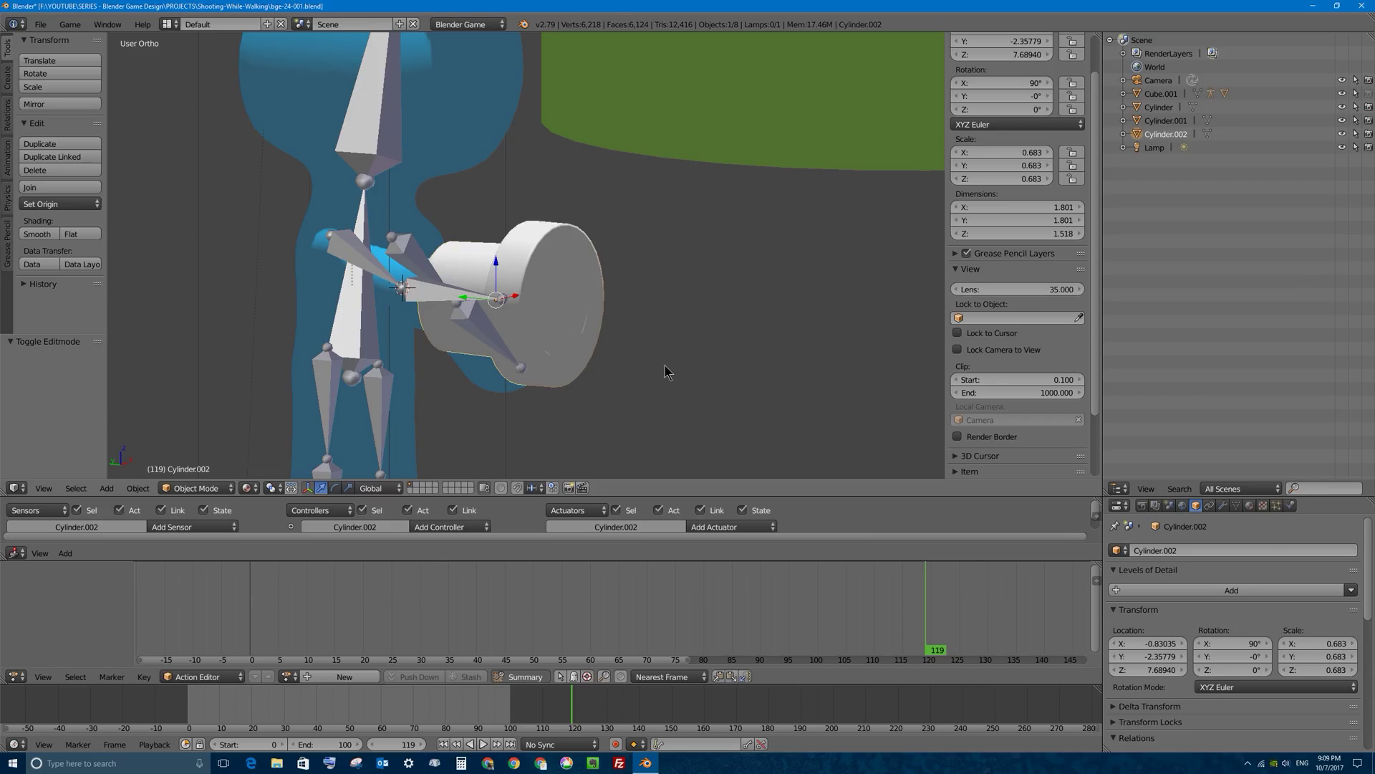
{"action": "middle_click_drag", "start_coordinate": [650, 297], "coordinate": [1197, 457]}
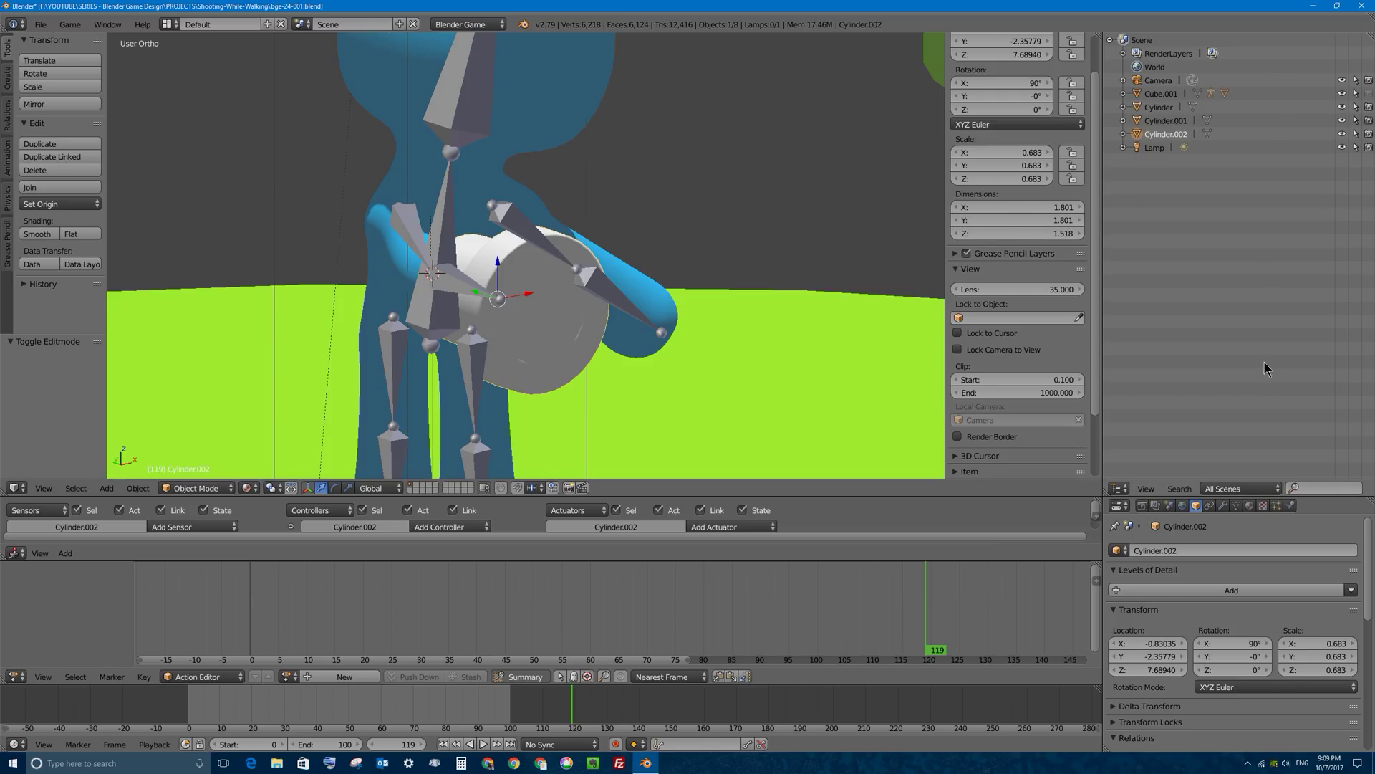
{"action": "left_click_drag", "start_coordinate": [1363, 25], "coordinate": [1365, 361]}
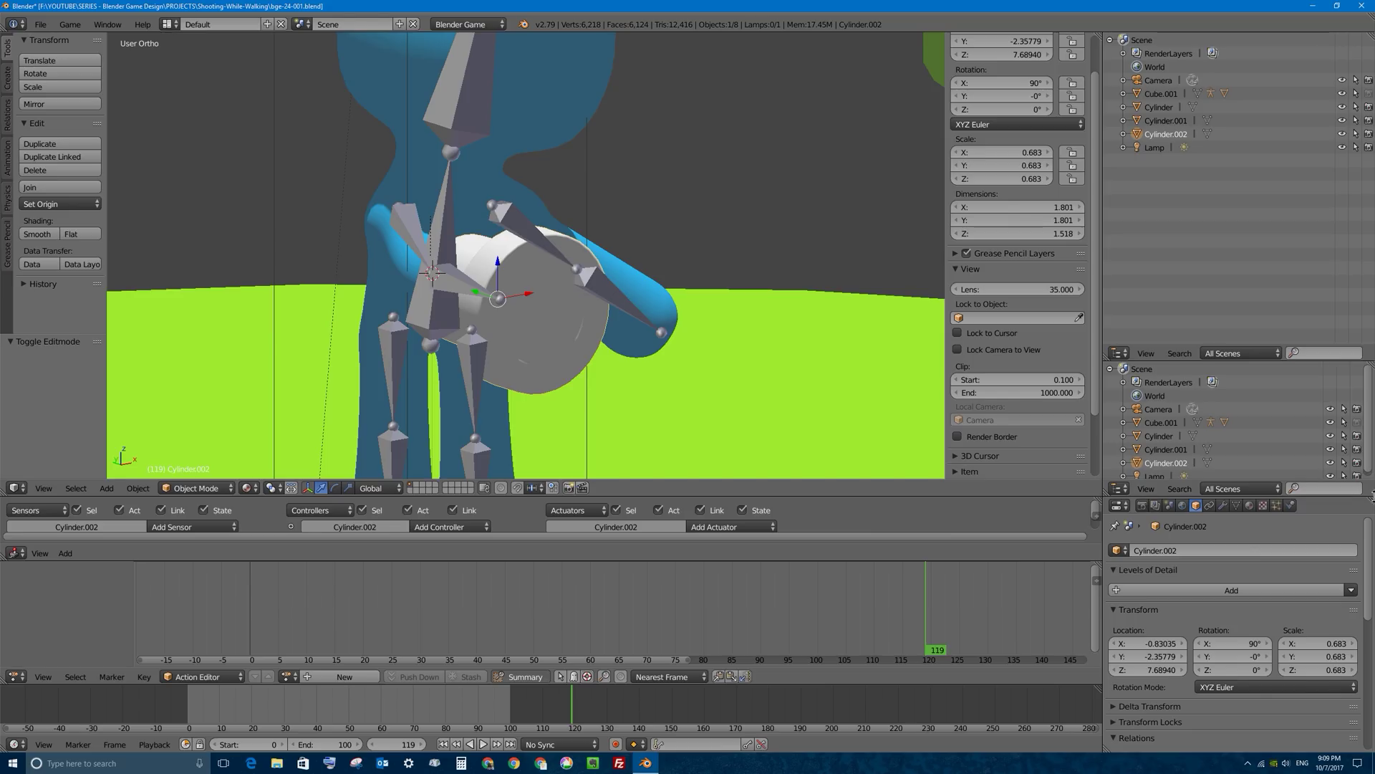
{"action": "left_click_drag", "start_coordinate": [1370, 501], "coordinate": [1365, 458]}
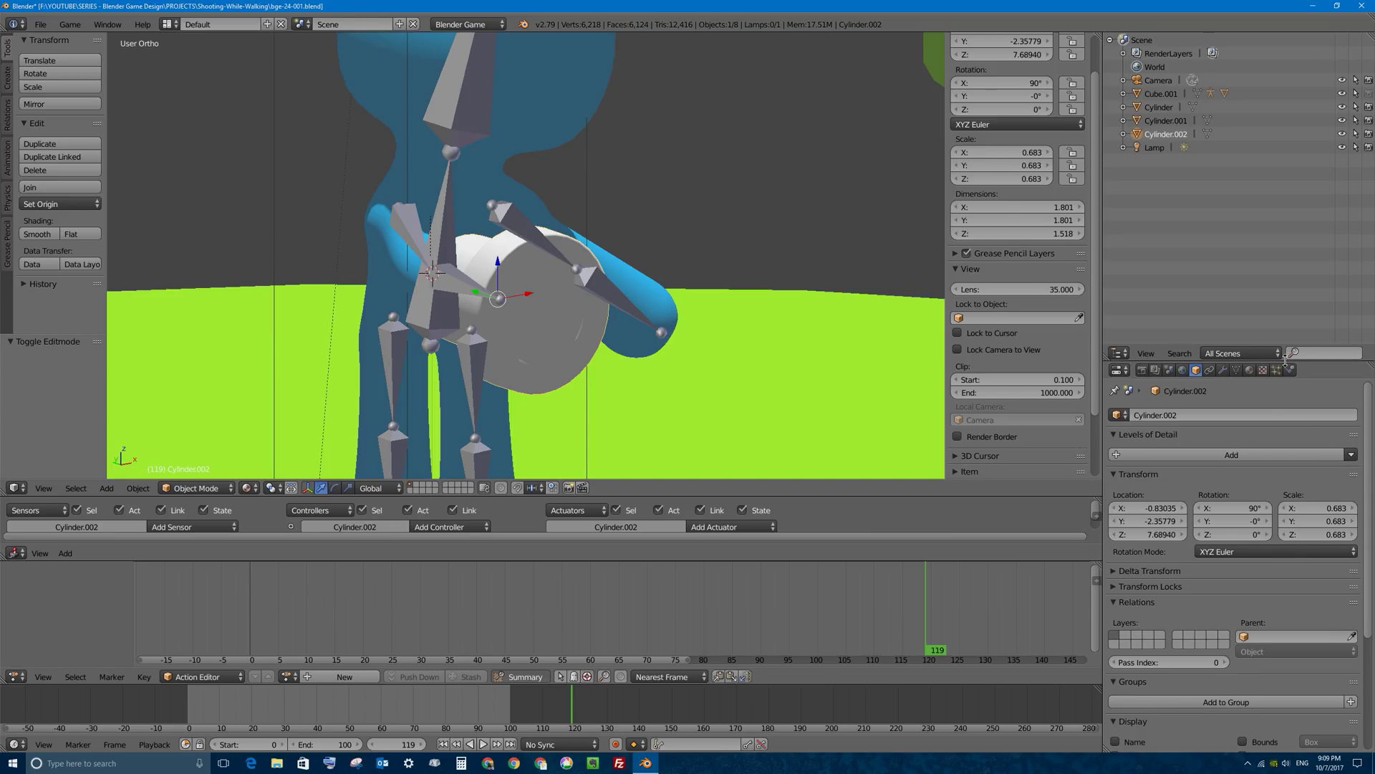
{"action": "left_click_drag", "start_coordinate": [1290, 360], "coordinate": [1265, 200]}
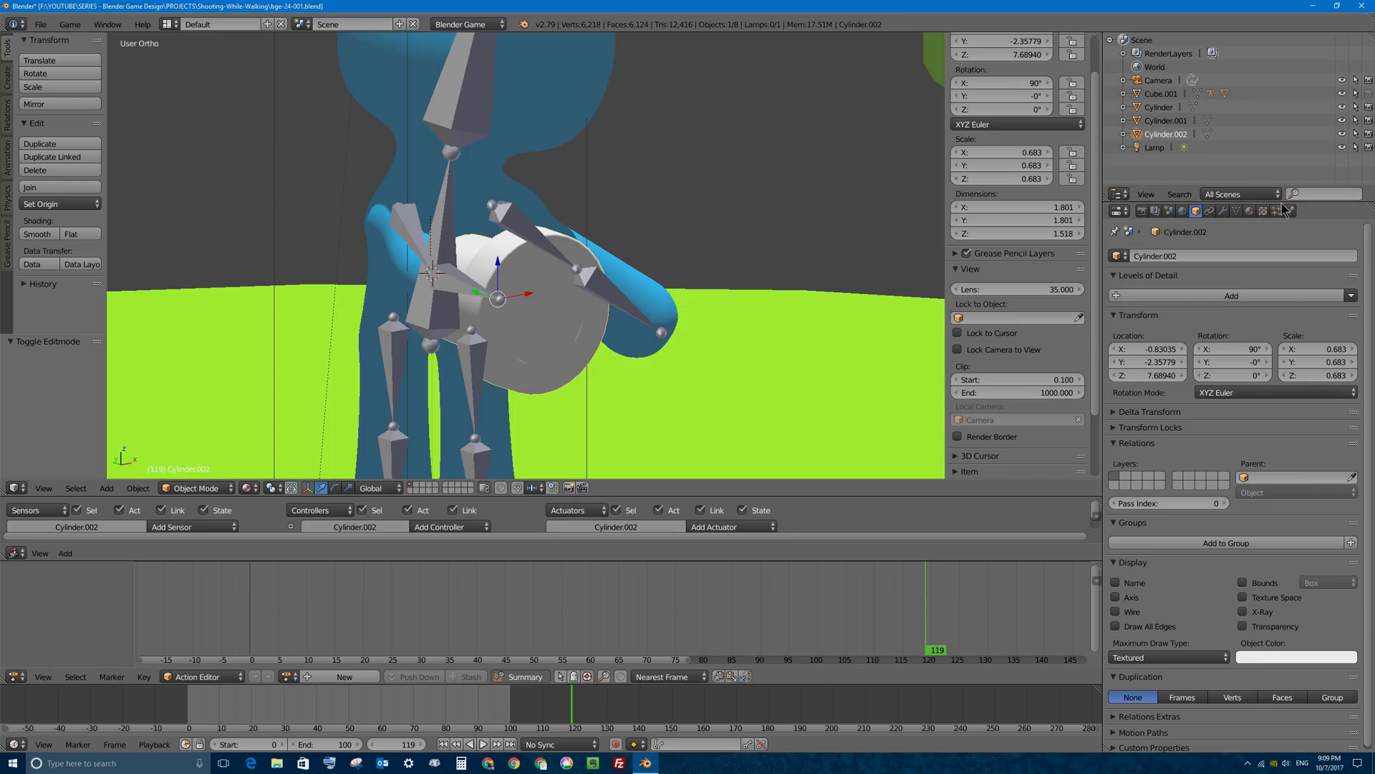
Create a material for the barrel and set its diffuse colour to grey, RGB 0.598 for each channel
{"action": "left_click", "coordinate": [1250, 211]}
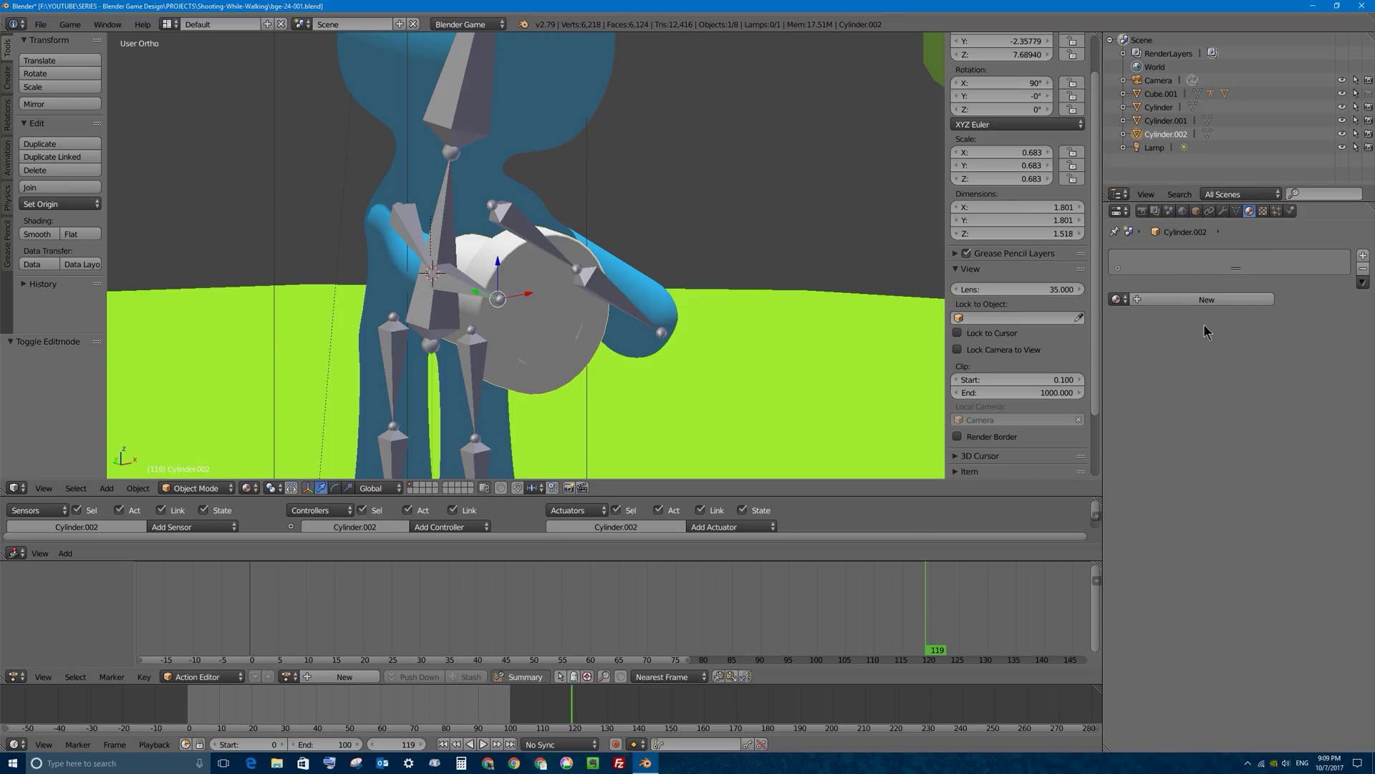
{"action": "left_click", "coordinate": [1211, 300]}
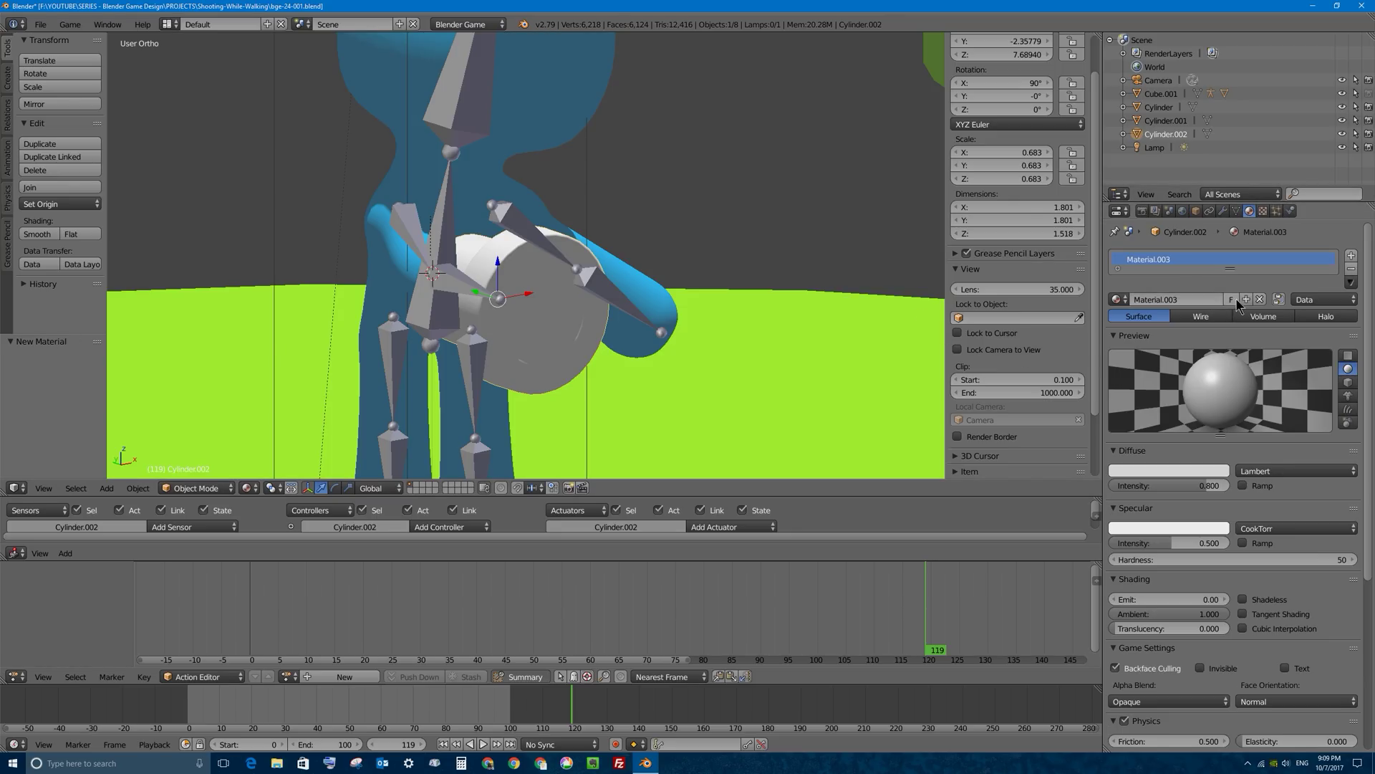
{"action": "left_click", "coordinate": [1172, 471]}
{"action": "left_click_drag", "start_coordinate": [1224, 301], "coordinate": [1224, 310]}
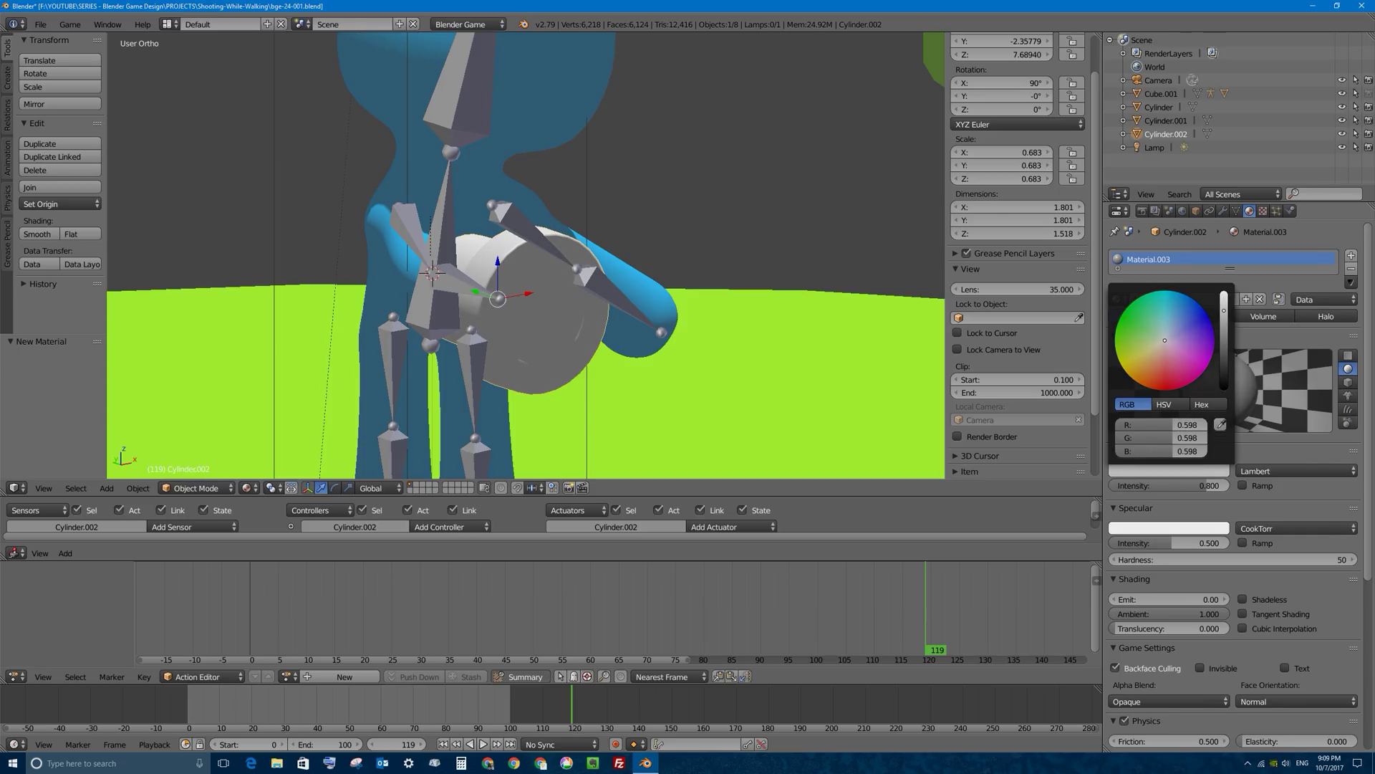
{"action": "middle_click_drag", "start_coordinate": [783, 285], "coordinate": [721, 289]}
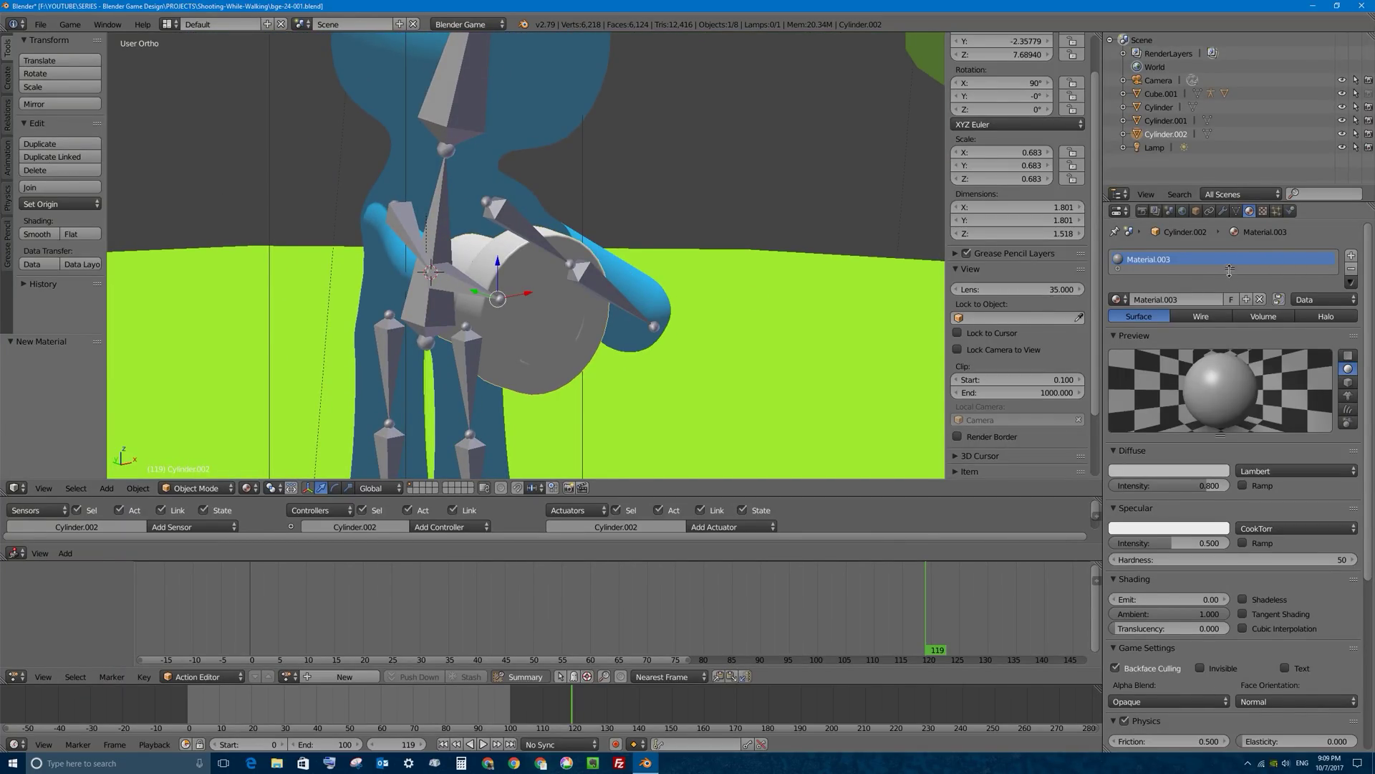
Enlarge the material slot list and add a second slot with a new material that has a black diffuse colour
{"action": "left_click_drag", "start_coordinate": [1229, 271], "coordinate": [1229, 337]}
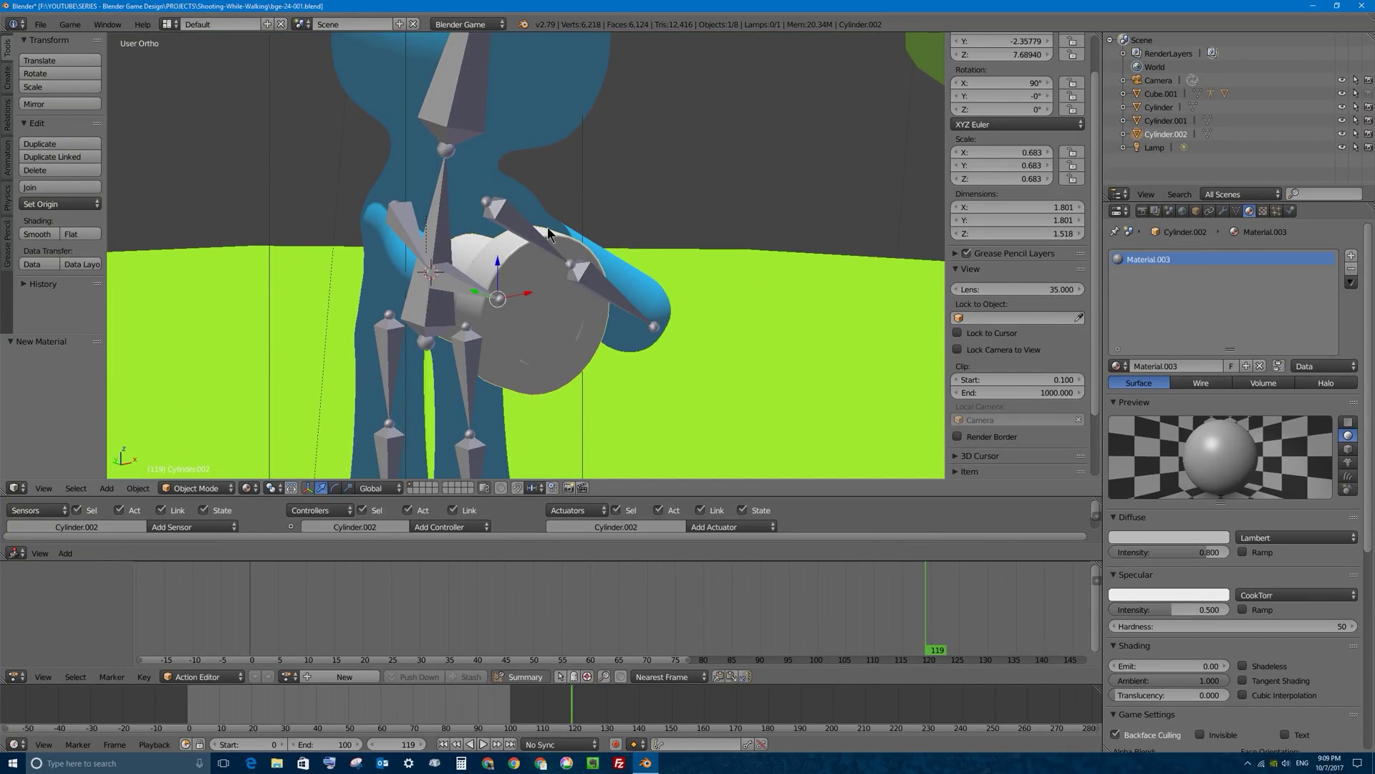
{"action": "left_click", "coordinate": [1352, 255]}
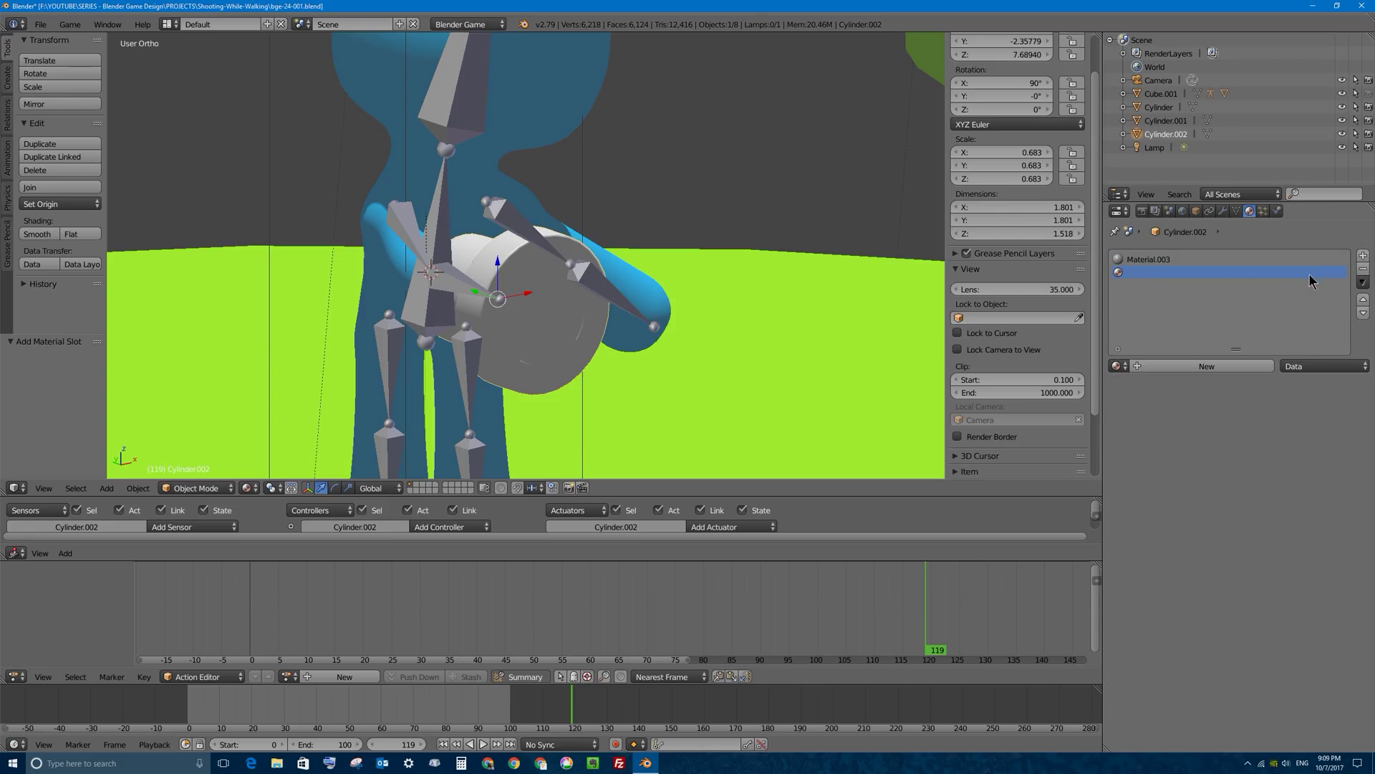
{"action": "left_click", "coordinate": [1207, 367]}
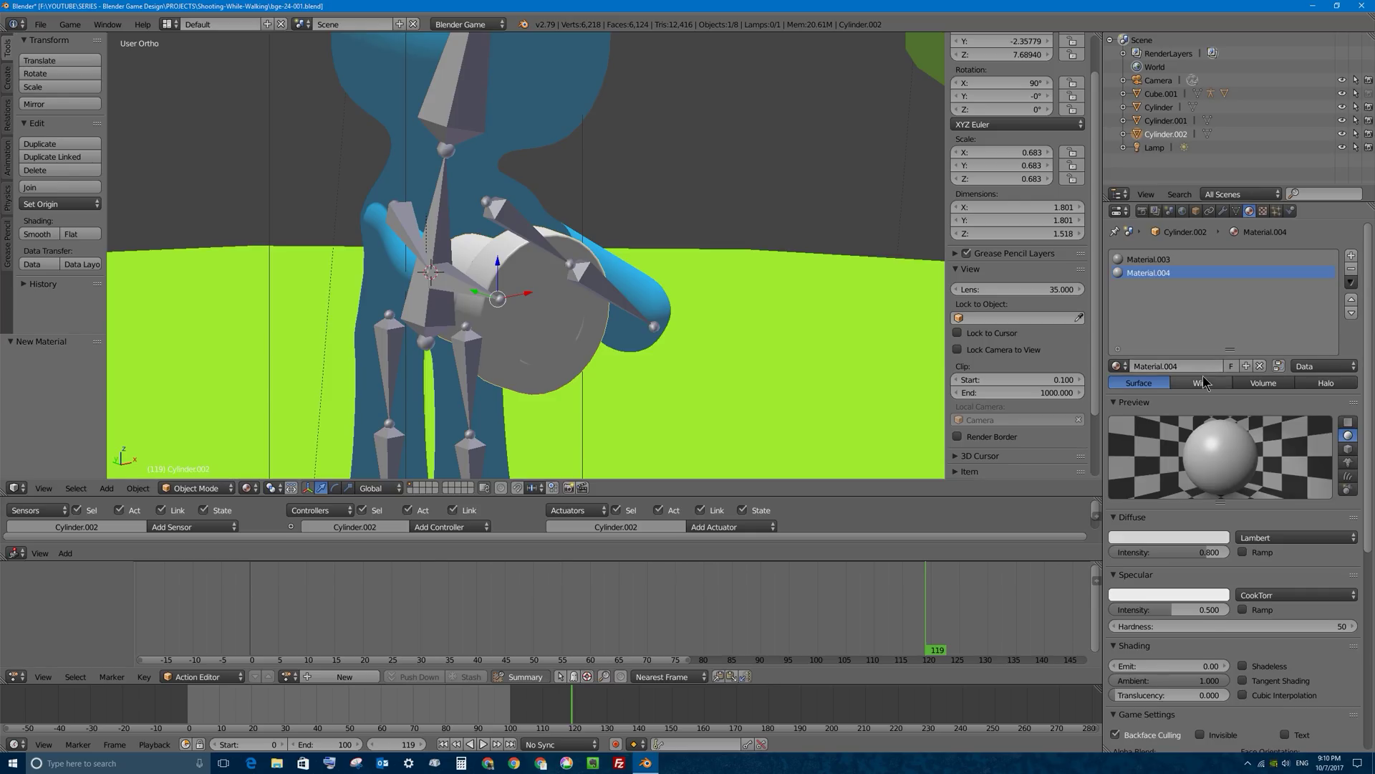
{"action": "left_click", "coordinate": [1186, 538]}
{"action": "left_click_drag", "start_coordinate": [1223, 427], "coordinate": [1224, 455]}
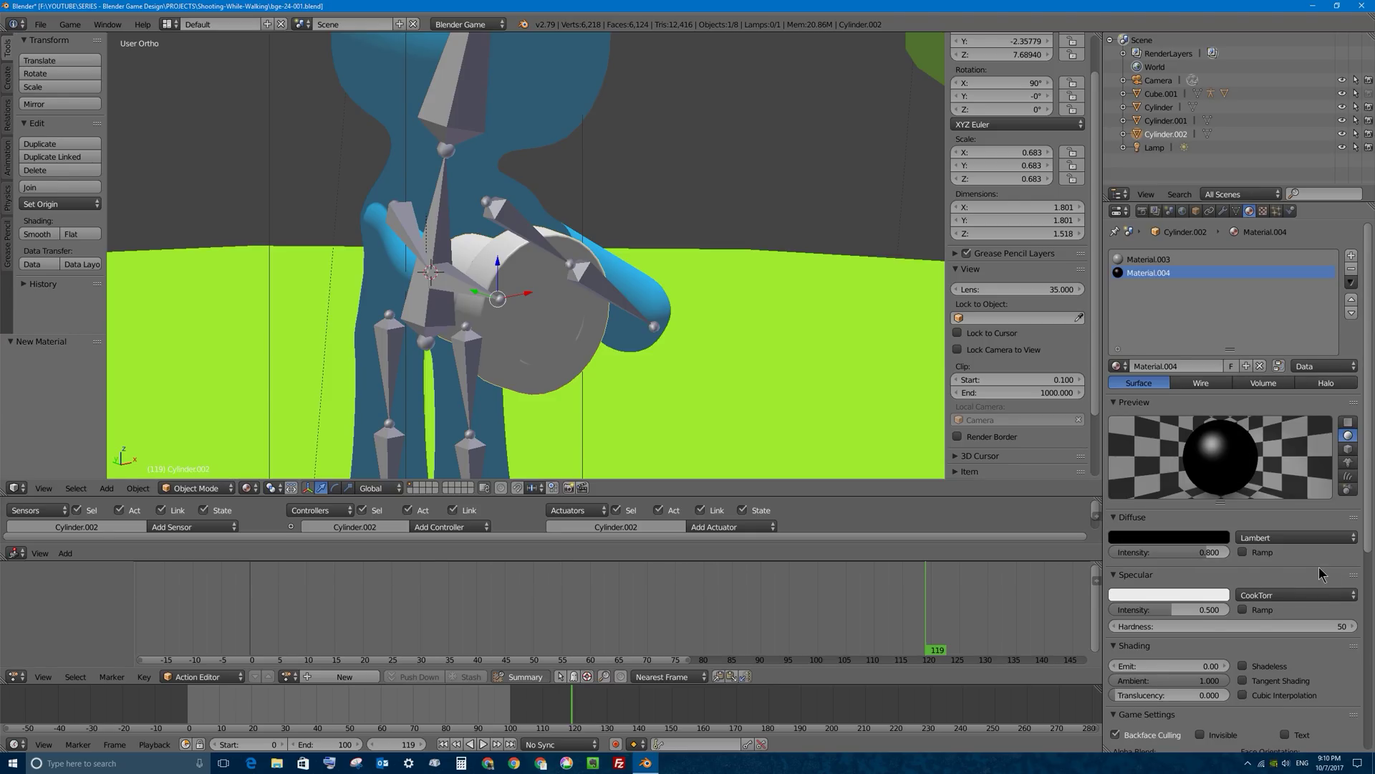
Make the black material shadeless and select the floor face of the barrel's hole in Edit Mode with face selection
{"action": "left_click", "coordinate": [1244, 667]}
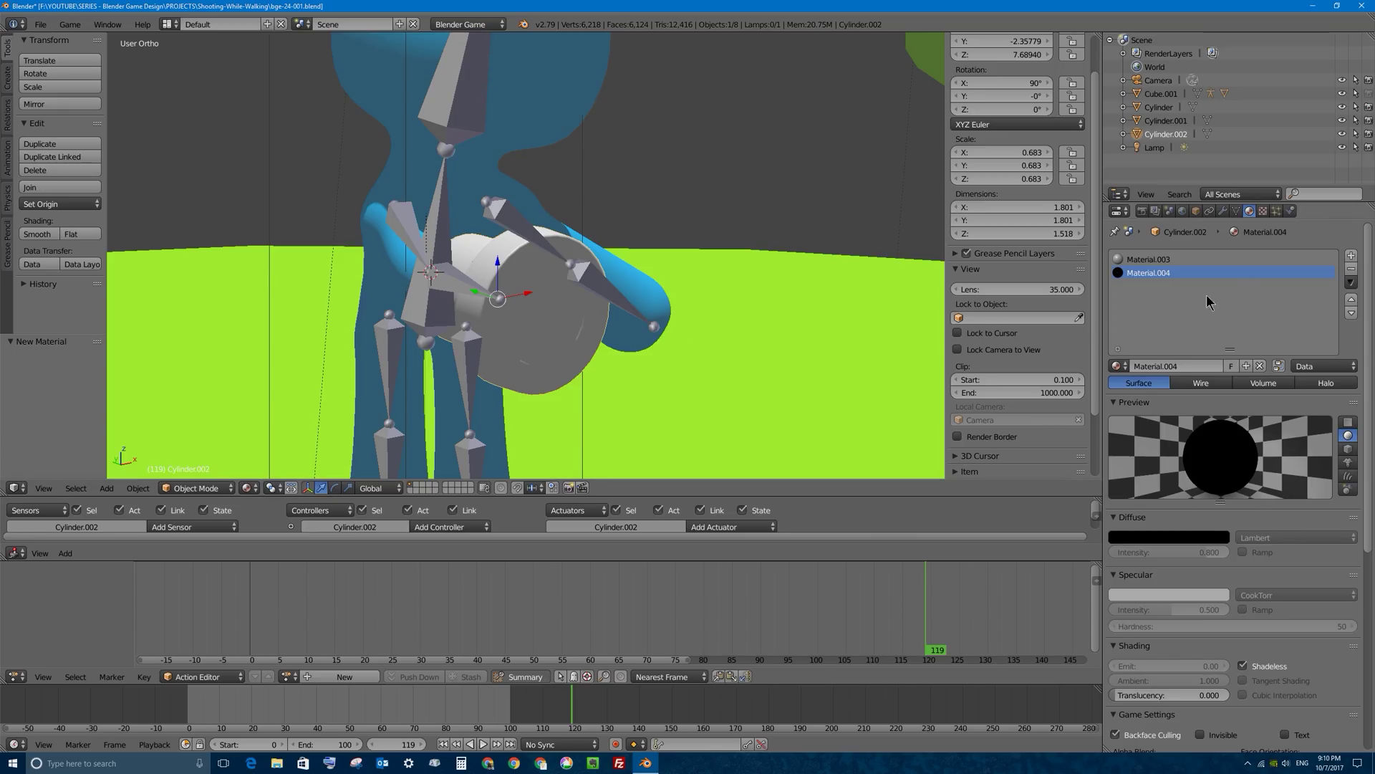
{"action": "key", "text": "Tab"}
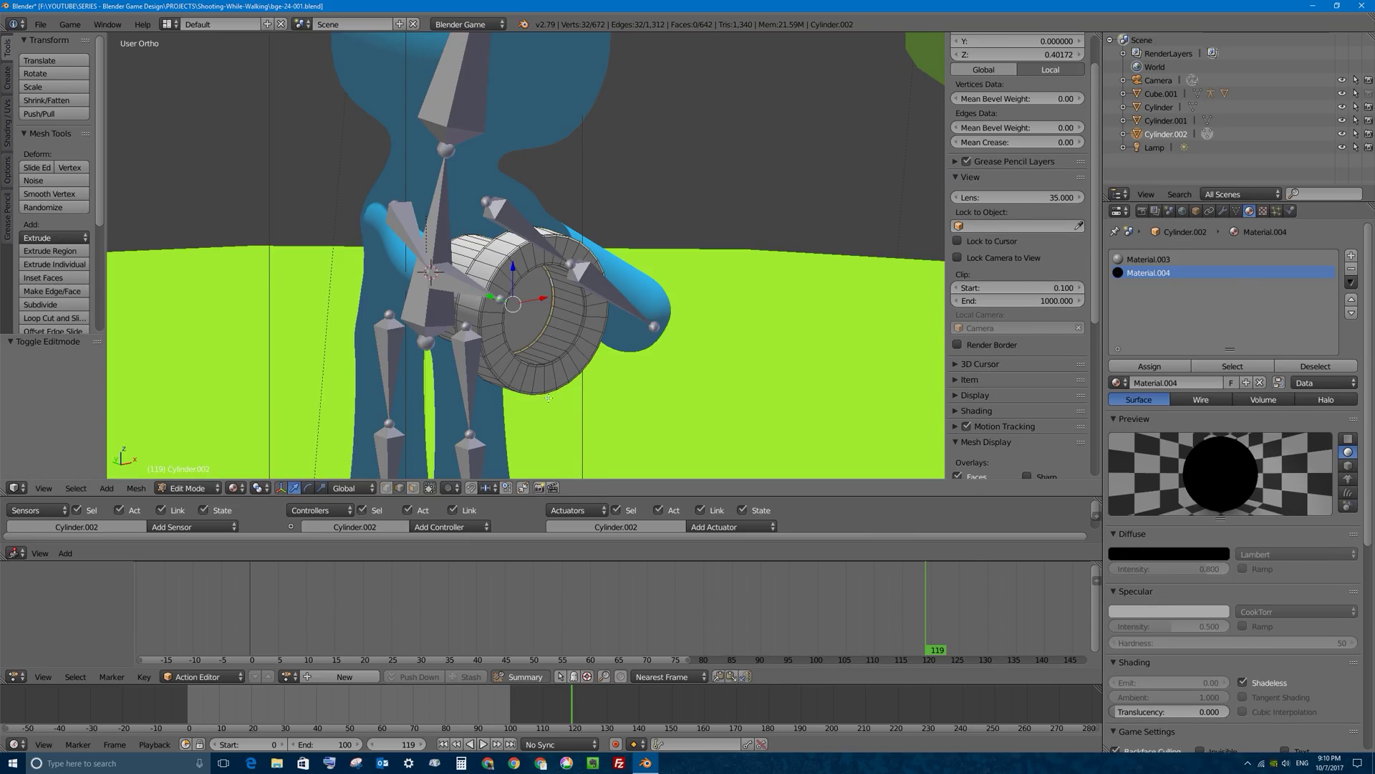
{"action": "left_click", "coordinate": [413, 488]}
{"action": "right_click", "coordinate": [530, 313]}
{"action": "mouse_move", "coordinate": [611, 315]}
{"action": "middle_mouse_down"}
{"action": "mouse_move", "coordinate": [569, 308]}
{"action": "mouse_move", "coordinate": [601, 312]}
{"action": "middle_mouse_up"}
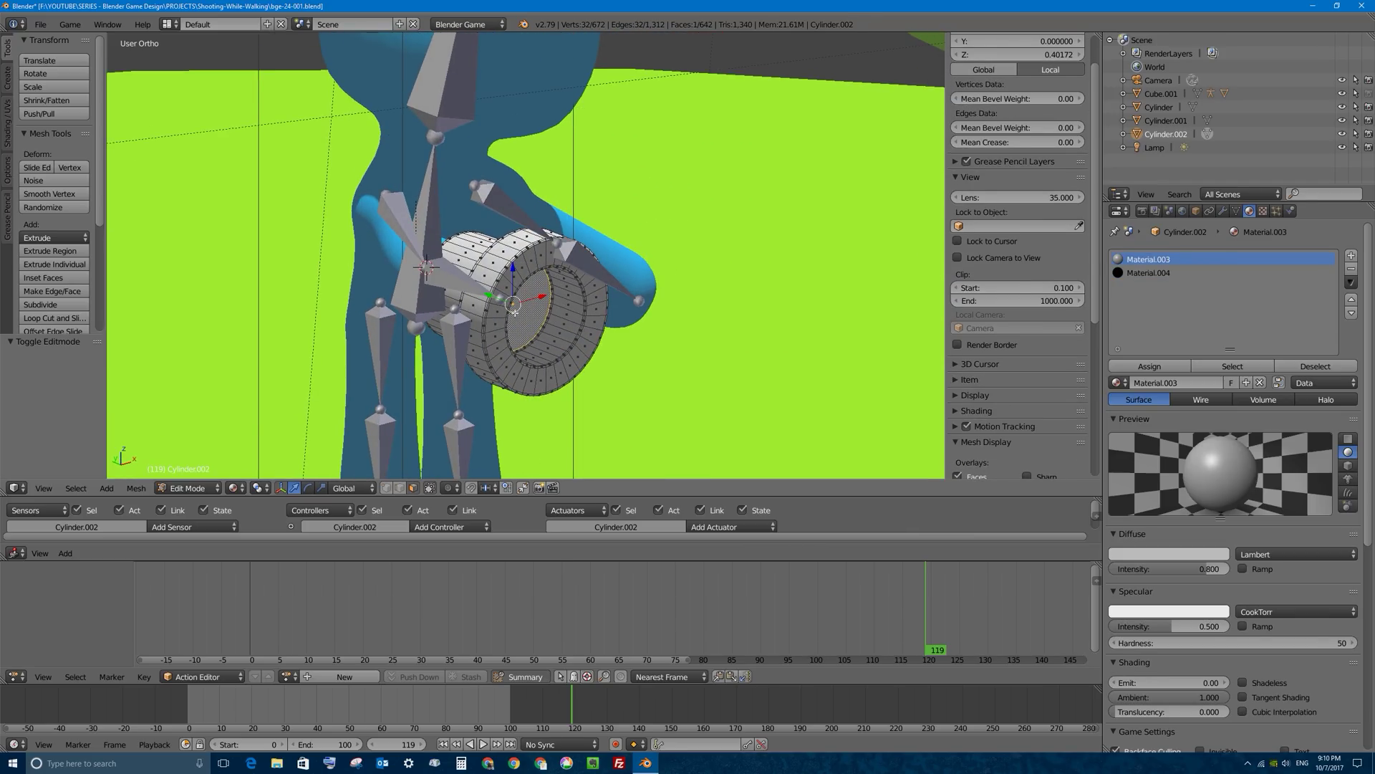
Grow the floor face selection by one ring and assign the black material to it
{"action": "left_click", "coordinate": [73, 489]}
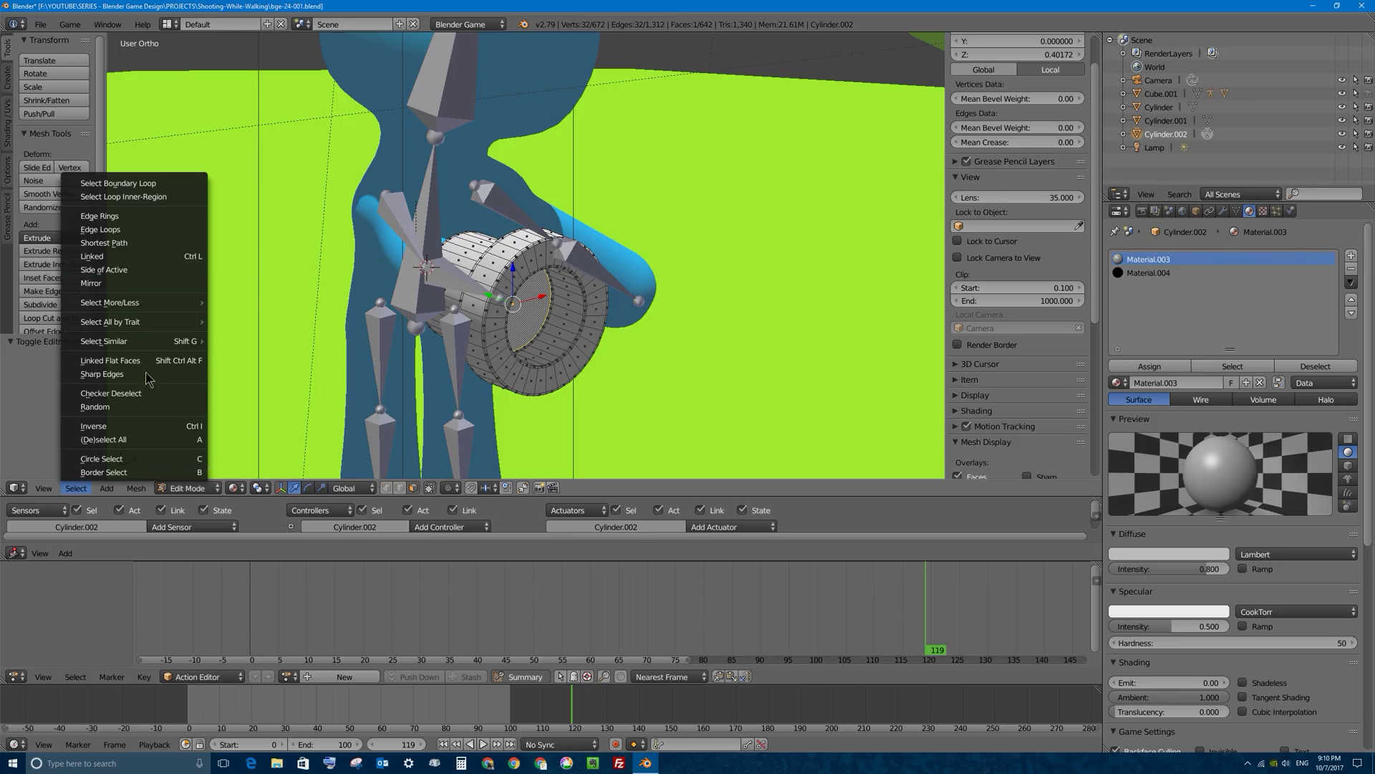
{"action": "mouse_move", "coordinate": [157, 303]}
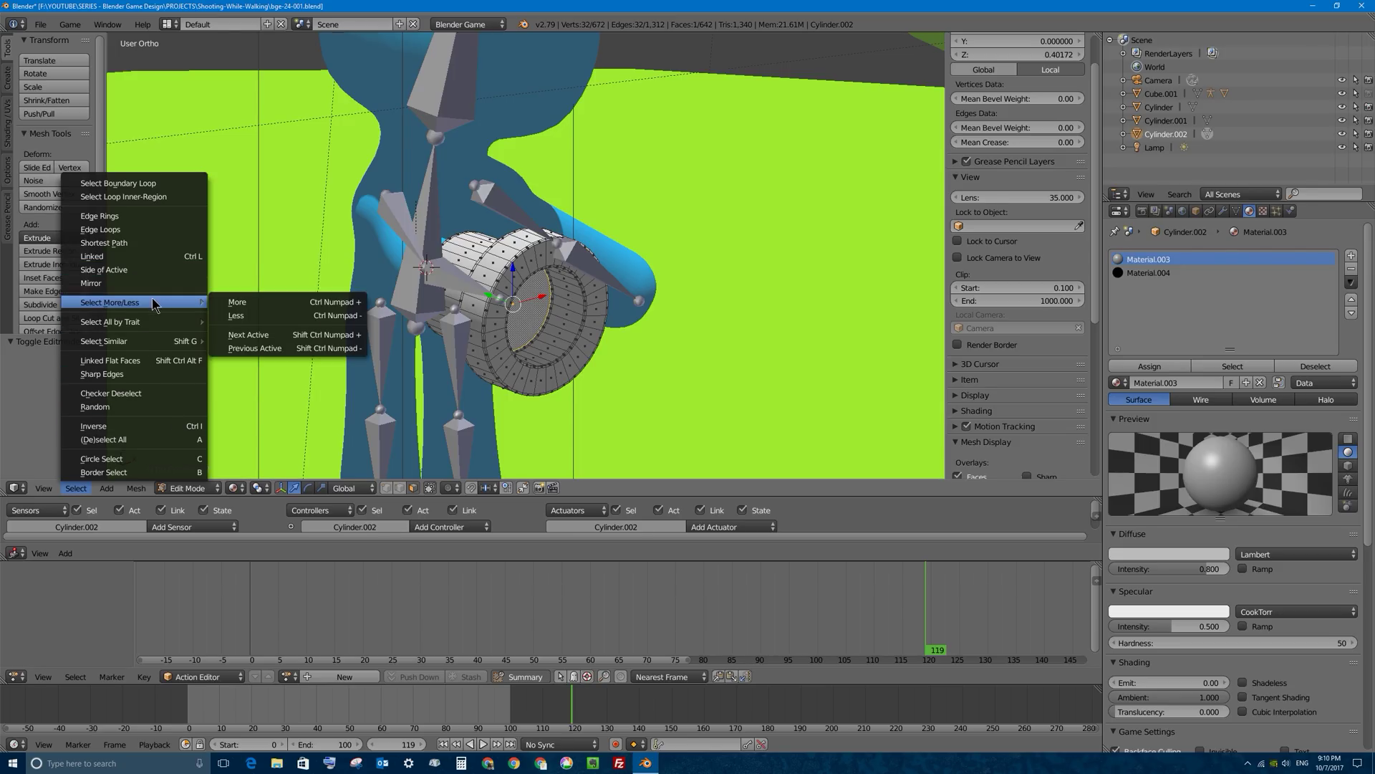
{"action": "left_click", "coordinate": [267, 304]}
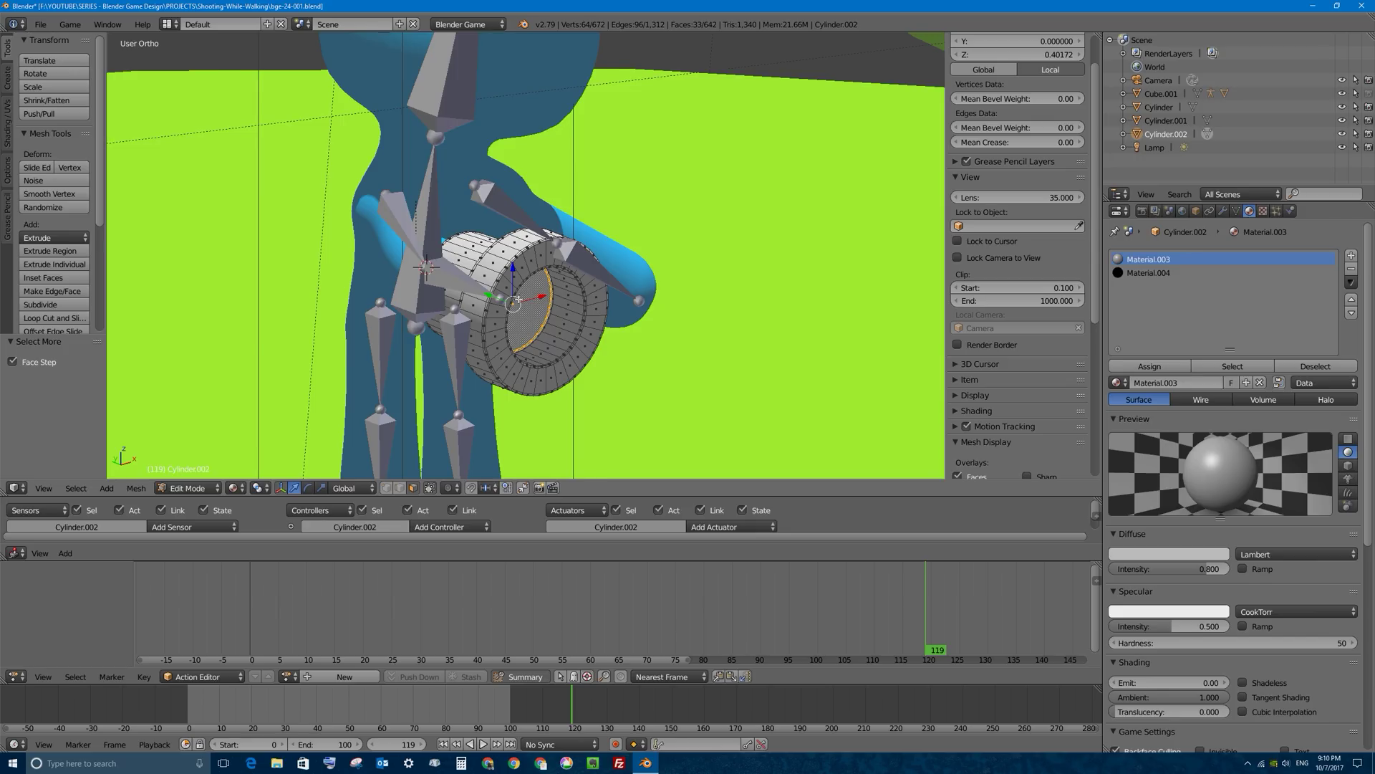
{"action": "scroll", "coordinate": [518, 299], "scroll_direction": "up", "scroll_amount": 3}
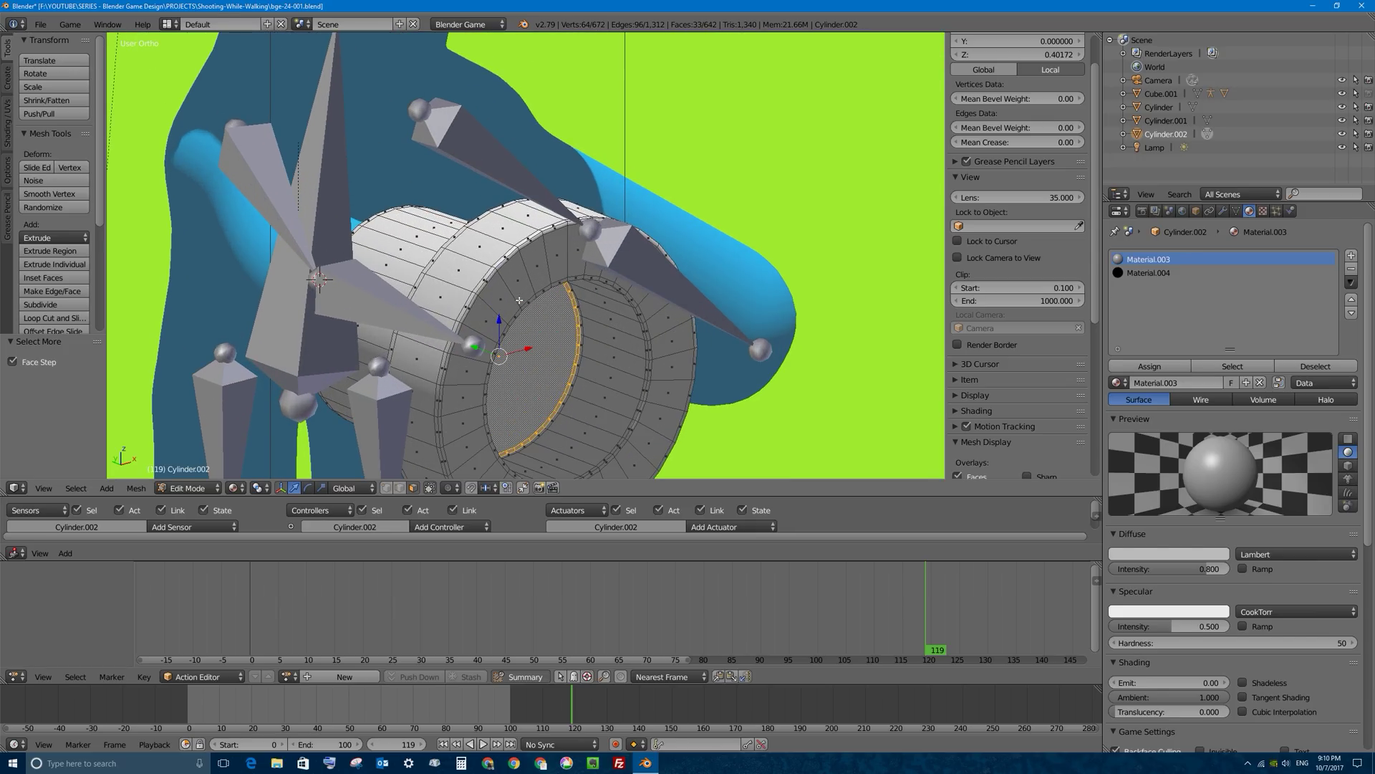
{"action": "key", "text": "ctrl+KP_Add"}
{"action": "key", "text": "ctrl+KP_Subtract"}
{"action": "left_click", "coordinate": [1149, 273]}
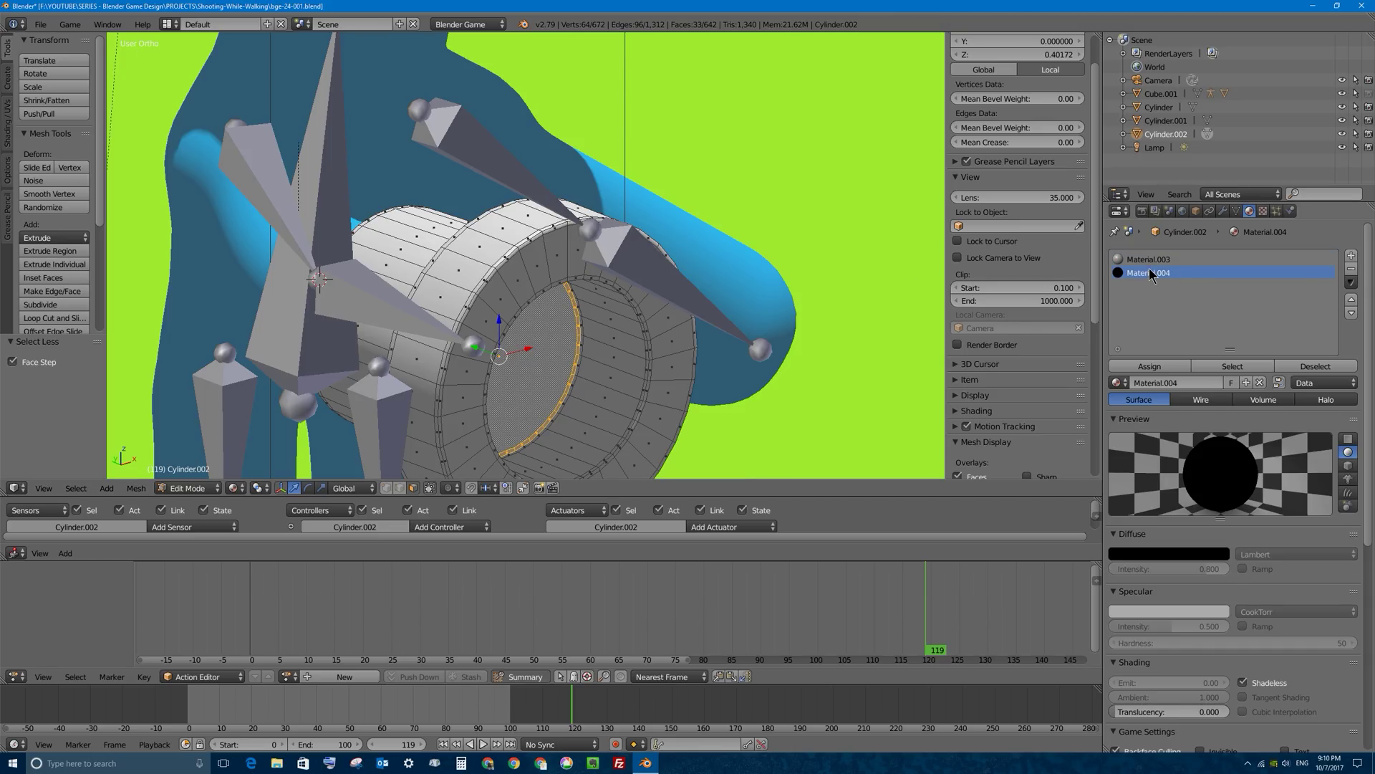
{"action": "left_click", "coordinate": [1161, 366]}
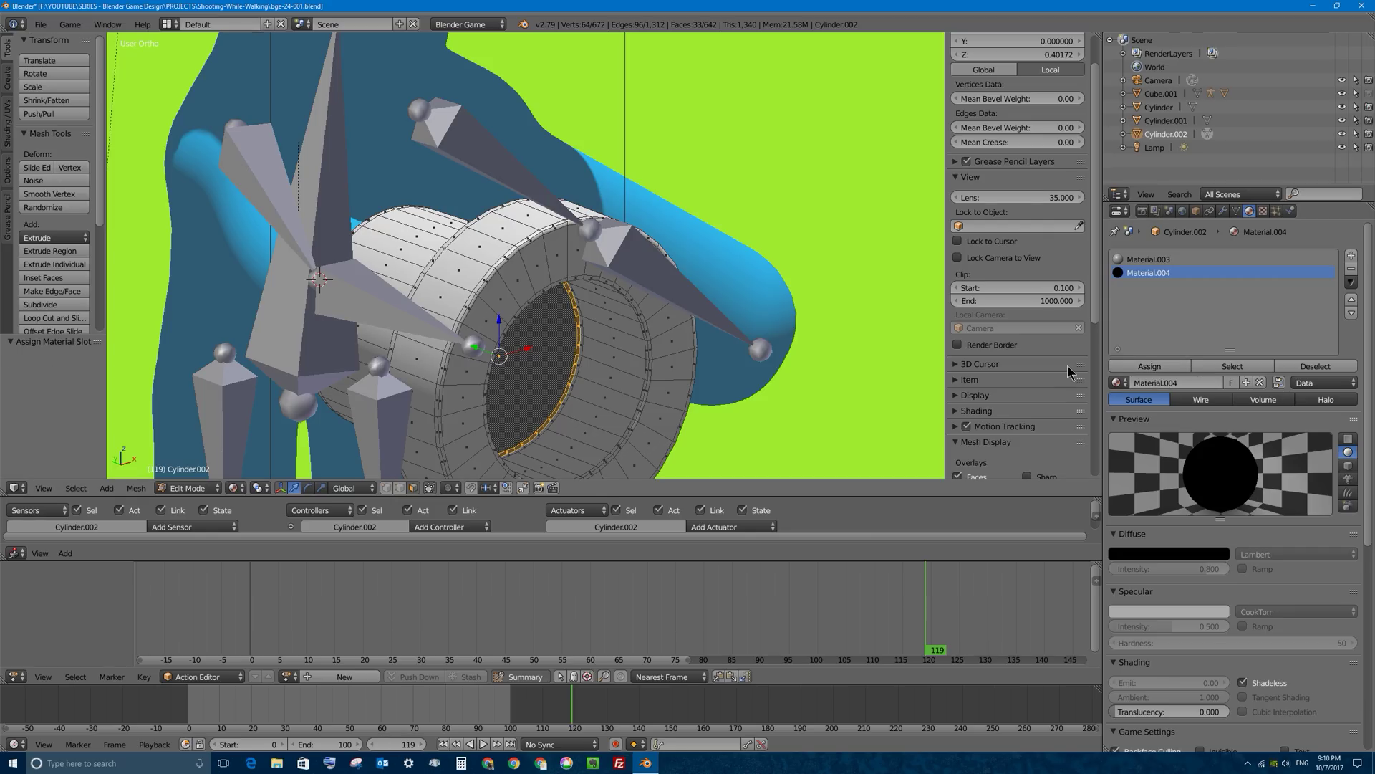
Select the face loop of the hole's inner wall, grow it by one ring, and add a third slot with a new material
{"action": "right_click", "coordinate": [613, 367], "text": "alt"}
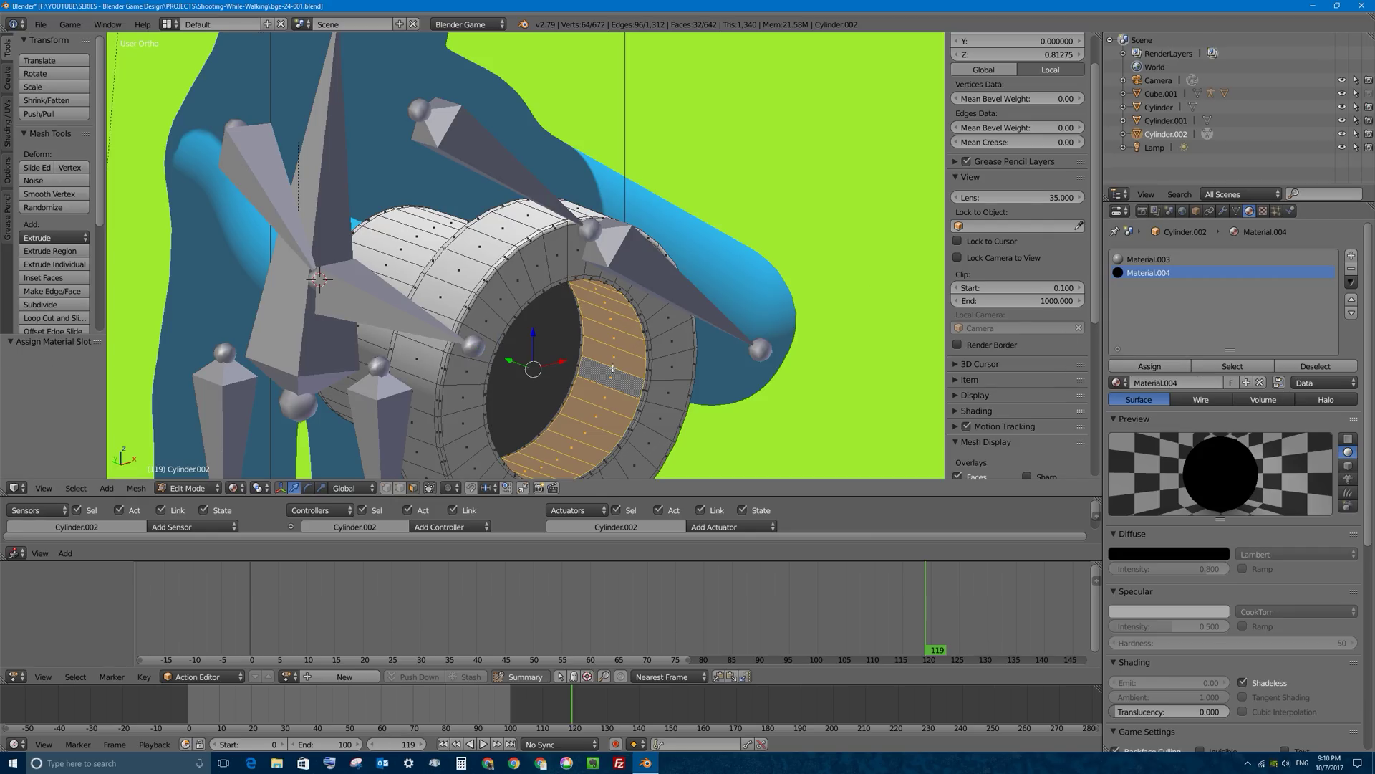
{"action": "key", "text": "ctrl+KP_Add"}
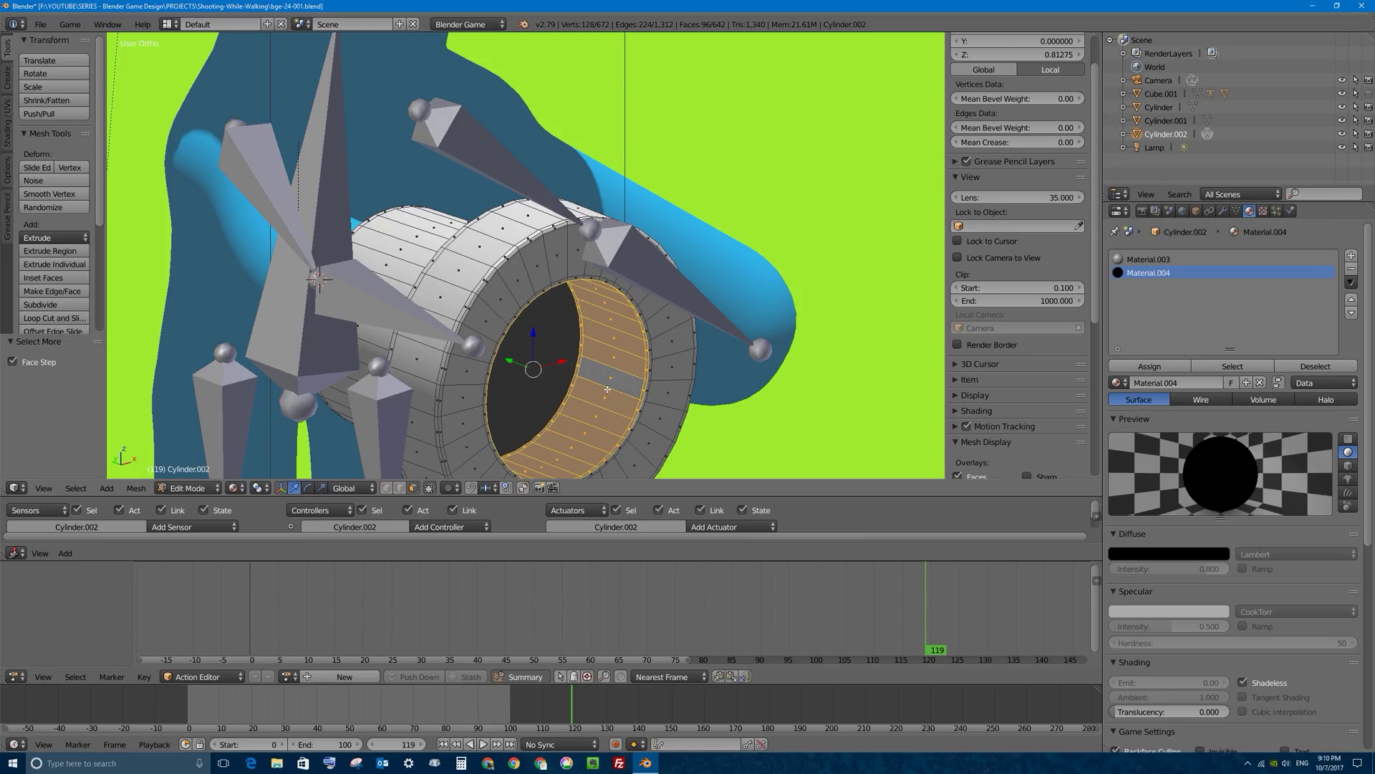
{"action": "left_click", "coordinate": [1351, 255]}
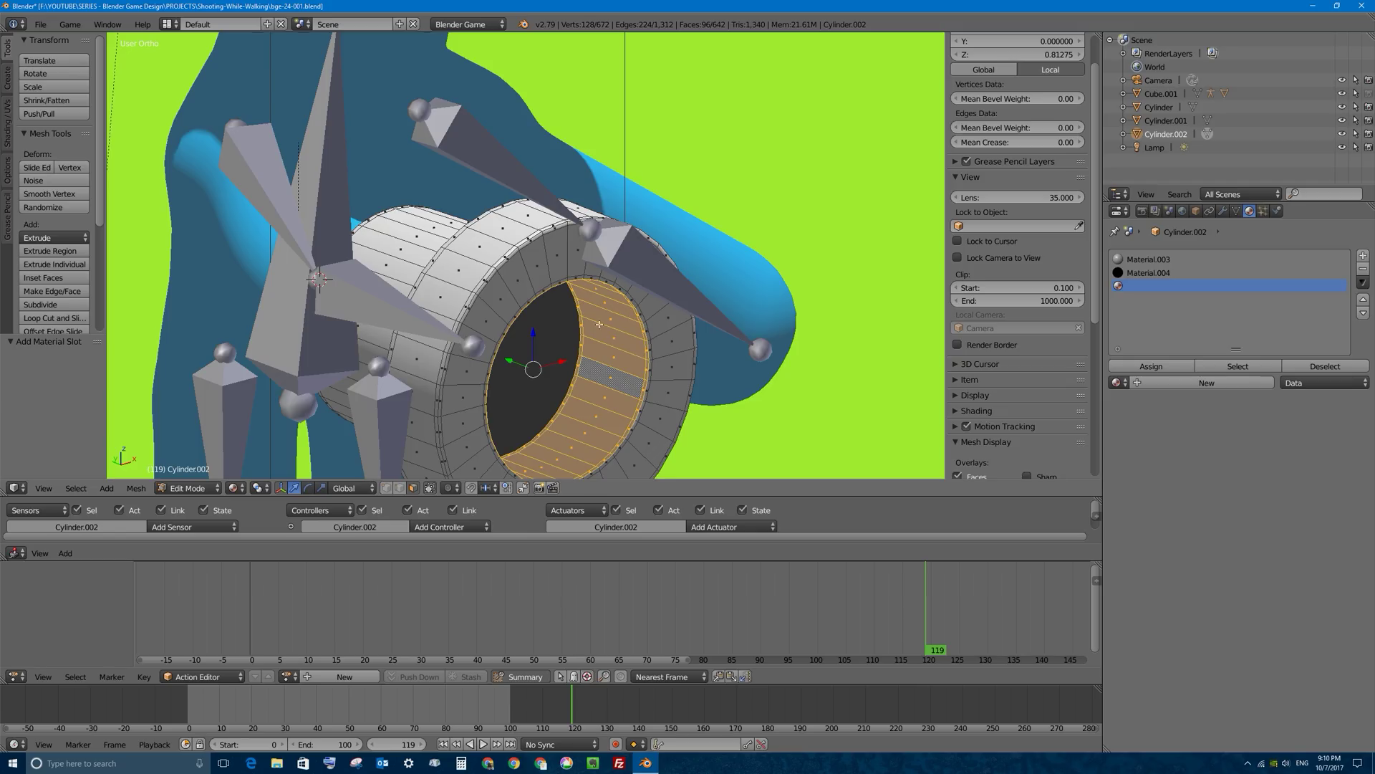
{"action": "left_click", "coordinate": [1206, 382]}
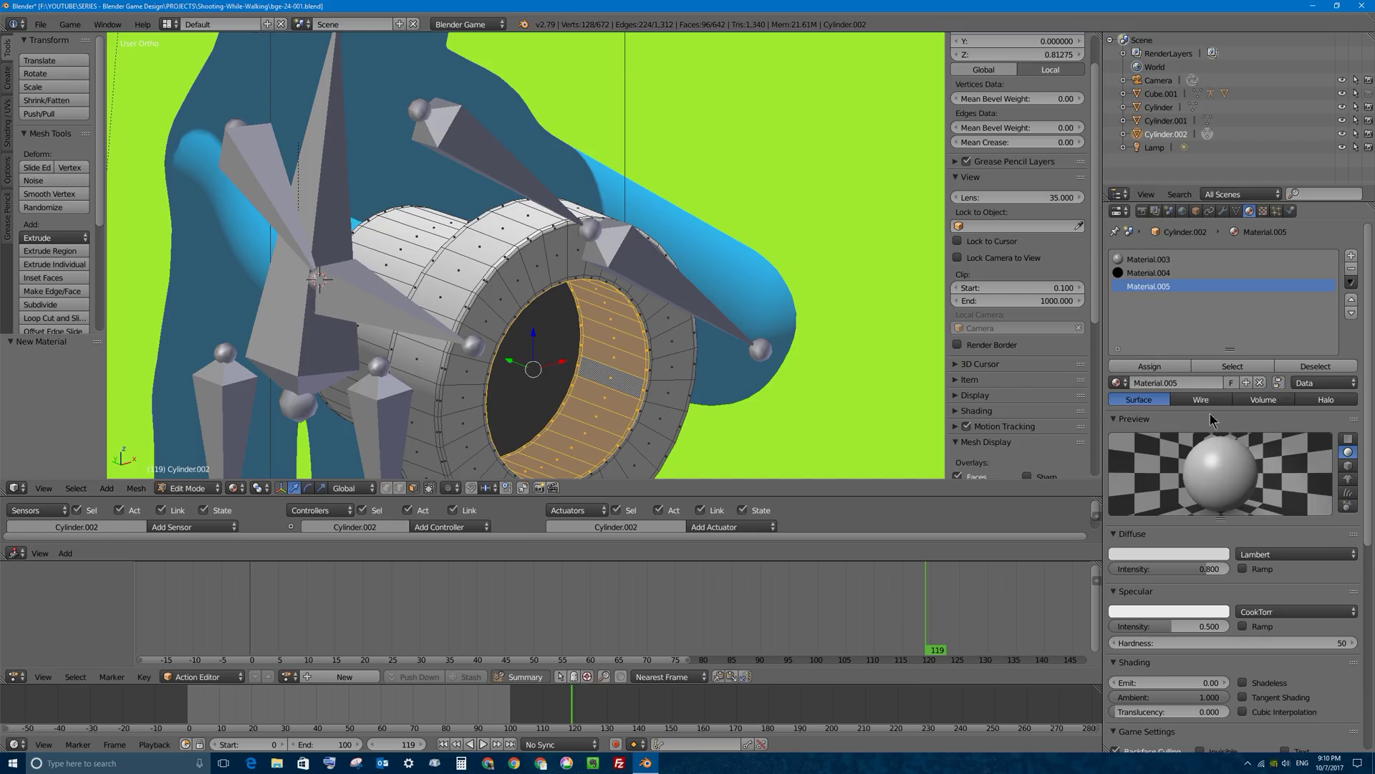
Give the third material a diffuse colour of RGB 0.188 and specular intensity 0.062, assign it to the inner wall, and return to Object Mode
{"action": "left_click", "coordinate": [1135, 555]}
{"action": "left_click_drag", "start_coordinate": [1226, 419], "coordinate": [1224, 427]}
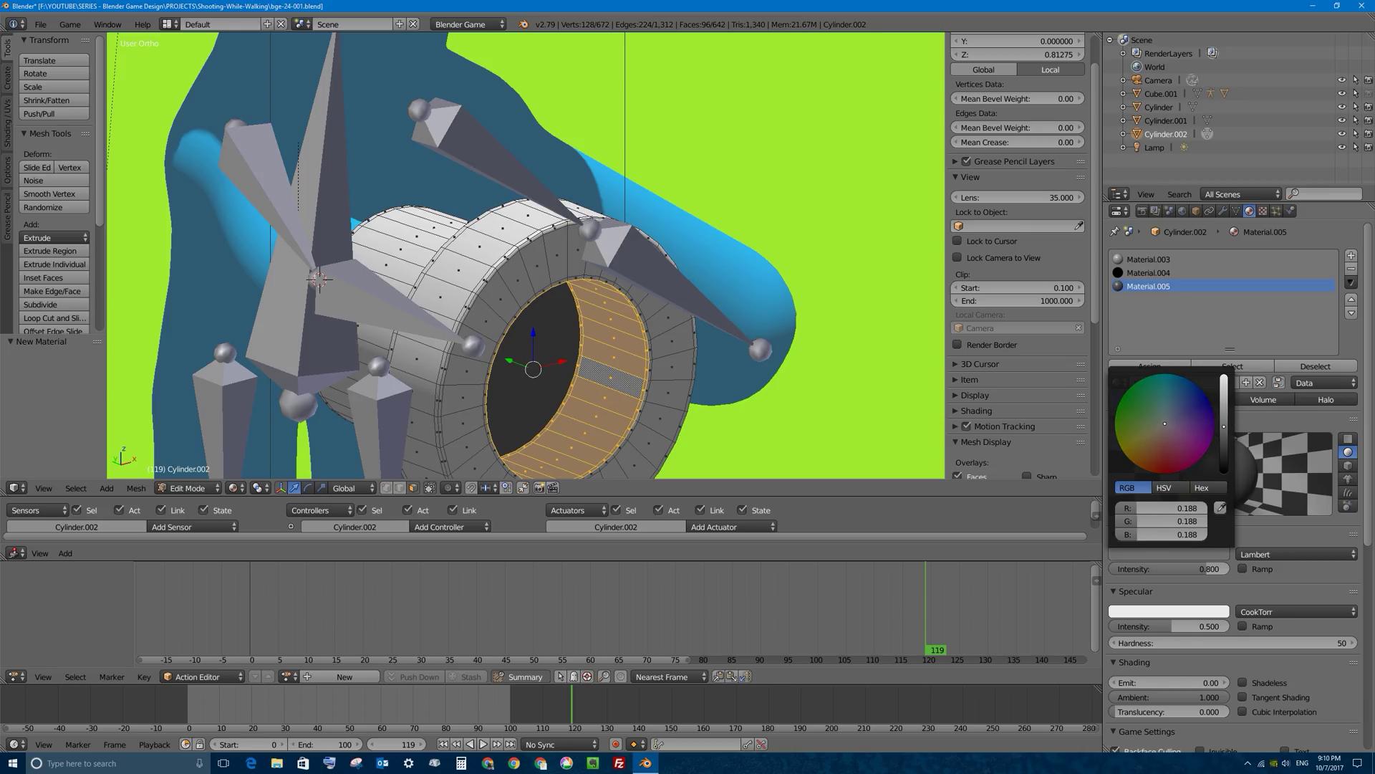
{"action": "left_click_drag", "start_coordinate": [1166, 626], "coordinate": [1116, 626]}
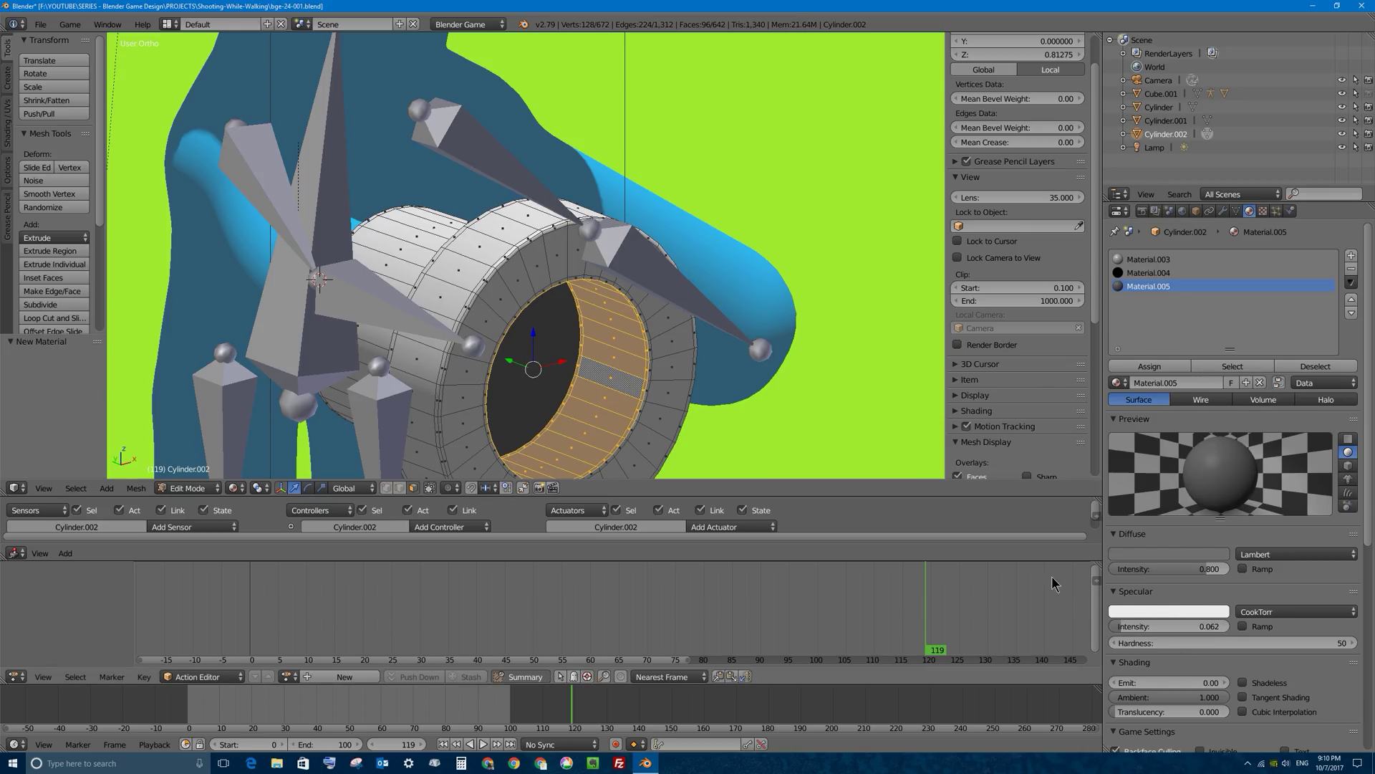
{"action": "left_click", "coordinate": [1149, 366]}
{"action": "key", "text": "Tab"}
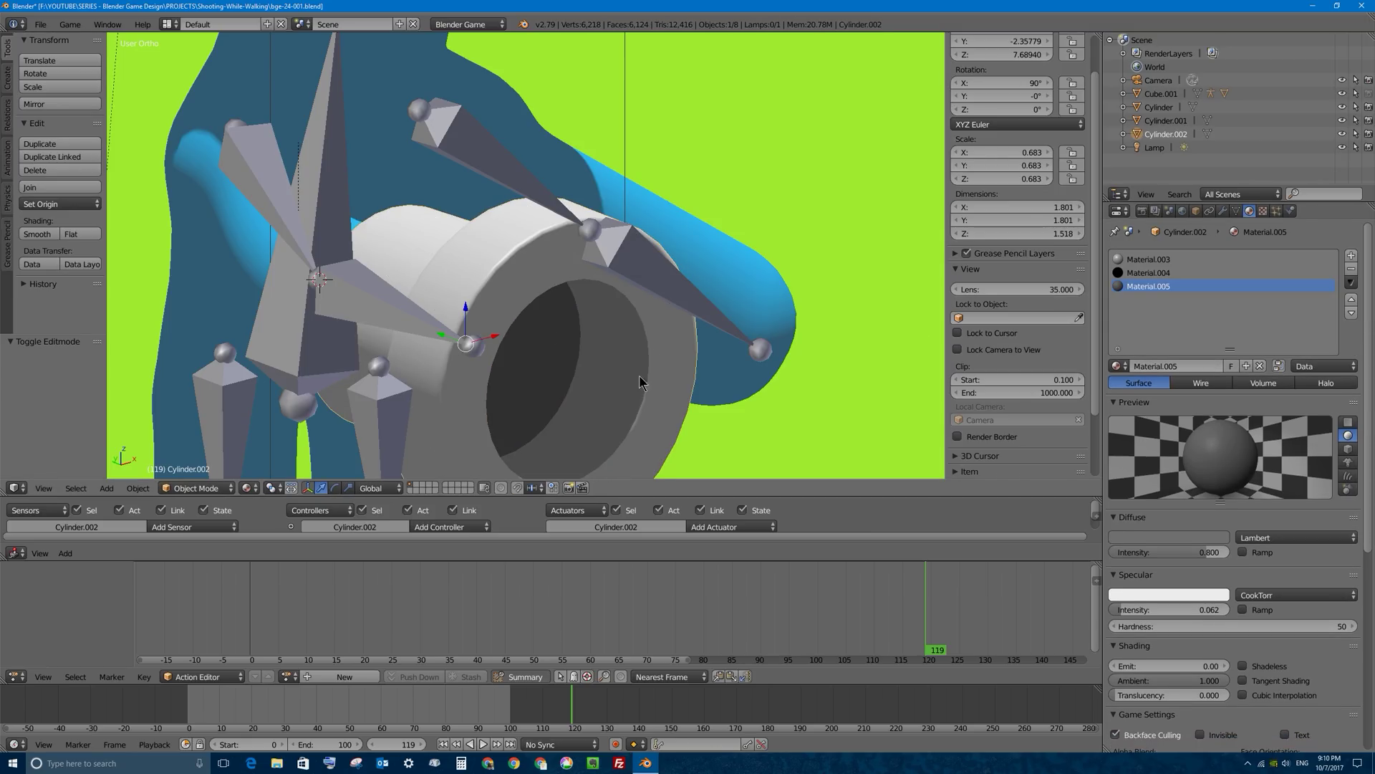
Parent the cannon to the armature's lower arm bone inside it, using the Bone parent type
{"action": "scroll", "coordinate": [594, 368], "scroll_direction": "down", "scroll_amount": 5}
{"action": "middle_click_drag", "start_coordinate": [592, 368], "coordinate": [506, 335]}
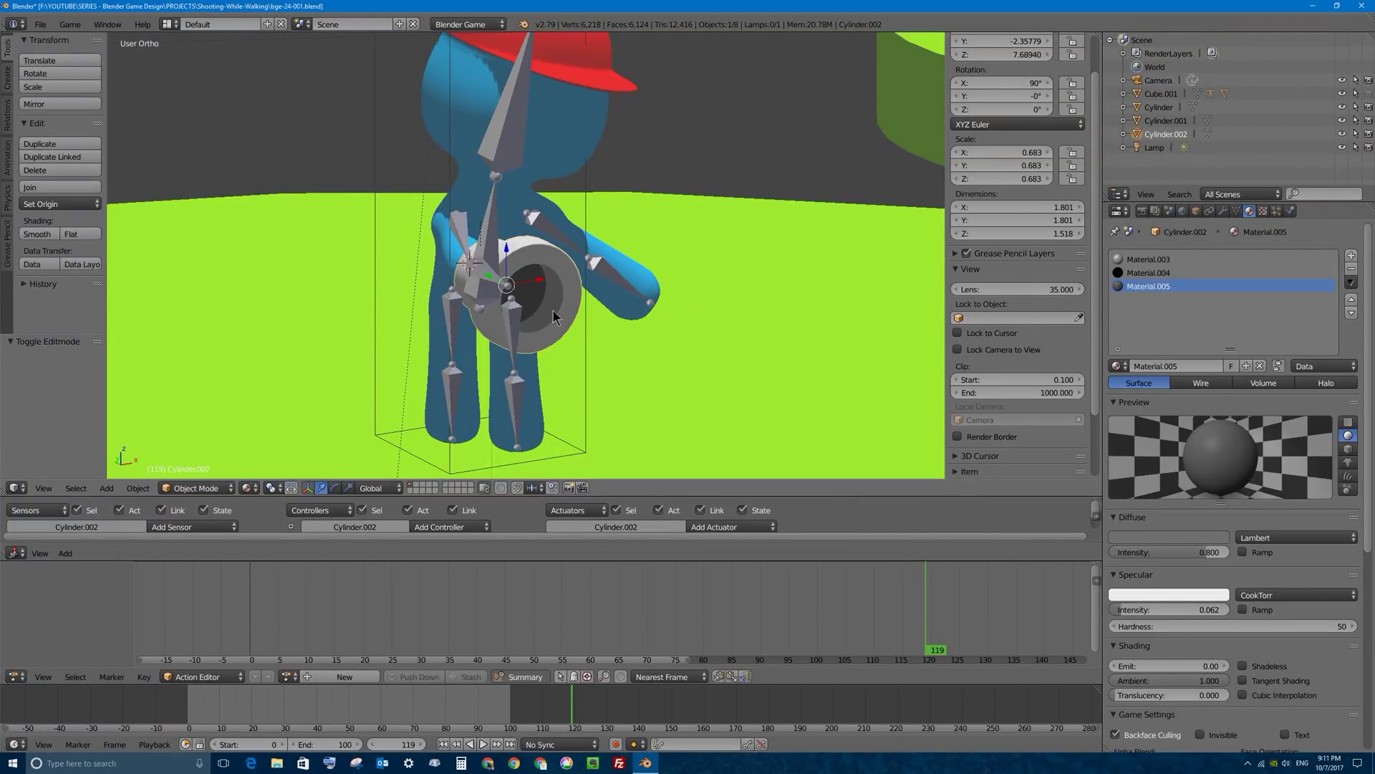
{"action": "middle_click_drag", "start_coordinate": [524, 276], "coordinate": [613, 336]}
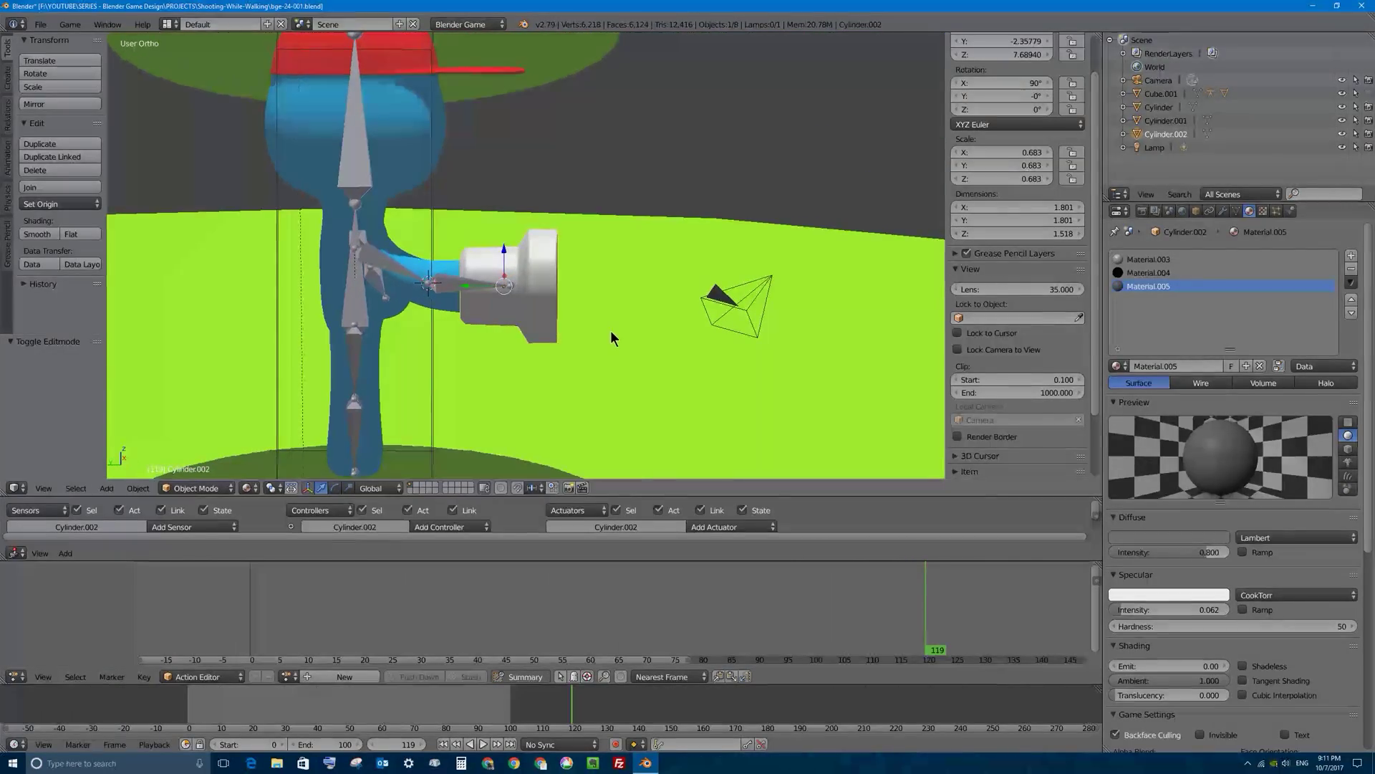
{"action": "scroll", "coordinate": [613, 337], "scroll_direction": "up", "scroll_amount": 1}
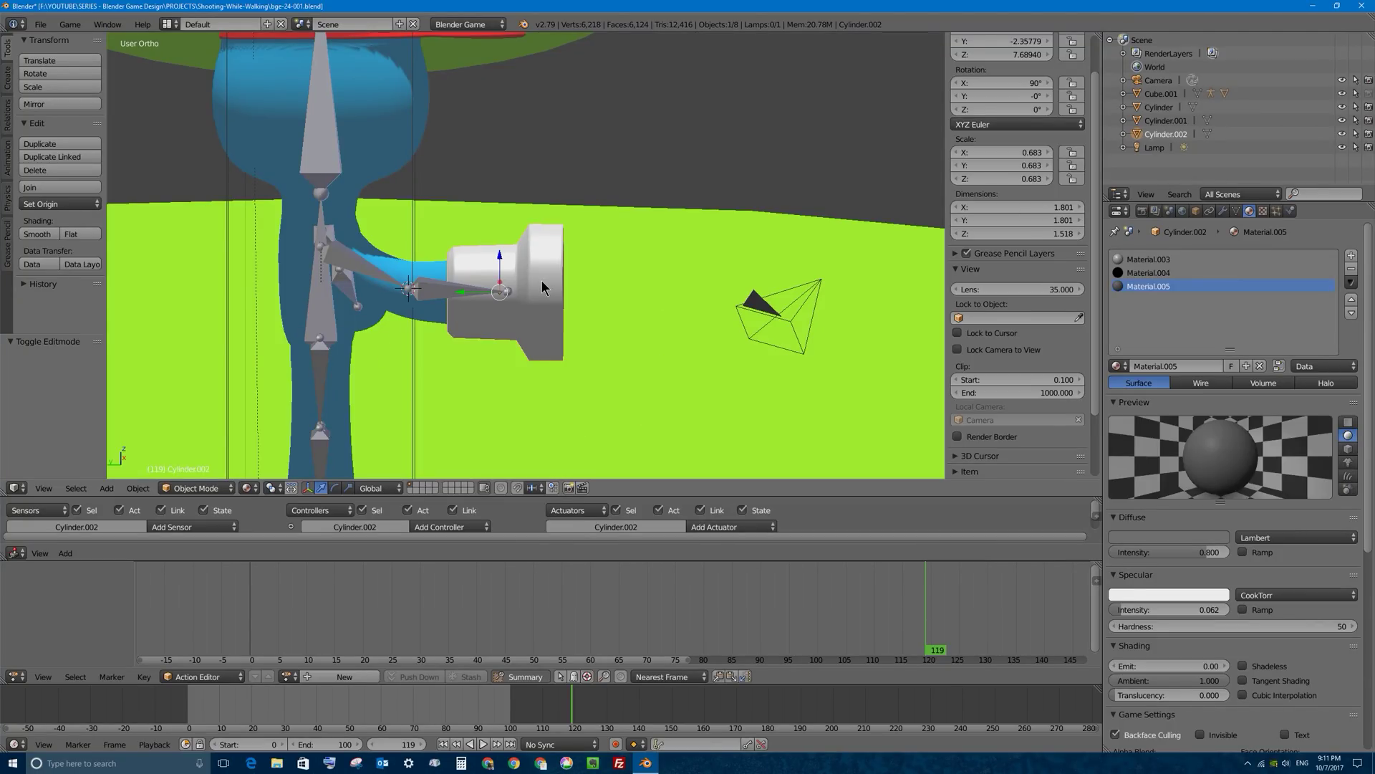
{"action": "right_click", "coordinate": [433, 292]}
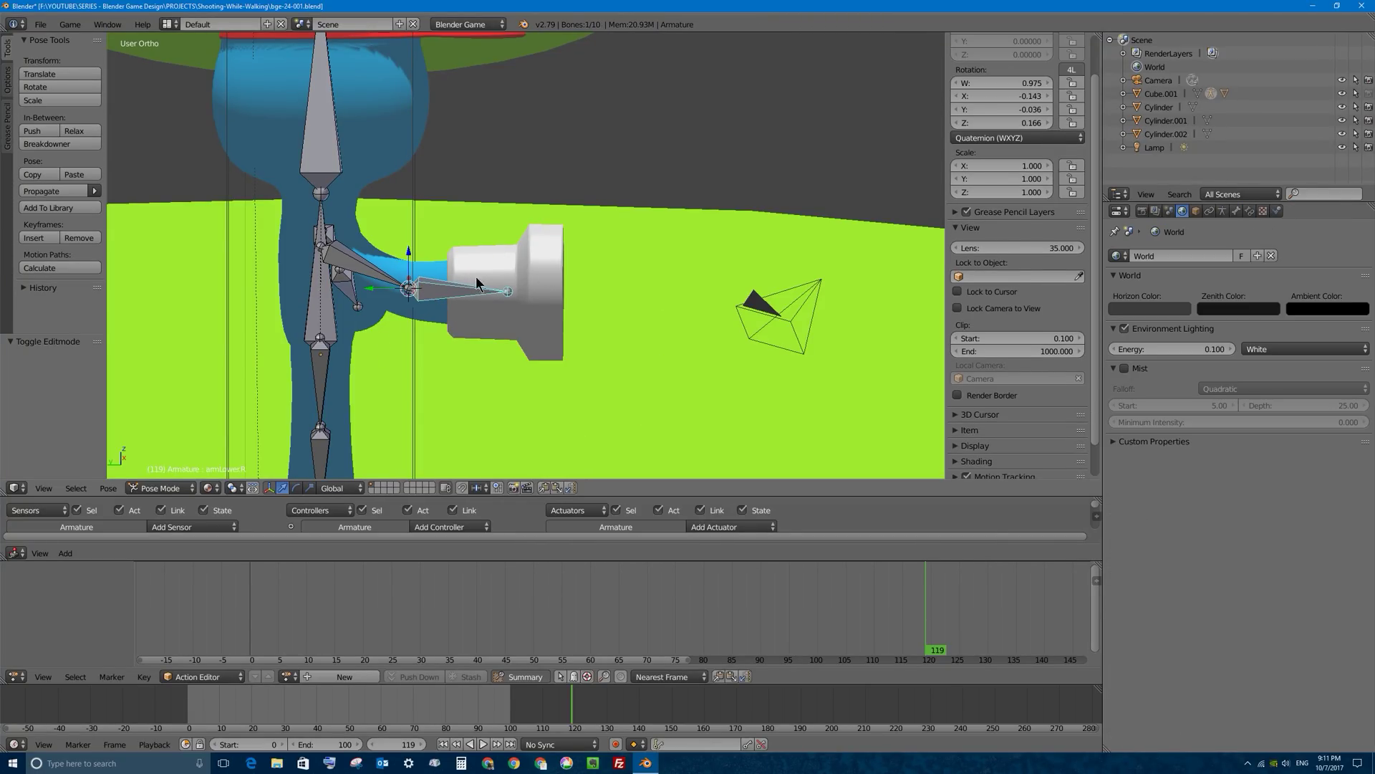
{"action": "right_click", "coordinate": [496, 304]}
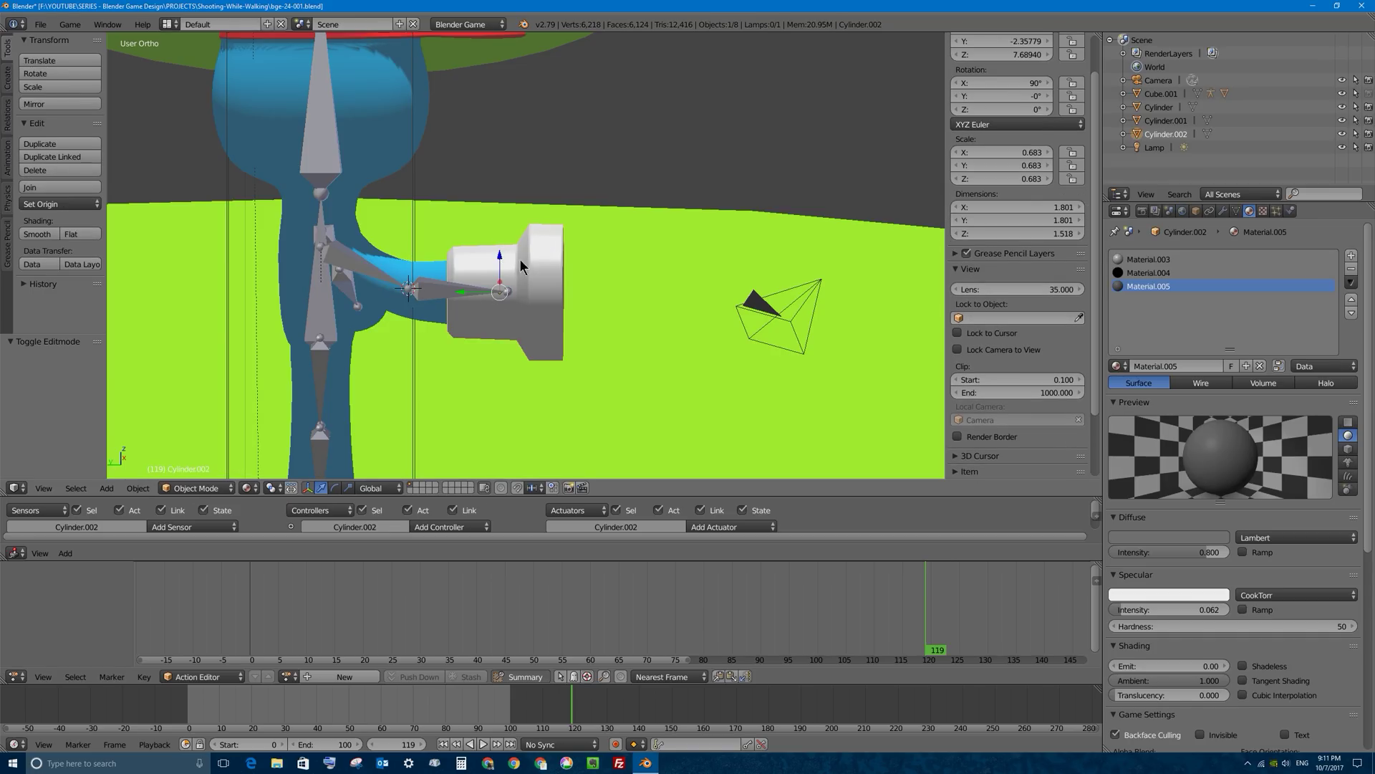
{"action": "right_click", "coordinate": [439, 294]}
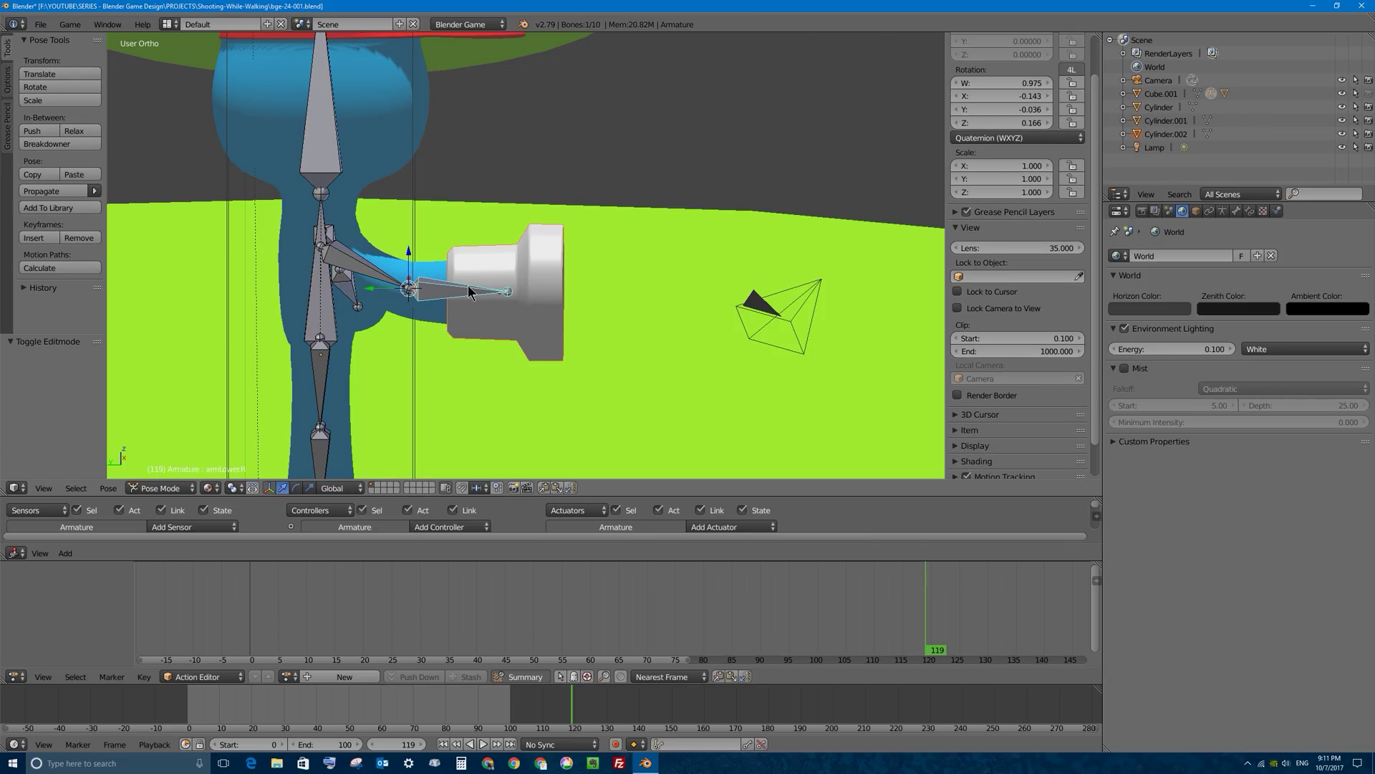
{"action": "key", "text": "ctrl+p"}
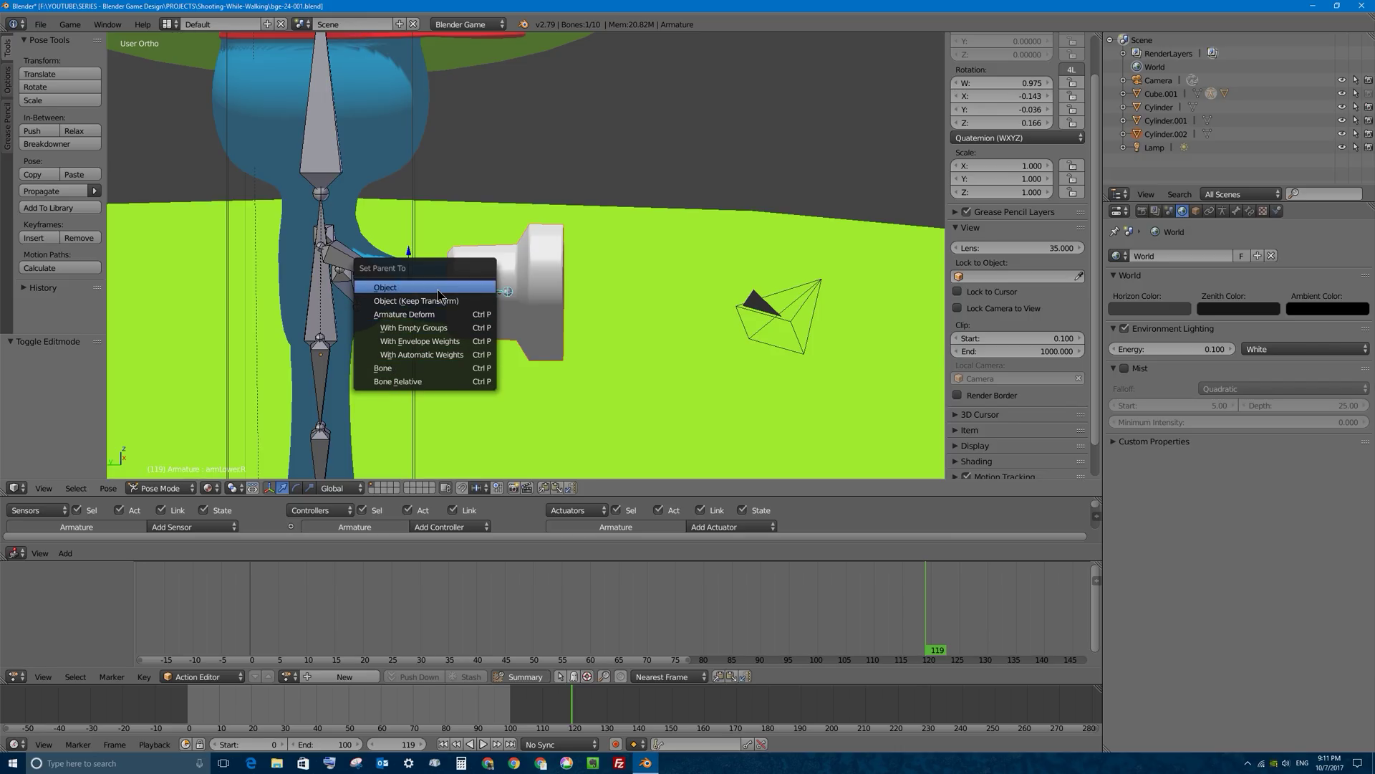
{"action": "left_click", "coordinate": [401, 372]}
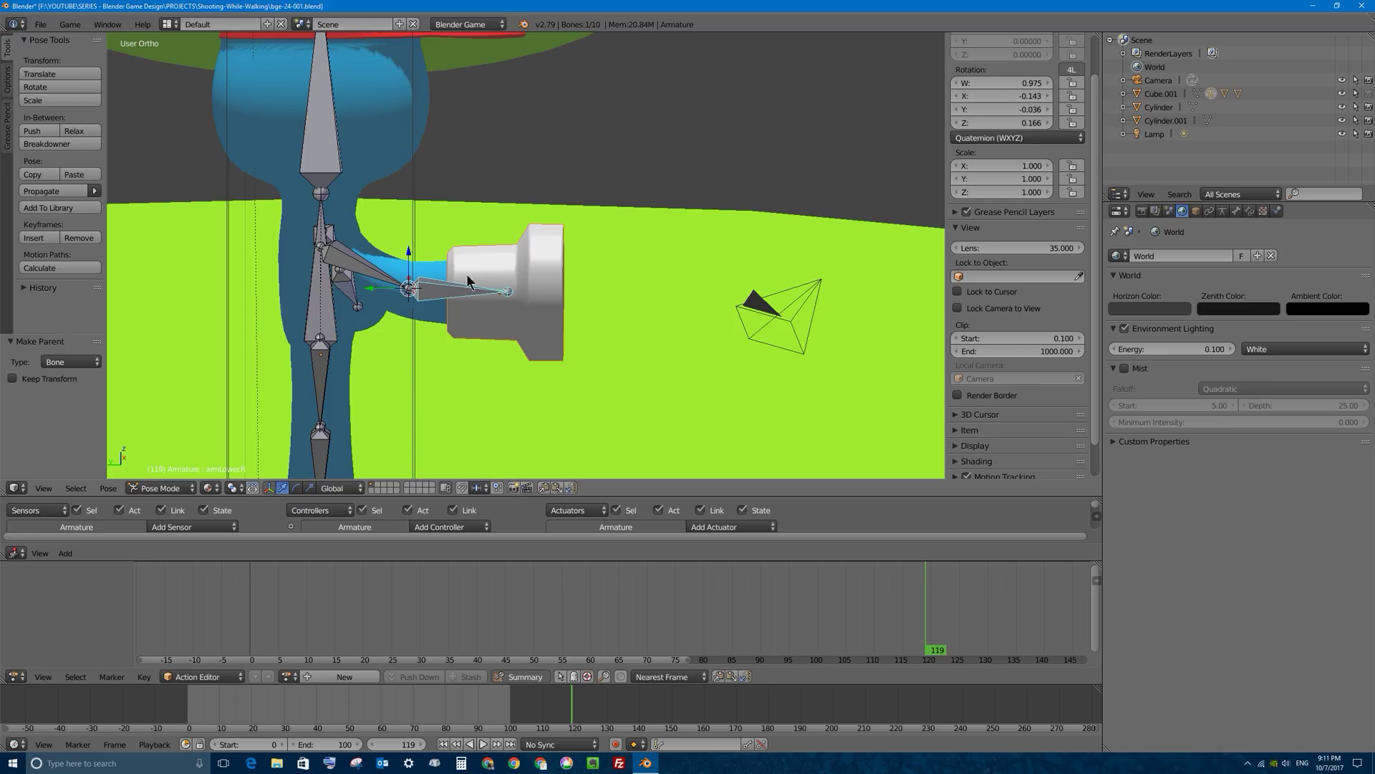
Run the game and walk the character around to check that the cannon follows the arm, and end the test
{"action": "scroll", "coordinate": [532, 246], "scroll_direction": "down", "scroll_amount": 6}
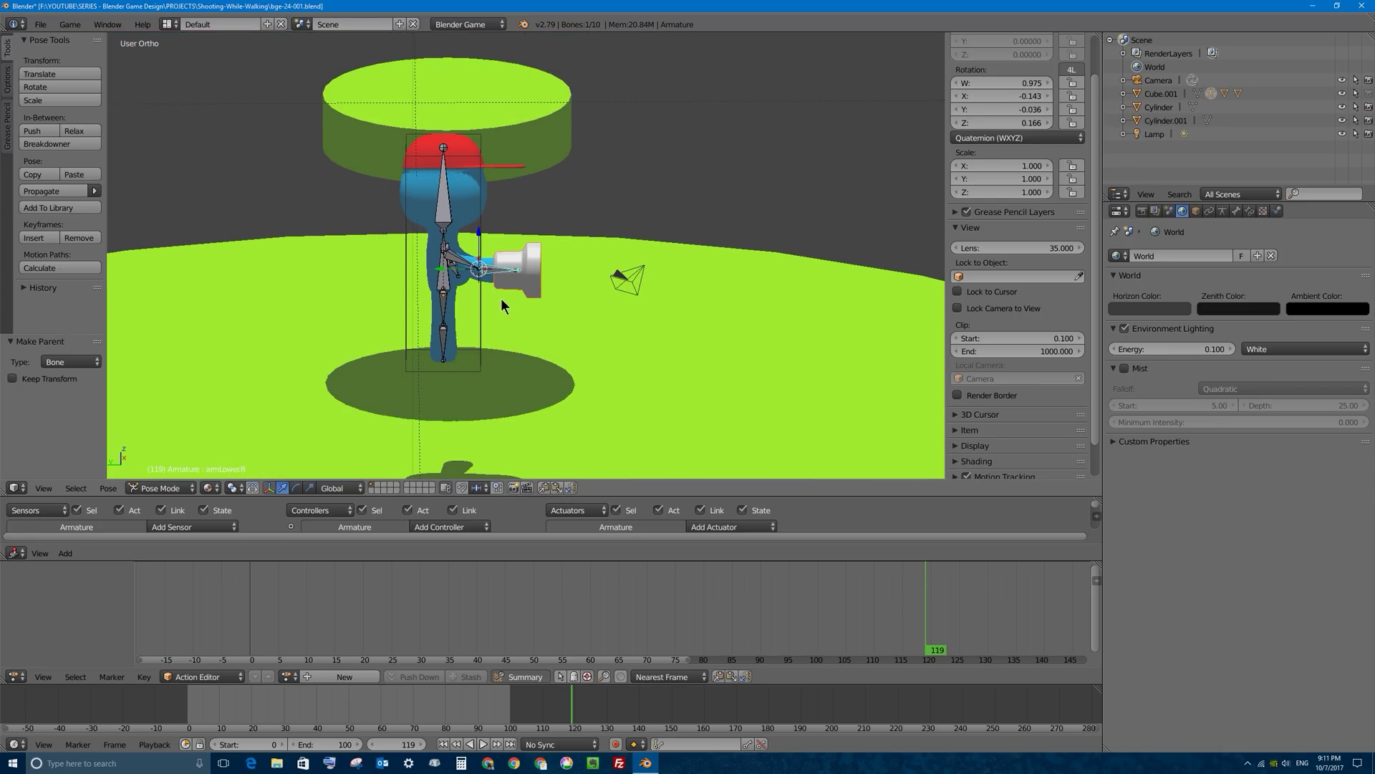
{"action": "right_click", "coordinate": [525, 259]}
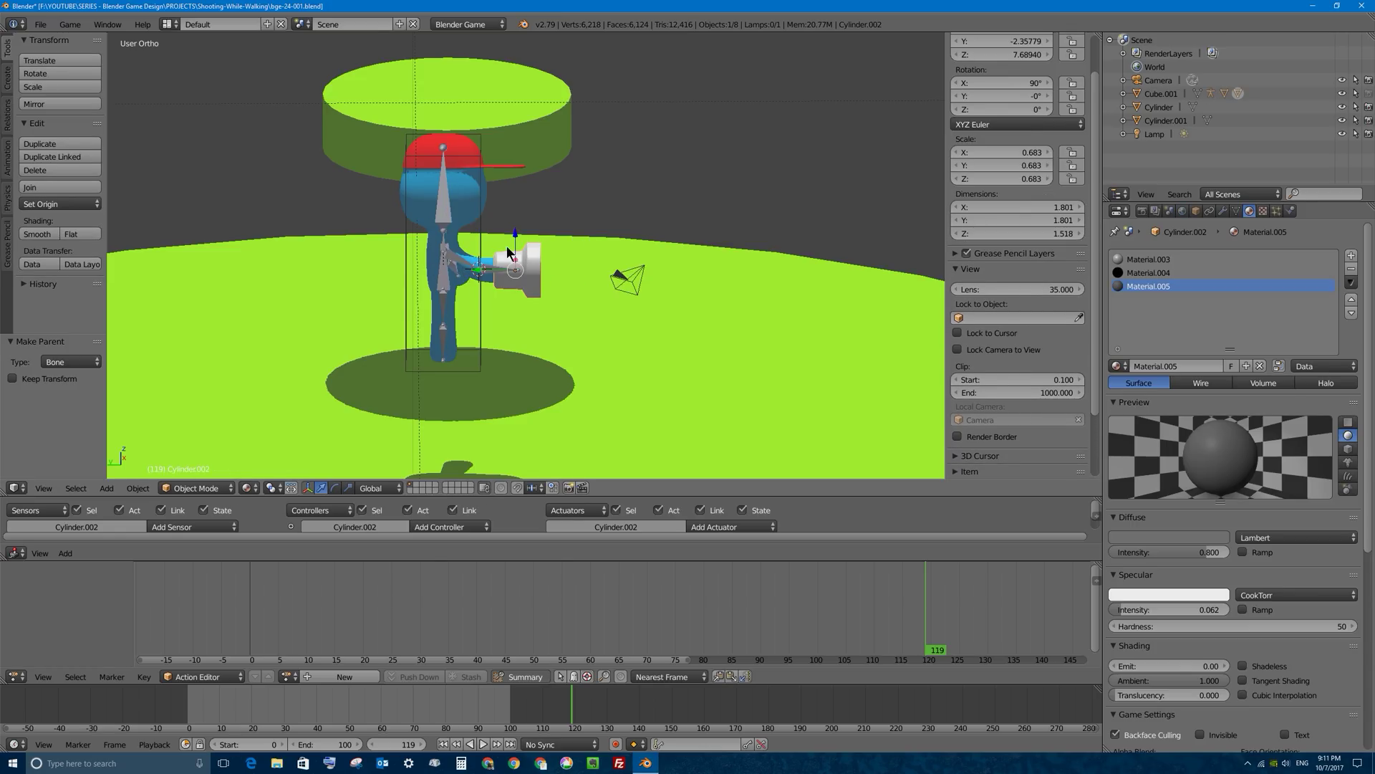
{"action": "key", "text": "p"}
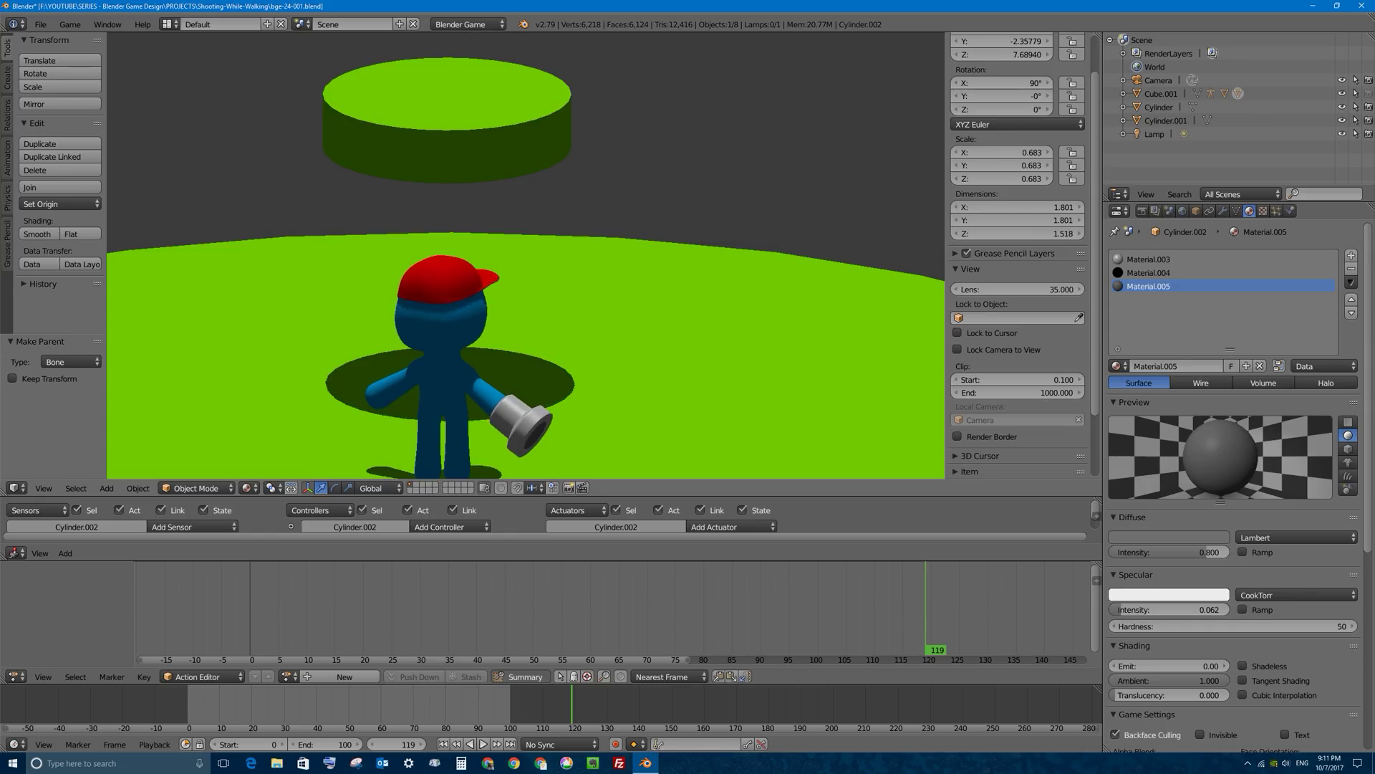
{"action": "key", "text": "Up"}
{"action": "key", "text": "Left"}
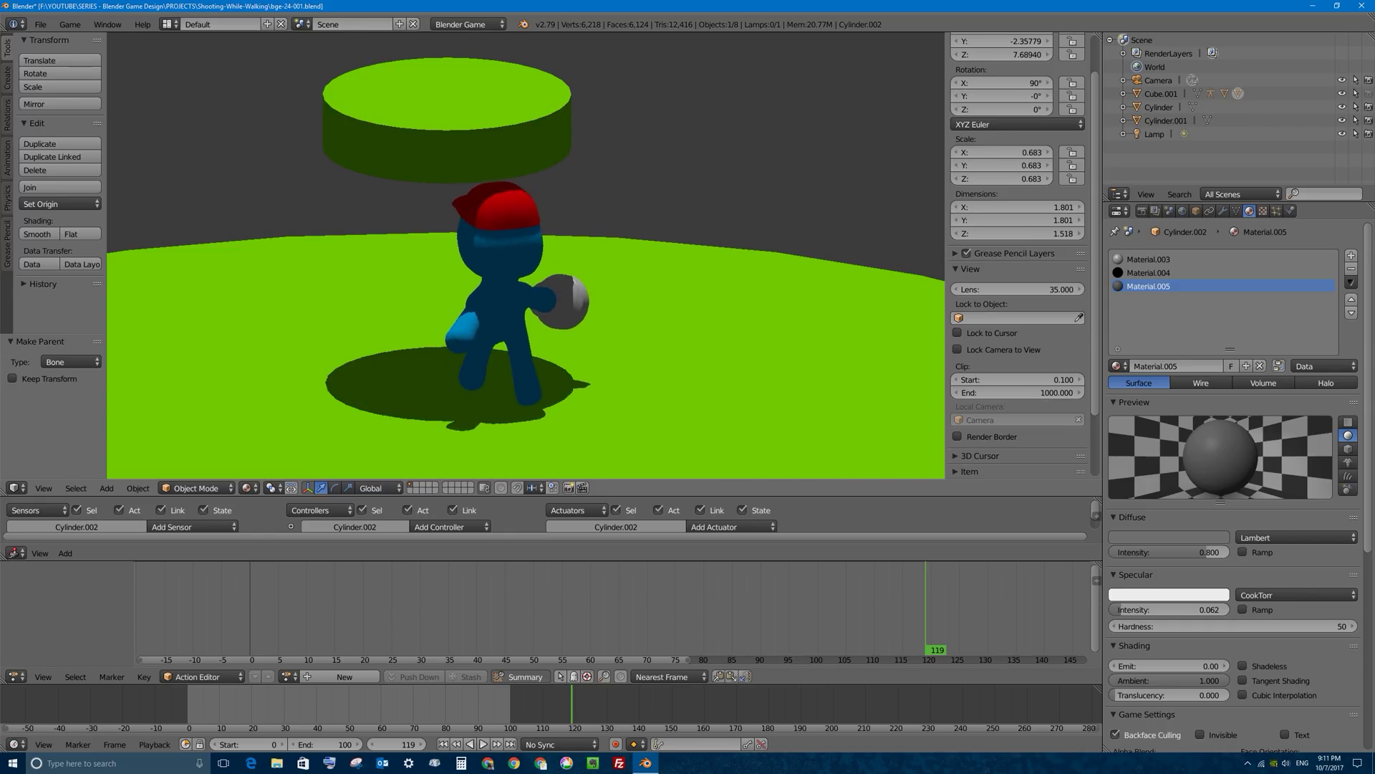
{"action": "key", "text": "Left"}
{"action": "key", "text": "Escape"}
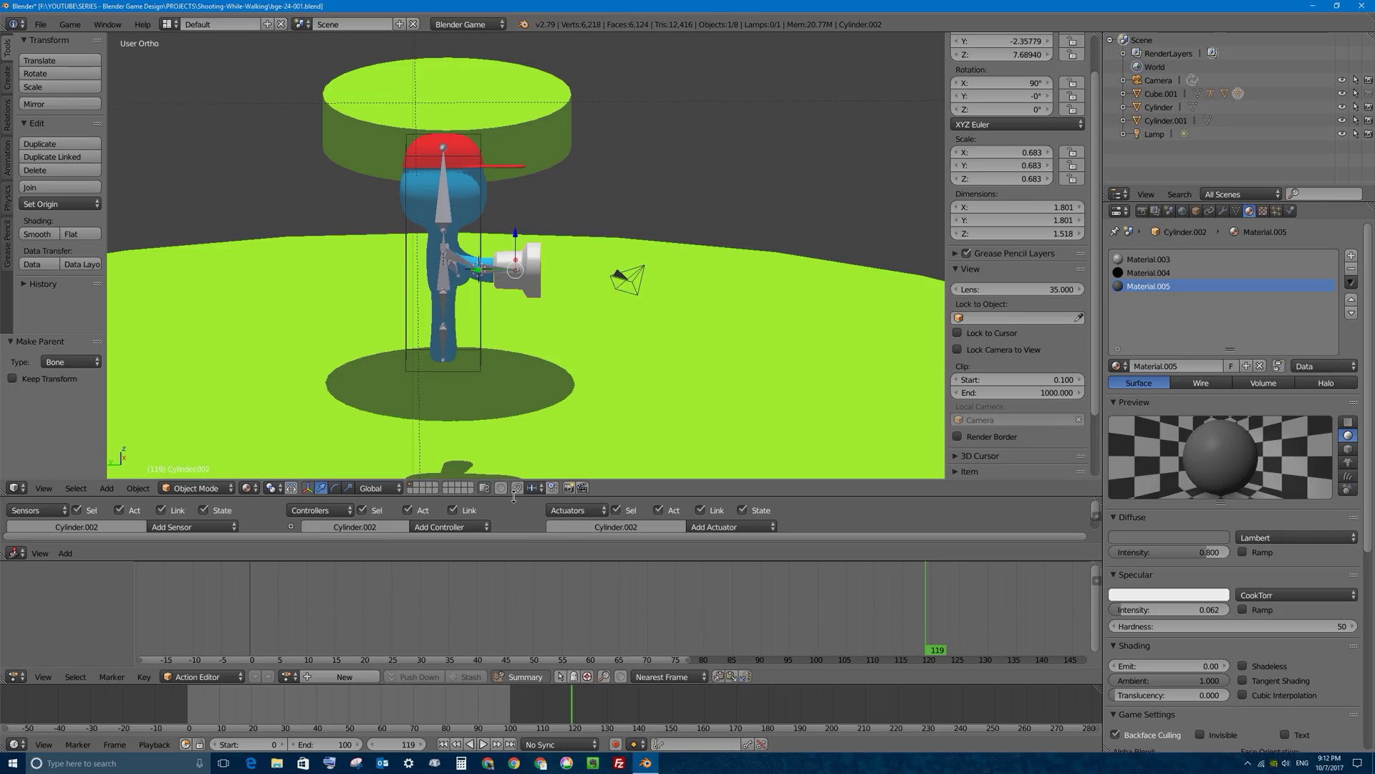
Enlarge the Logic Editor upward and select the armature to show its logic bricks down to the shoot action actuator
{"action": "left_click_drag", "start_coordinate": [515, 496], "coordinate": [500, 289]}
{"action": "right_click", "coordinate": [497, 166]}
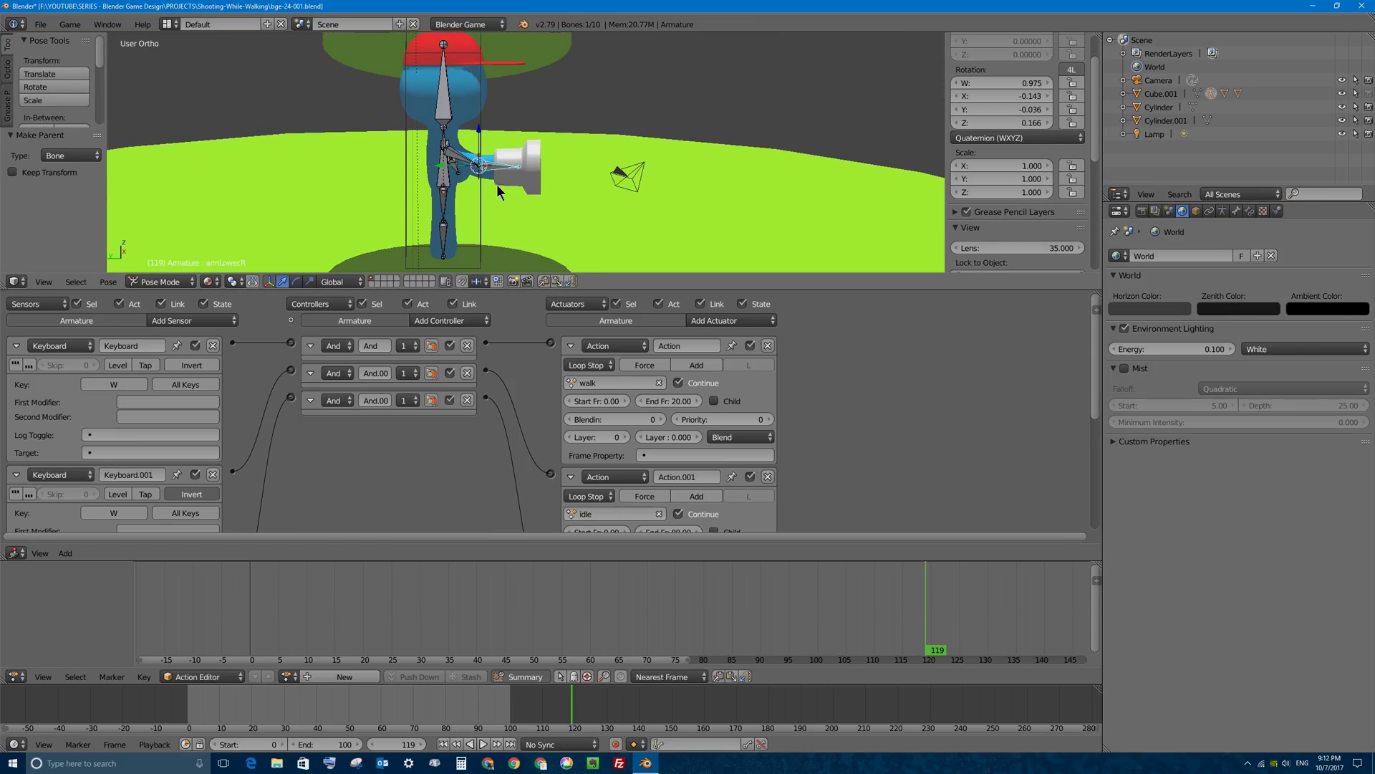
{"action": "middle_click_drag", "start_coordinate": [586, 411], "coordinate": [589, 289]}
{"action": "scroll", "coordinate": [572, 426], "scroll_direction": "down", "scroll_amount": 3}
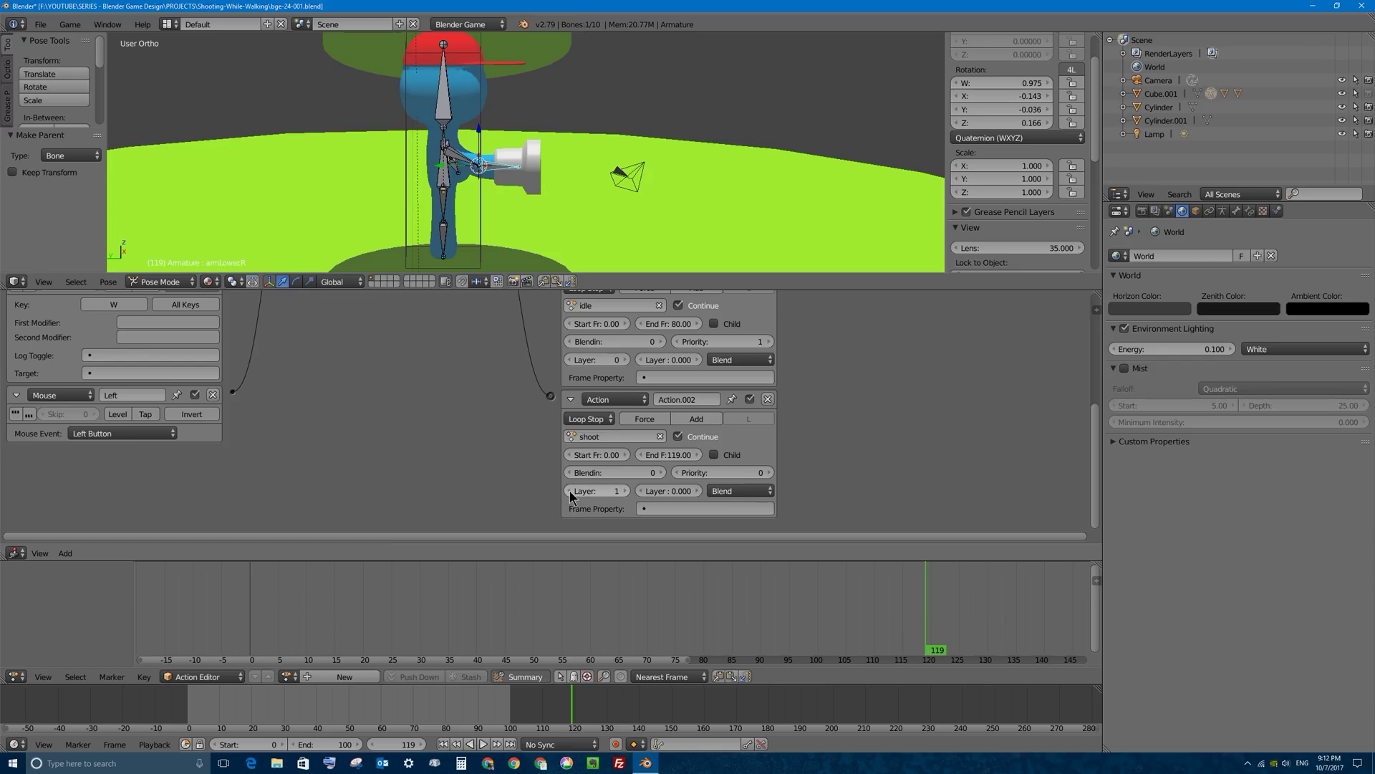
Set the animation layer of the idle action actuator to 1 and that of the shoot action actuator to 0
{"action": "scroll", "coordinate": [648, 492], "scroll_direction": "up", "scroll_amount": 8}
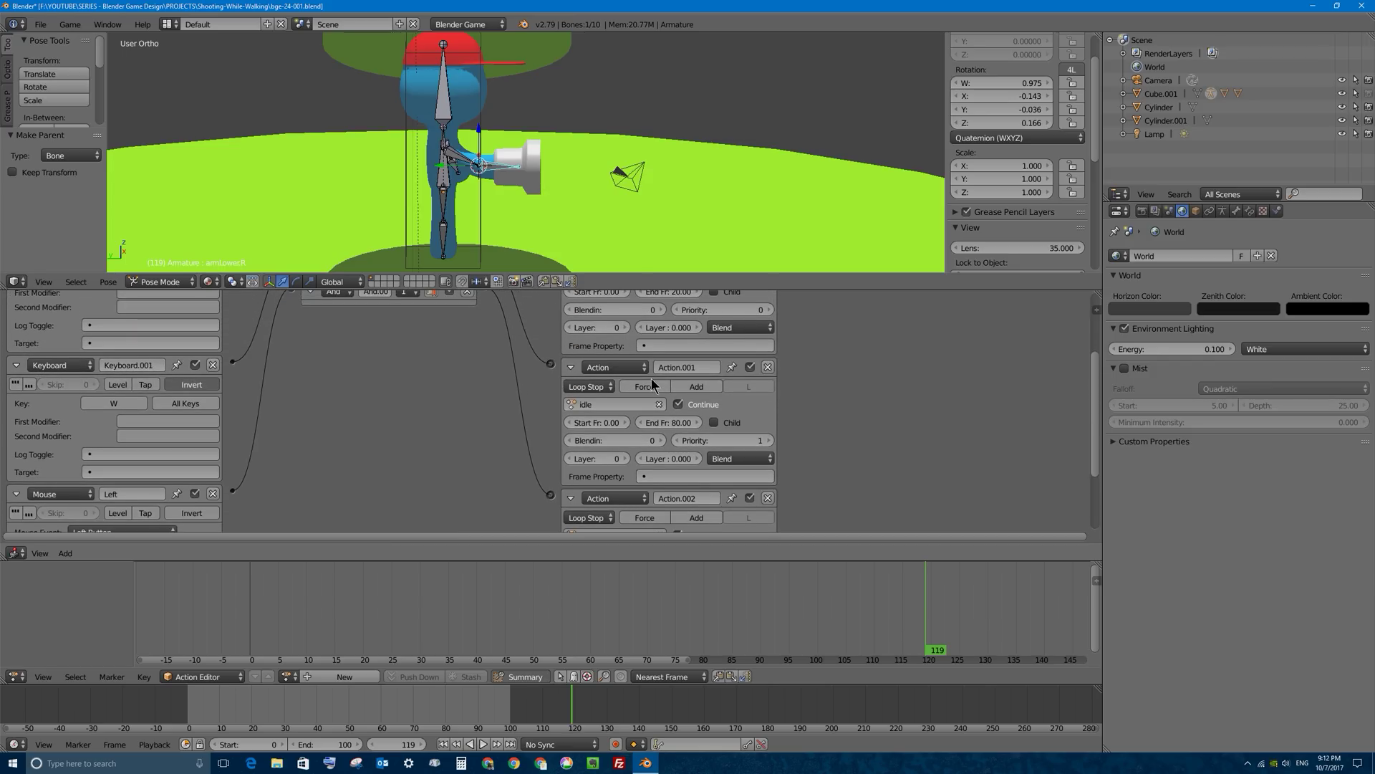
{"action": "scroll", "coordinate": [653, 491], "scroll_direction": "down", "scroll_amount": 2}
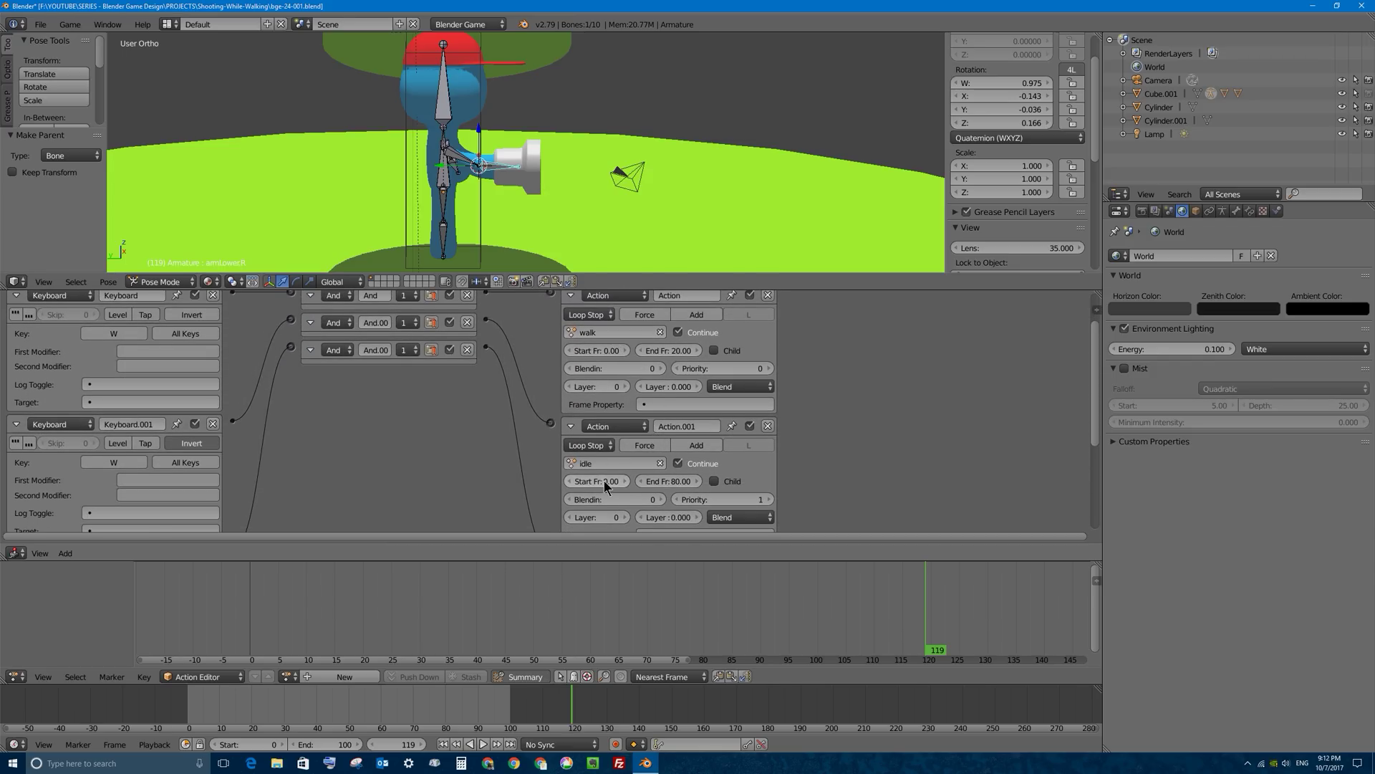
{"action": "scroll", "coordinate": [604, 480], "scroll_direction": "down", "scroll_amount": 1}
{"action": "left_click", "coordinate": [625, 489]}
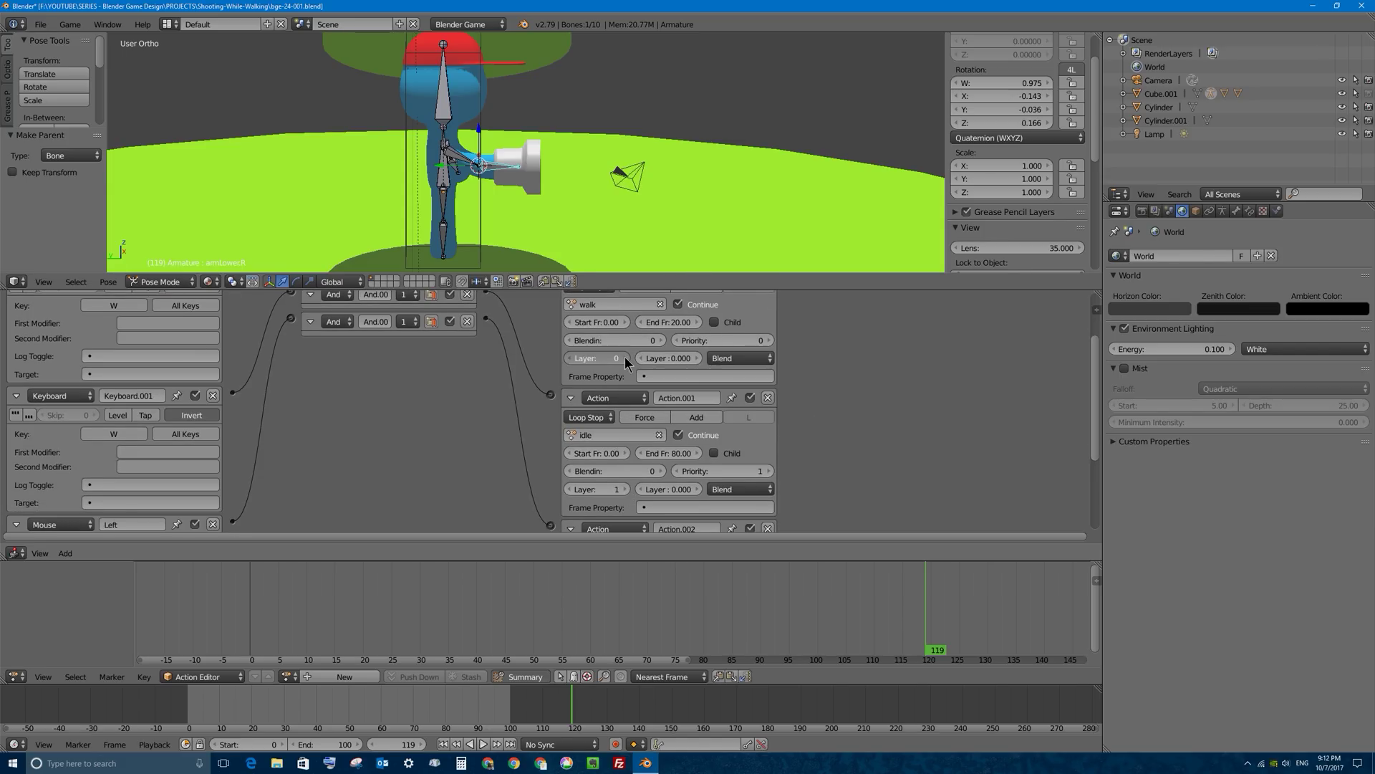
{"action": "scroll", "coordinate": [648, 477], "scroll_direction": "down", "scroll_amount": 5}
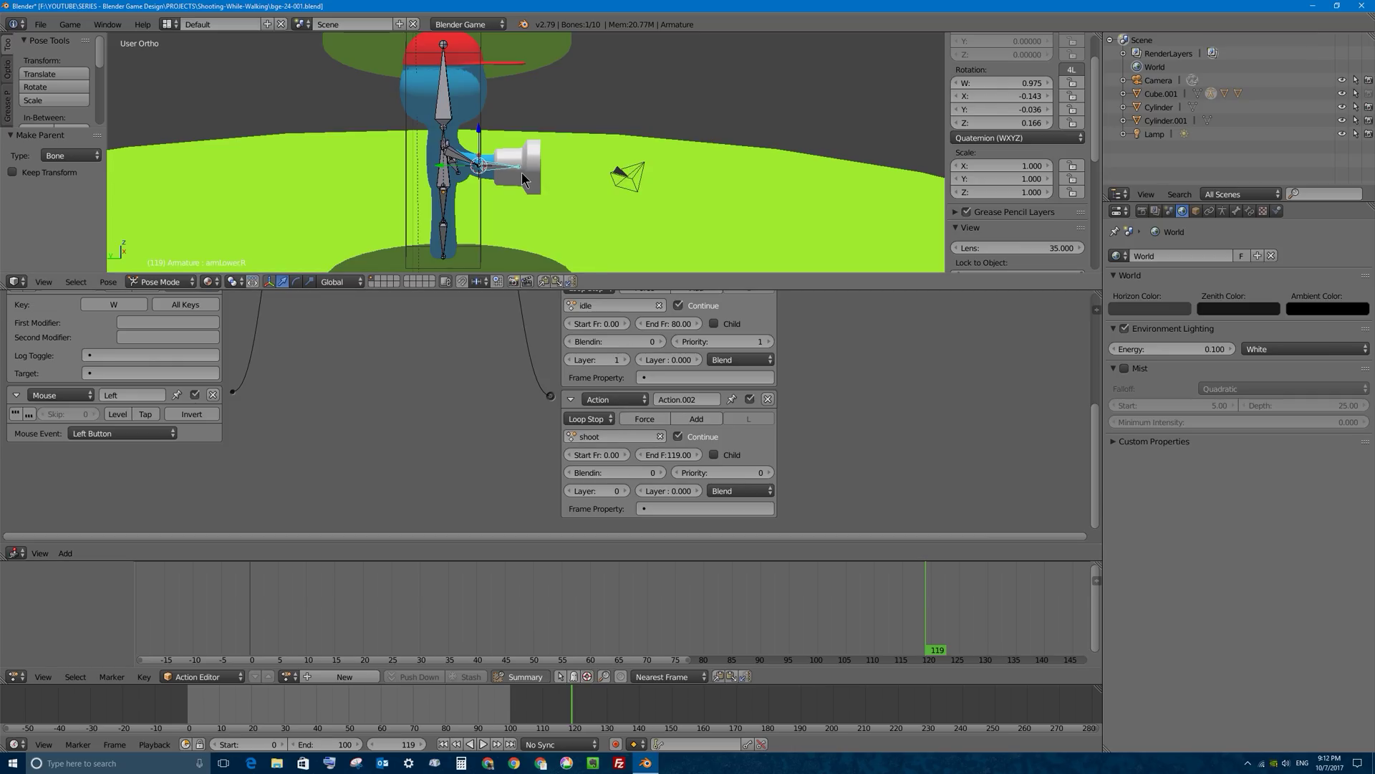
Select the cannon, run the game, walk the character around to check the cannon's effect on its movement, and end the test
{"action": "scroll", "coordinate": [522, 172], "scroll_direction": "down", "scroll_amount": 3}
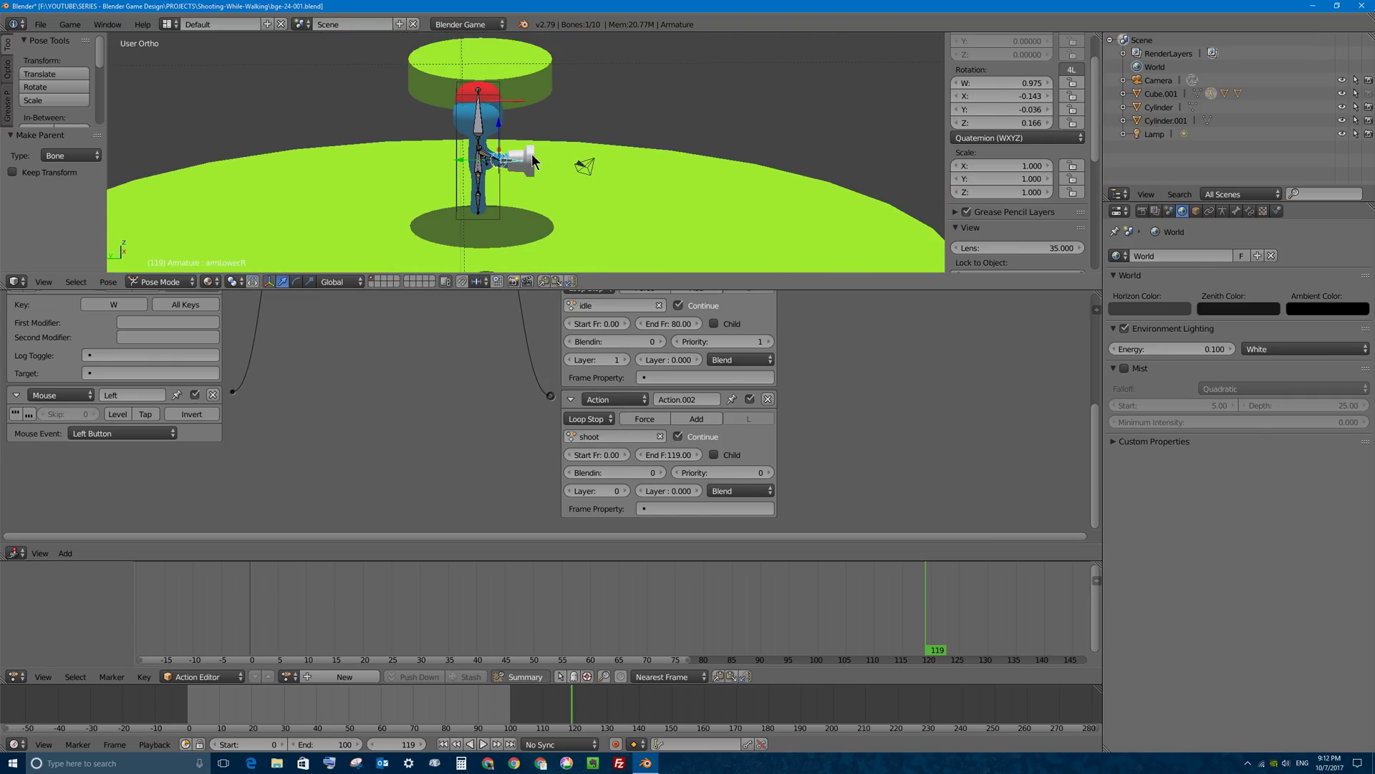
{"action": "right_click", "coordinate": [531, 153]}
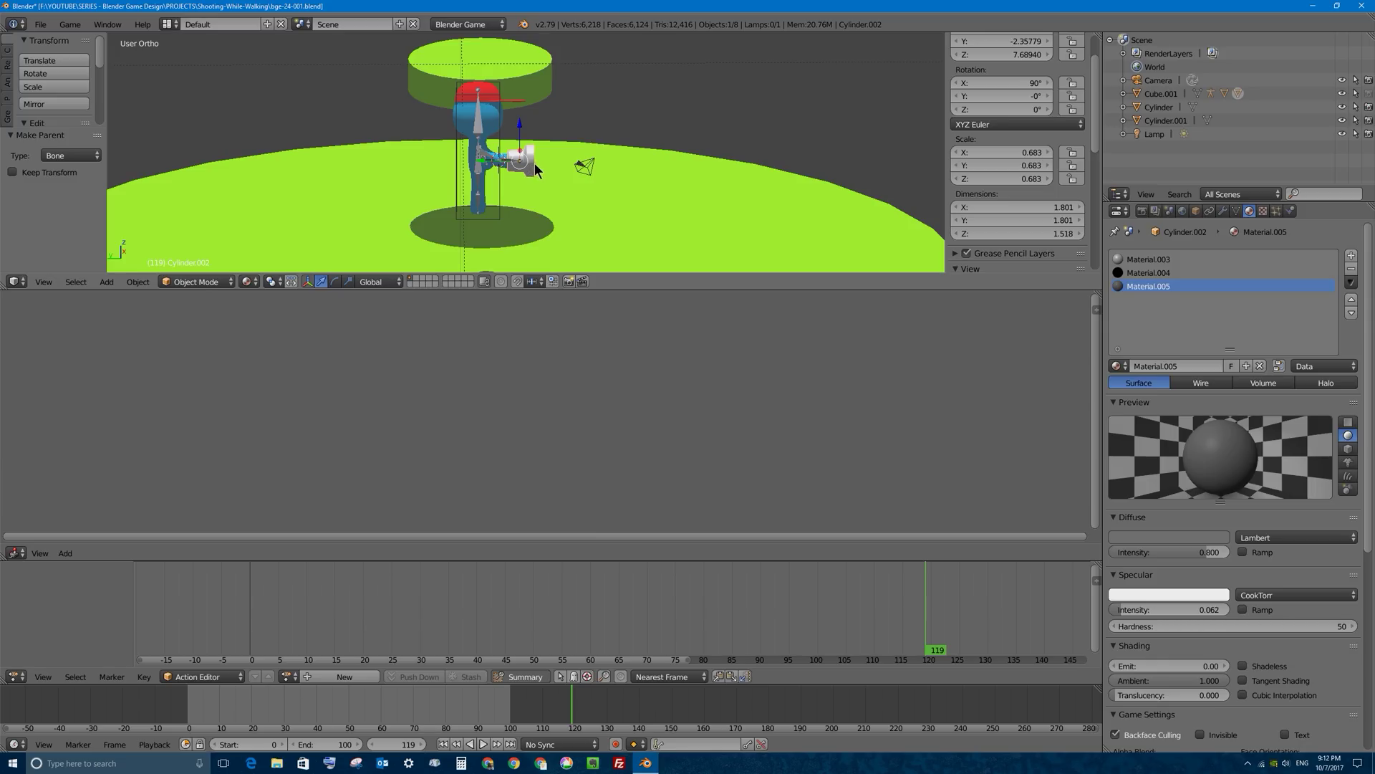
{"action": "key", "text": "p"}
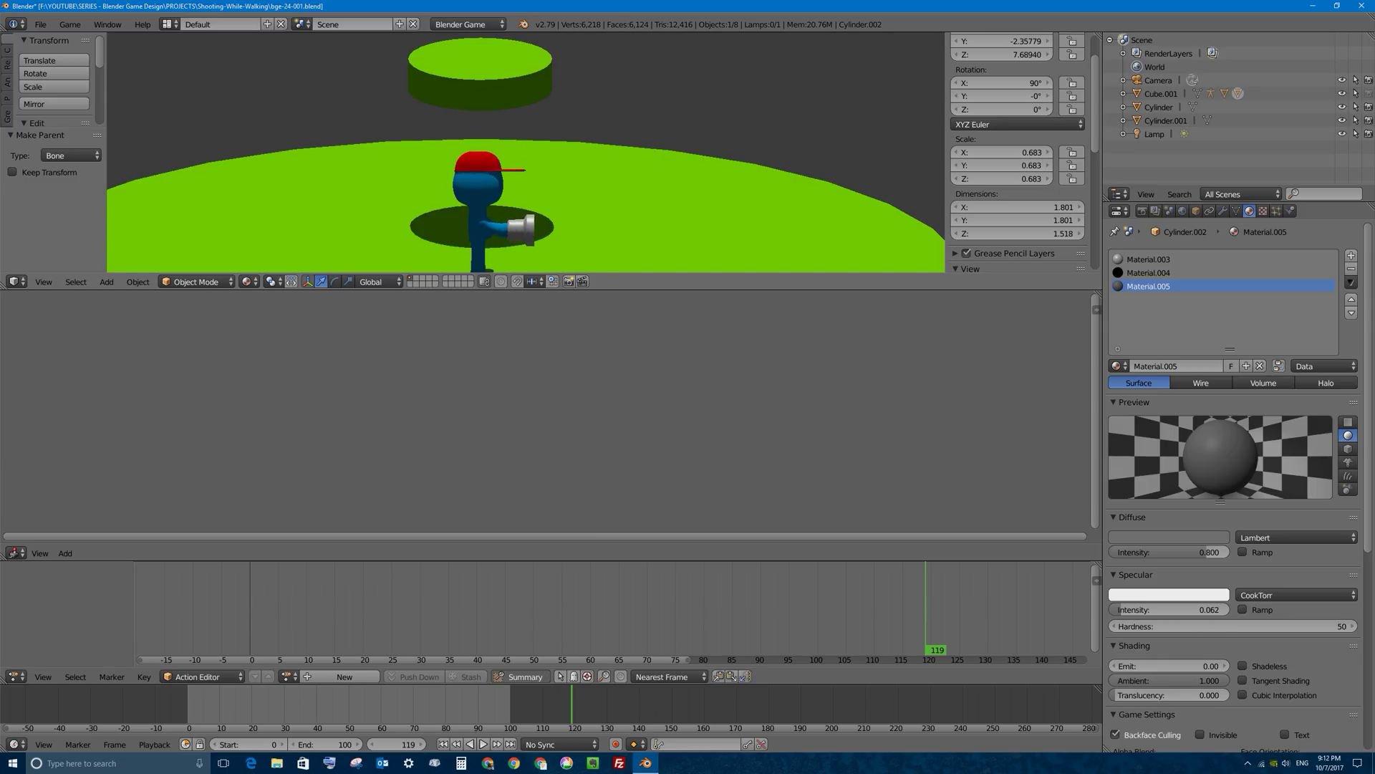
{"action": "key", "text": "Right"}
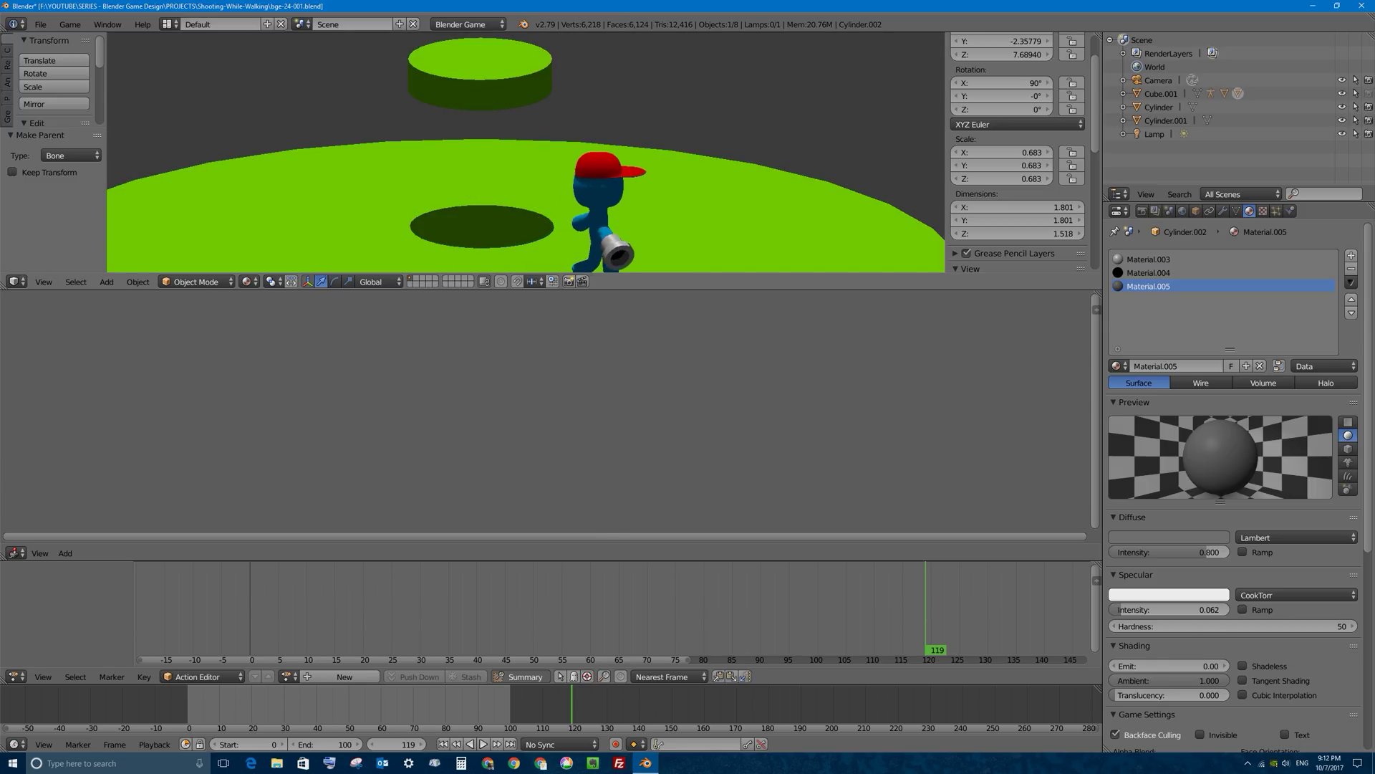
{"action": "key", "text": "Left"}
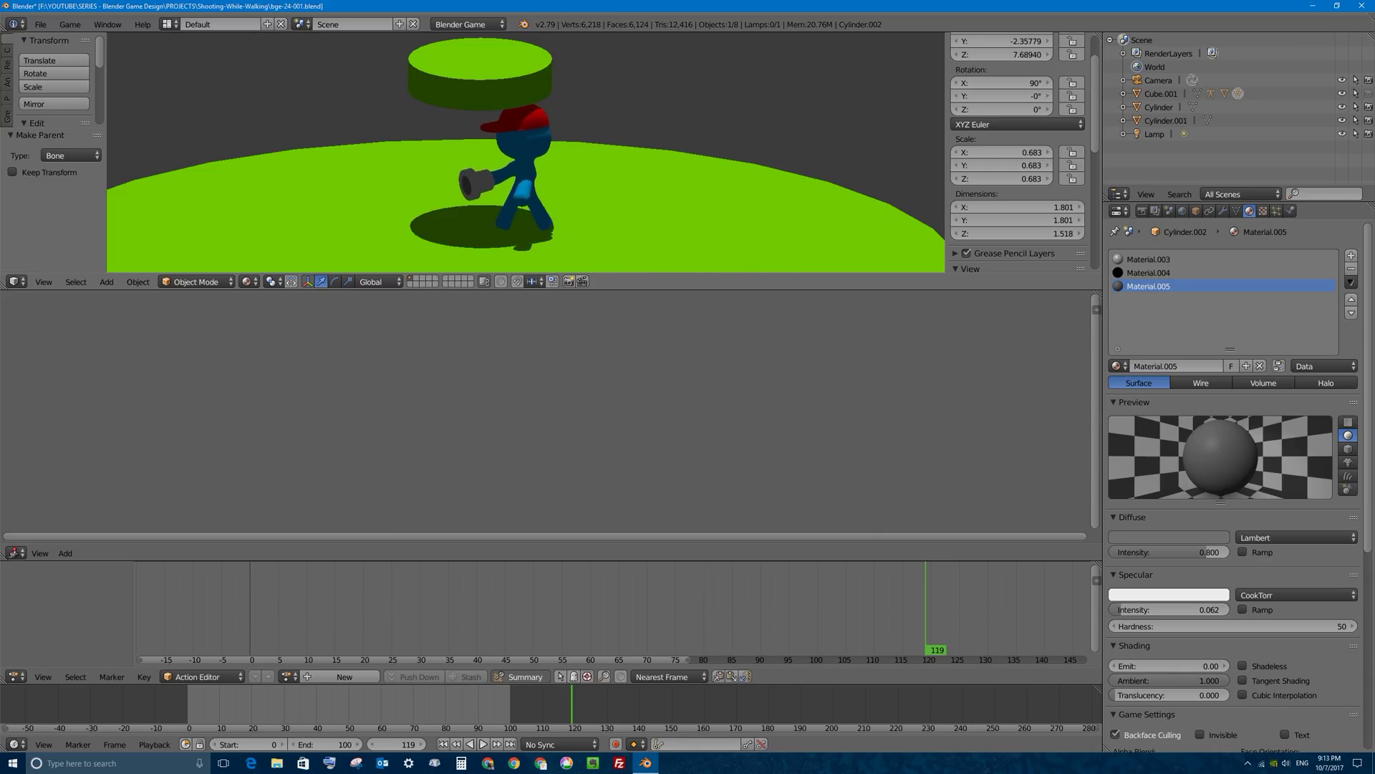
{"action": "key", "text": "Right"}
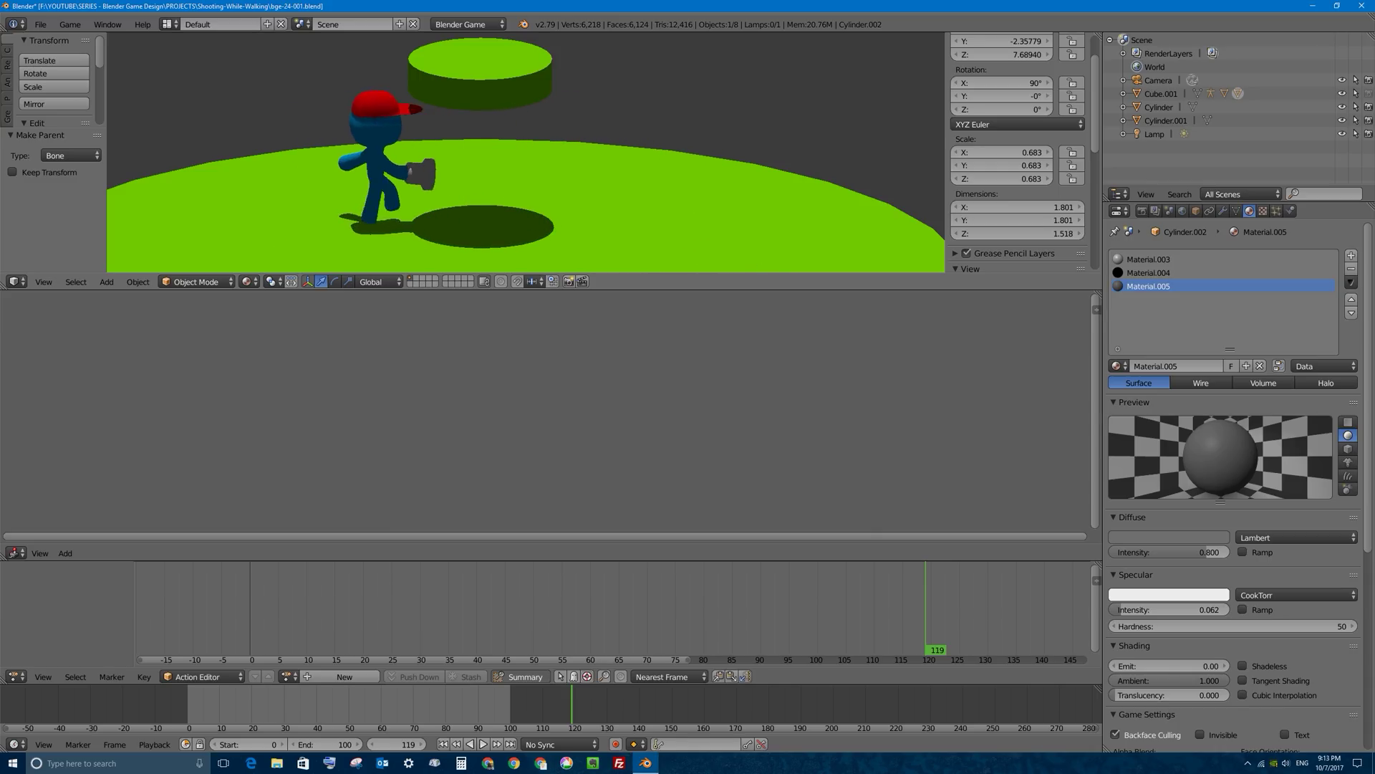
{"action": "key", "text": "Right"}
{"action": "key", "text": "Left"}
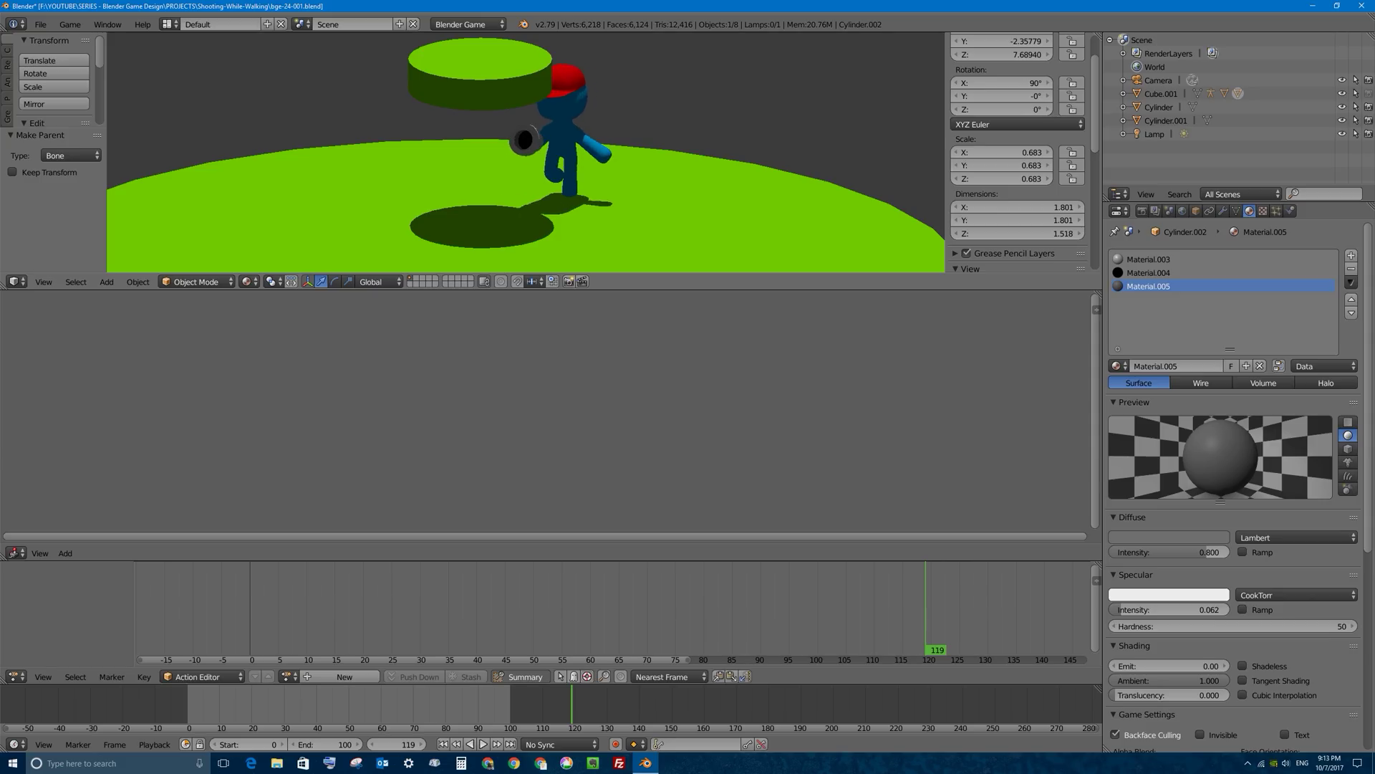
{"action": "key", "text": "Left"}
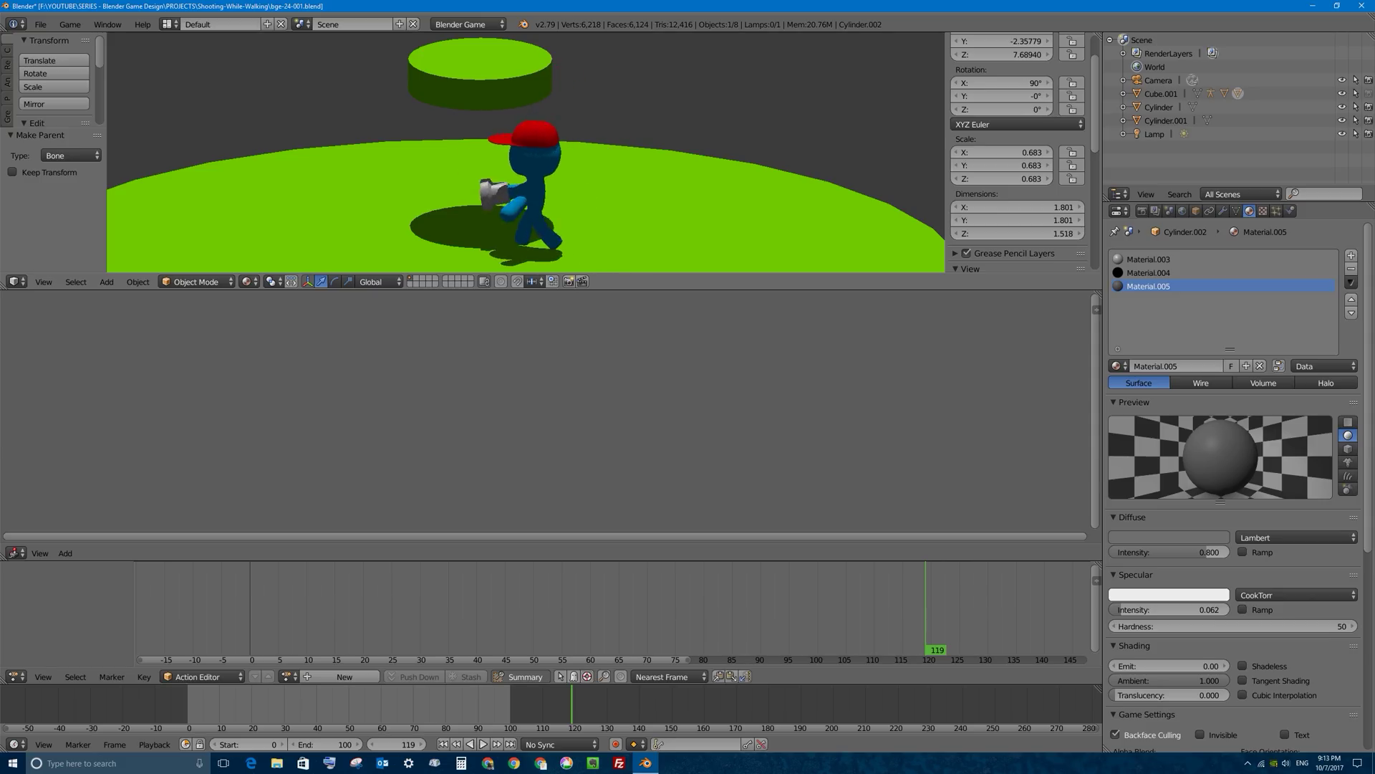
{"action": "key", "text": "Right"}
{"action": "key", "text": "Escape"}
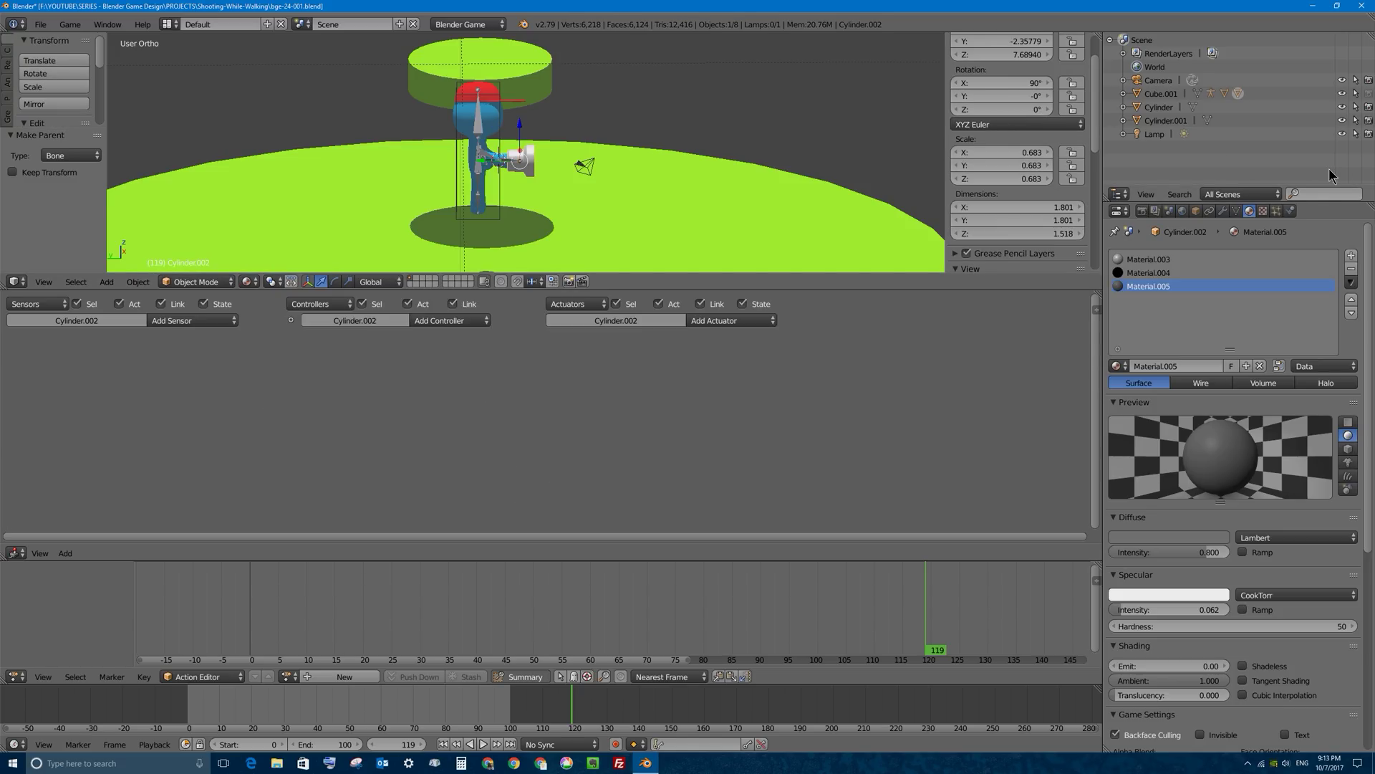
Enable Ghost in the cannon's physics settings and set its physics type to No Collision
{"action": "left_click", "coordinate": [1291, 211]}
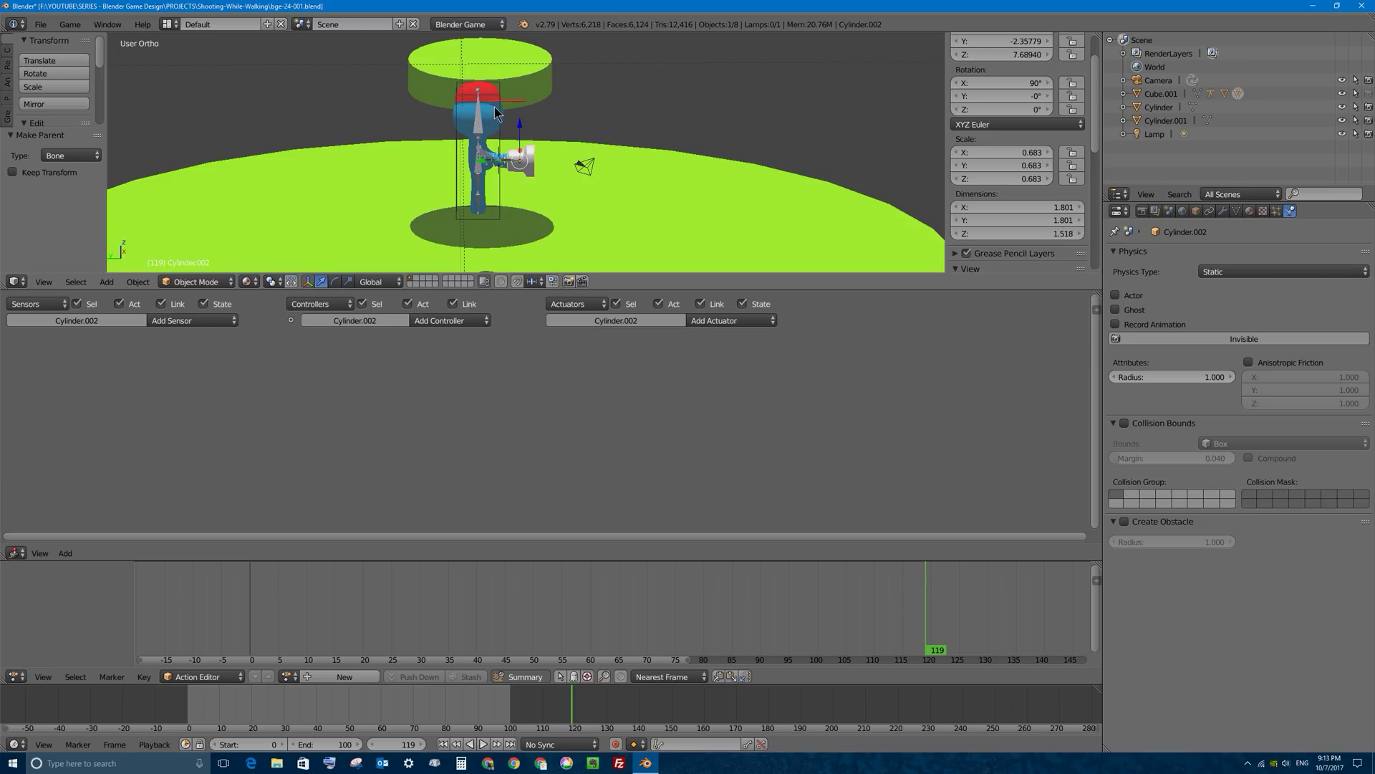
{"action": "left_click", "coordinate": [1116, 311]}
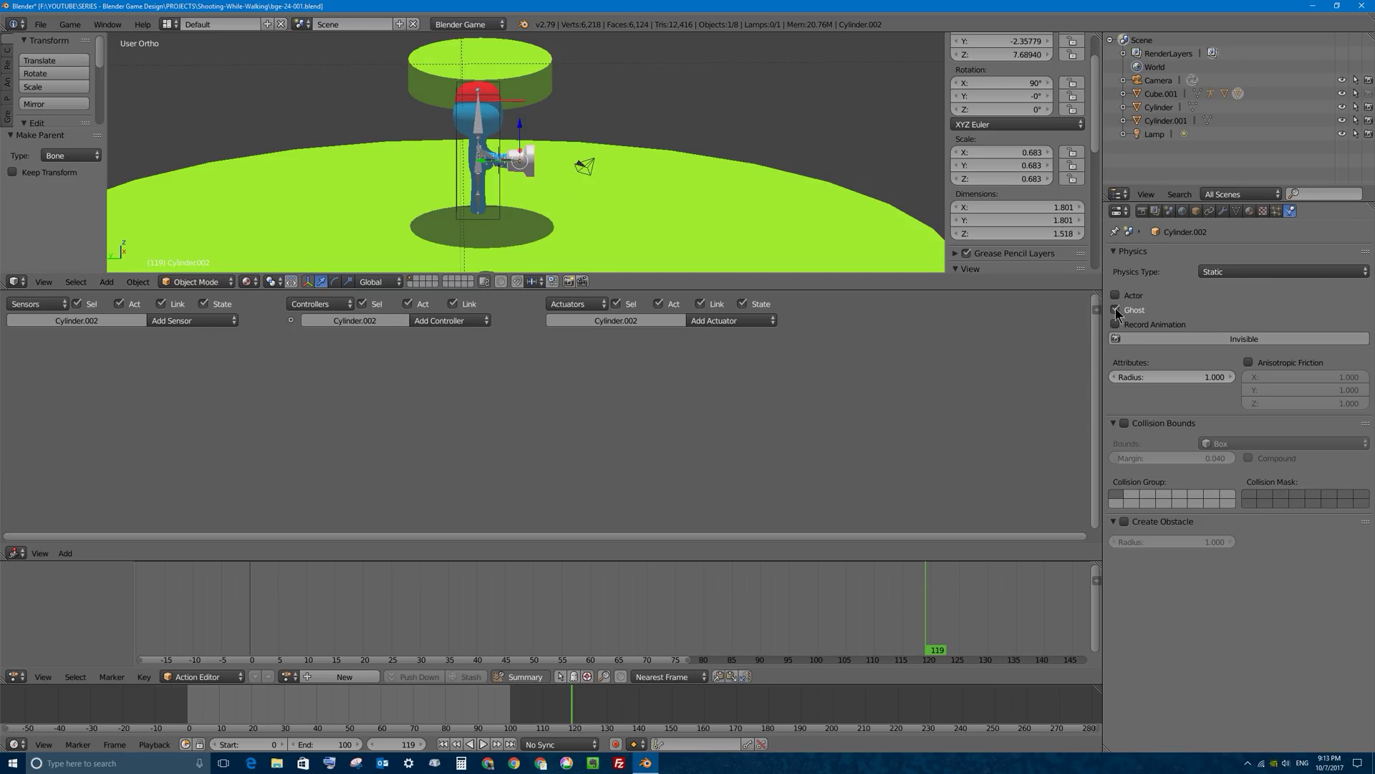
{"action": "left_click", "coordinate": [1232, 275]}
{"action": "left_click", "coordinate": [1232, 264]}
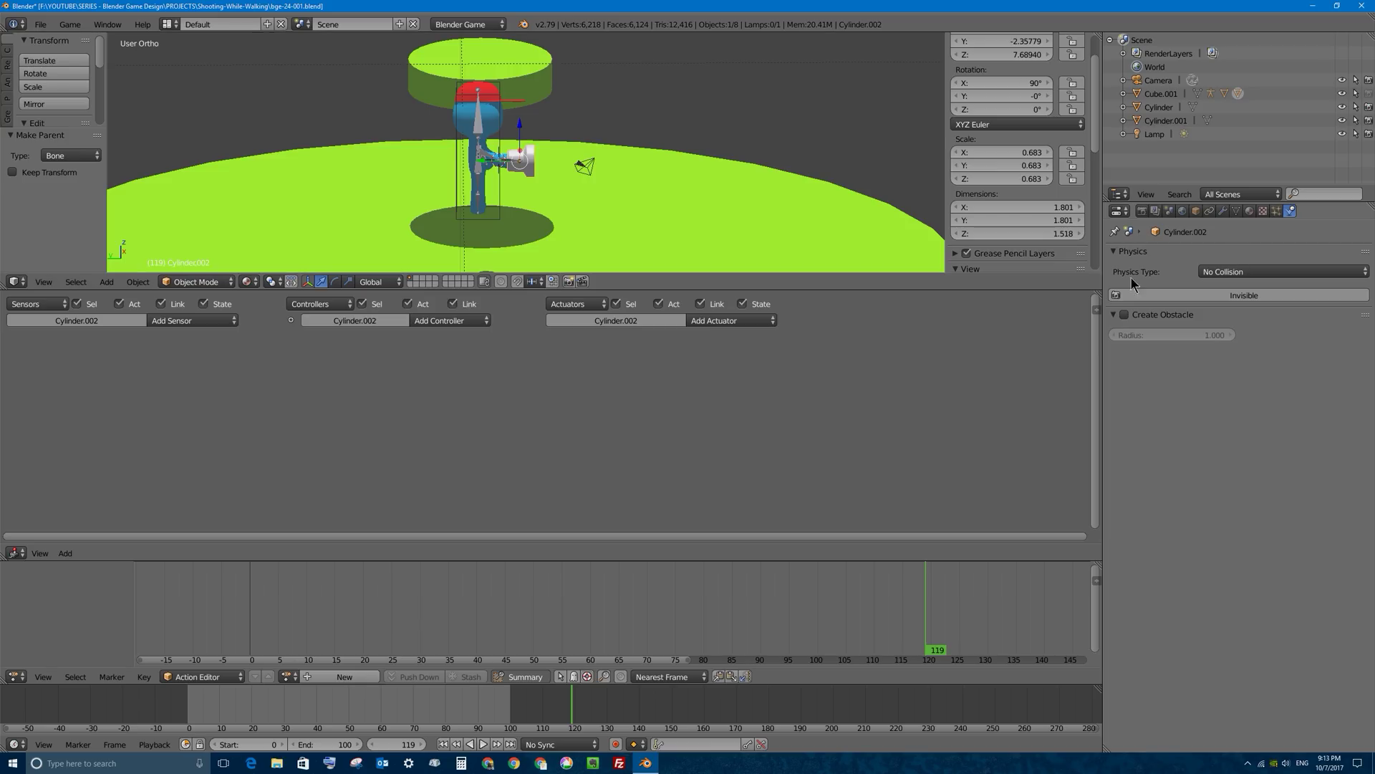
Run the game again, walk the character back and forth with the collision-free cannon, and end the test
{"action": "key", "text": "p"}
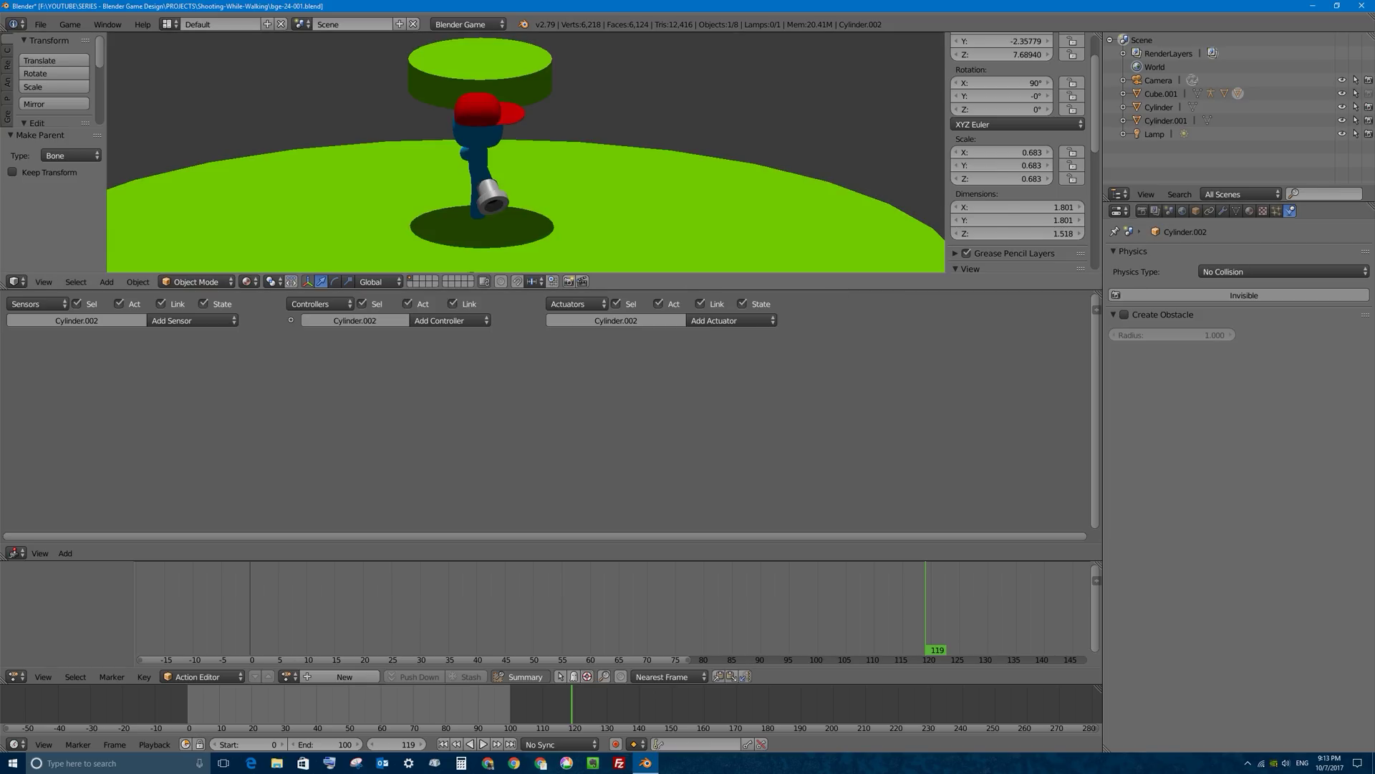
{"action": "key", "text": "Right"}
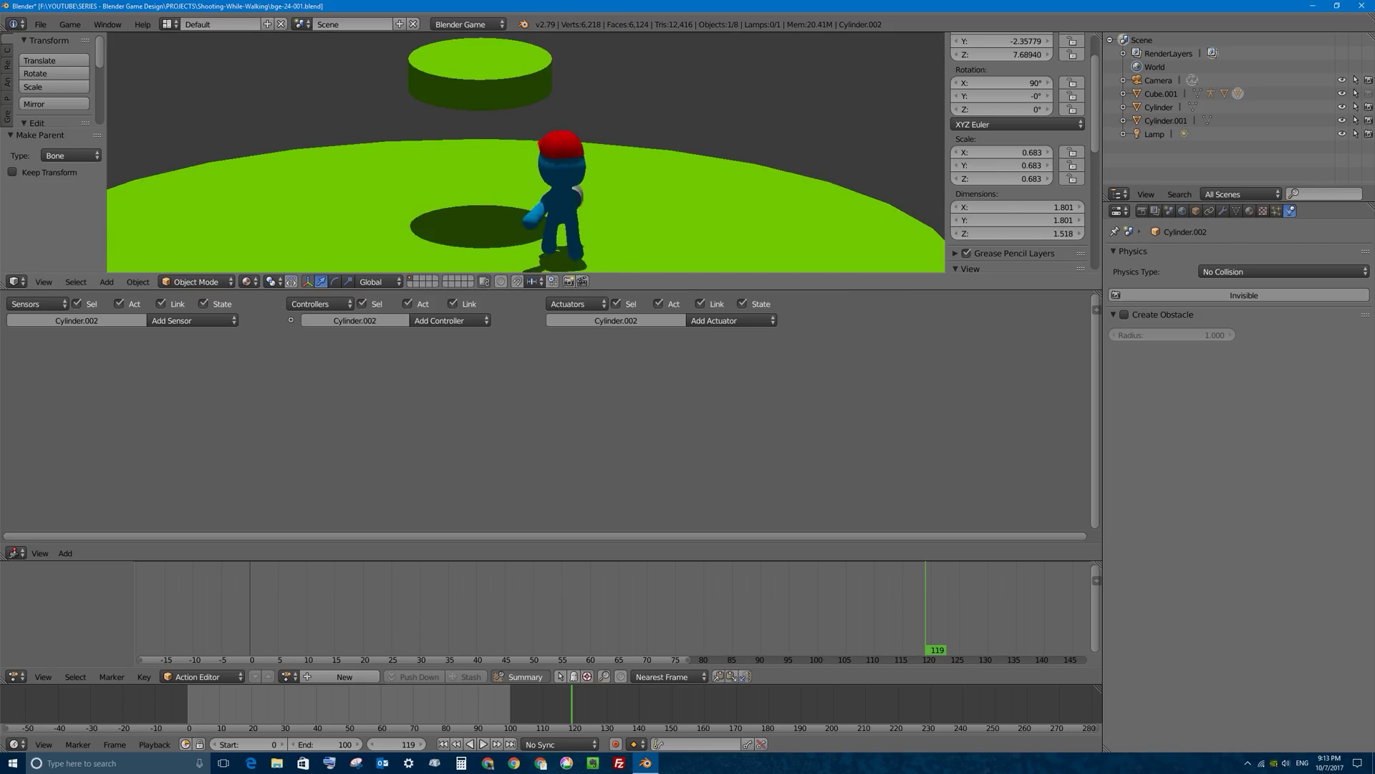
{"action": "key", "text": "Left"}
{"action": "key", "text": "Right"}
{"action": "key", "text": "Left"}
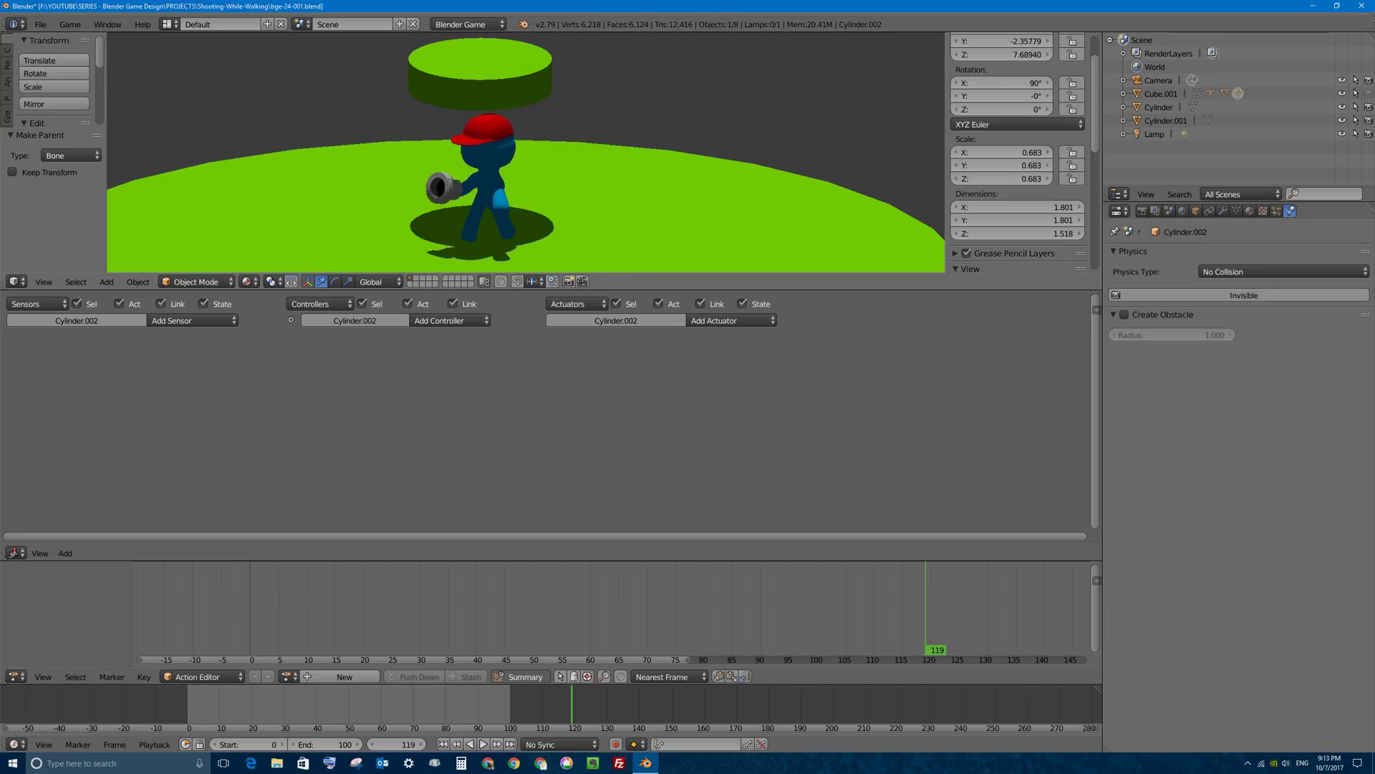
{"action": "key", "text": "Left"}
{"action": "key", "text": "Right"}
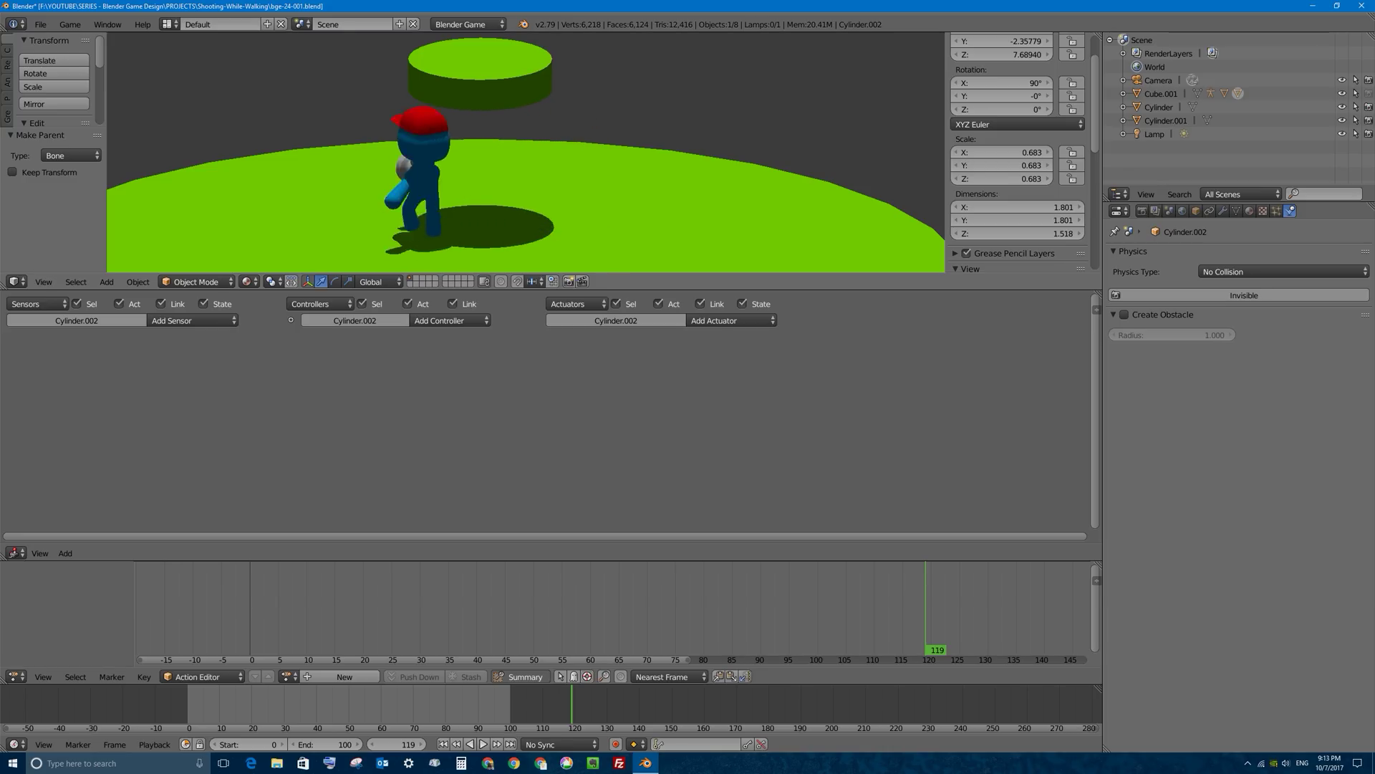
{"action": "key", "text": "Left"}
{"action": "key", "text": "Left"}
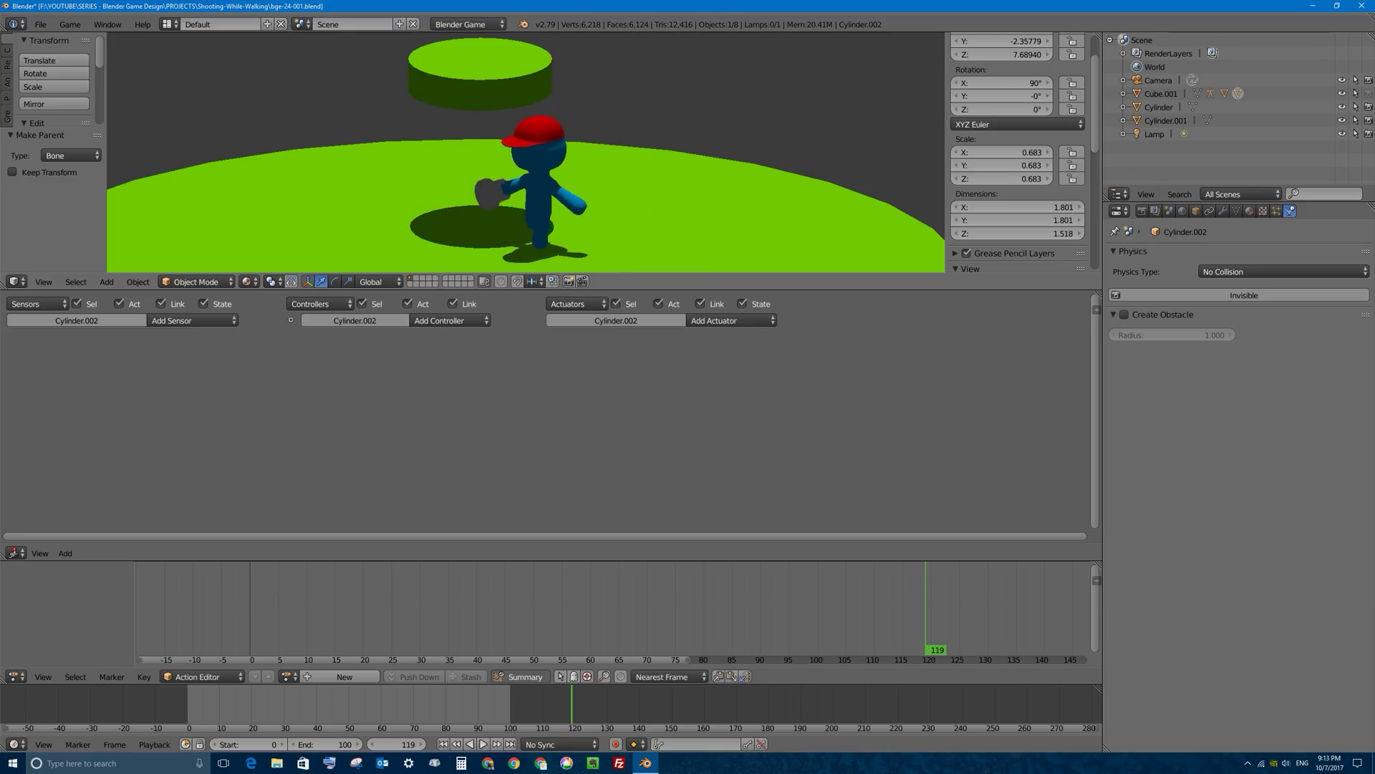
{"action": "key", "text": "Escape"}
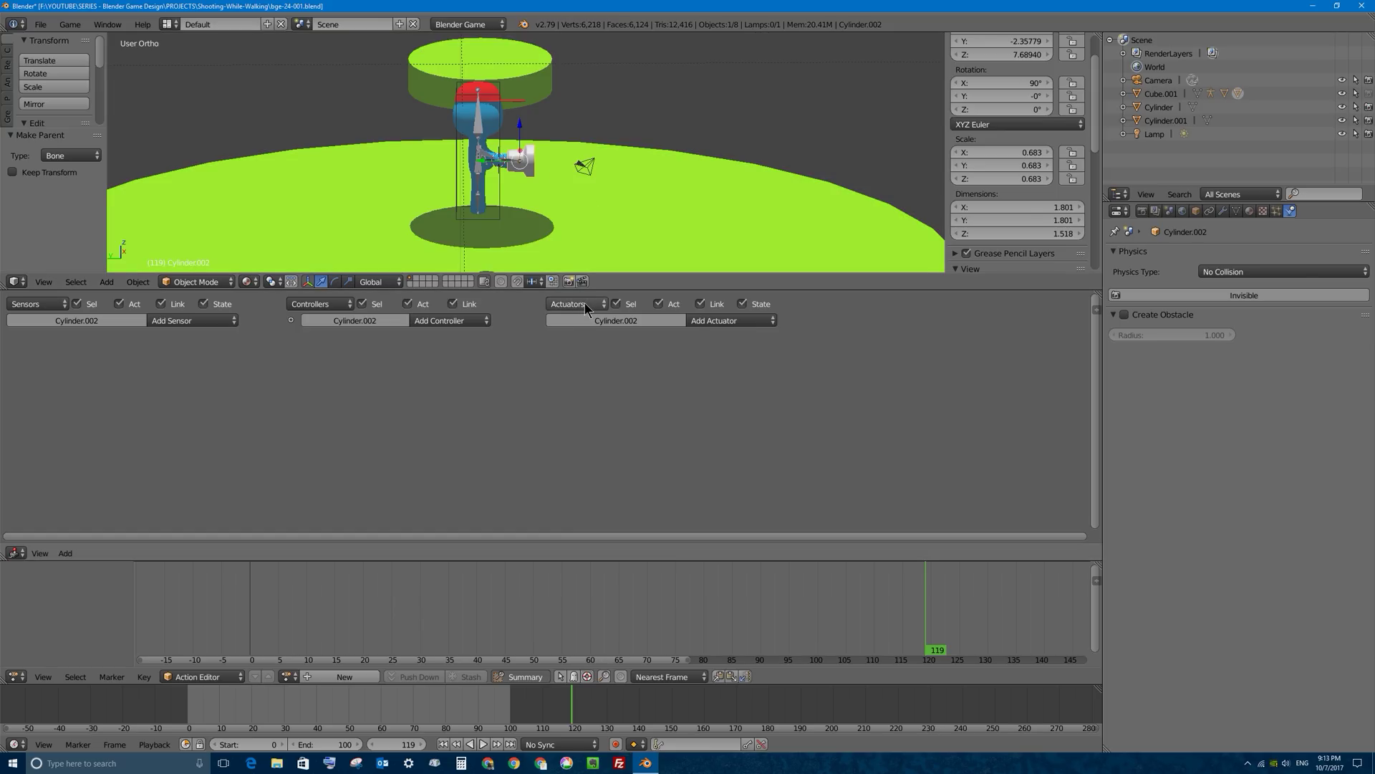
Enlarge the 3D view, snap the 3D cursor to the selected cannon, and add a UV sphere there
{"action": "left_click_drag", "start_coordinate": [579, 290], "coordinate": [566, 409]}
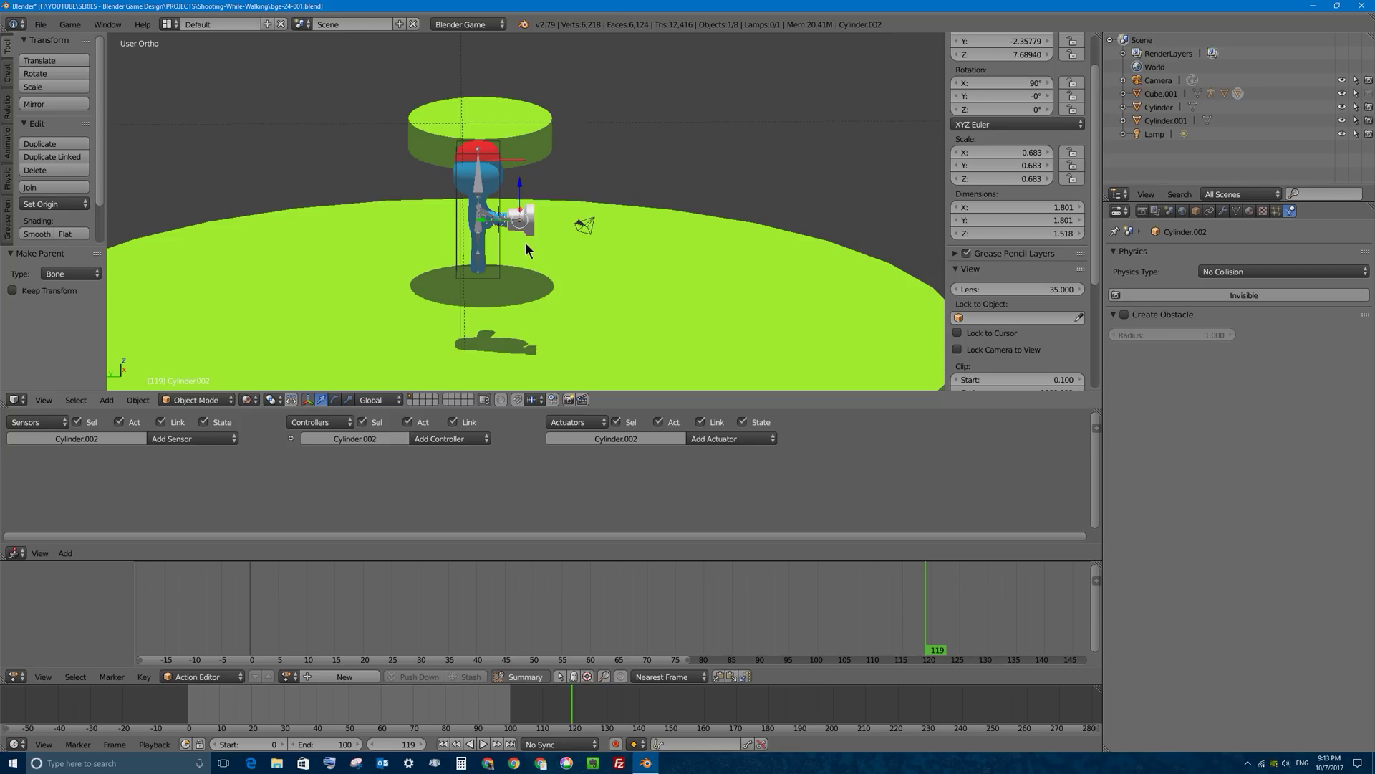
{"action": "key", "text": "shift+s"}
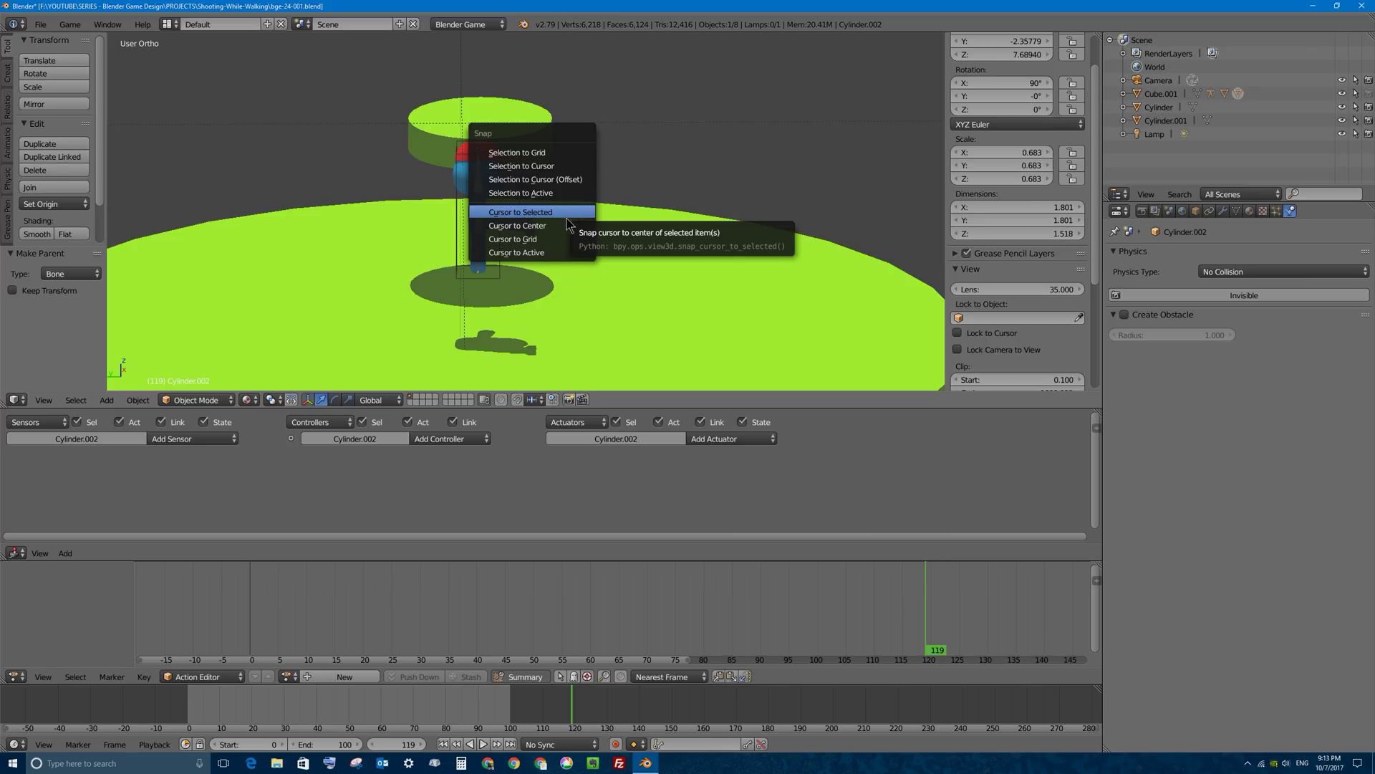
{"action": "left_click", "coordinate": [550, 215]}
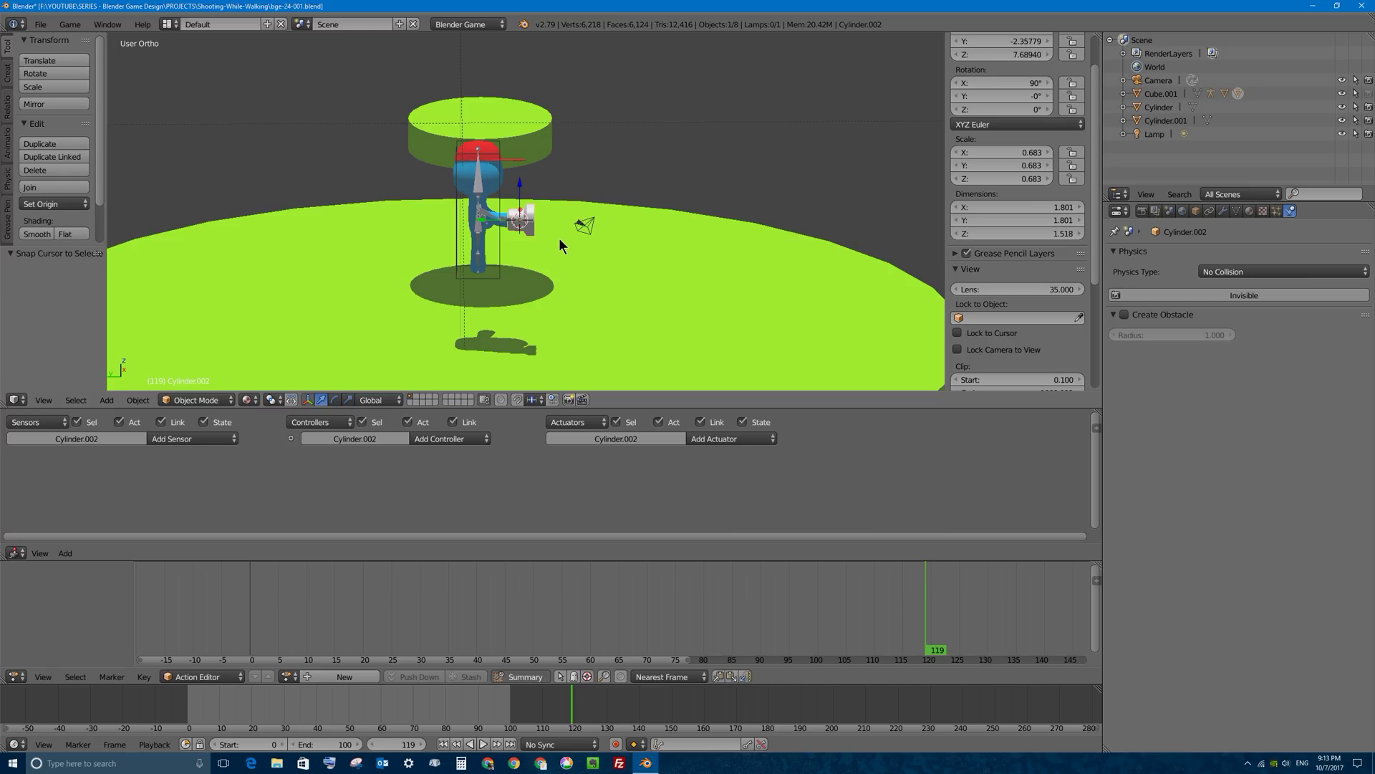
{"action": "key", "text": "shift+a"}
{"action": "mouse_move", "coordinate": [558, 238]}
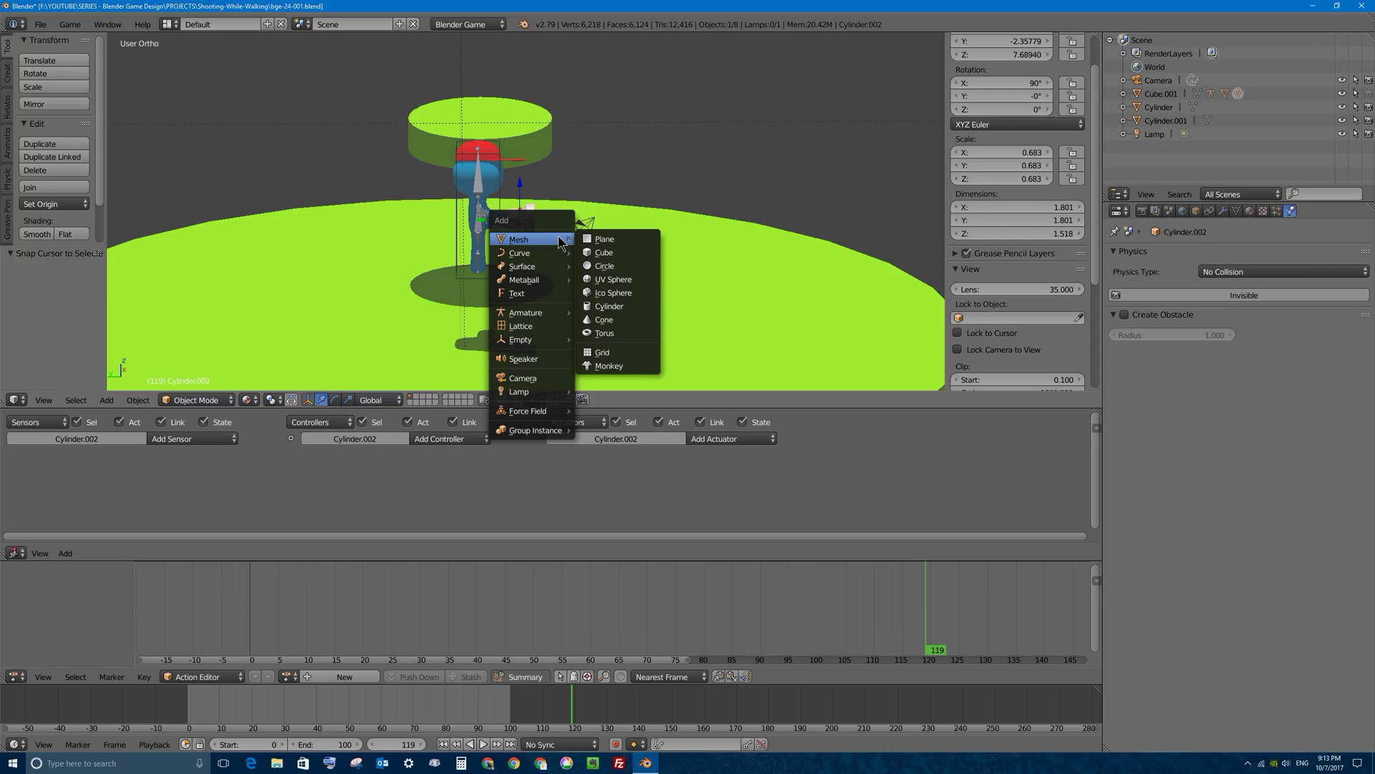
{"action": "left_click", "coordinate": [612, 279]}
{"action": "scroll", "coordinate": [529, 235], "scroll_direction": "up", "scroll_amount": 7}
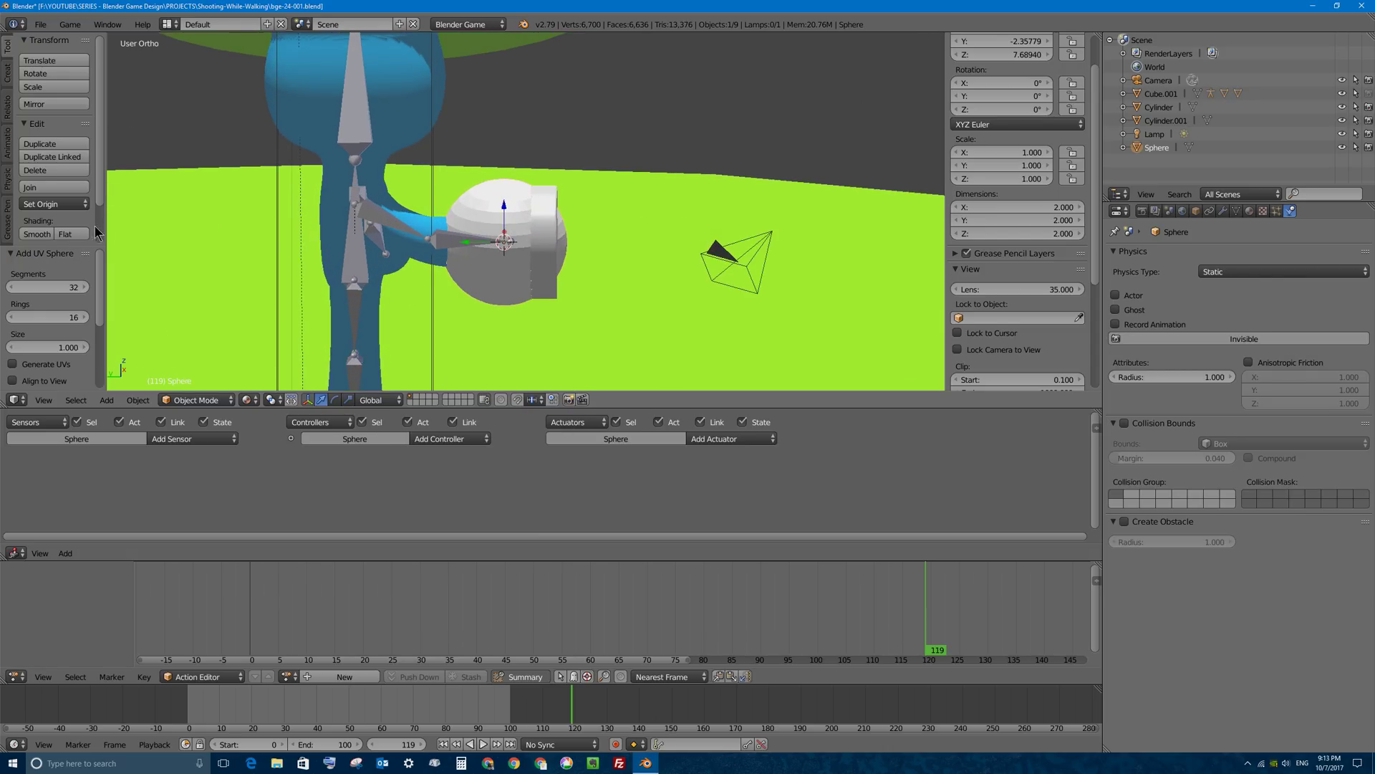
Reduce the new UV sphere's resolution to 14 segments and 9 rings
{"action": "left_click_drag", "start_coordinate": [84, 245], "coordinate": [84, 144]}
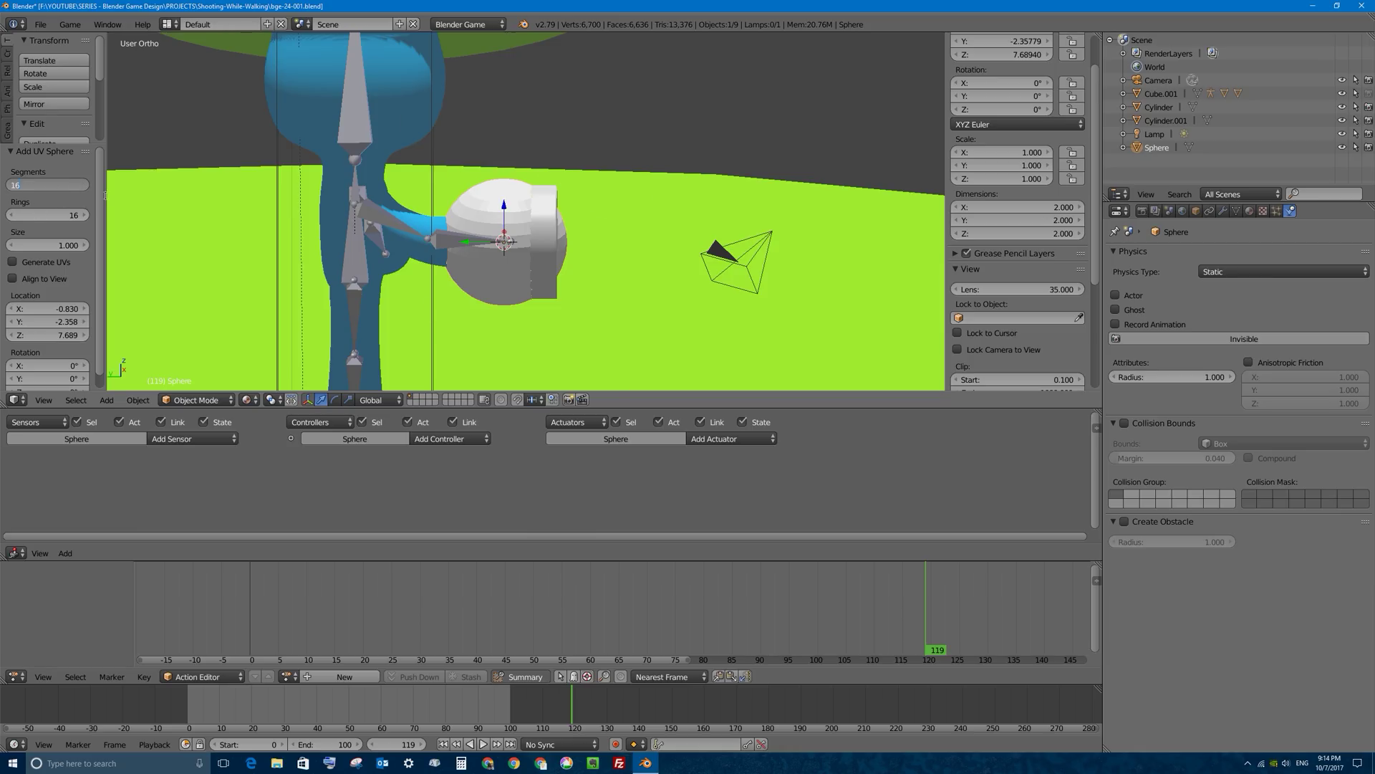
{"action": "key", "text": "Tab"}
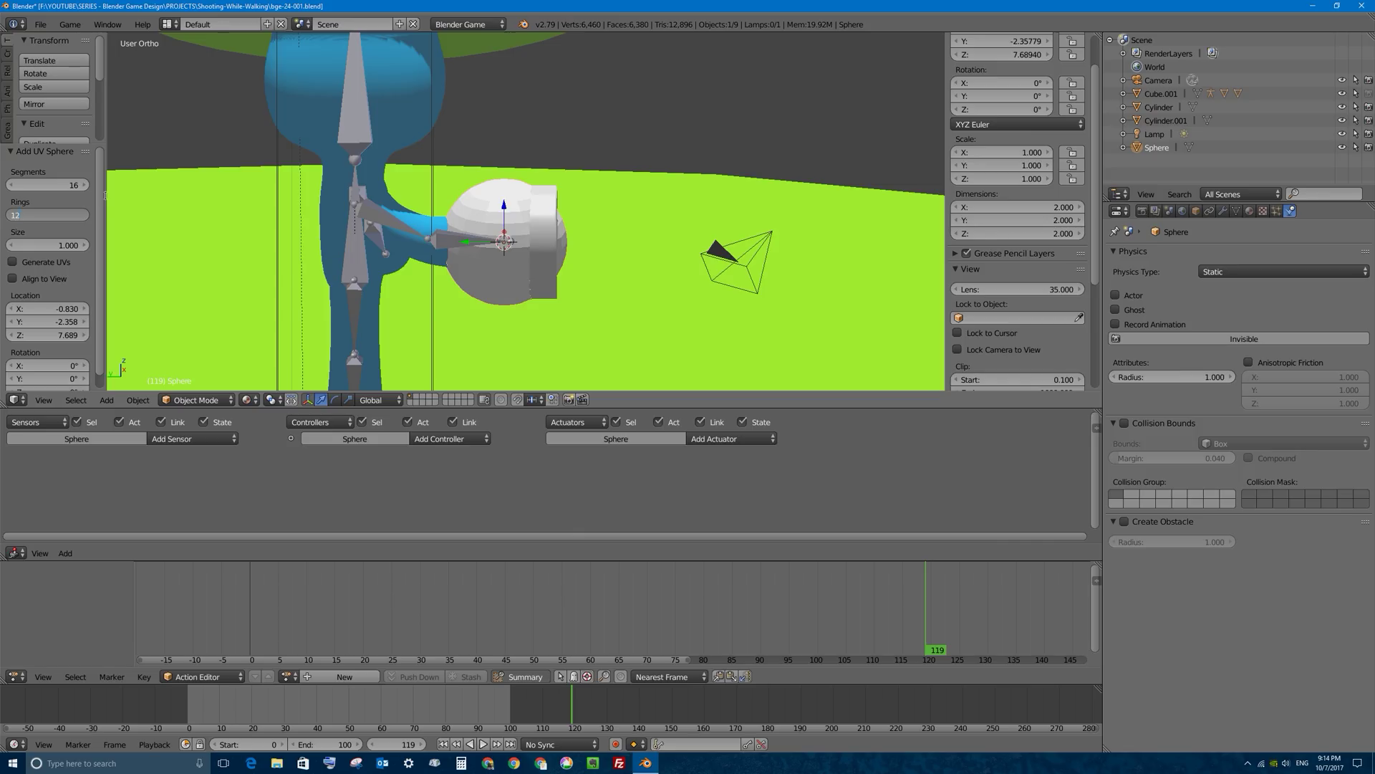
{"action": "type", "text": "12"}
{"action": "key", "text": "Return"}
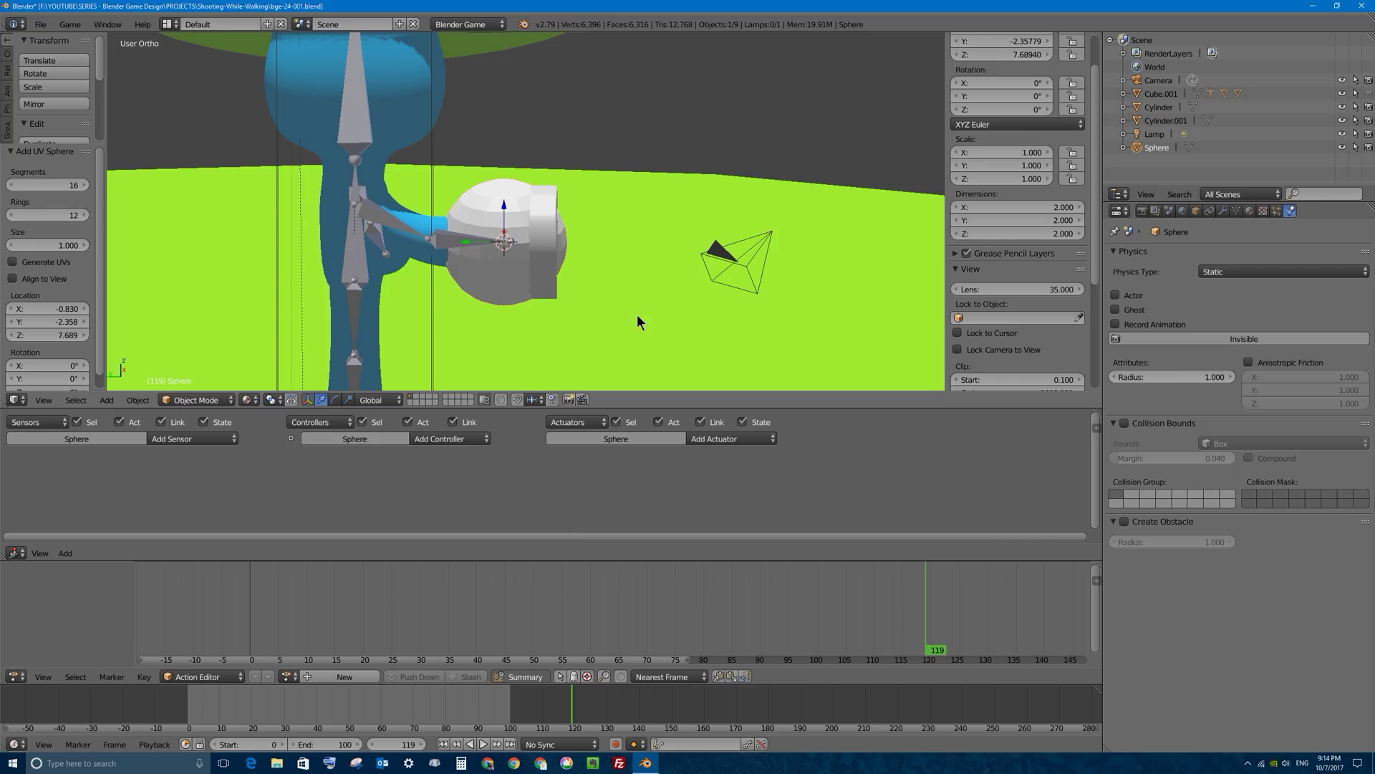
{"action": "left_click", "coordinate": [12, 215]}
{"action": "left_click", "coordinate": [13, 215]}
{"action": "left_click", "coordinate": [12, 215]}
{"action": "left_click", "coordinate": [11, 185]}
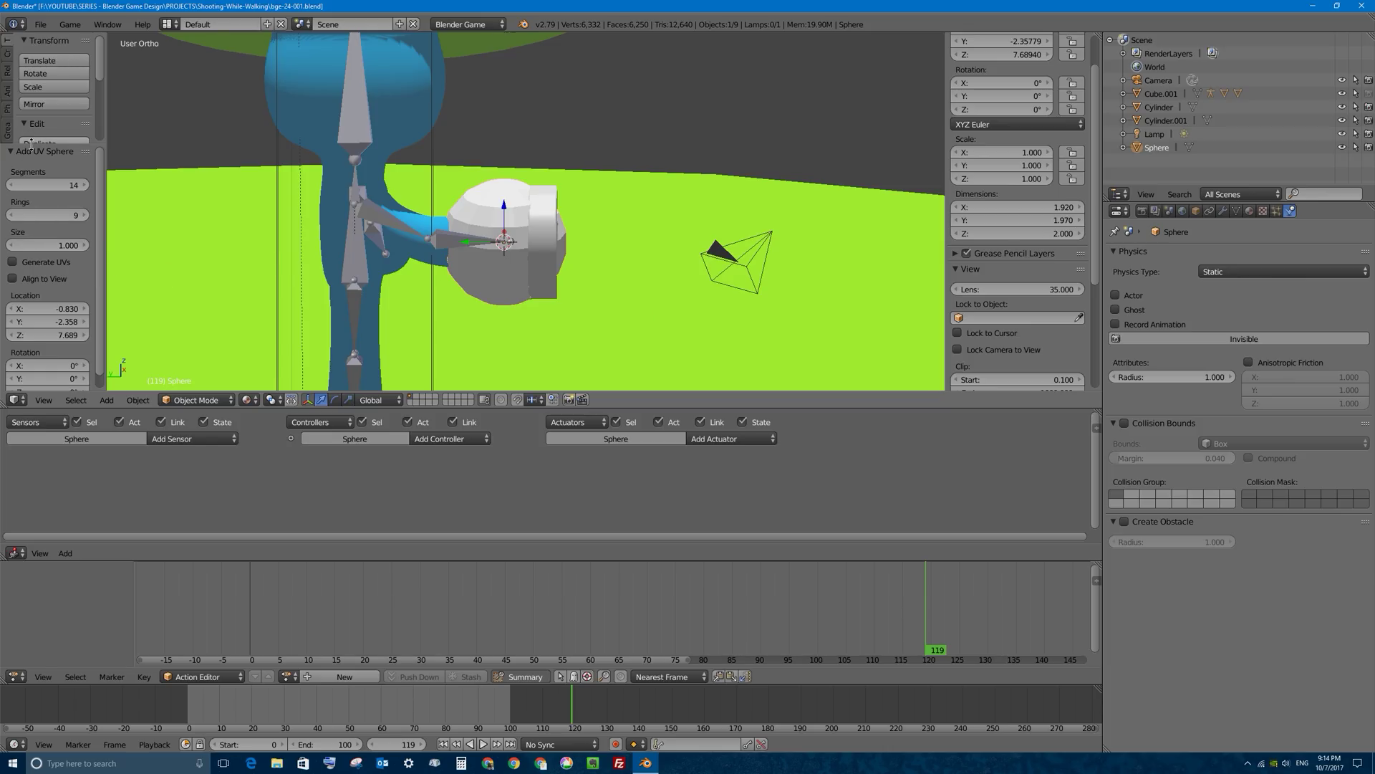
Shade the sphere smooth and move it along Y out in front of the cannon's muzzle, to about Y -4.34
{"action": "left_click_drag", "start_coordinate": [33, 144], "coordinate": [44, 343]}
{"action": "left_click", "coordinate": [37, 234]}
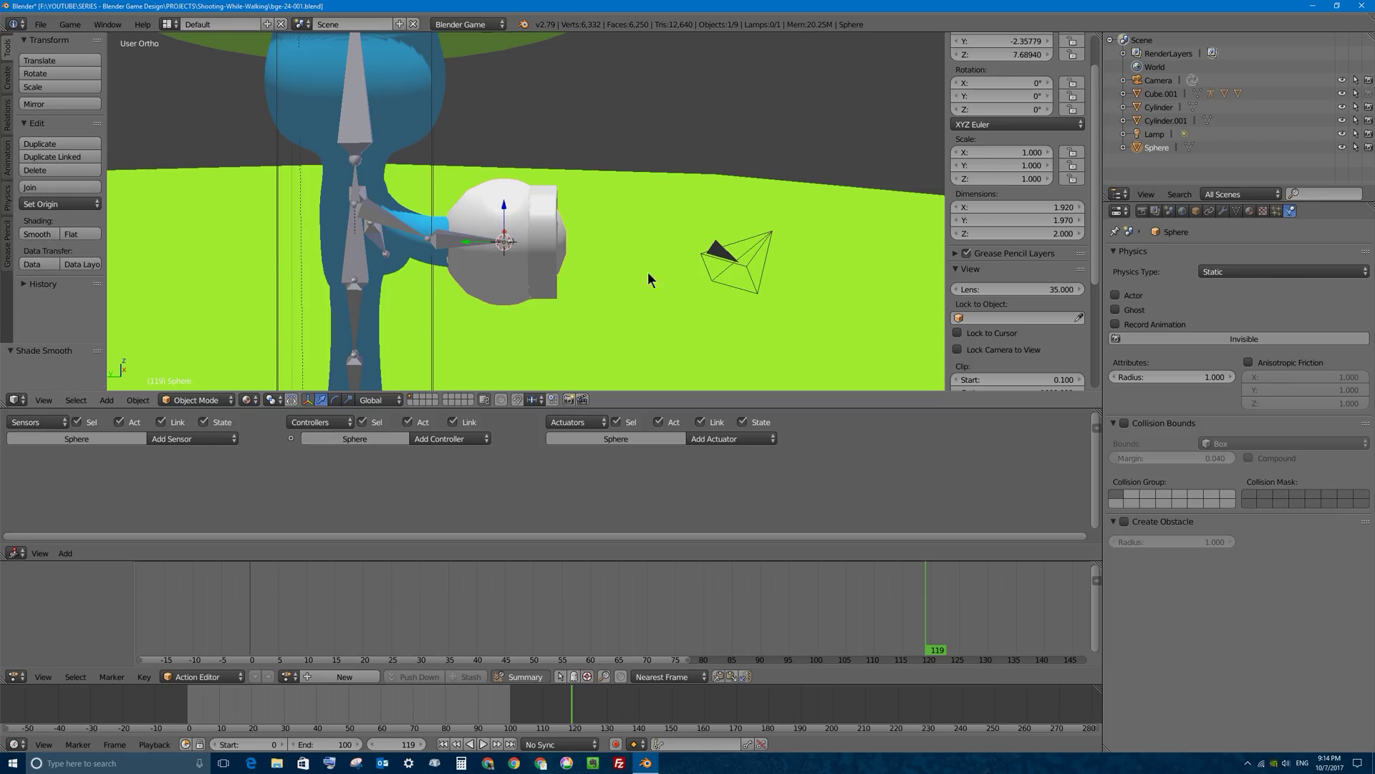
{"action": "left_click_drag", "start_coordinate": [473, 244], "coordinate": [598, 248]}
Scale the sphere uniformly down to about 0.451 so it fits the cannon's barrel opening in front view
{"action": "key", "text": "s"}
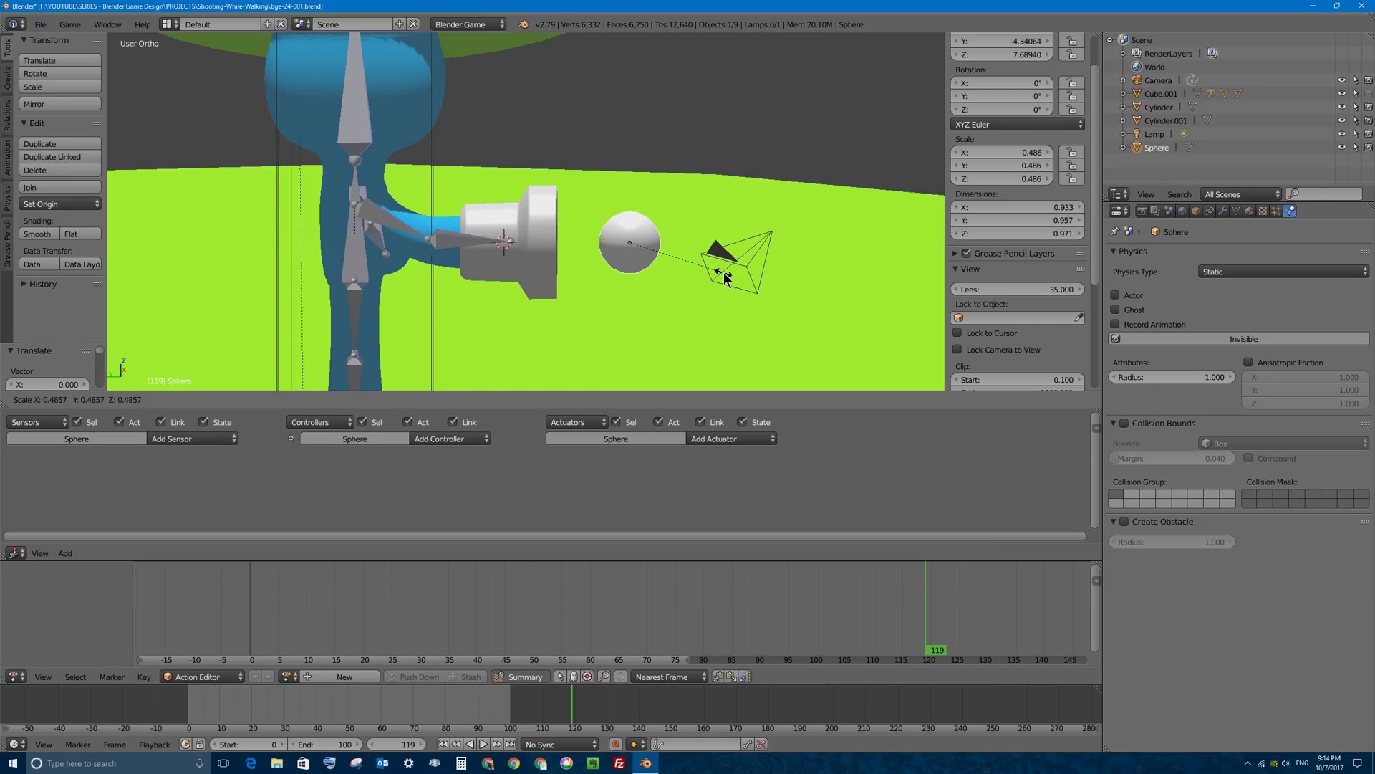
{"action": "left_click", "coordinate": [638, 271]}
{"action": "middle_click_drag", "start_coordinate": [637, 271], "coordinate": [611, 265]}
{"action": "key", "text": "KP_3"}
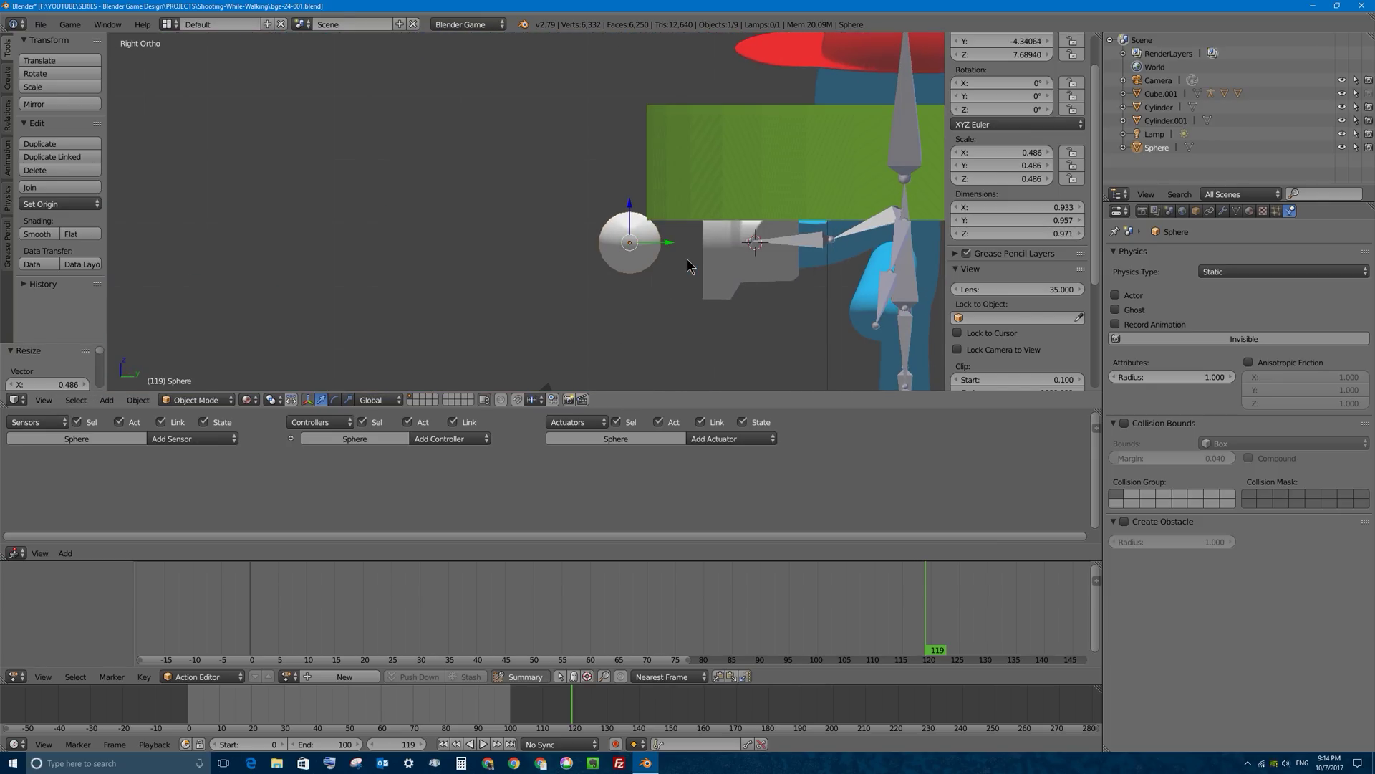
{"action": "key", "text": "KP_1"}
{"action": "key", "text": "s"}
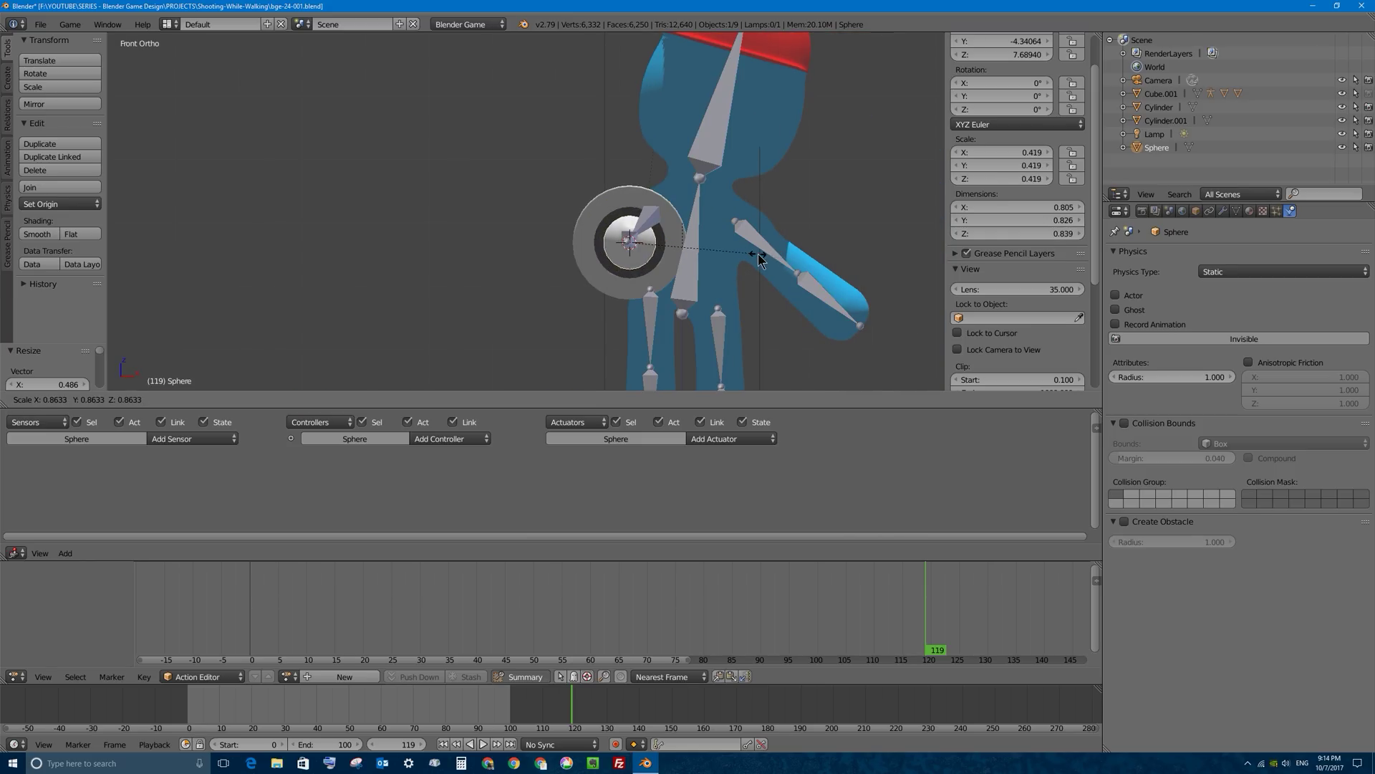
{"action": "left_click", "coordinate": [750, 265]}
{"action": "middle_click_drag", "start_coordinate": [750, 270], "coordinate": [647, 292]}
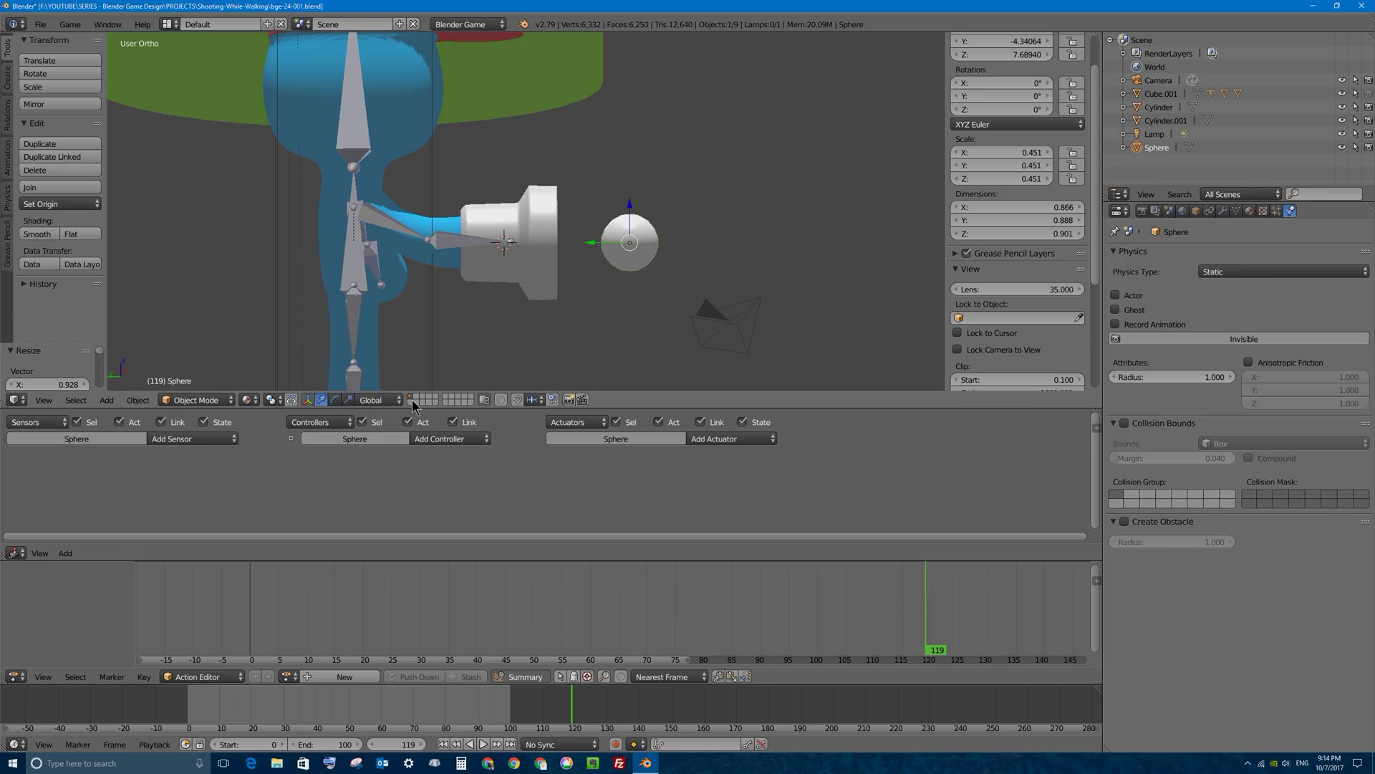
{"action": "mouse_move", "coordinate": [702, 206]}
{"action": "middle_mouse_down"}
{"action": "mouse_move", "coordinate": [649, 230]}
{"action": "mouse_move", "coordinate": [689, 215]}
{"action": "middle_mouse_up"}
Give the sphere a new material with a pinkish-purple diffuse colour and open its object settings
{"action": "left_click", "coordinate": [1249, 211]}
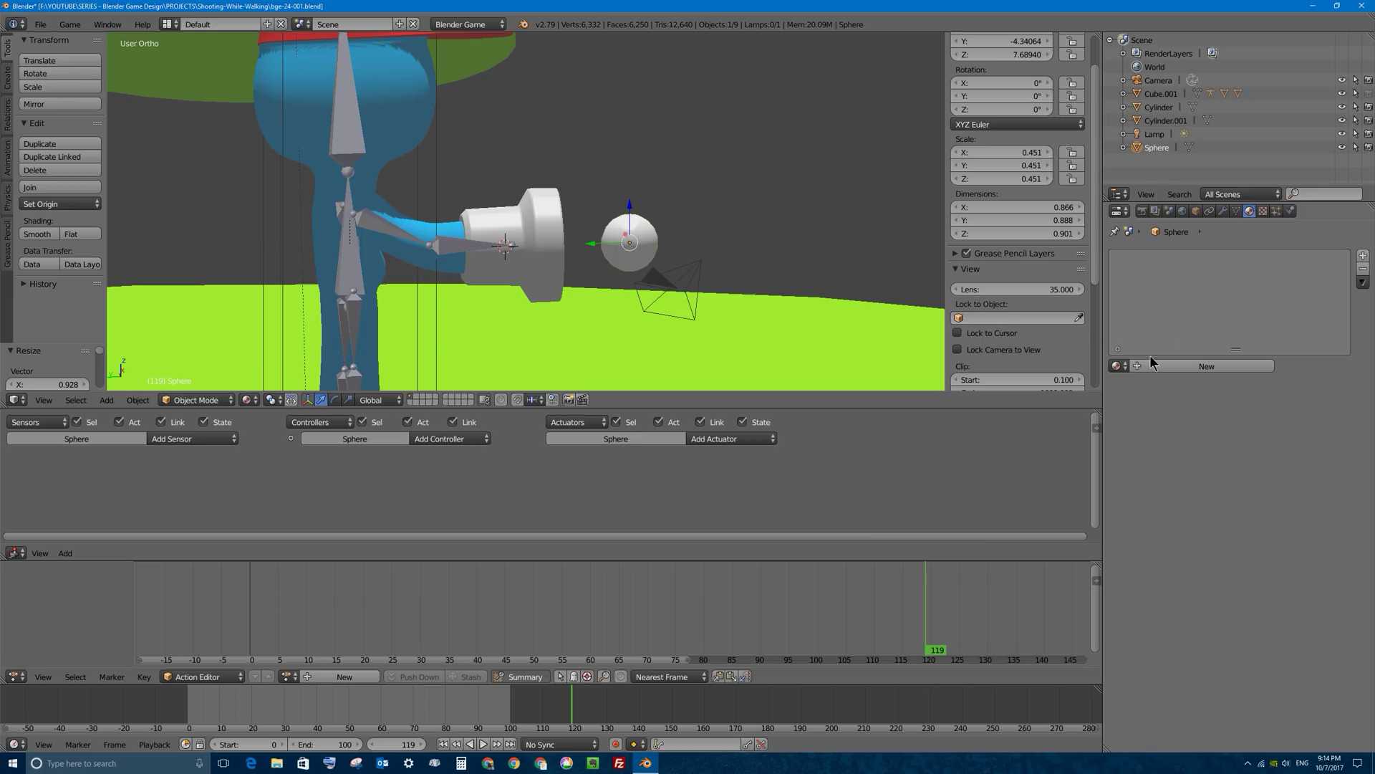
{"action": "left_click", "coordinate": [1204, 365]}
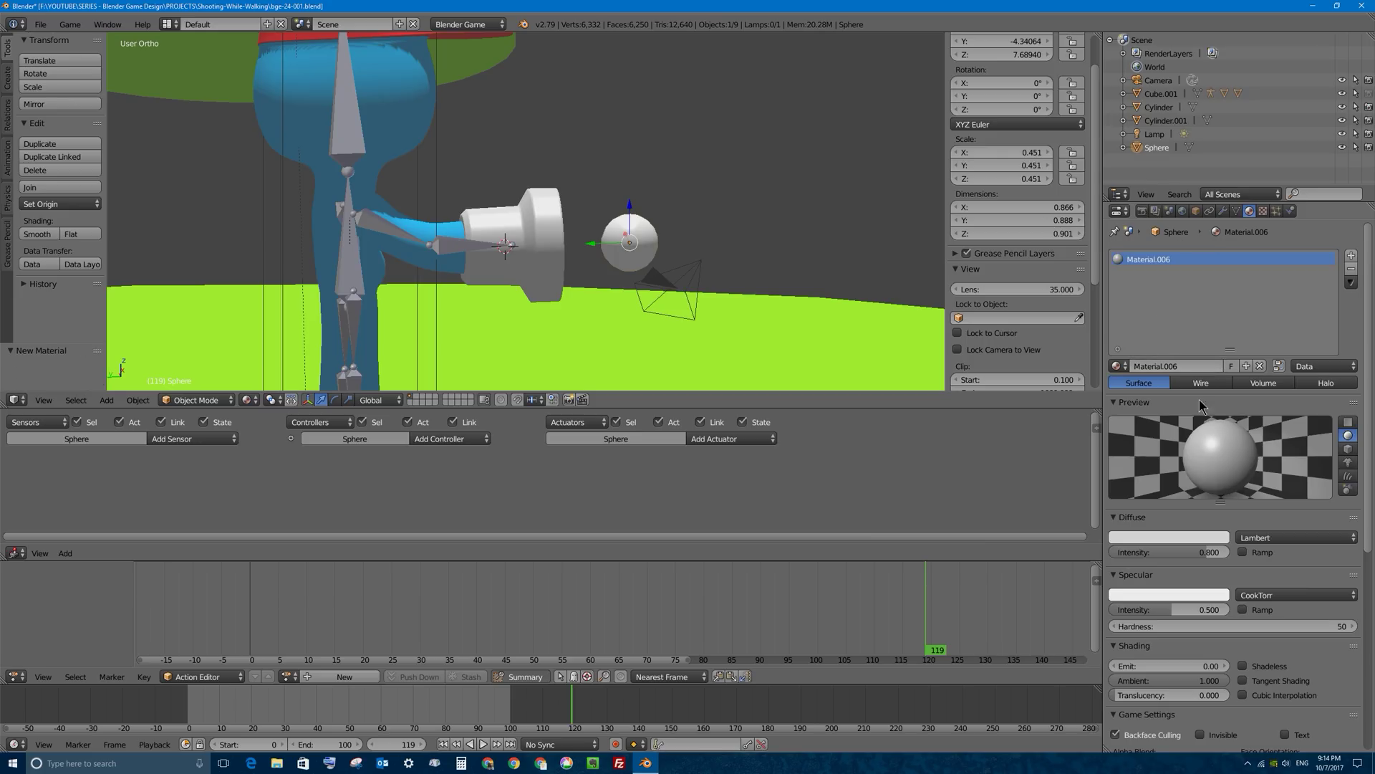
{"action": "left_click", "coordinate": [1179, 537]}
{"action": "mouse_move", "coordinate": [1192, 425]}
{"action": "left_mouse_down"}
{"action": "mouse_move", "coordinate": [1181, 414]}
{"action": "mouse_move", "coordinate": [1199, 421]}
{"action": "left_mouse_up"}
{"action": "left_click", "coordinate": [1196, 210]}
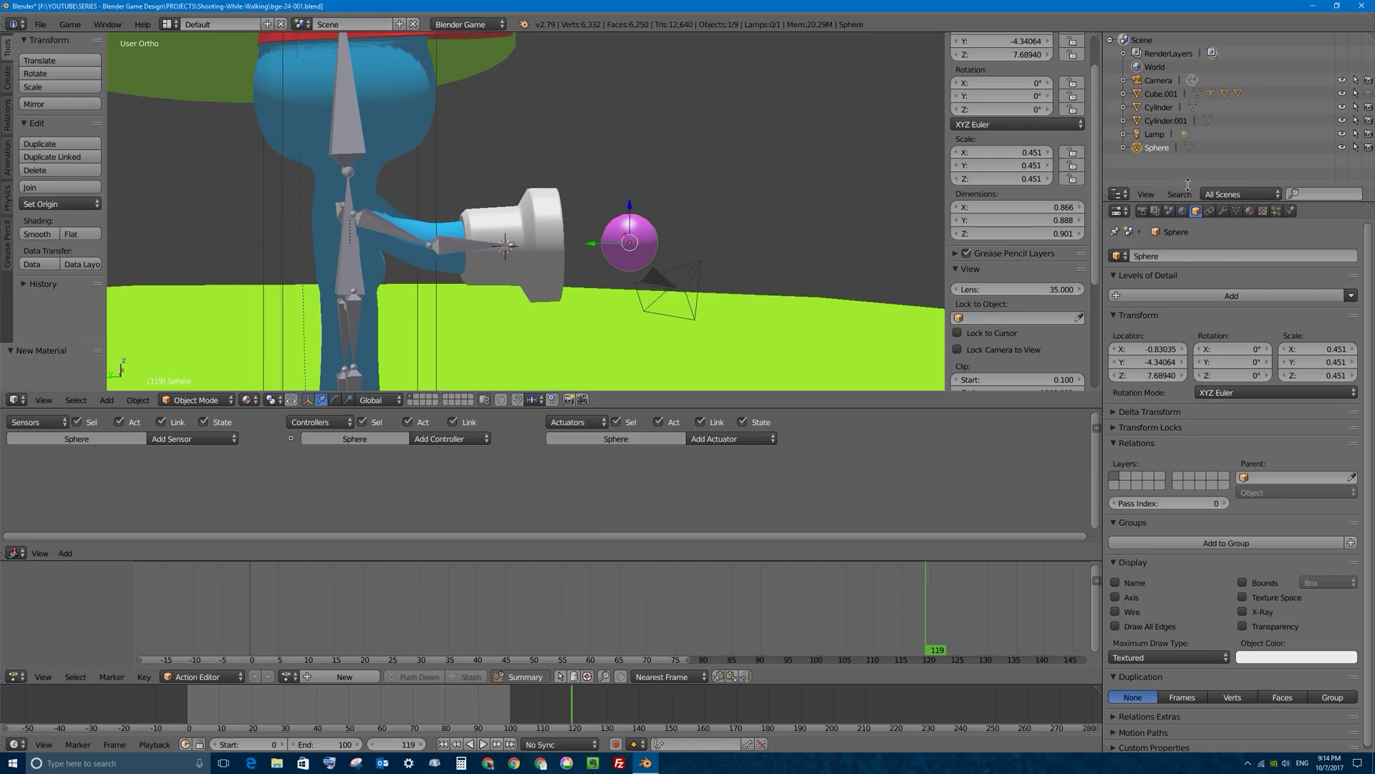
Rename the sphere object as pinky
{"action": "left_click", "coordinate": [1182, 254]}
{"action": "type", "text": "p"}
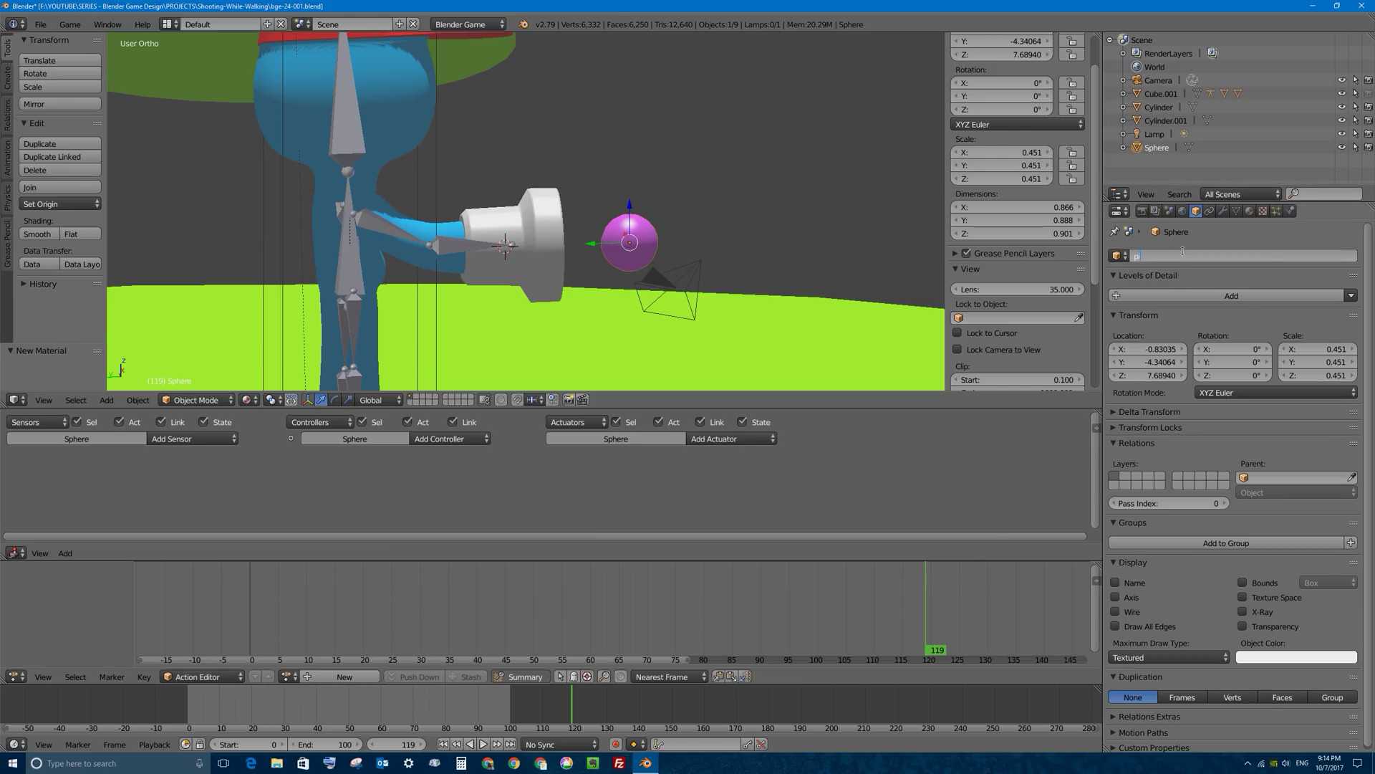
{"action": "type", "text": "inky"}
{"action": "key", "text": "Return"}
Shift the arm cannon's entire mesh back along Y in Edit Mode to a local median Z of about -1.32, leaving its origin ahead of the muzzle
{"action": "middle_click_drag", "start_coordinate": [565, 174], "coordinate": [516, 238]}
{"action": "right_click", "coordinate": [567, 194]}
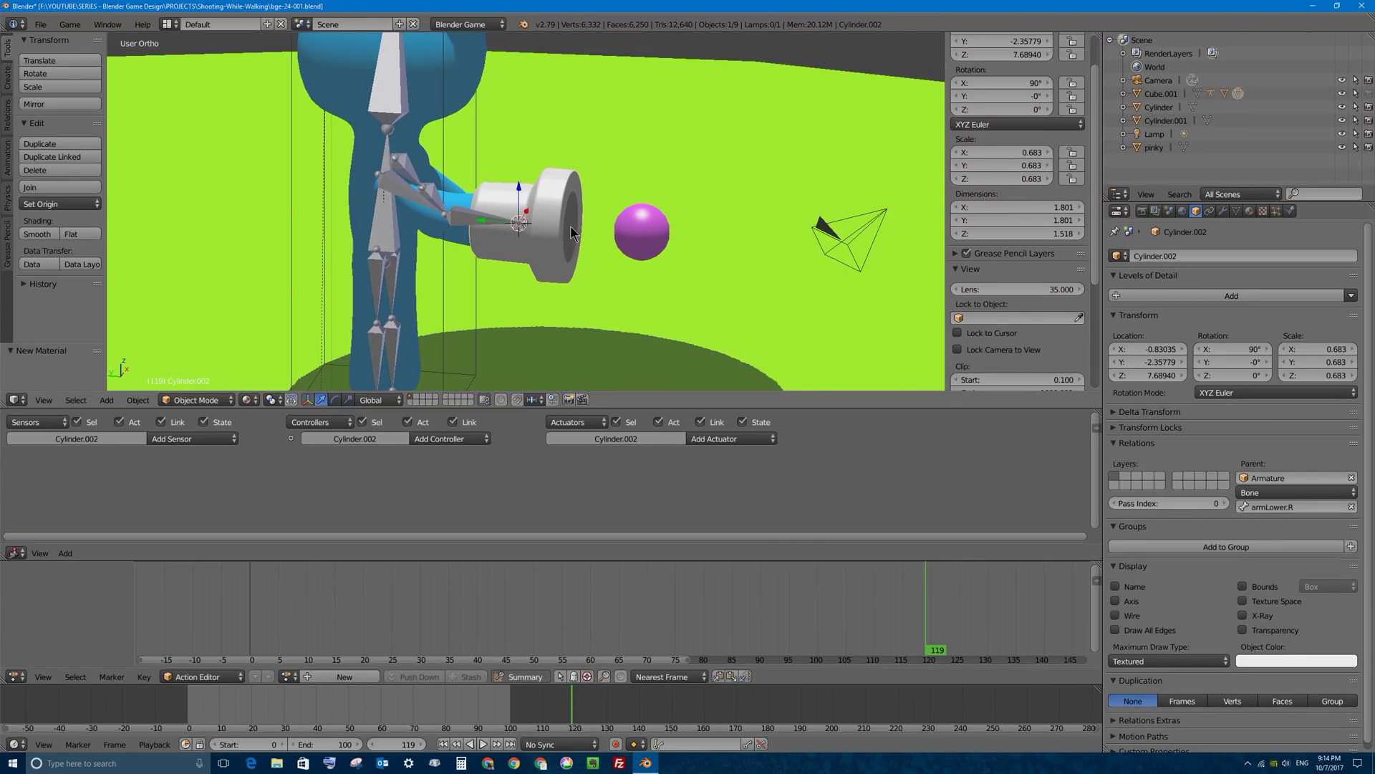
{"action": "middle_click_drag", "start_coordinate": [556, 236], "coordinate": [622, 225]}
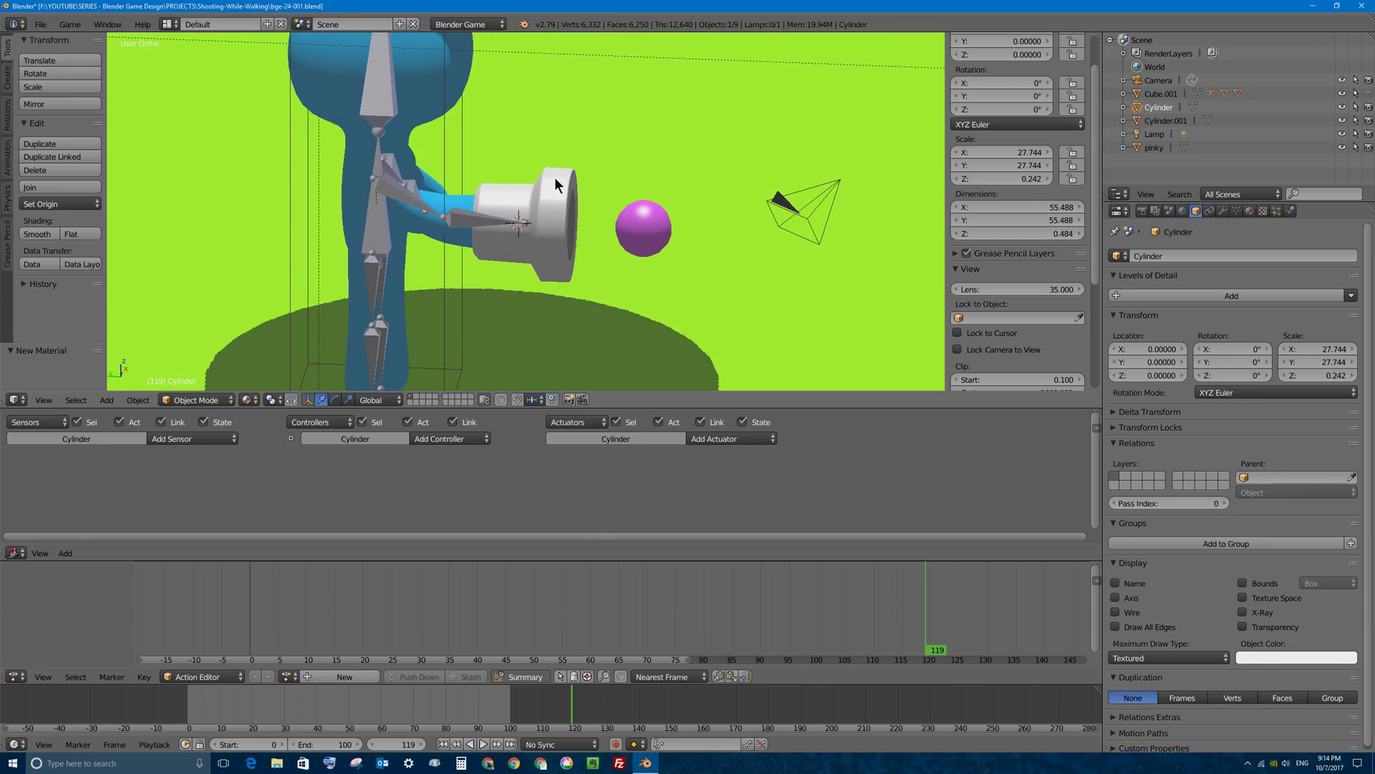
{"action": "key", "text": "Tab"}
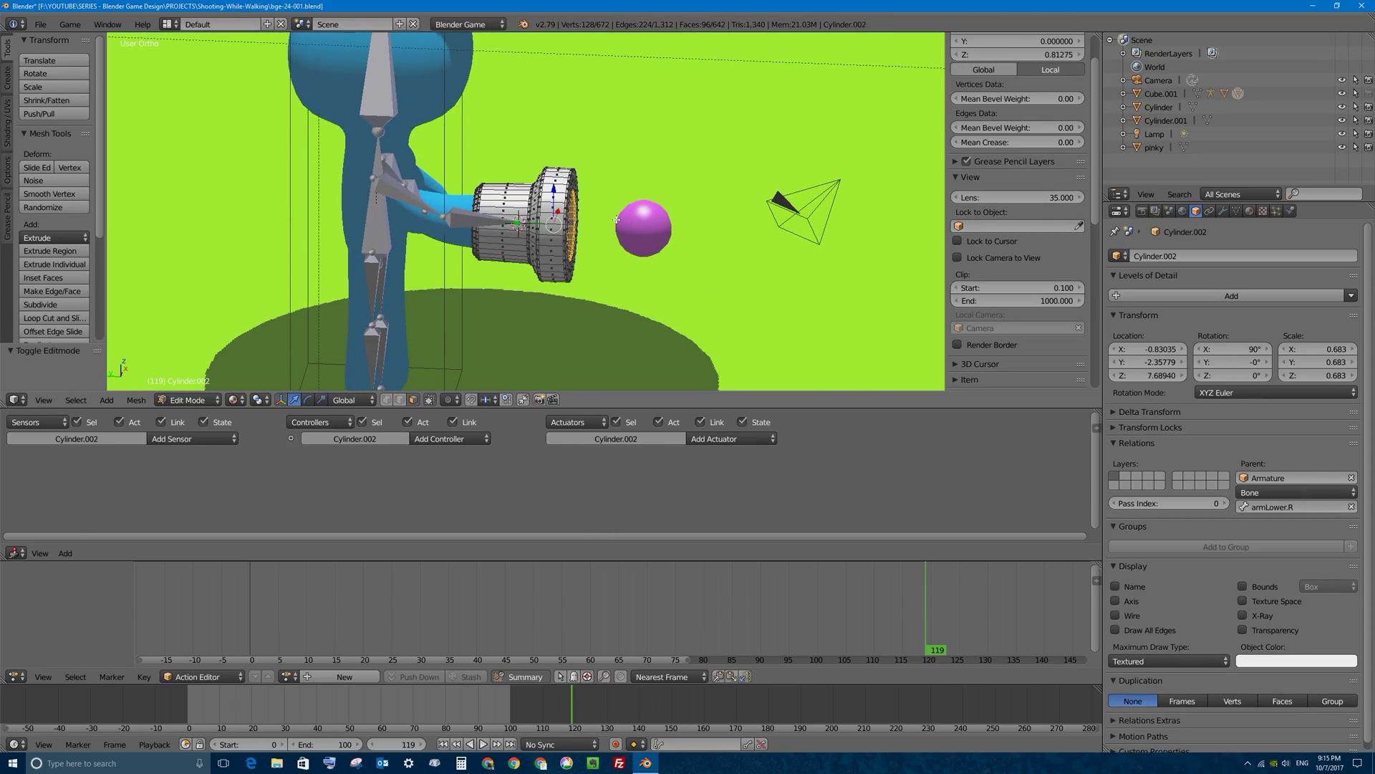
{"action": "key", "text": "a"}
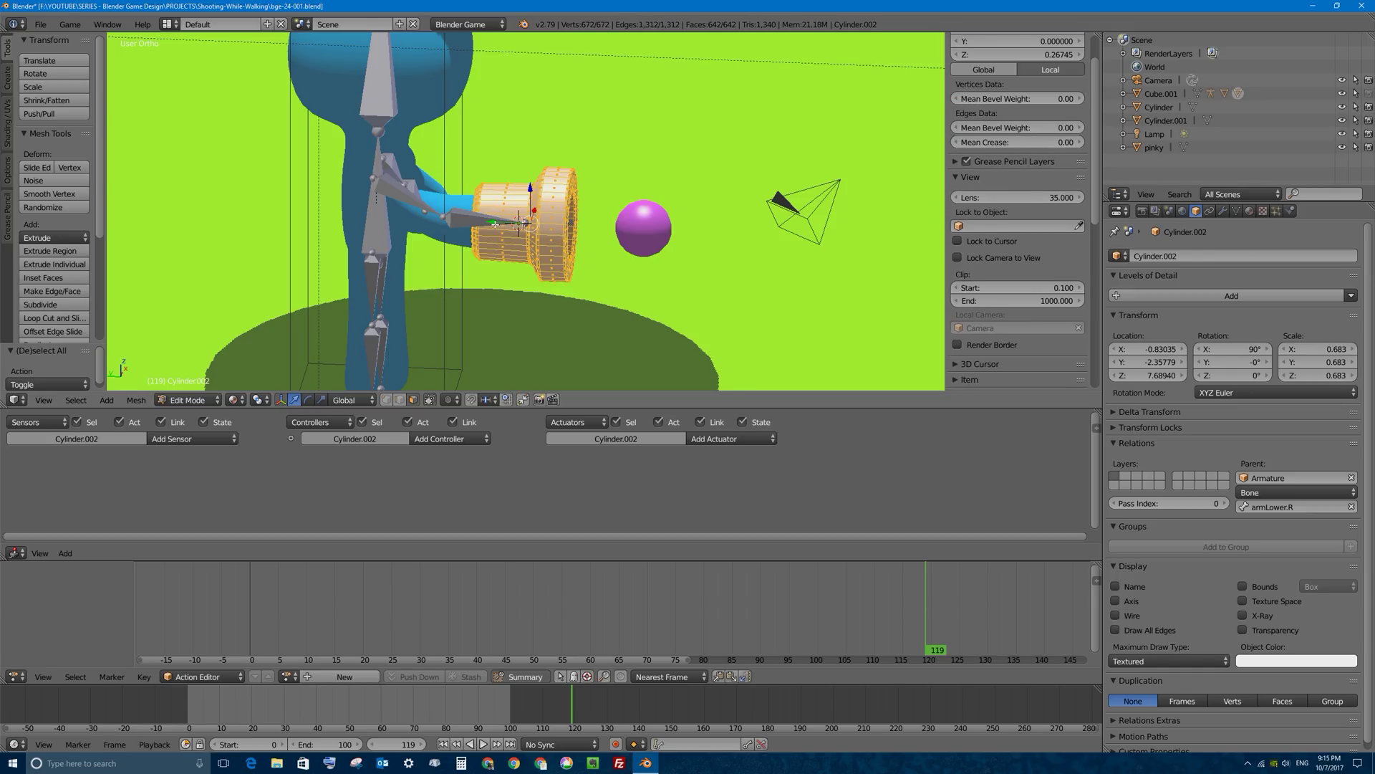
{"action": "key", "text": "g"}
{"action": "key", "text": "y"}
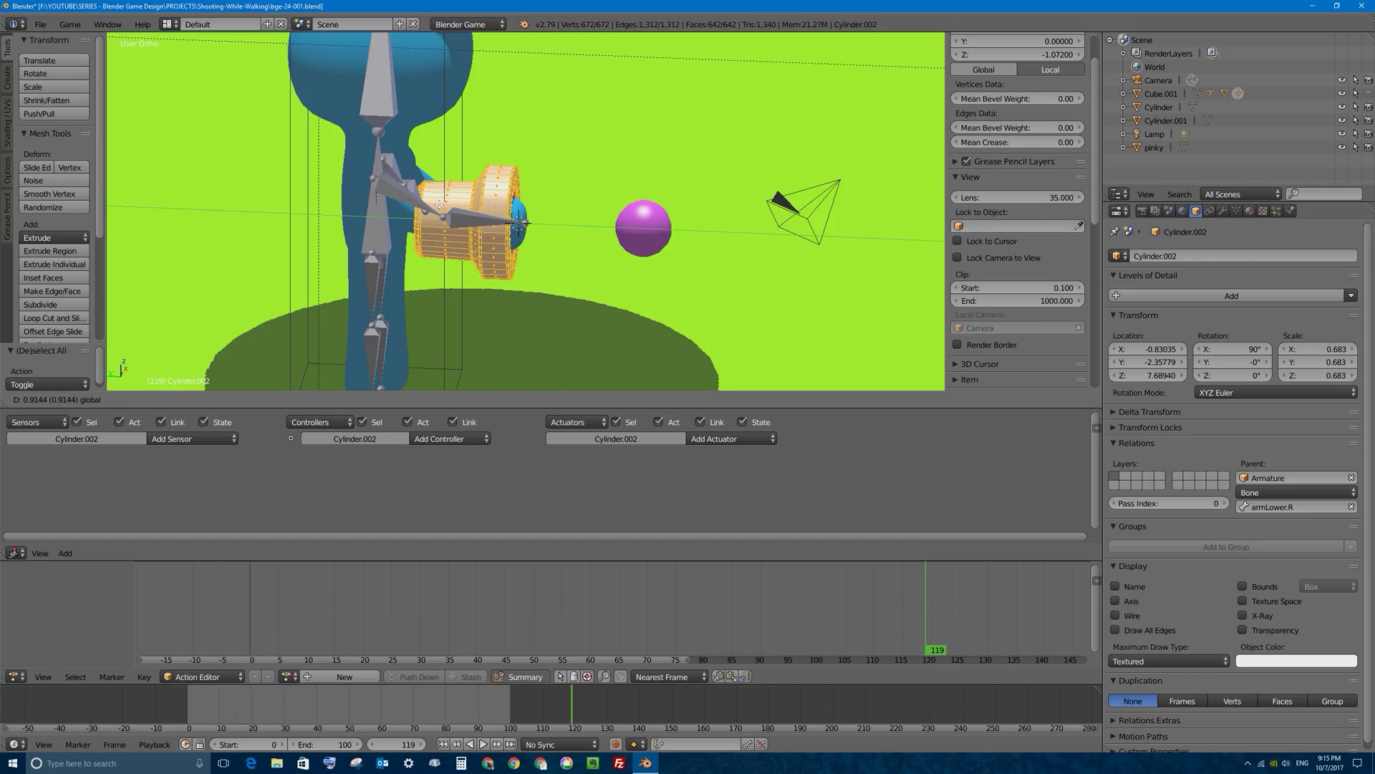
{"action": "left_click", "coordinate": [427, 204]}
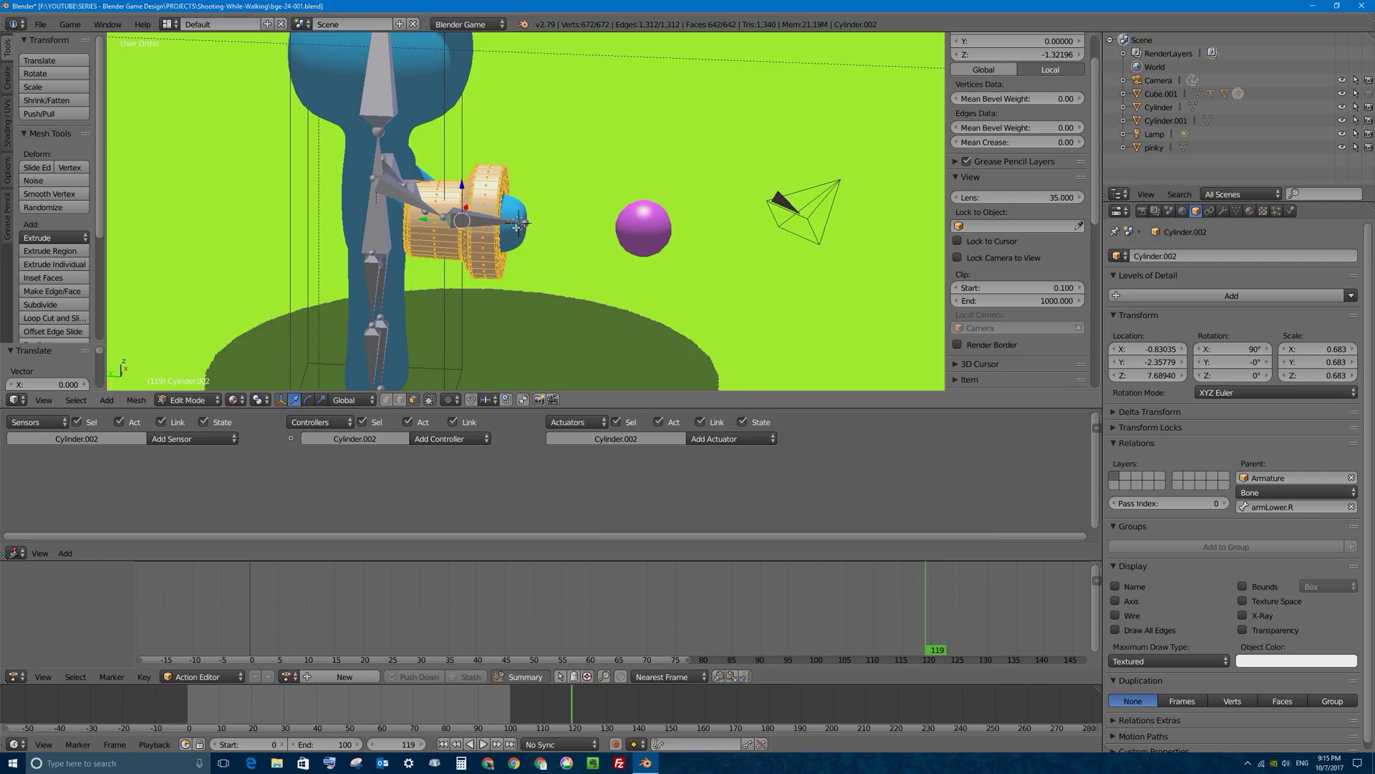
Move the cannon object forward along Y to about -3.45 in Object Mode so it covers the forearm's end again
{"action": "key", "text": "Tab"}
{"action": "key", "text": "g"}
{"action": "key", "text": "y"}
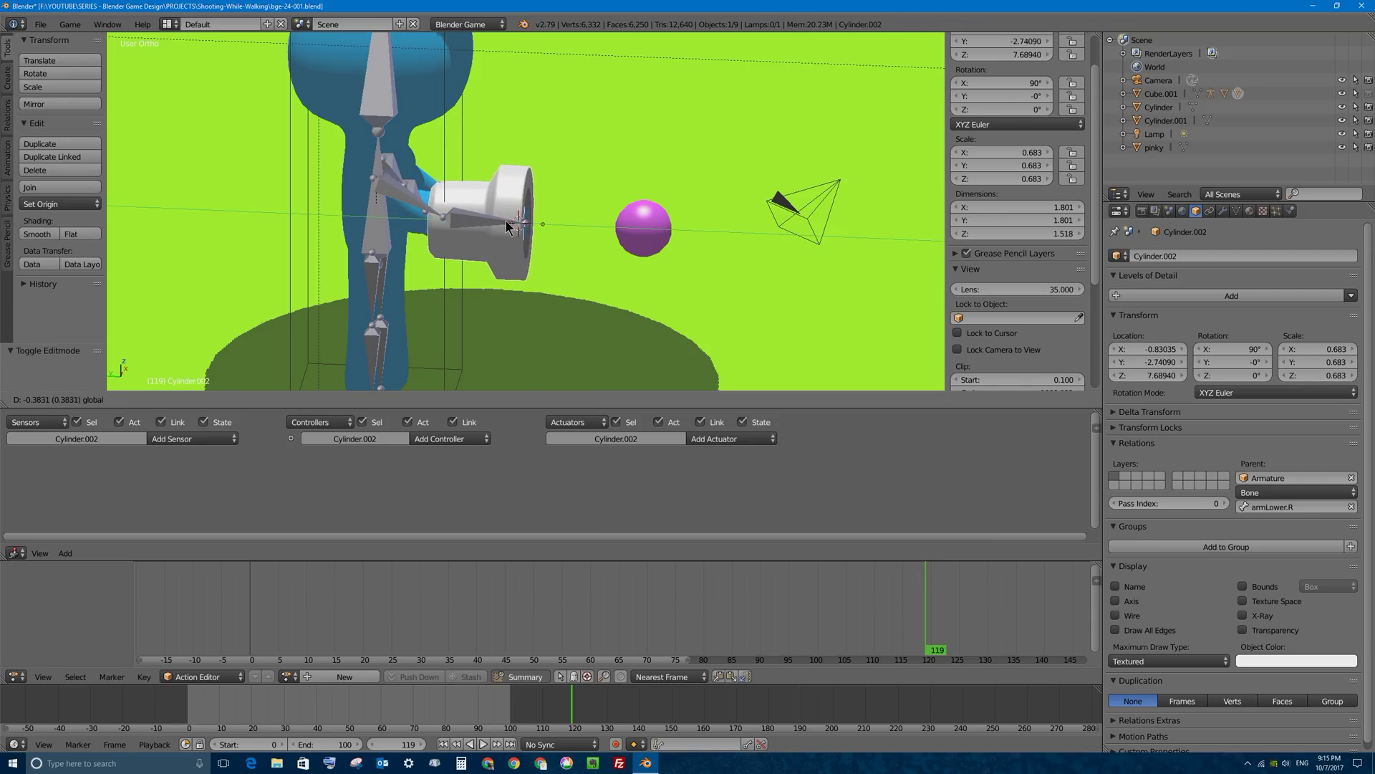
{"action": "left_click", "coordinate": [551, 226]}
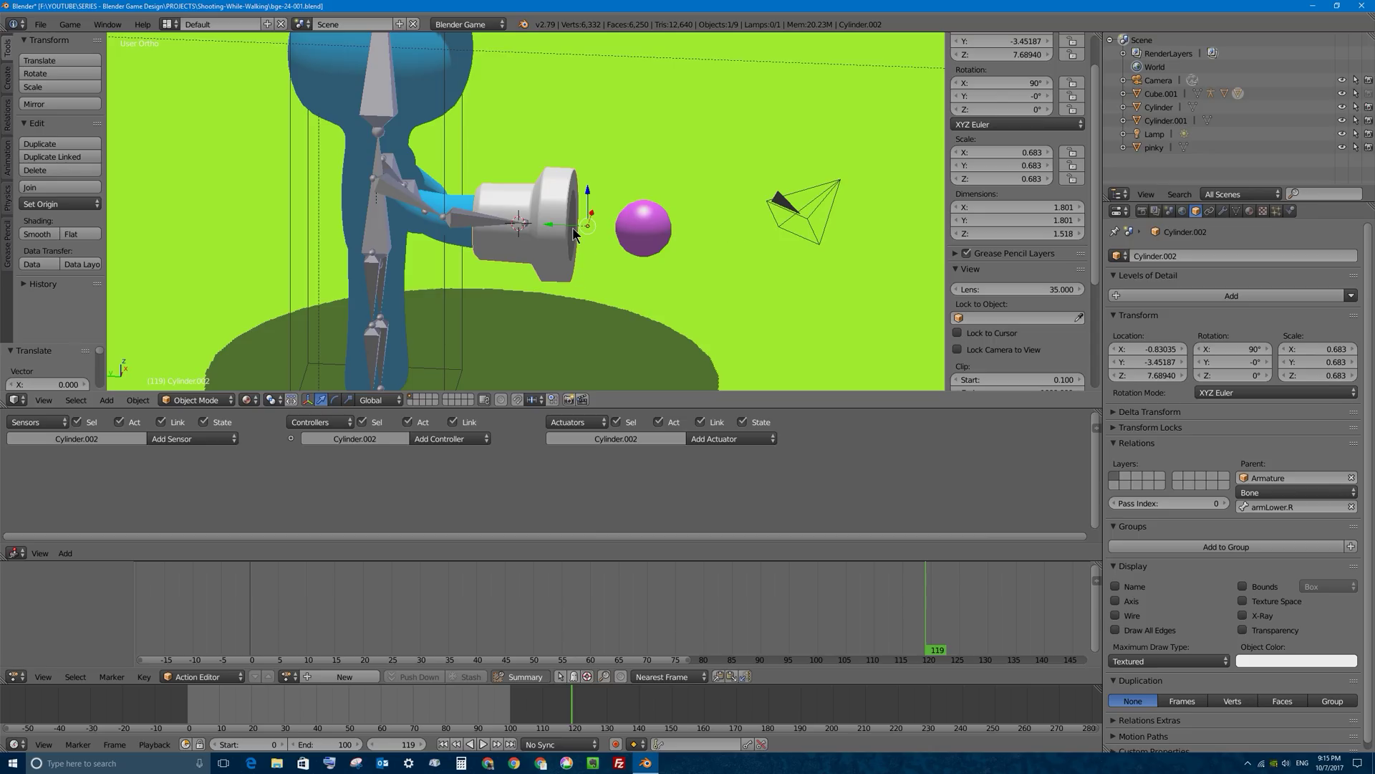
{"action": "mouse_move", "coordinate": [592, 232]}
{"action": "middle_mouse_down"}
{"action": "mouse_move", "coordinate": [593, 220]}
{"action": "mouse_move", "coordinate": [569, 217]}
{"action": "mouse_move", "coordinate": [602, 226]}
{"action": "mouse_move", "coordinate": [587, 224]}
{"action": "middle_mouse_up"}
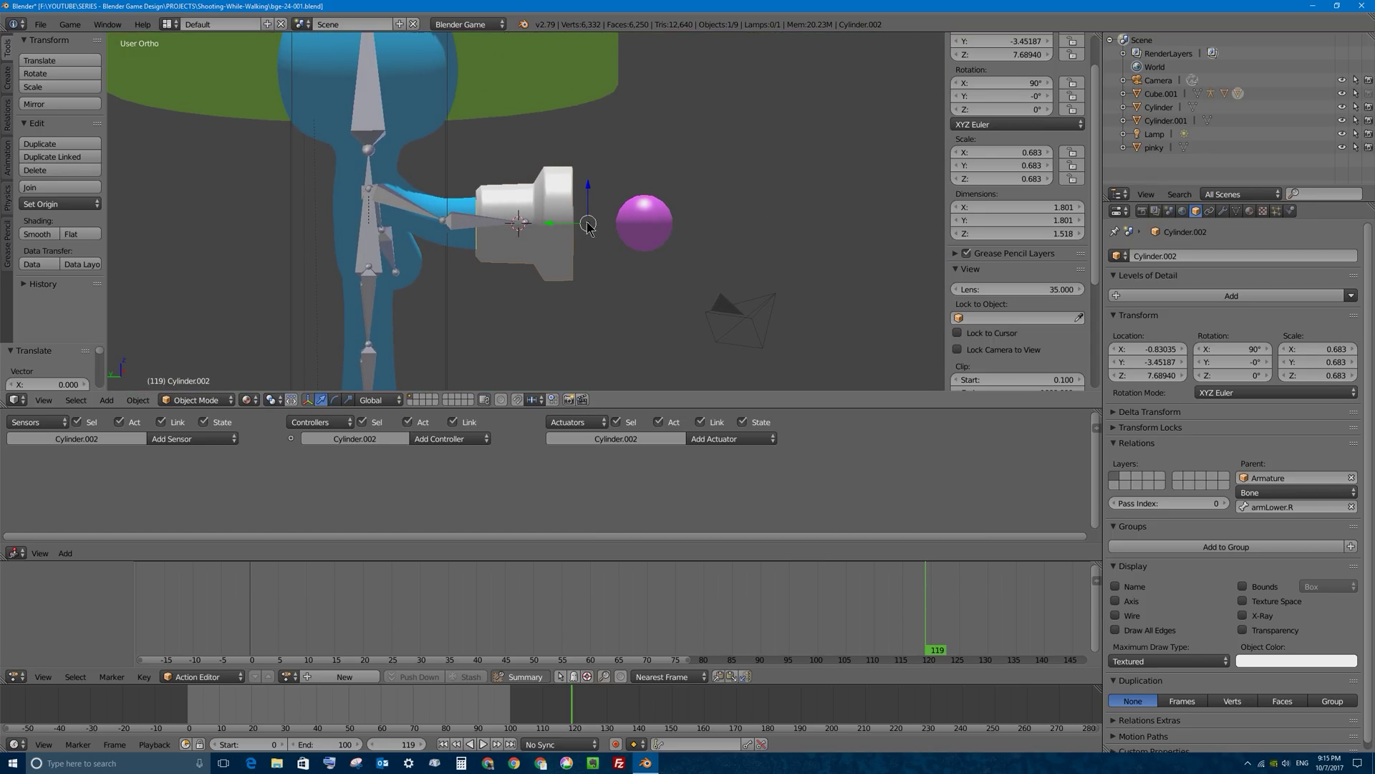
Set the physics type of the pinky sphere to Rigid Body
{"action": "right_click", "coordinate": [654, 213]}
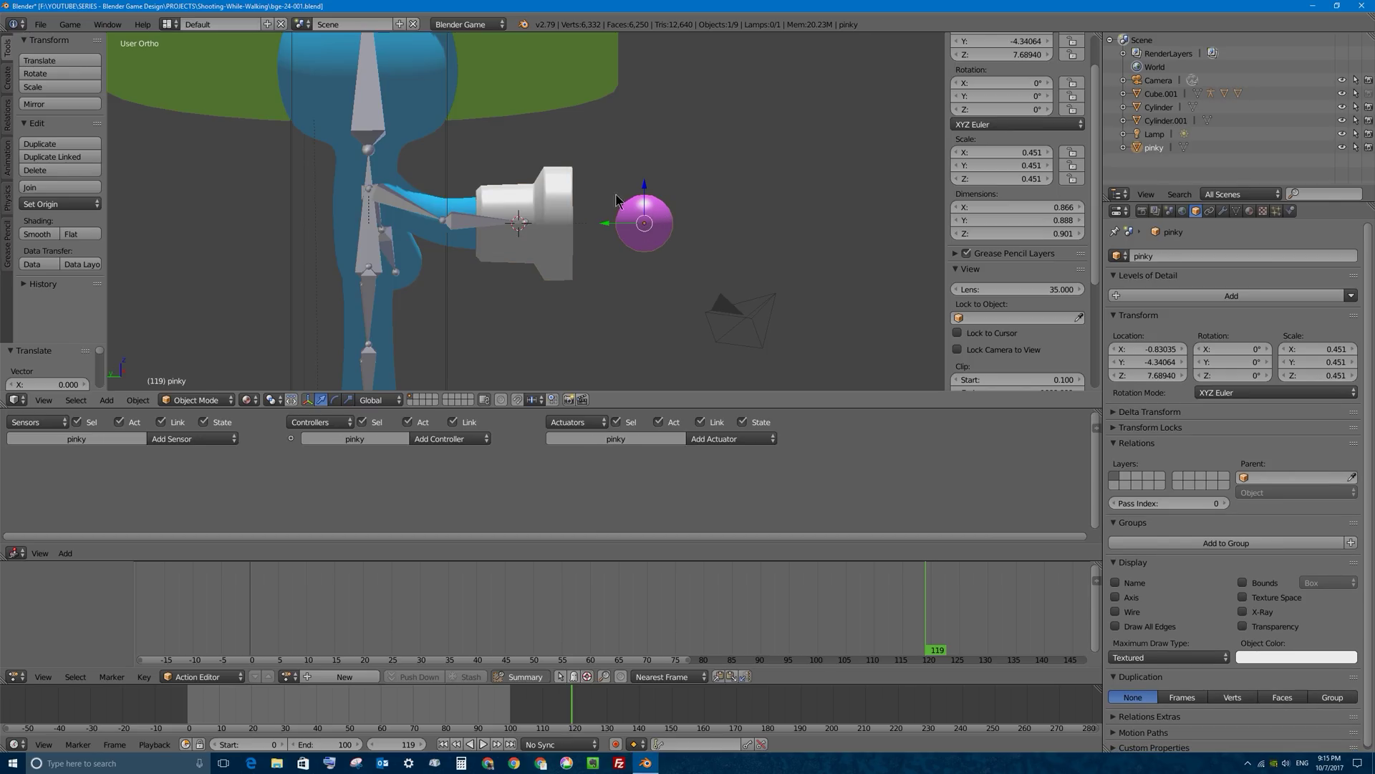
{"action": "middle_click_drag", "start_coordinate": [609, 215], "coordinate": [588, 219]}
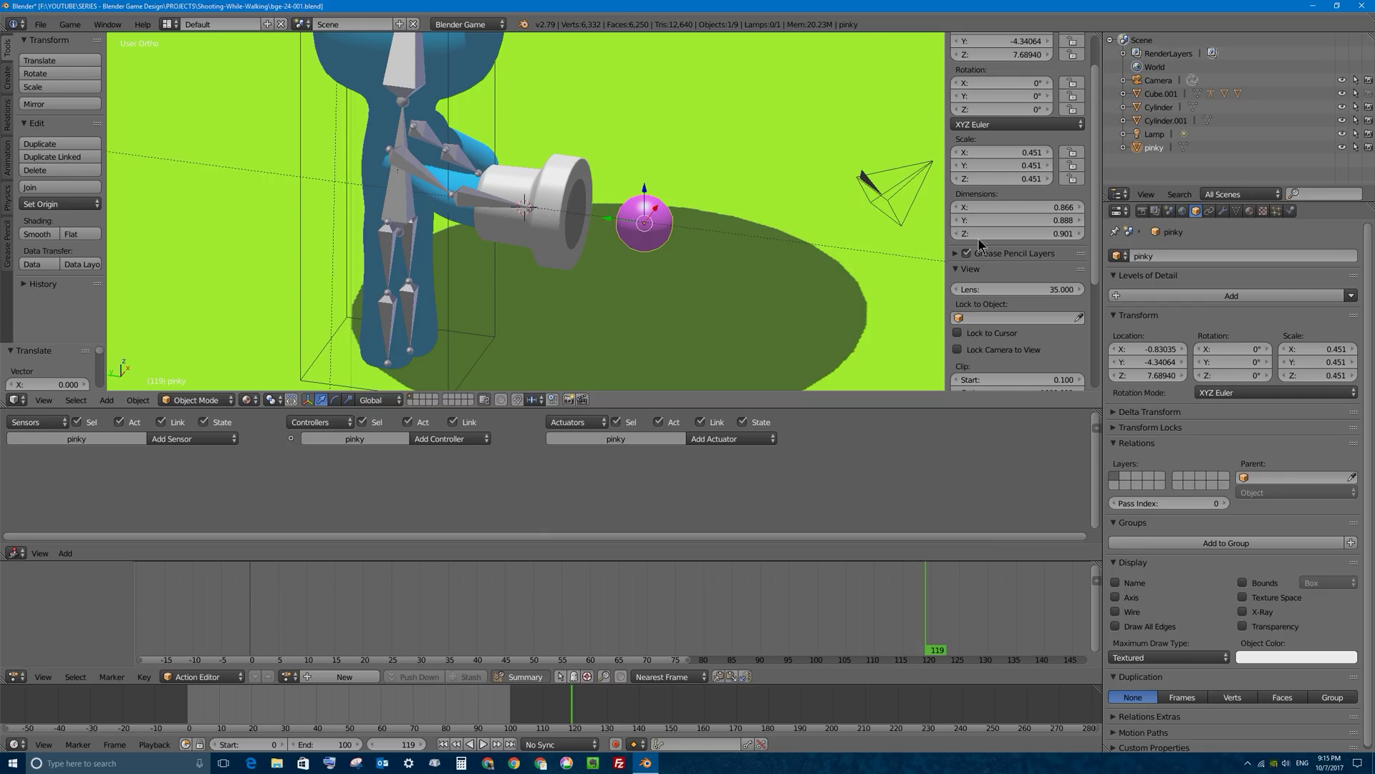
{"action": "left_click", "coordinate": [1291, 211]}
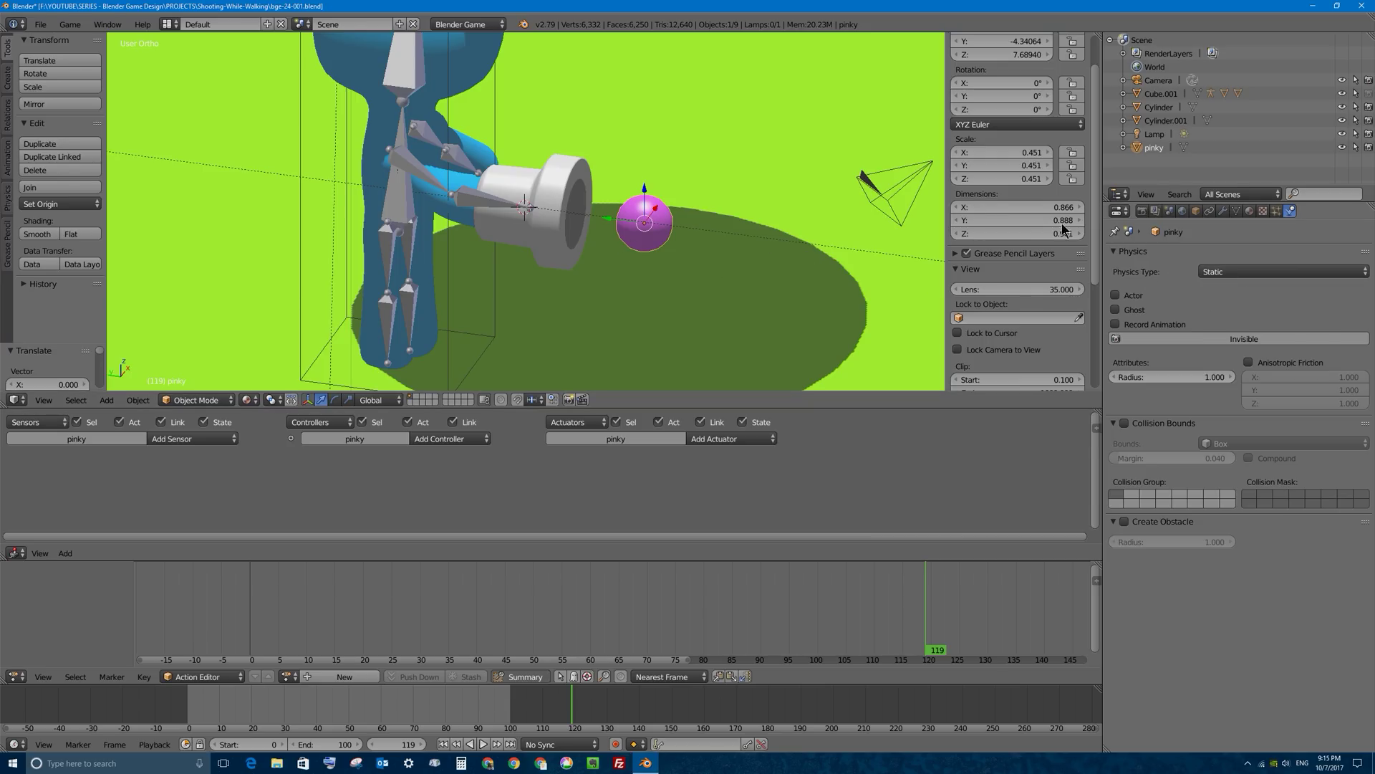
{"action": "left_click", "coordinate": [1252, 274]}
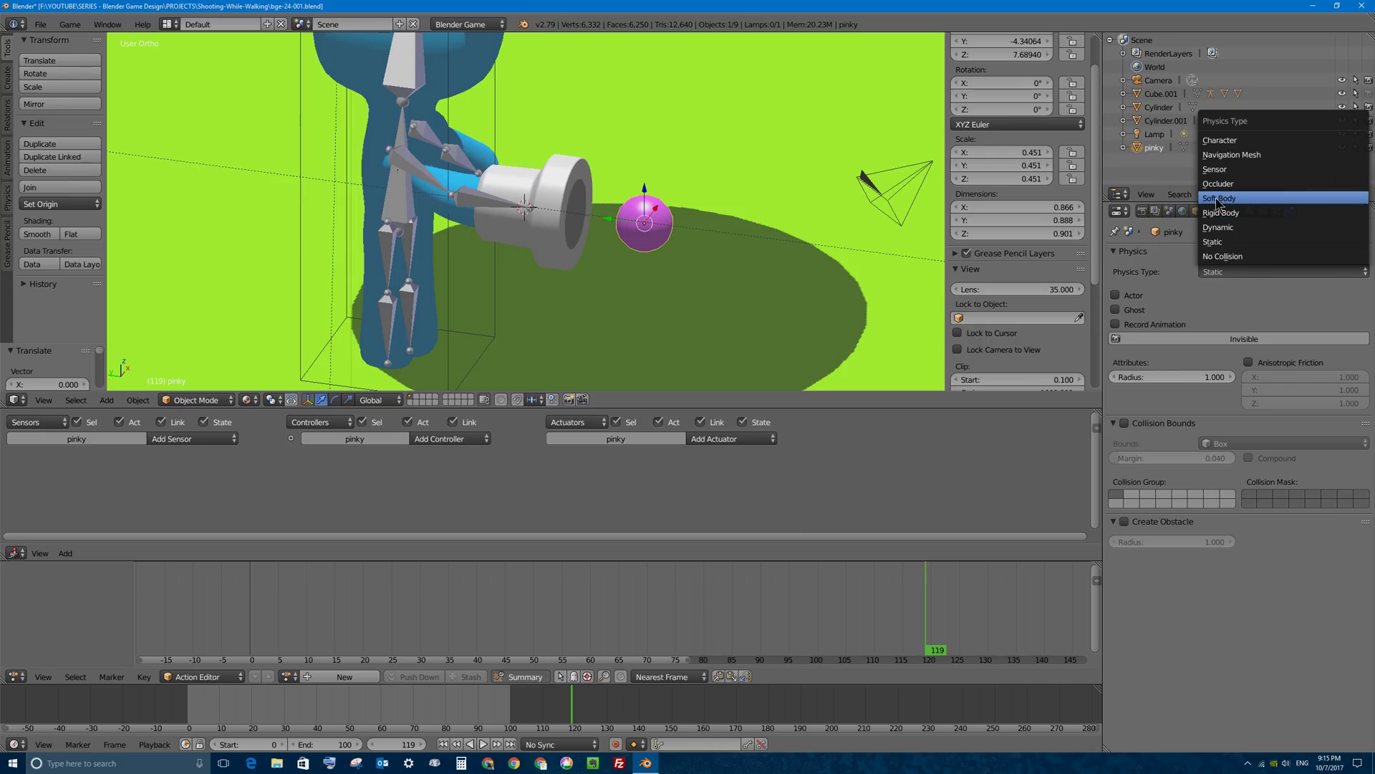
{"action": "left_click", "coordinate": [1245, 213]}
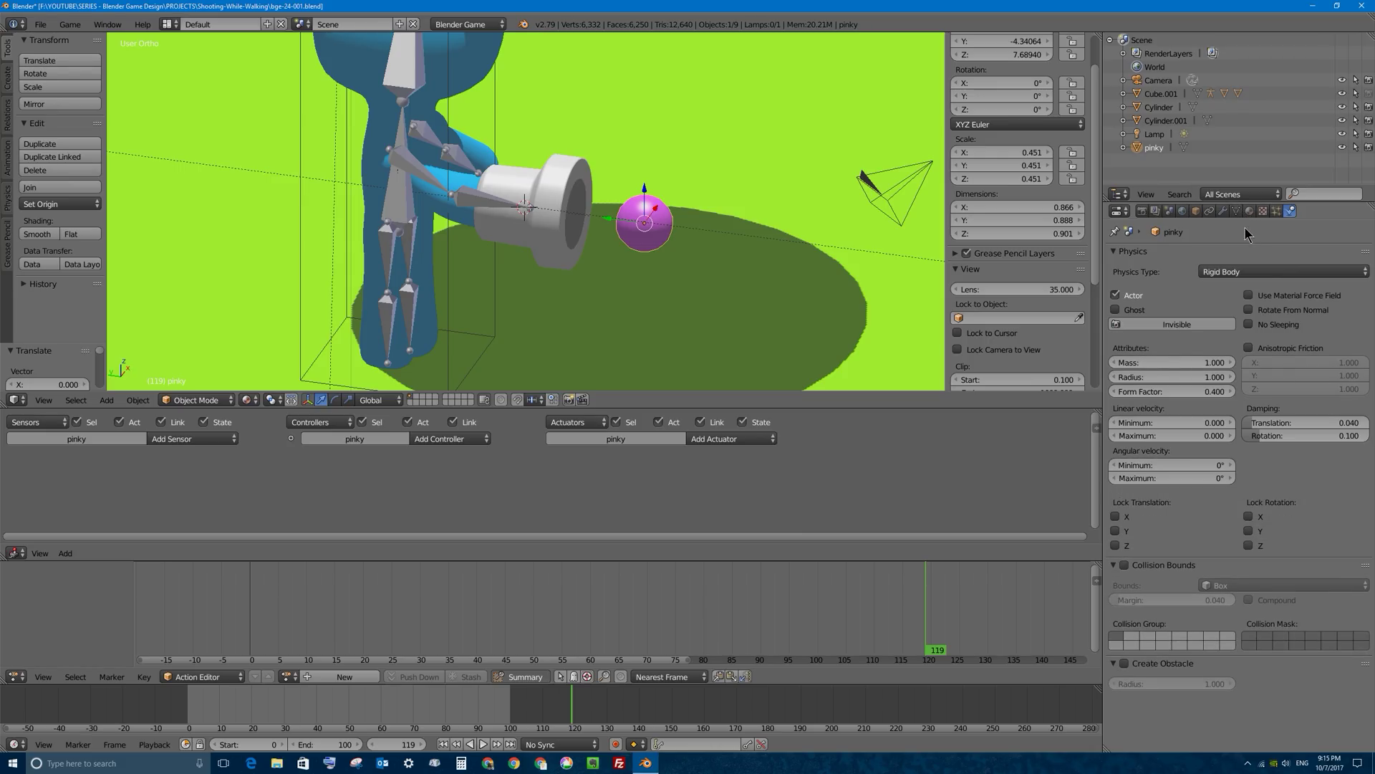
Enable collision bounds on the sphere, trying Convex Hull before choosing the Sphere shape
{"action": "left_click", "coordinate": [1125, 565]}
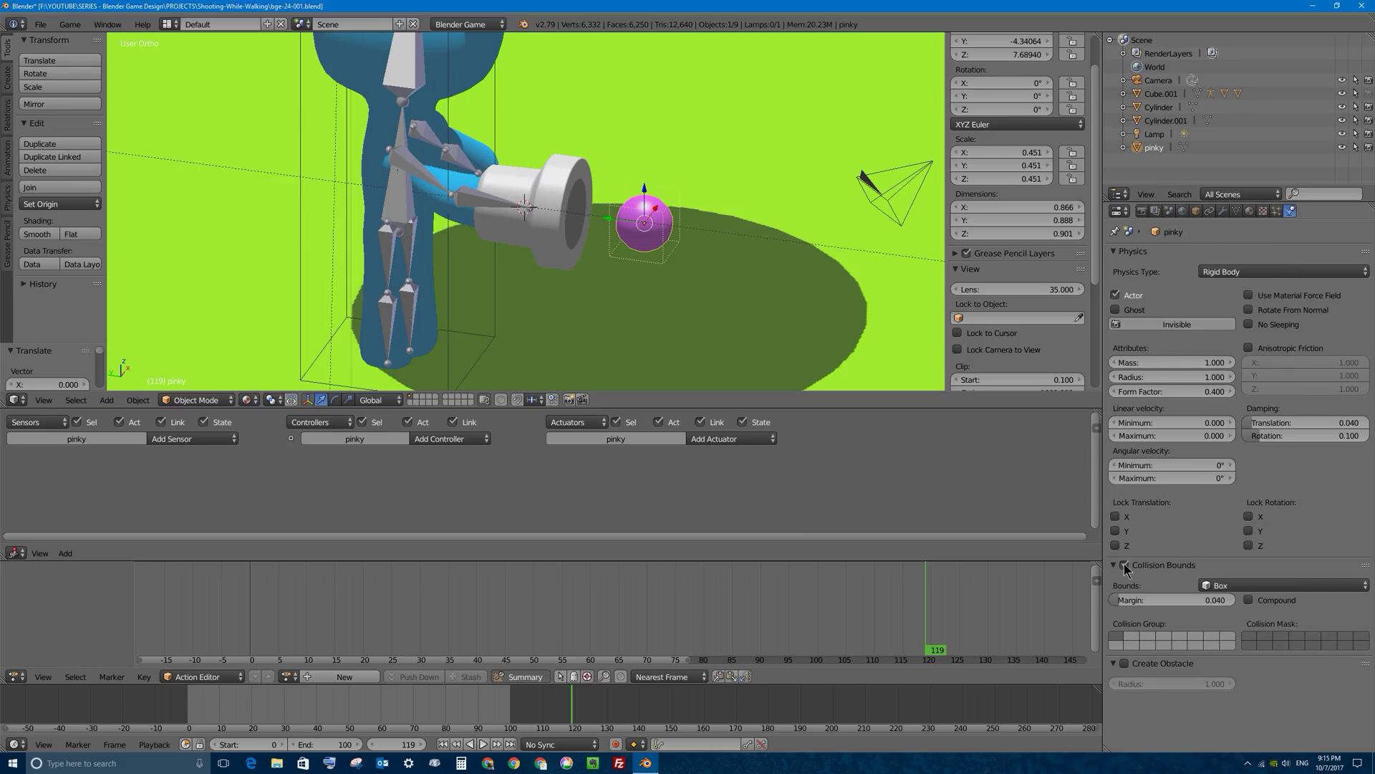
{"action": "left_click", "coordinate": [1257, 586]}
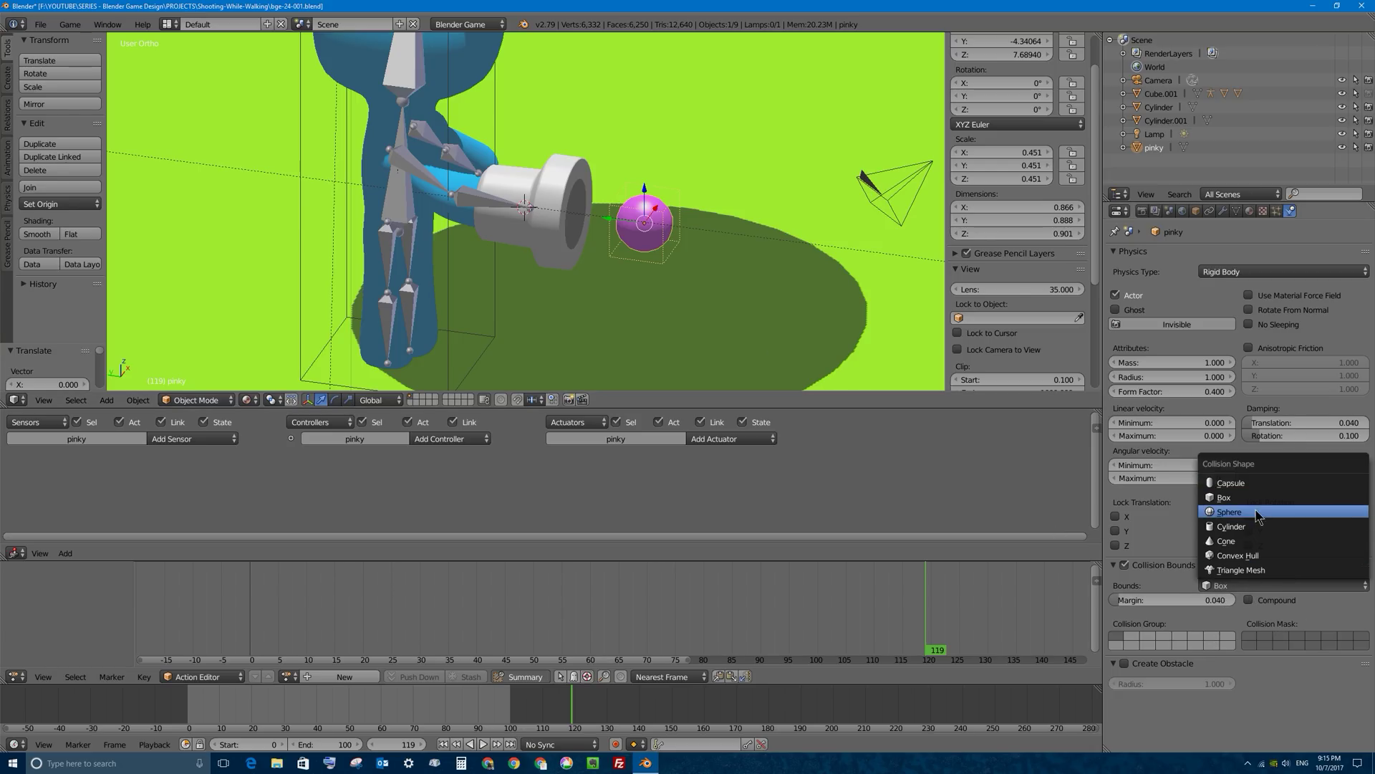
{"action": "left_click", "coordinate": [1267, 556]}
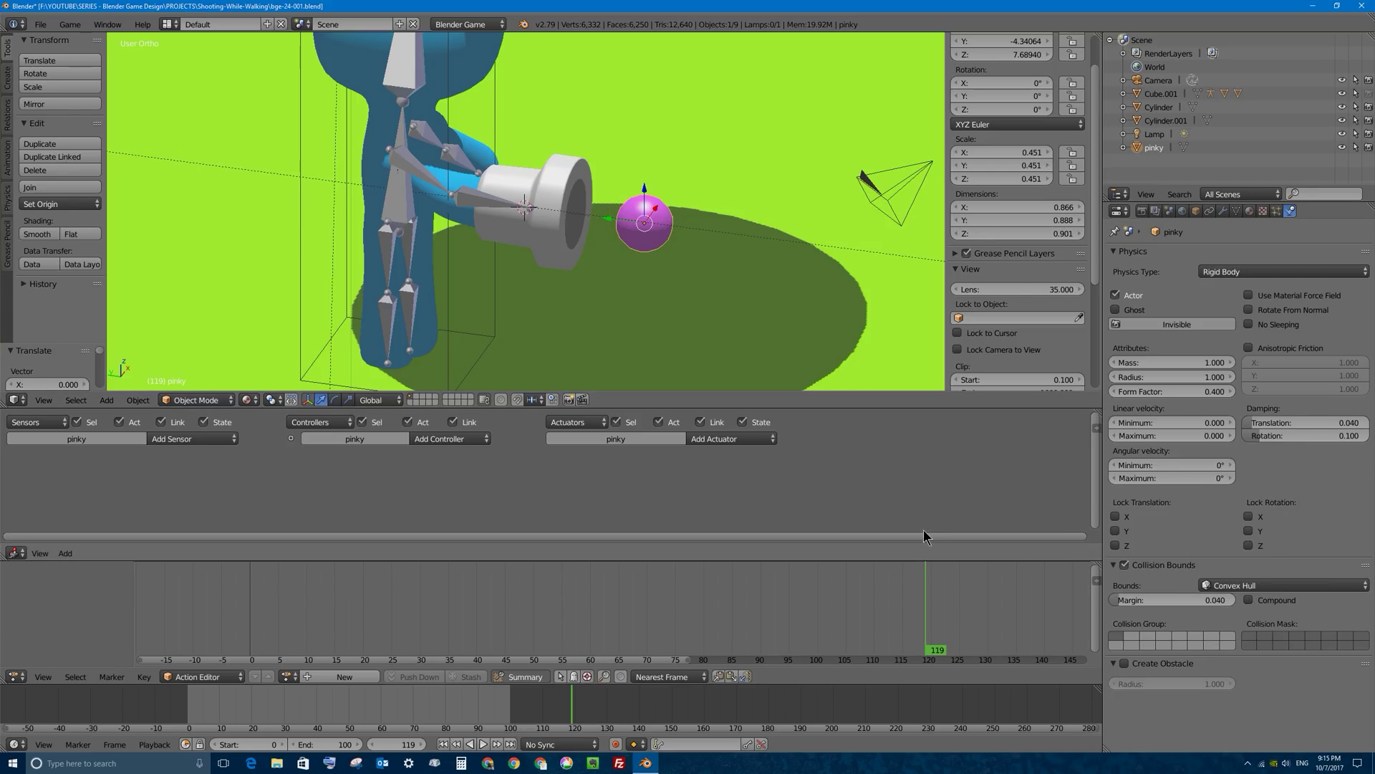
{"action": "left_click", "coordinate": [1233, 586]}
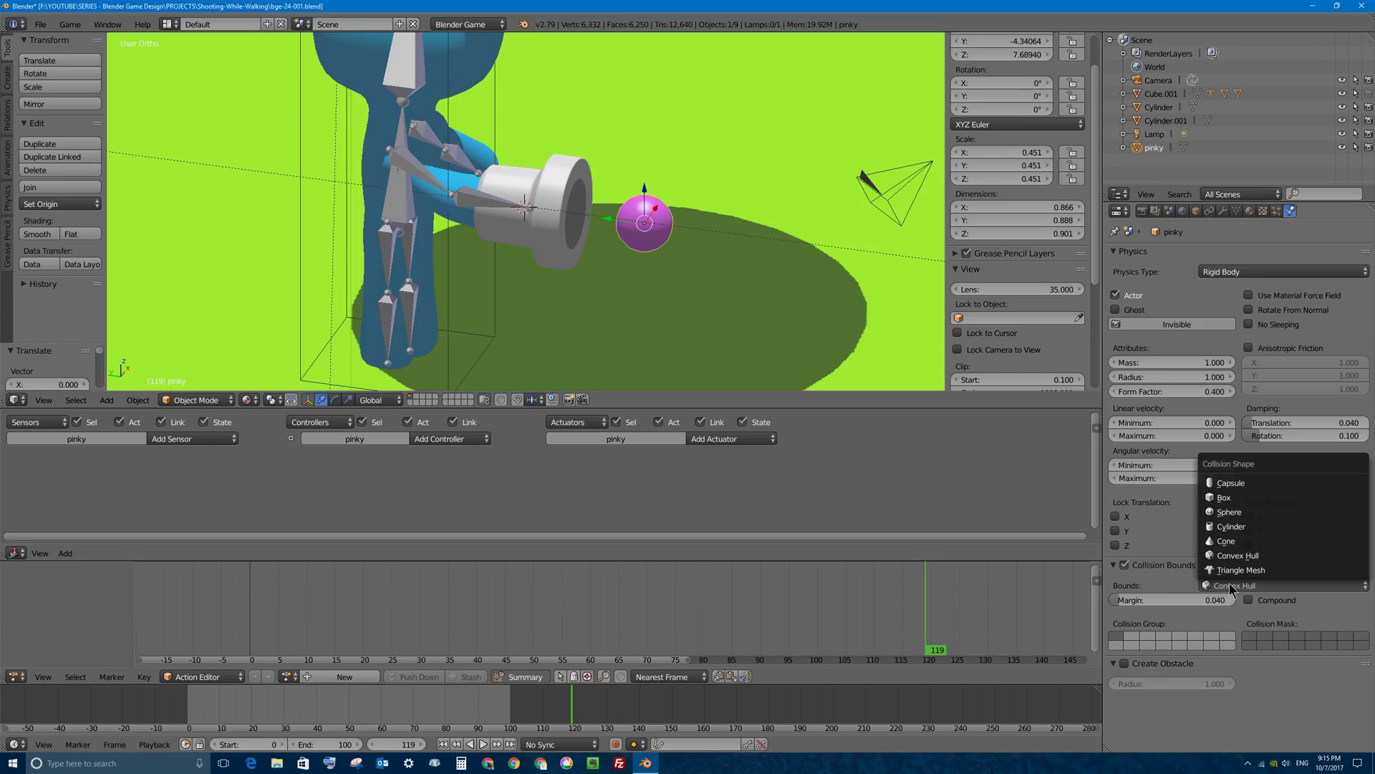
{"action": "left_click", "coordinate": [1249, 515]}
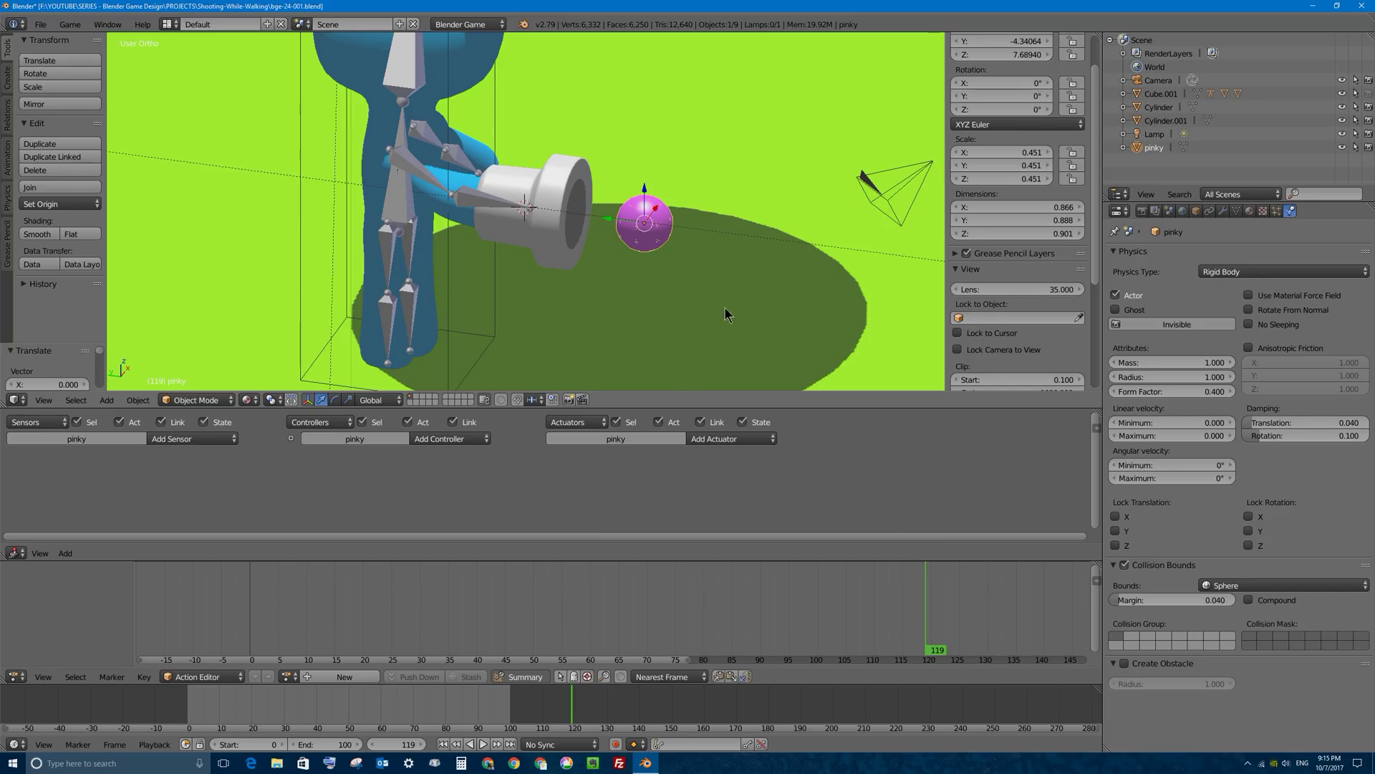
Apply the sphere's scale to its mesh data
{"action": "left_click", "coordinate": [138, 400]}
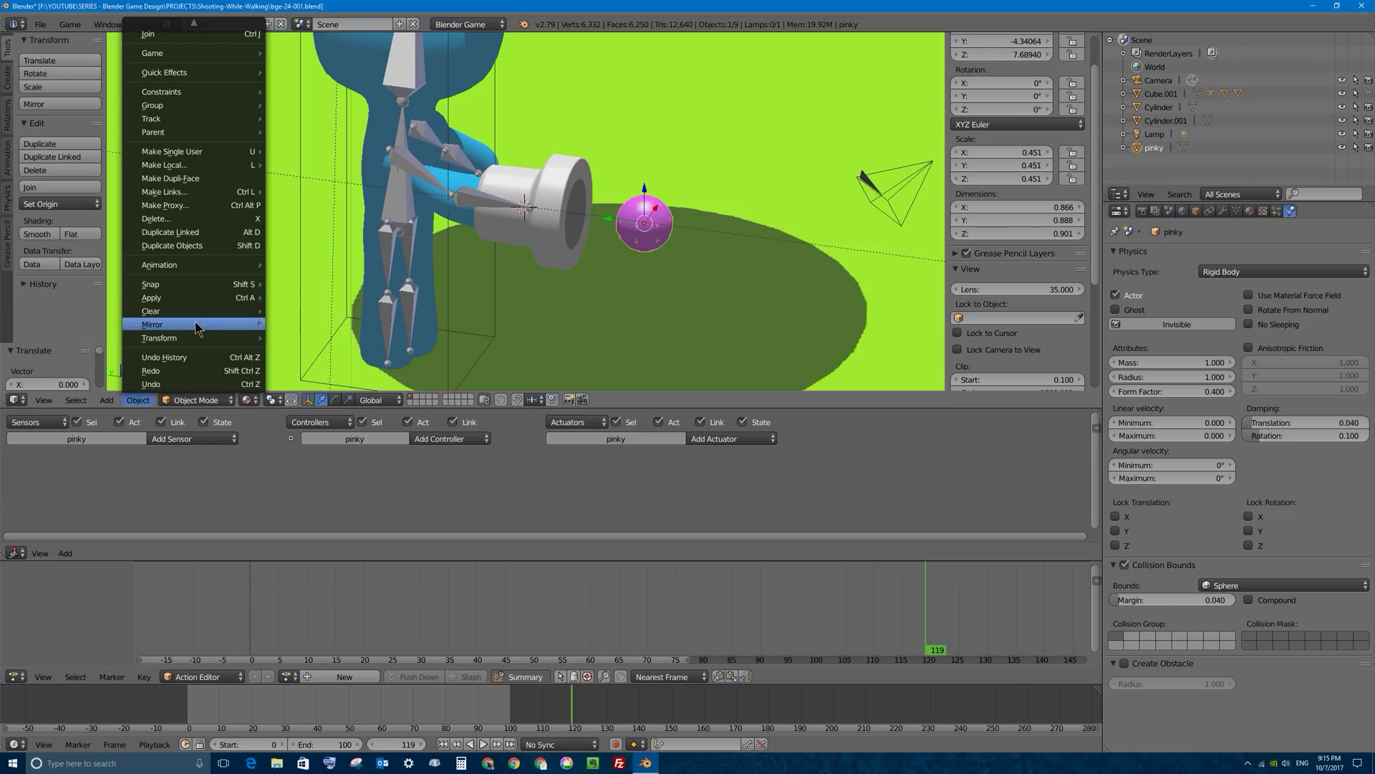
{"action": "mouse_move", "coordinate": [215, 298]}
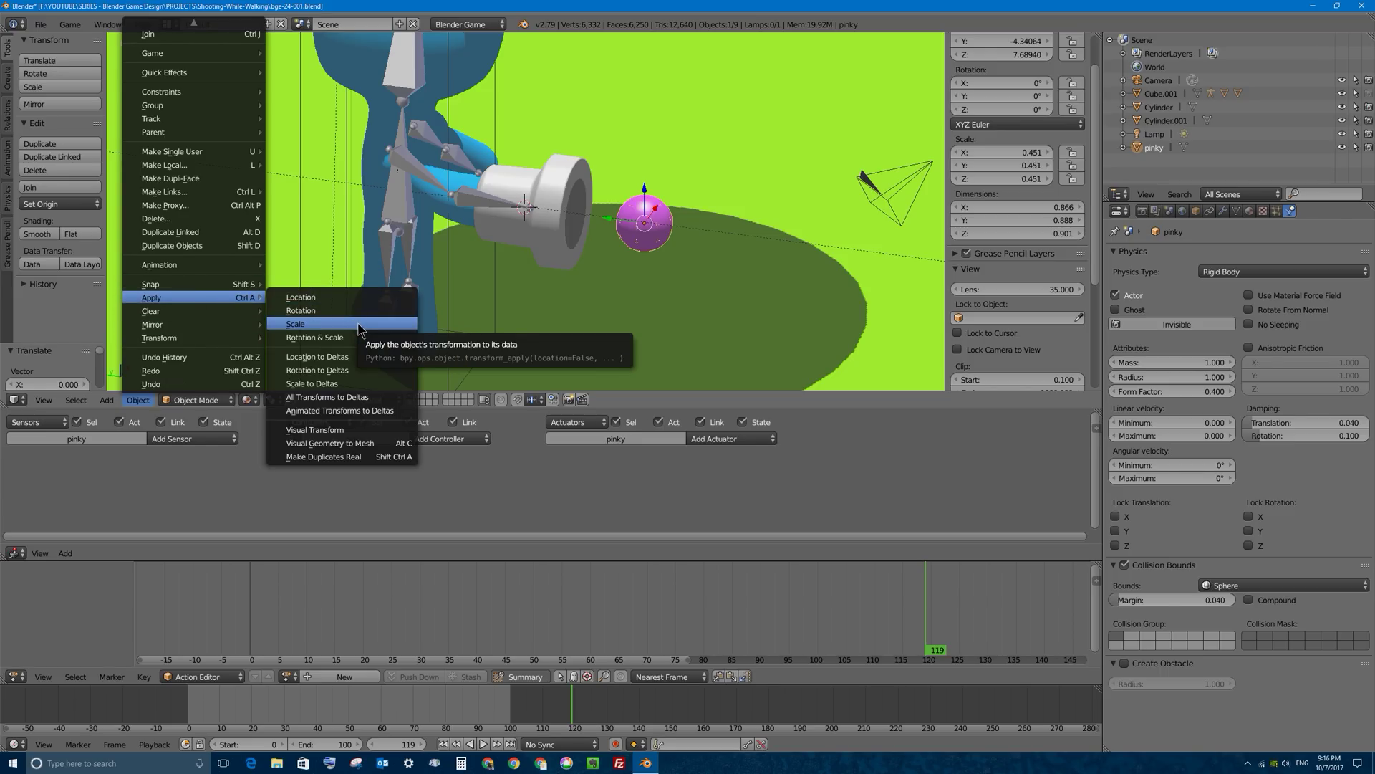
{"action": "left_click", "coordinate": [361, 326]}
Try a brief game run with Solid viewport shading and return to Material shading
{"action": "left_click", "coordinate": [246, 399]}
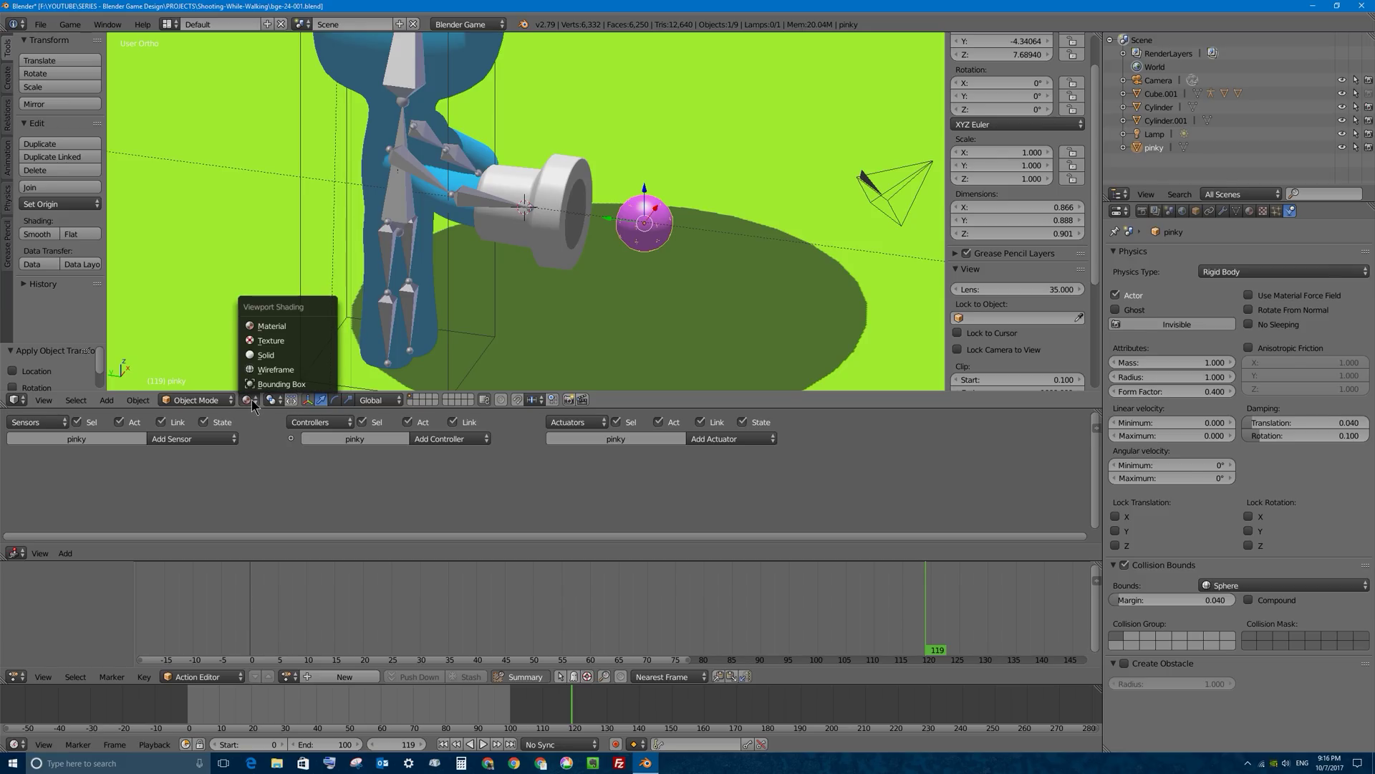
{"action": "left_click", "coordinate": [273, 354]}
{"action": "middle_click_drag", "start_coordinate": [273, 354], "coordinate": [530, 258]}
{"action": "key", "text": "KP_0"}
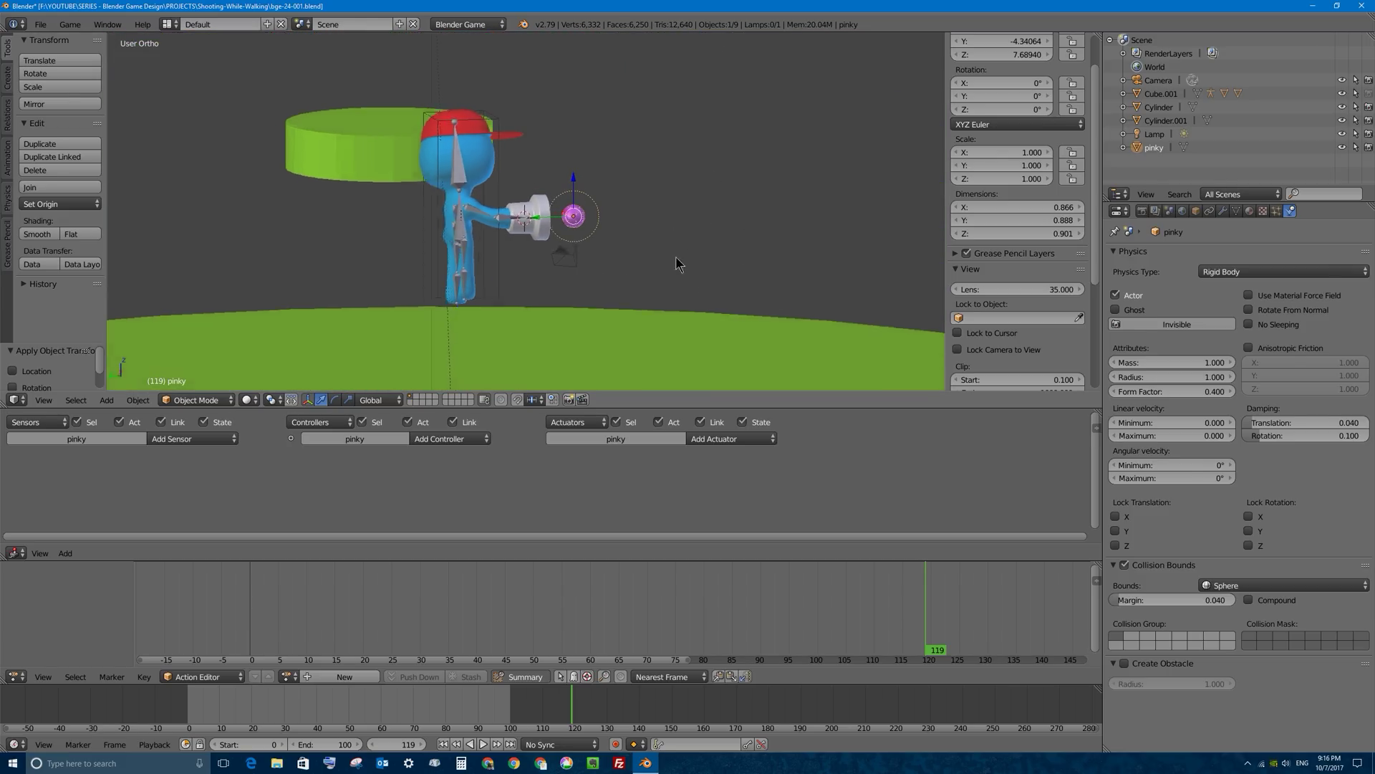
{"action": "key", "text": "p"}
{"action": "key", "text": "Escape"}
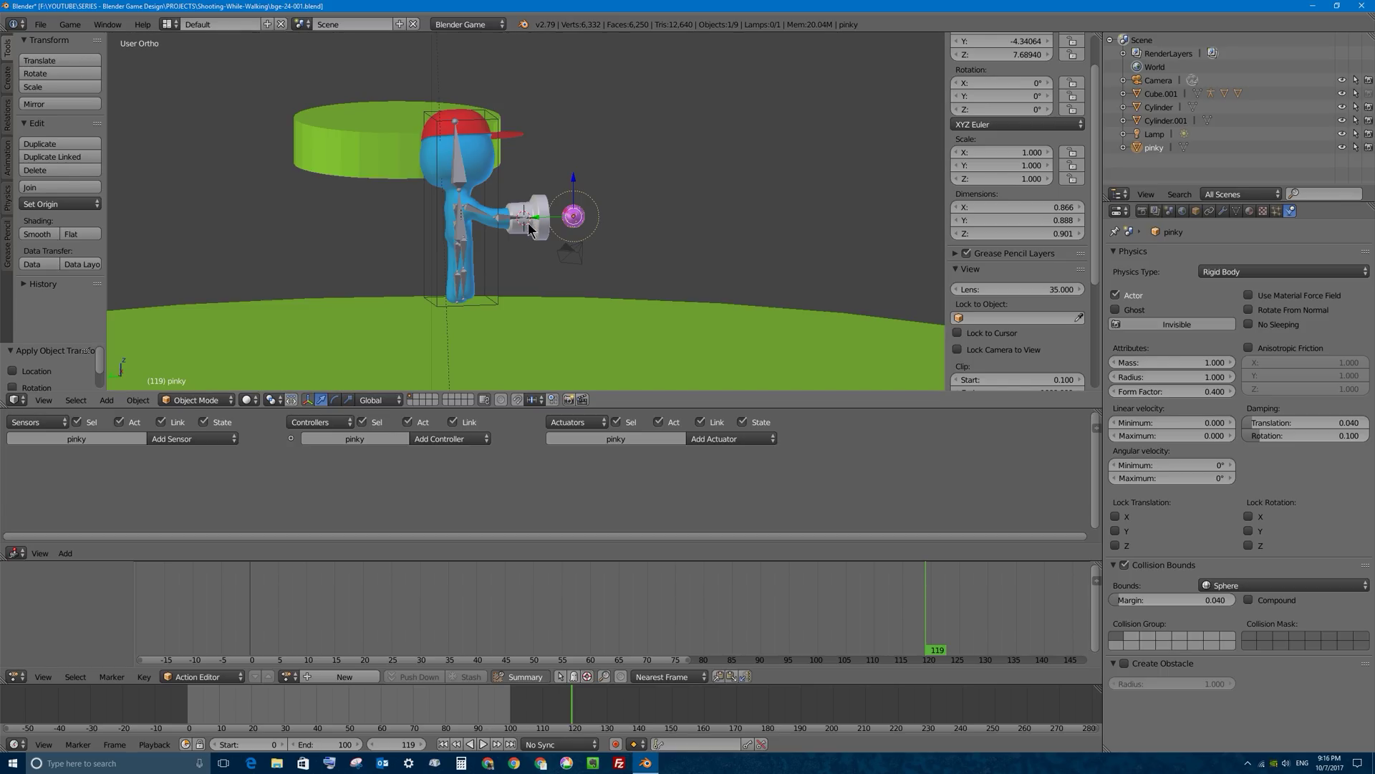
{"action": "left_click", "coordinate": [247, 400]}
{"action": "left_click", "coordinate": [280, 331]}
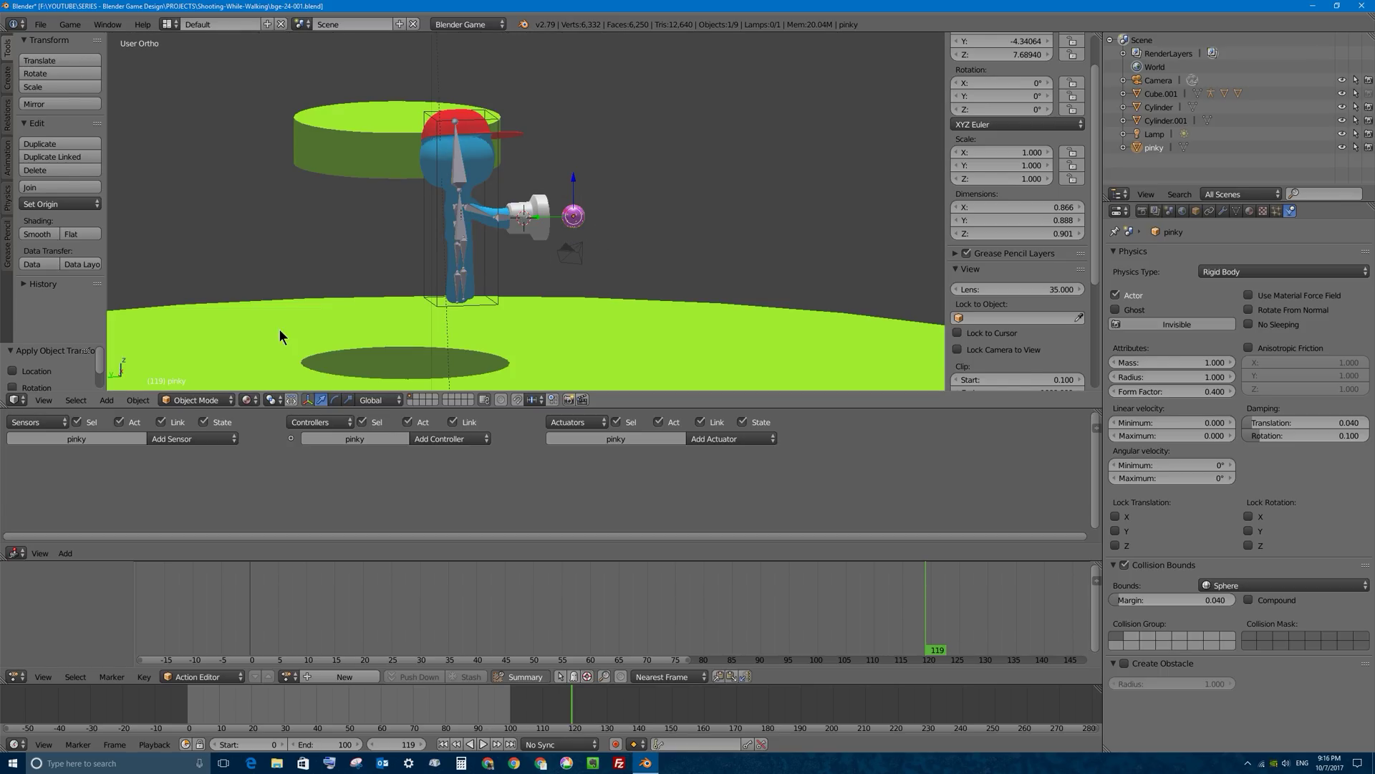
Test-run the game to check how the sphere falls and rests on the ground with Sphere collision bounds
{"action": "key", "text": "KP_0"}
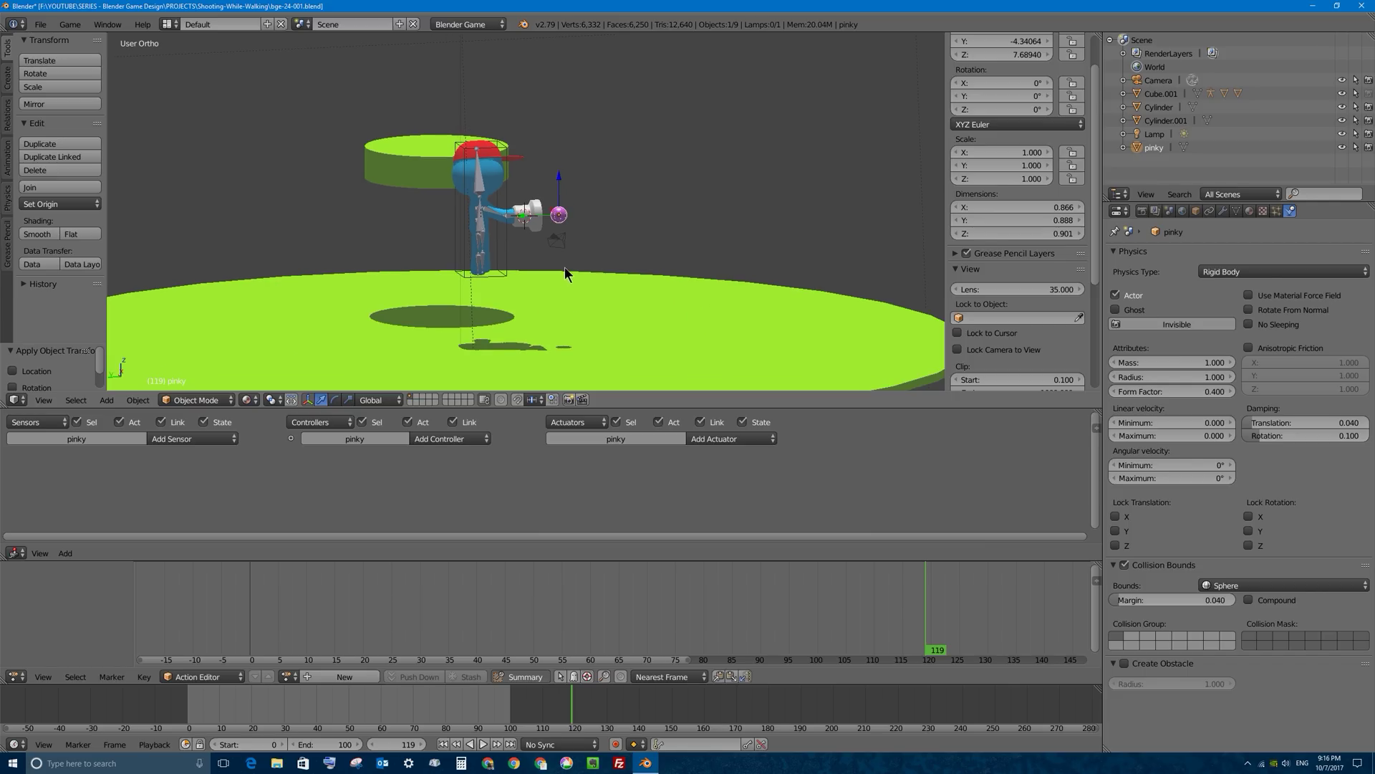
{"action": "key", "text": "p"}
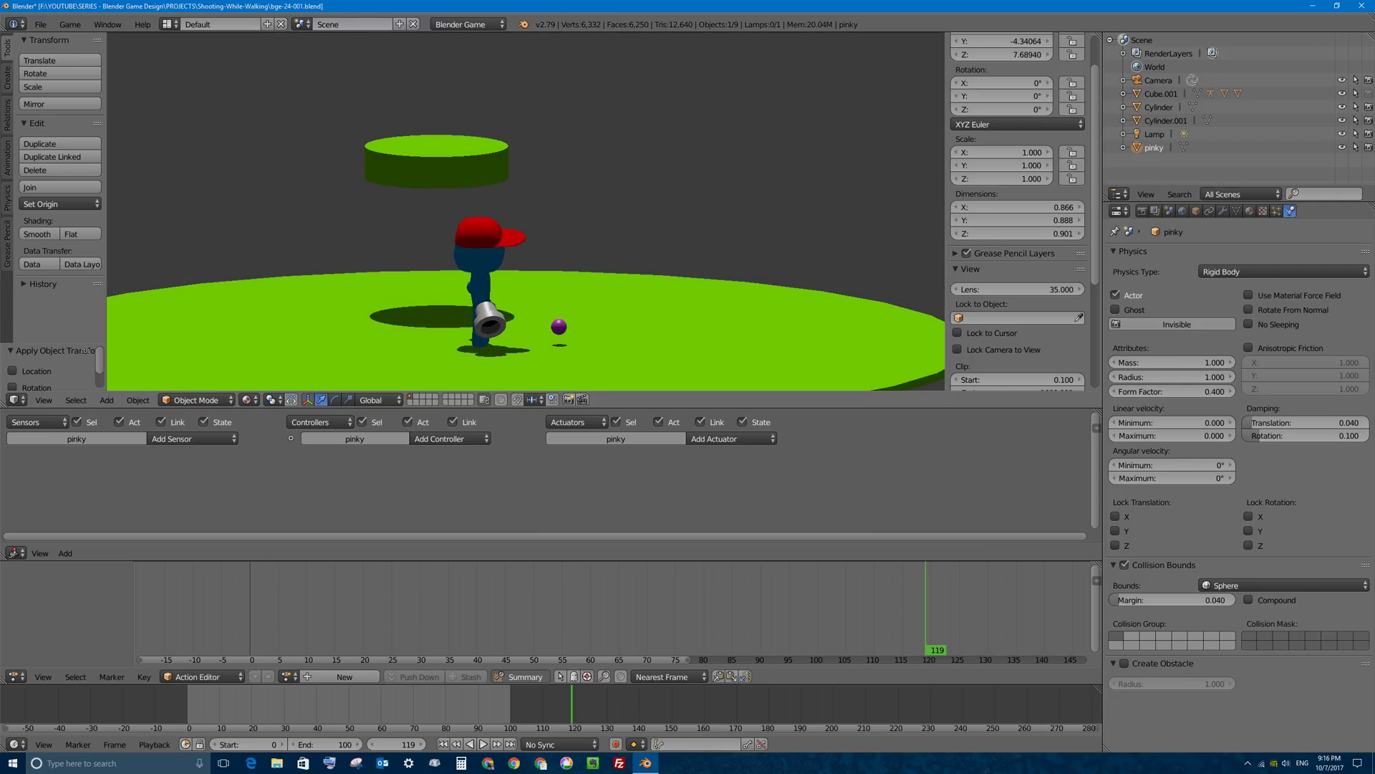
{"action": "key", "text": "Escape"}
Change the sphere's collision bounds to Box and test-run the game to check how it lands
{"action": "left_click", "coordinate": [1278, 585]}
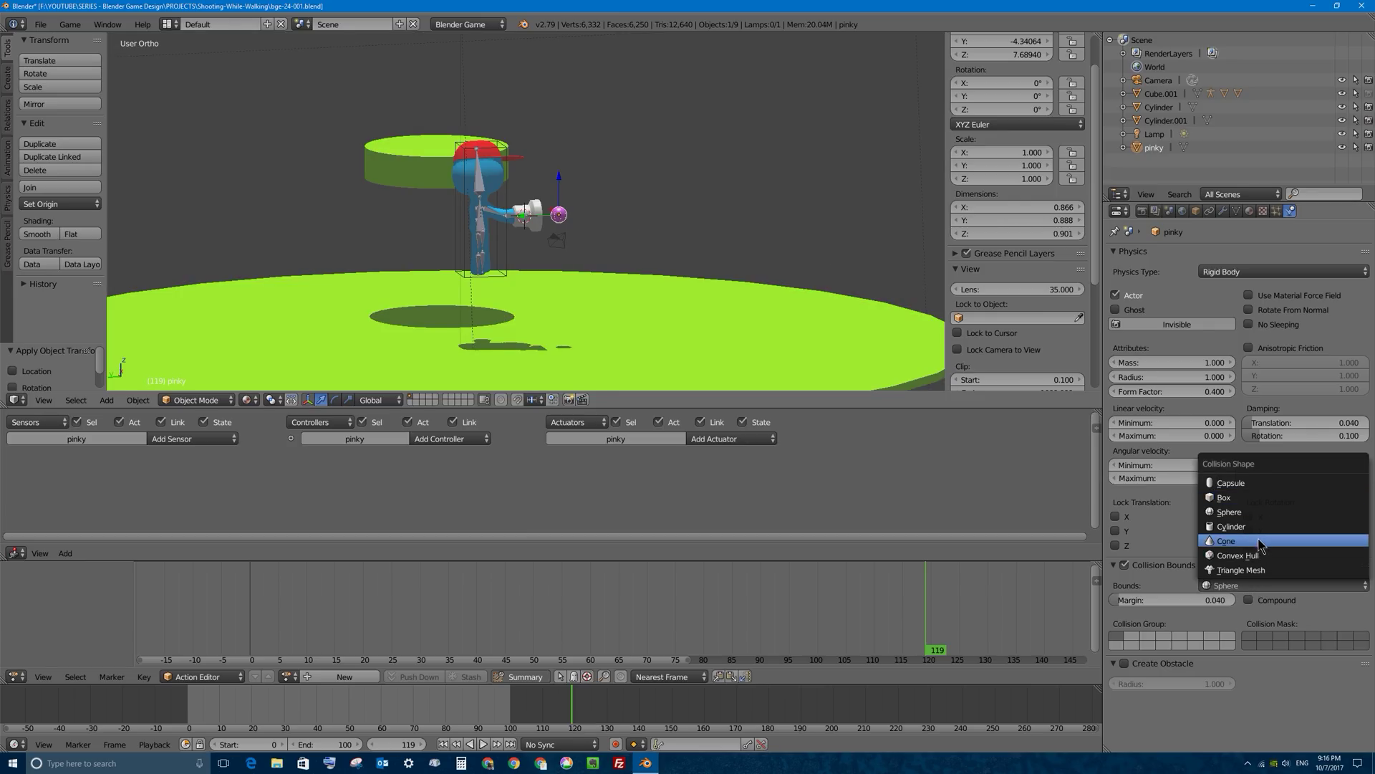
{"action": "left_click", "coordinate": [1261, 555]}
{"action": "left_click", "coordinate": [1251, 584]}
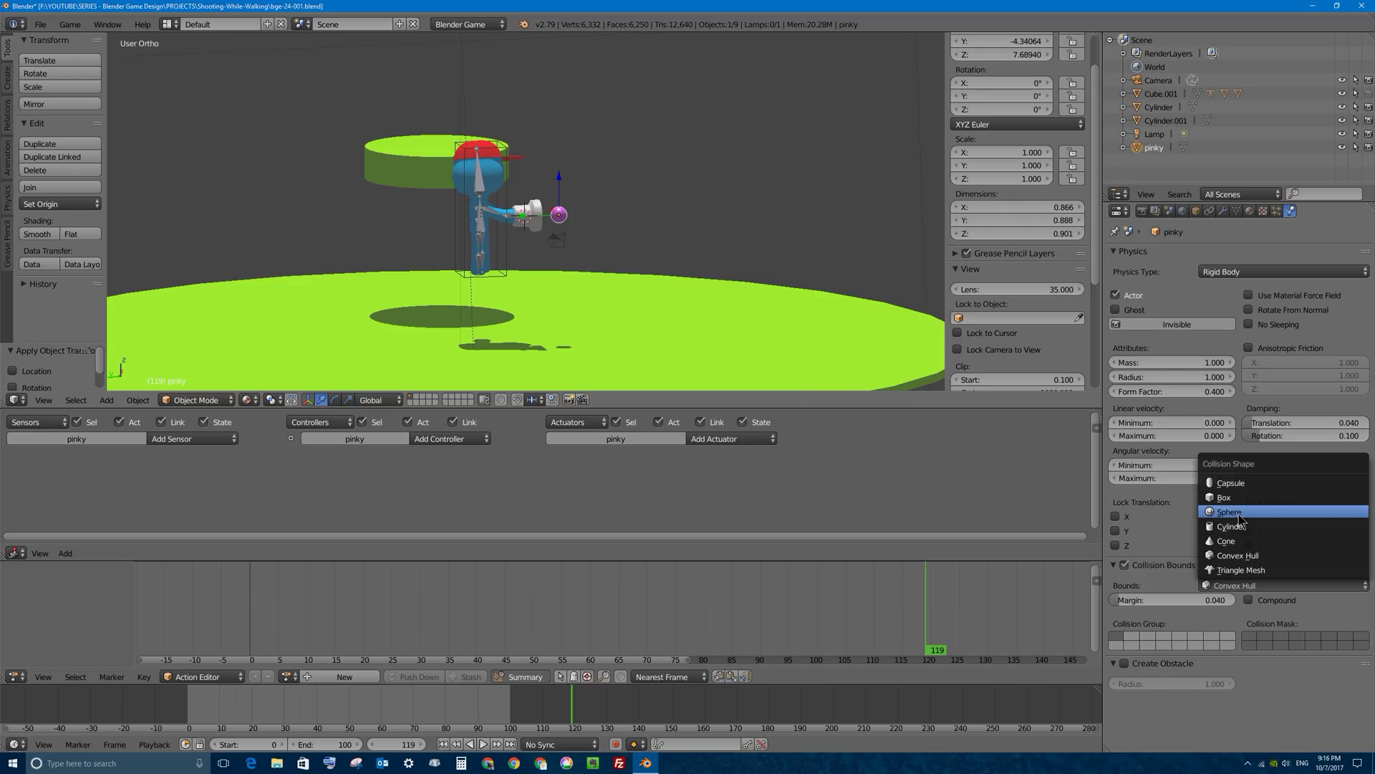
{"action": "left_click", "coordinate": [1224, 497]}
{"action": "key", "text": "p"}
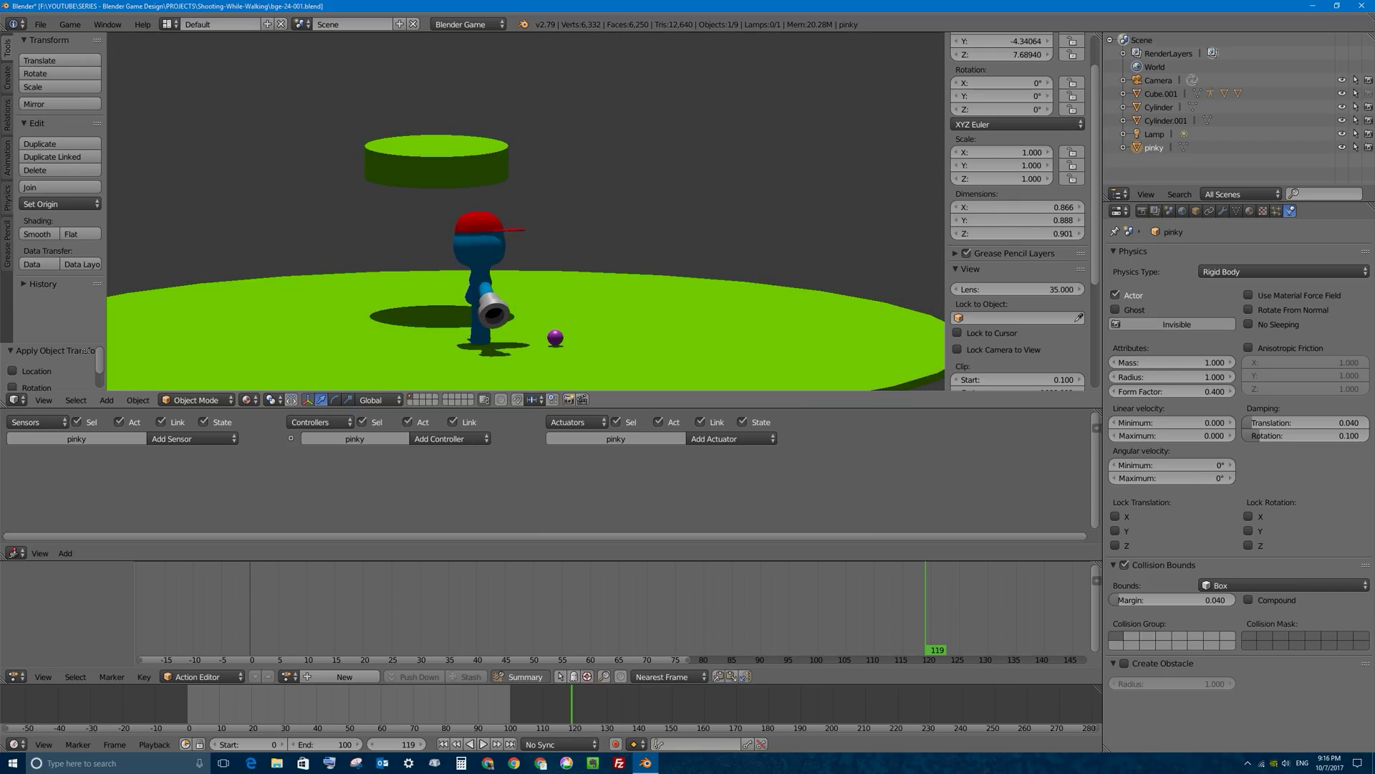
{"action": "key", "text": "Escape"}
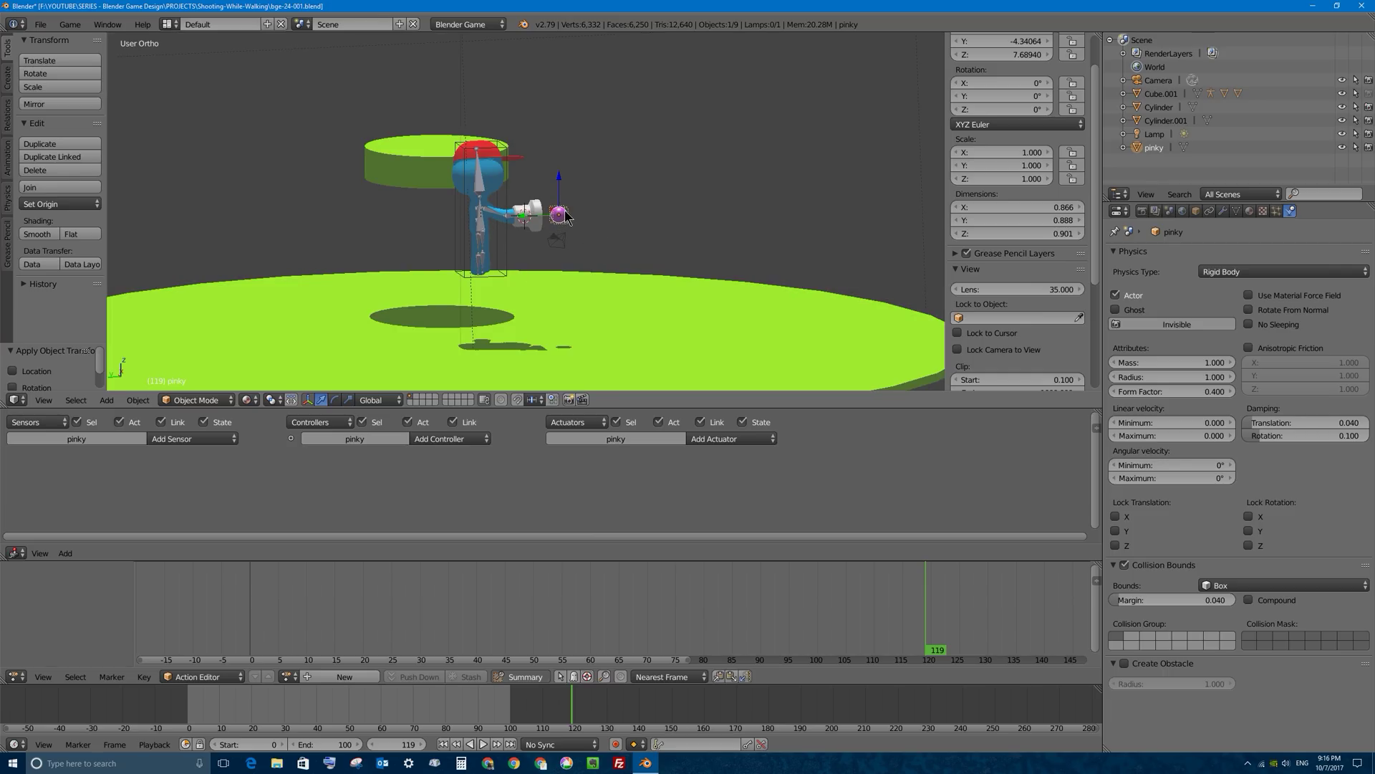
Move the pinky sphere to the inactive layer 11 and select the arm cannon
{"action": "key", "text": "m"}
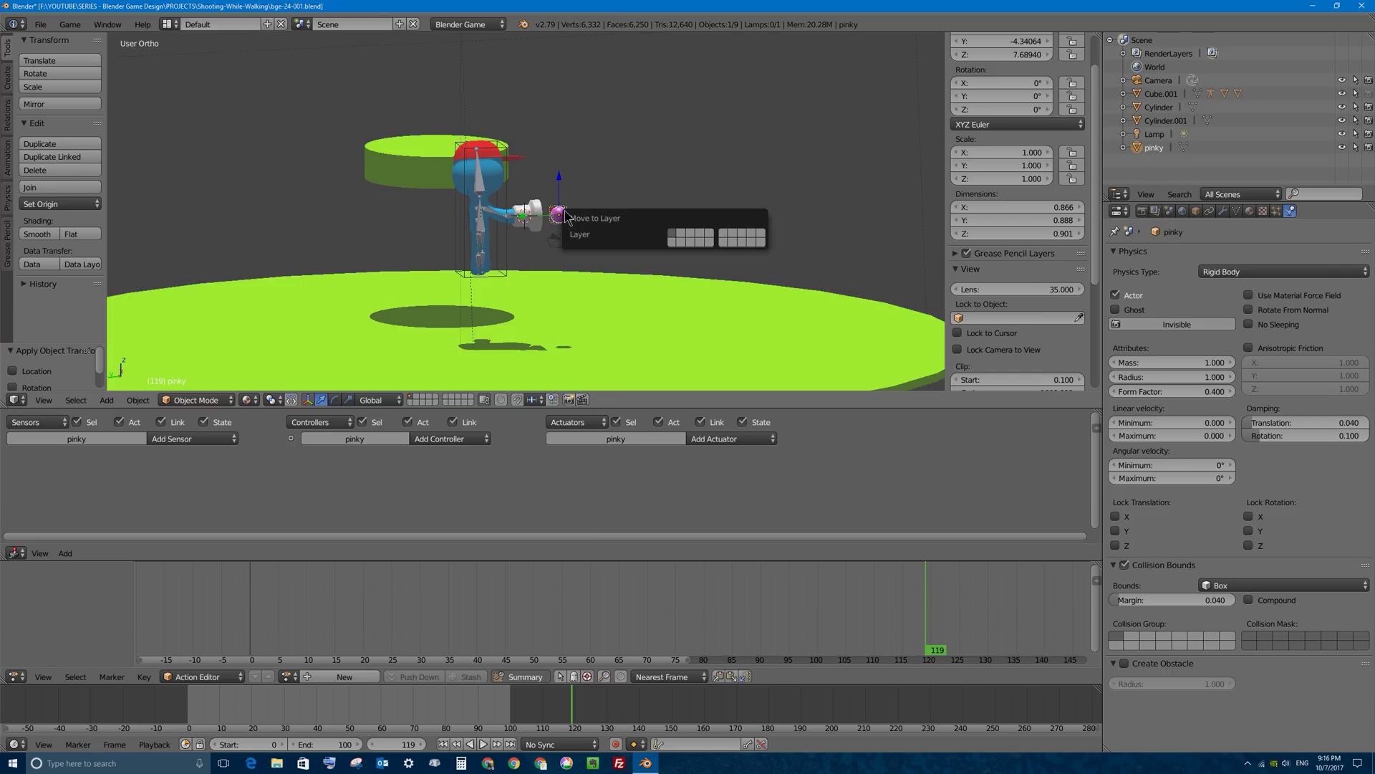
{"action": "left_click", "coordinate": [672, 242]}
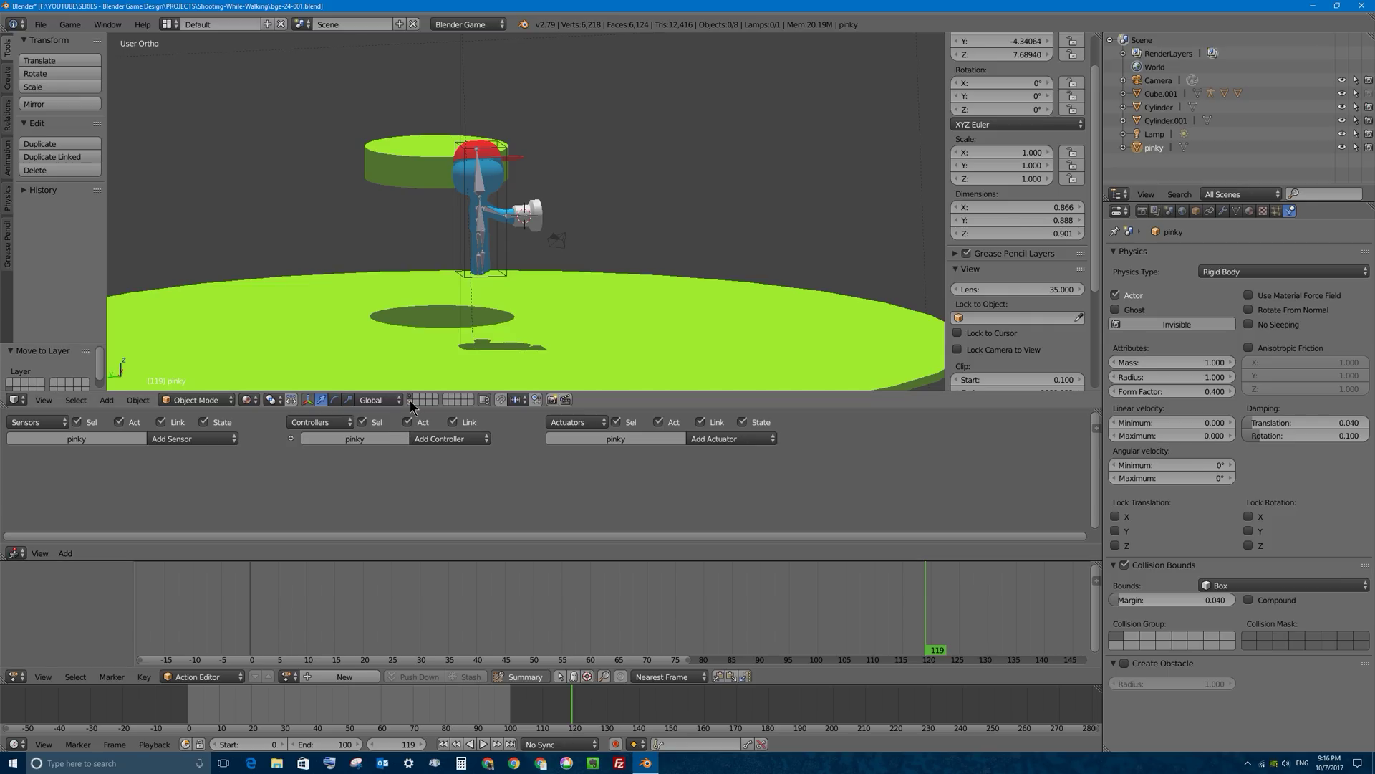
{"action": "right_click", "coordinate": [534, 208]}
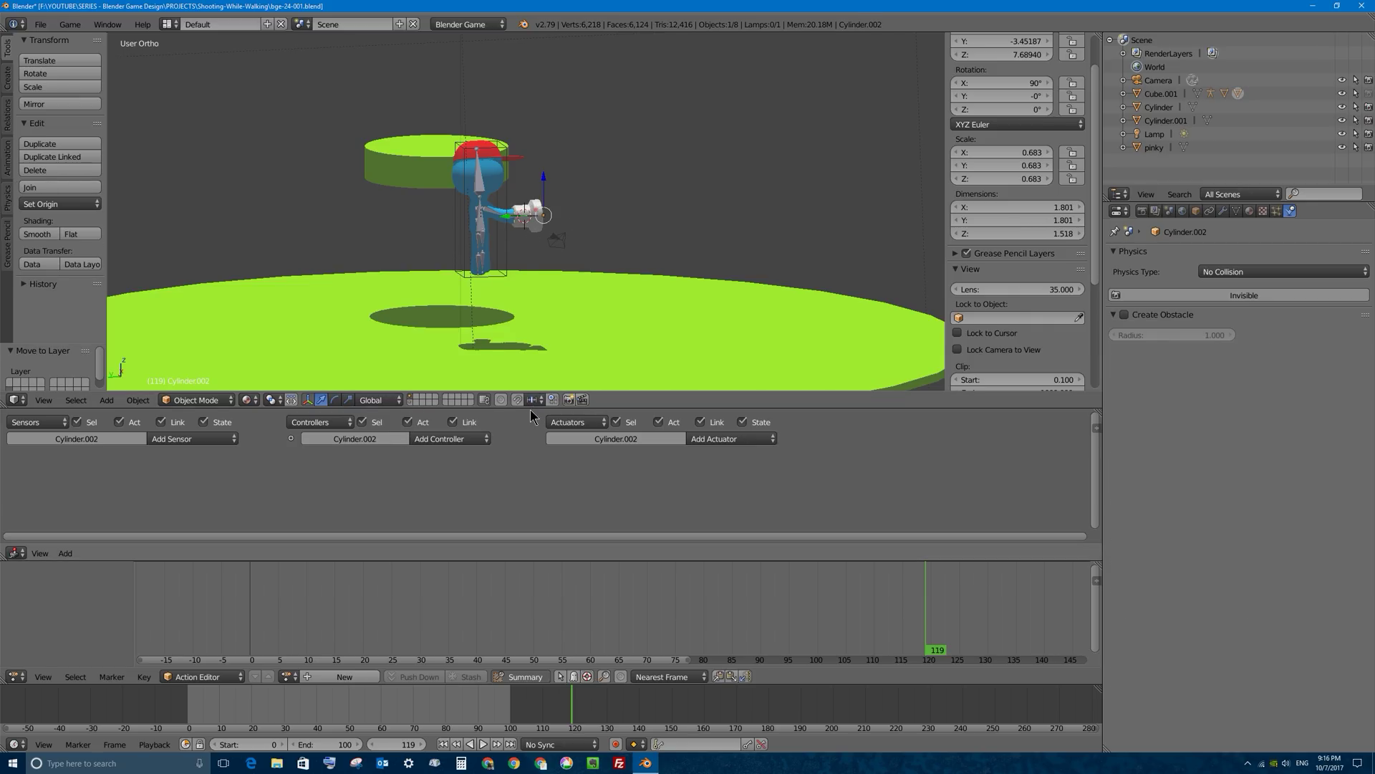
Enlarge the logic editor and add a left-button Mouse sensor named left to the arm cannon with True level triggering on
{"action": "left_click_drag", "start_coordinate": [532, 406], "coordinate": [567, 231]}
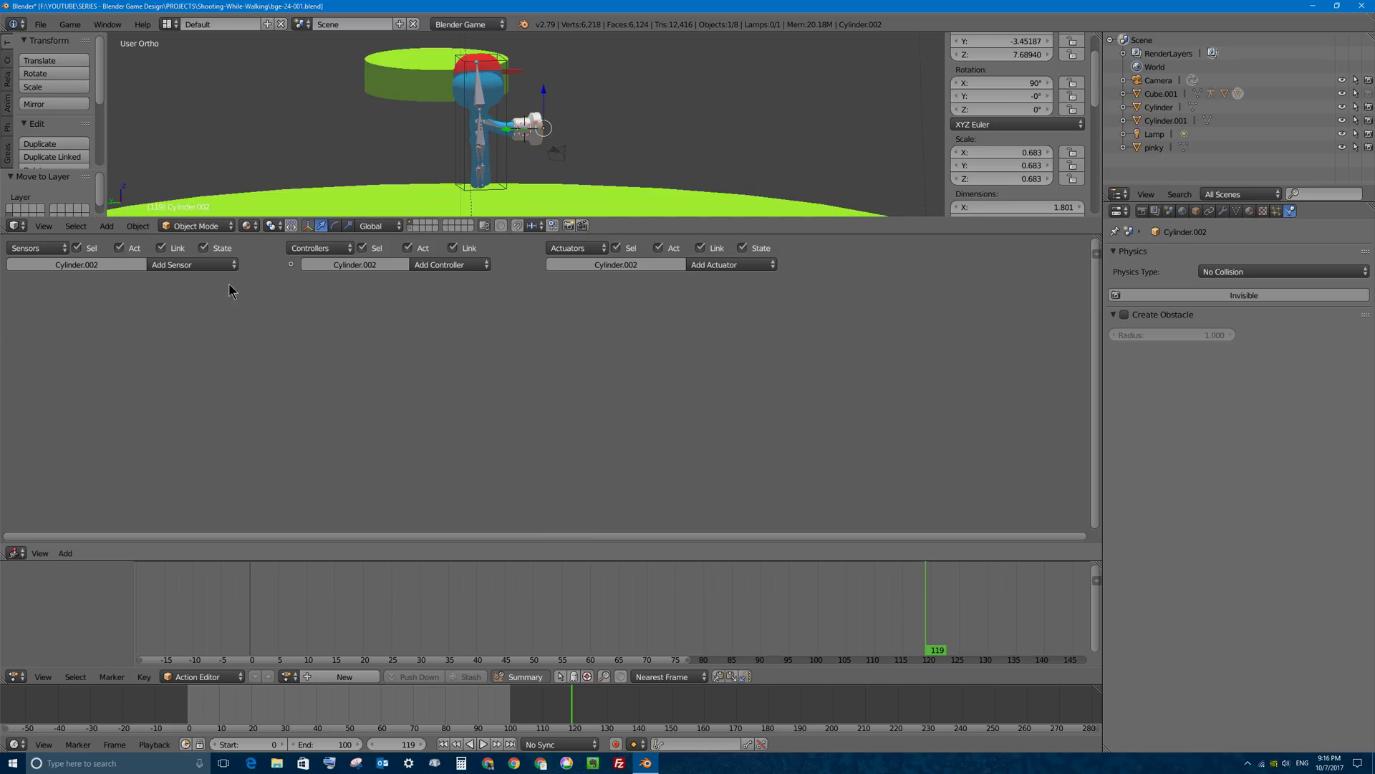
{"action": "left_click", "coordinate": [191, 266]}
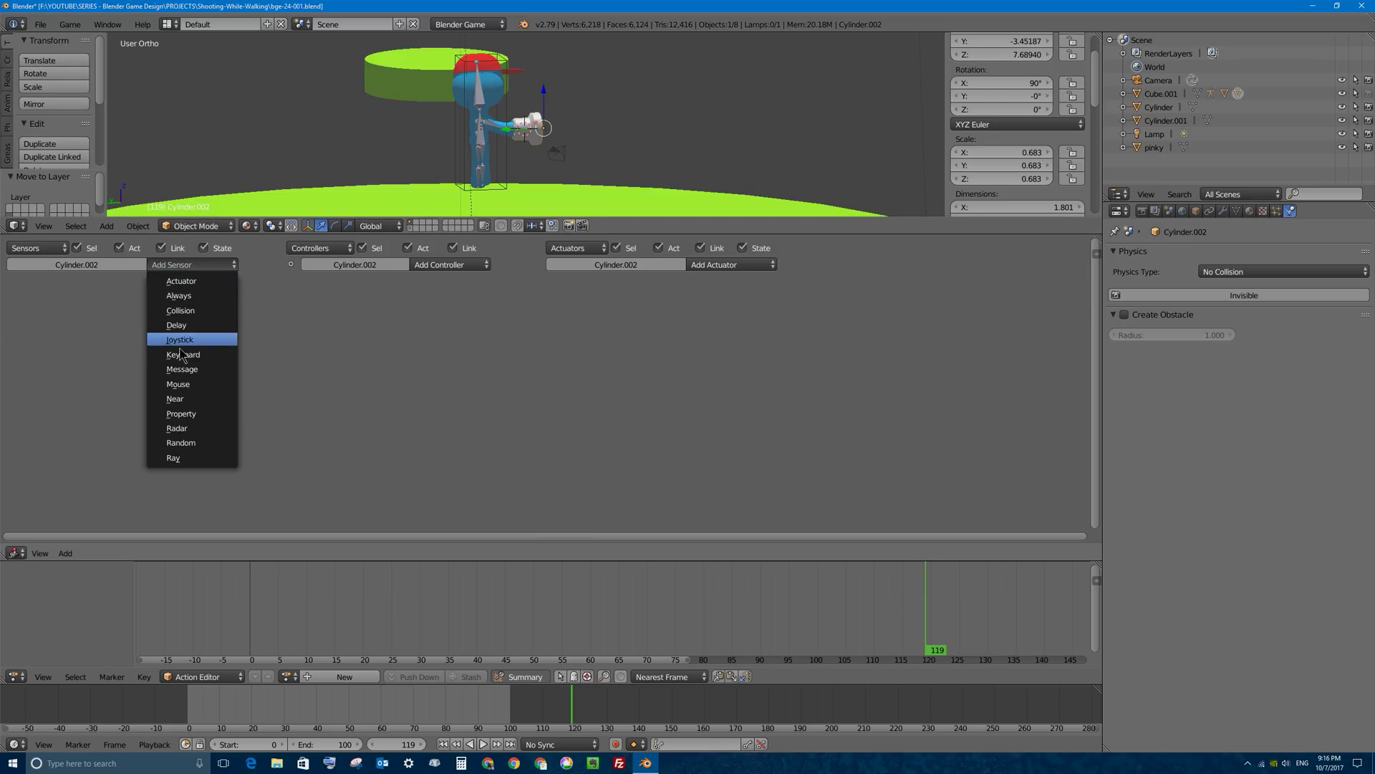
{"action": "left_click", "coordinate": [178, 384]}
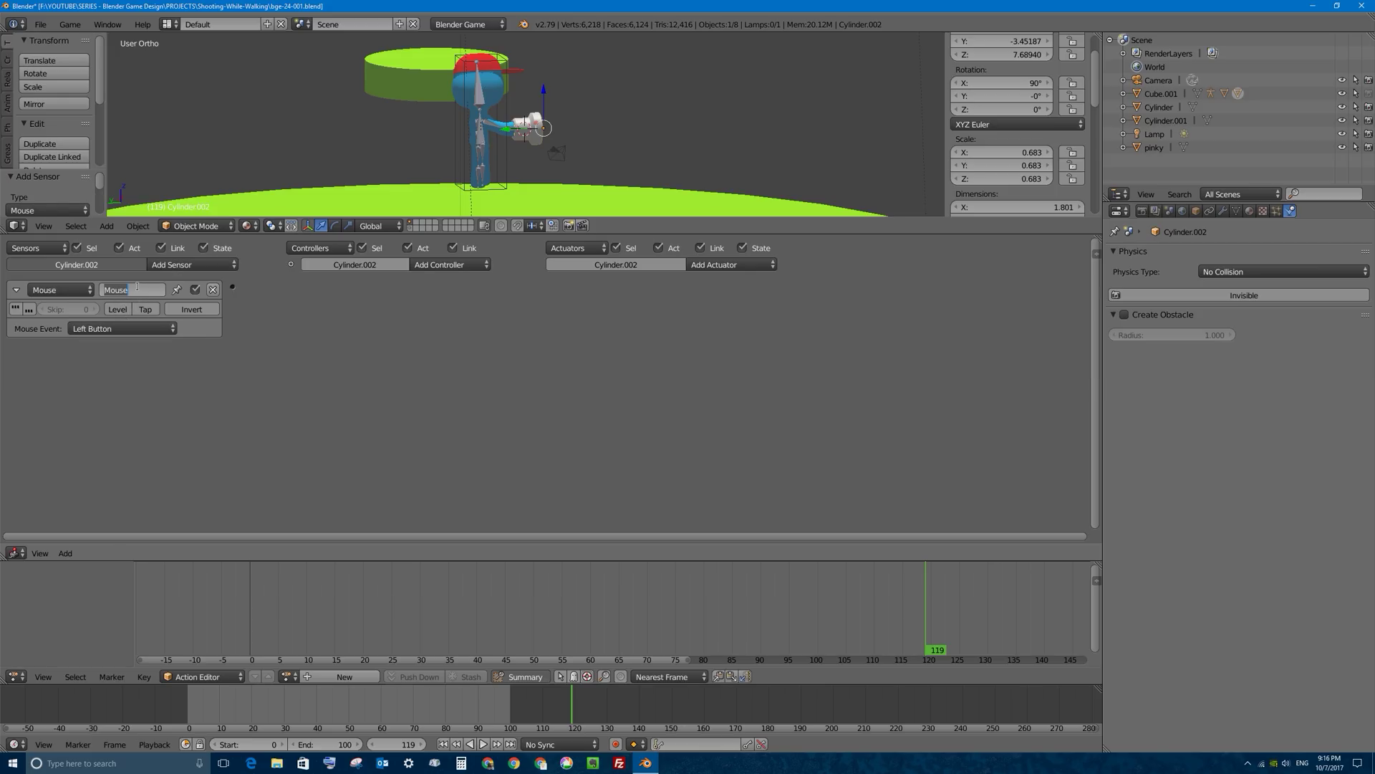
{"action": "type", "text": "left"}
{"action": "key", "text": "Return"}
{"action": "left_click", "coordinate": [15, 309]}
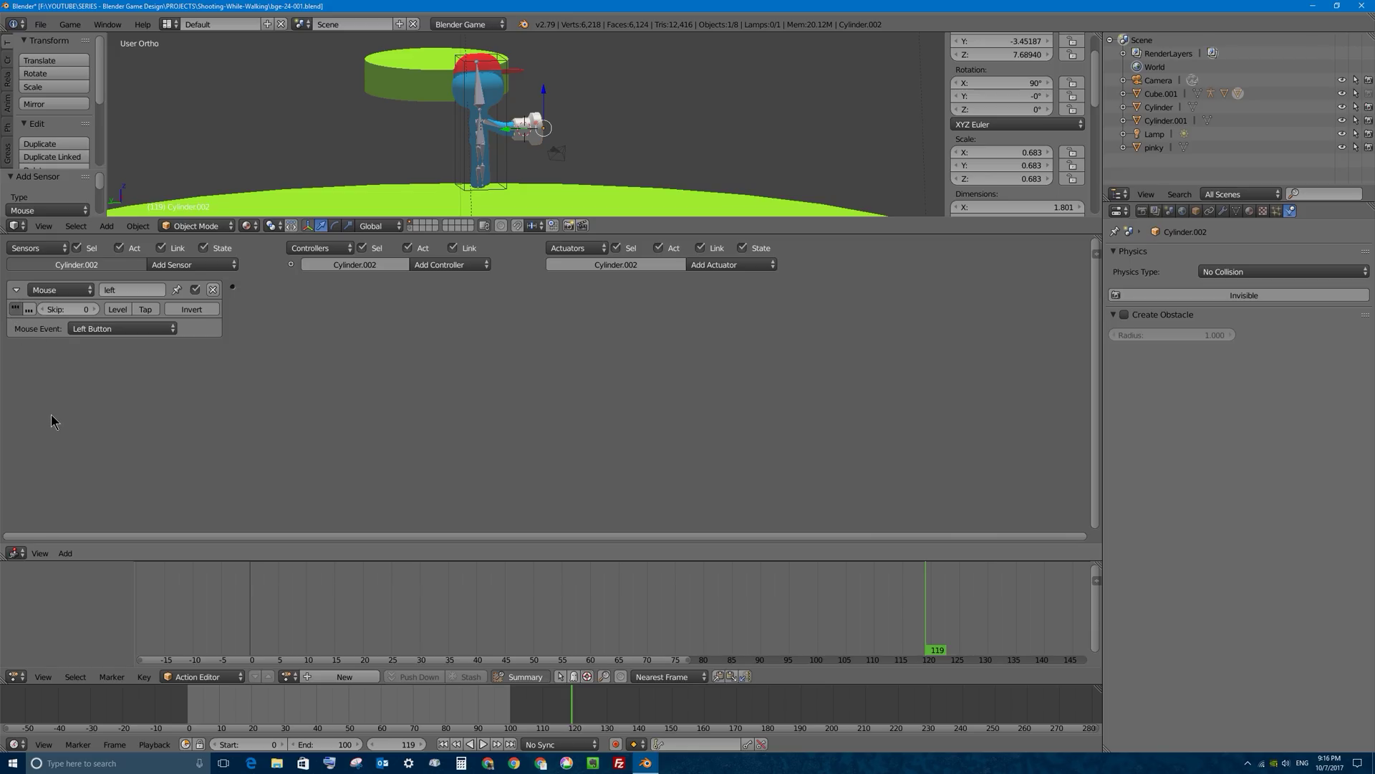
{"action": "left_click", "coordinate": [14, 311]}
{"action": "left_click", "coordinate": [15, 310]}
Add an Edit Object actuator that adds the pinky object and link the left mouse sensor to it
{"action": "left_click", "coordinate": [732, 266]}
{"action": "left_click", "coordinate": [761, 267]}
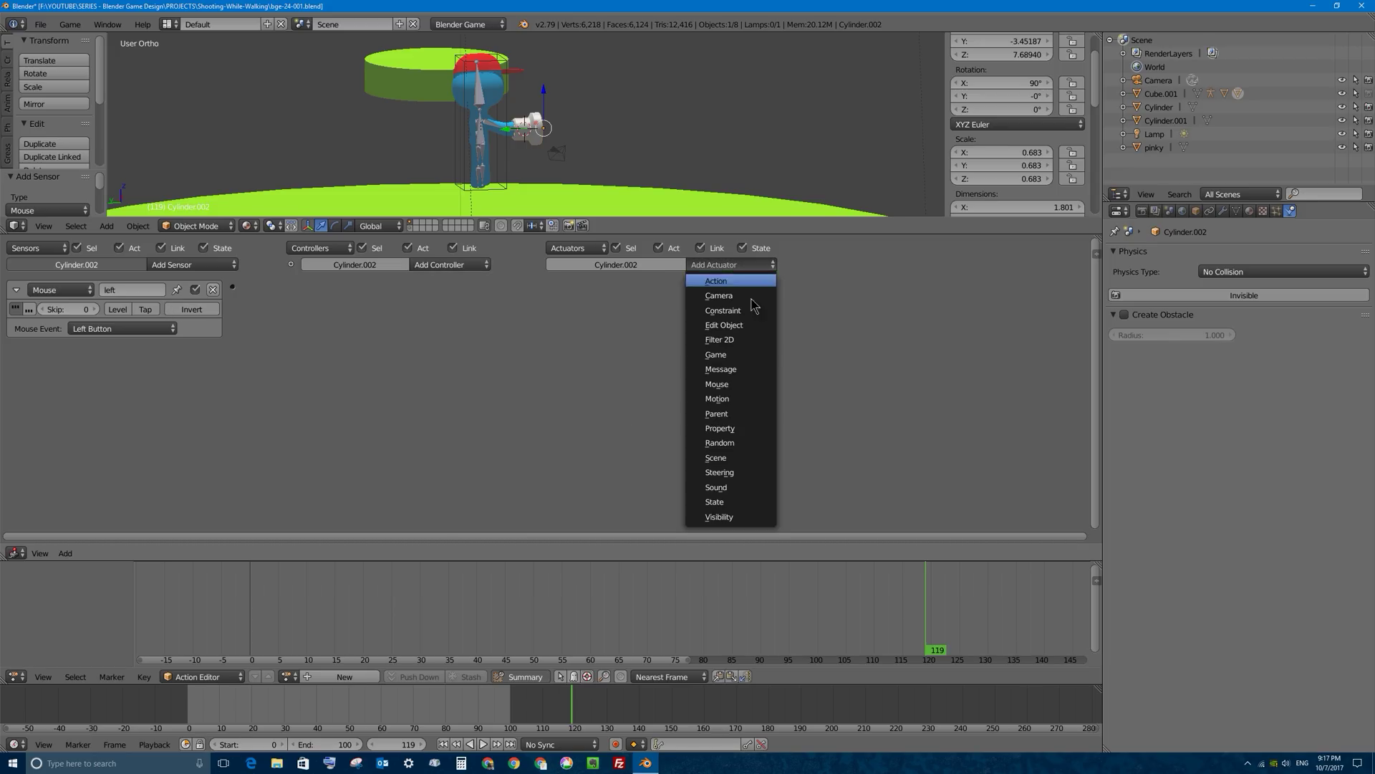
{"action": "left_click", "coordinate": [725, 325]}
{"action": "left_click", "coordinate": [657, 309]}
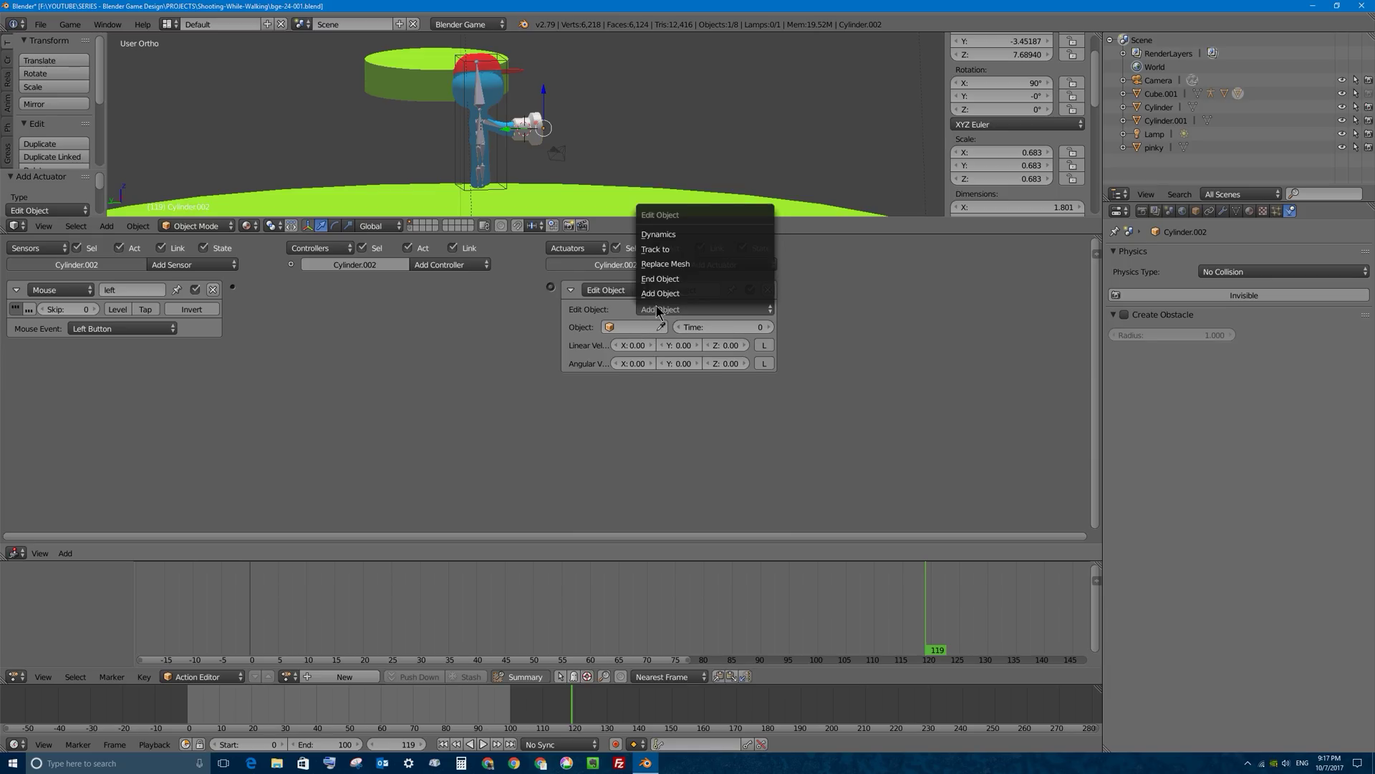
{"action": "left_click", "coordinate": [658, 309]}
{"action": "left_click", "coordinate": [673, 313]}
{"action": "left_click", "coordinate": [673, 313]}
{"action": "left_click", "coordinate": [627, 327]}
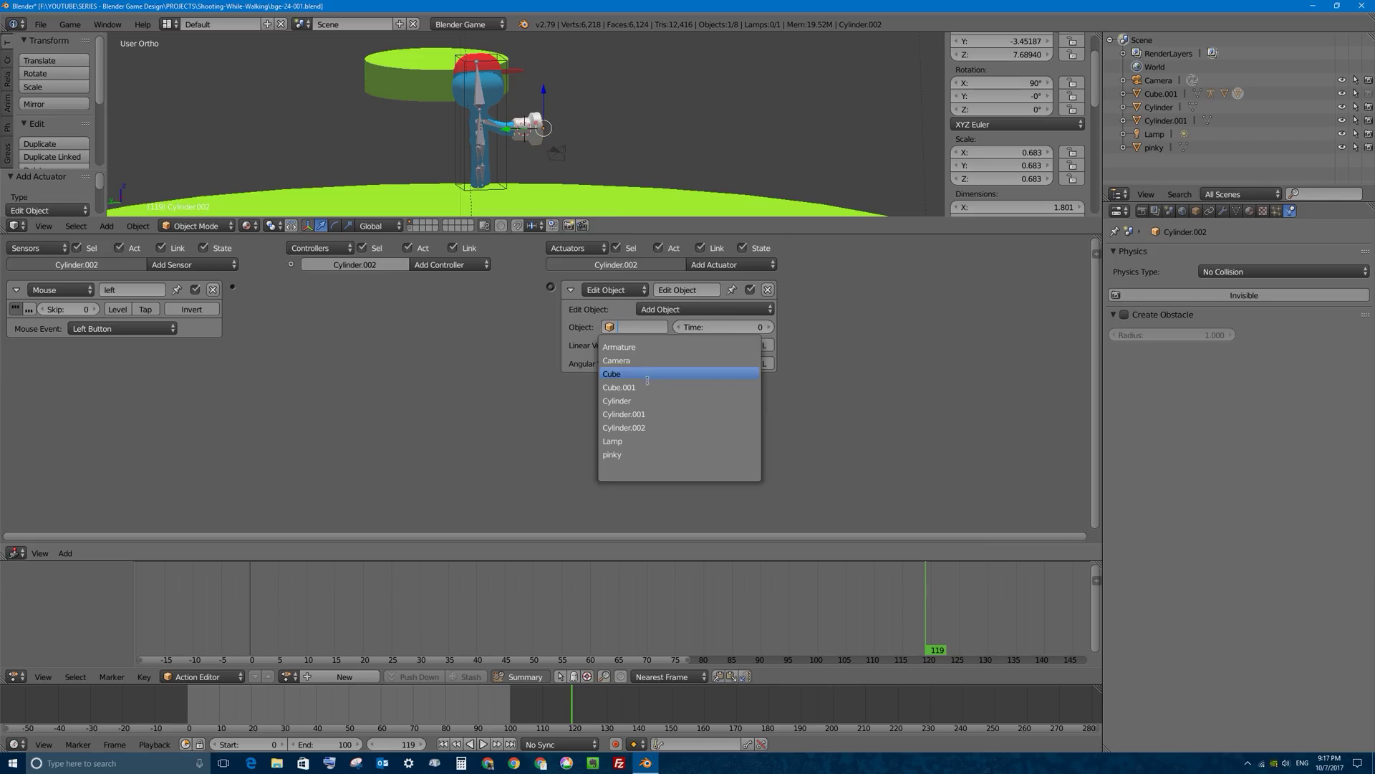
{"action": "left_click", "coordinate": [650, 455]}
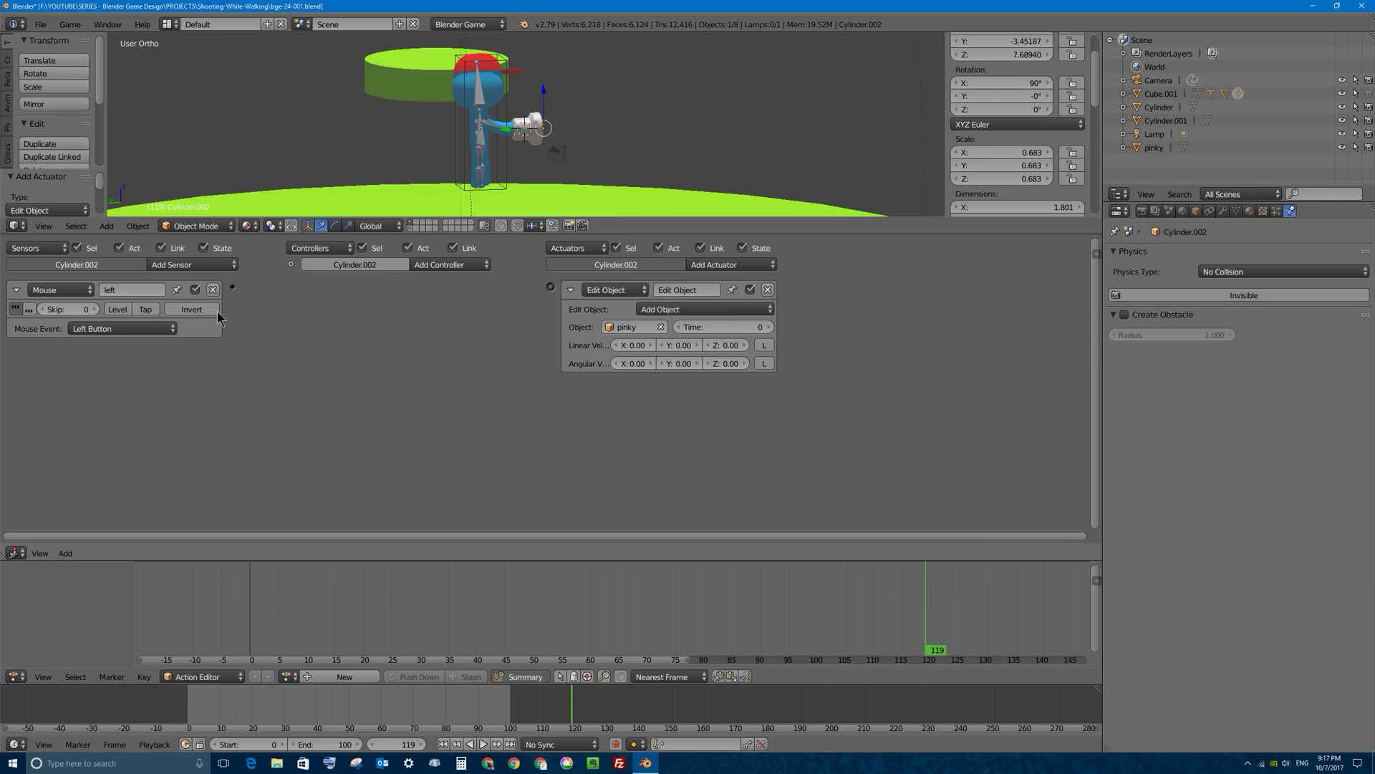
{"action": "left_click_drag", "start_coordinate": [231, 289], "coordinate": [550, 287]}
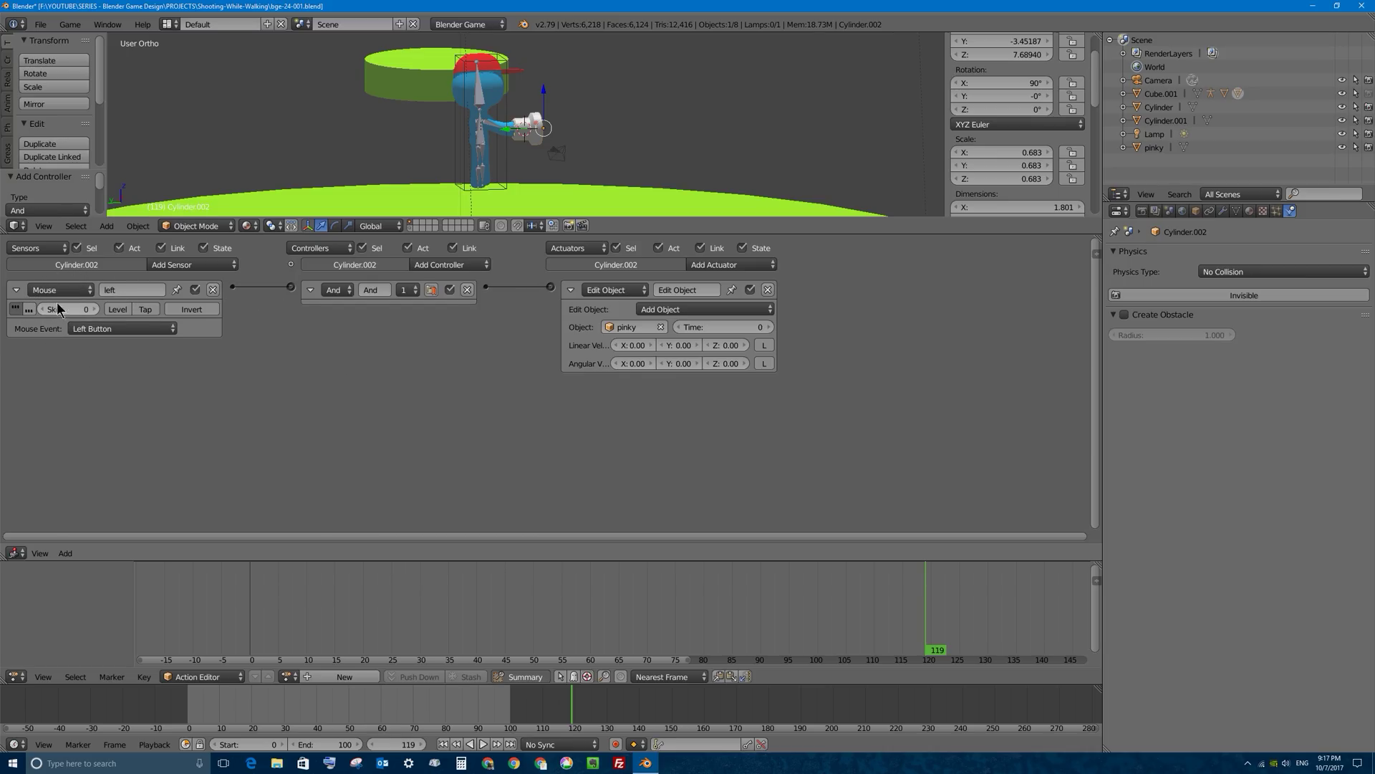
Test-run the game to check how the arm cannon spawns pinky spheres while the character moves
{"action": "scroll", "coordinate": [679, 141], "scroll_direction": "down", "scroll_amount": 4}
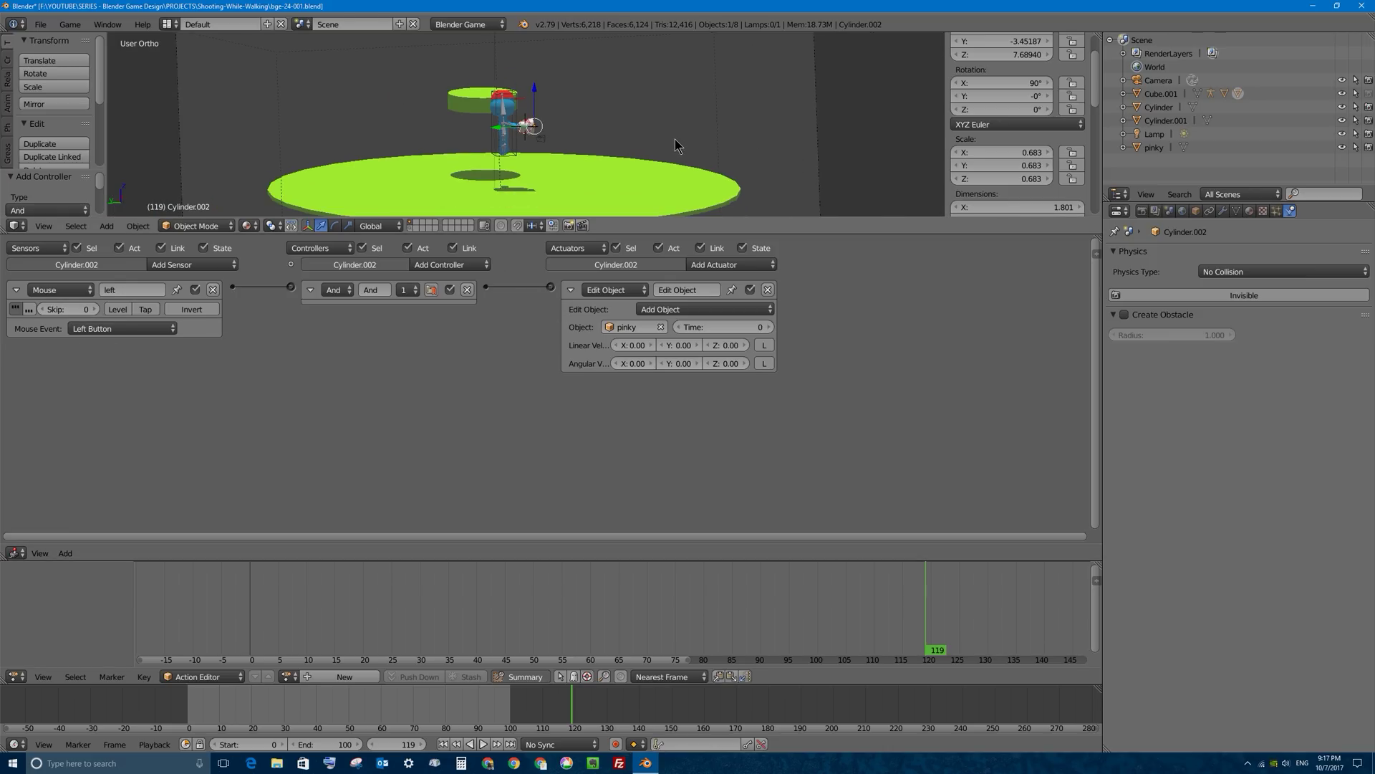
{"action": "middle_click_drag", "start_coordinate": [534, 94], "coordinate": [513, 106]}
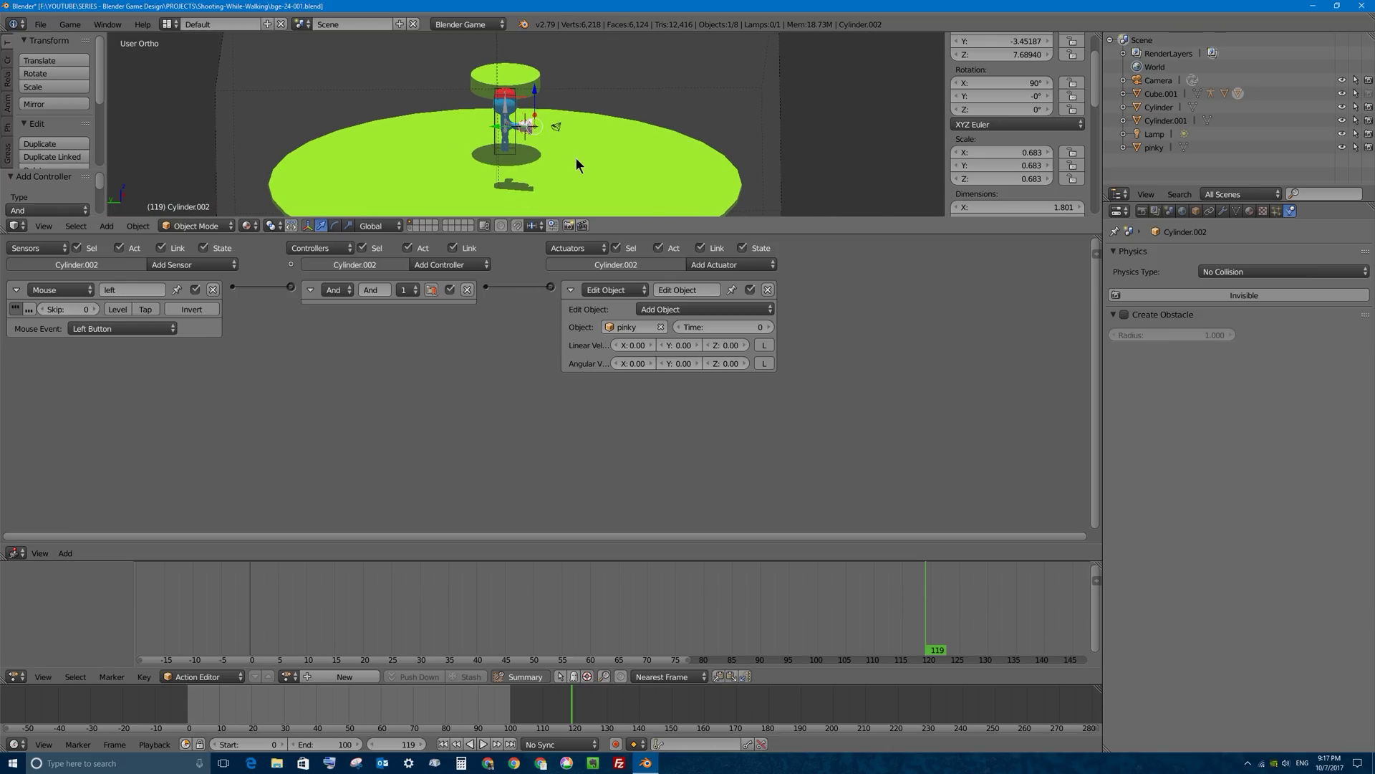
{"action": "key", "text": "p"}
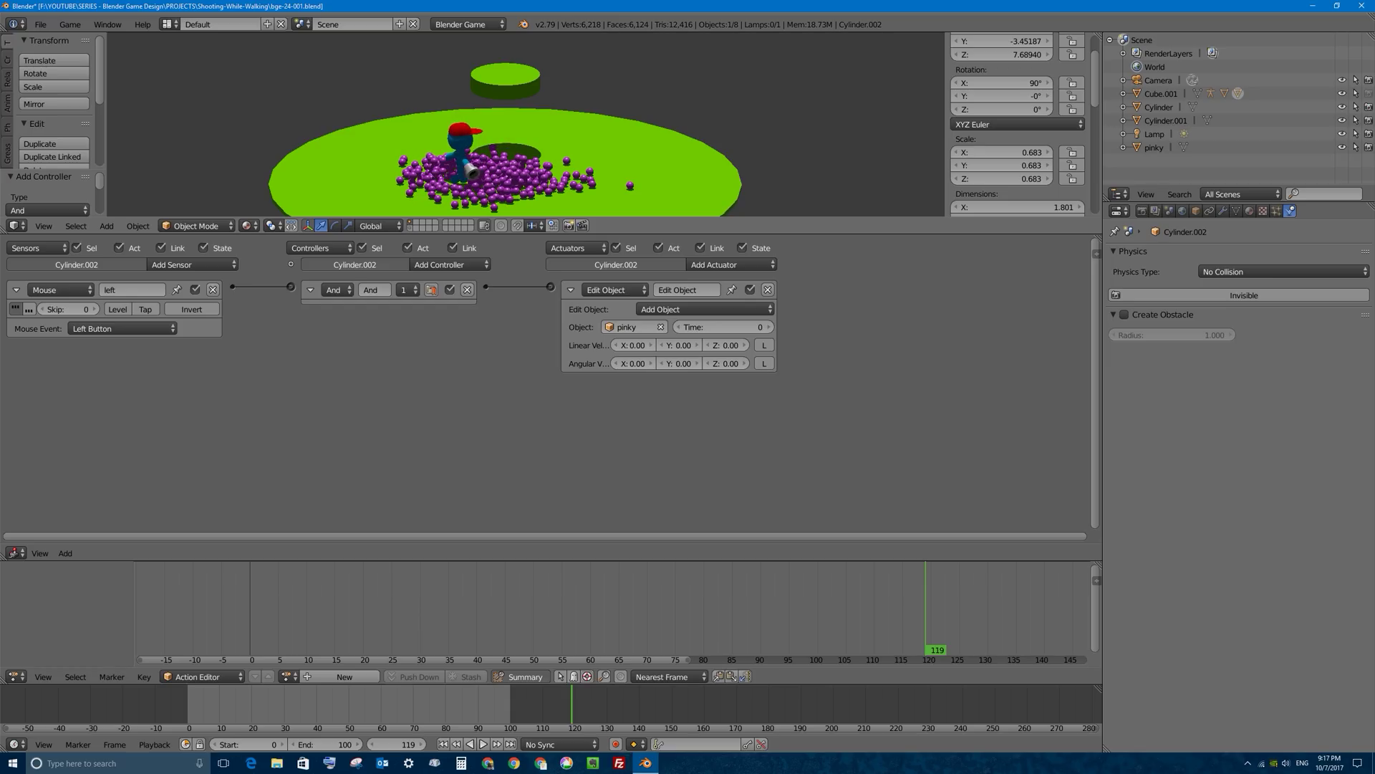
{"action": "key", "text": "Escape"}
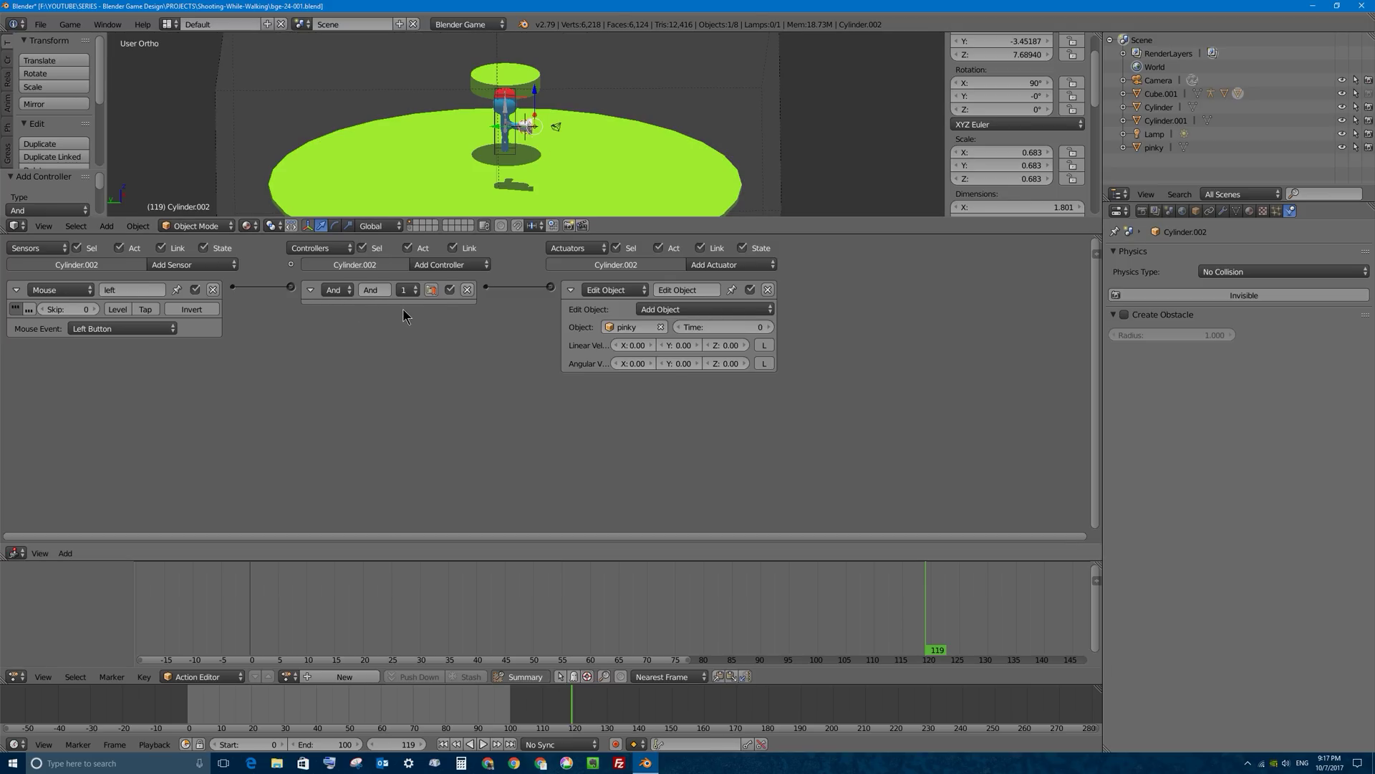
{"action": "scroll", "coordinate": [509, 133], "scroll_direction": "up", "scroll_amount": 4}
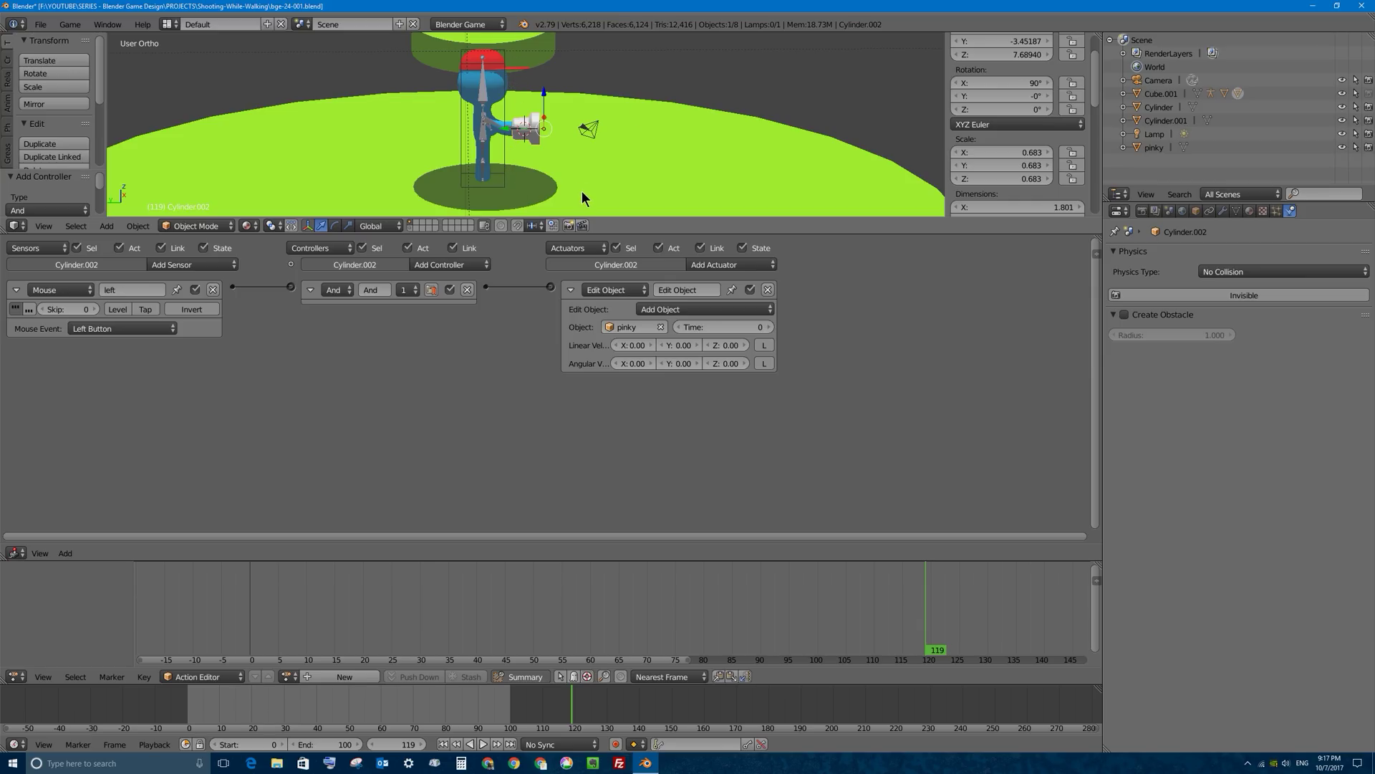
Add an Integer game property named i to the arm cannon
{"action": "left_click", "coordinate": [1092, 254]}
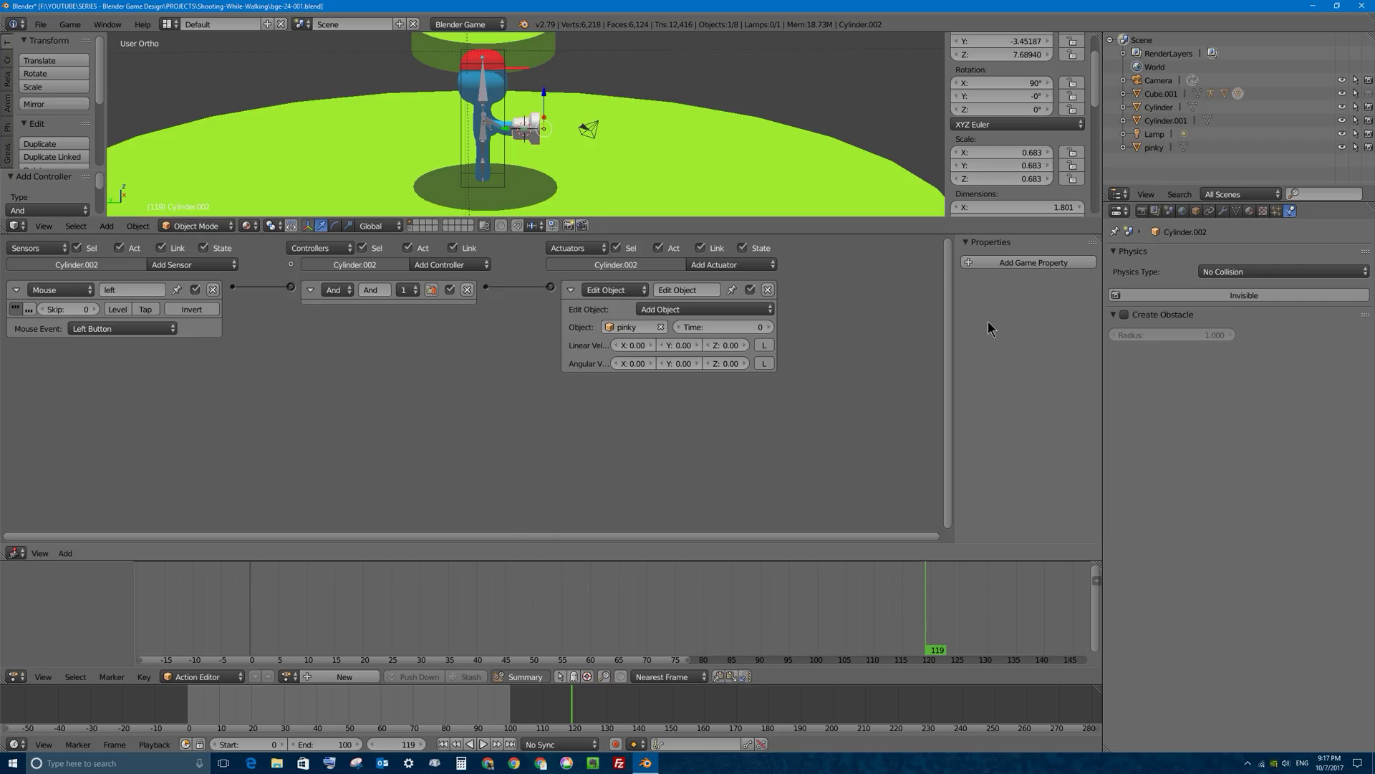
{"action": "left_click_drag", "start_coordinate": [954, 282], "coordinate": [898, 281]}
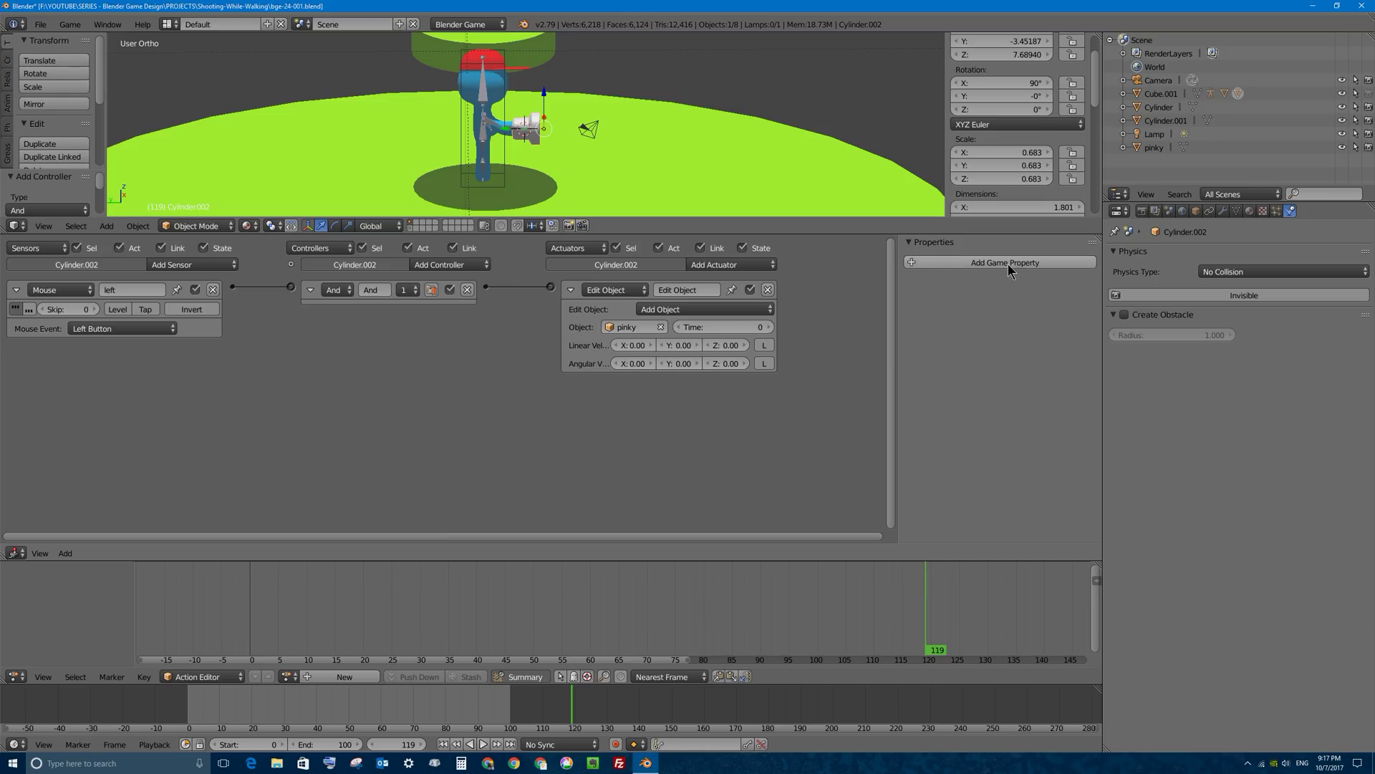
{"action": "left_click_drag", "start_coordinate": [899, 278], "coordinate": [1148, 278]}
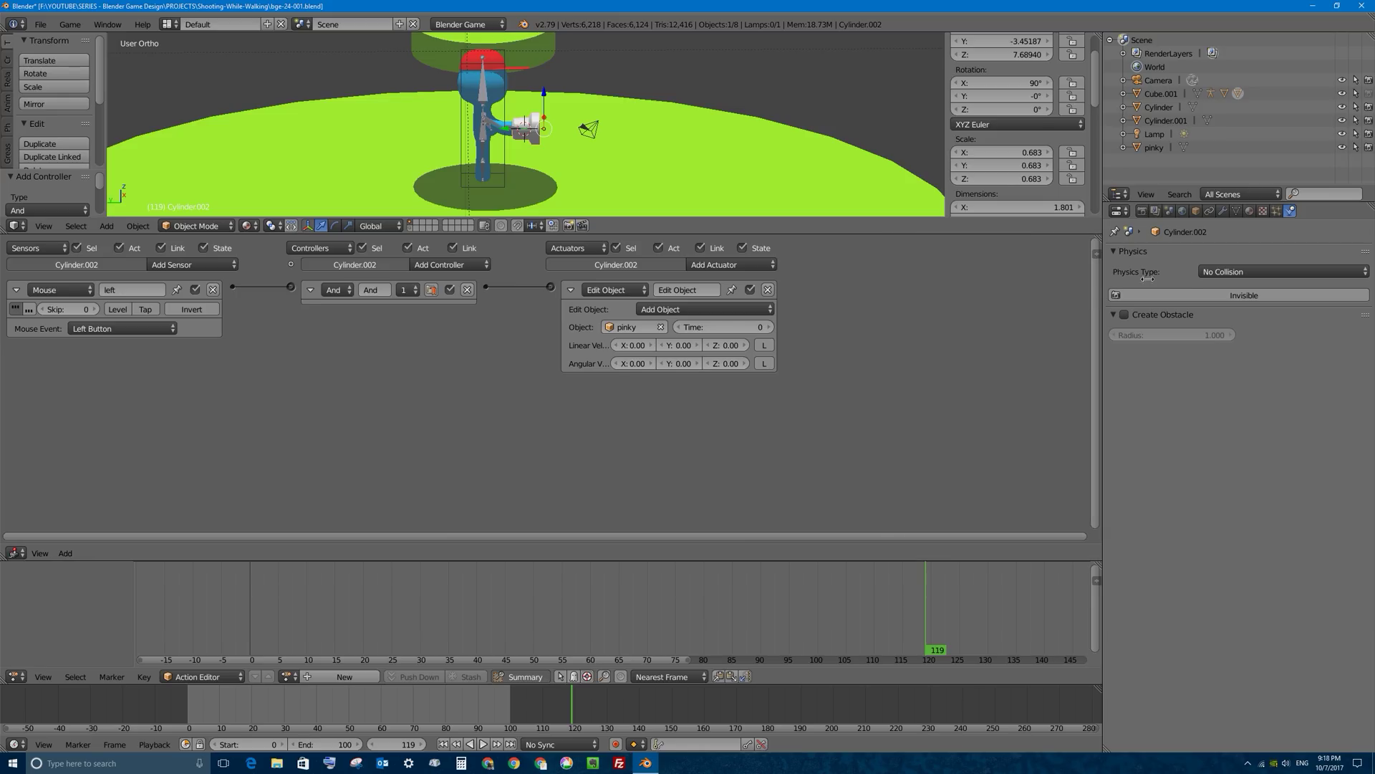
{"action": "left_click", "coordinate": [1096, 254]}
{"action": "left_click", "coordinate": [979, 265]}
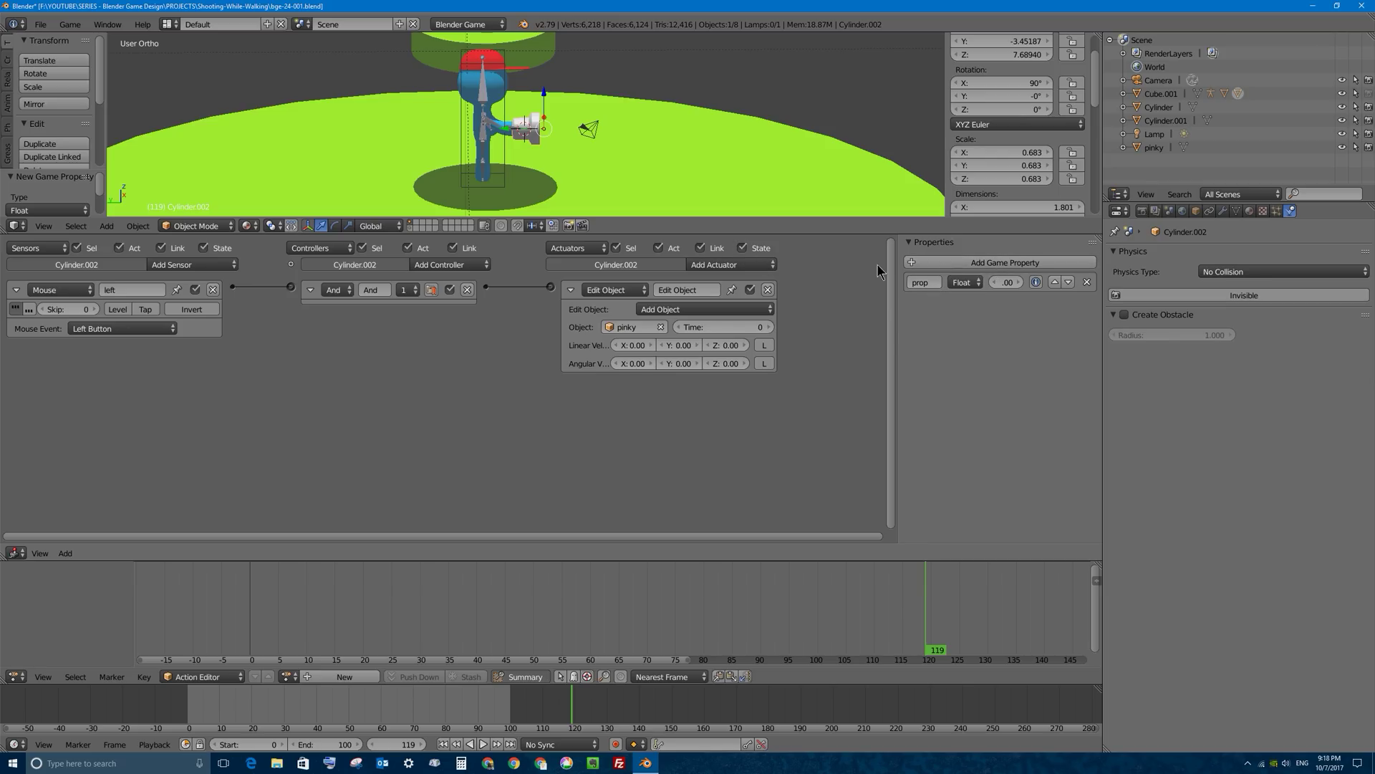
{"action": "left_click_drag", "start_coordinate": [896, 289], "coordinate": [850, 289]}
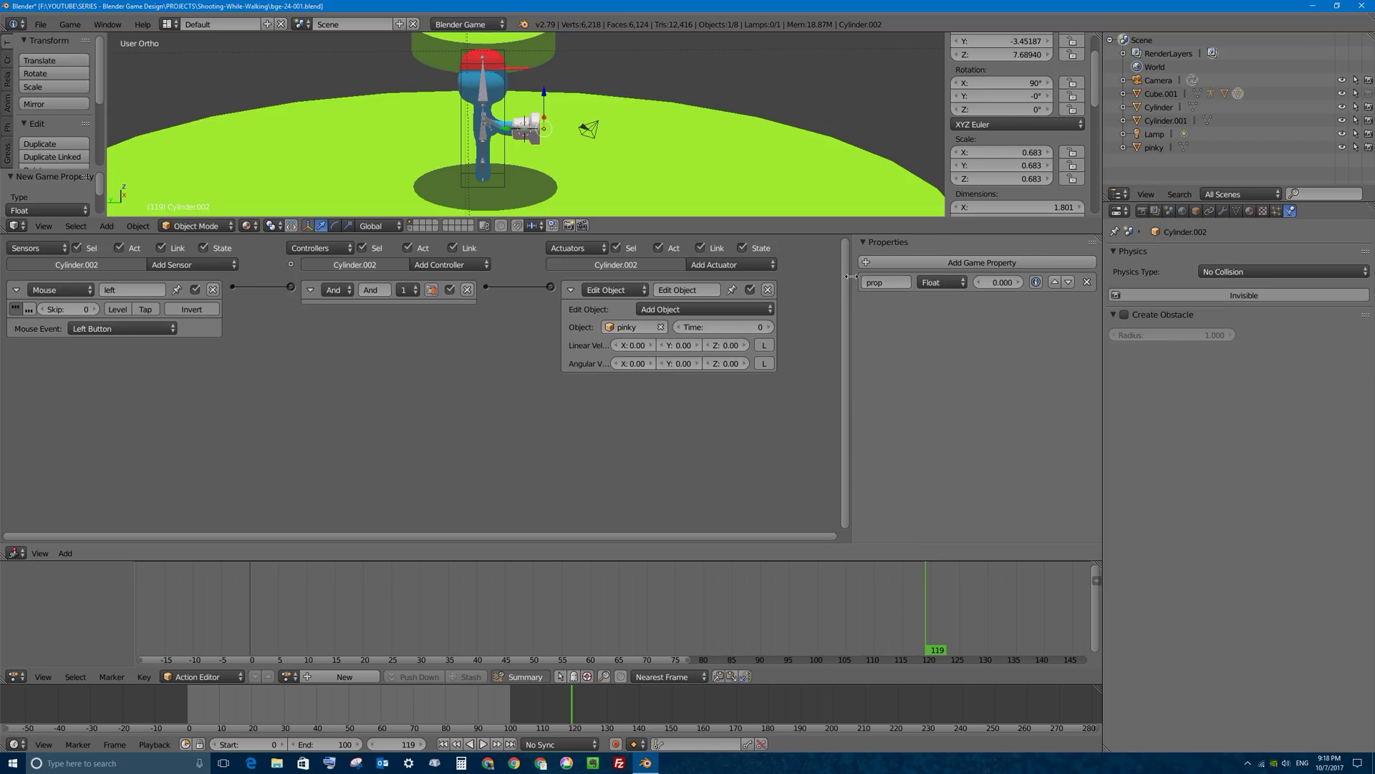
{"action": "left_click", "coordinate": [946, 283]}
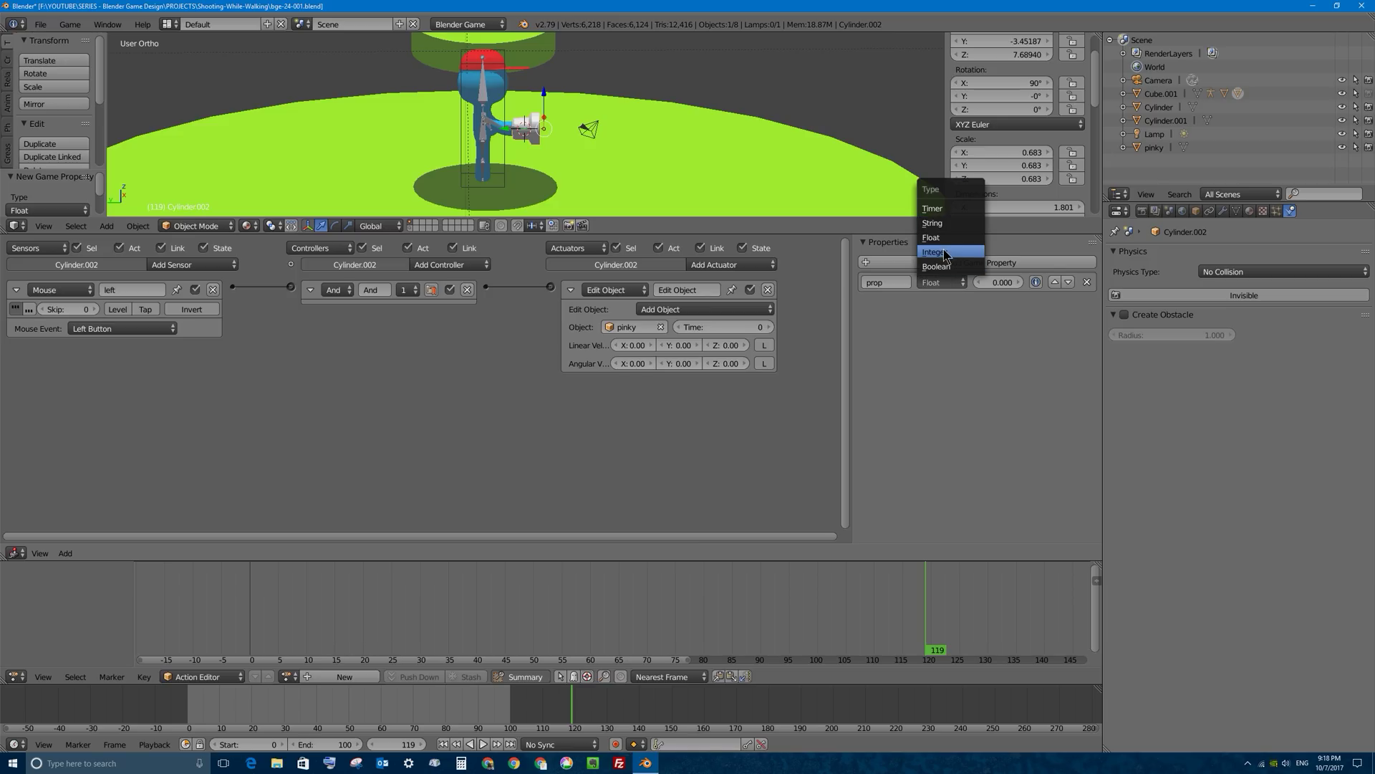
{"action": "left_click", "coordinate": [944, 251]}
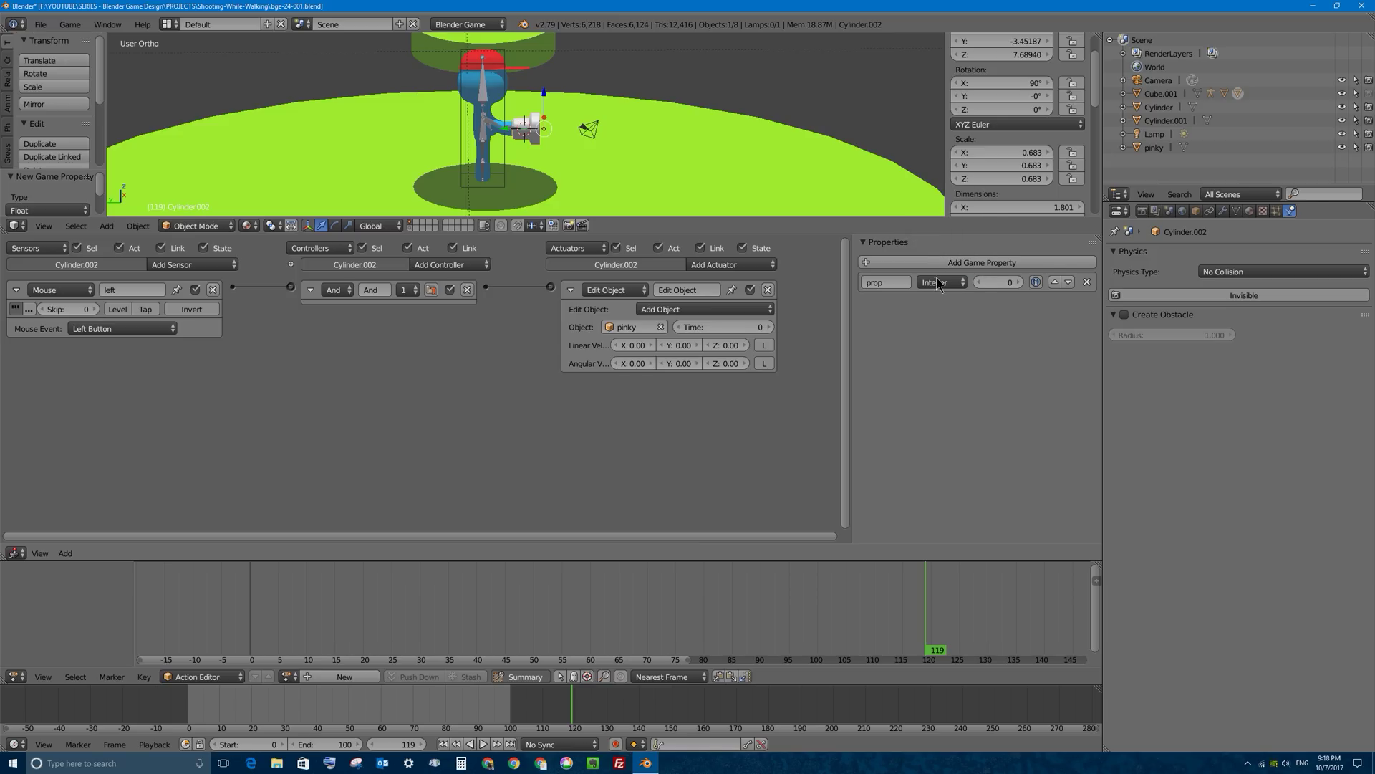
{"action": "double_click", "coordinate": [894, 281]}
{"action": "key", "text": "BackSpace"}
{"action": "left_click_drag", "start_coordinate": [851, 274], "coordinate": [918, 275]}
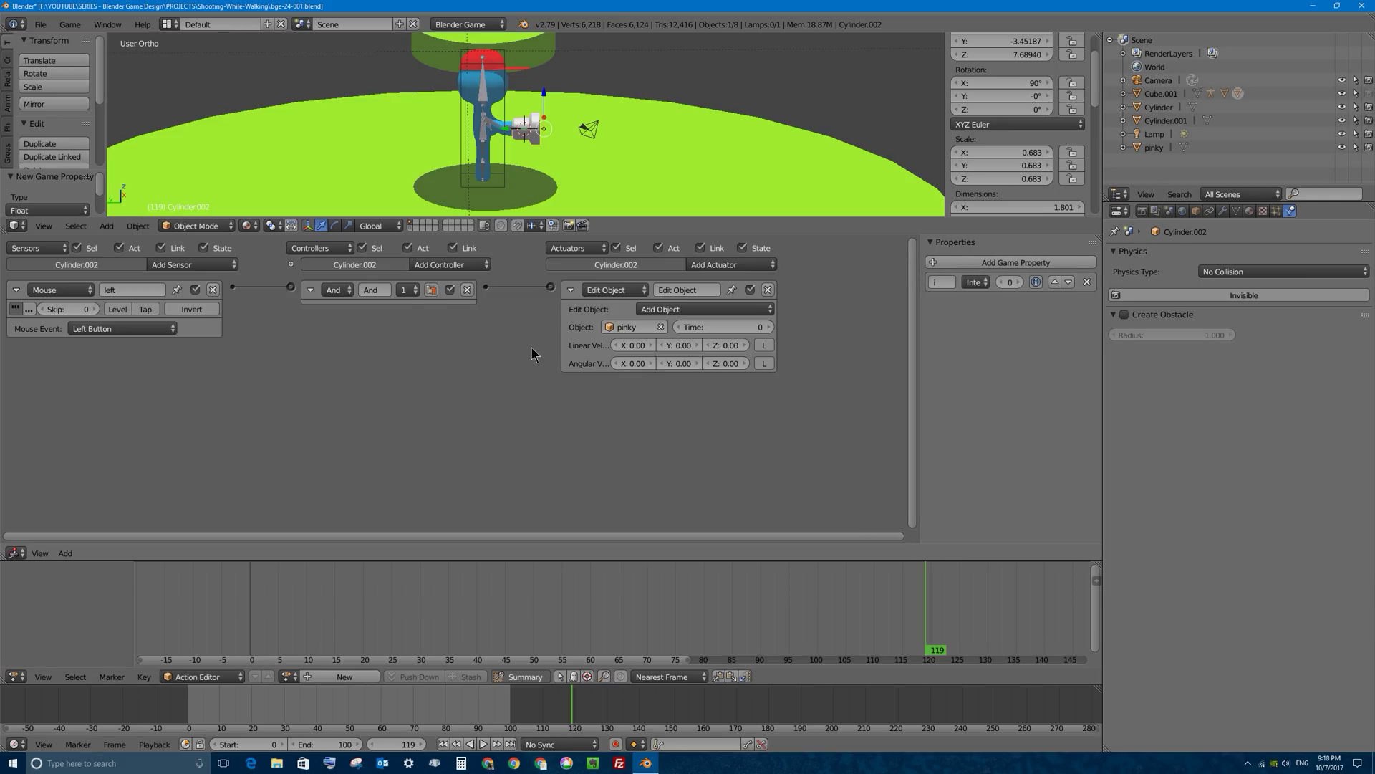
Add an Always sensor to the arm cannon with True level triggering on
{"action": "left_click", "coordinate": [179, 266]}
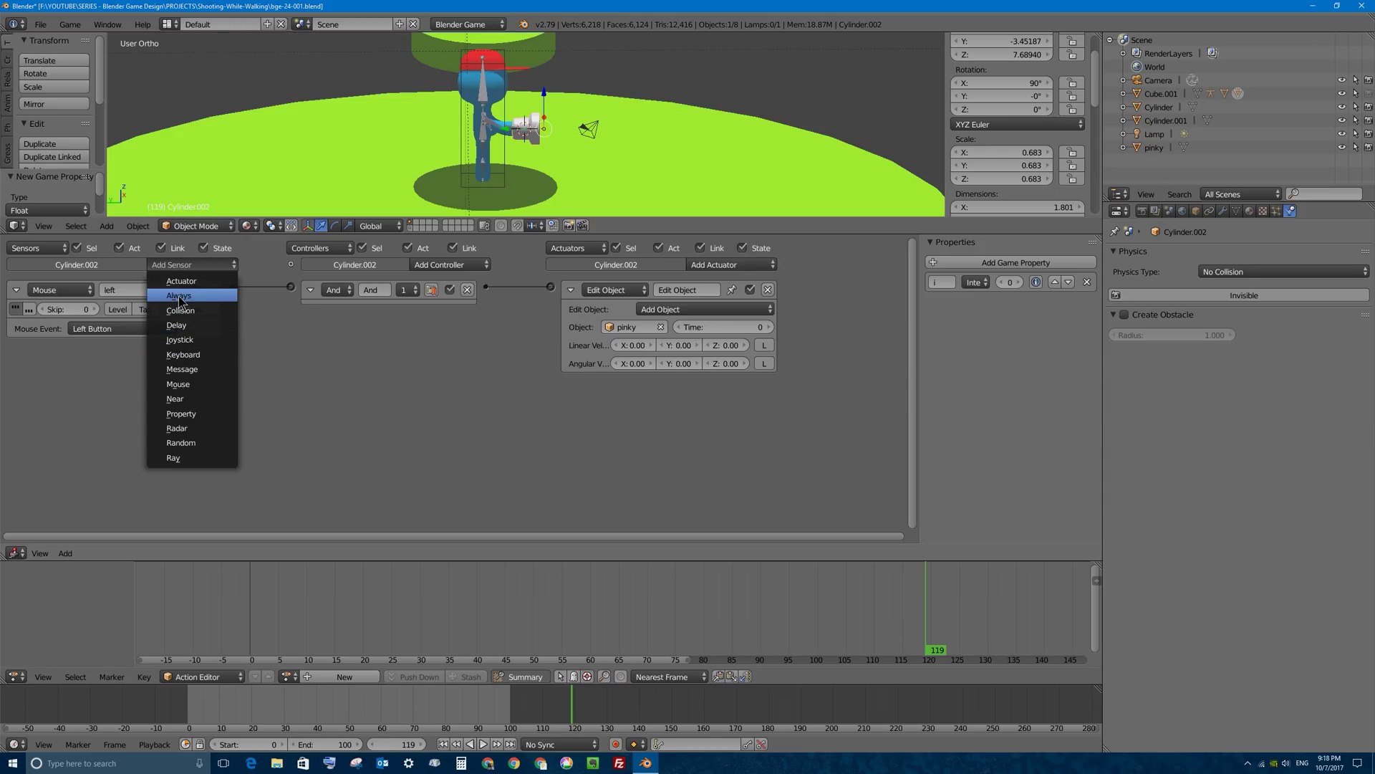
{"action": "left_click", "coordinate": [187, 296]}
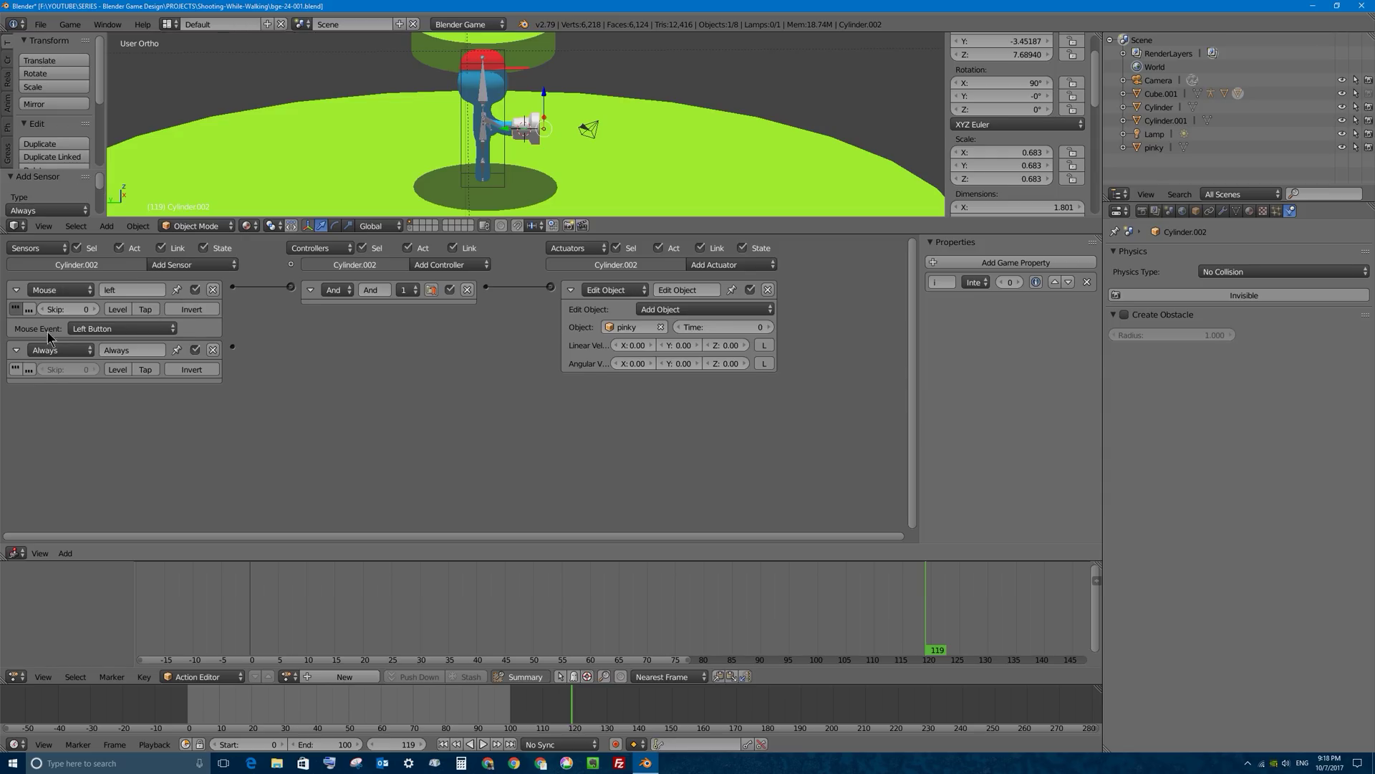
{"action": "left_click", "coordinate": [15, 368]}
Add a Property actuator in Add mode that increases i by 1 and link the Always sensor to it
{"action": "left_click", "coordinate": [733, 265]}
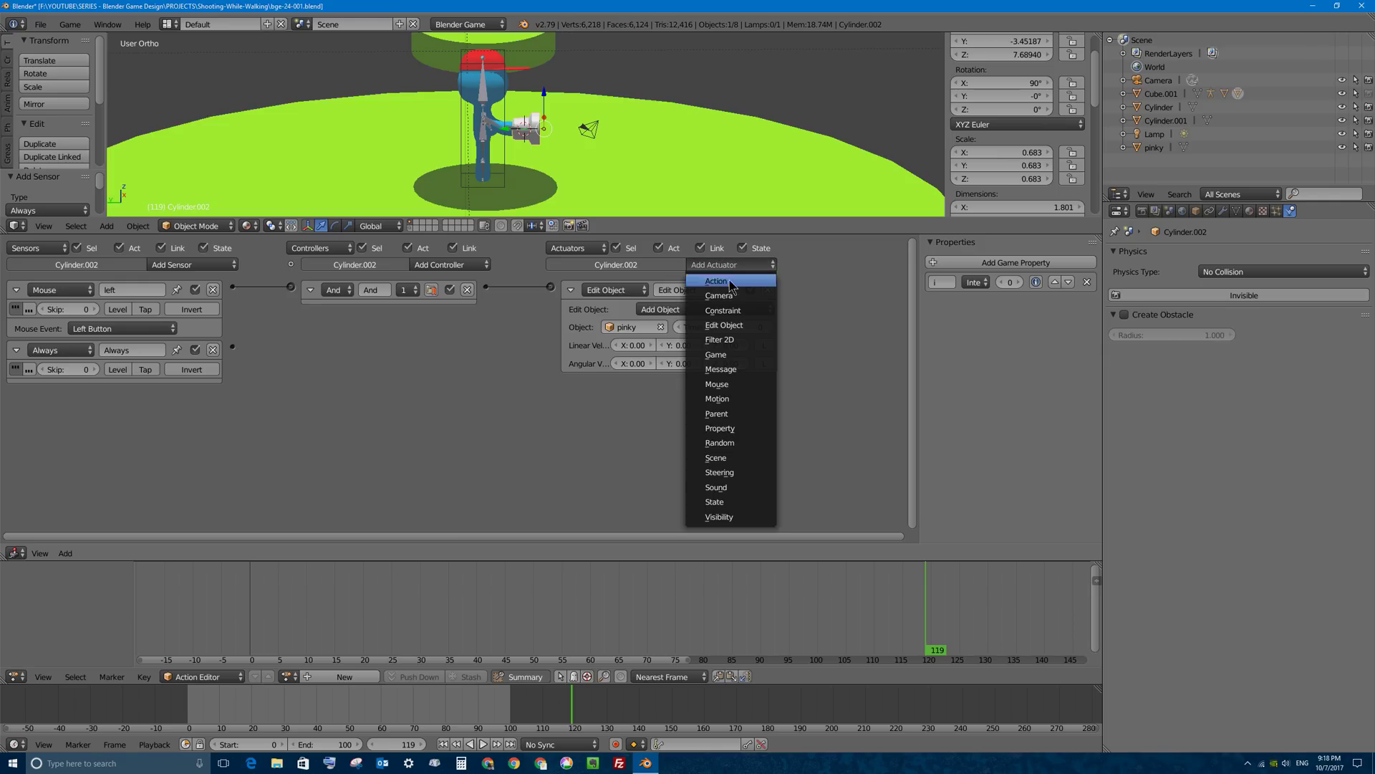
{"action": "left_click", "coordinate": [733, 432]}
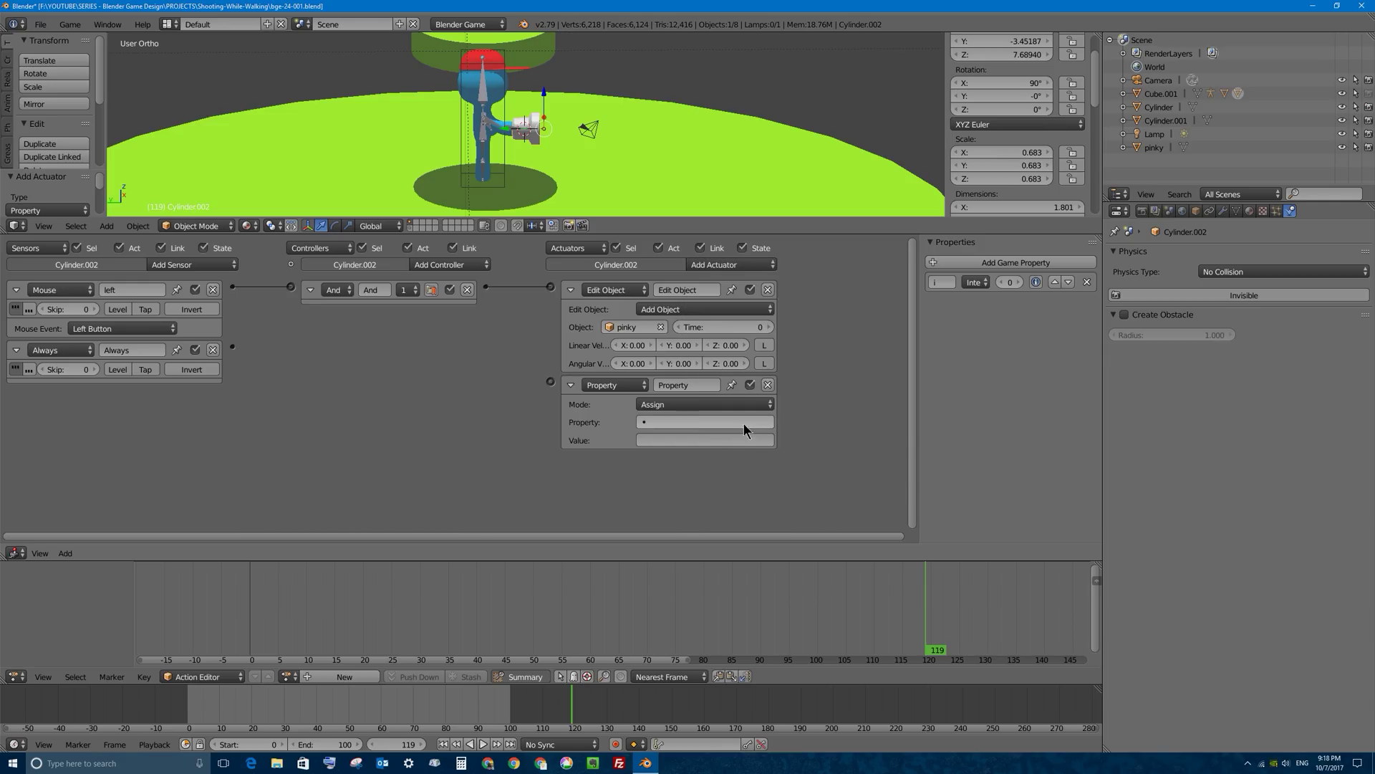
{"action": "left_click", "coordinate": [660, 426]}
{"action": "left_click", "coordinate": [662, 440]}
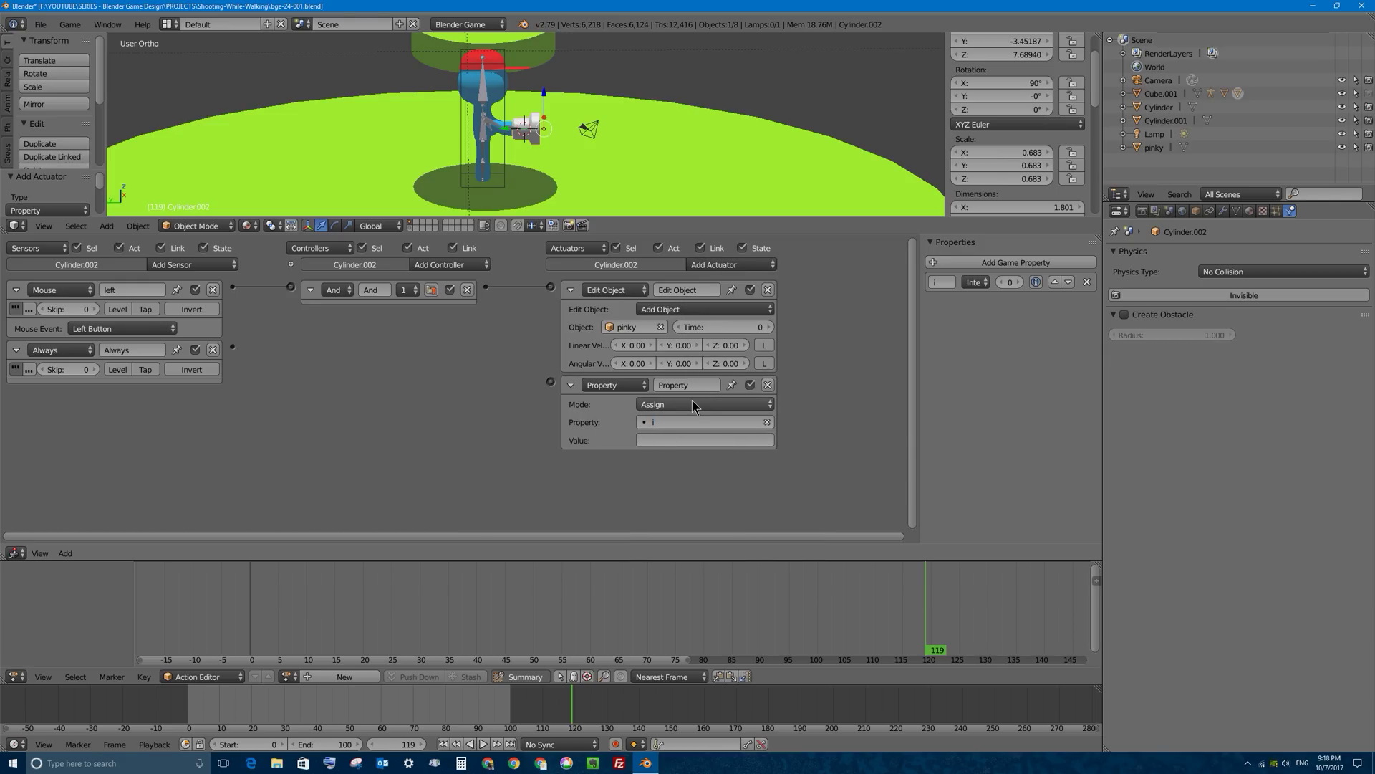
{"action": "left_click", "coordinate": [692, 401]}
{"action": "left_click", "coordinate": [675, 374]}
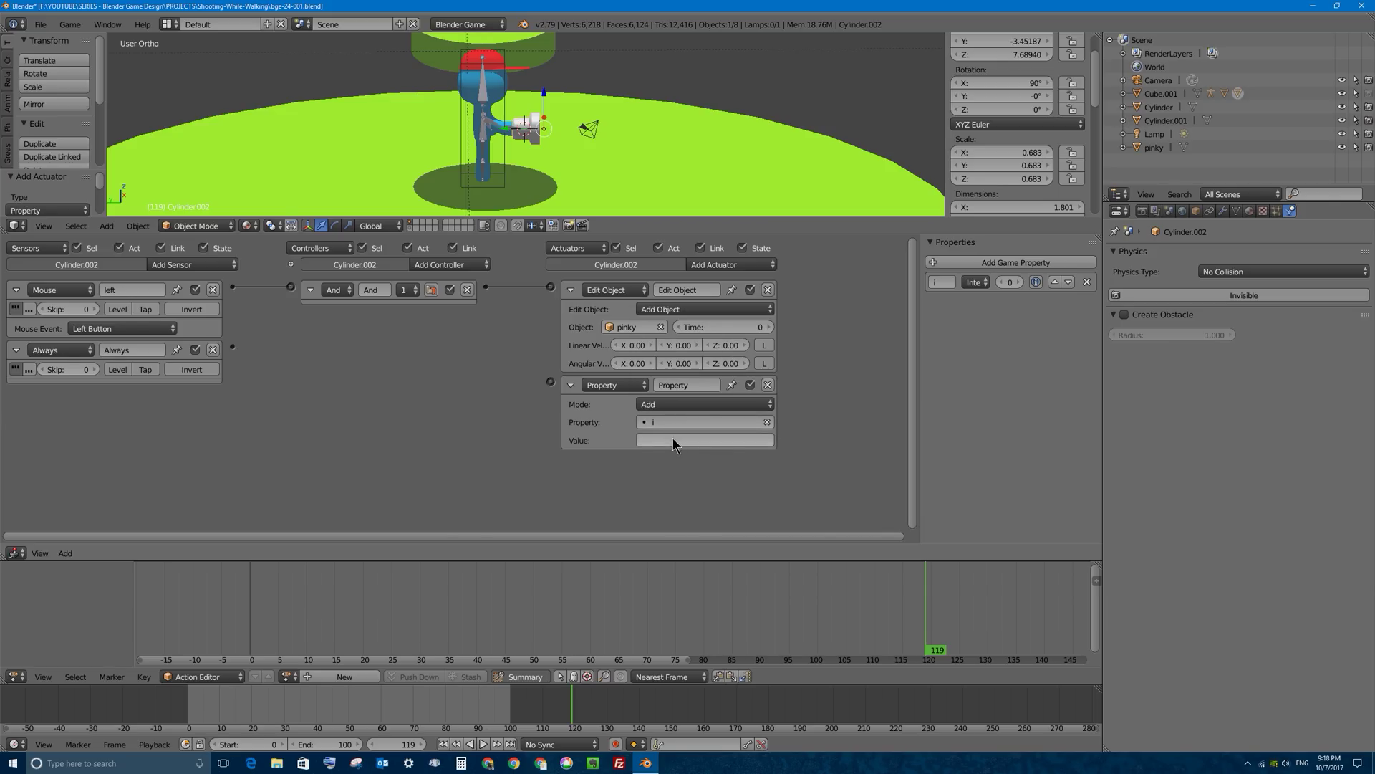
{"action": "left_click", "coordinate": [672, 438]}
{"action": "key", "text": "Return"}
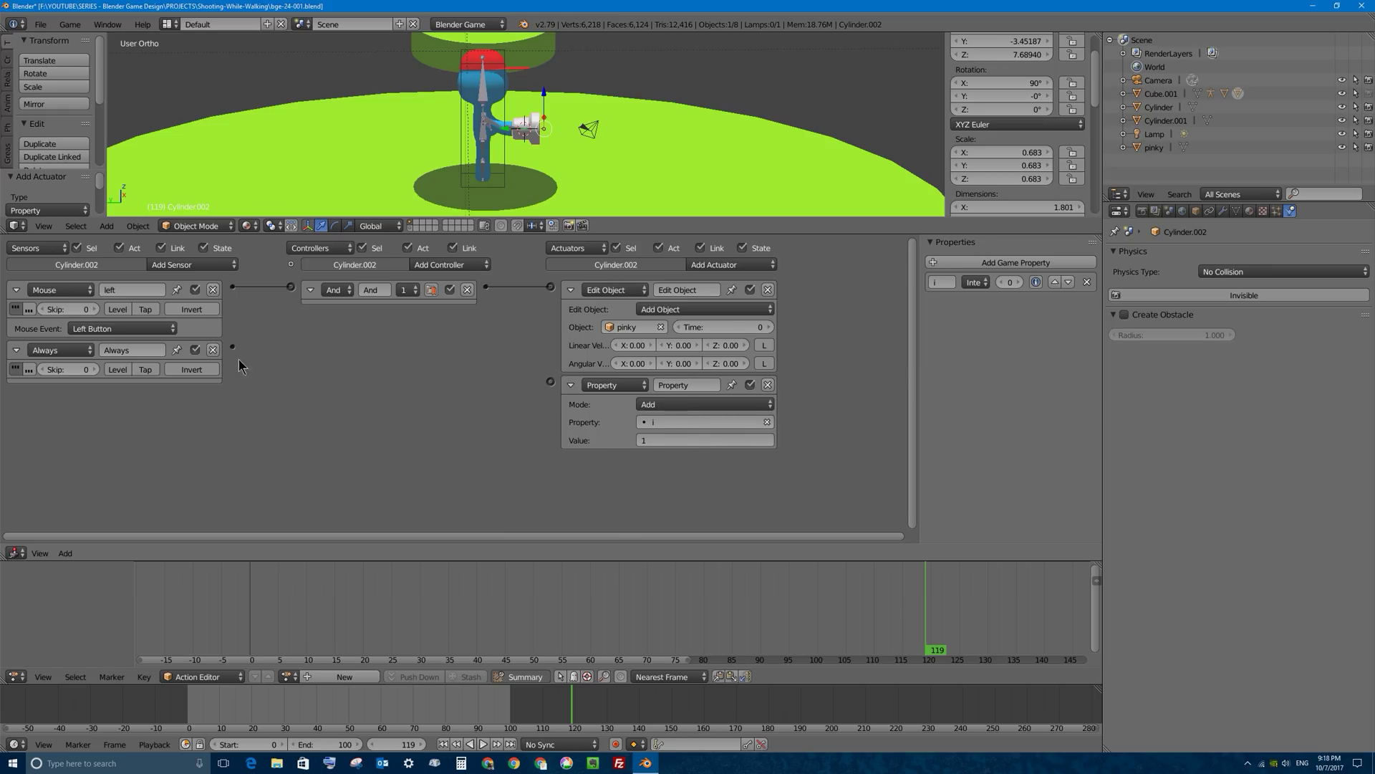
{"action": "left_click_drag", "start_coordinate": [237, 347], "coordinate": [551, 382]}
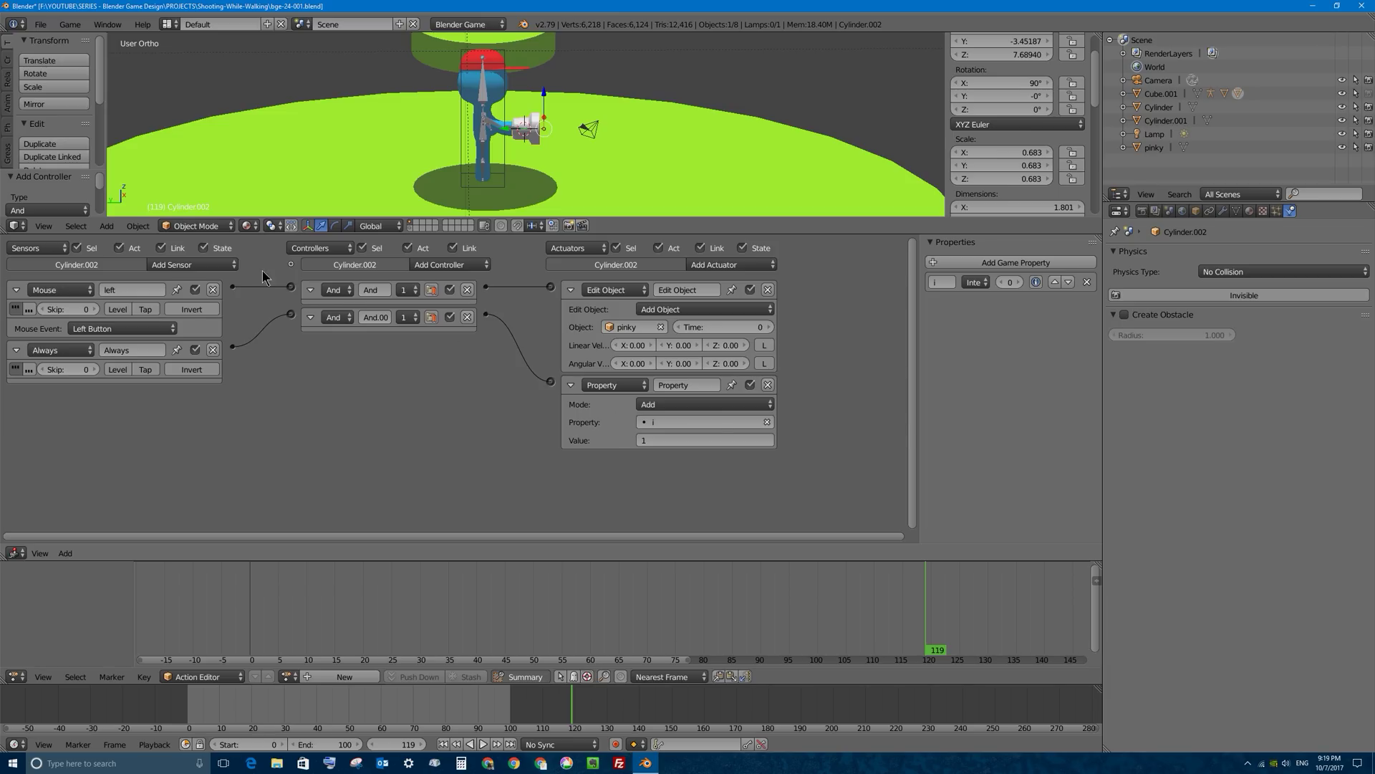
Add a second left-button Mouse sensor to the arm cannon with Tap enabled
{"action": "left_click", "coordinate": [205, 264]}
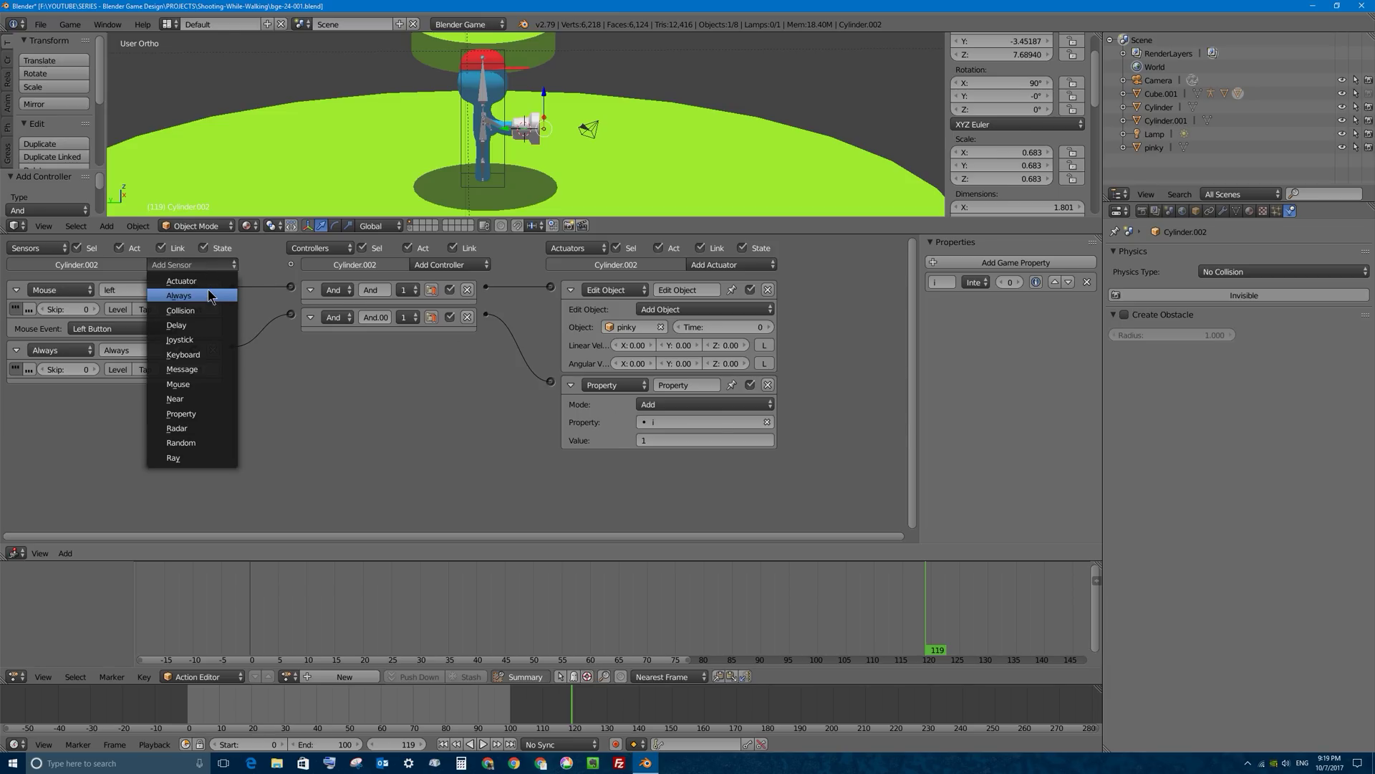
{"action": "left_click", "coordinate": [193, 265]}
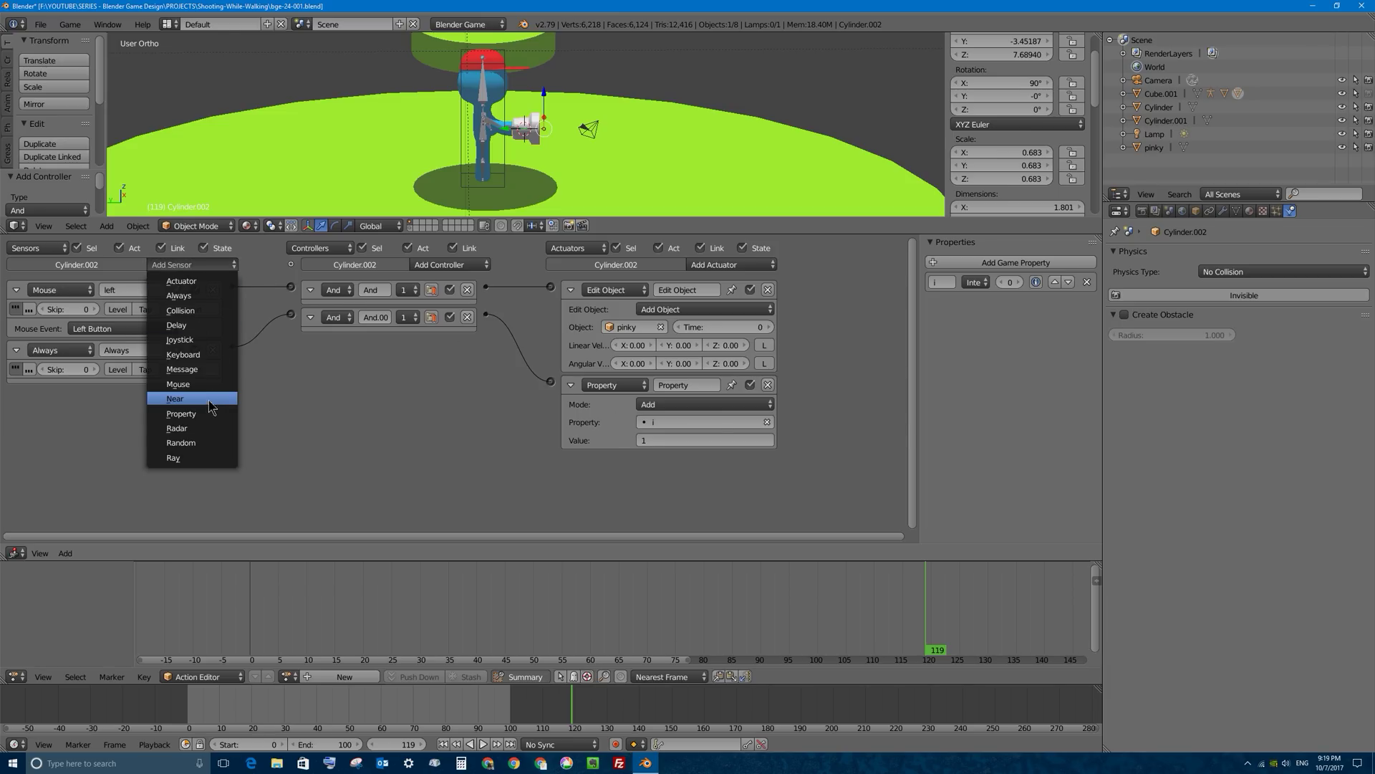
{"action": "left_click", "coordinate": [203, 387]}
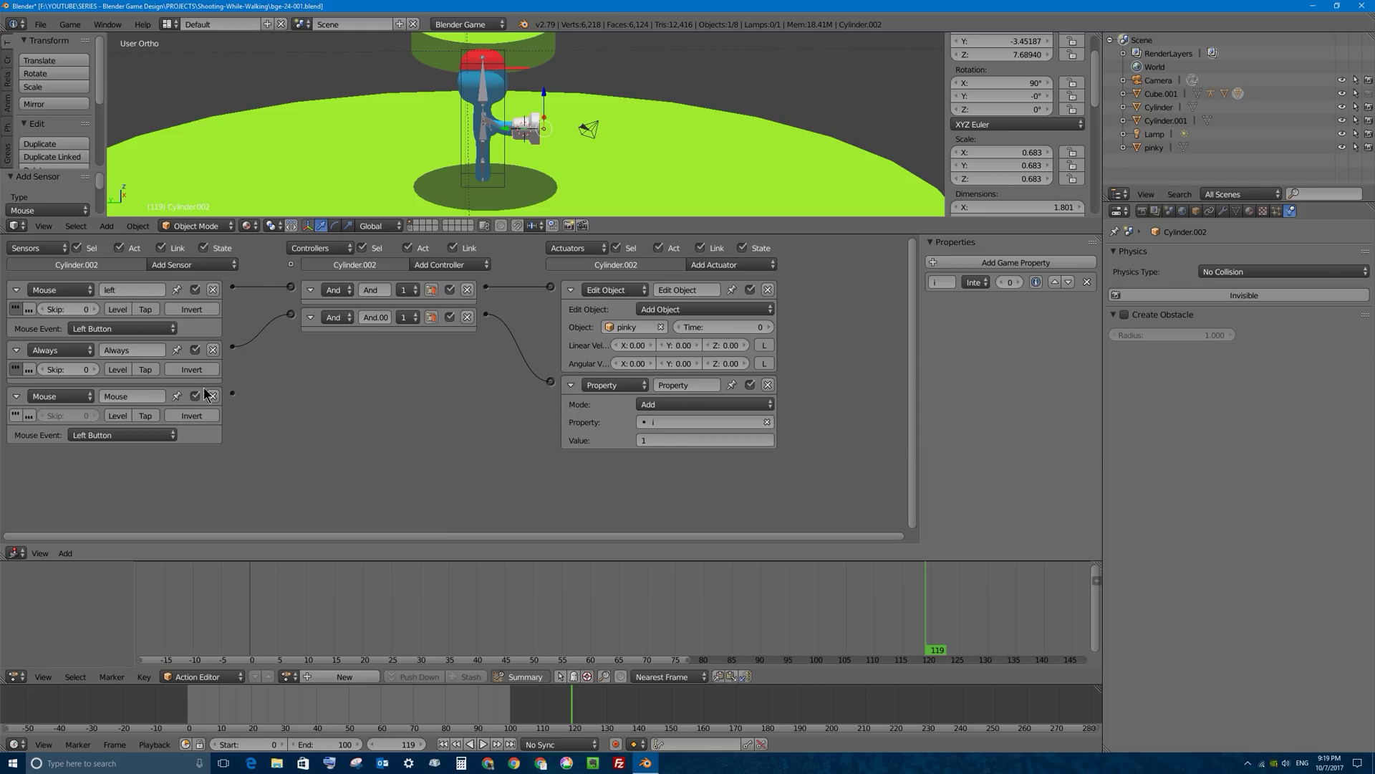
{"action": "left_click", "coordinate": [150, 417]}
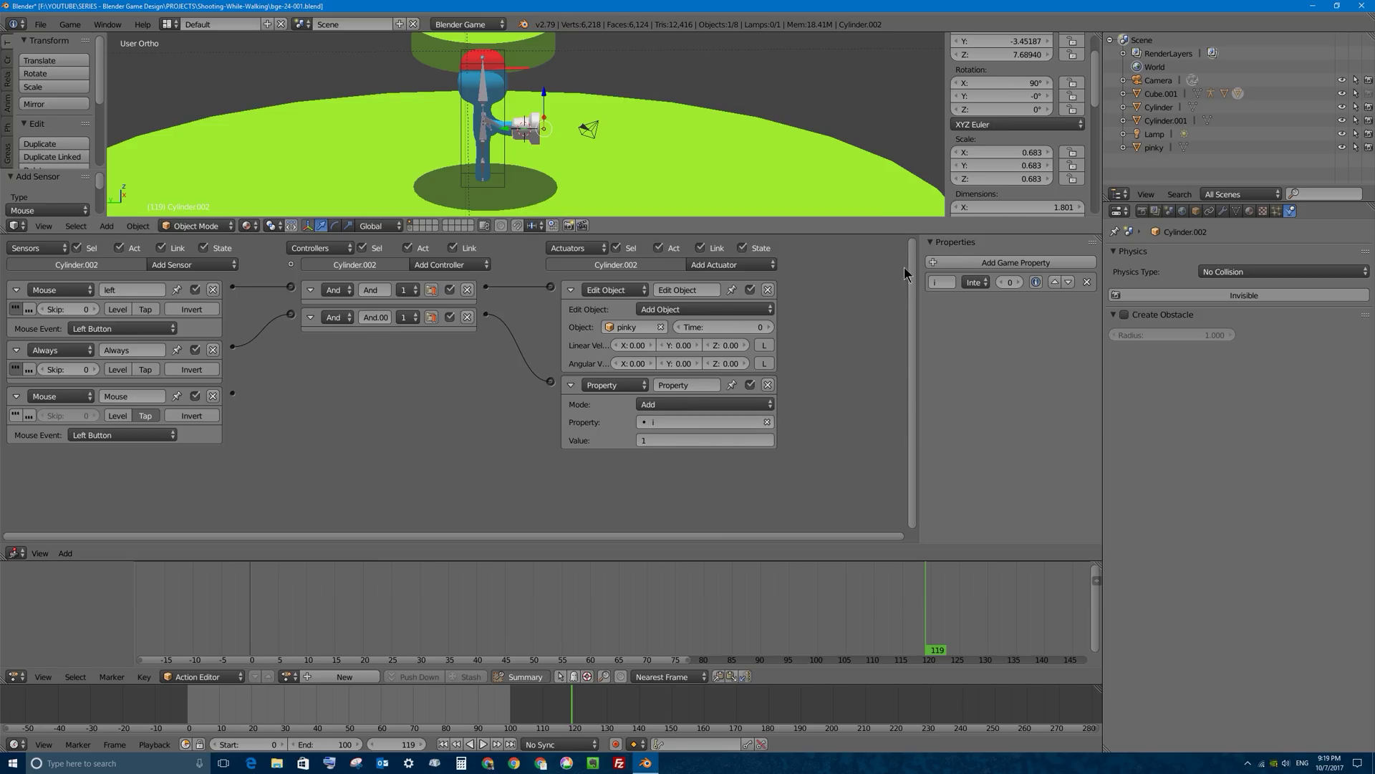
Add a Property actuator in Assign mode that sets i to 0 and link the tapped Mouse sensor to it
{"action": "left_click", "coordinate": [736, 264]}
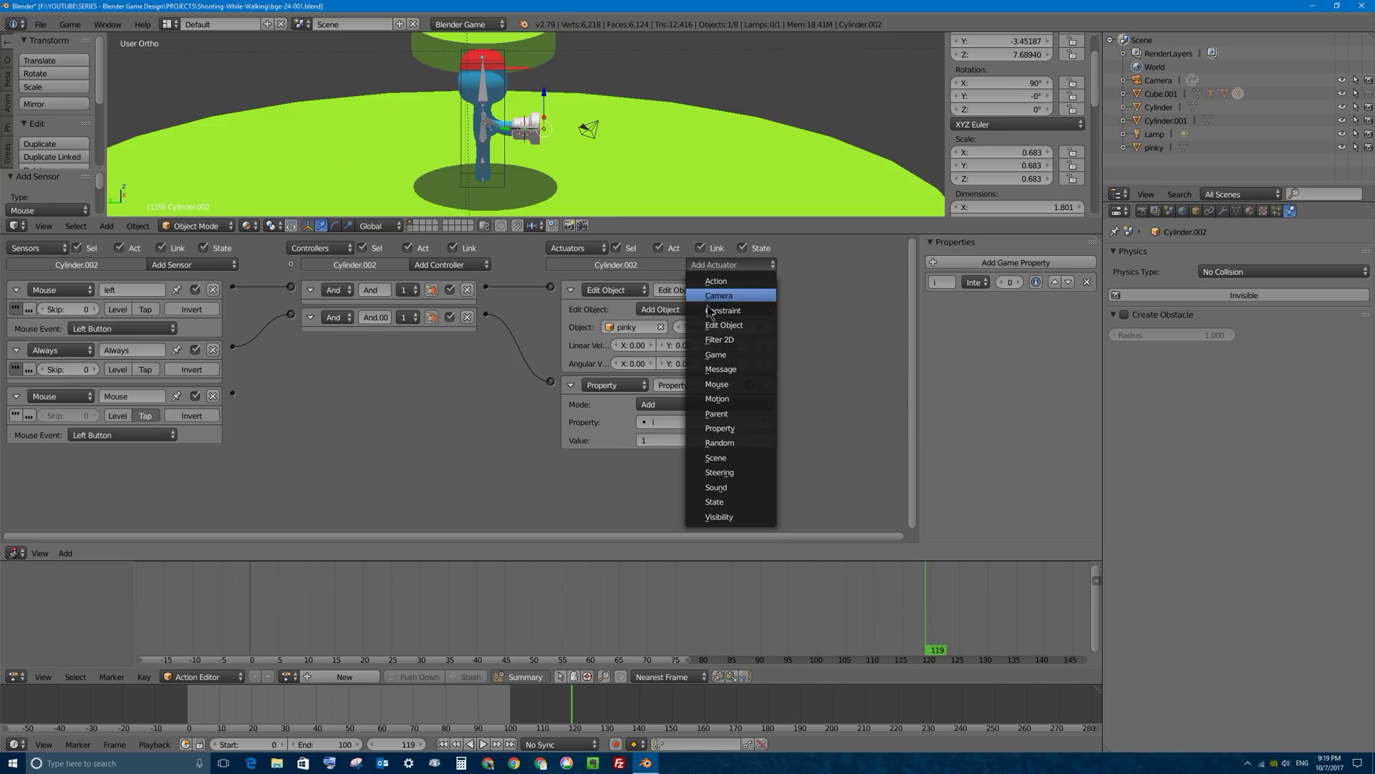
{"action": "left_click", "coordinate": [741, 427]}
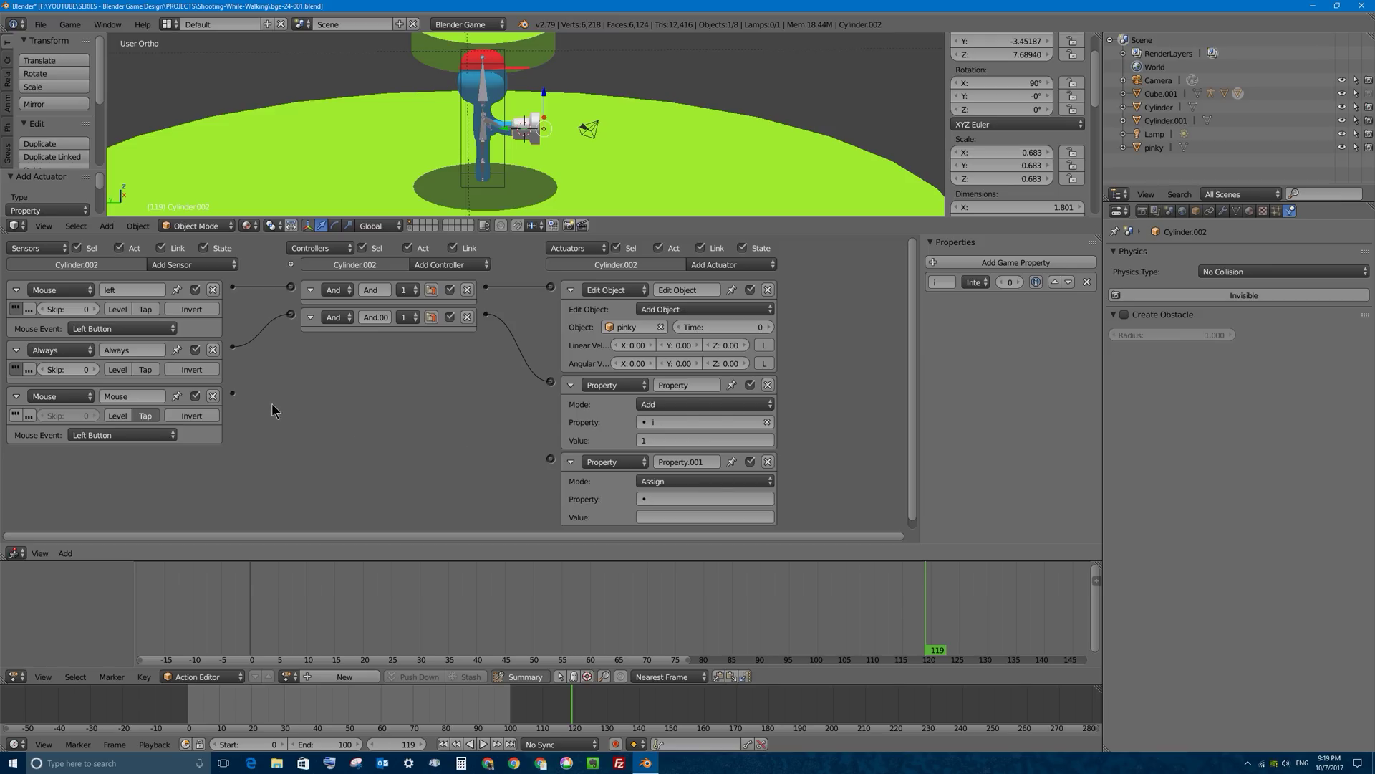
{"action": "left_click_drag", "start_coordinate": [234, 396], "coordinate": [550, 458]}
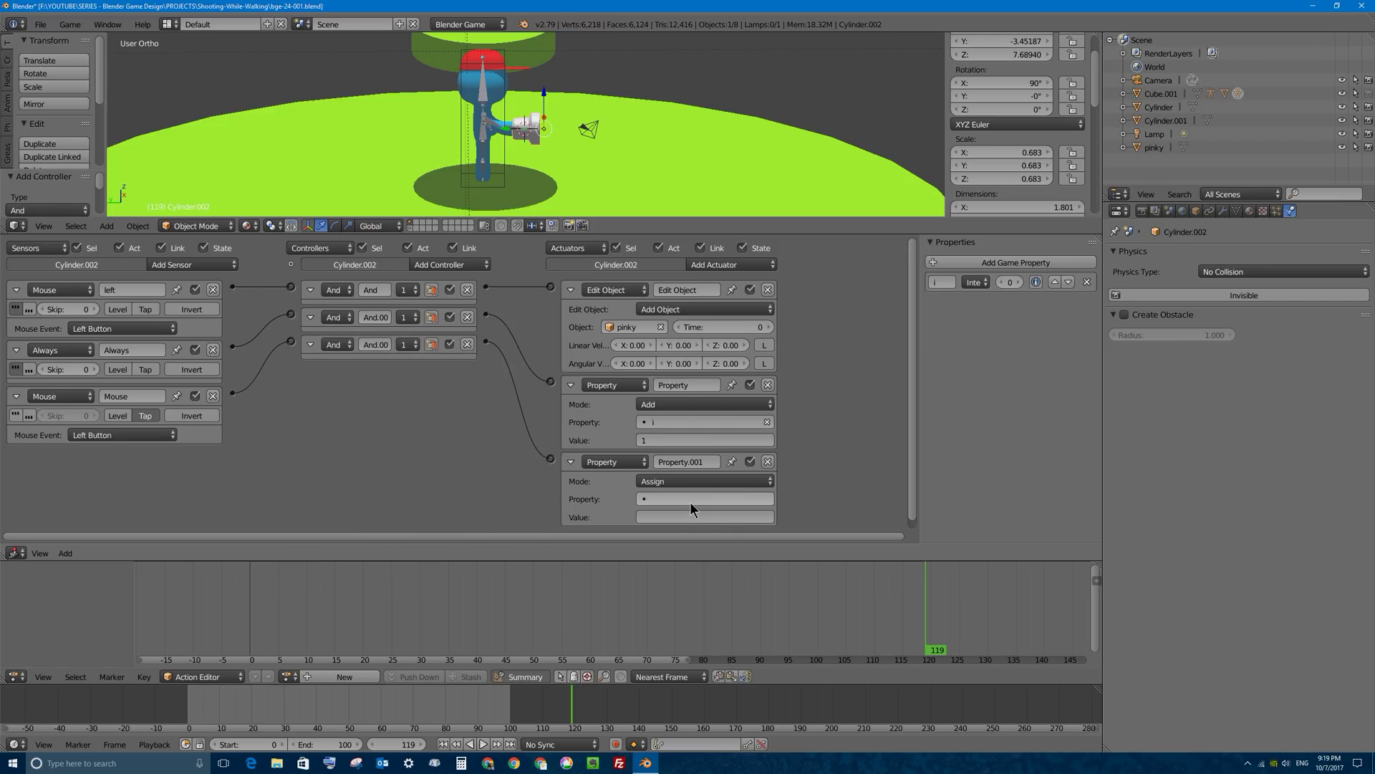
{"action": "left_click", "coordinate": [686, 500]}
{"action": "left_click", "coordinate": [668, 515]}
{"action": "left_click", "coordinate": [665, 516]}
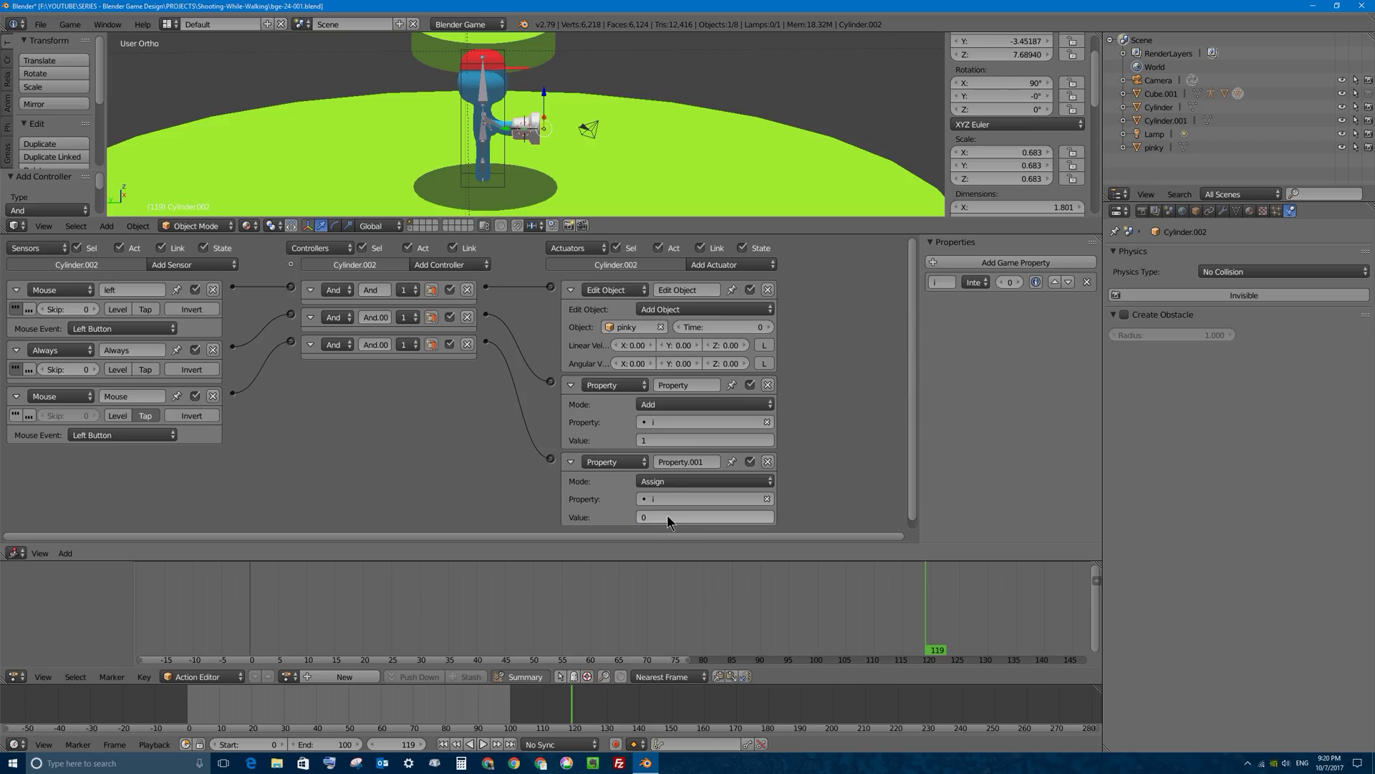
{"action": "key", "text": "Return"}
Remove the original Mouse sensor named left and the And controller it was linked to
{"action": "left_click_drag", "start_coordinate": [660, 561], "coordinate": [659, 612]}
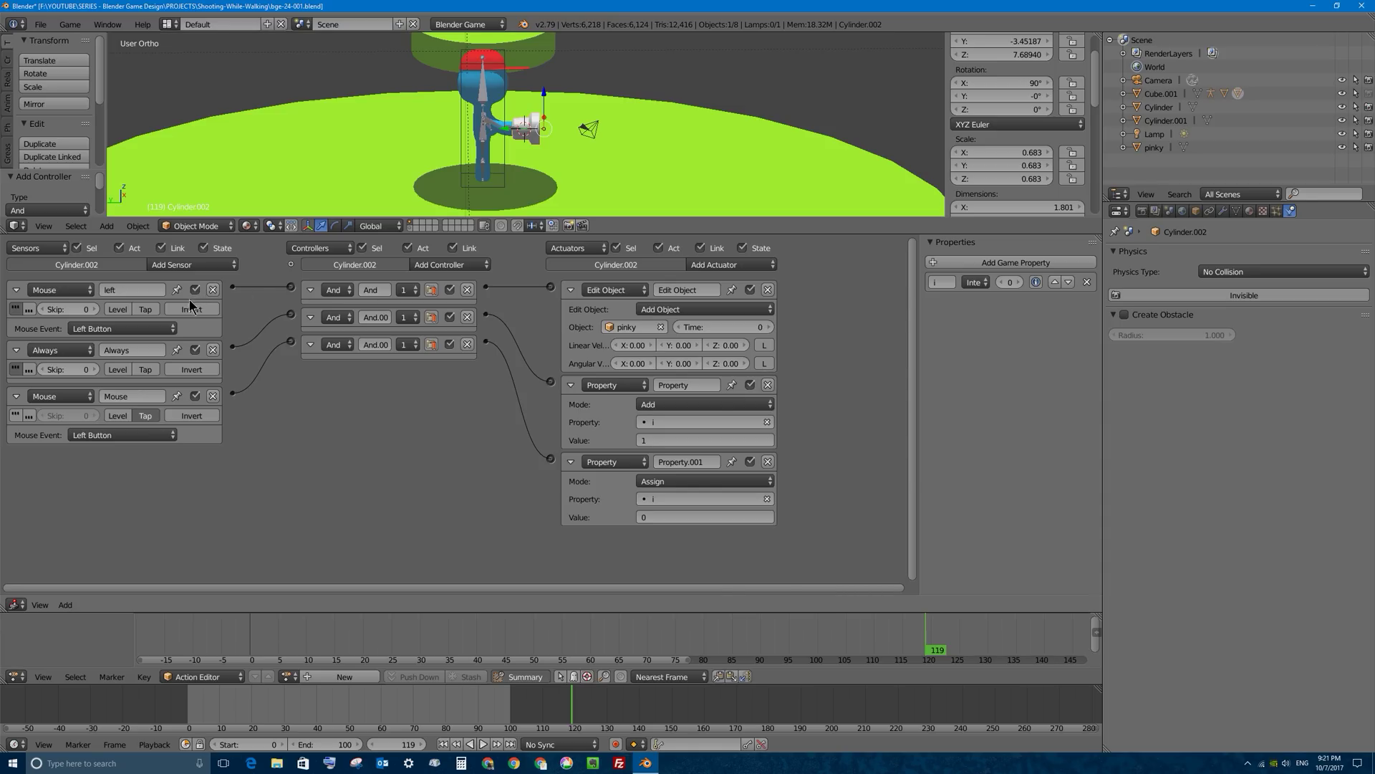
{"action": "left_click", "coordinate": [213, 289]}
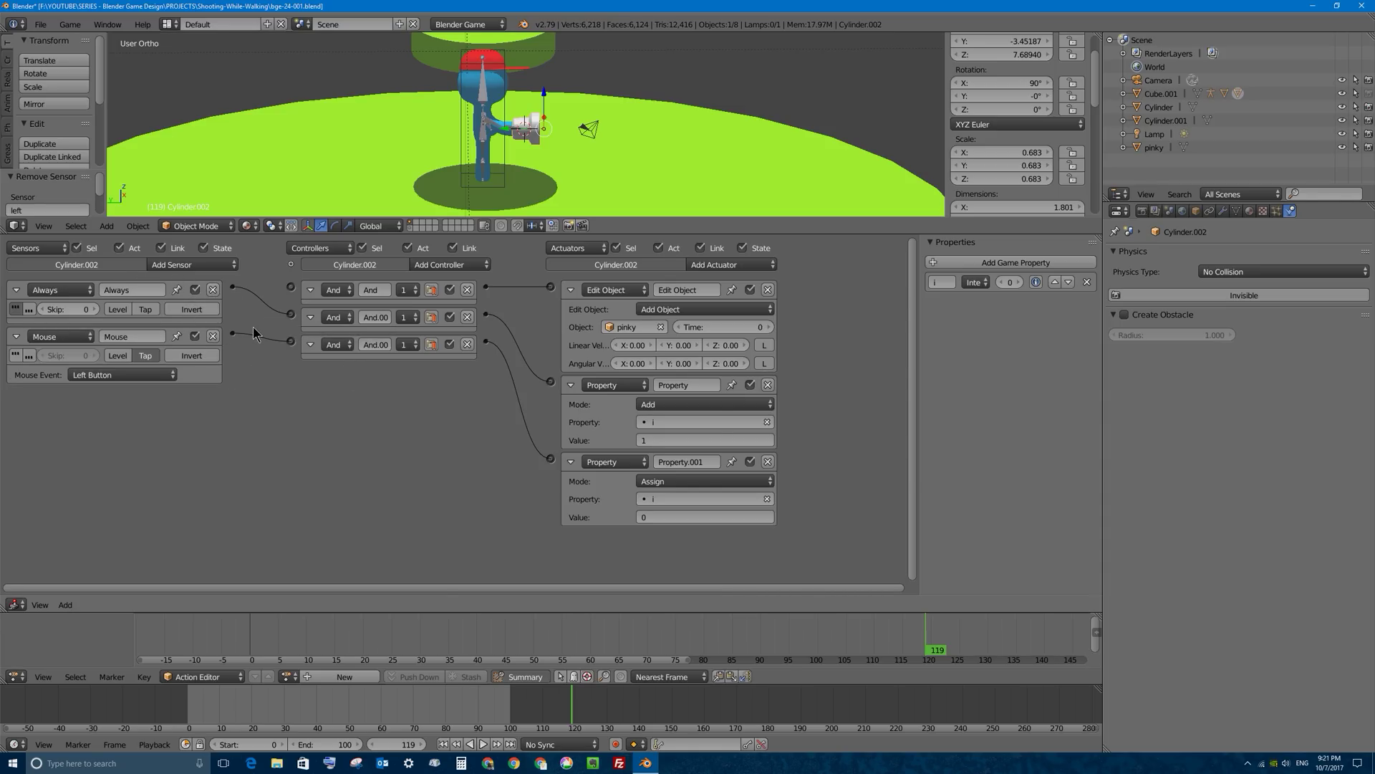
{"action": "key", "text": "ctrl+z"}
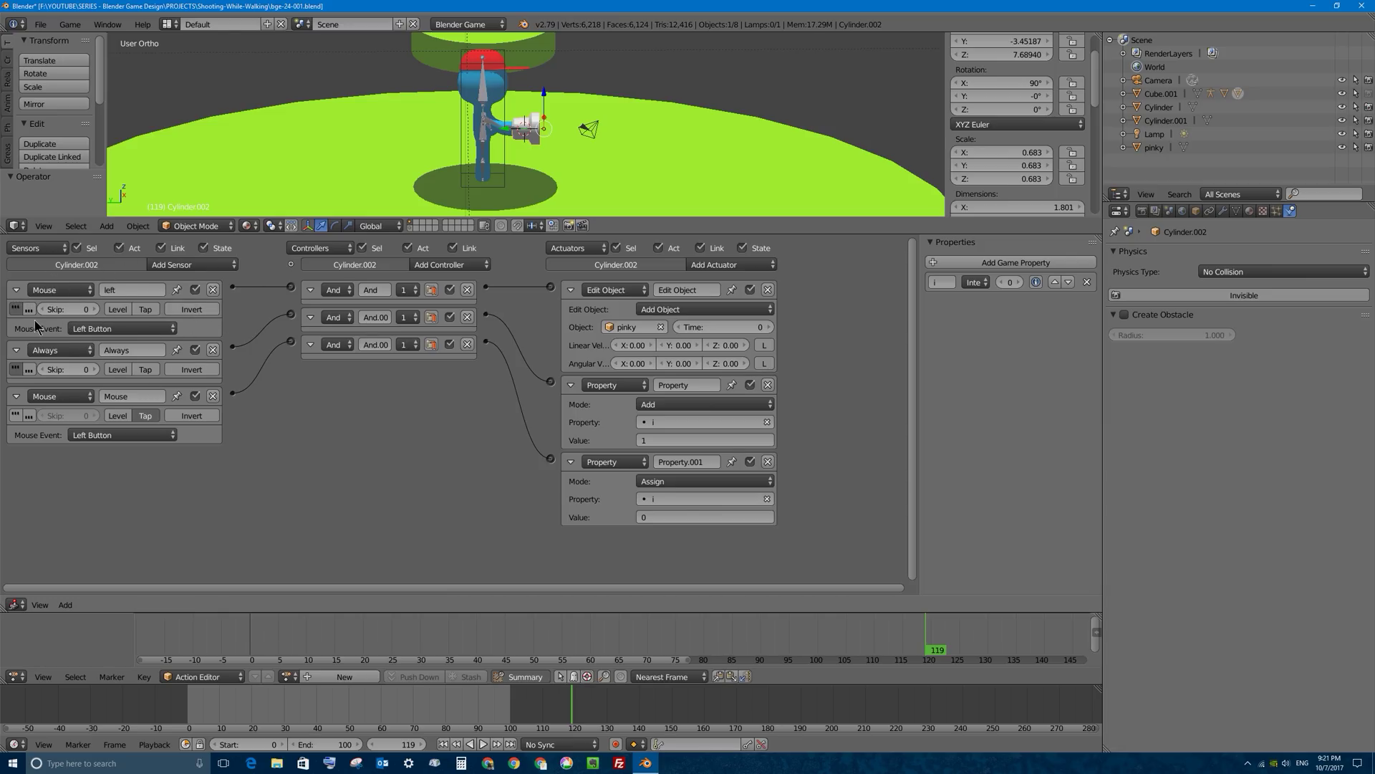
{"action": "left_click", "coordinate": [213, 290]}
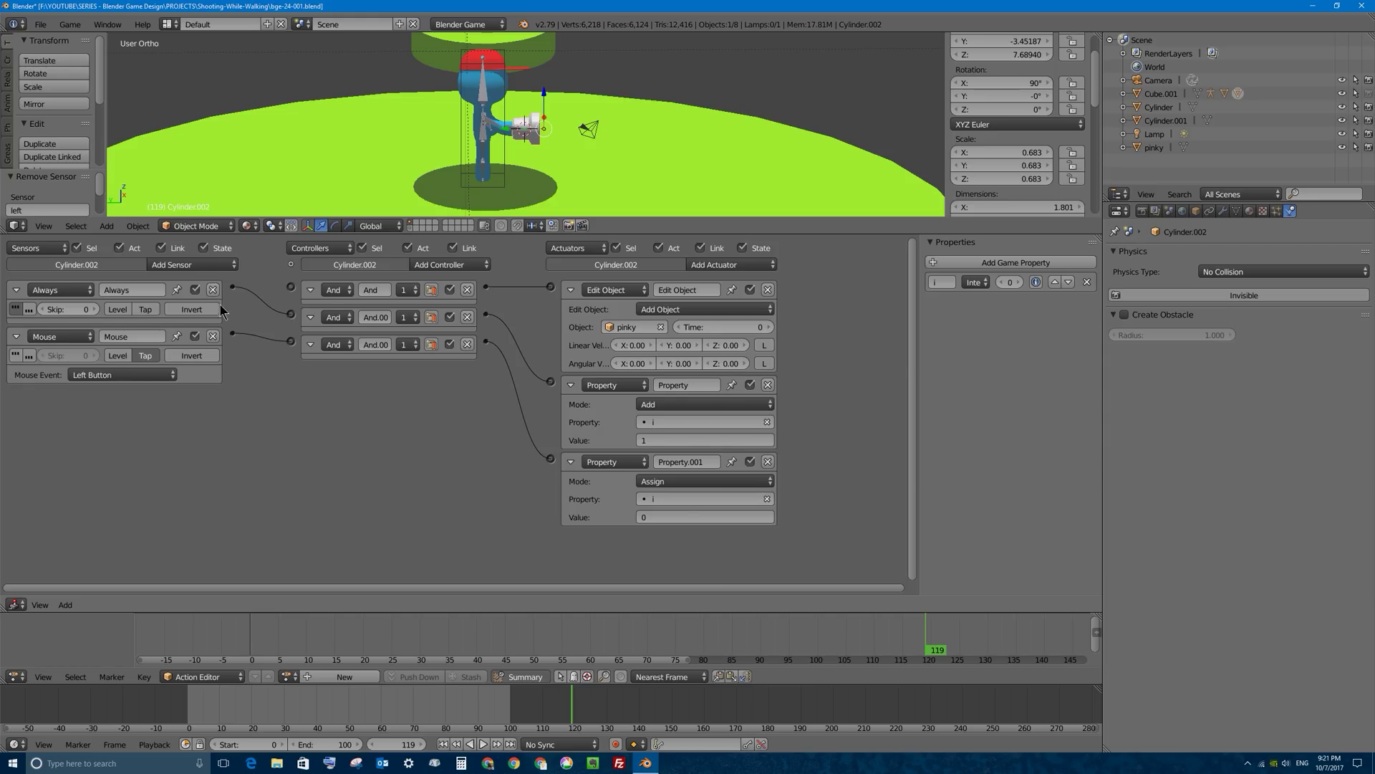
{"action": "left_click", "coordinate": [467, 289]}
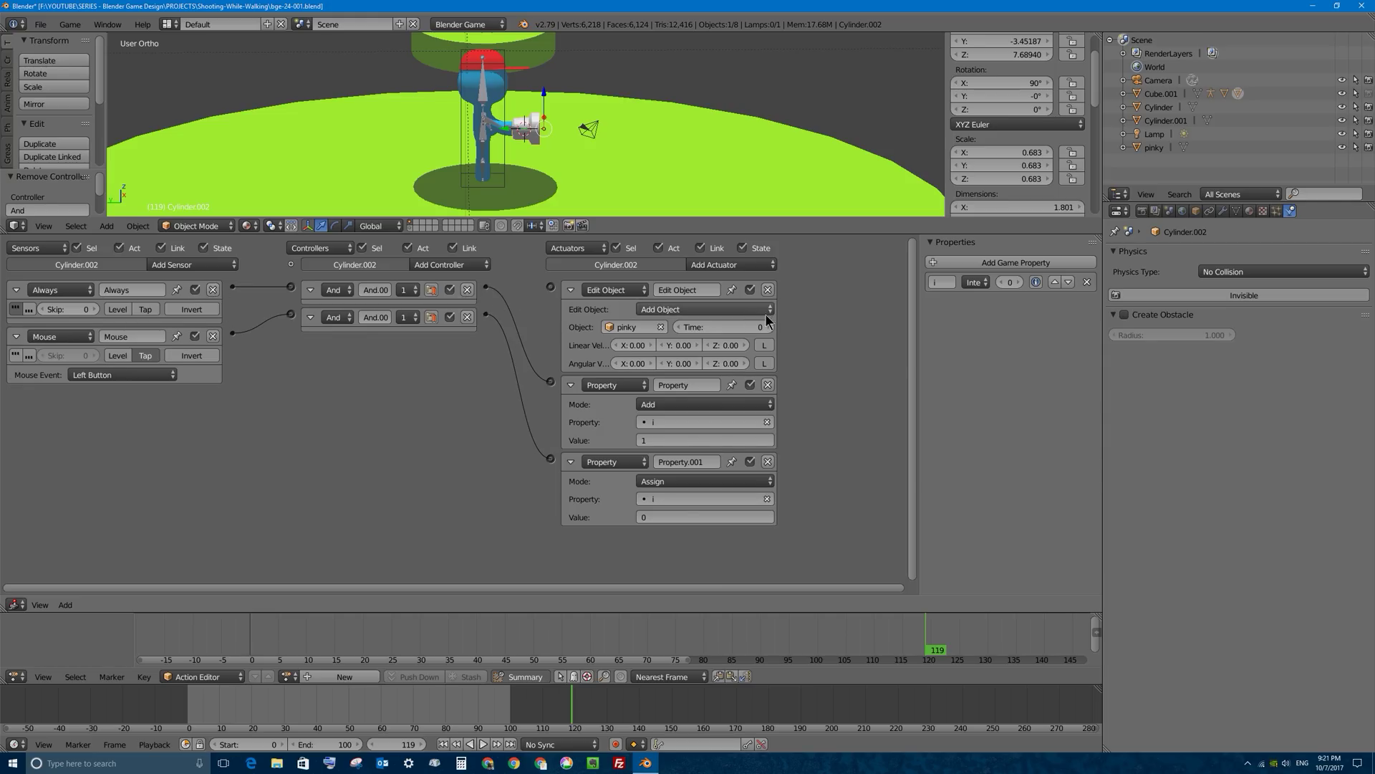
Rename the Edit Object actuator "add pinky", collapse it and move it below both Property actuators
{"action": "left_click", "coordinate": [698, 288]}
{"action": "type", "text": "add pinky"}
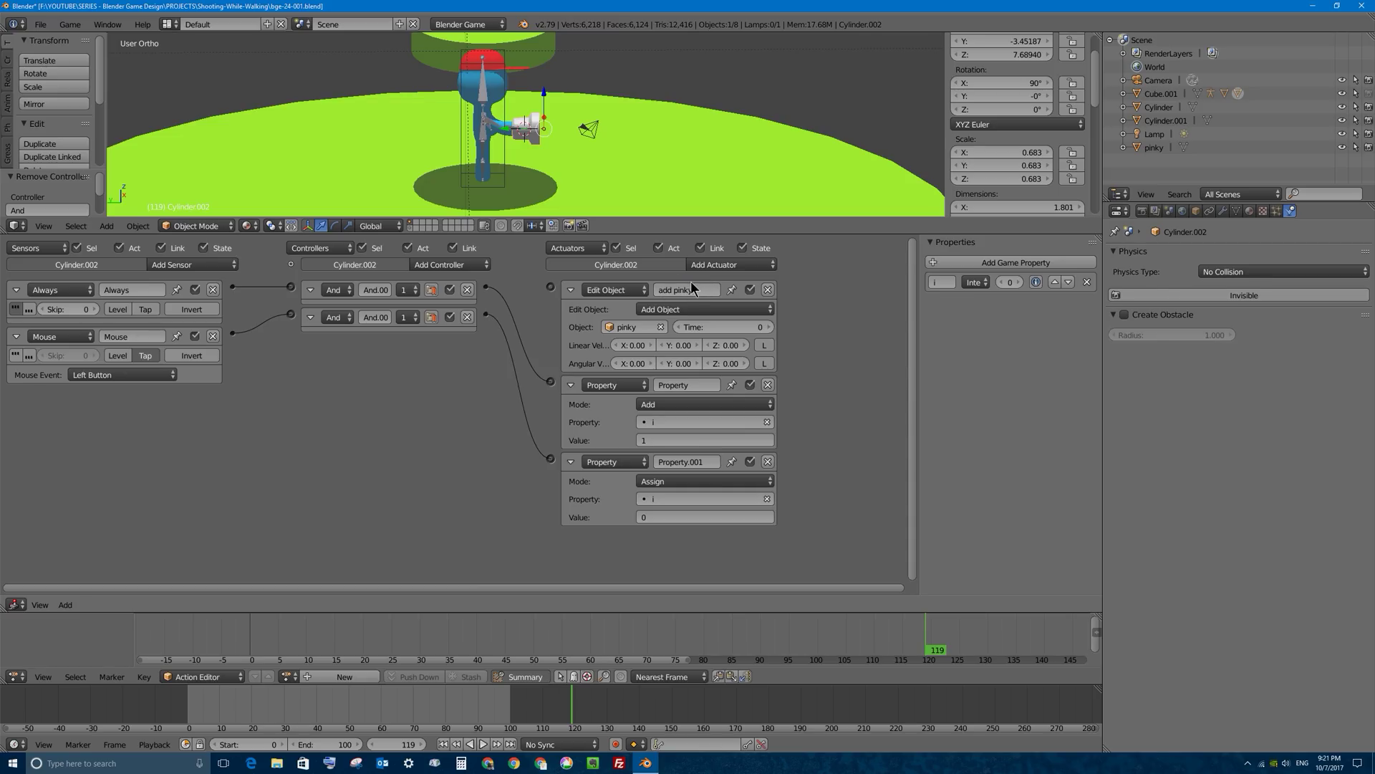
{"action": "left_click", "coordinate": [571, 289]}
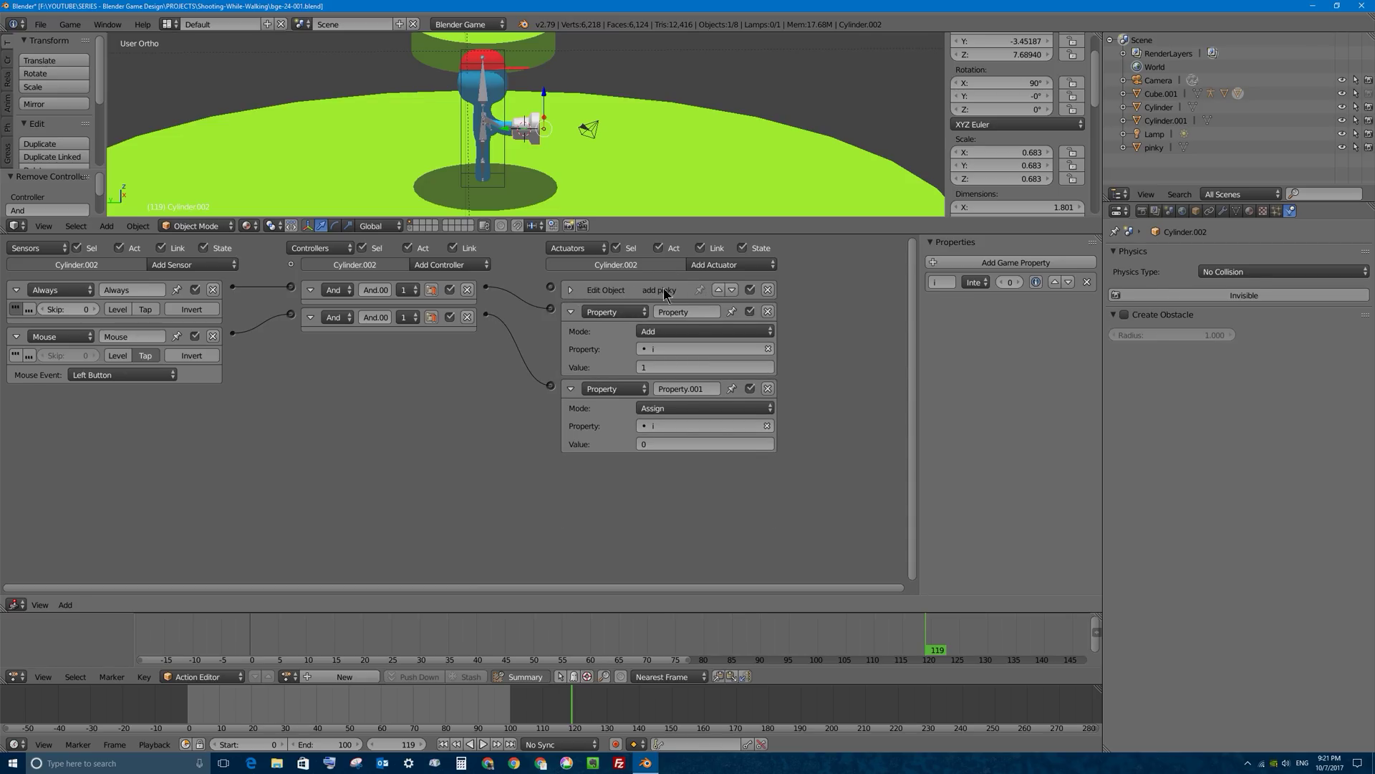
{"action": "left_click", "coordinate": [732, 289]}
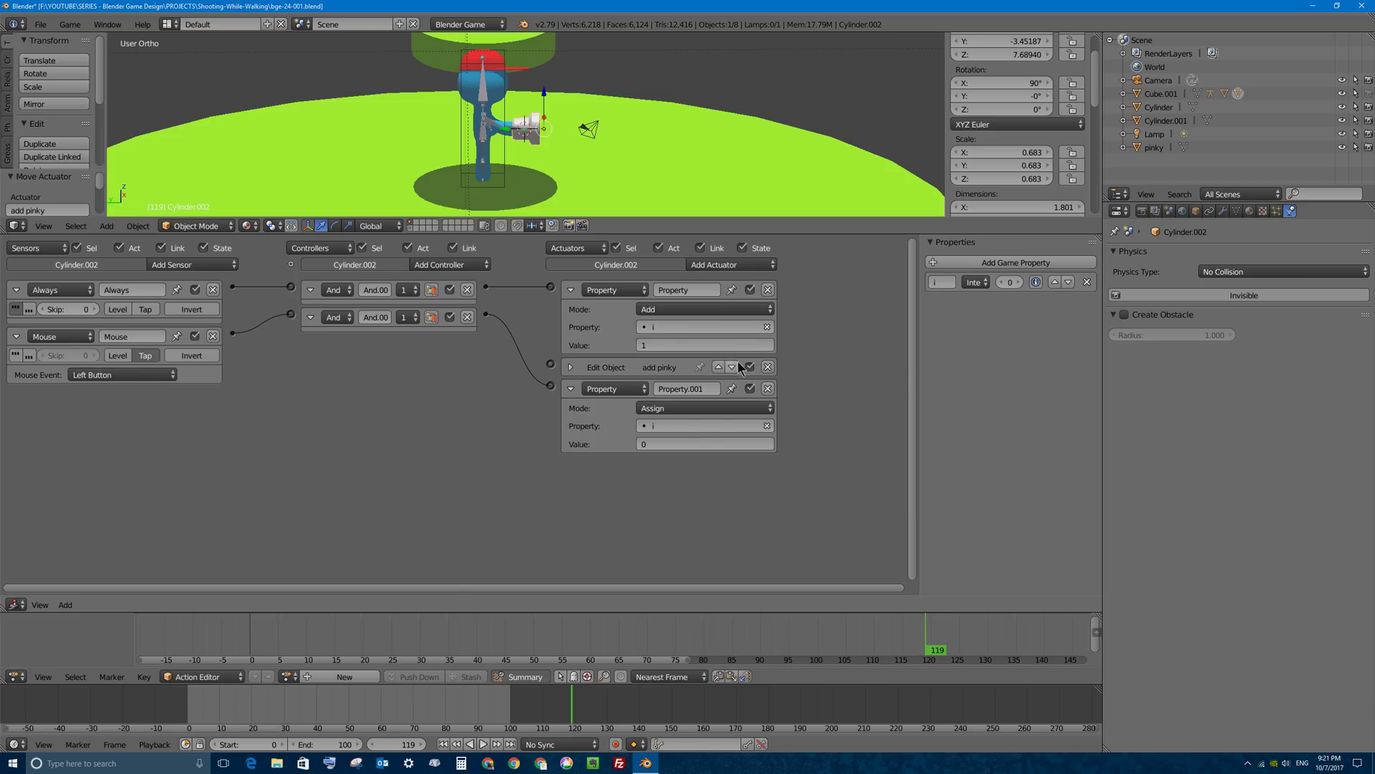
{"action": "left_click", "coordinate": [732, 366]}
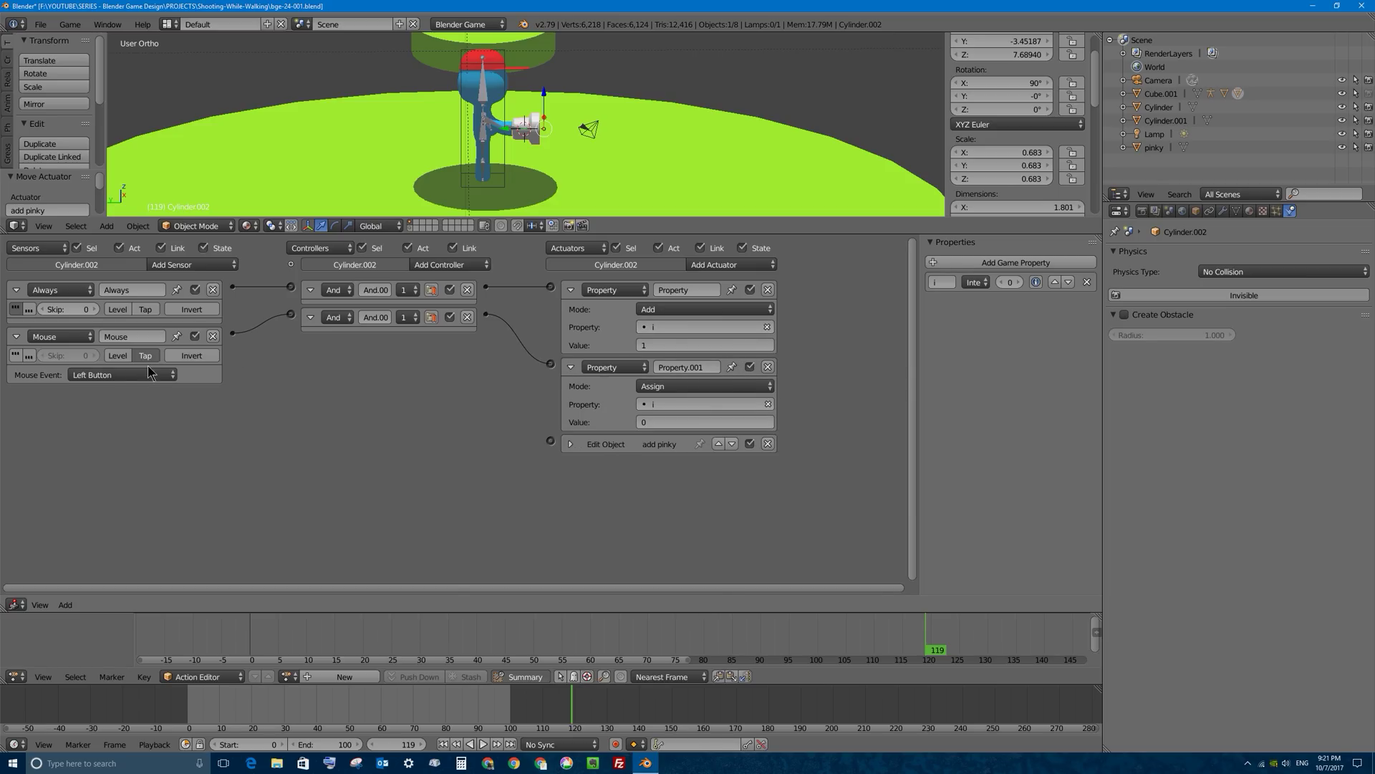
Add a Property sensor that checks whether i equals 15 and link it to the add pinky actuator
{"action": "left_click", "coordinate": [190, 265]}
{"action": "left_click", "coordinate": [197, 415]}
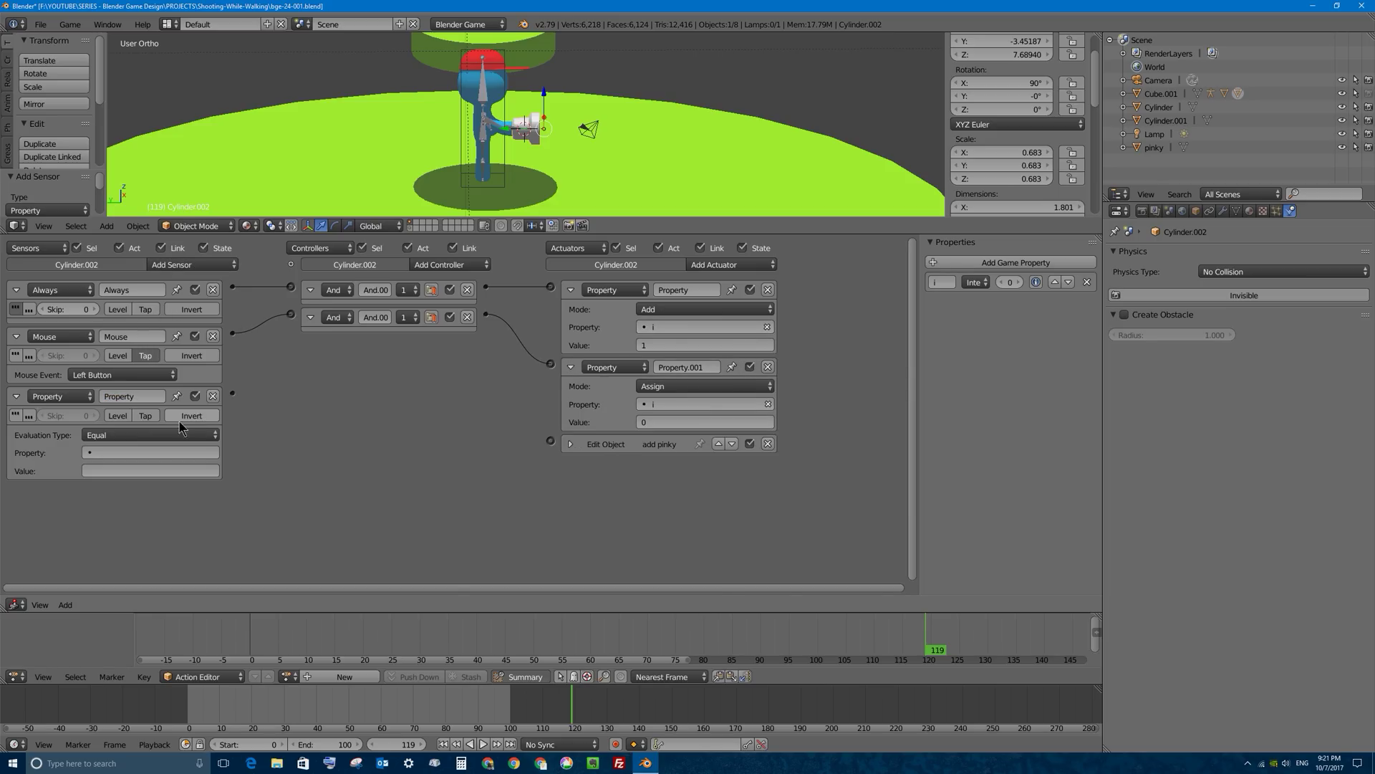
{"action": "left_click", "coordinate": [147, 452]}
{"action": "left_click", "coordinate": [144, 469]}
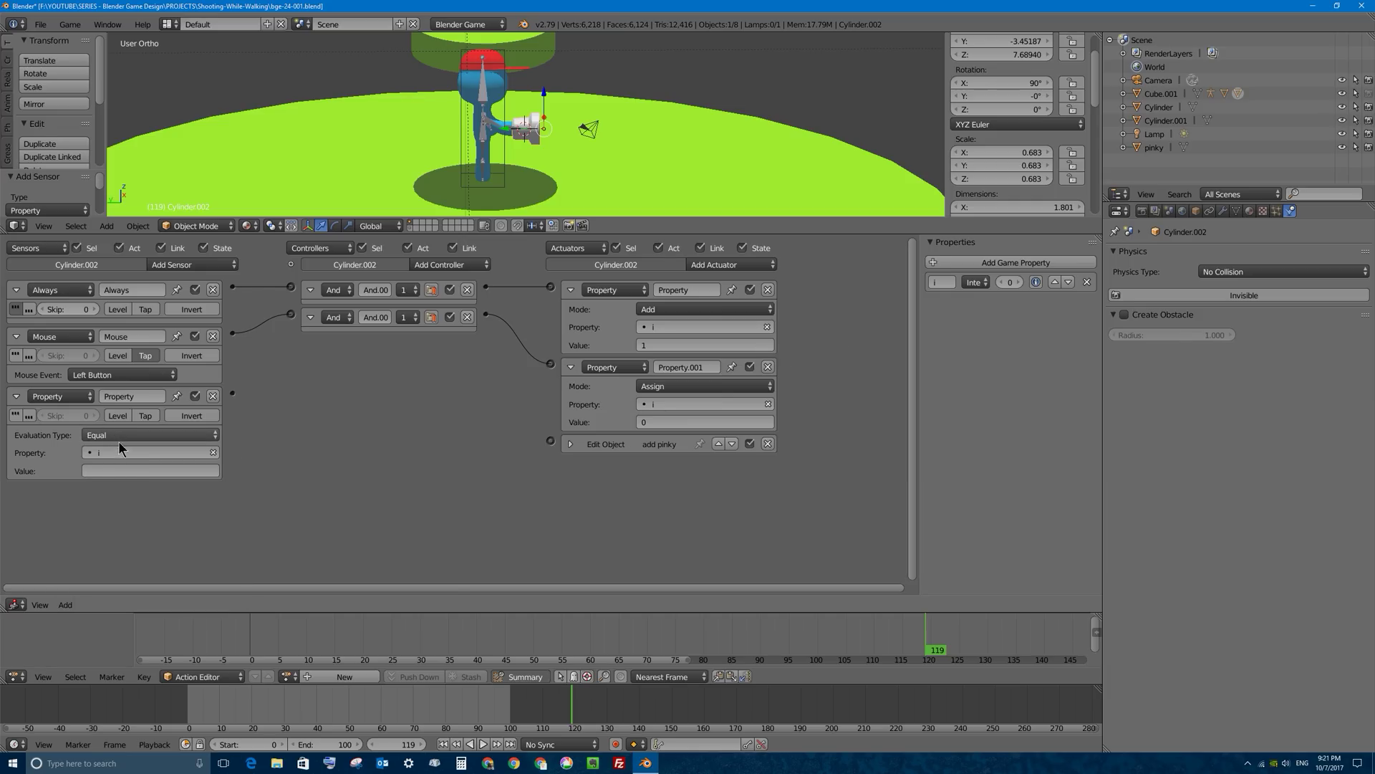
{"action": "left_click", "coordinate": [127, 471]}
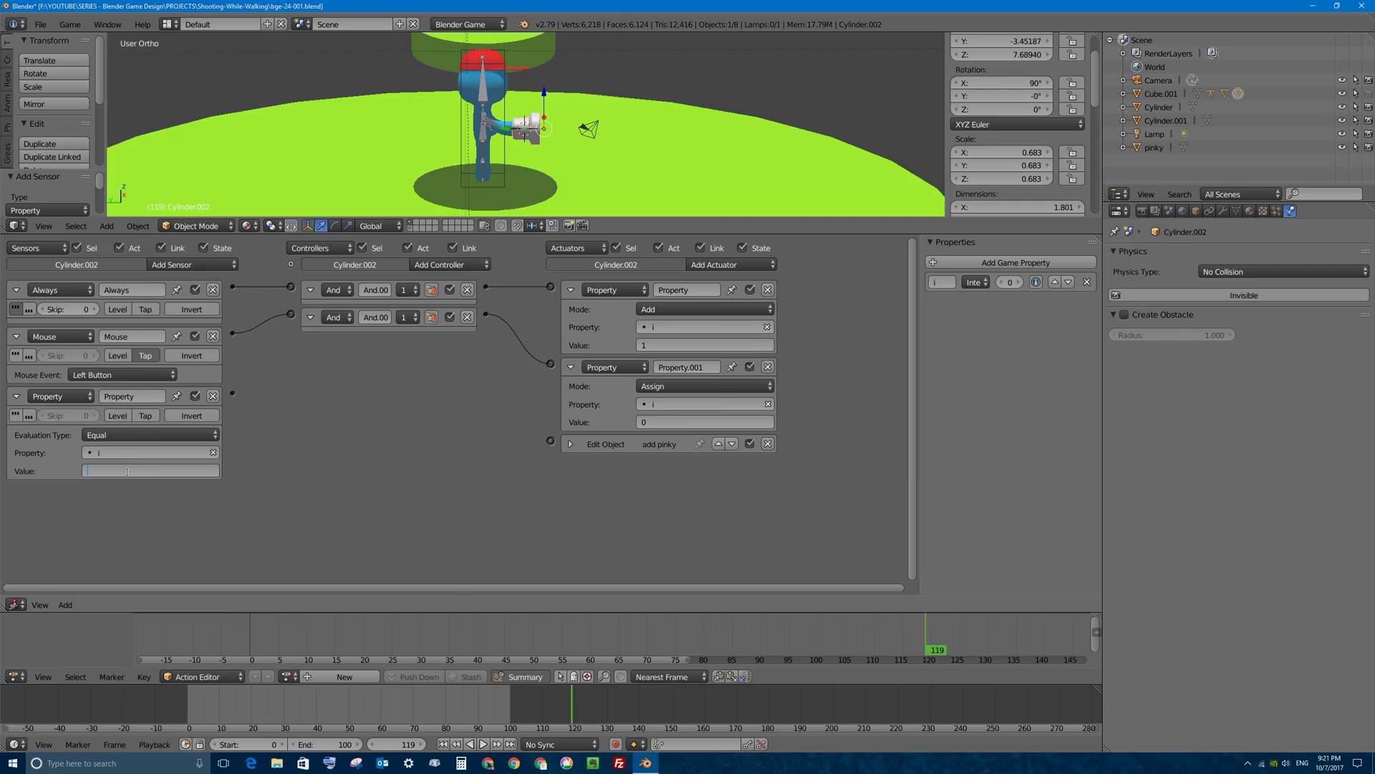
{"action": "key", "text": "Return"}
{"action": "left_click_drag", "start_coordinate": [233, 393], "coordinate": [550, 440]}
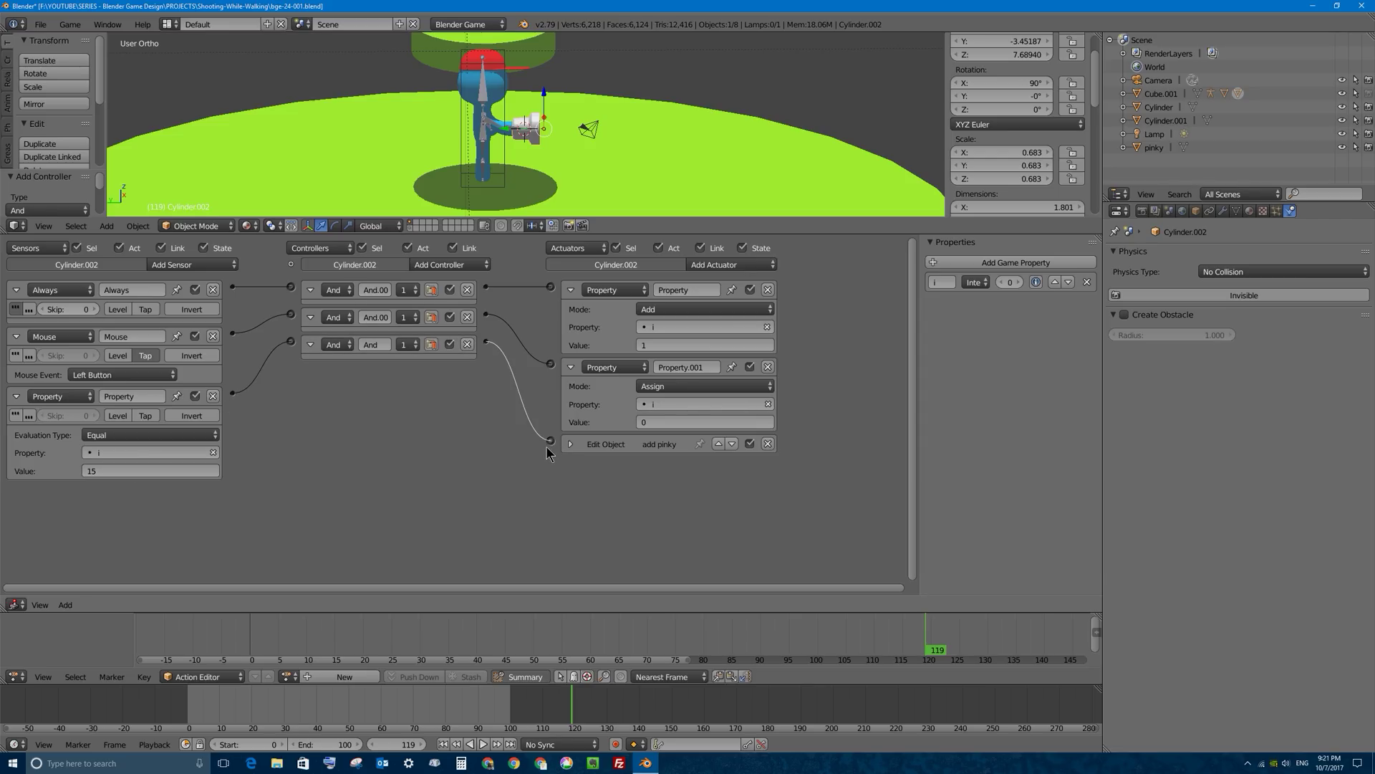
Run the game to test spawning pinky from the property counter alone, then stop it
{"action": "left_click_drag", "start_coordinate": [547, 233], "coordinate": [531, 485]}
{"action": "key", "text": "p"}
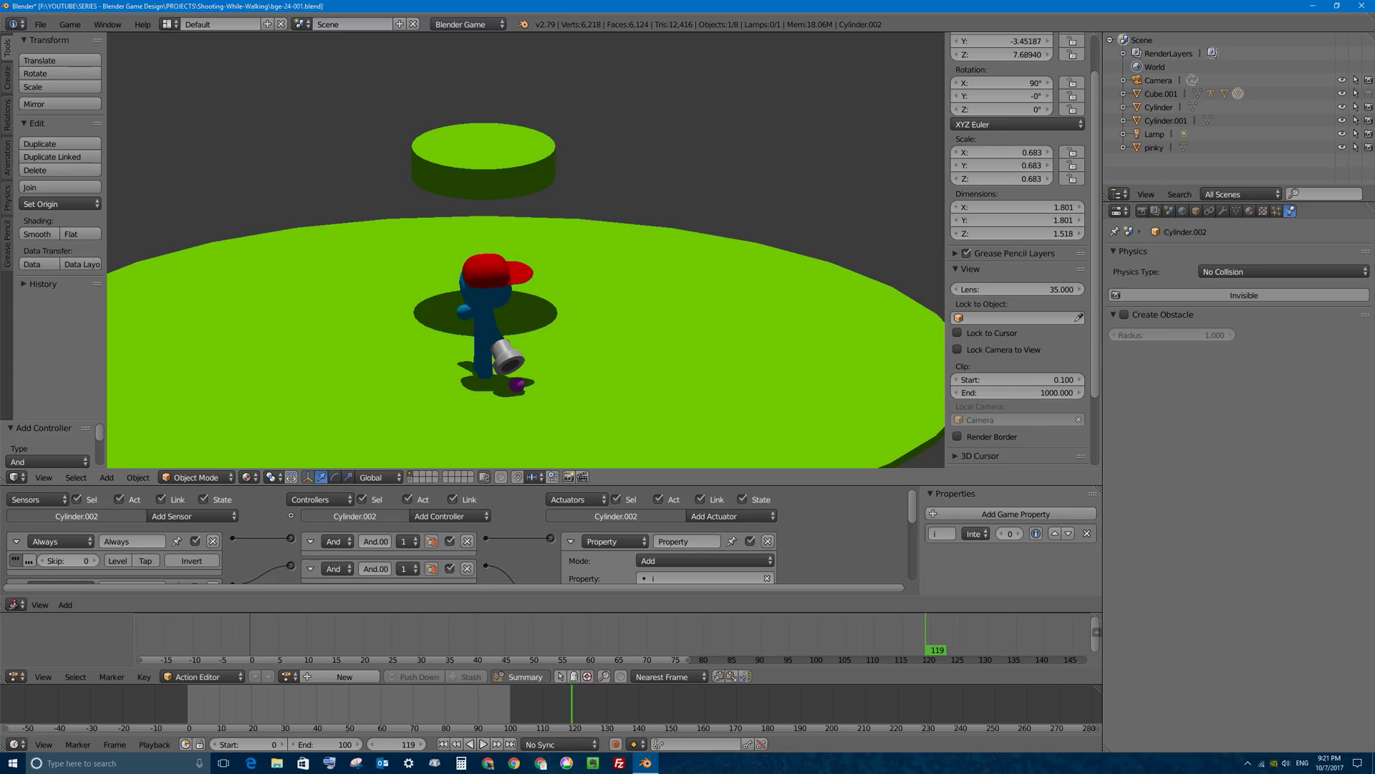
{"action": "key", "text": "Escape"}
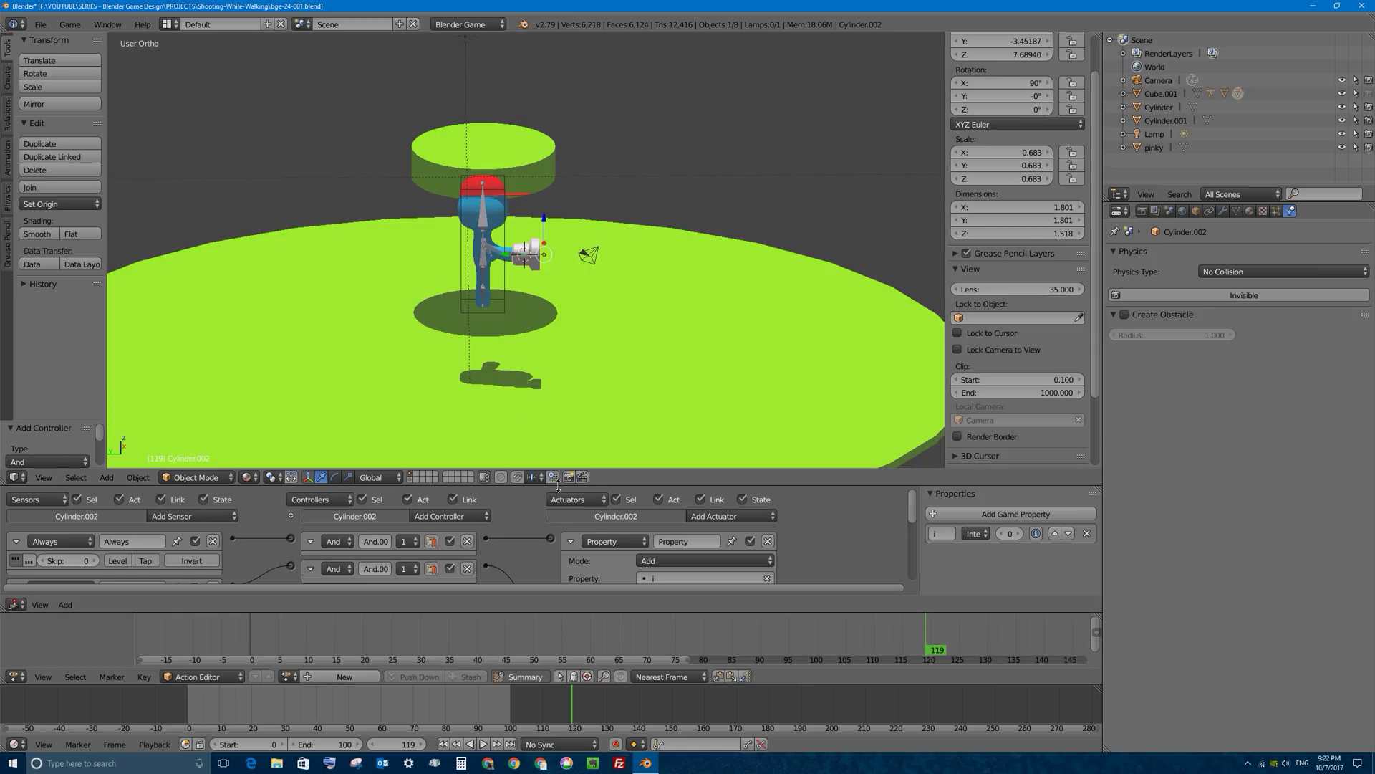
Add a left-button Mouse sensor named left and link it to the And controller that drives the add pinky actuator
{"action": "left_click_drag", "start_coordinate": [557, 486], "coordinate": [548, 180]}
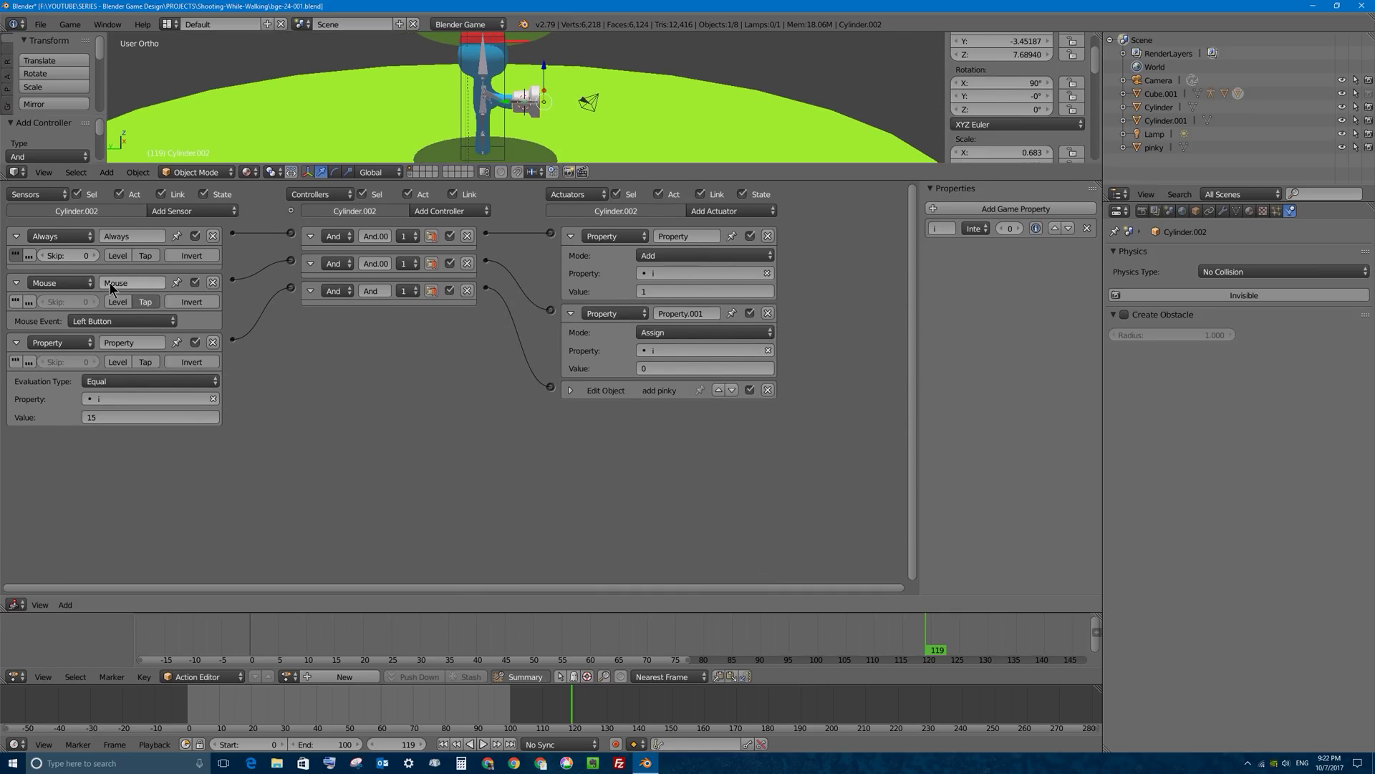
{"action": "left_click", "coordinate": [187, 211]}
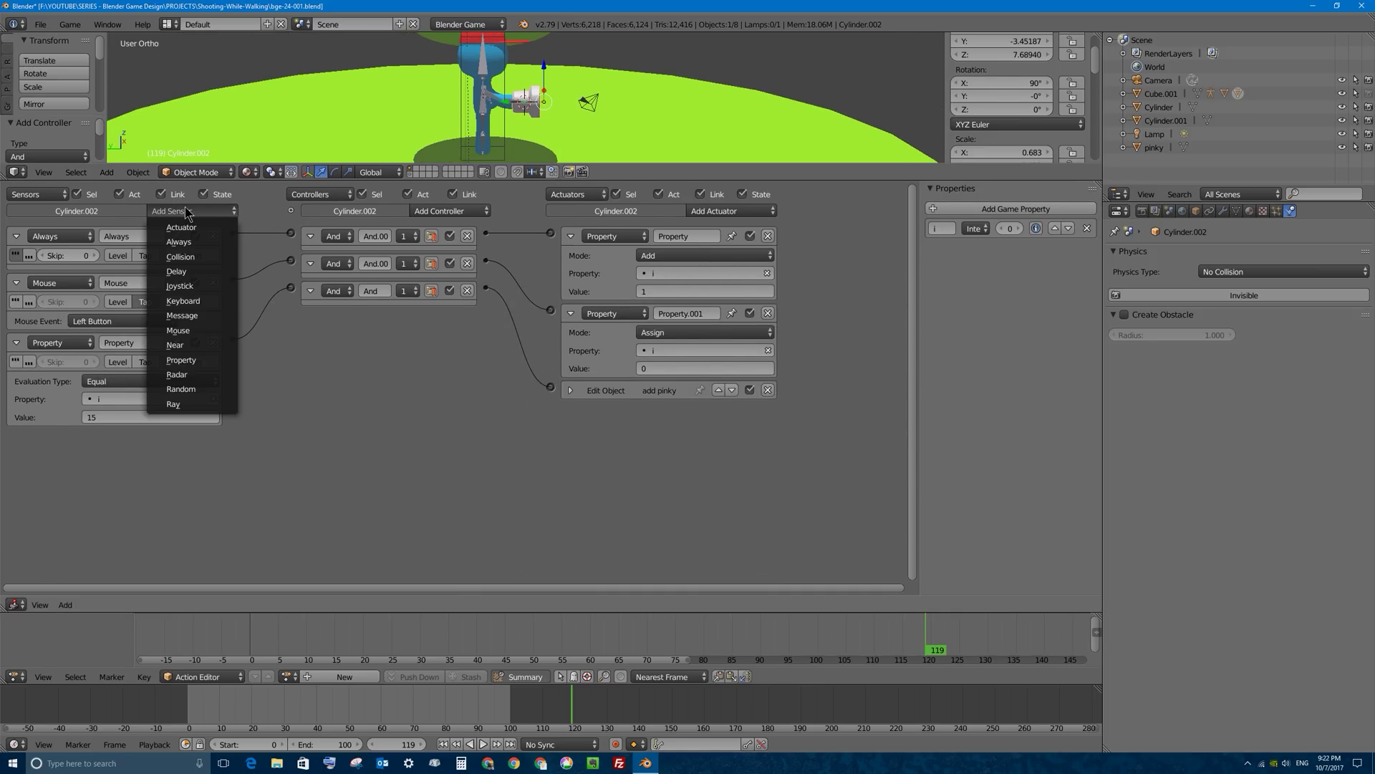
{"action": "left_click", "coordinate": [188, 330]}
{"action": "left_click", "coordinate": [134, 437]}
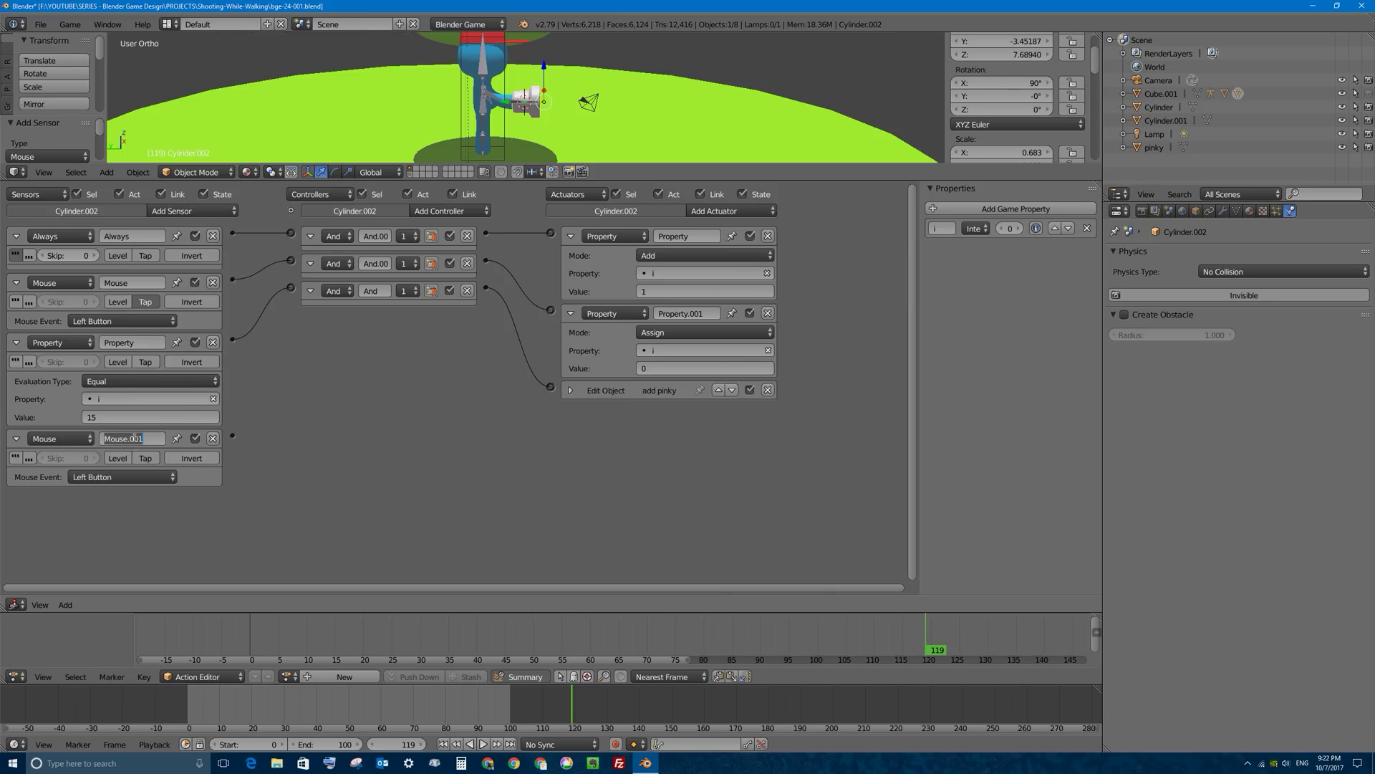
{"action": "type", "text": "left"}
{"action": "left_click_drag", "start_coordinate": [233, 438], "coordinate": [290, 287]}
Run the game to test firing with both the mouse and counter conditions, then stop it
{"action": "left_click_drag", "start_coordinate": [334, 179], "coordinate": [362, 428]}
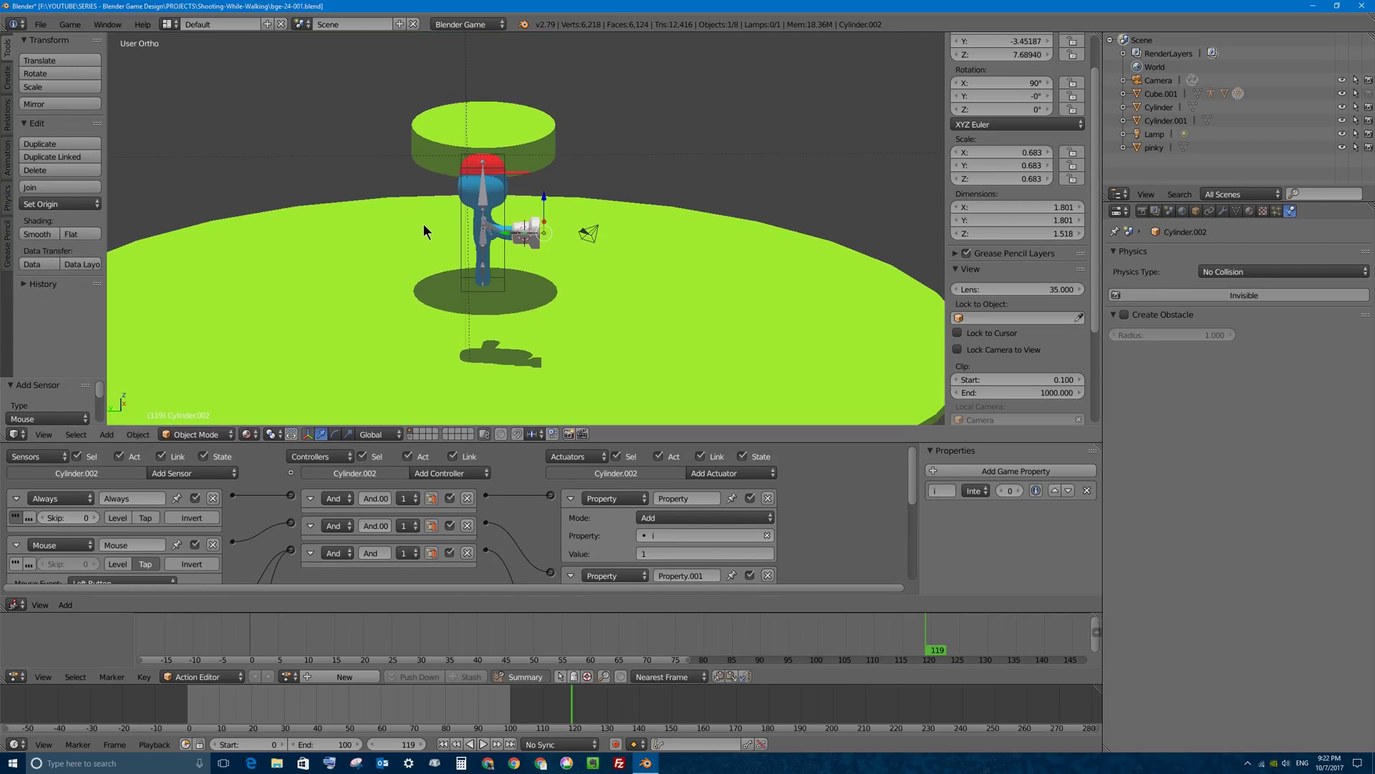
{"action": "key", "text": "p"}
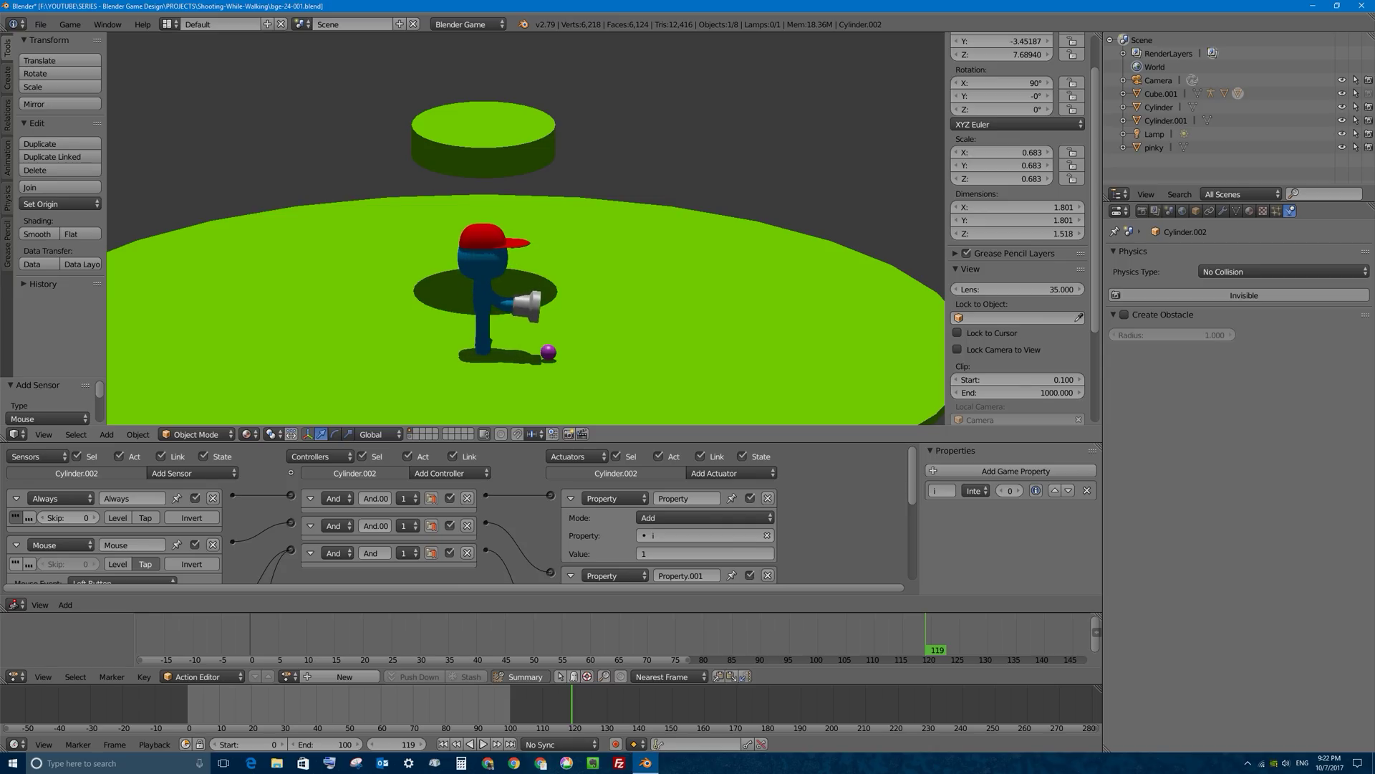
{"action": "key", "text": "Escape"}
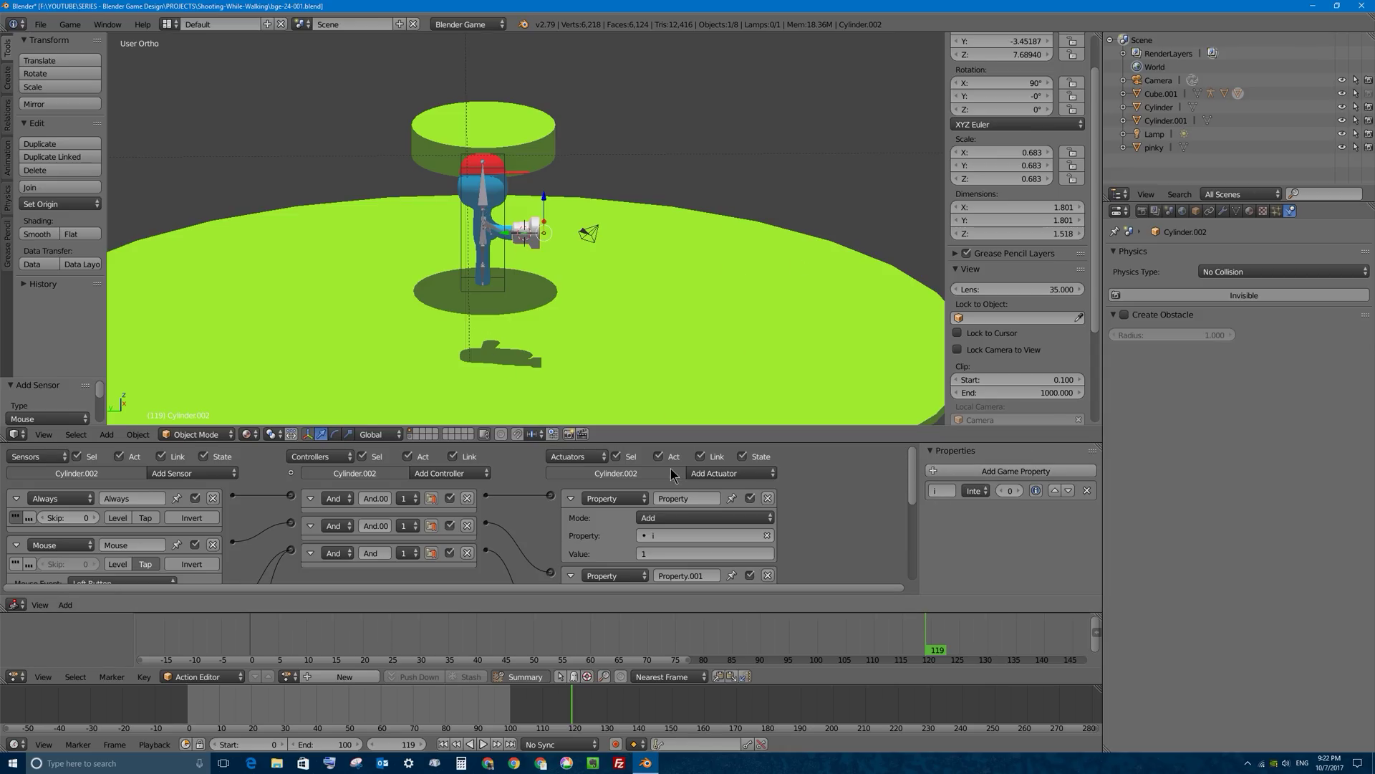
Add a second Property sensor to the arm cannon that checks whether i equals 15
{"action": "left_click_drag", "start_coordinate": [689, 443], "coordinate": [684, 290]}
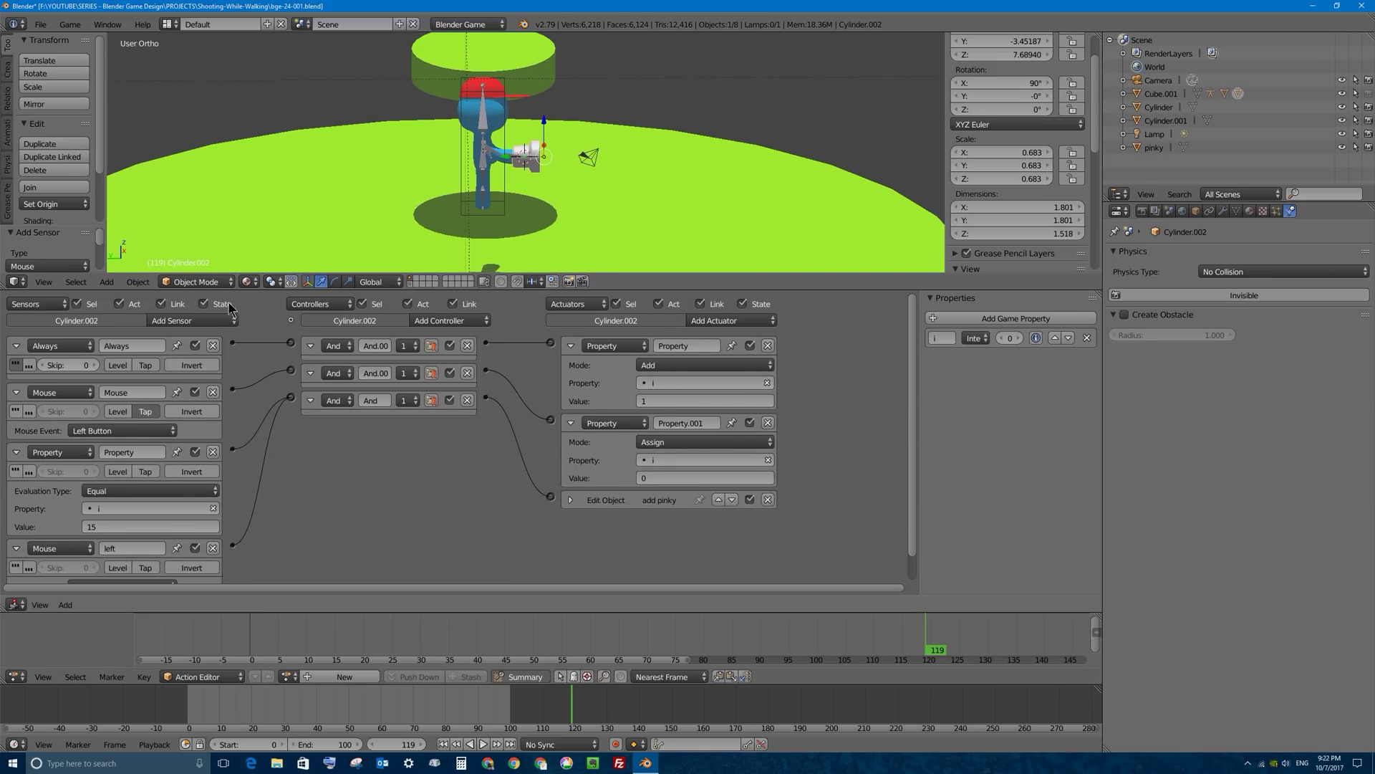
{"action": "left_click", "coordinate": [179, 321]}
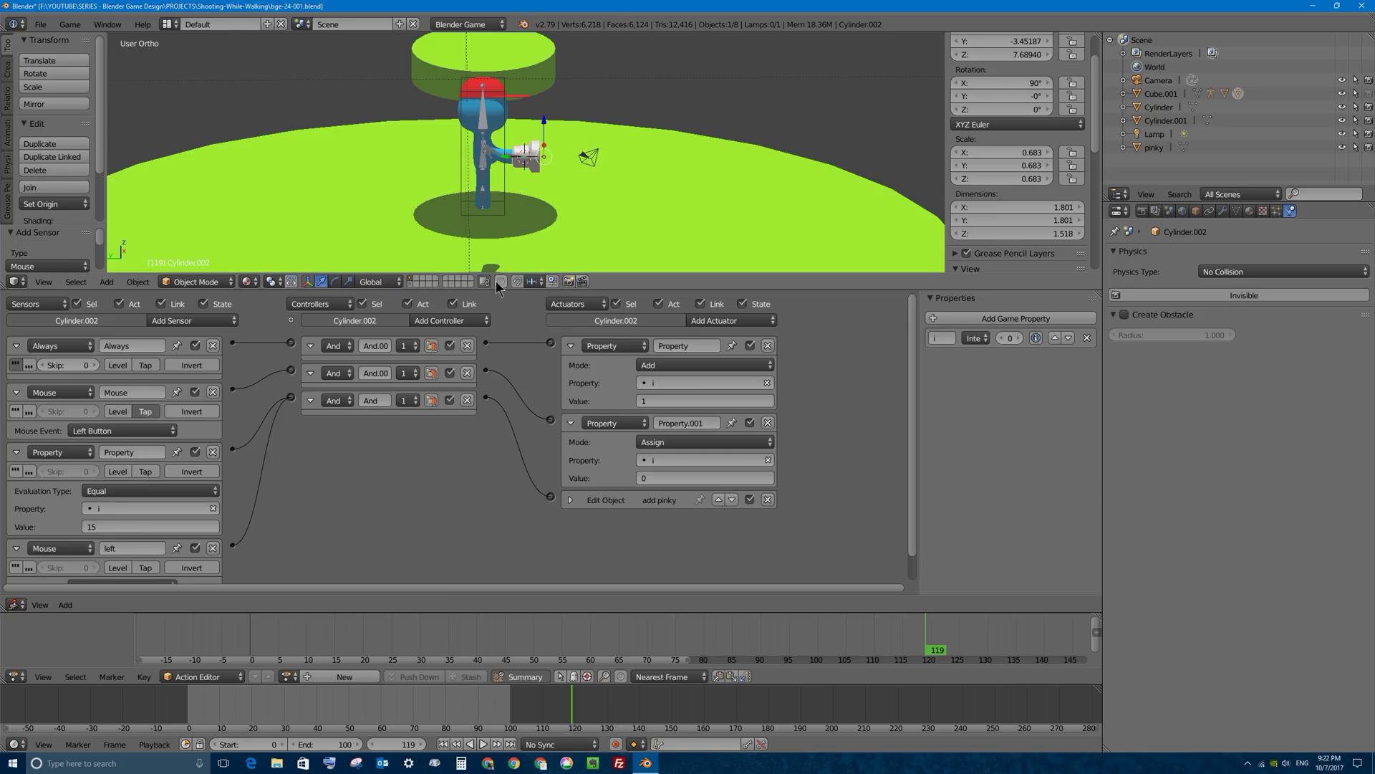
{"action": "left_click_drag", "start_coordinate": [504, 290], "coordinate": [458, 178]}
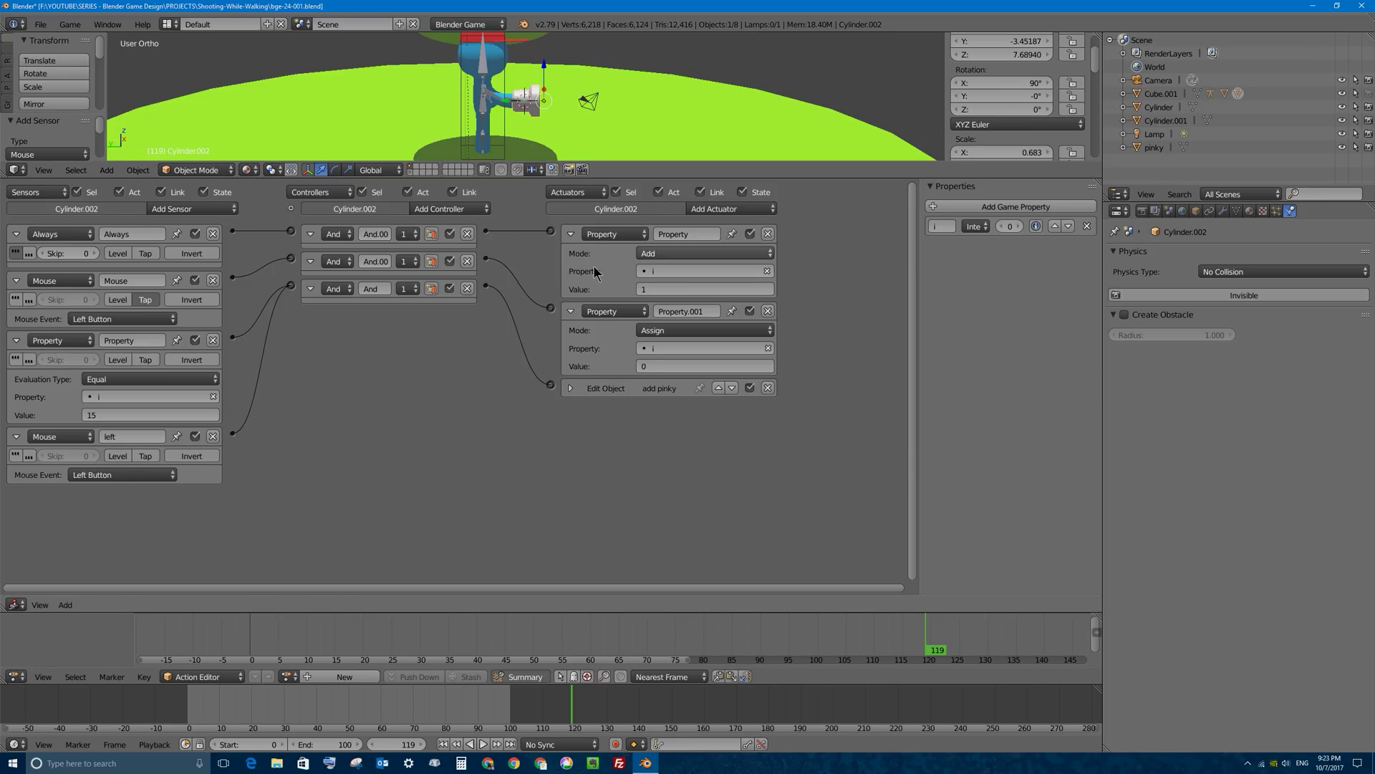
{"action": "left_click", "coordinate": [192, 209]}
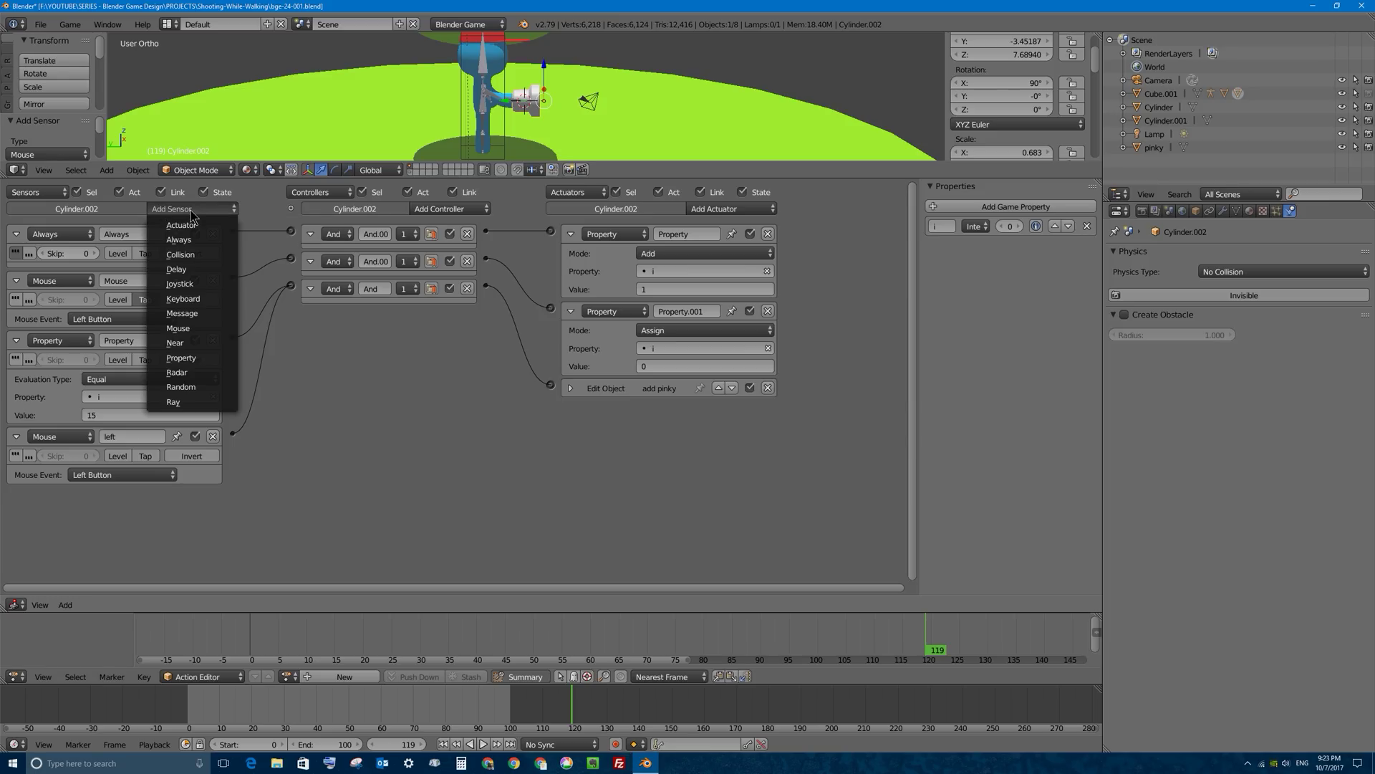
{"action": "left_click", "coordinate": [202, 364]}
{"action": "left_click", "coordinate": [116, 553]}
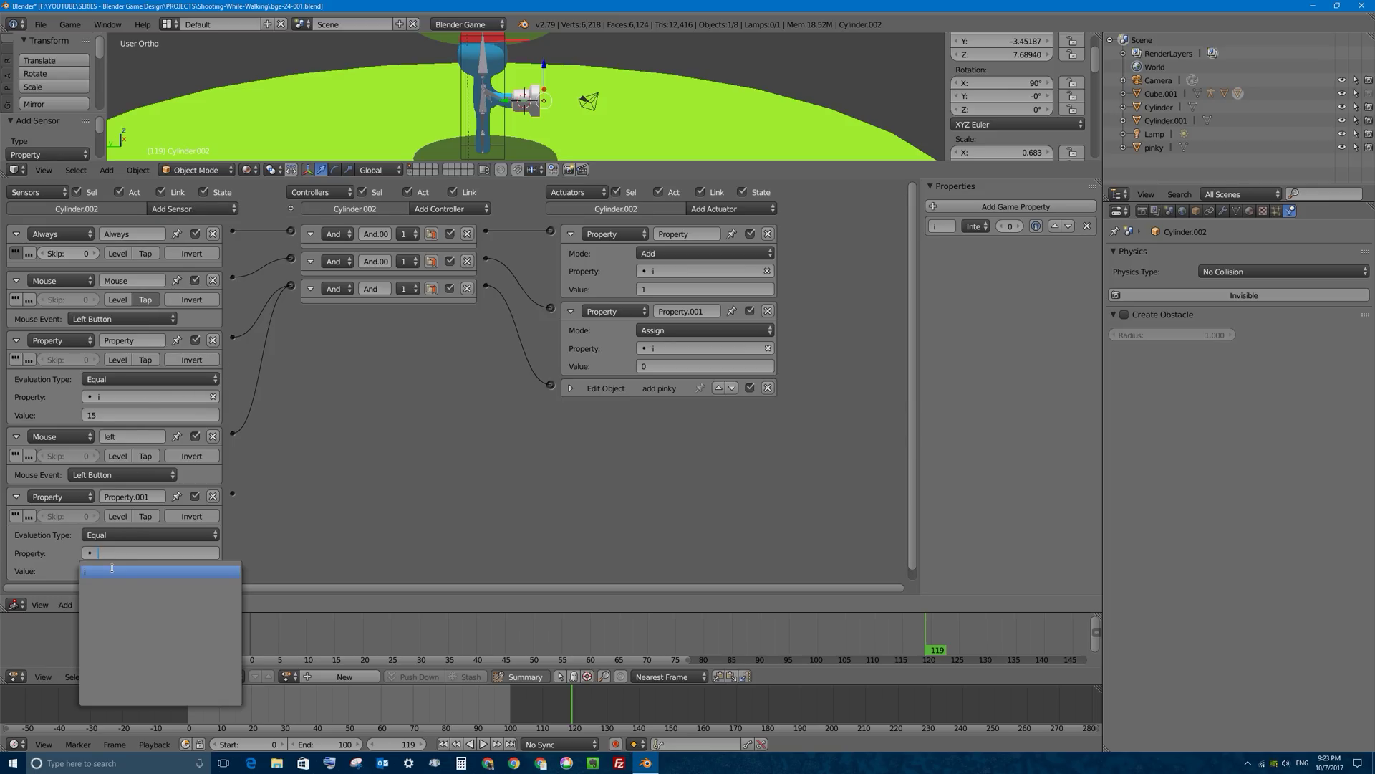
{"action": "left_click", "coordinate": [125, 570]}
{"action": "left_click", "coordinate": [131, 571]}
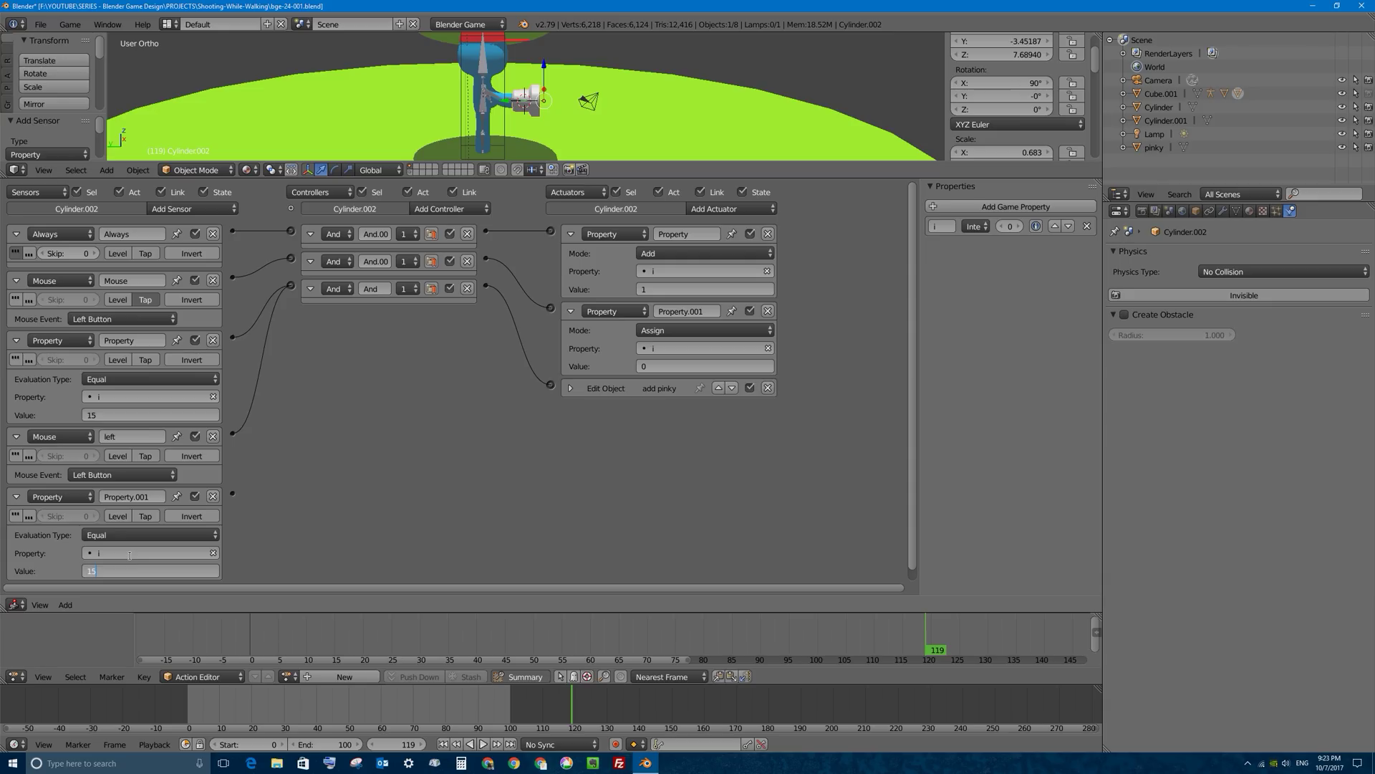
{"action": "type", "text": "15"}
{"action": "key", "text": "Return"}
{"action": "left_click_drag", "start_coordinate": [254, 426], "coordinate": [232, 433]}
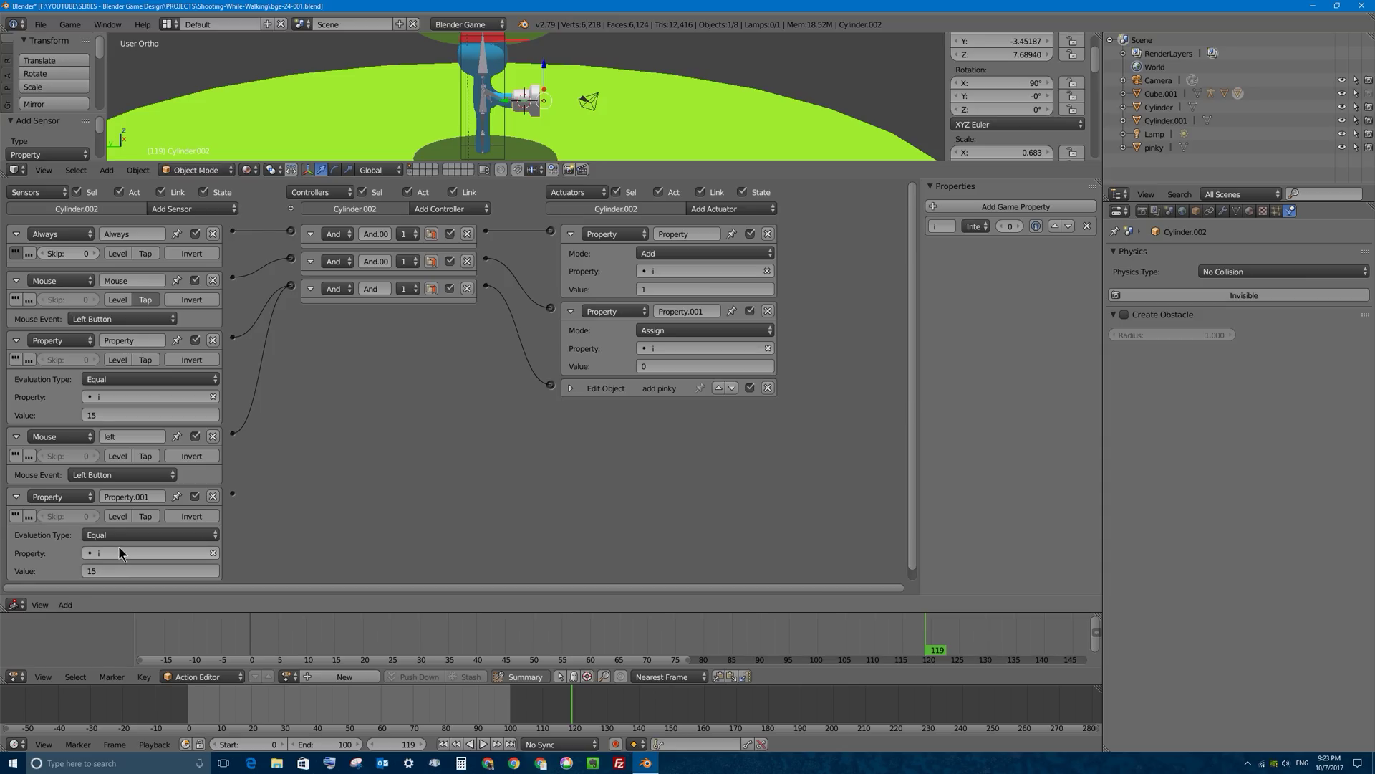
Add a Property actuator to the arm cannon that assigns i the value 0 and link it to the second Property sensor through an And controller
{"action": "left_click", "coordinate": [711, 210]}
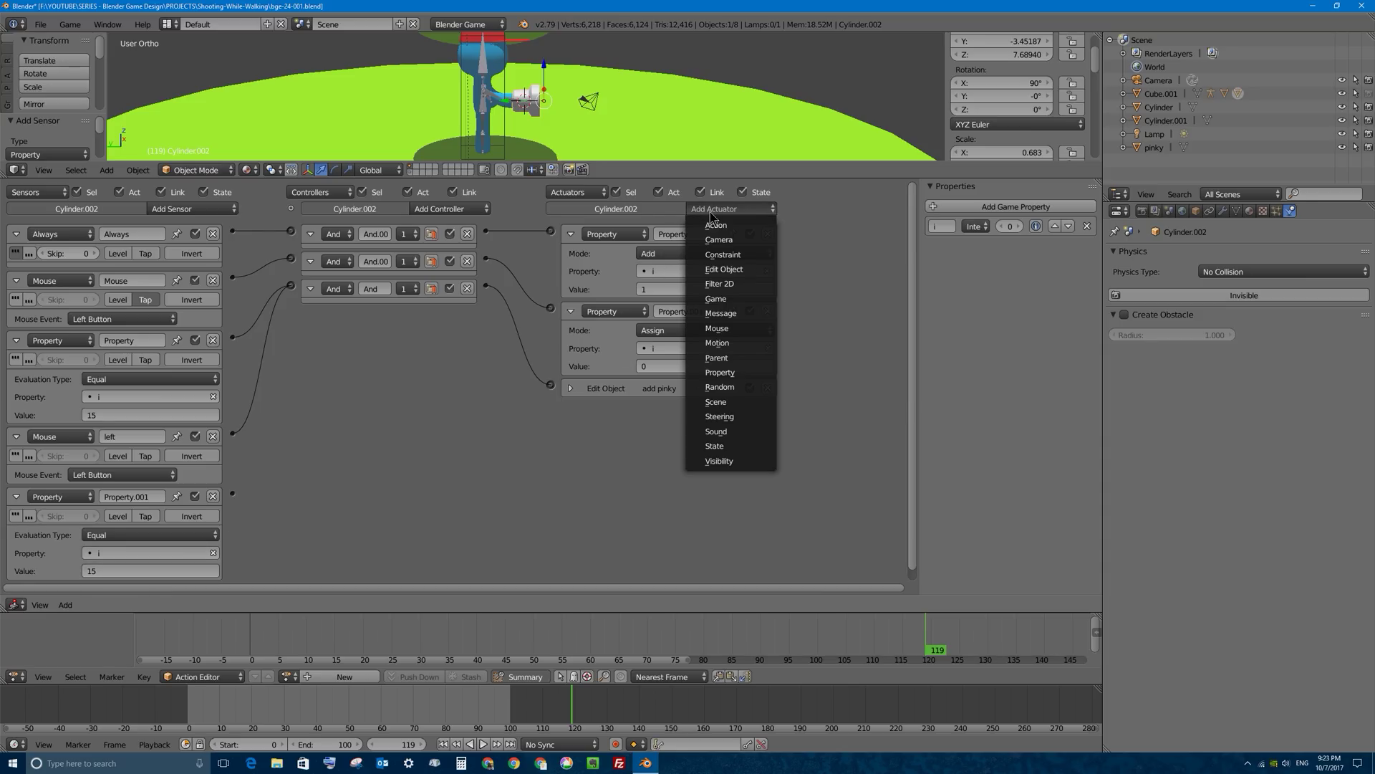
{"action": "left_click", "coordinate": [736, 375]}
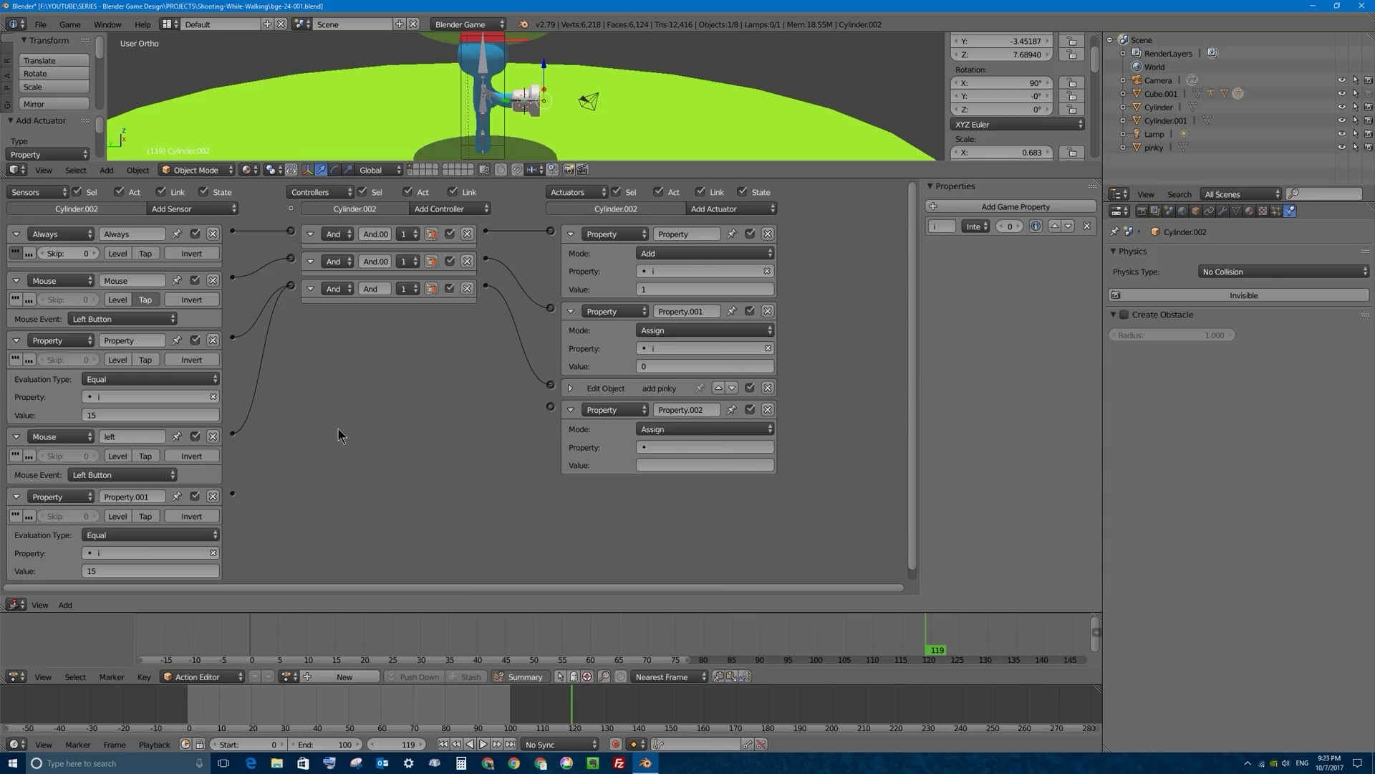
{"action": "left_click_drag", "start_coordinate": [234, 495], "coordinate": [550, 406]}
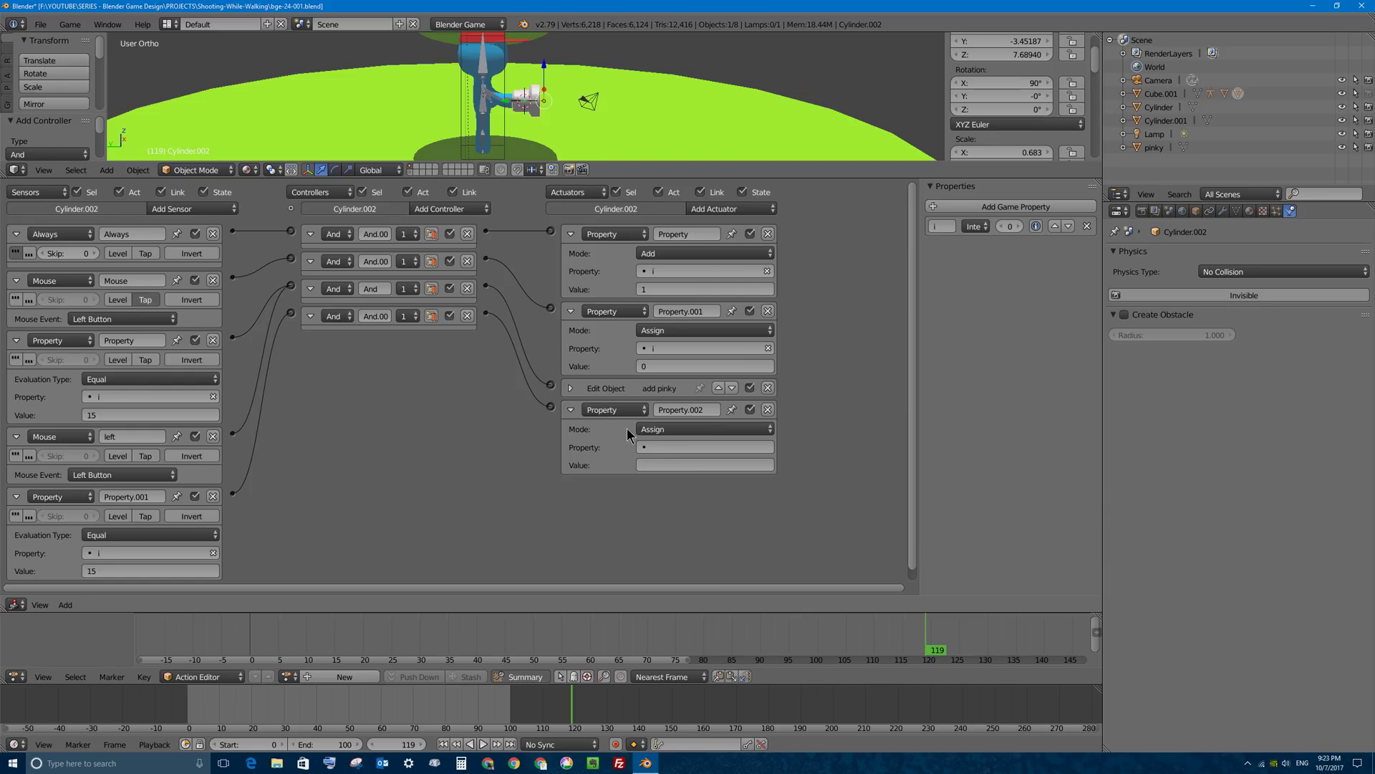
{"action": "left_click", "coordinate": [666, 447]}
{"action": "left_click", "coordinate": [664, 462]}
{"action": "left_click", "coordinate": [664, 461]}
{"action": "type", "text": "0"}
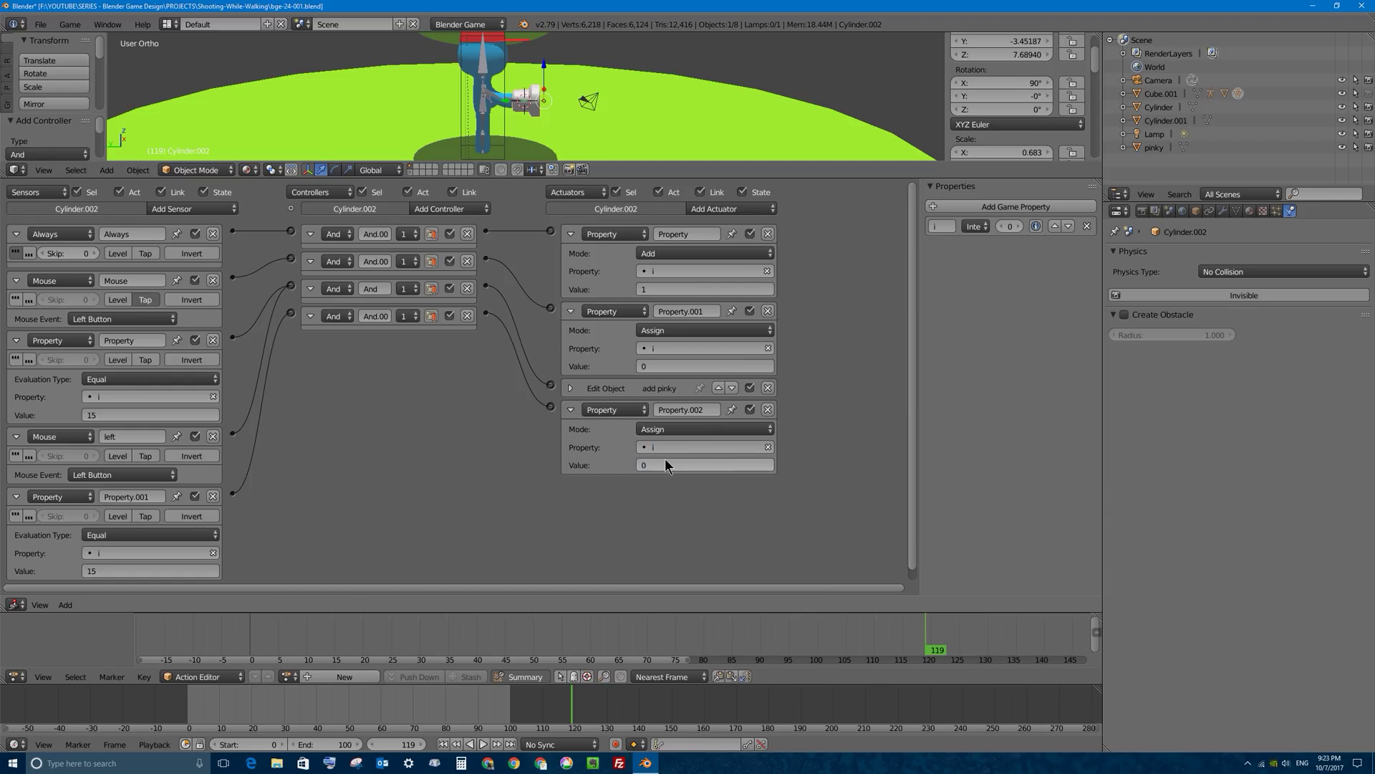
{"action": "key", "text": "Return"}
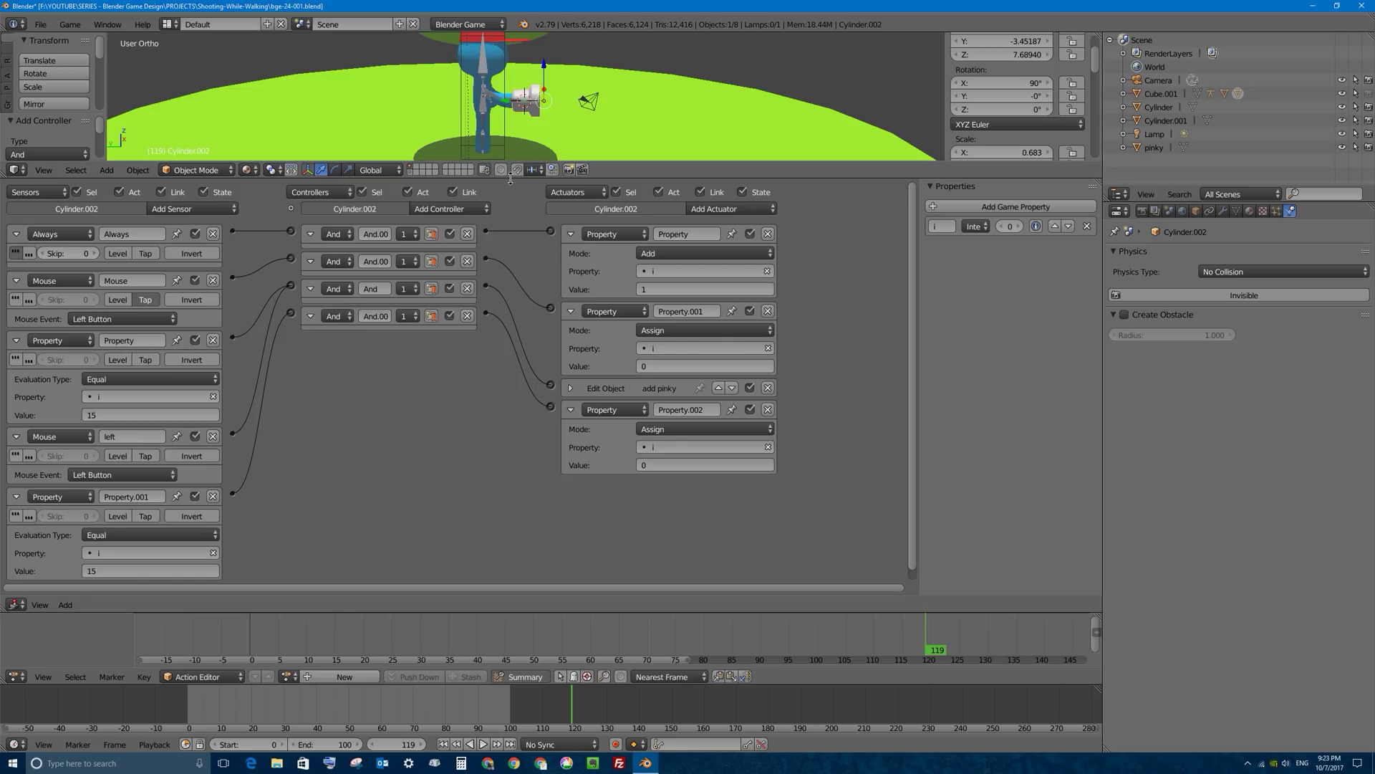
Enlarge the 3D view and run the game to test firing pinky while jumping and walking in different directions, then stop it
{"action": "left_click_drag", "start_coordinate": [510, 179], "coordinate": [561, 164]}
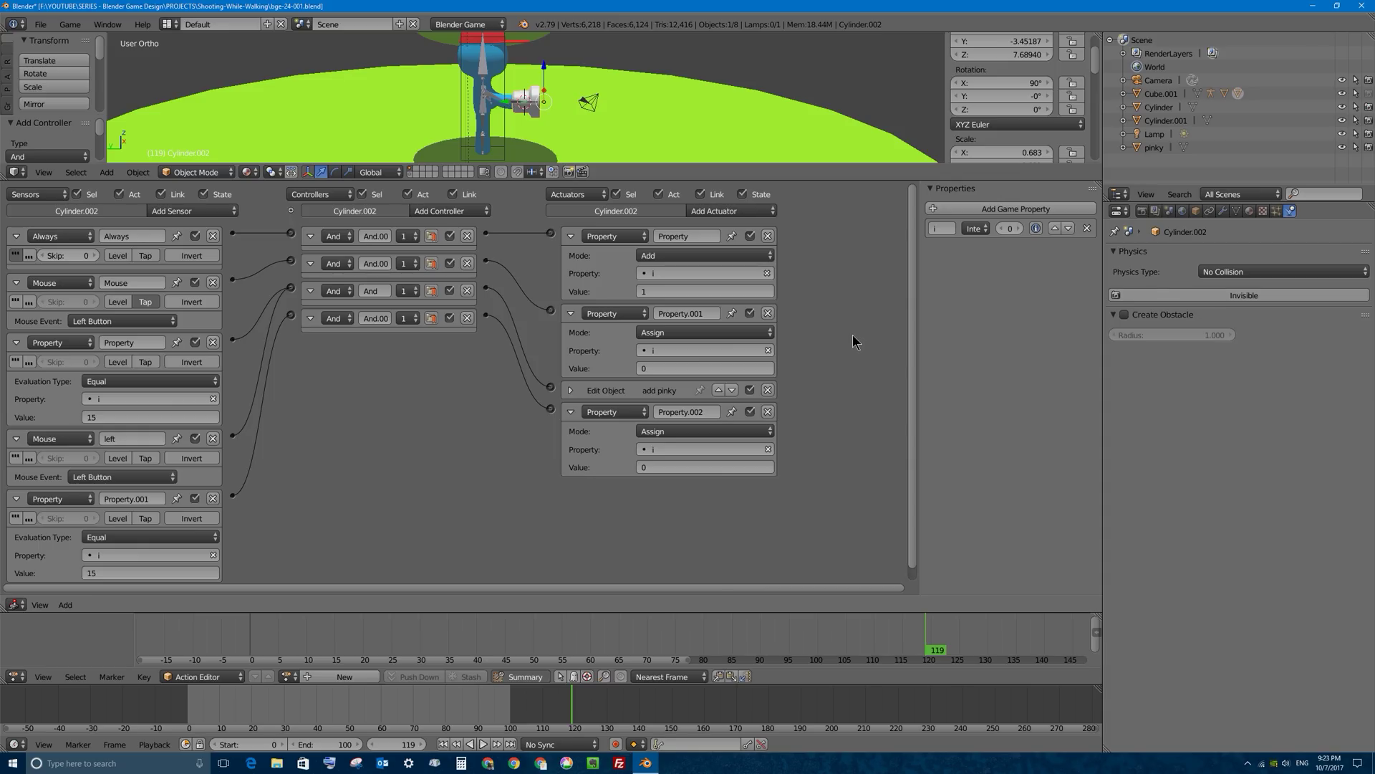
{"action": "left_click_drag", "start_coordinate": [808, 181], "coordinate": [795, 517]}
{"action": "key", "text": "p"}
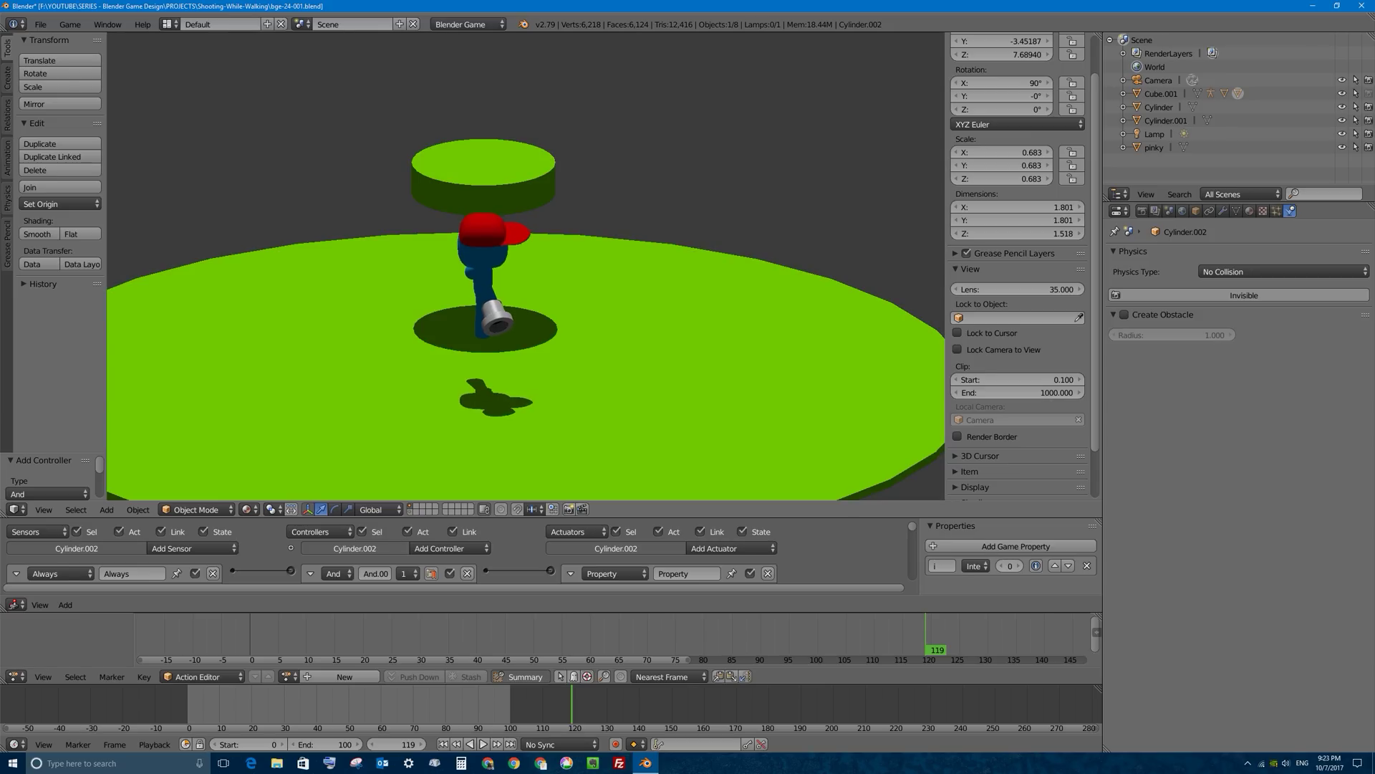
{"action": "key", "text": "space"}
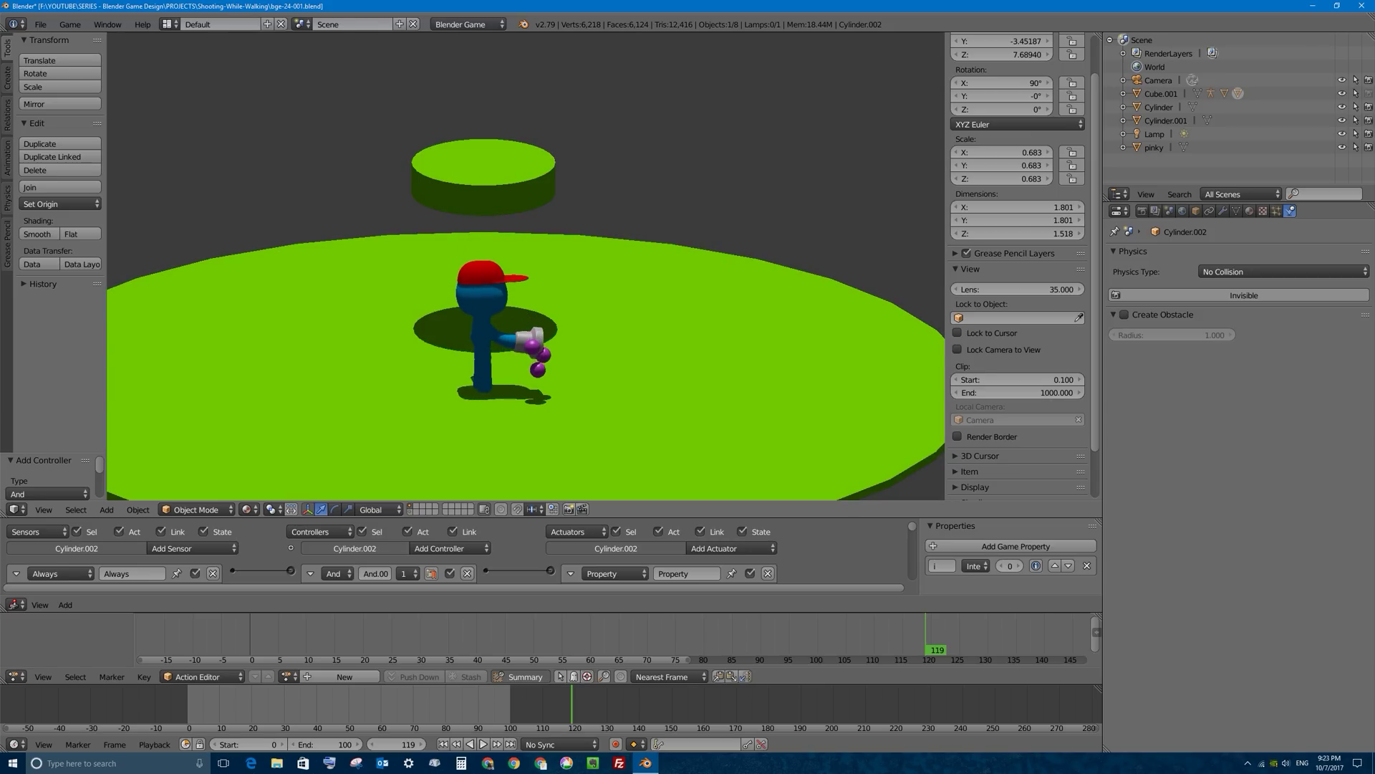
{"action": "key", "text": "Up"}
{"action": "key", "text": "Left"}
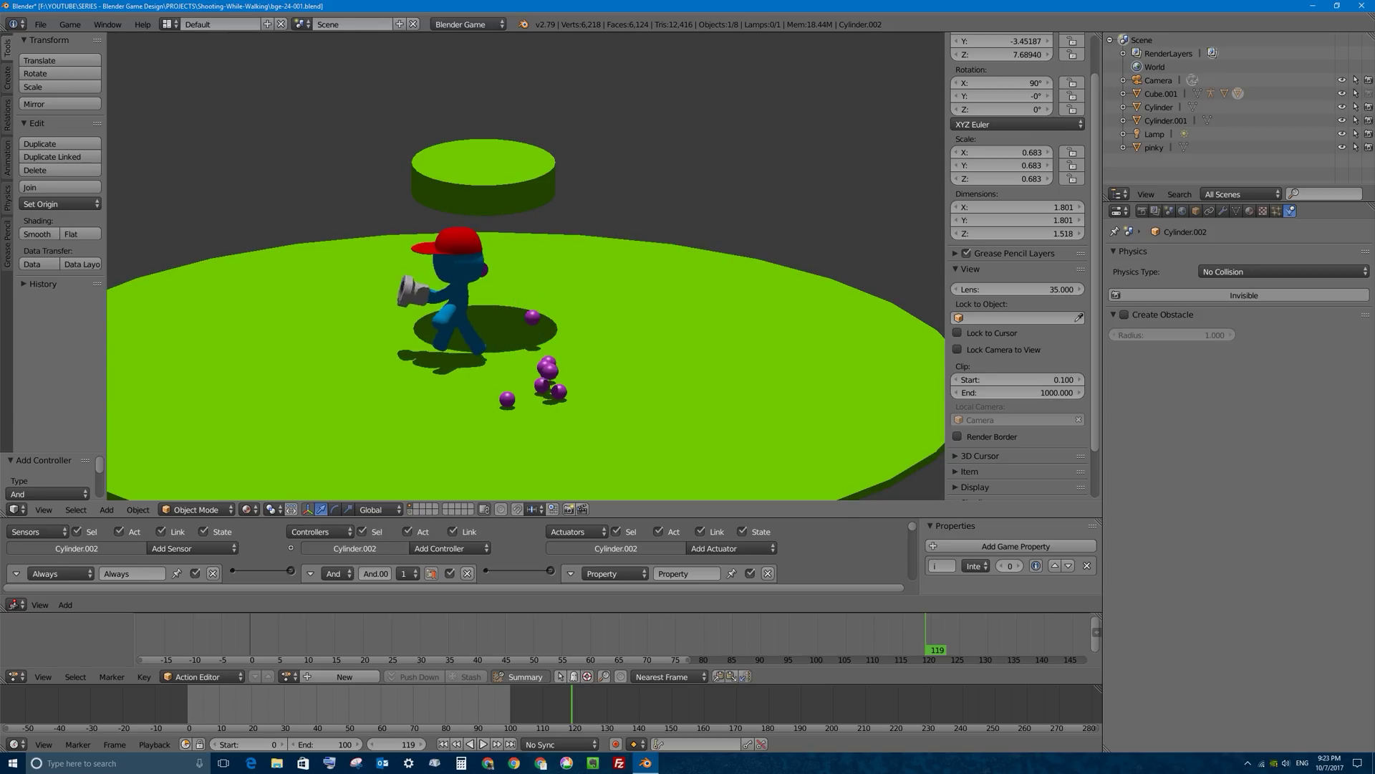
{"action": "key", "text": "Right"}
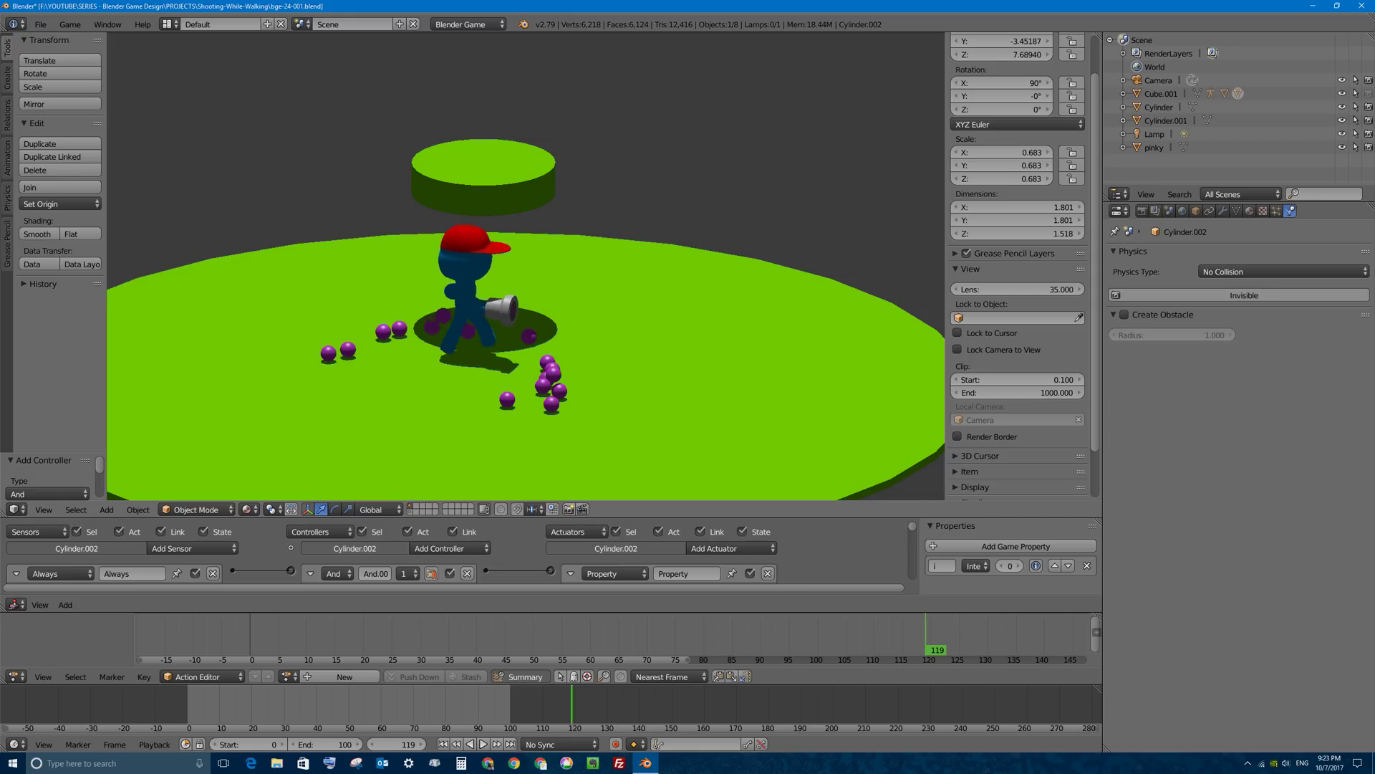
{"action": "key", "text": "Left"}
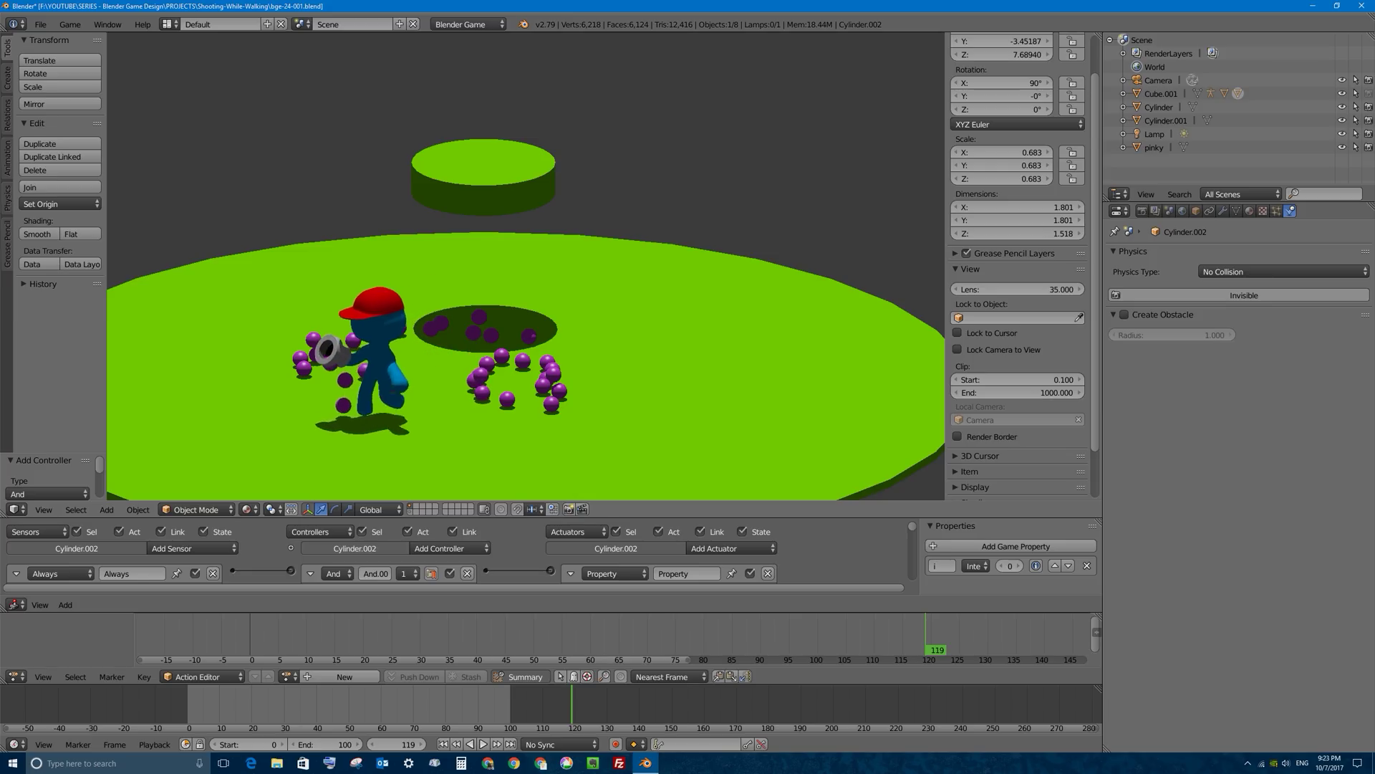
{"action": "key", "text": "Escape"}
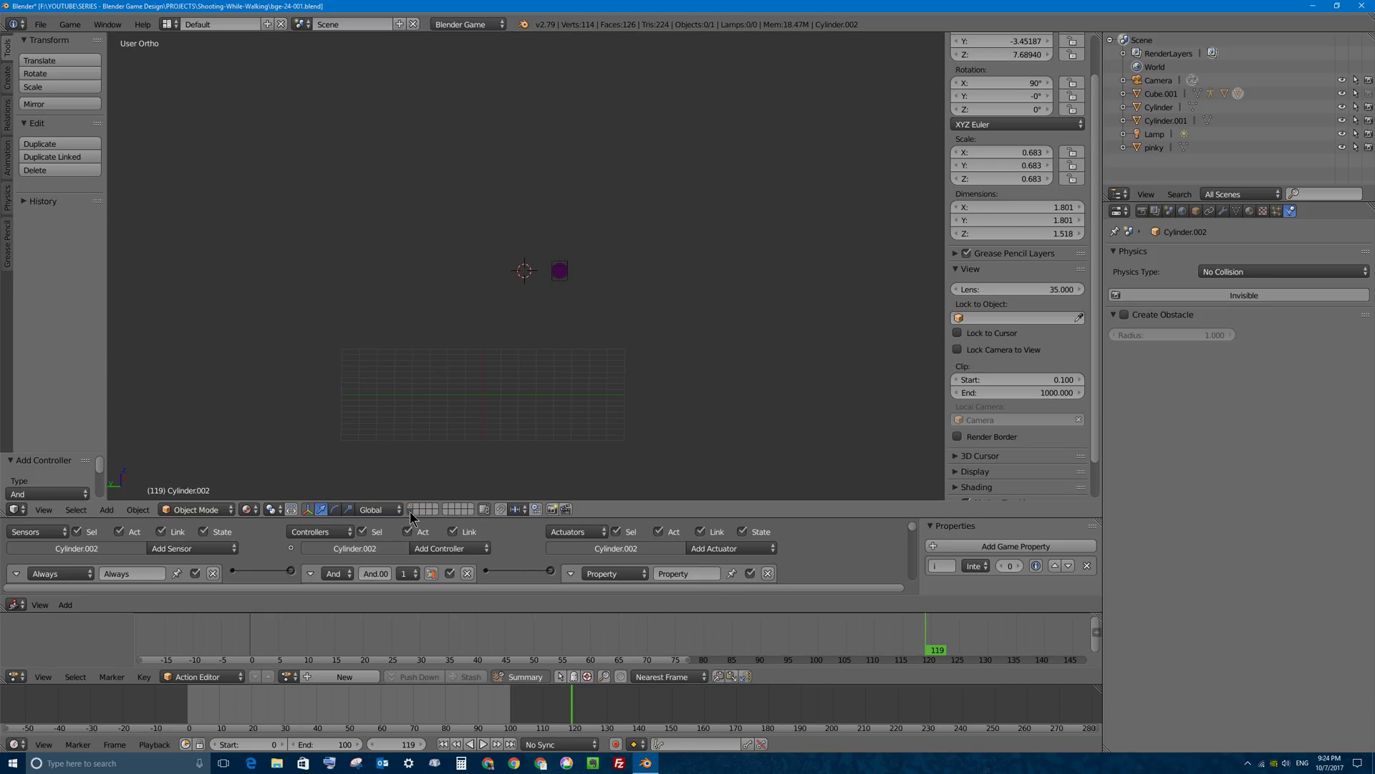
Select pinky on its own layer and add an Always sensor with Tap enabled
{"action": "key", "text": "2"}
{"action": "left_click", "coordinate": [410, 506]}
{"action": "left_click", "coordinate": [411, 512]}
{"action": "right_click", "coordinate": [560, 268]}
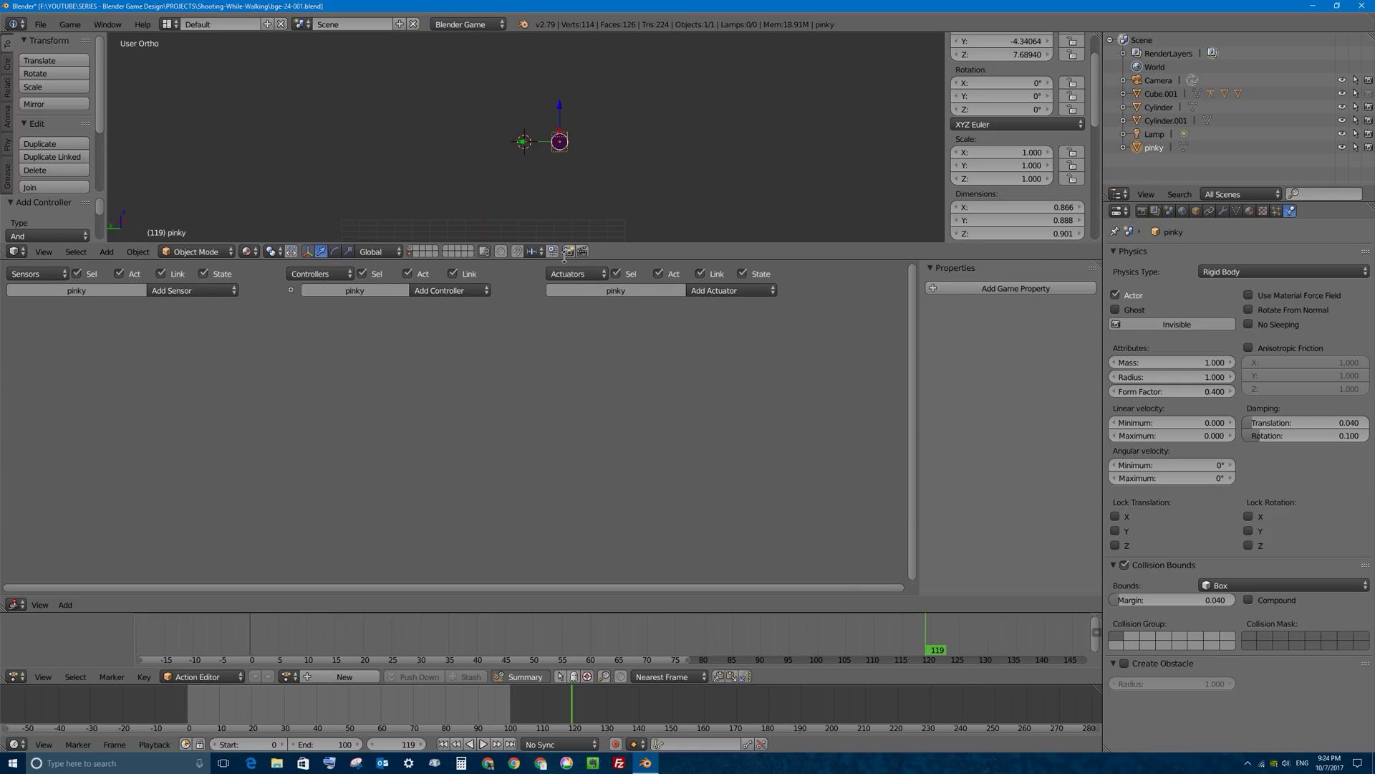
{"action": "left_click_drag", "start_coordinate": [556, 517], "coordinate": [556, 258]}
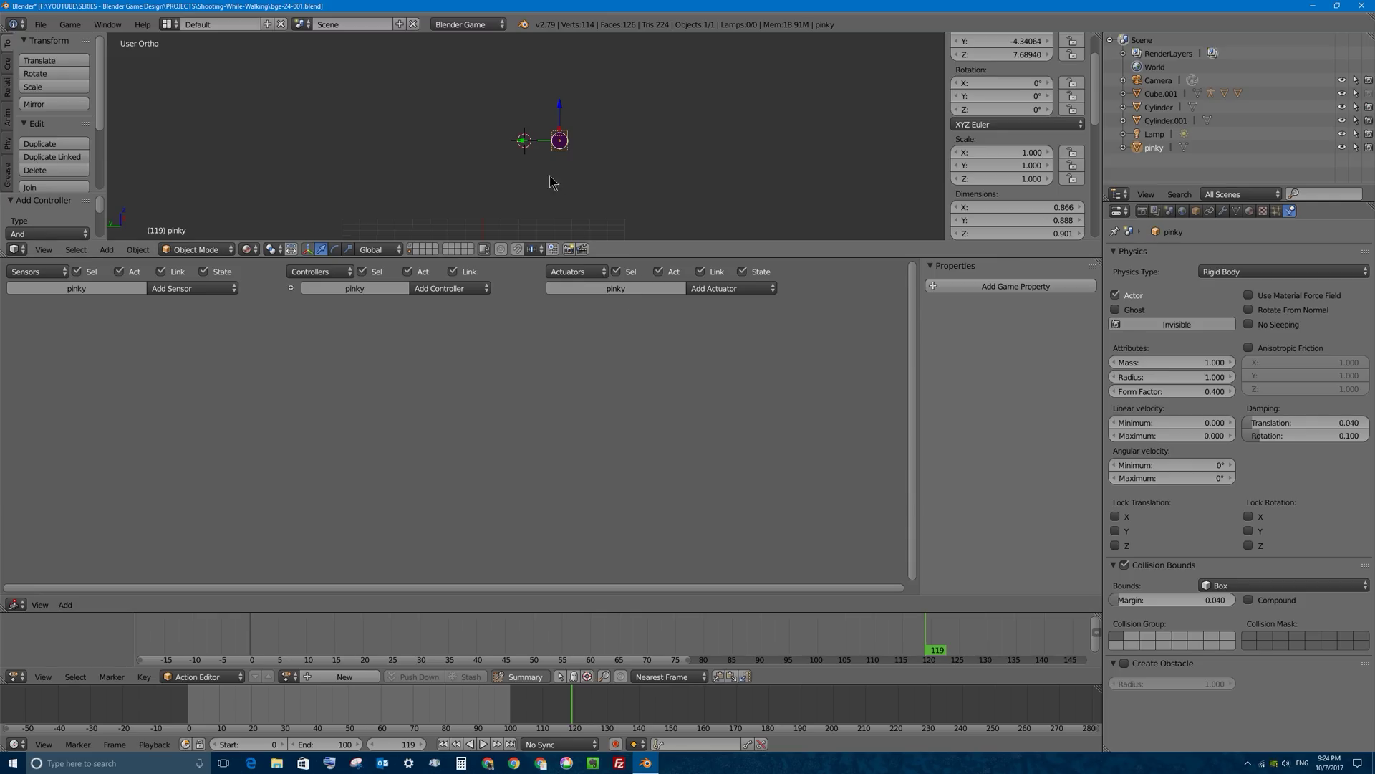
{"action": "left_click", "coordinate": [192, 288]}
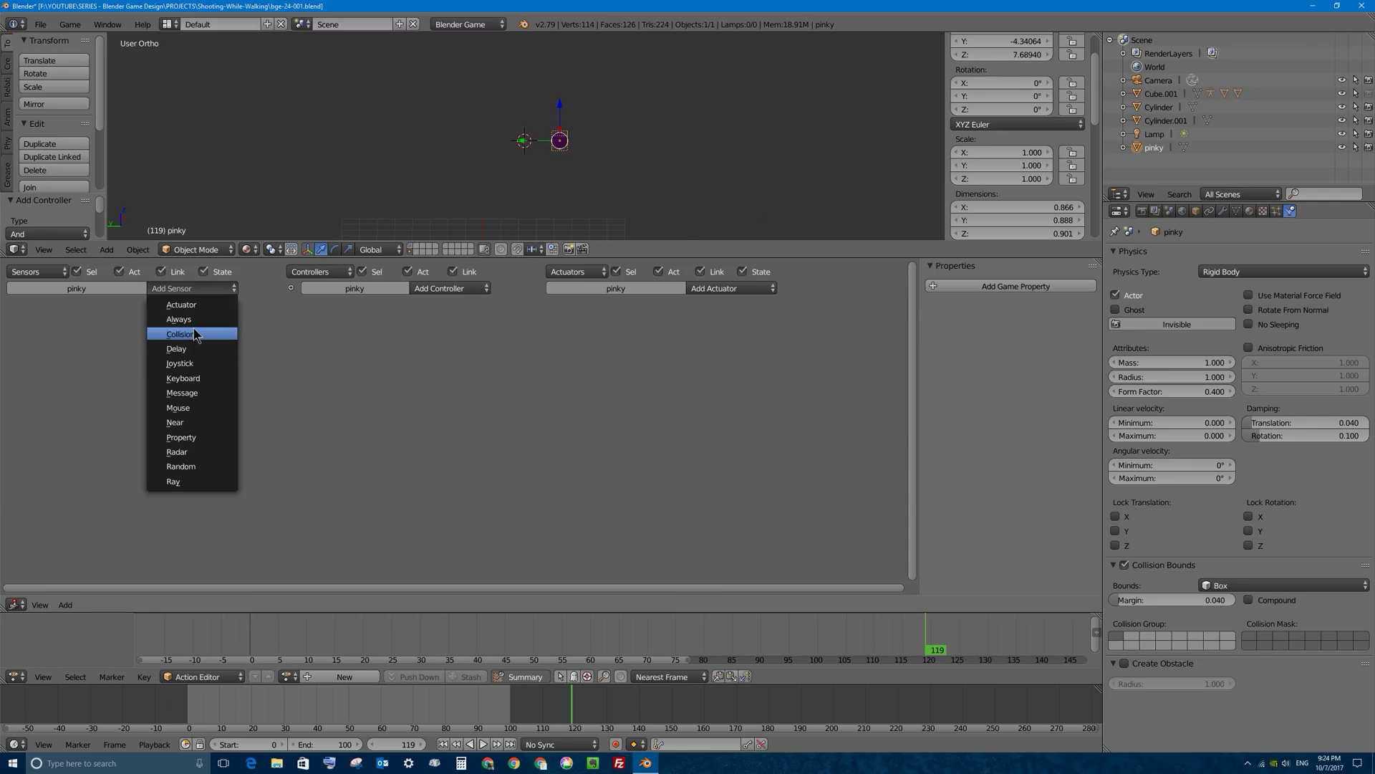
{"action": "left_click", "coordinate": [198, 325]}
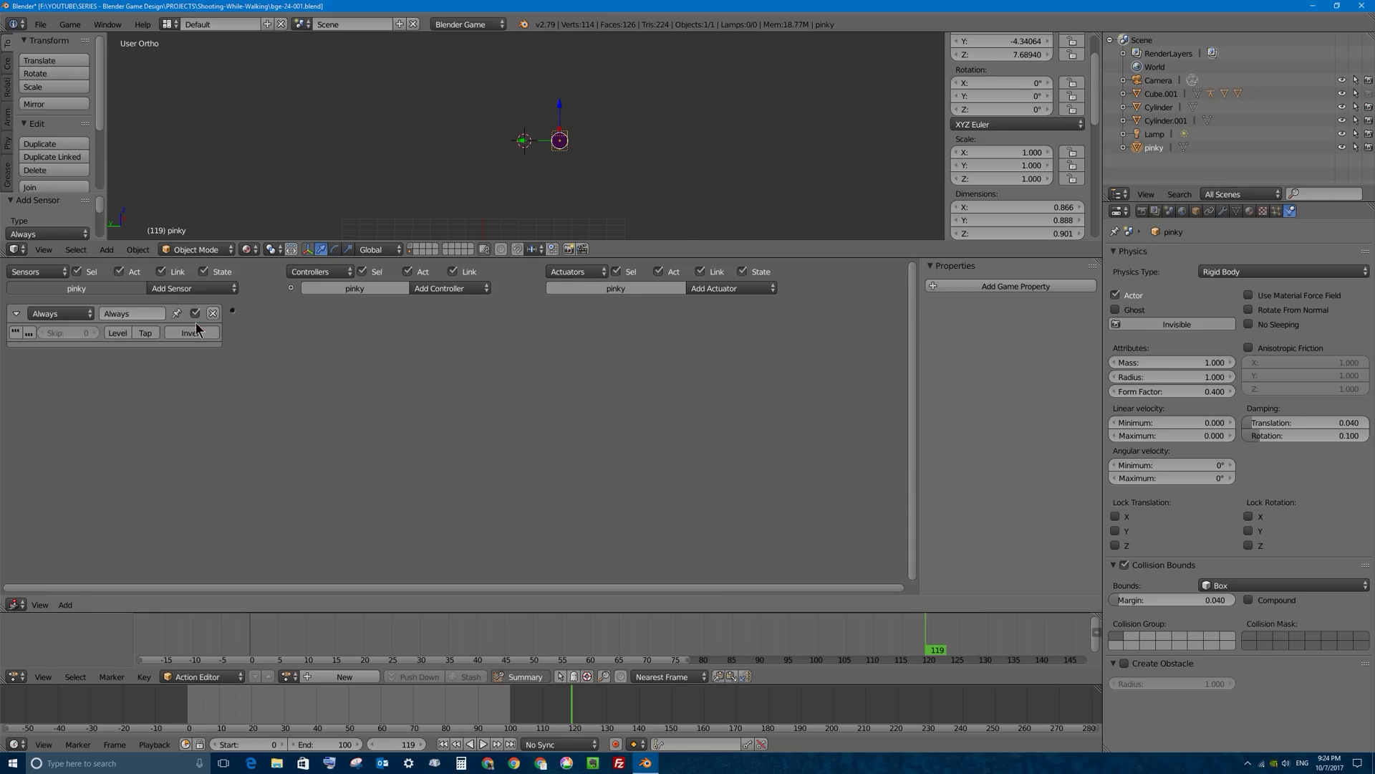
{"action": "left_click", "coordinate": [145, 334]}
Add a Simple Motion actuator to pinky and link the Always sensor to it through an And controller
{"action": "left_click", "coordinate": [765, 289]}
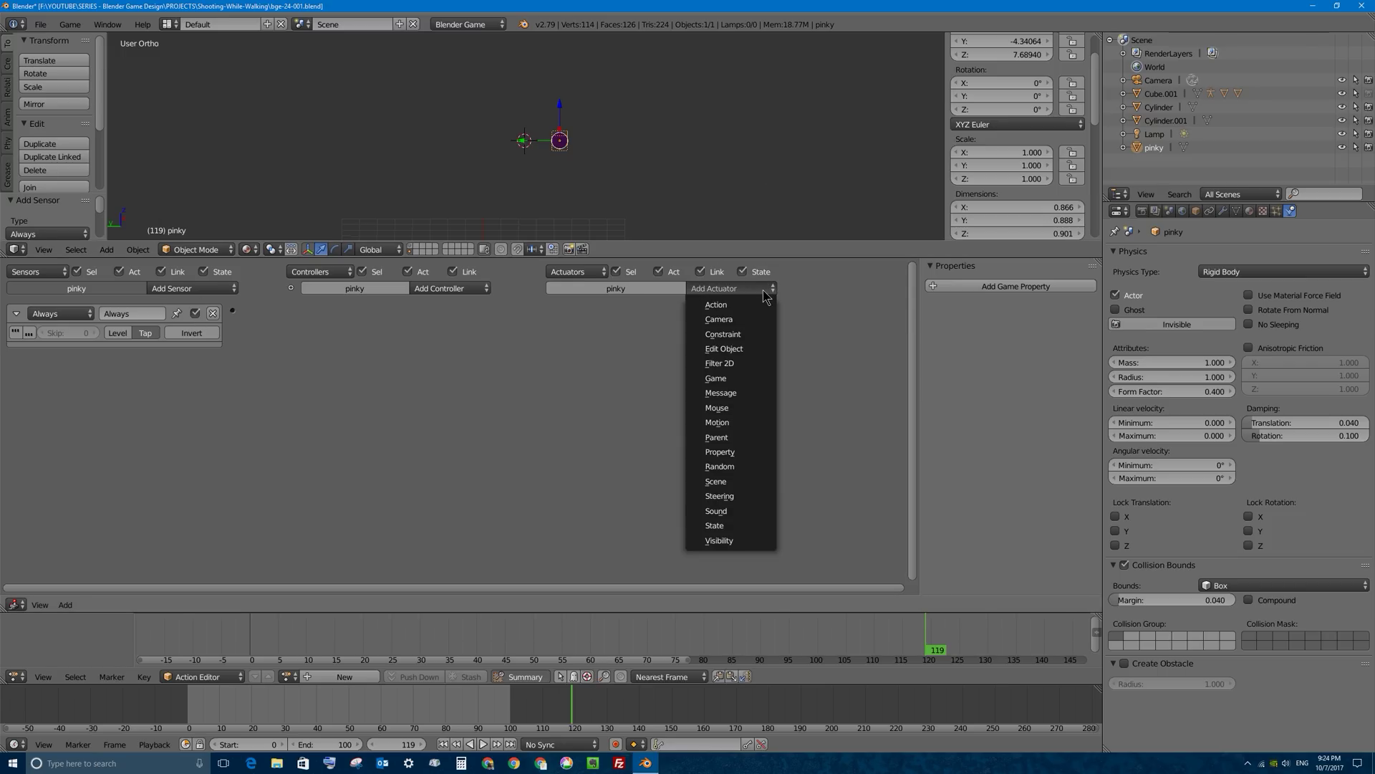
{"action": "left_click", "coordinate": [723, 423]}
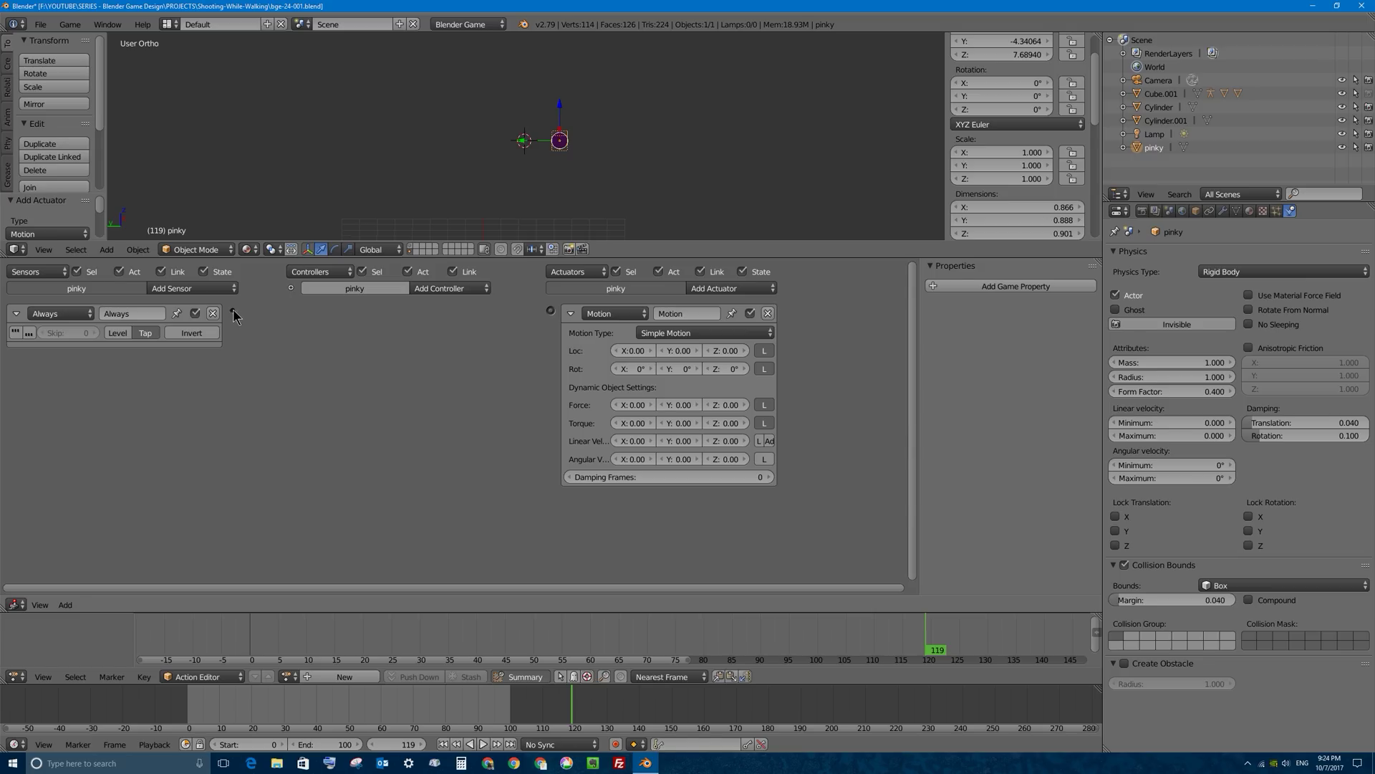
{"action": "left_click_drag", "start_coordinate": [233, 313], "coordinate": [550, 311]}
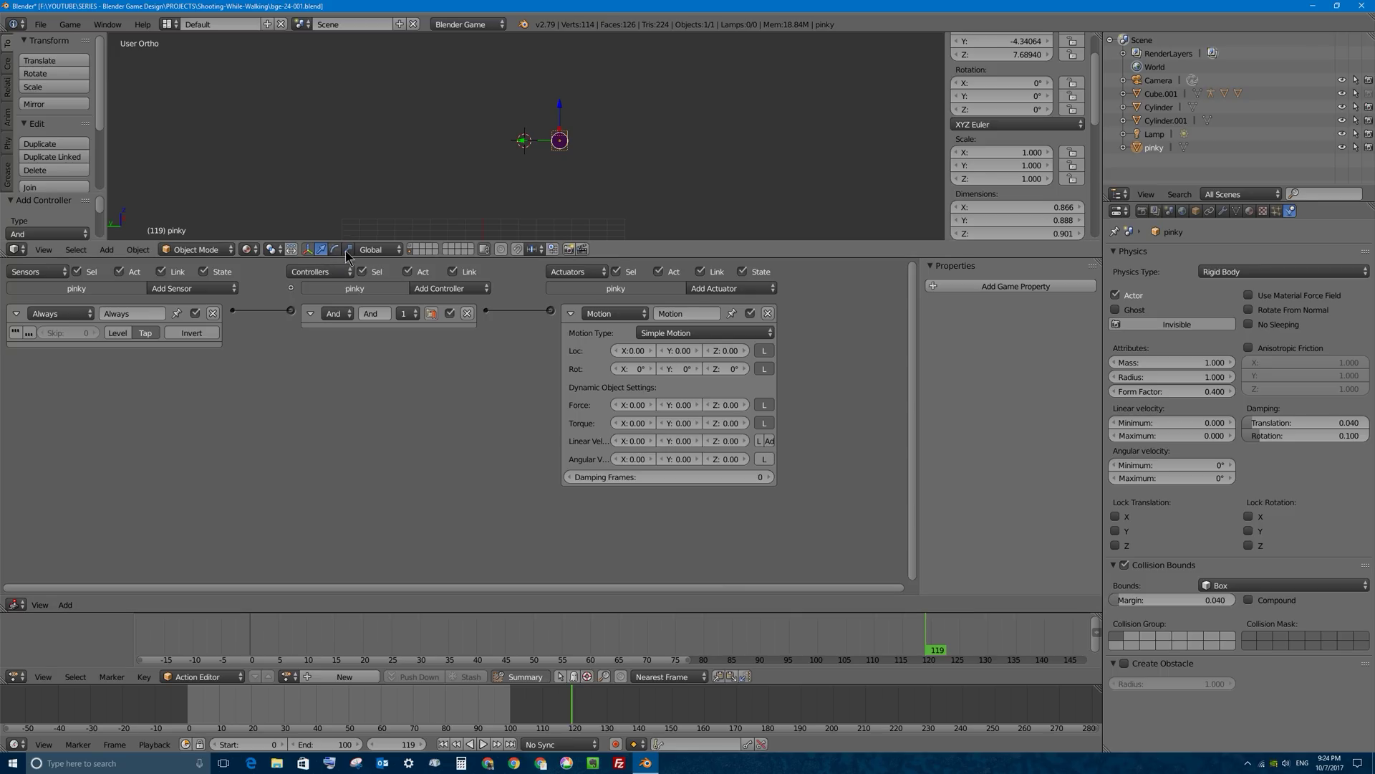
Set the transform orientation to Local and show the character's layer with pinky's, then select the arm cannon to check its local axes
{"action": "left_click", "coordinate": [387, 250]}
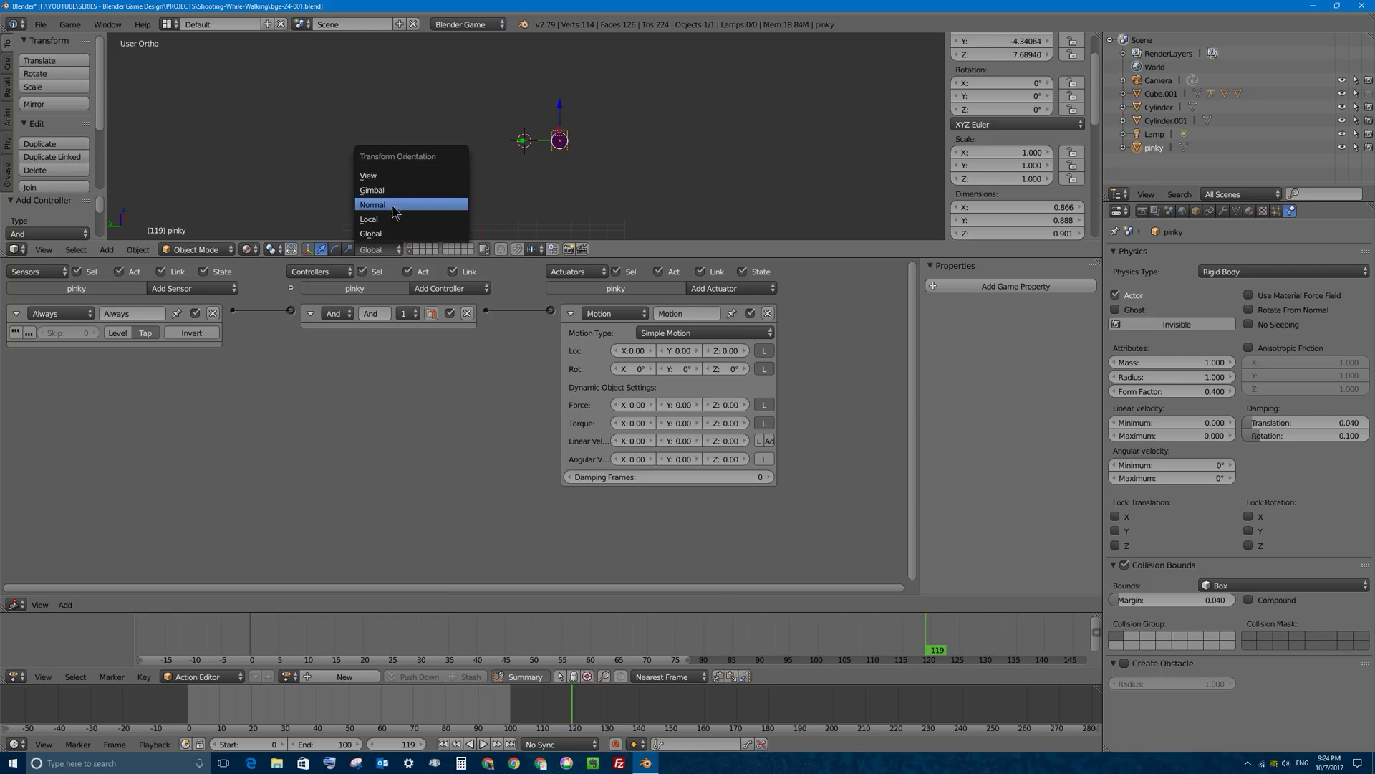
{"action": "left_click", "coordinate": [389, 217]}
{"action": "middle_click_drag", "start_coordinate": [433, 153], "coordinate": [473, 197]}
{"action": "left_click", "coordinate": [412, 249]}
{"action": "middle_click_drag", "start_coordinate": [576, 116], "coordinate": [536, 136]}
{"action": "right_click", "coordinate": [537, 129]}
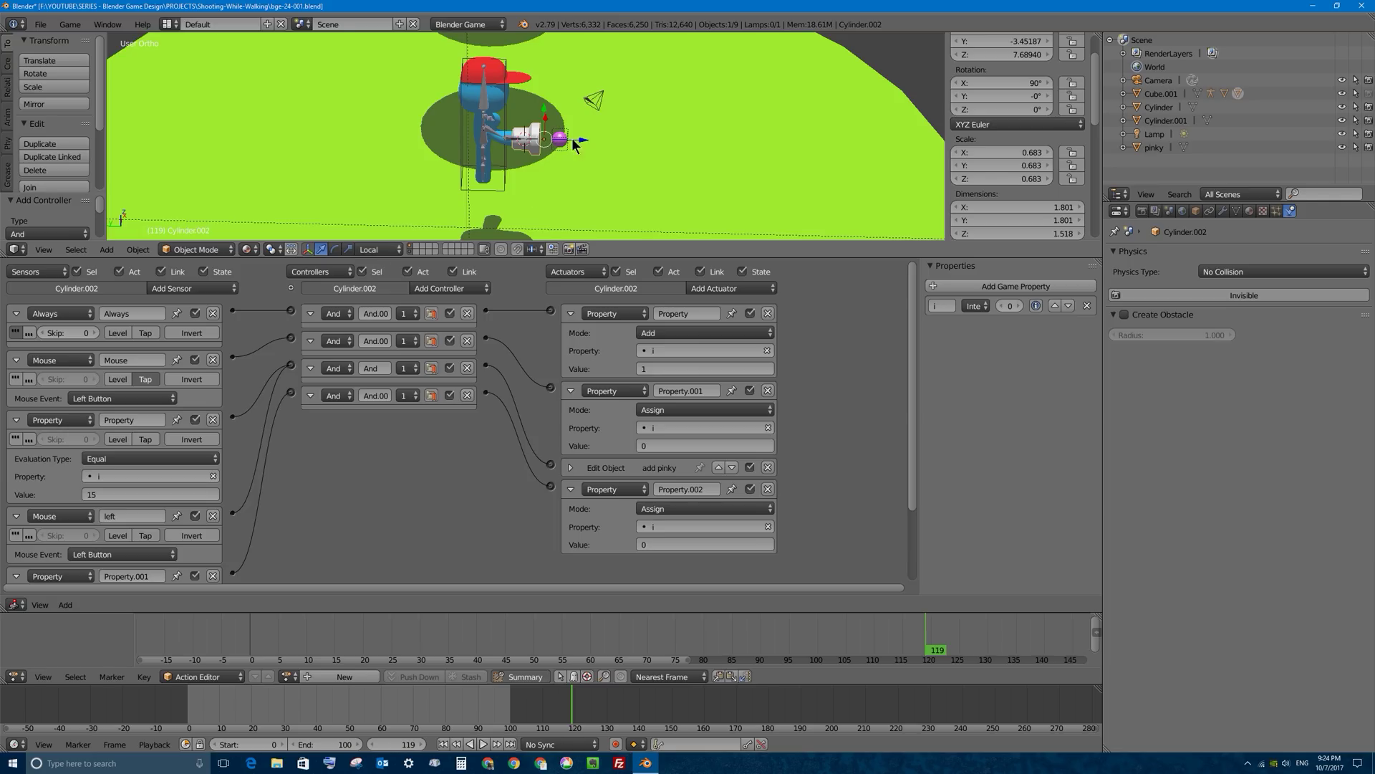
Select pinky and set its Motion actuator's linear velocity to 25 on Z in local coordinates
{"action": "right_click", "coordinate": [566, 138]}
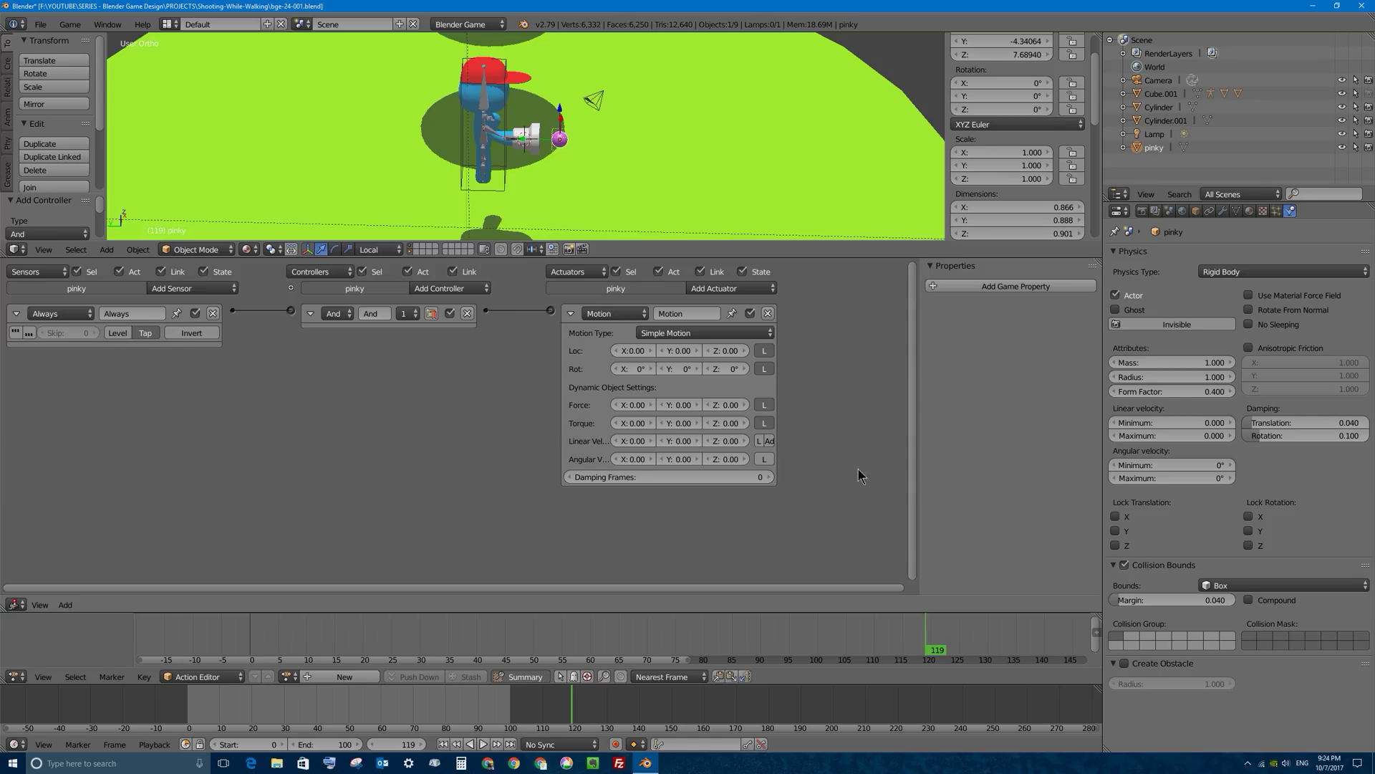
{"action": "left_click", "coordinate": [725, 405]}
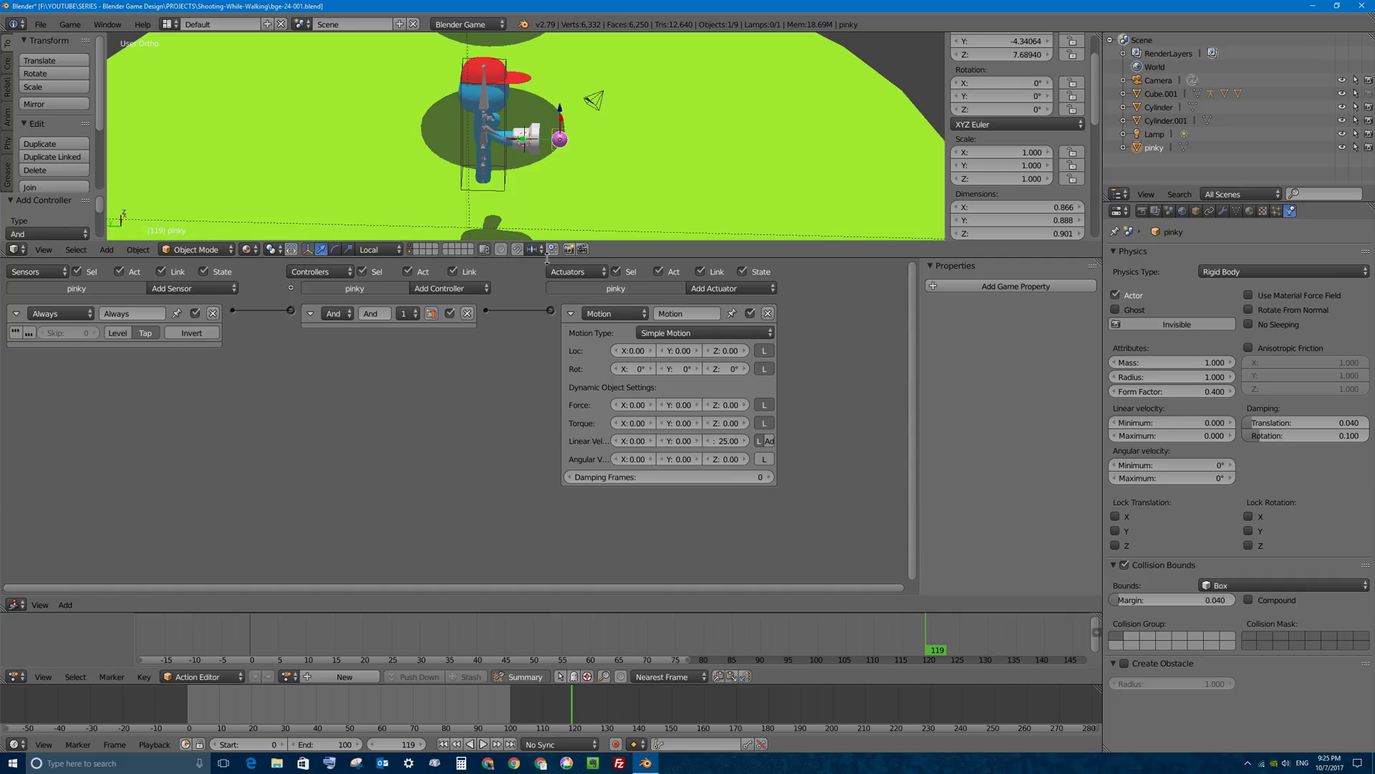
Run the game briefly with the original pinky in view, then stop it and hide pinky's layer
{"action": "left_click_drag", "start_coordinate": [520, 256], "coordinate": [521, 434]}
{"action": "key", "text": "p"}
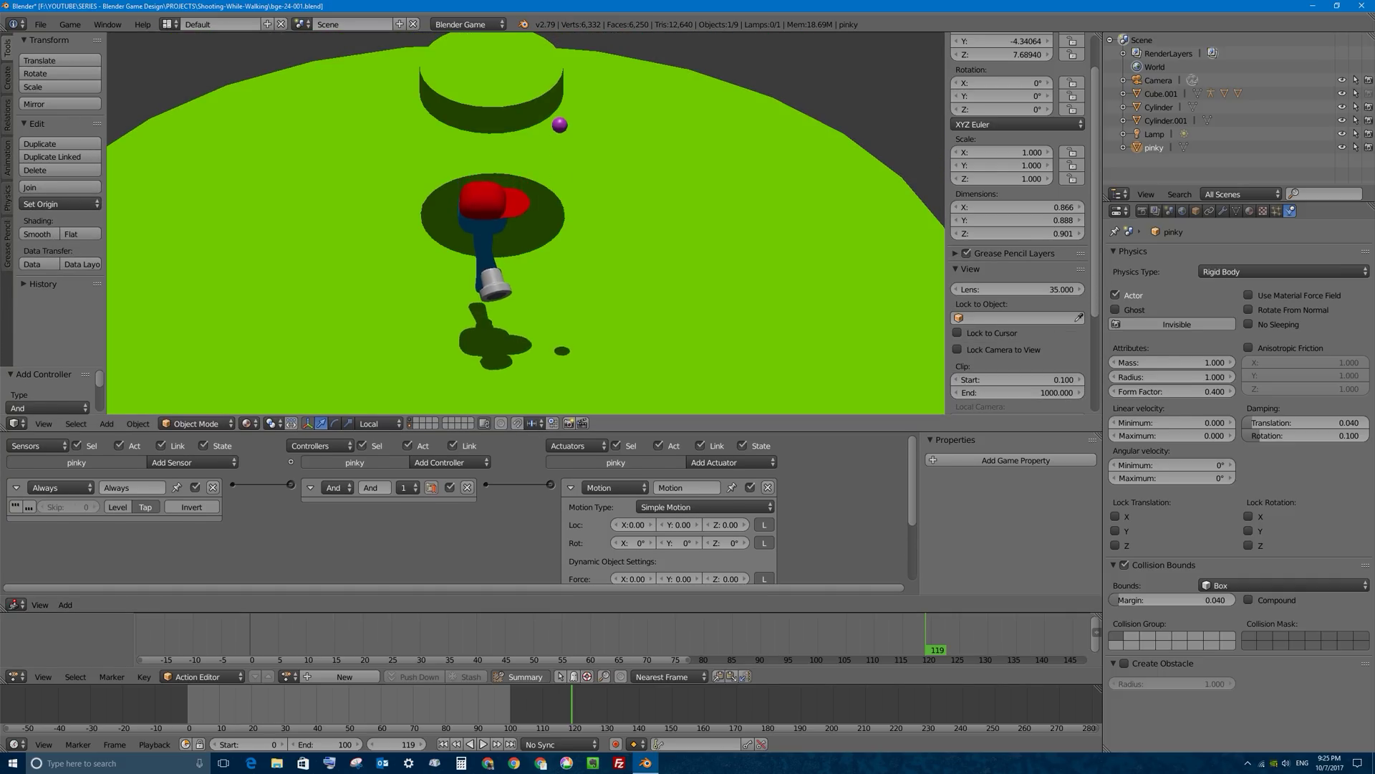
{"action": "key", "text": "Escape"}
{"action": "key", "text": "Delete"}
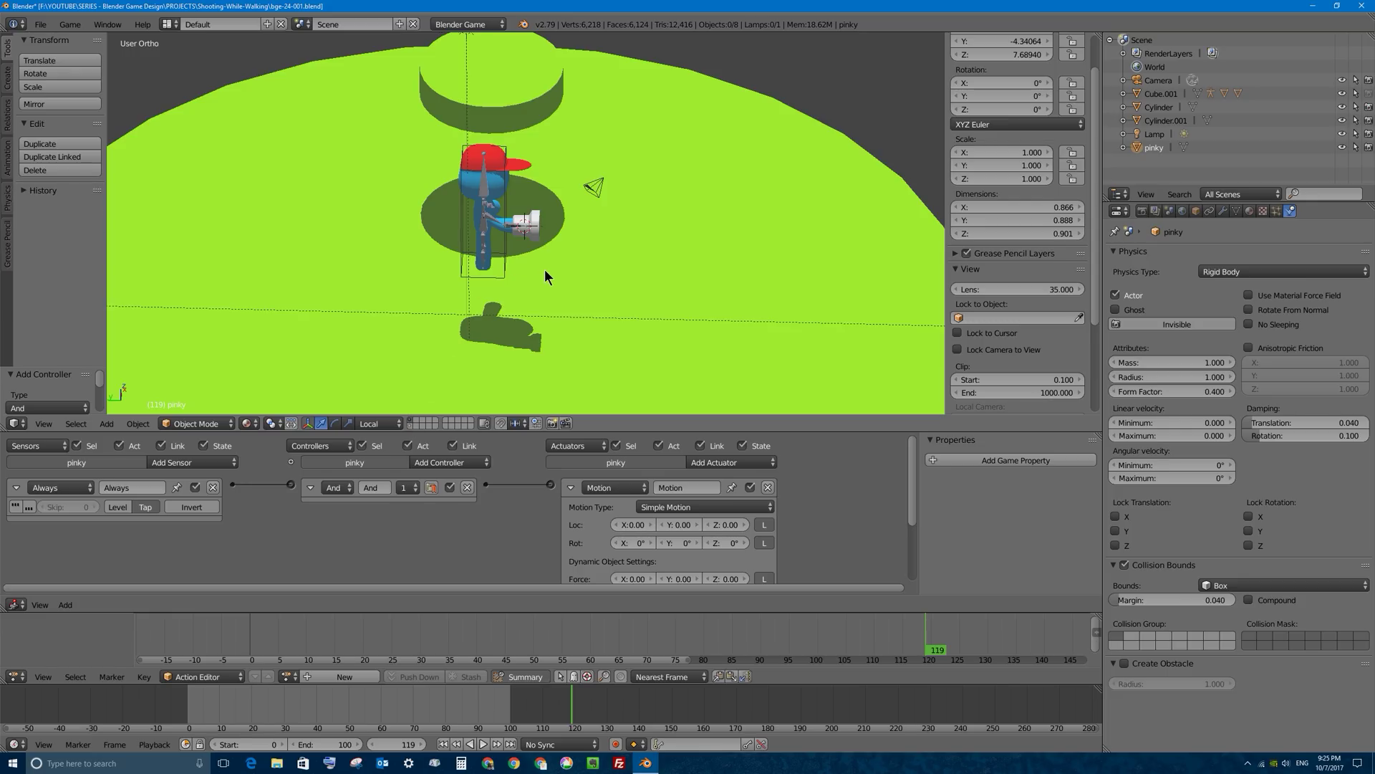
Run the game twice to test shooting pinky projectiles in different directions, stopping it each time
{"action": "key", "text": "p"}
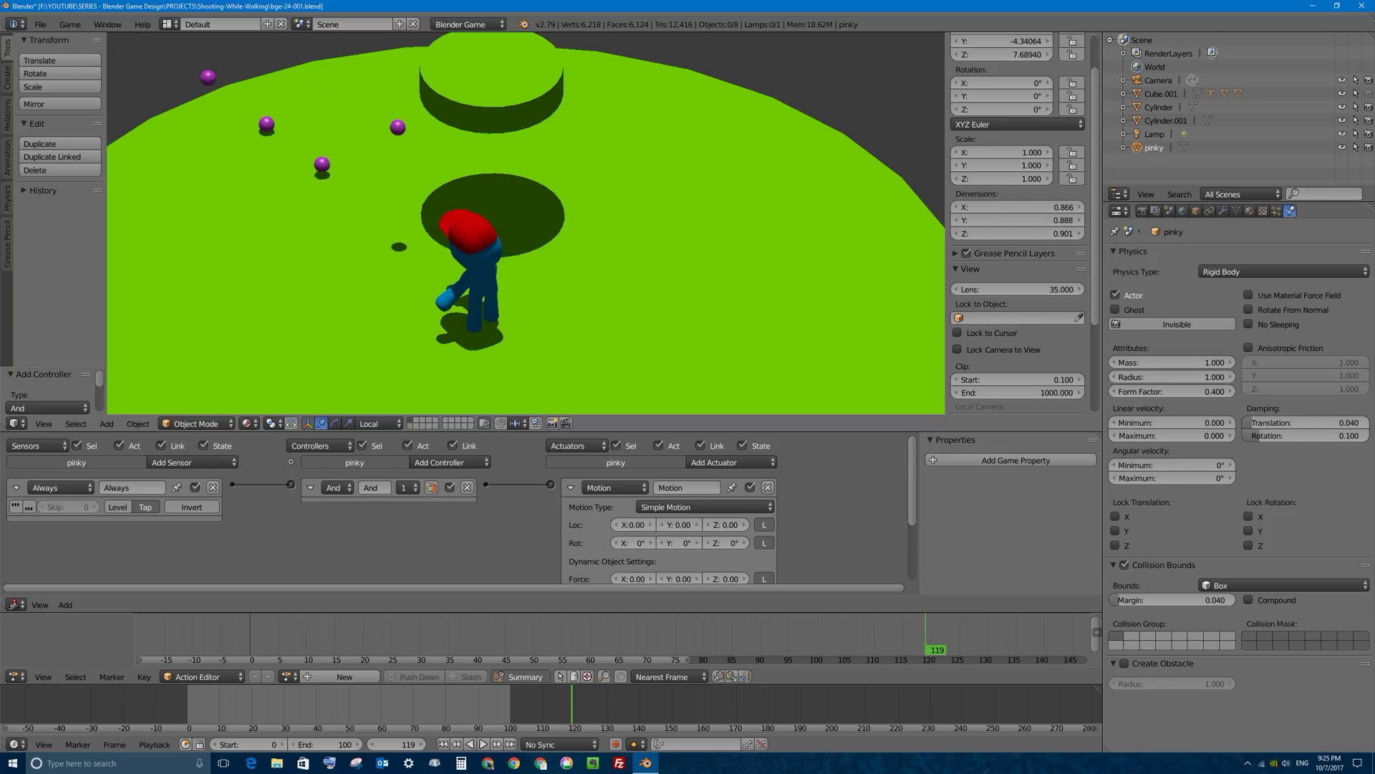
{"action": "key", "text": "Escape"}
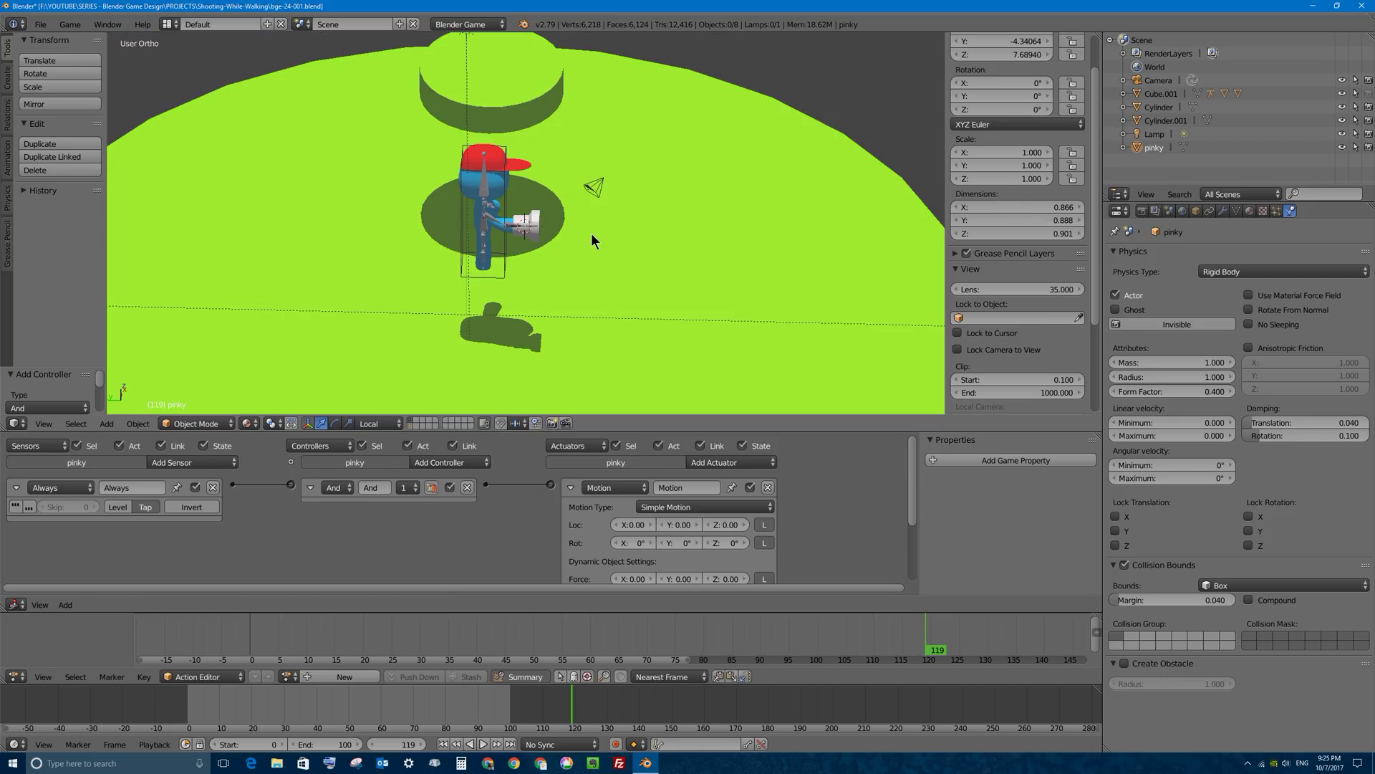
{"action": "key", "text": "p"}
{"action": "key", "text": "space"}
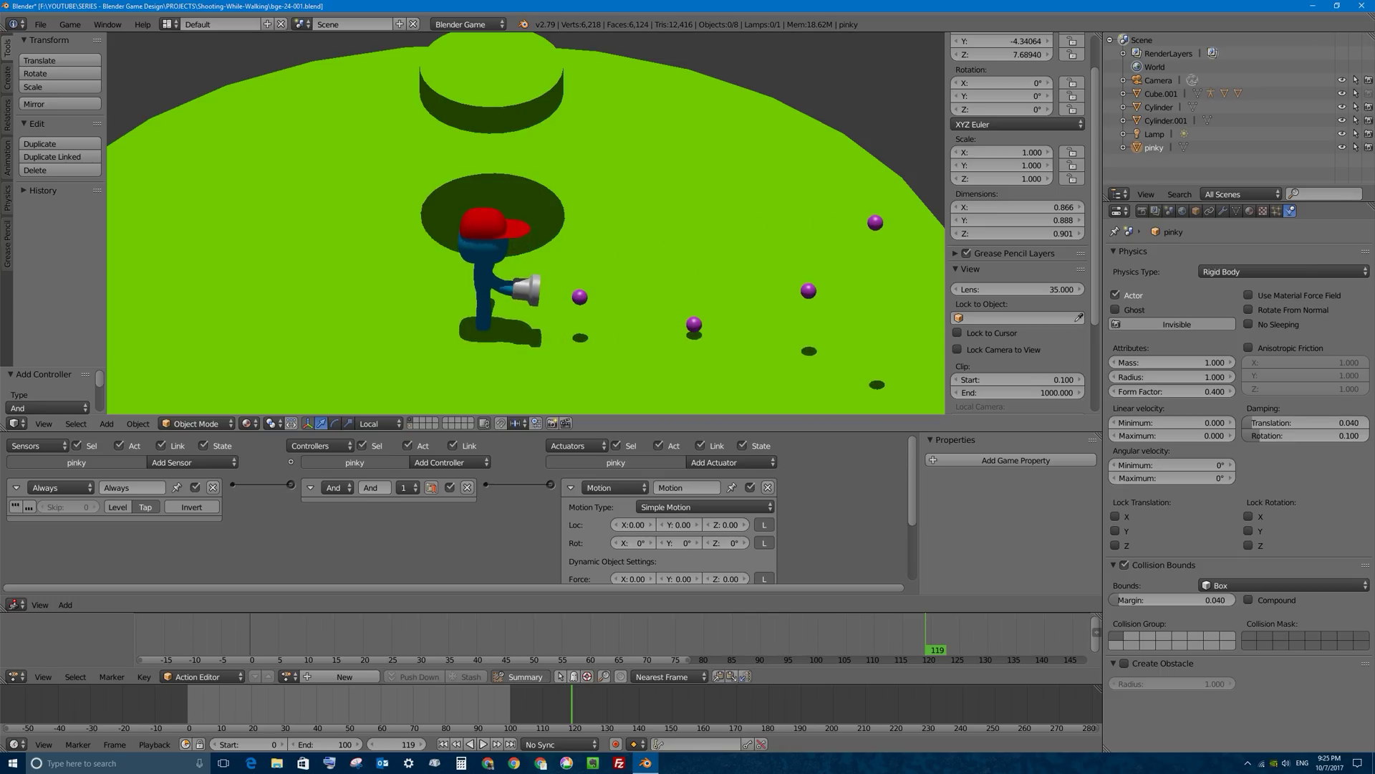
{"action": "key", "text": "Escape"}
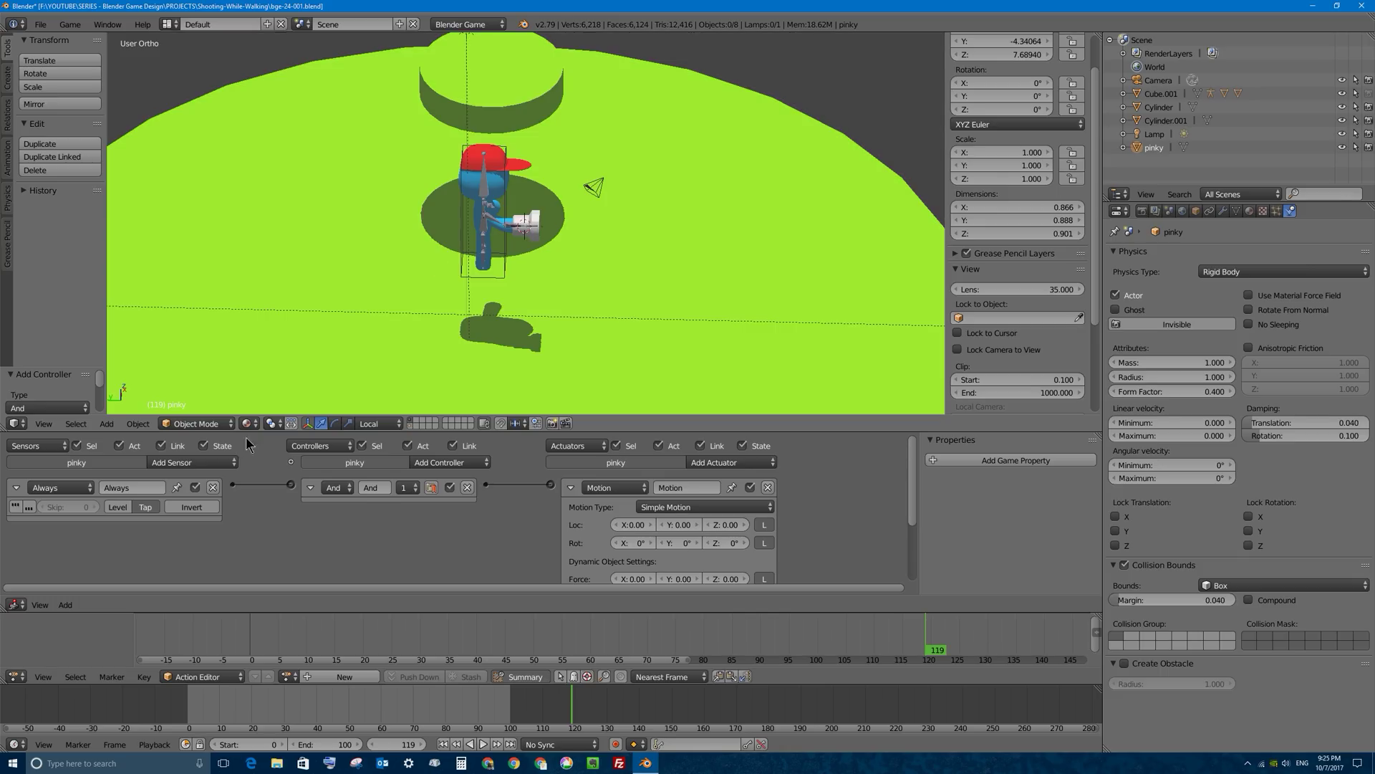
Set the value of both Property sensors on the arm cannon to 22
{"action": "right_click", "coordinate": [530, 221]}
{"action": "left_click_drag", "start_coordinate": [534, 414], "coordinate": [534, 172]}
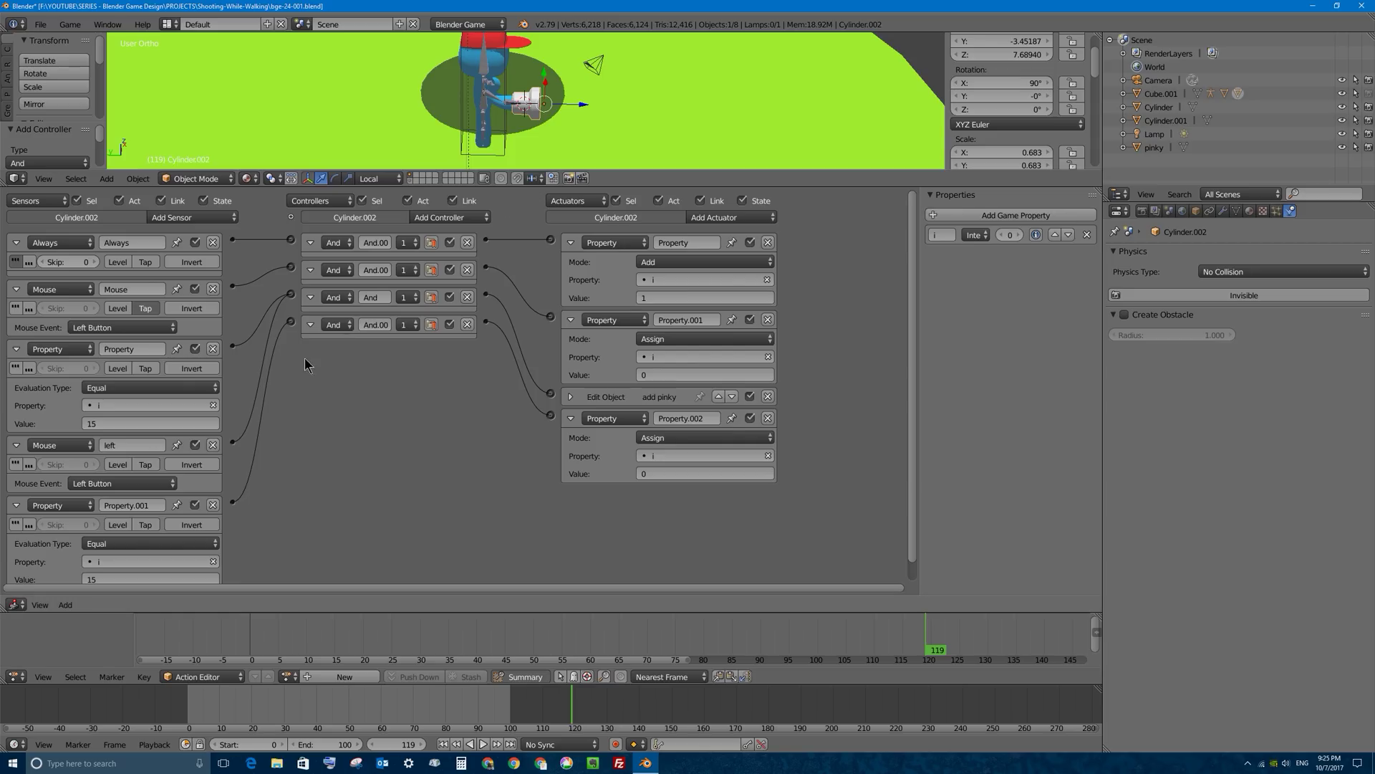
{"action": "middle_click_drag", "start_coordinate": [235, 541], "coordinate": [279, 518]}
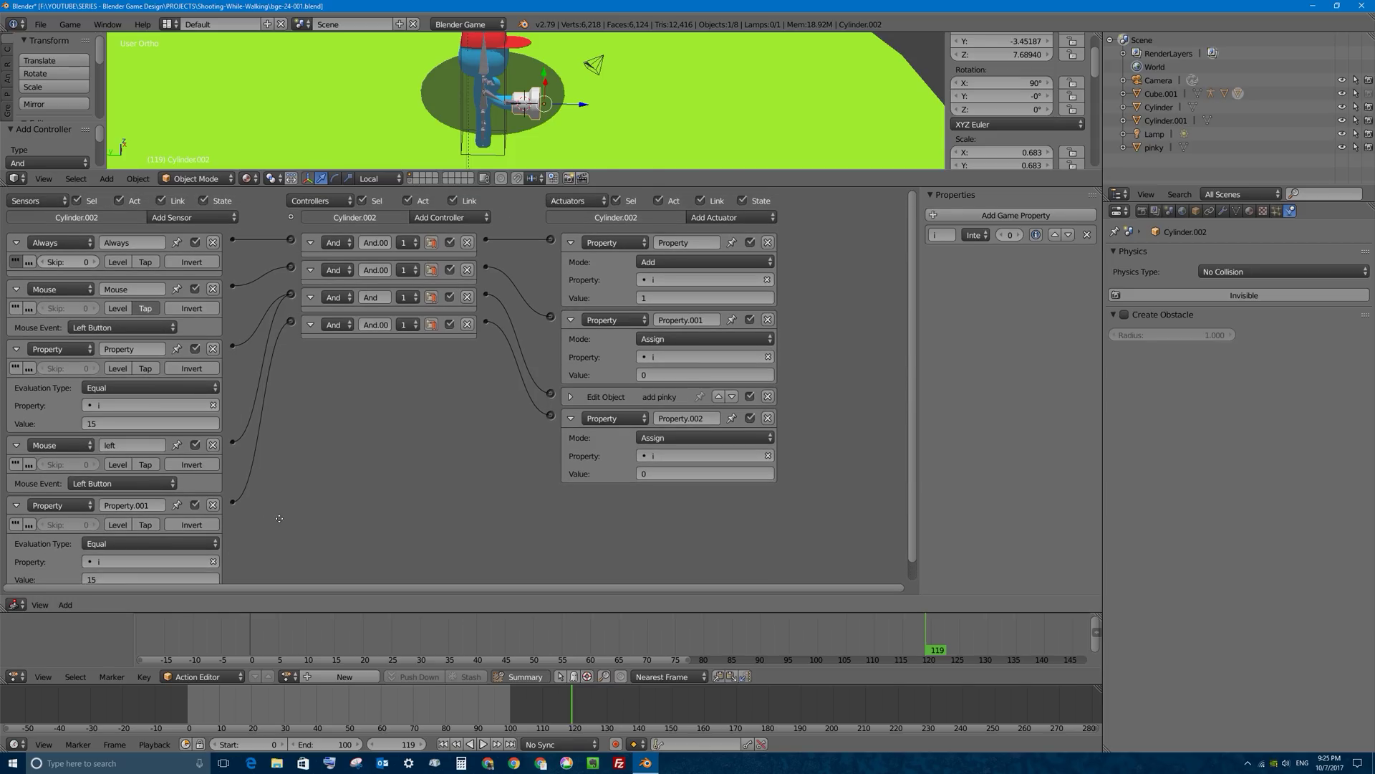
{"action": "left_click", "coordinate": [108, 424]}
{"action": "left_click", "coordinate": [106, 577]}
{"action": "type", "text": "22"}
{"action": "key", "text": "Return"}
Run the game to test the slower firing rate, then stop it and bring the arm cannon's full logic setup back into view
{"action": "left_click_drag", "start_coordinate": [396, 478], "coordinate": [396, 480]}
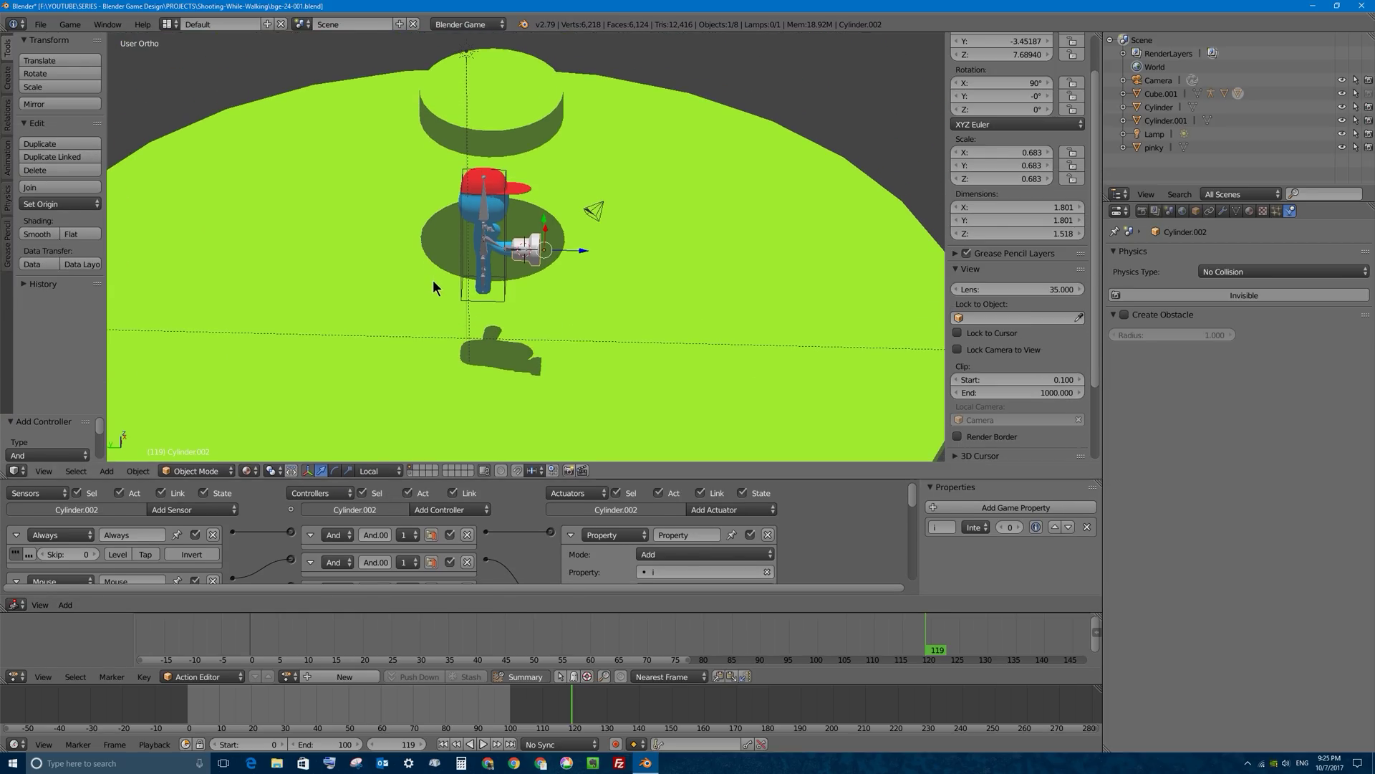
{"action": "key", "text": "p"}
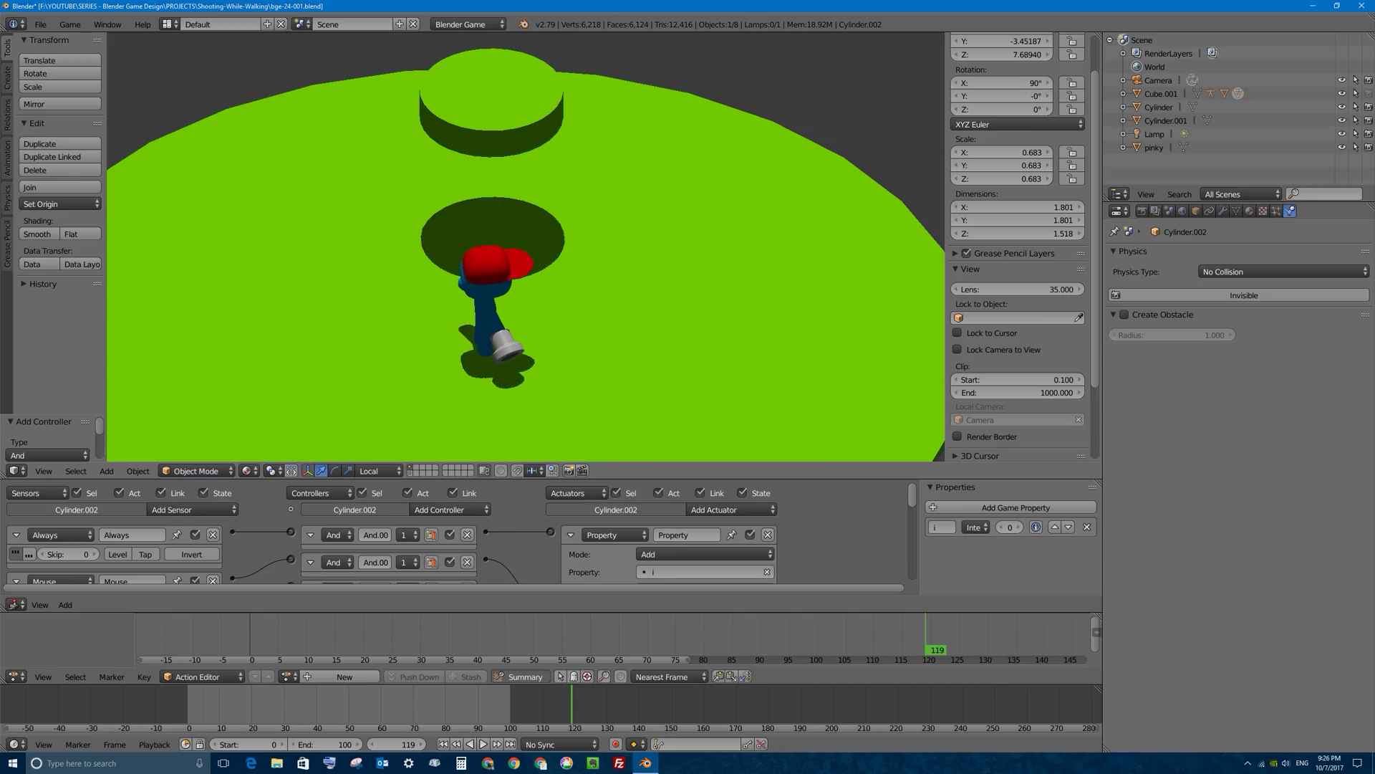
{"action": "key", "text": "Escape"}
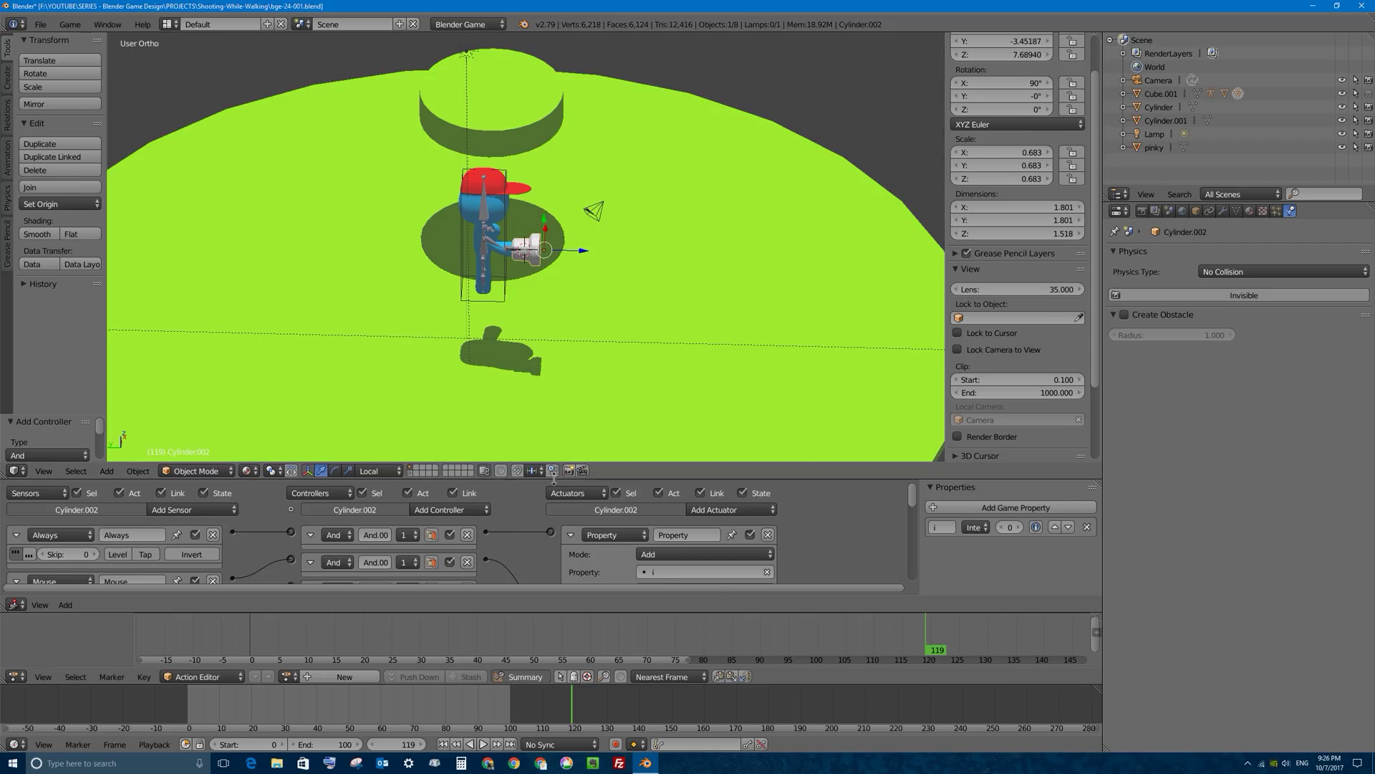
{"action": "left_click_drag", "start_coordinate": [559, 478], "coordinate": [570, 162]}
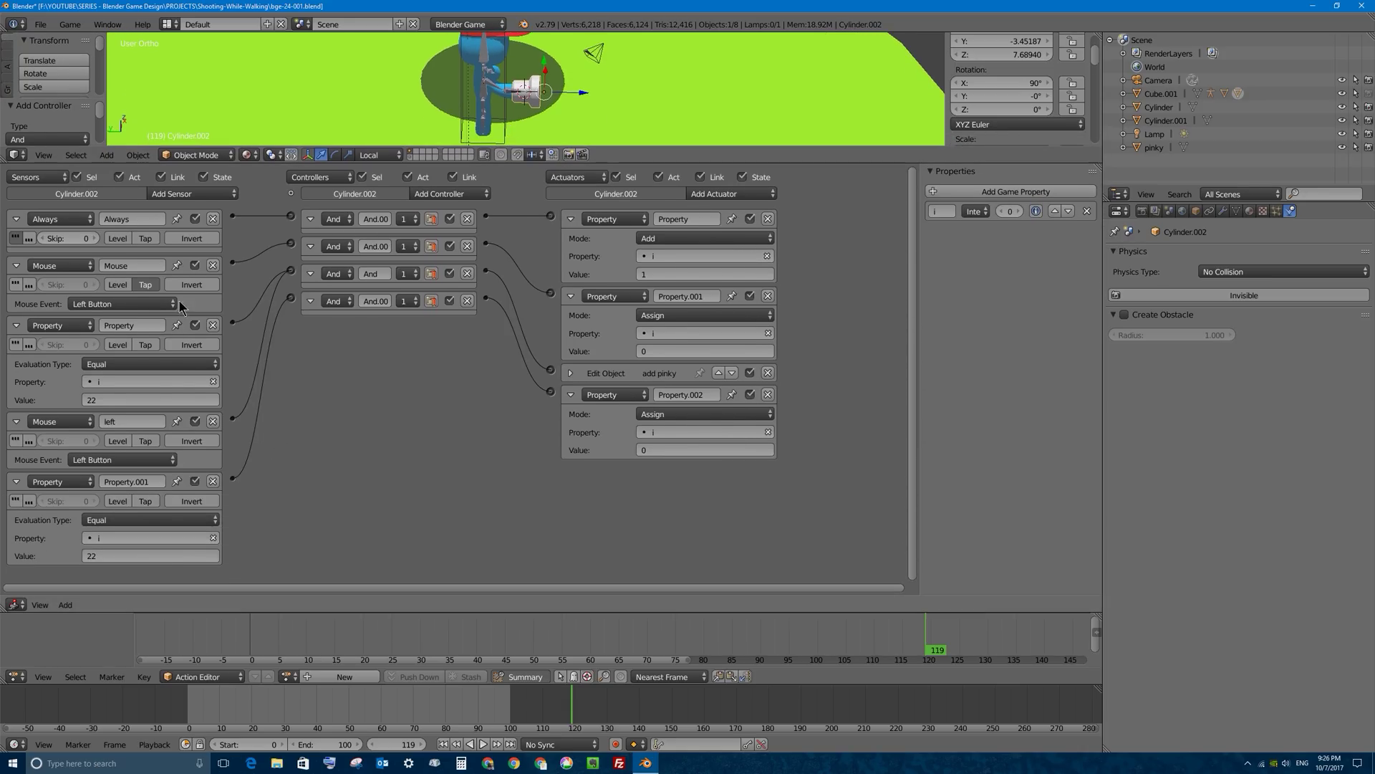
Add an Always sensor with Tap enabled and a Visibility actuator with Visible disabled to the arm cannon, and link them
{"action": "left_click_drag", "start_coordinate": [326, 163], "coordinate": [325, 131]}
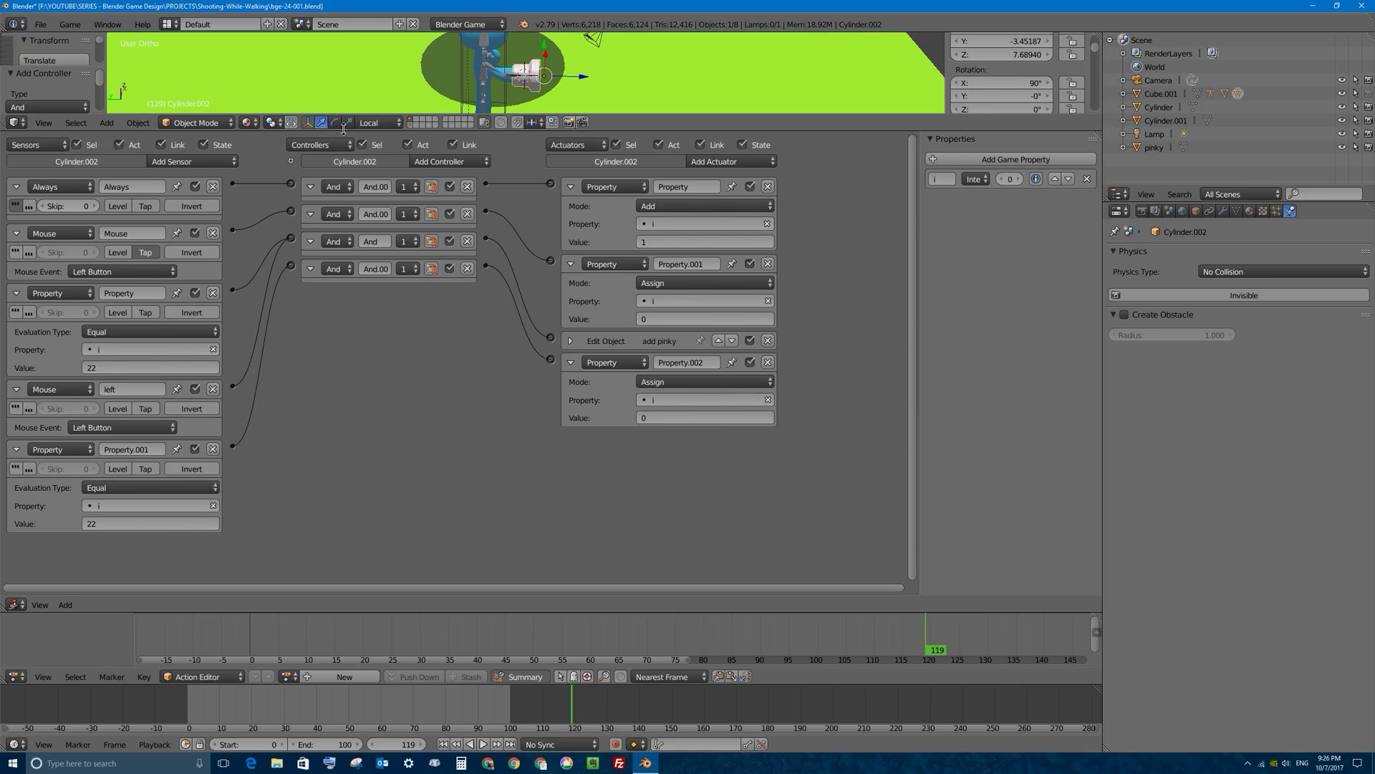
{"action": "left_click", "coordinate": [179, 163]}
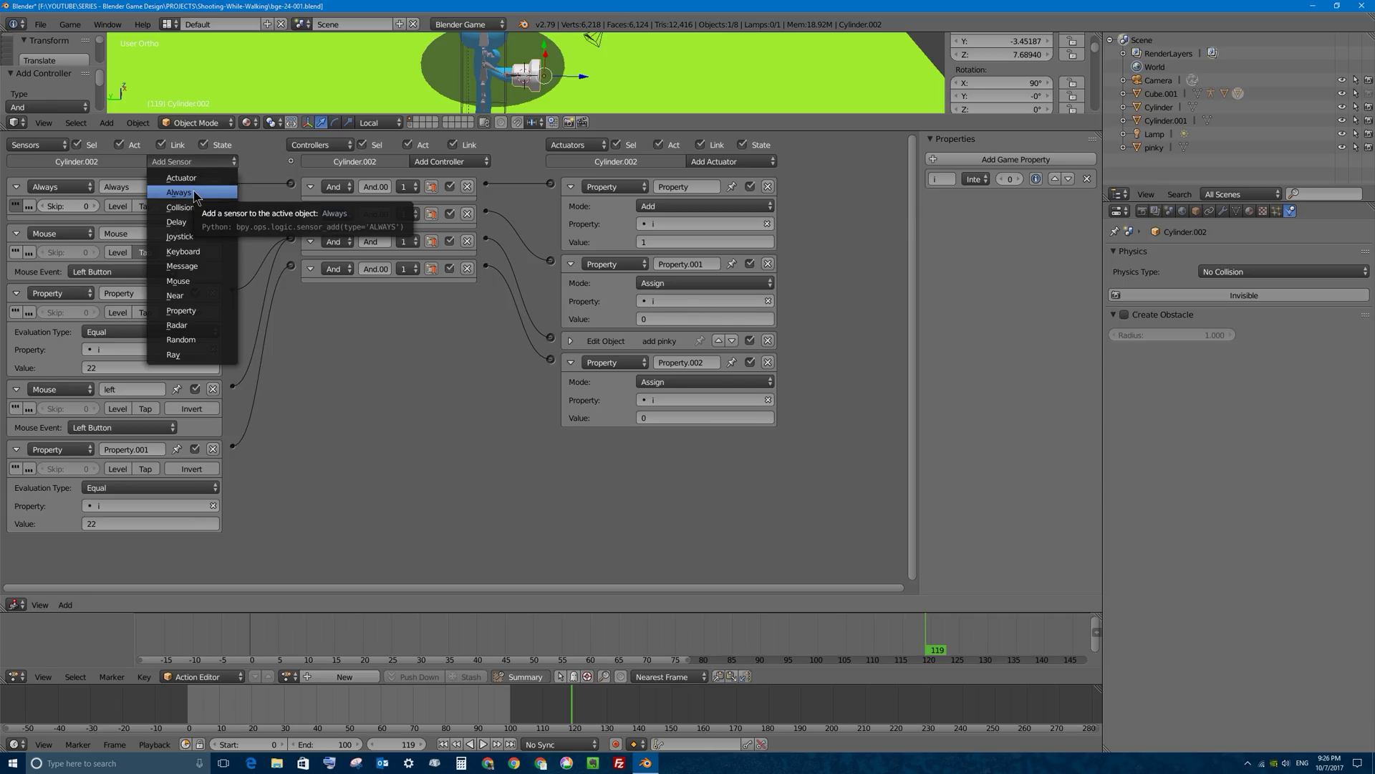
{"action": "left_click", "coordinate": [189, 195]}
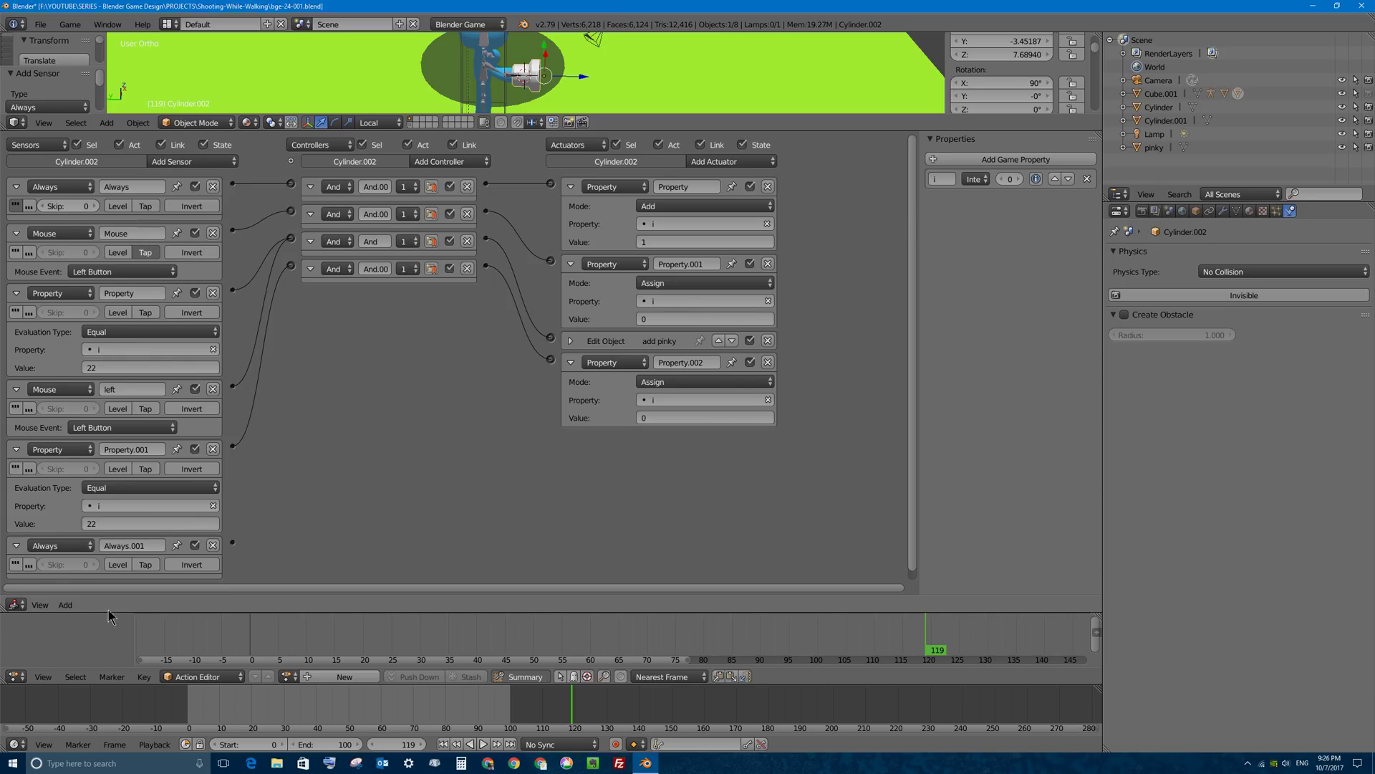
{"action": "left_click", "coordinate": [146, 565]}
{"action": "left_click", "coordinate": [731, 161]}
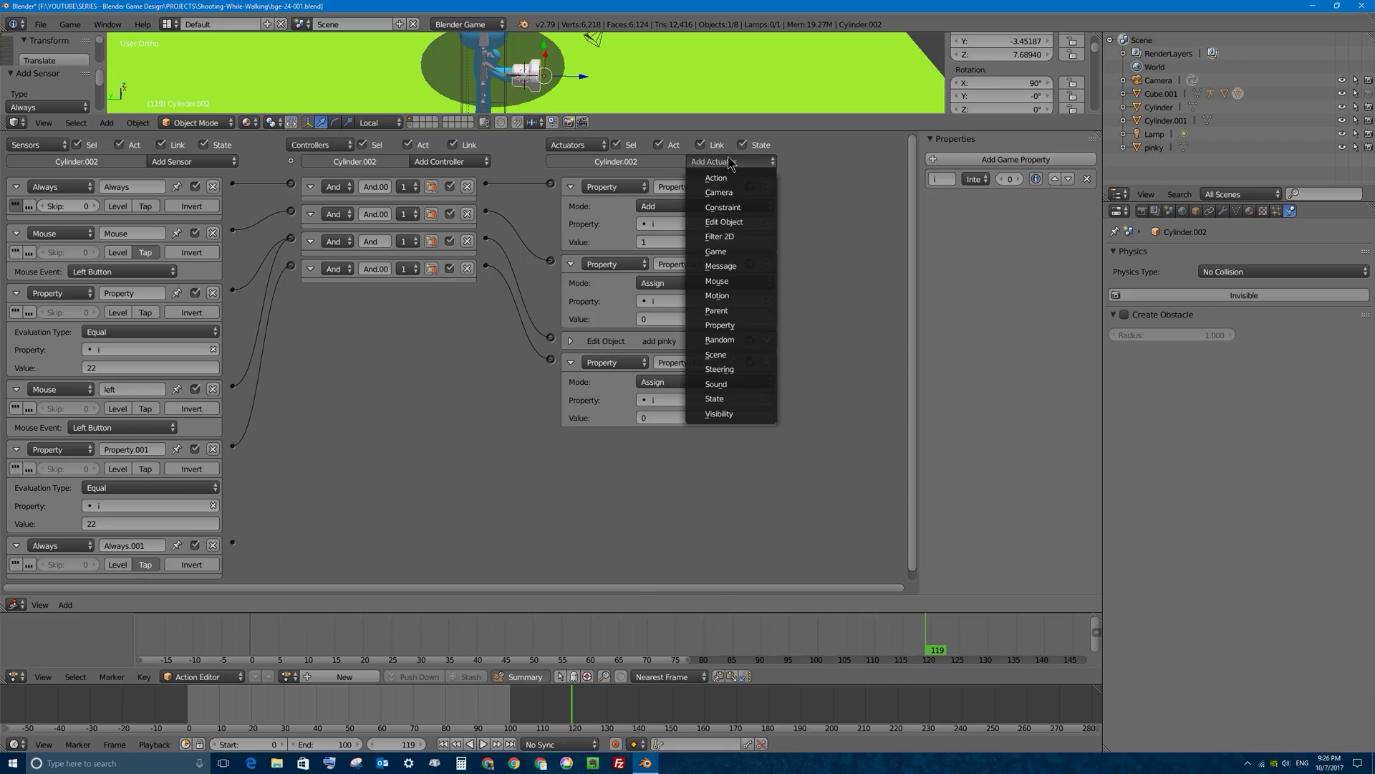
{"action": "left_click", "coordinate": [729, 419]}
{"action": "left_click", "coordinate": [571, 459]}
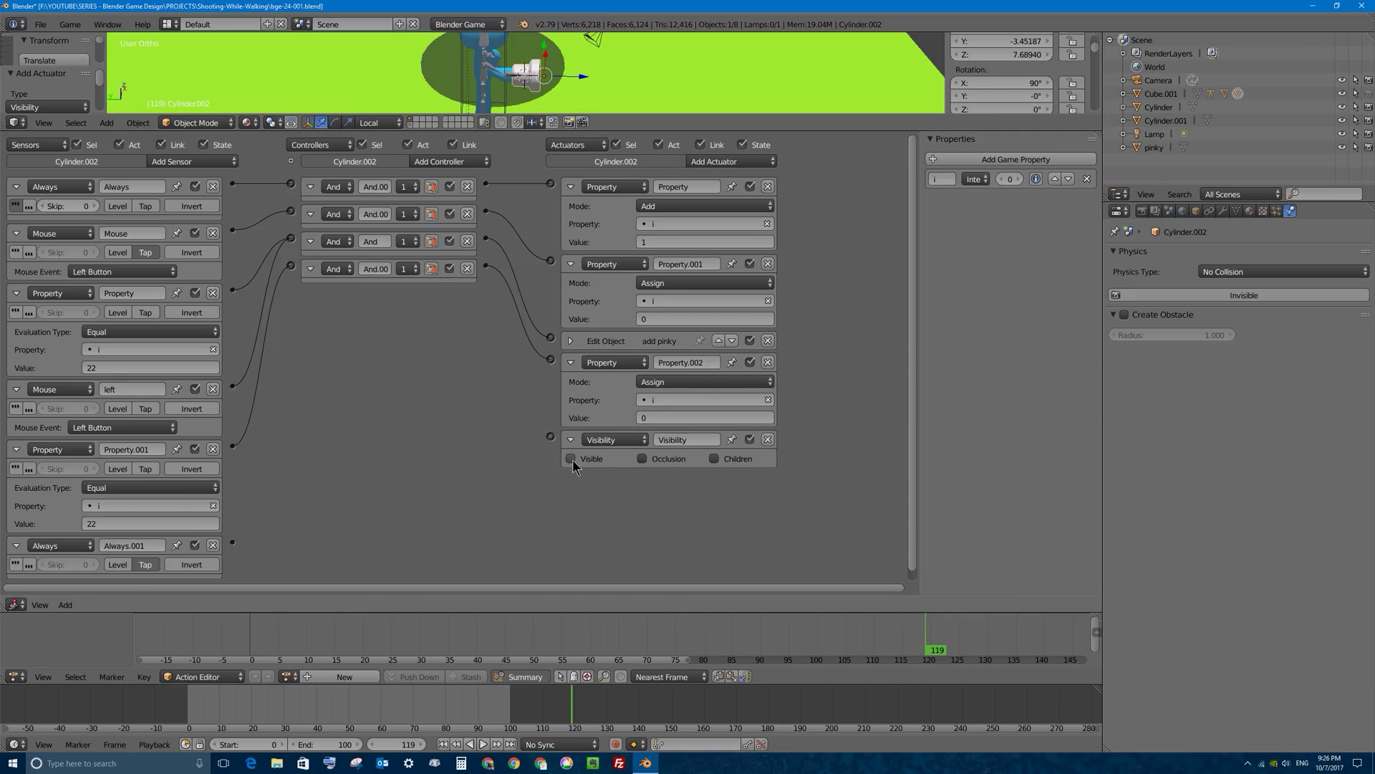
{"action": "left_click_drag", "start_coordinate": [233, 543], "coordinate": [550, 438]}
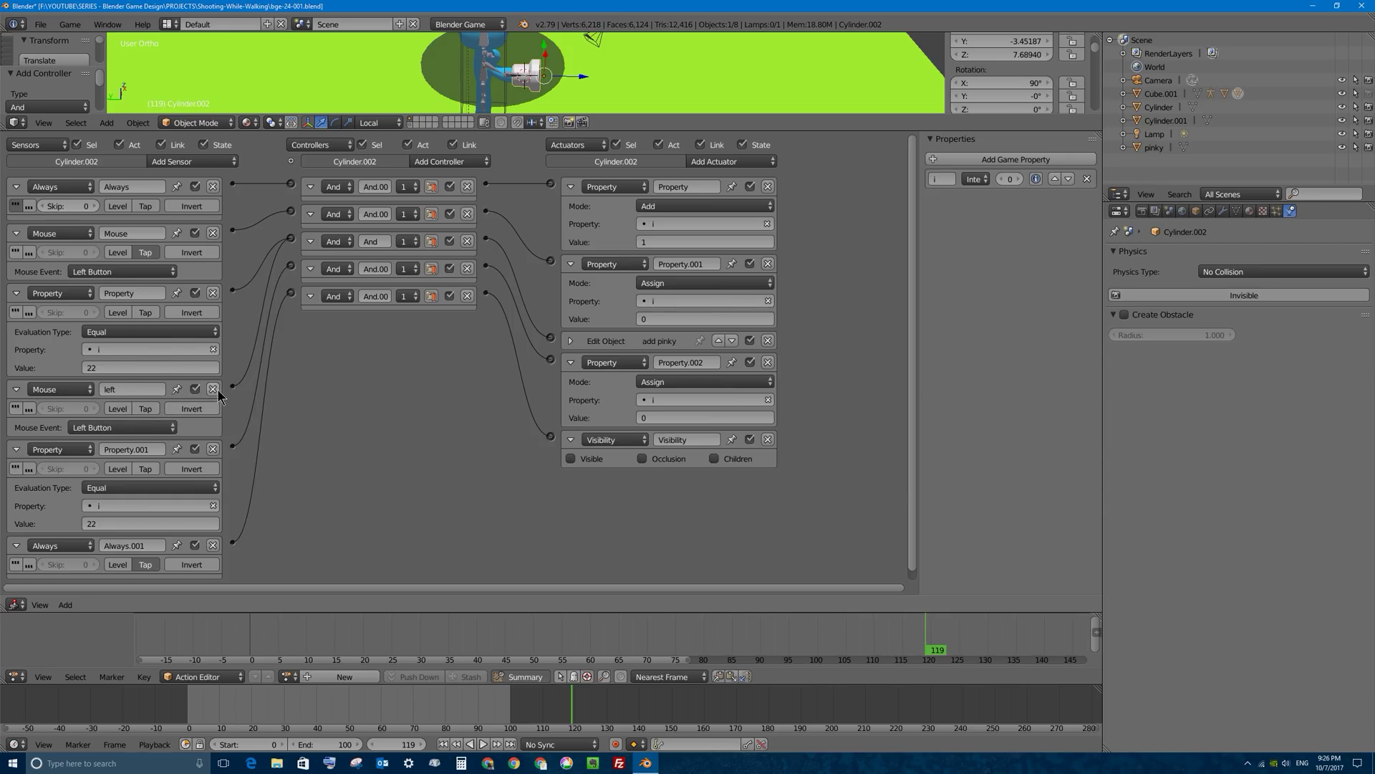
Add a second Visibility actuator with Visible enabled and link the left mouse sensor to it
{"action": "left_click_drag", "start_coordinate": [232, 386], "coordinate": [290, 241]}
{"action": "left_click", "coordinate": [722, 162]}
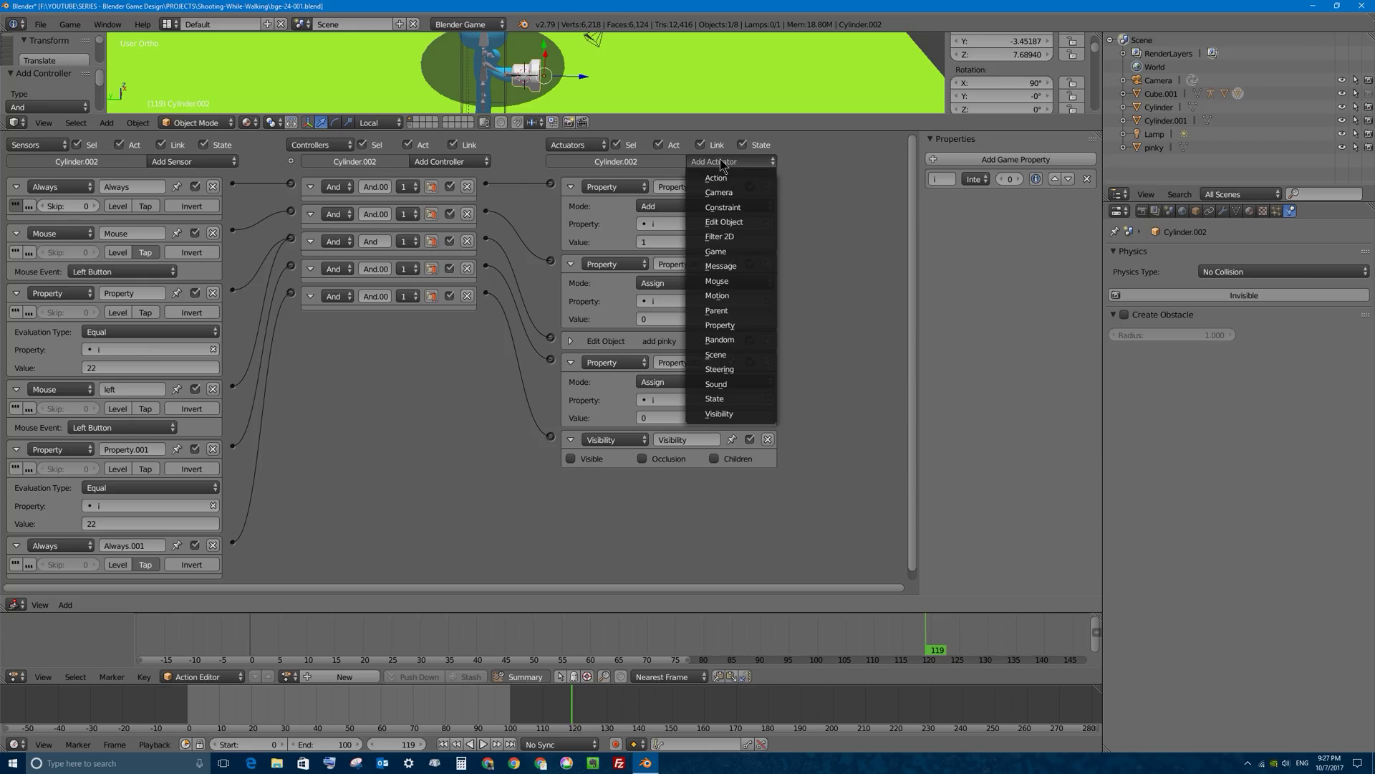
{"action": "left_click", "coordinate": [719, 413]}
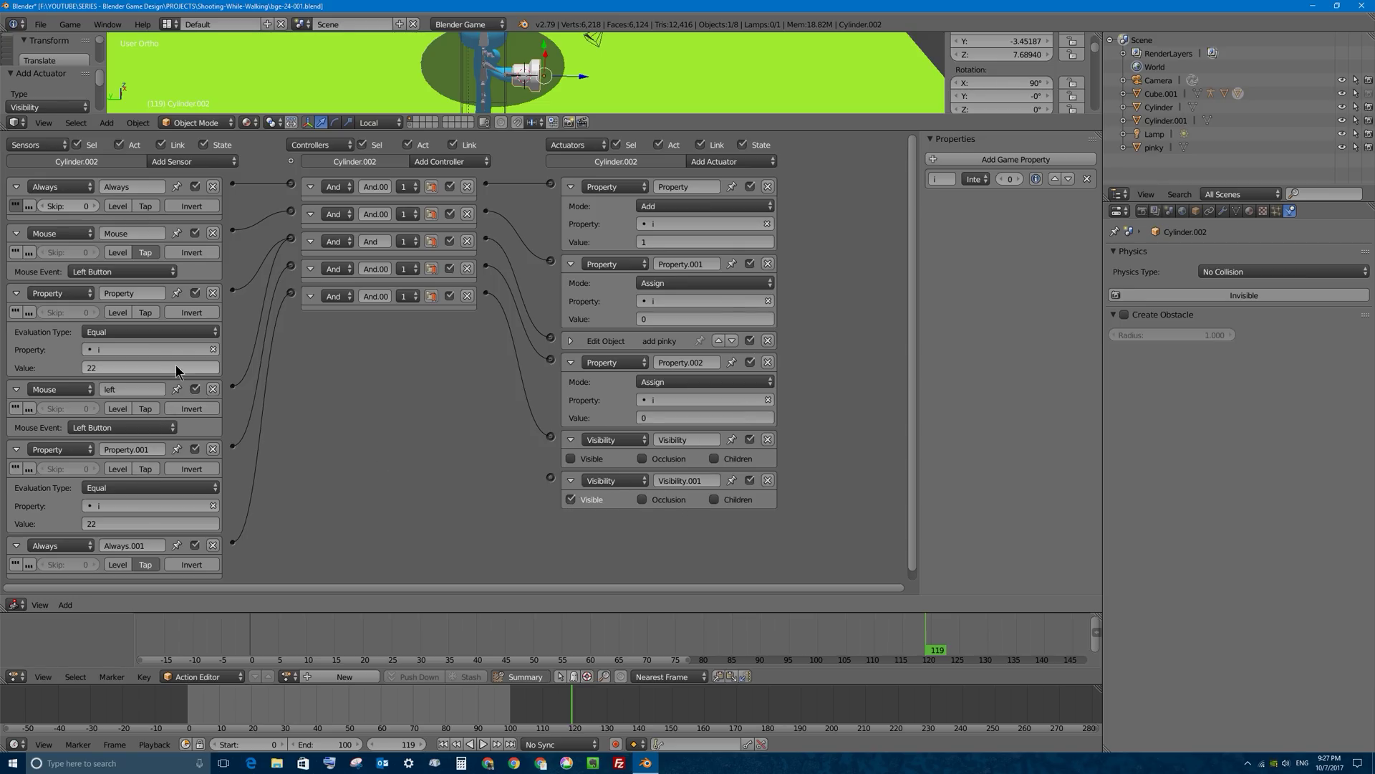
{"action": "left_click_drag", "start_coordinate": [233, 386], "coordinate": [550, 477]}
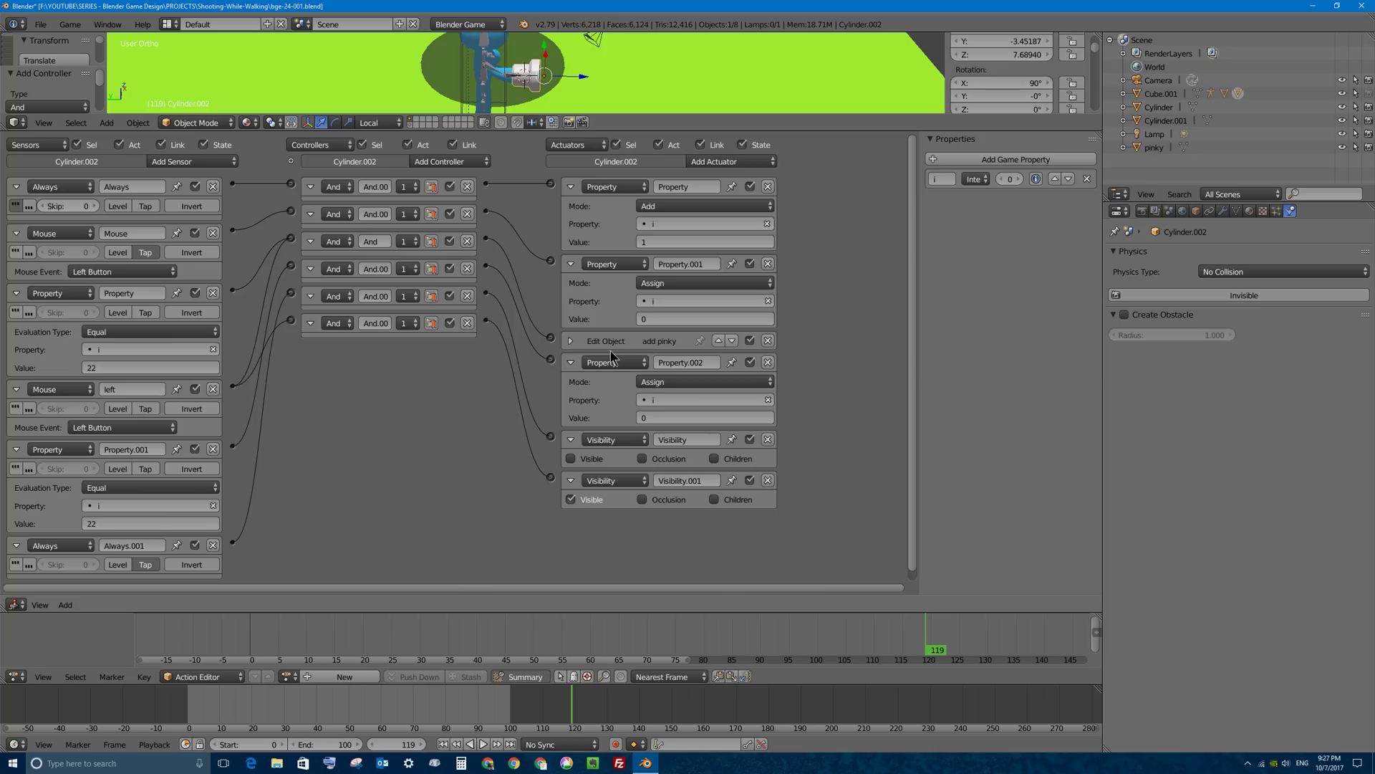
Name the two Visibility actuators hide and show and the Assign actuators i = 0 and i = 0.001, then expand the add pinky actuator
{"action": "left_click", "coordinate": [672, 439]}
{"action": "type", "text": "hide"}
{"action": "left_click", "coordinate": [702, 480]}
{"action": "type", "text": "show"}
{"action": "key", "text": "Return"}
{"action": "type", "text": "u = 0"}
{"action": "key", "text": "Return"}
{"action": "type", "text": "i"}
{"action": "left_click", "coordinate": [586, 345]}
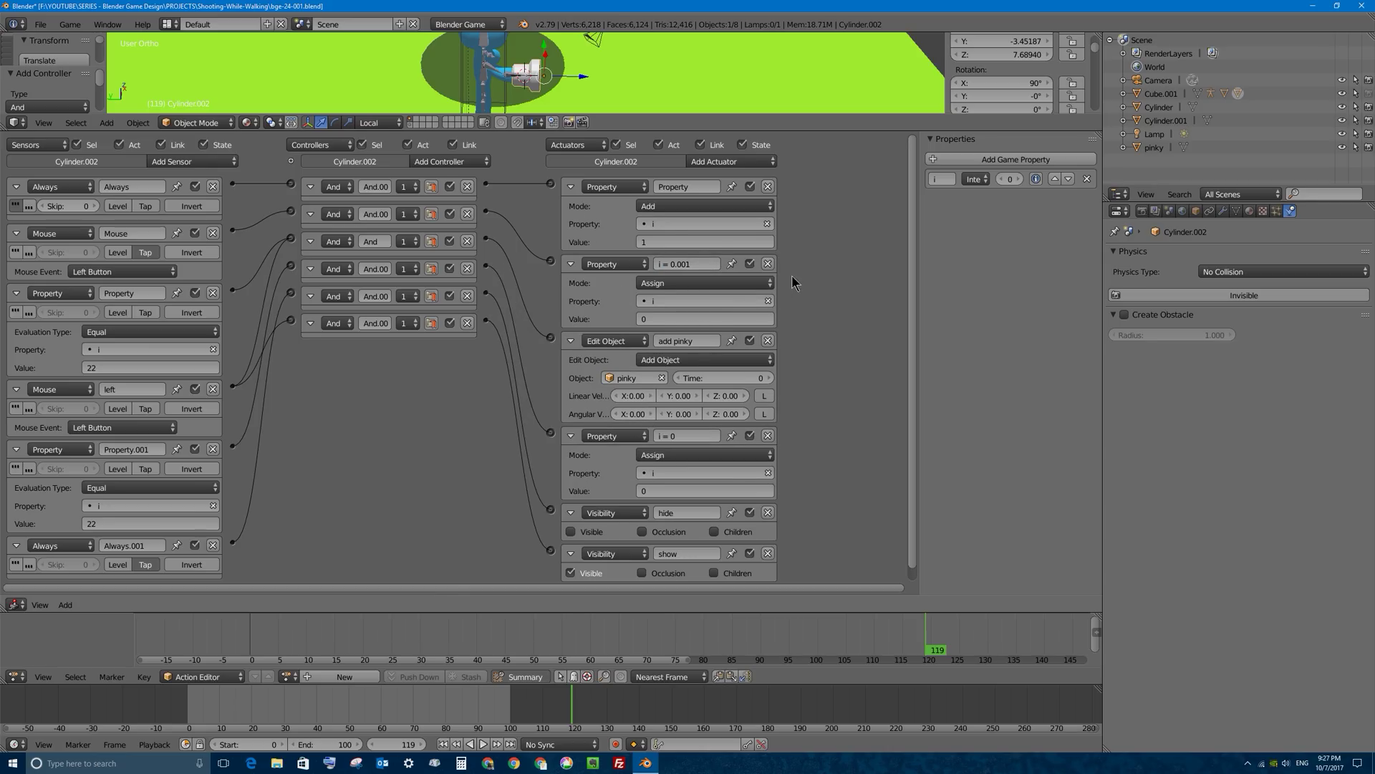
Rename the Add property actuator i ++, the tap sensors left TAP and always TAP, and both Property sensors i == 22
{"action": "left_click", "coordinate": [692, 187]}
{"action": "type", "text": "i"}
{"action": "key", "text": "BackSpace"}
{"action": "key", "text": "BackSpace"}
{"action": "key", "text": "Return"}
{"action": "scroll", "coordinate": [158, 394], "scroll_direction": "down", "scroll_amount": 1}
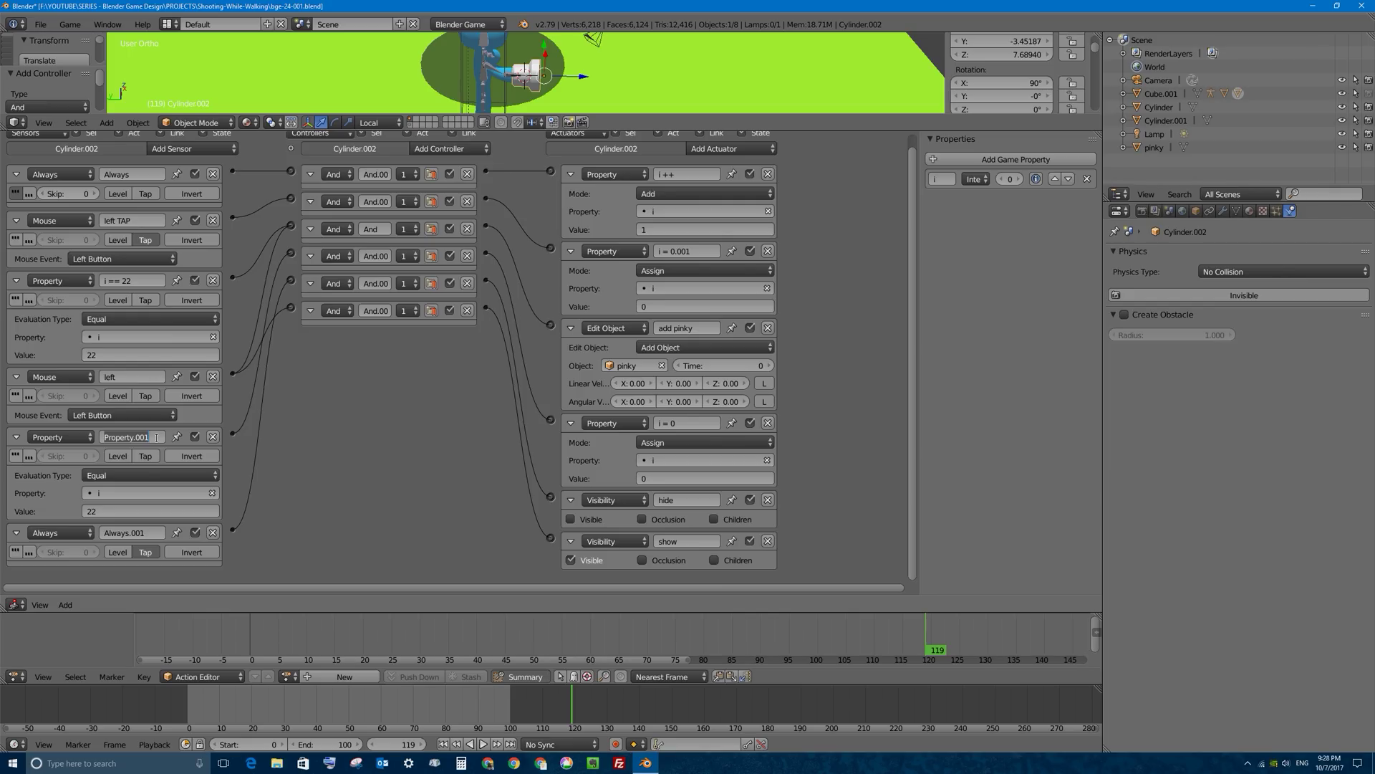
{"action": "type", "text": "i == 22"}
{"action": "key", "text": "Return"}
{"action": "type", "text": "al"}
{"action": "key", "text": "Return"}
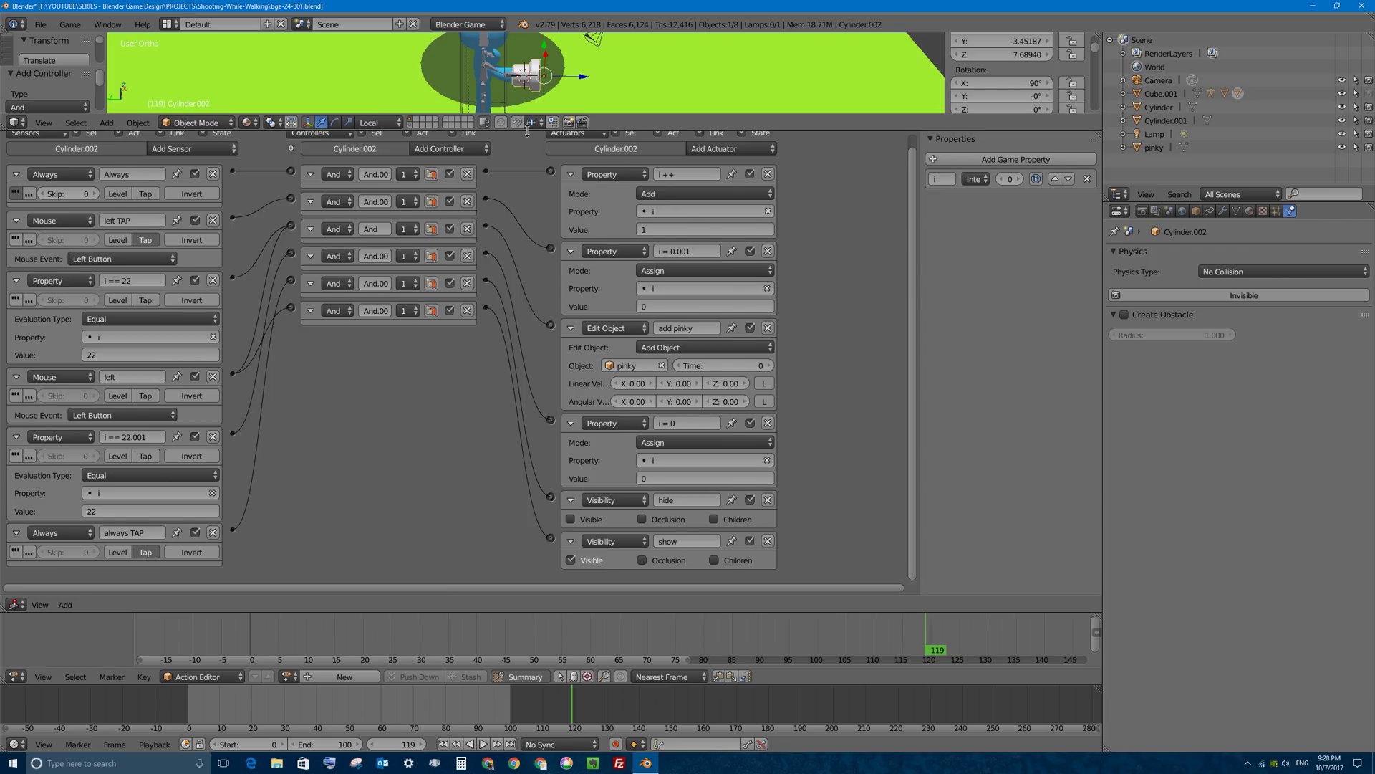
Save the file, run the game to test the cannon's visibility while moving and shooting, then stop it
{"action": "left_click_drag", "start_coordinate": [526, 128], "coordinate": [574, 510]}
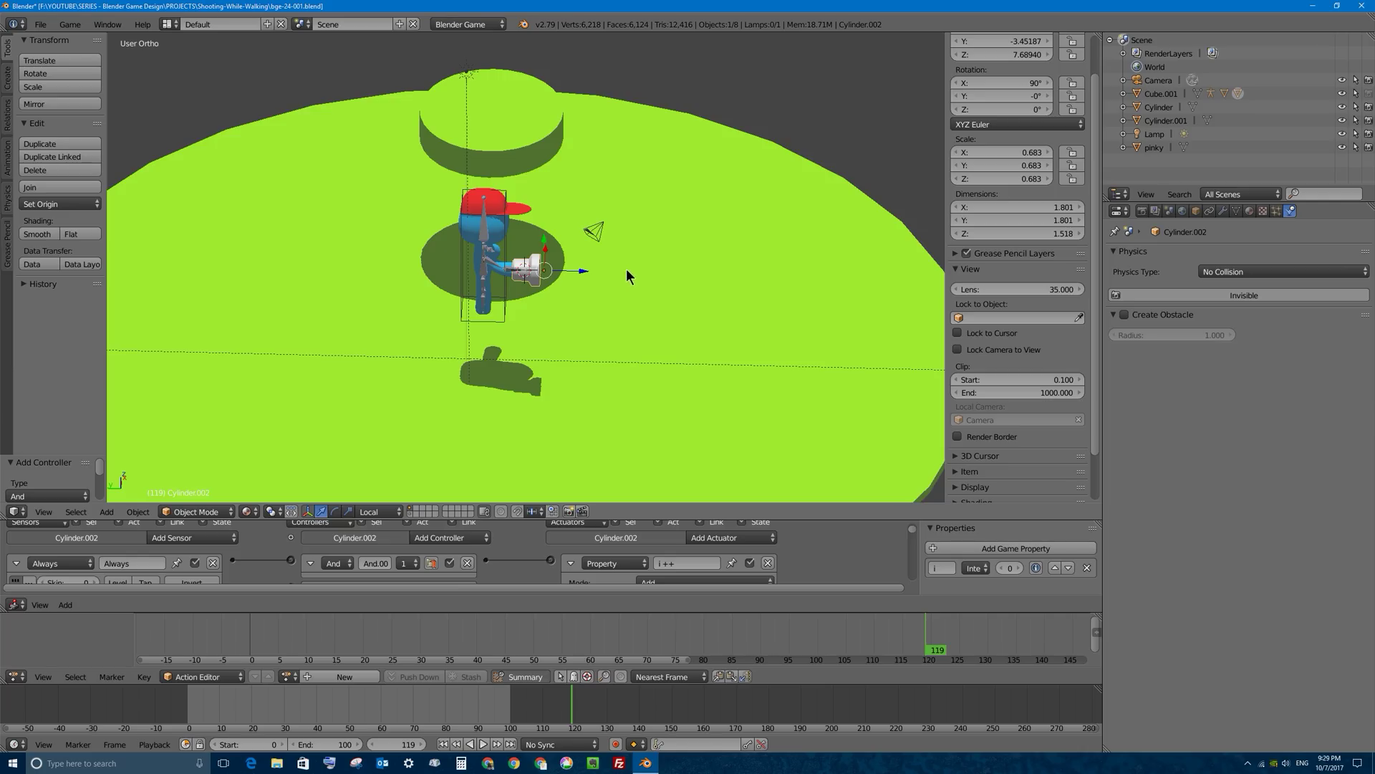
{"action": "key", "text": "ctrl+s"}
{"action": "left_click", "coordinate": [611, 256]}
{"action": "key", "text": "p"}
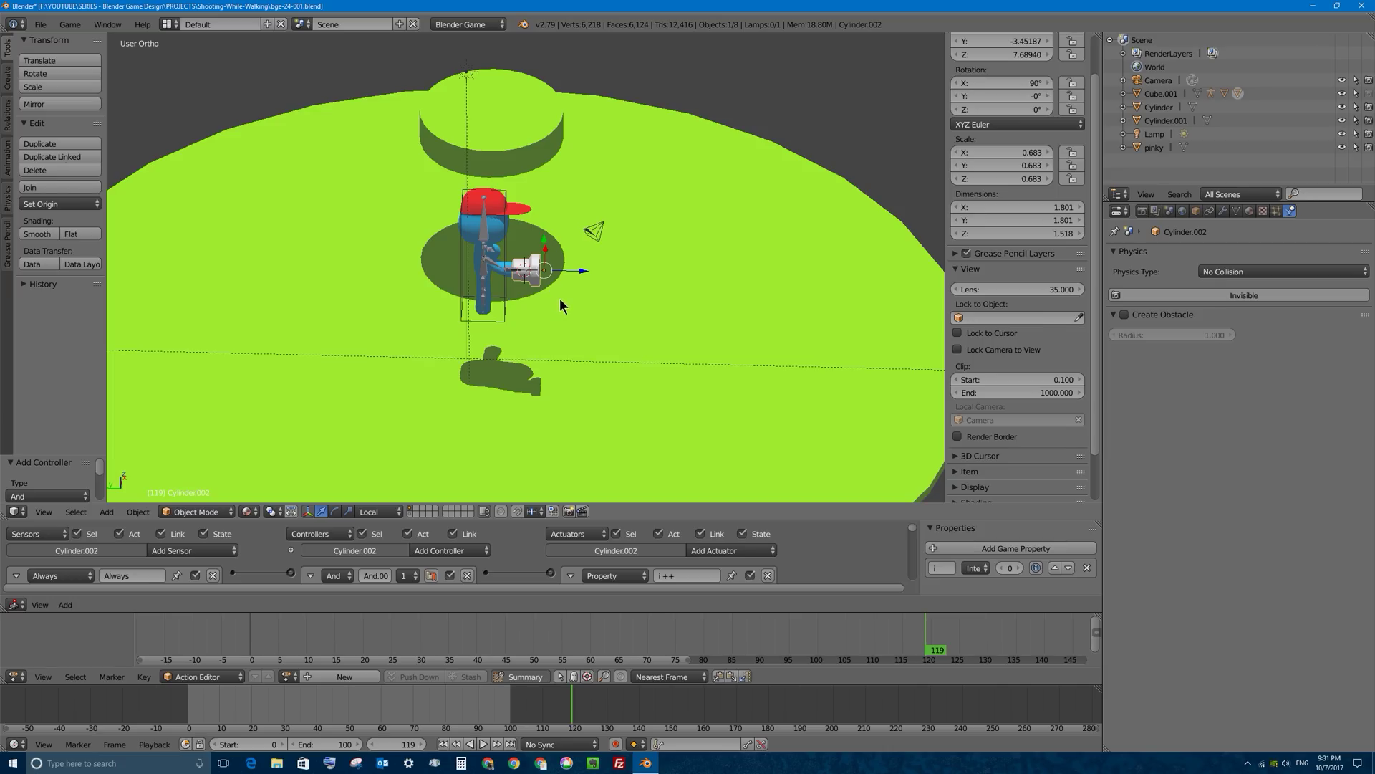
{"action": "key", "text": "p"}
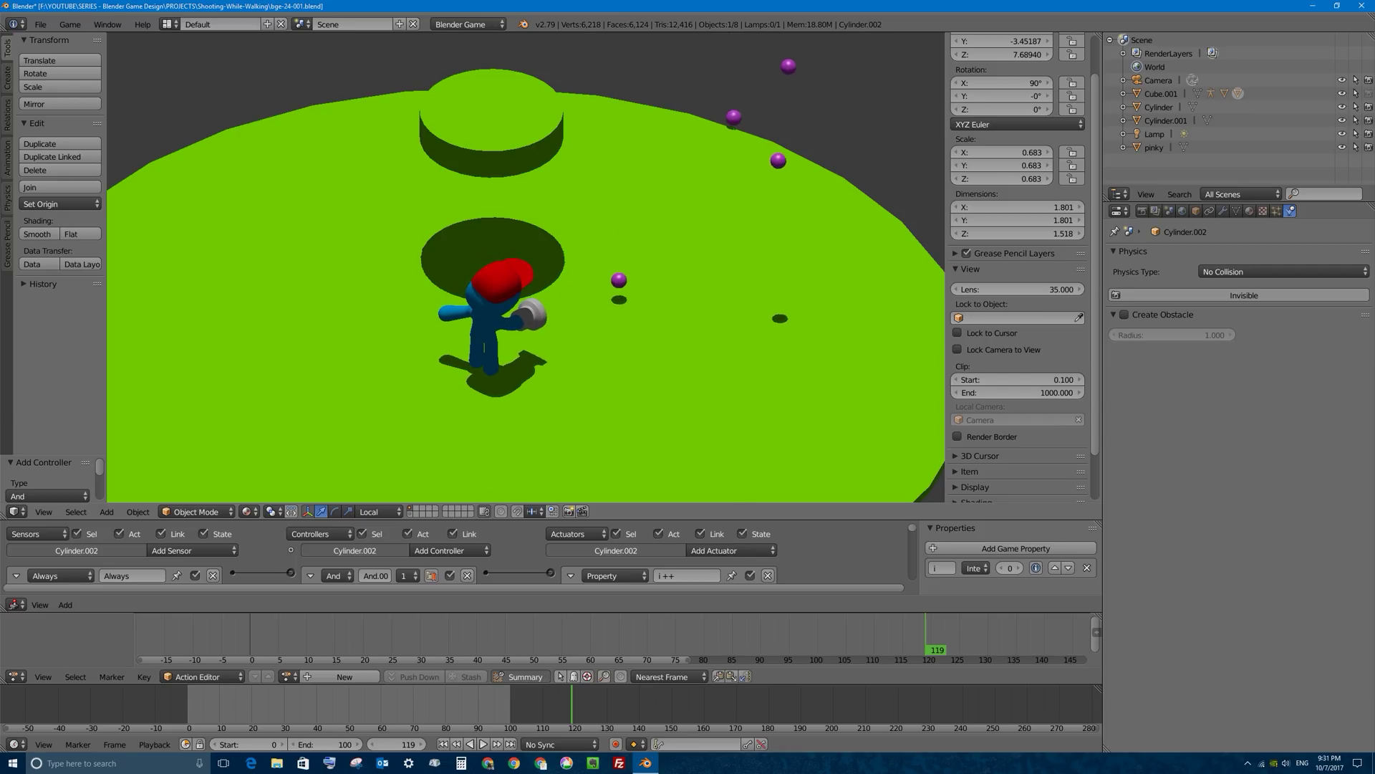
{"action": "key", "text": "Up"}
{"action": "key", "text": "Left"}
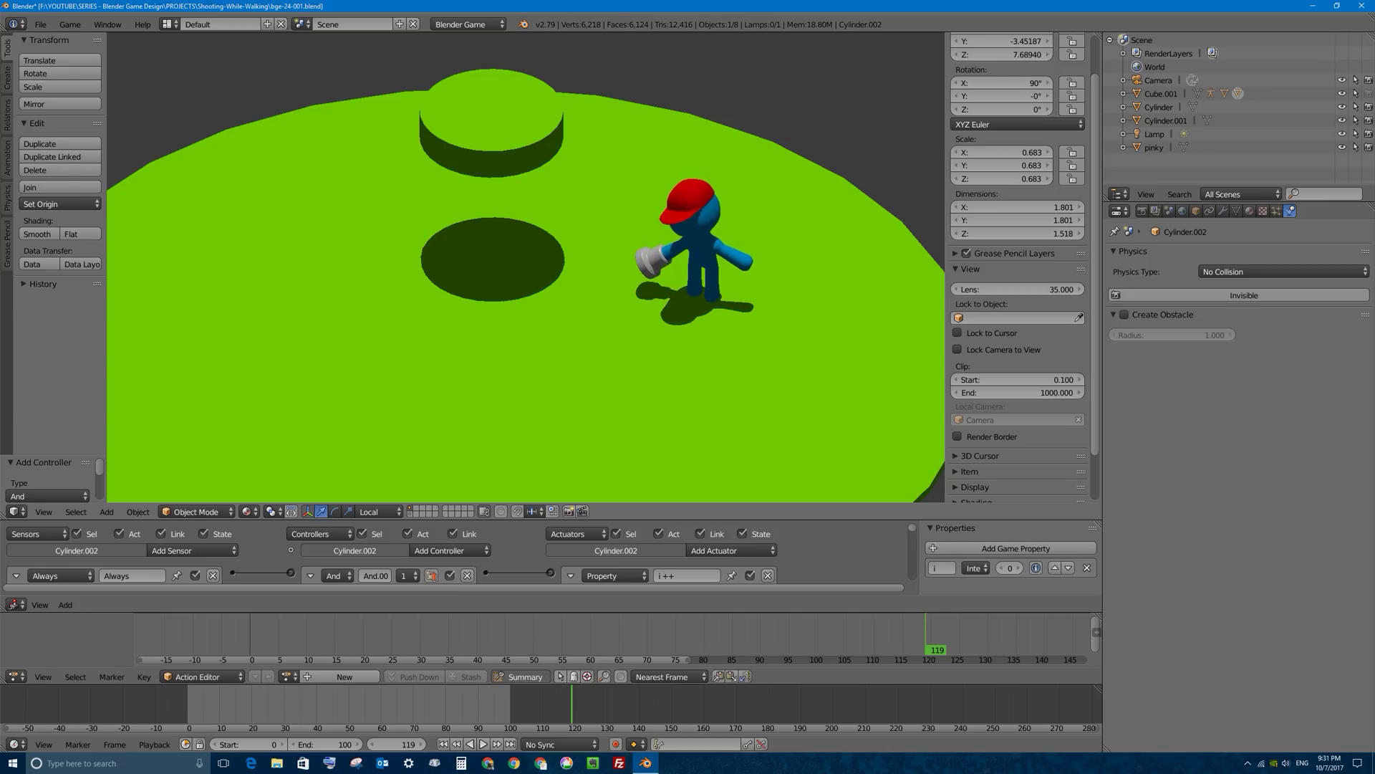
{"action": "key", "text": "Escape"}
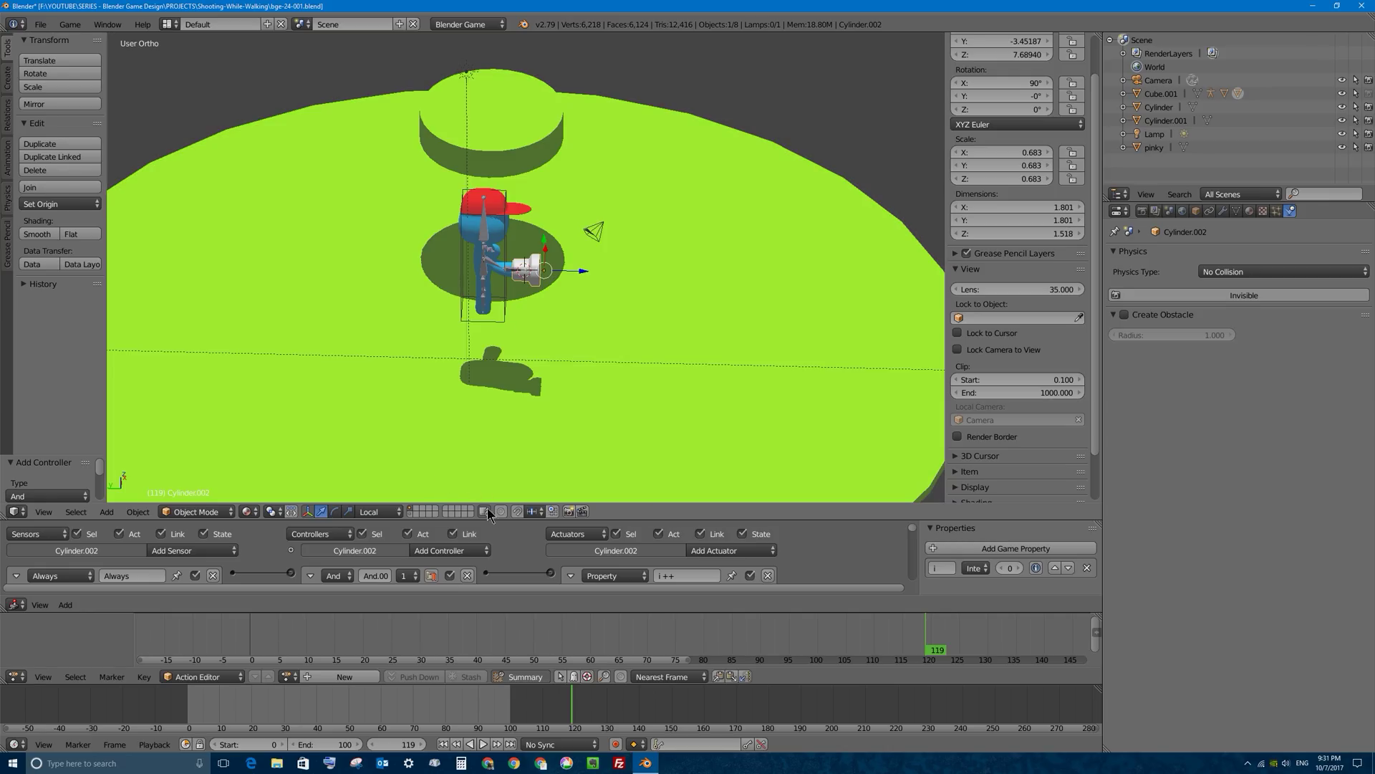
Replace the always TAP sensor with an inverted left button Mouse sensor linked to the hide actuator's controller
{"action": "left_click_drag", "start_coordinate": [486, 522], "coordinate": [452, 94]}
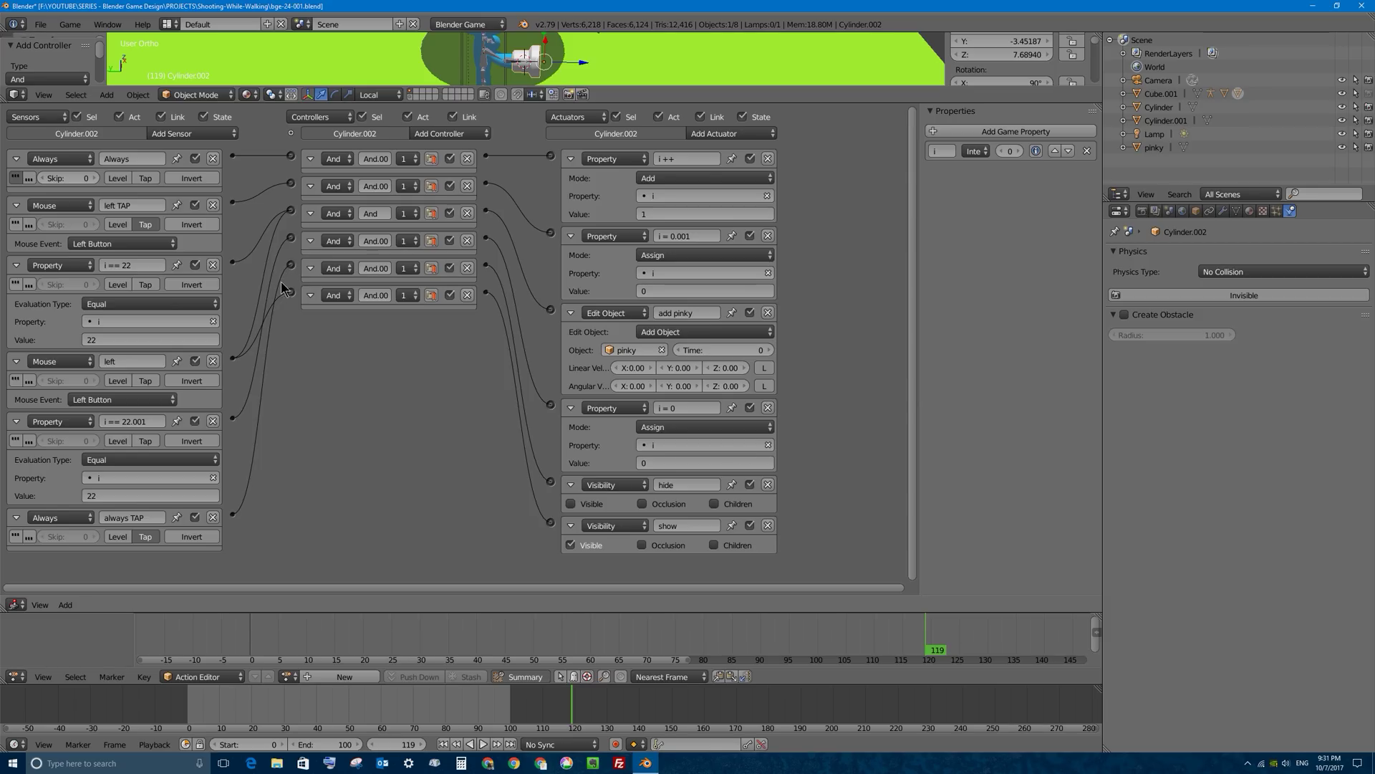
{"action": "left_click", "coordinate": [213, 516]}
{"action": "left_click", "coordinate": [180, 135]}
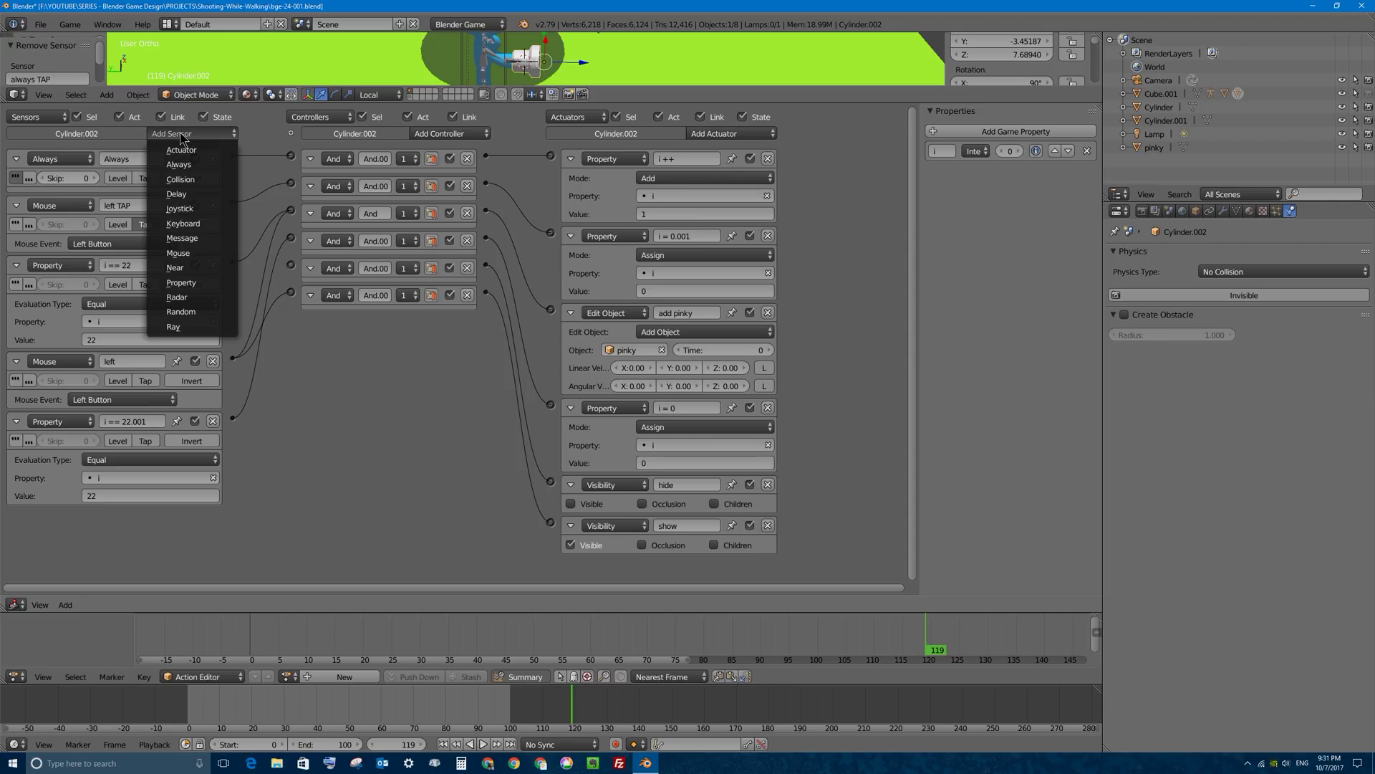
{"action": "left_click", "coordinate": [180, 255]}
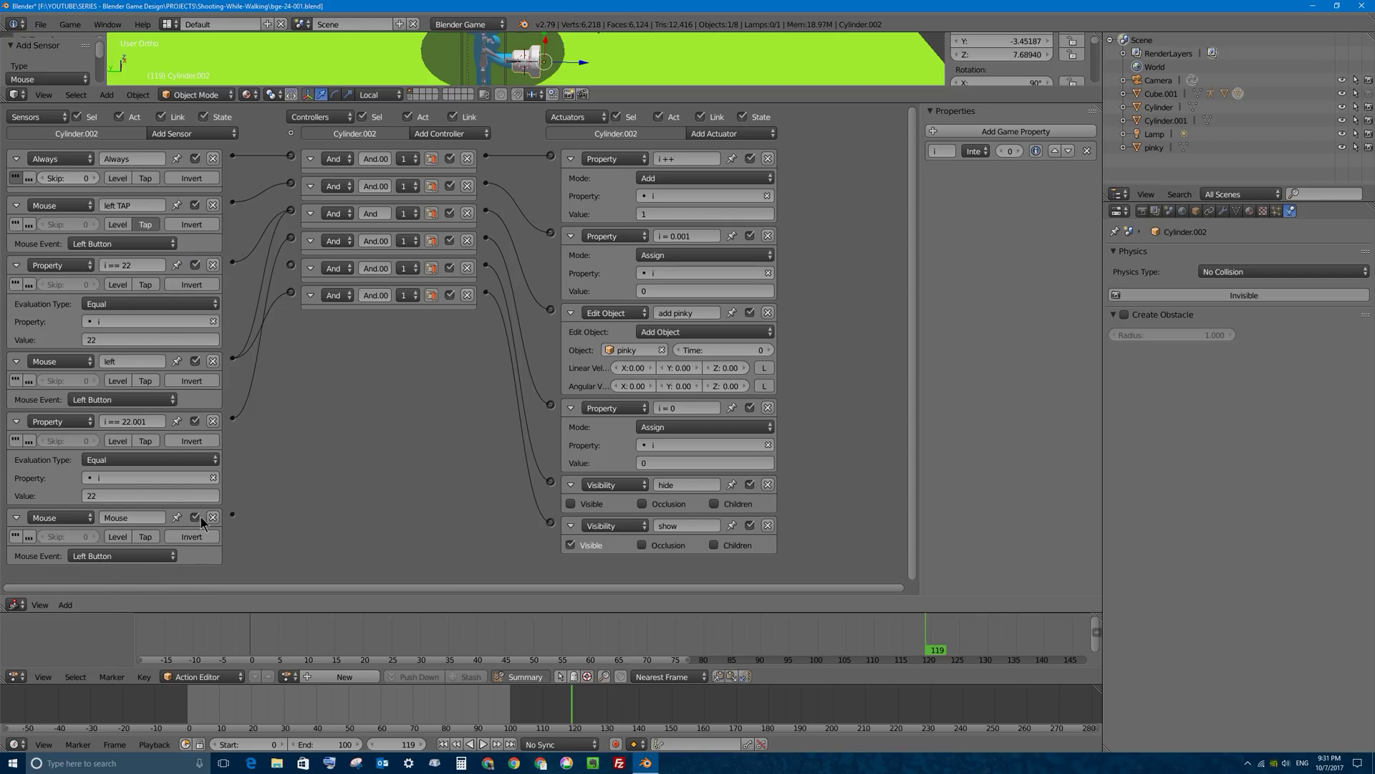
{"action": "left_click", "coordinate": [191, 537]}
{"action": "left_click_drag", "start_coordinate": [233, 514], "coordinate": [290, 265]}
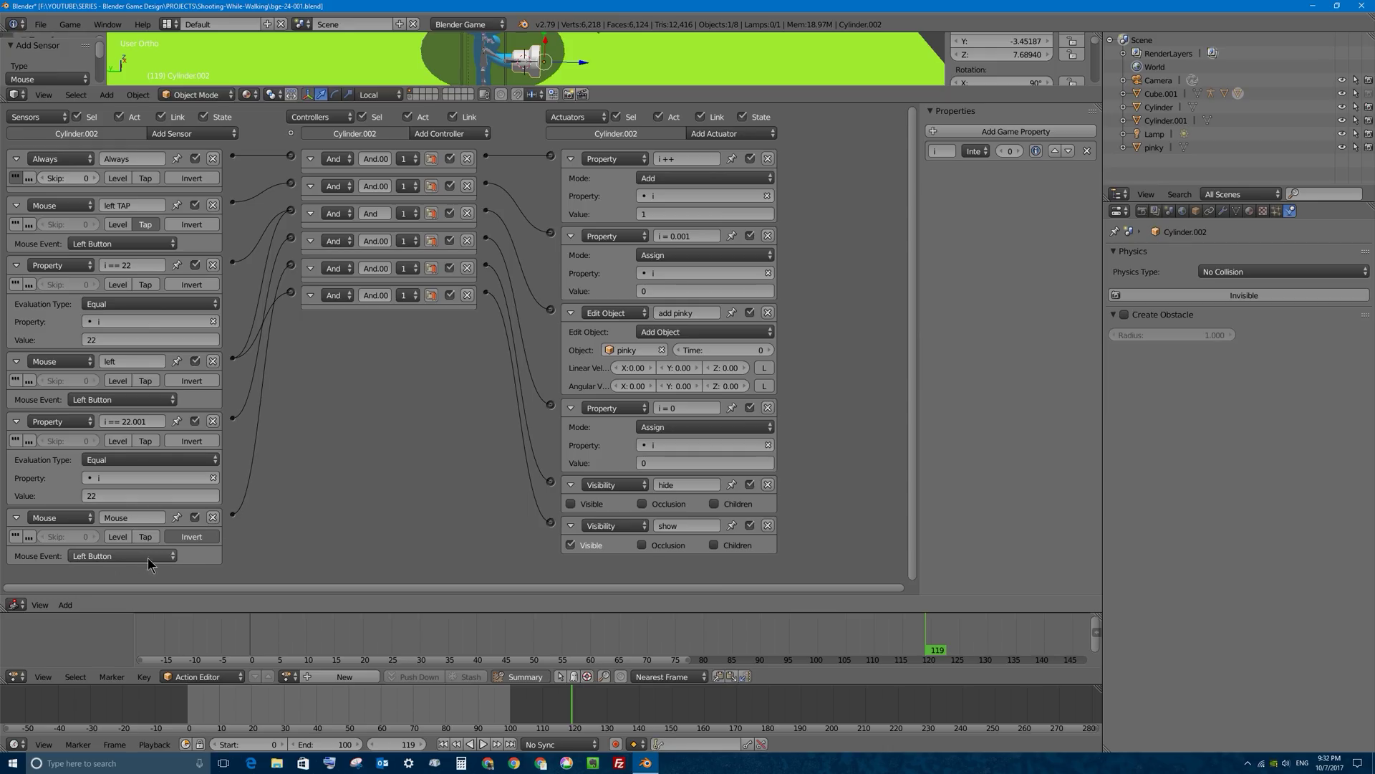
{"action": "left_click_drag", "start_coordinate": [486, 265], "coordinate": [550, 489]}
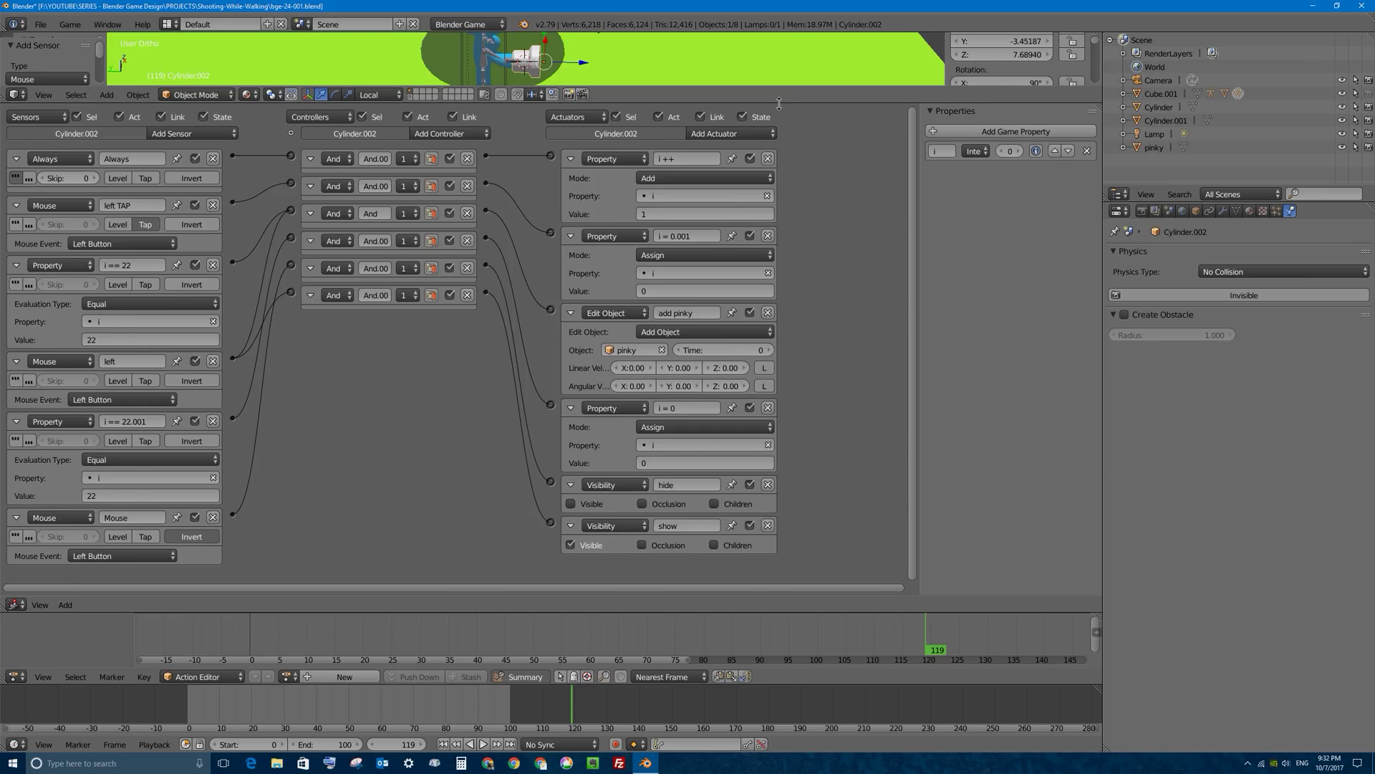
Run the game to test hiding and showing the cannon while walking and shooting in several directions, then stop it
{"action": "left_click_drag", "start_coordinate": [782, 102], "coordinate": [800, 557]}
{"action": "key", "text": "p"}
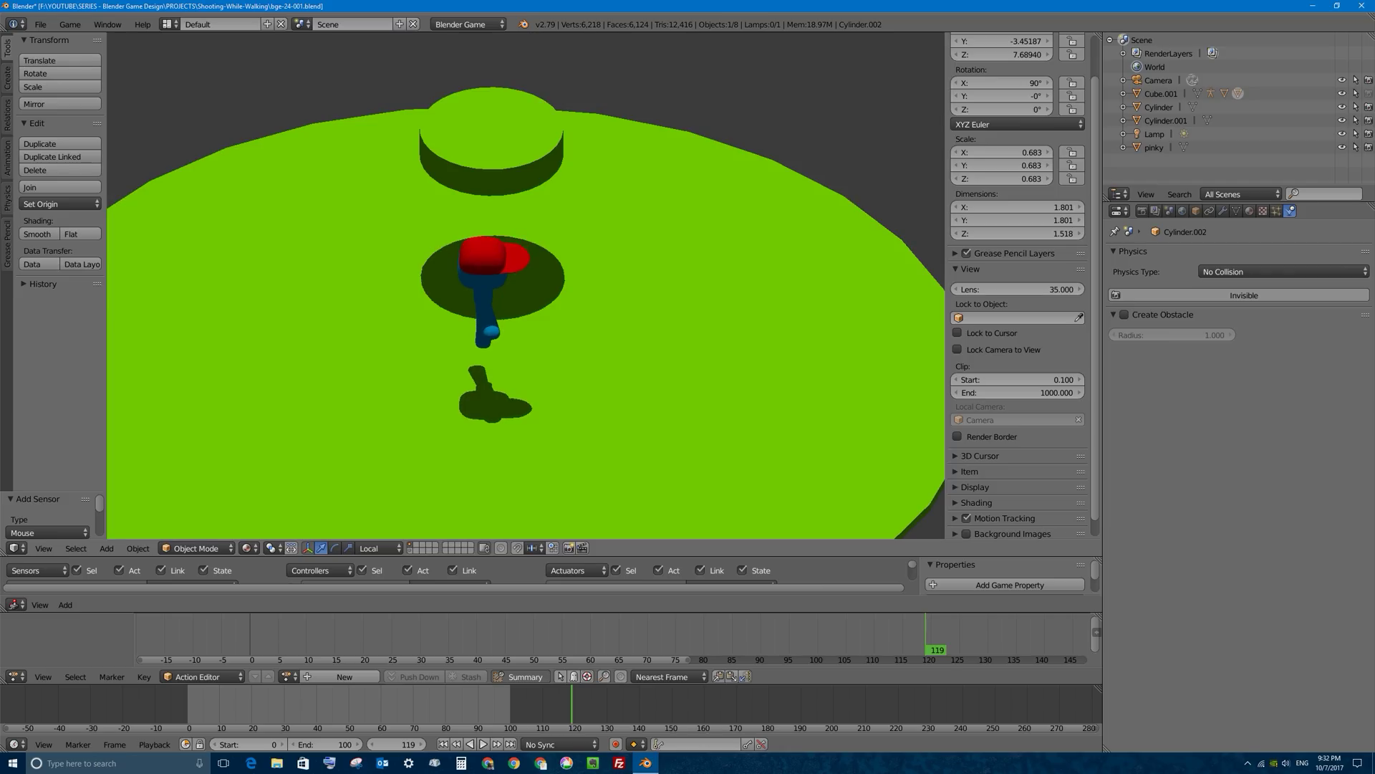
{"action": "key", "text": "space"}
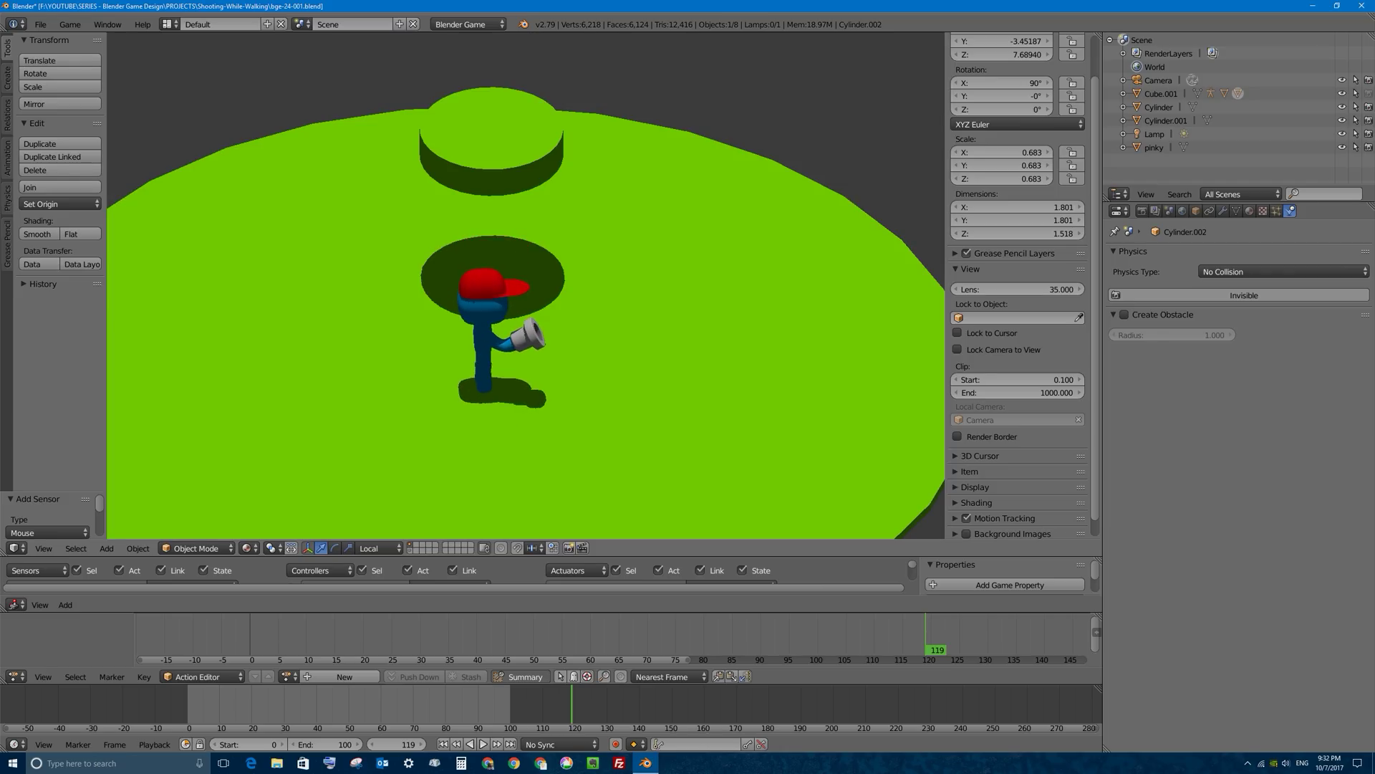
{"action": "key", "text": "w"}
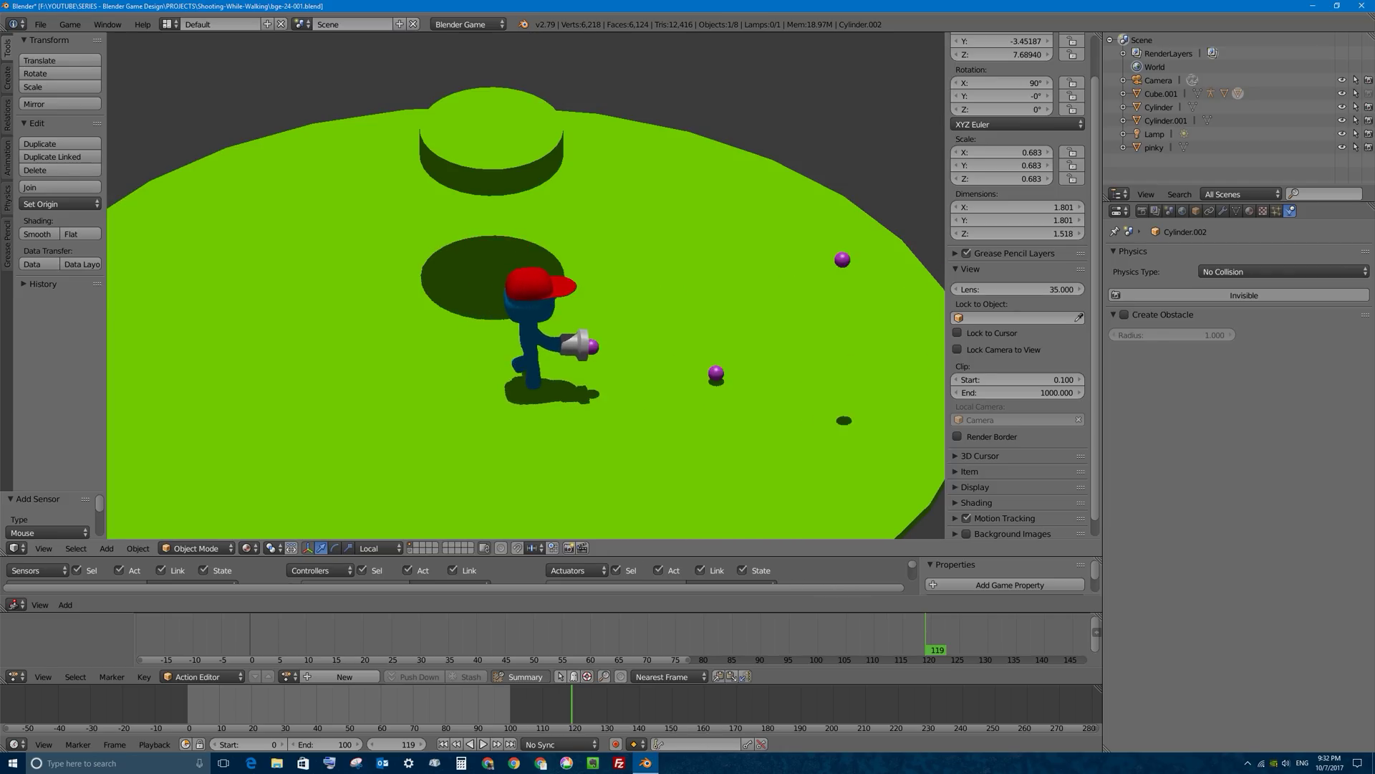
{"action": "key", "text": "a"}
{"action": "key", "text": "a"}
{"action": "key", "text": "space"}
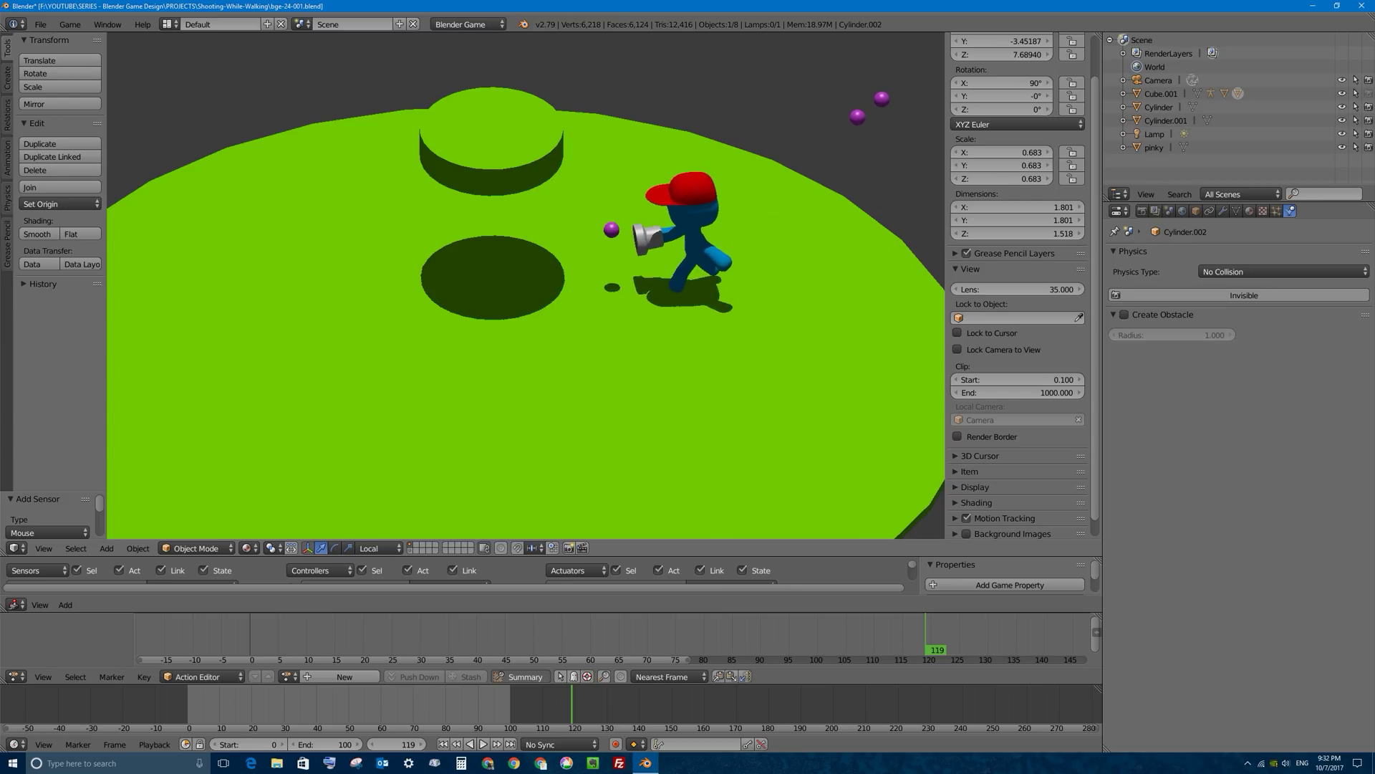
{"action": "key", "text": "d"}
{"action": "key", "text": "a"}
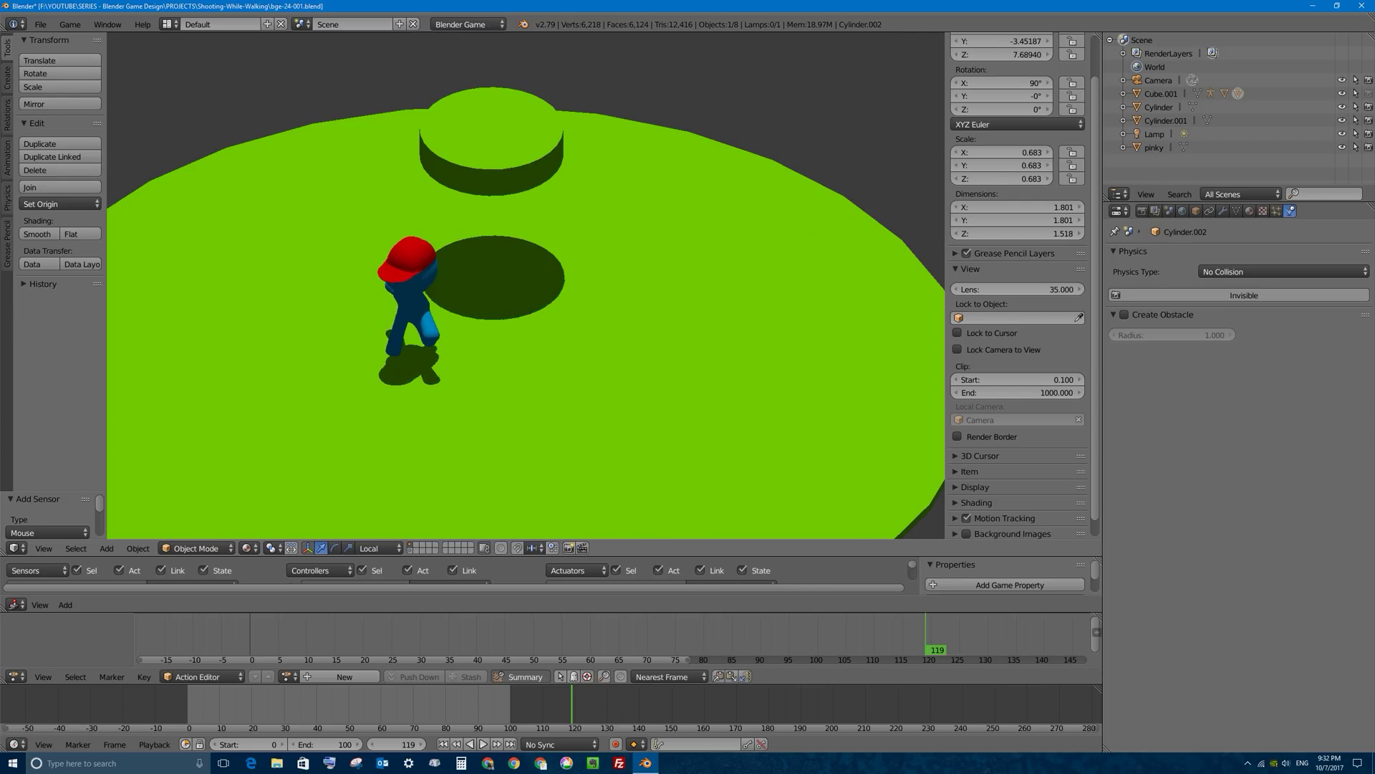
{"action": "key", "text": "space"}
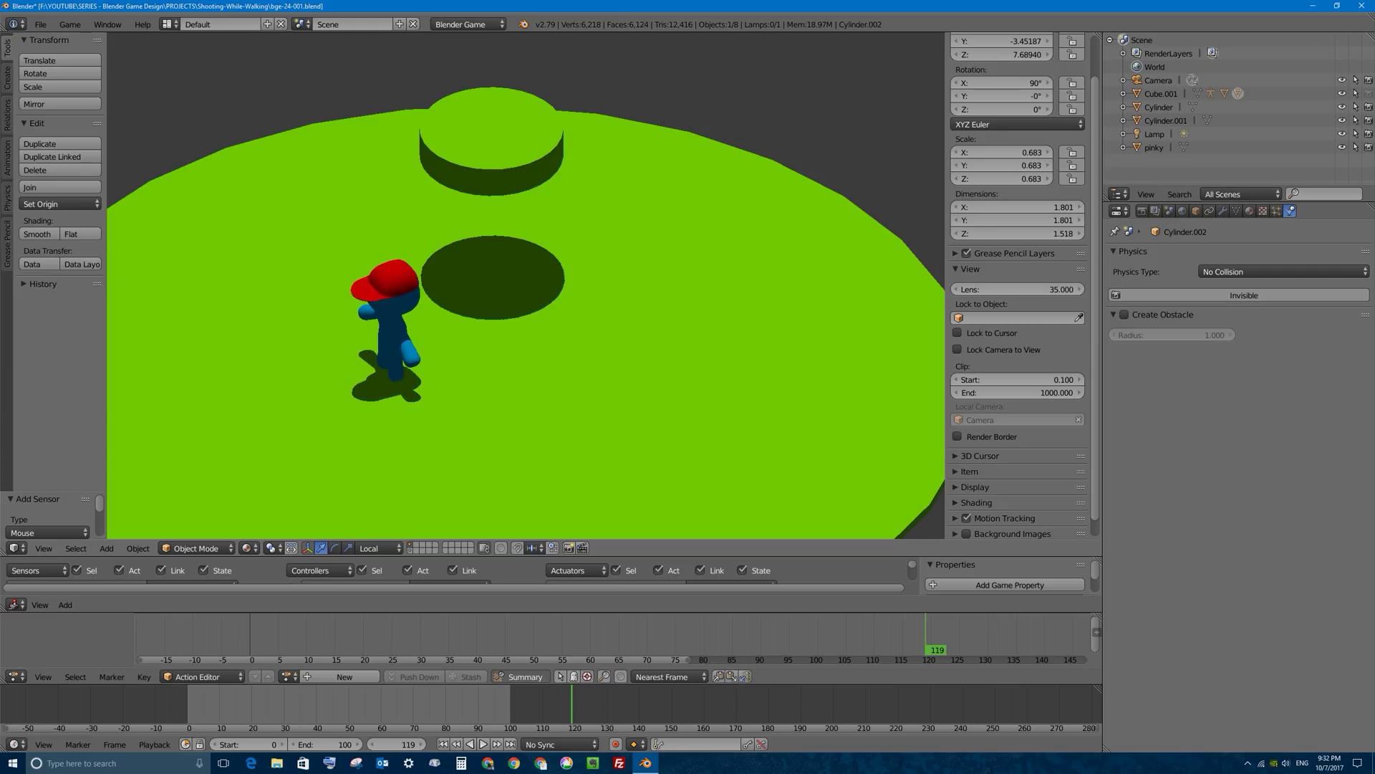
{"action": "key", "text": "space"}
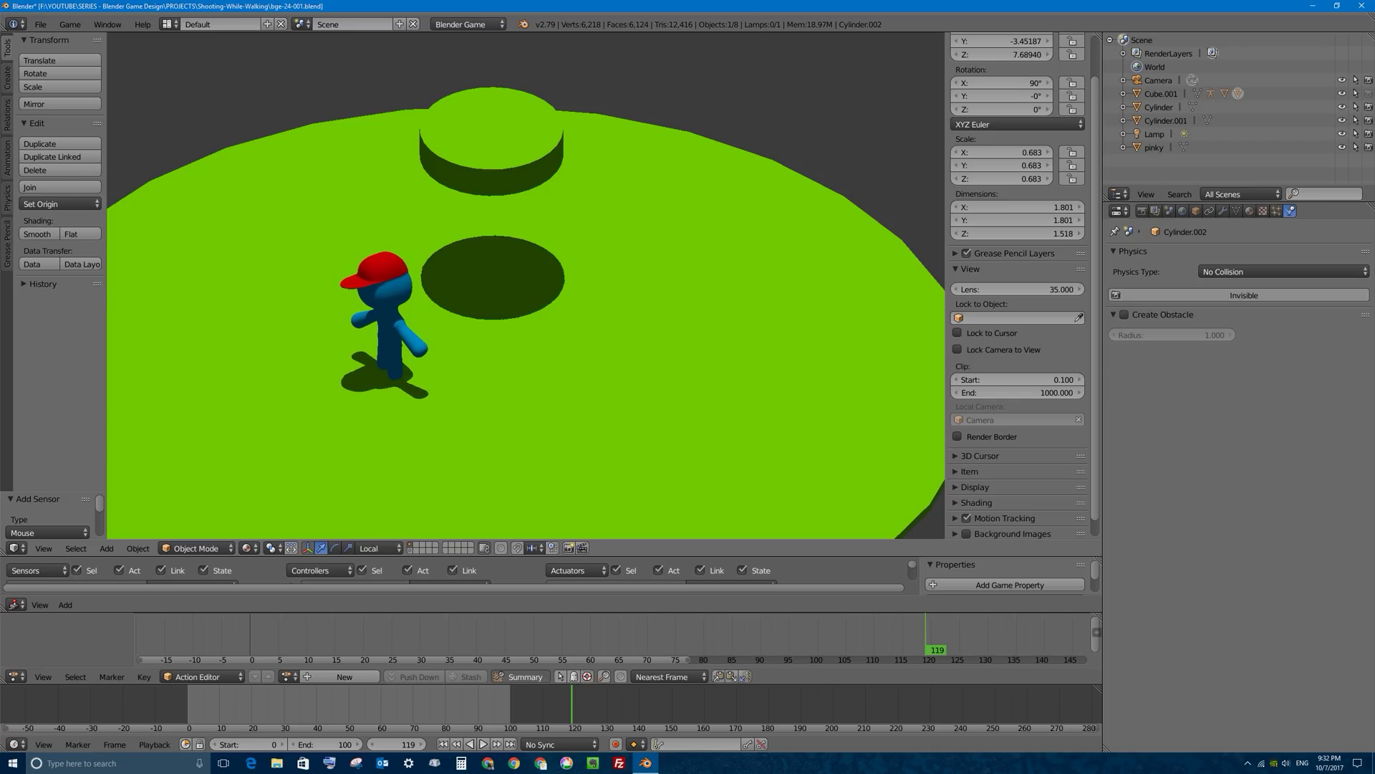
{"action": "key", "text": "Escape"}
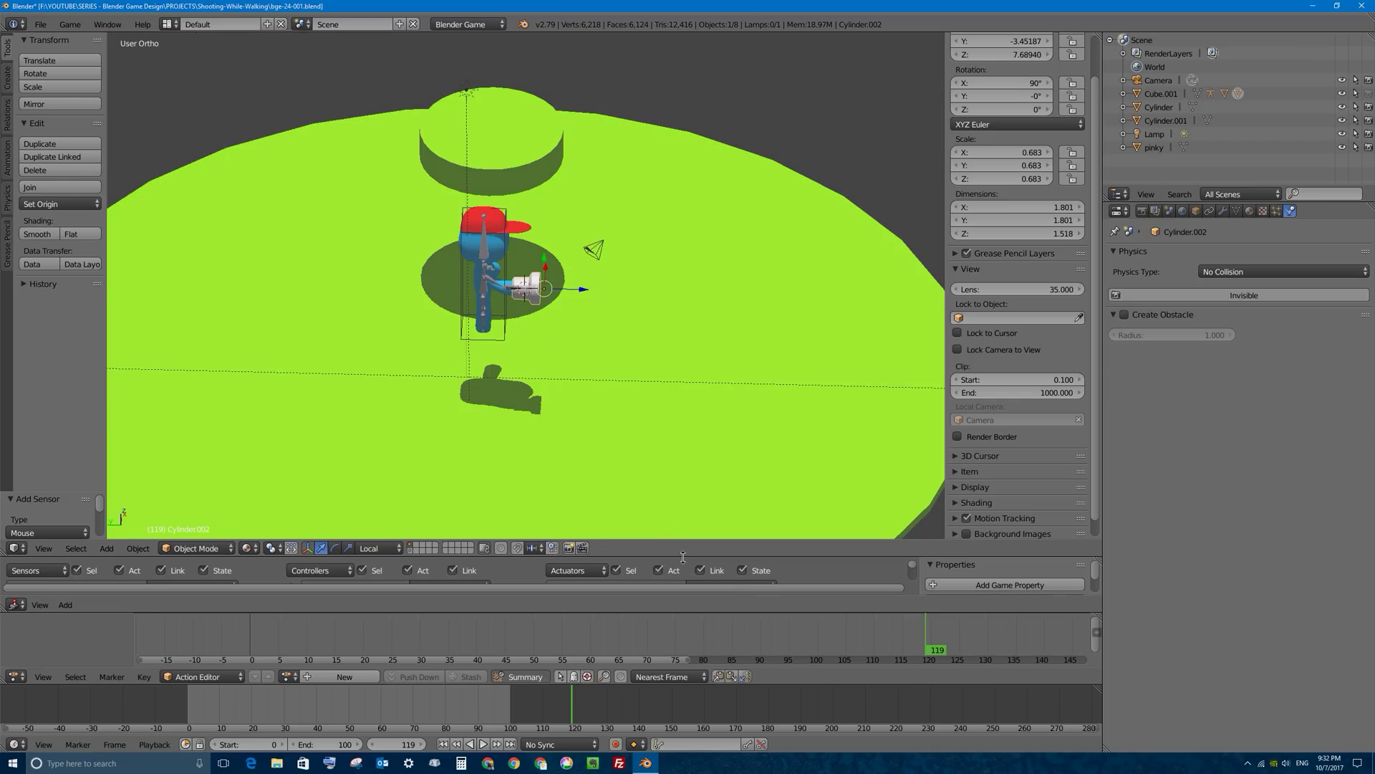
Increase the Blendin of the armature's shoot action actuator and rename that actuator shoot
{"action": "left_click_drag", "start_coordinate": [683, 557], "coordinate": [545, 365]}
{"action": "right_click", "coordinate": [509, 193]}
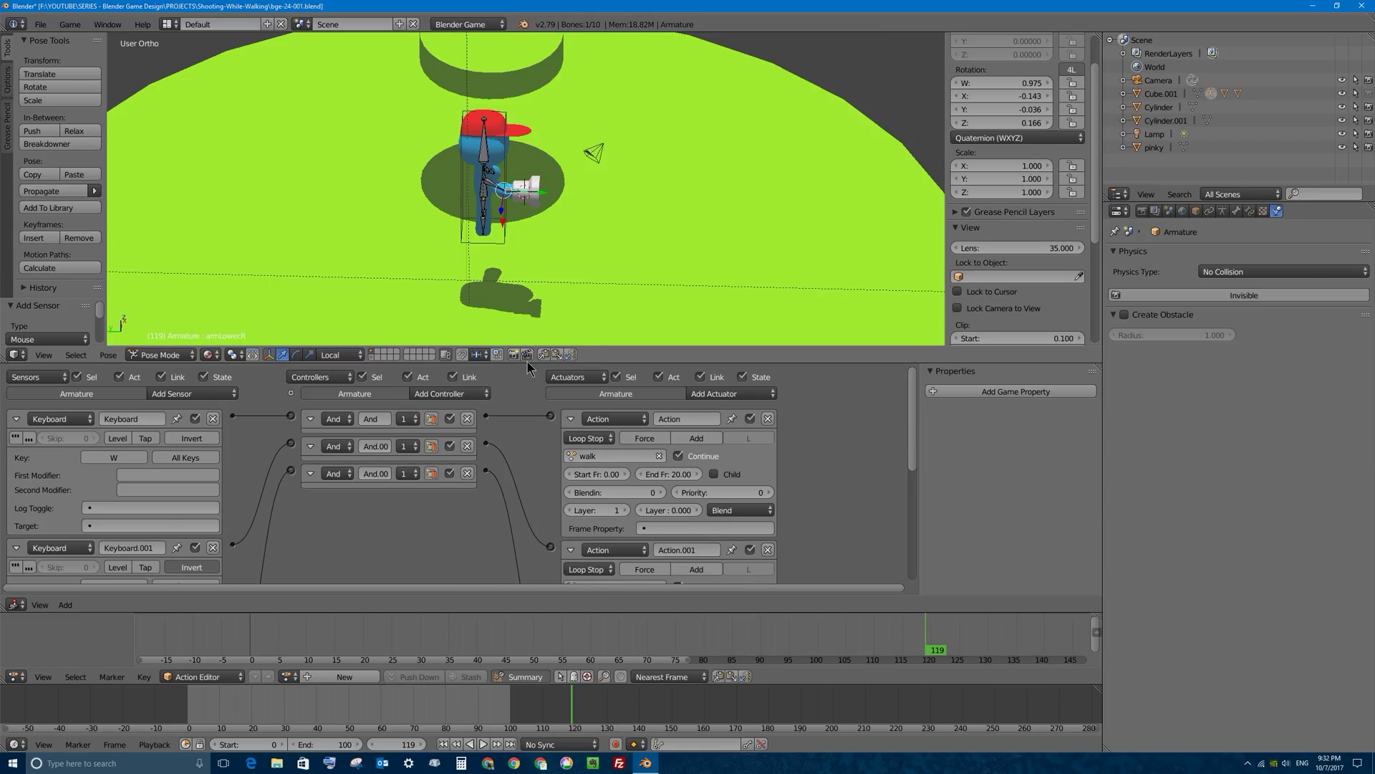
{"action": "left_click_drag", "start_coordinate": [526, 361], "coordinate": [545, 137]}
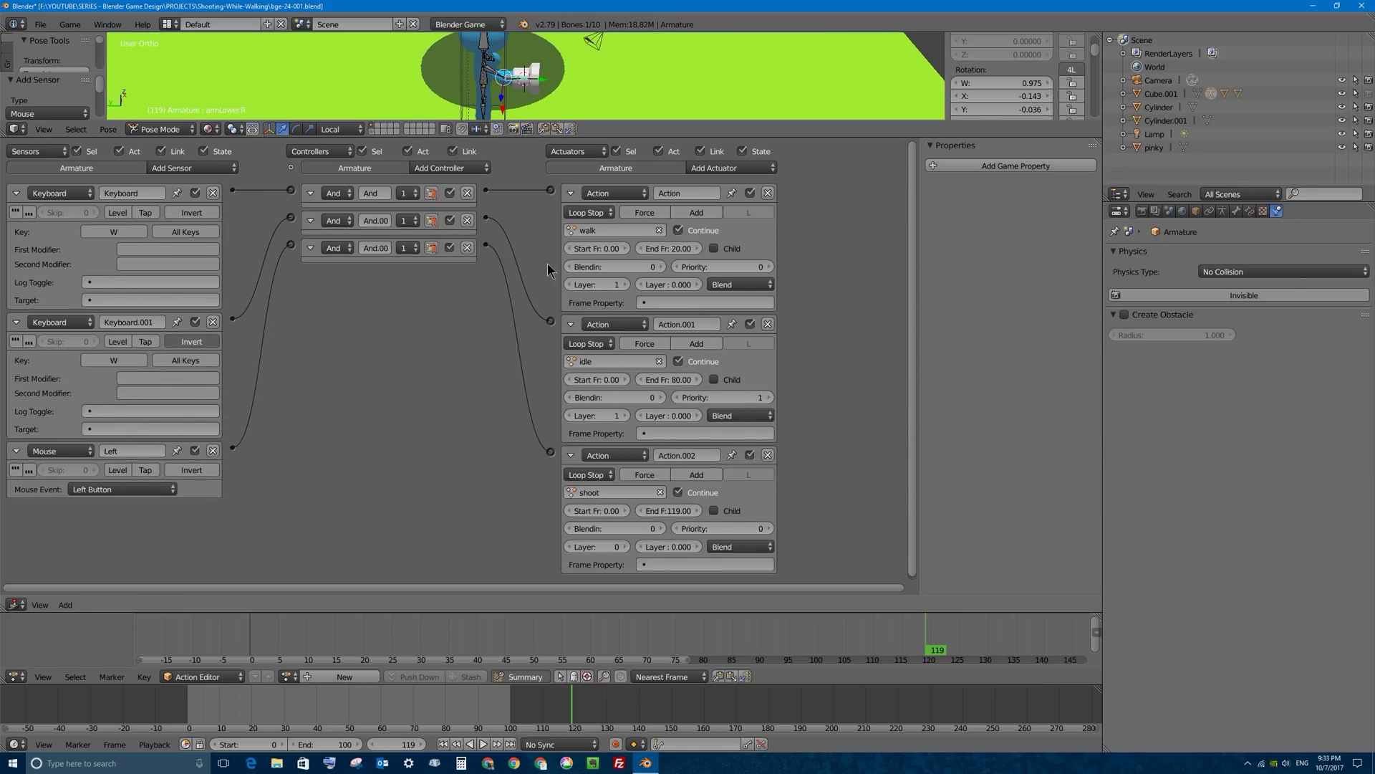
{"action": "left_click", "coordinate": [661, 528]}
{"action": "left_click", "coordinate": [661, 528]}
{"action": "left_click", "coordinate": [661, 528]}
{"action": "left_click", "coordinate": [661, 528]}
{"action": "left_click", "coordinate": [692, 455]}
{"action": "type", "text": "shoot"}
{"action": "key", "text": "Return"}
Reselect the arm cannon and run the game to test shooting with the blended shoot animation
{"action": "left_click_drag", "start_coordinate": [506, 138], "coordinate": [503, 409]}
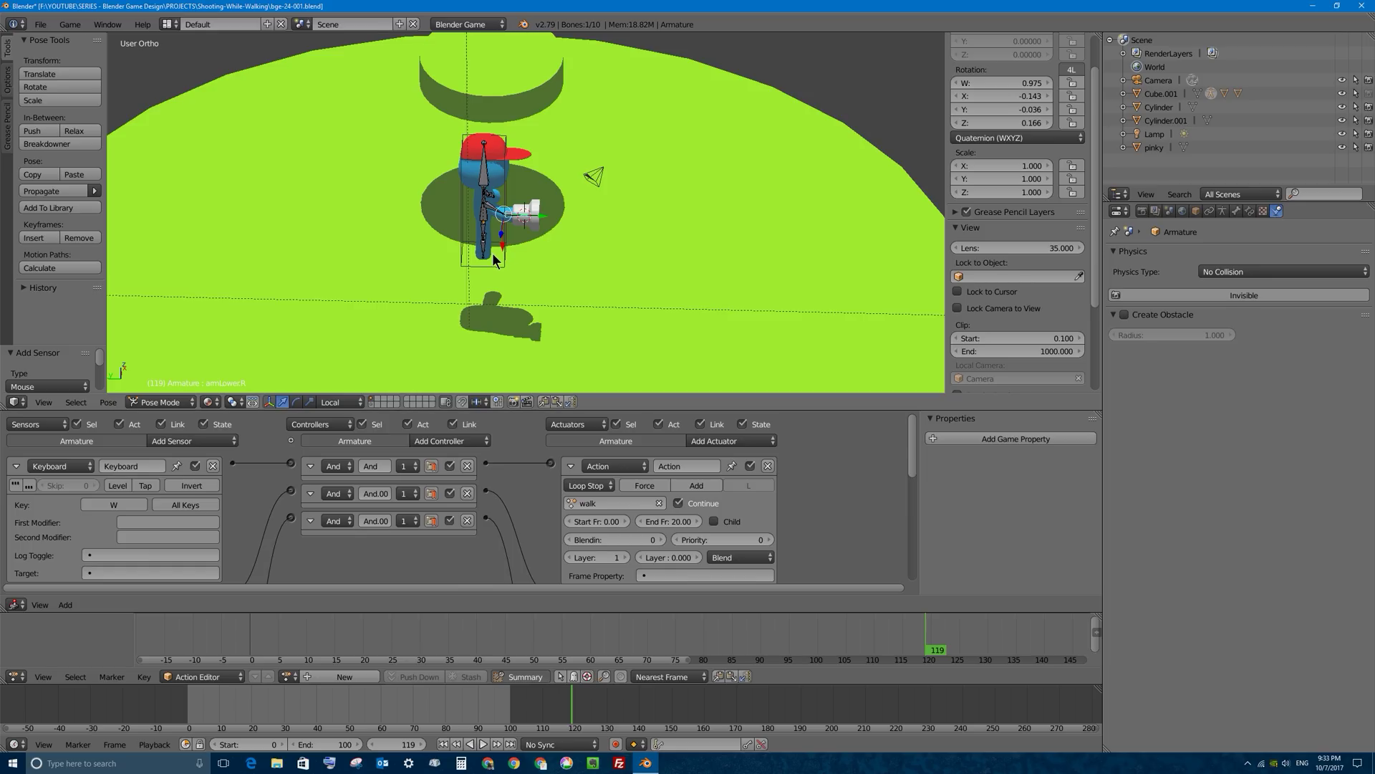
{"action": "right_click", "coordinate": [537, 212]}
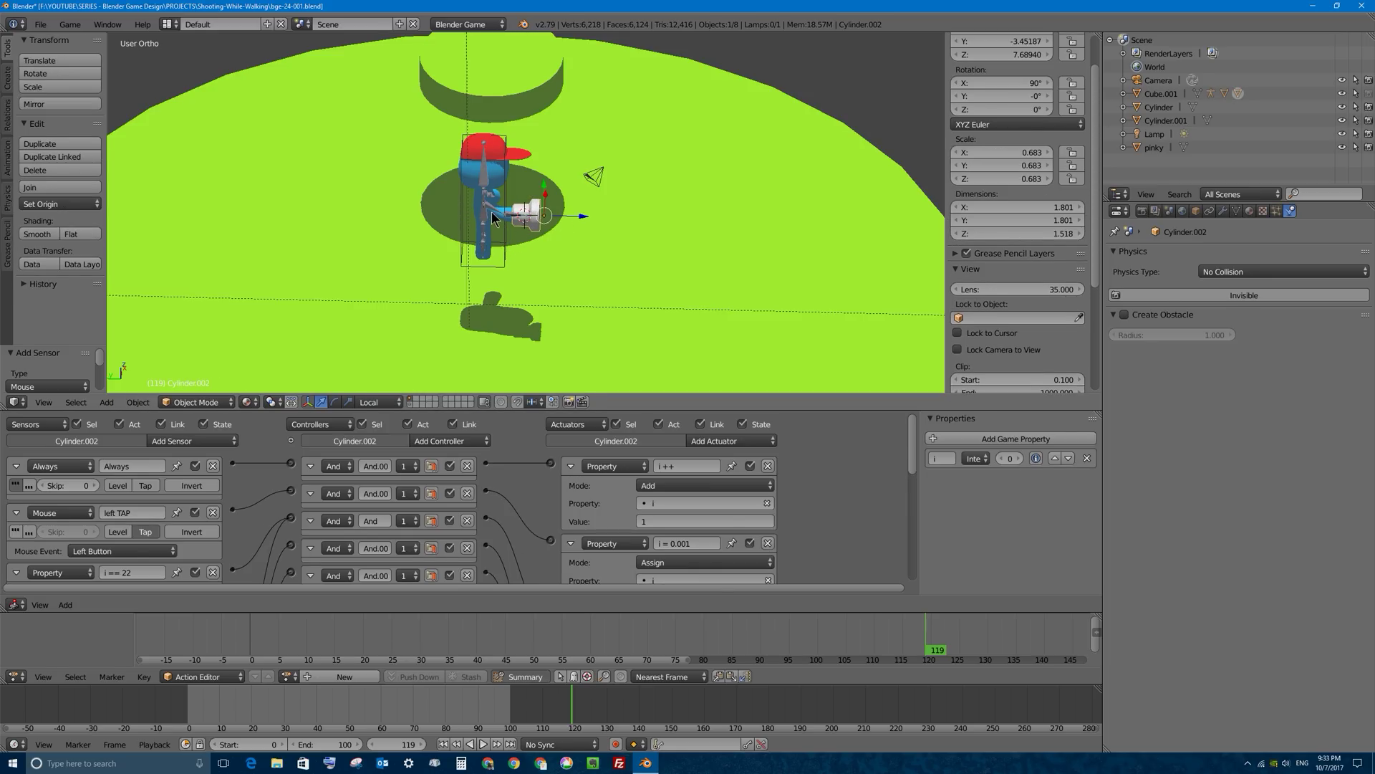
{"action": "key", "text": "p"}
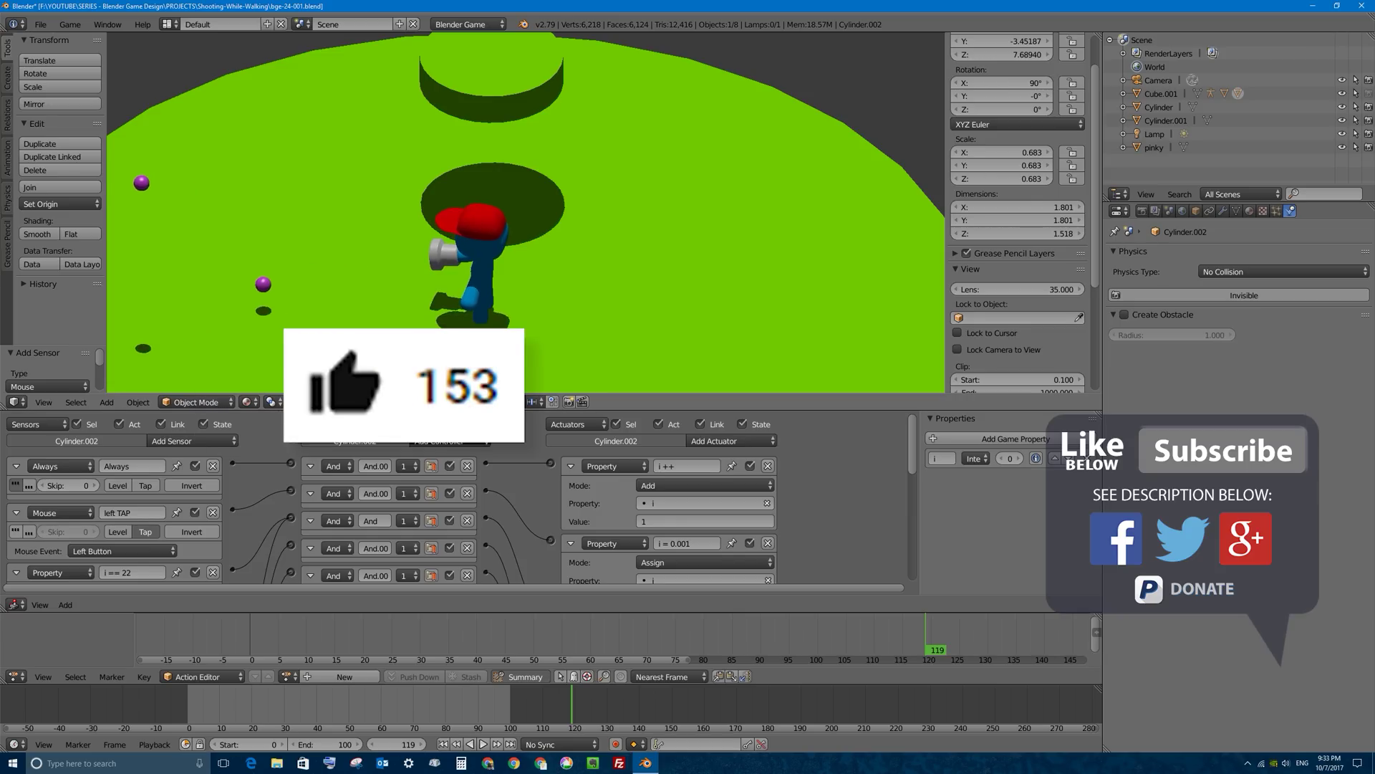
Walk and turn the character around the green platform in the running game while shooting pinky projectiles in several directions
{"action": "key", "text": "w"}
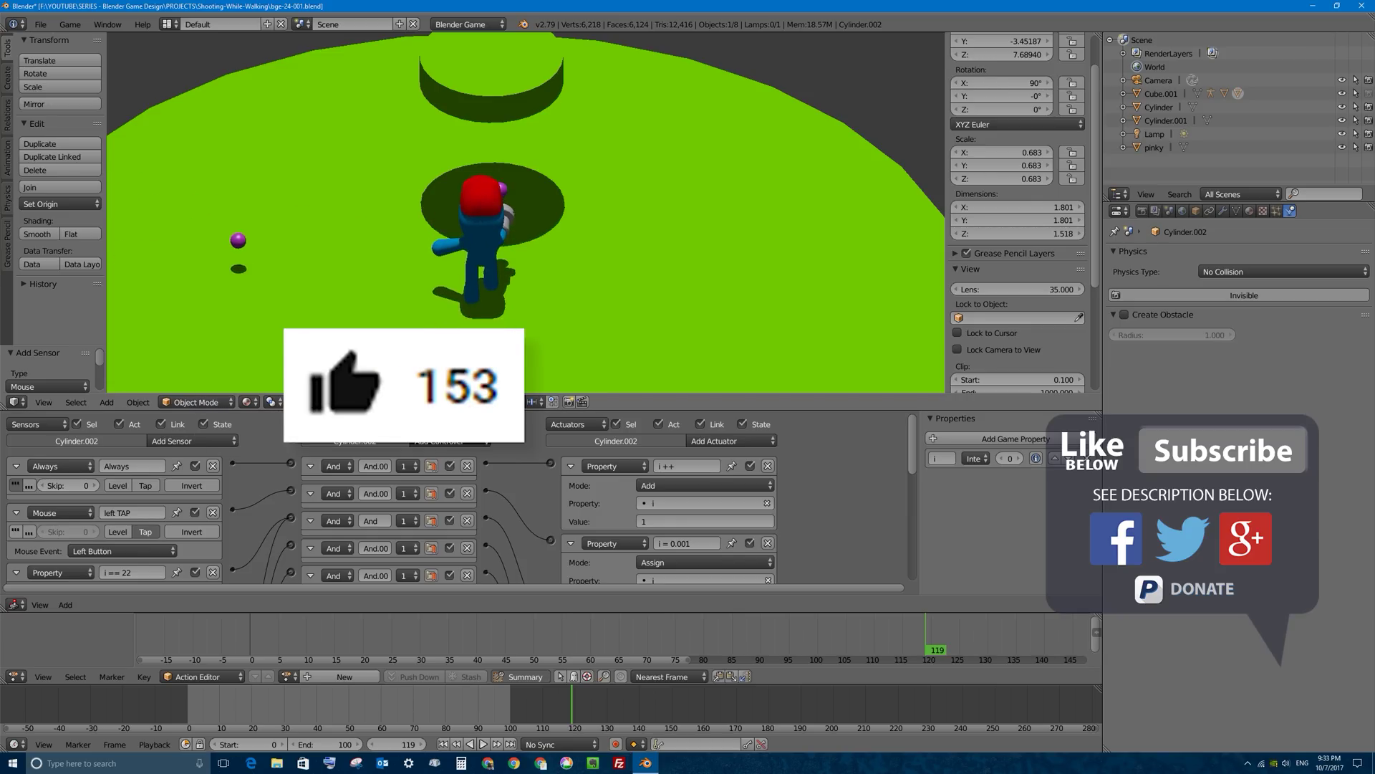
{"action": "key", "text": "a"}
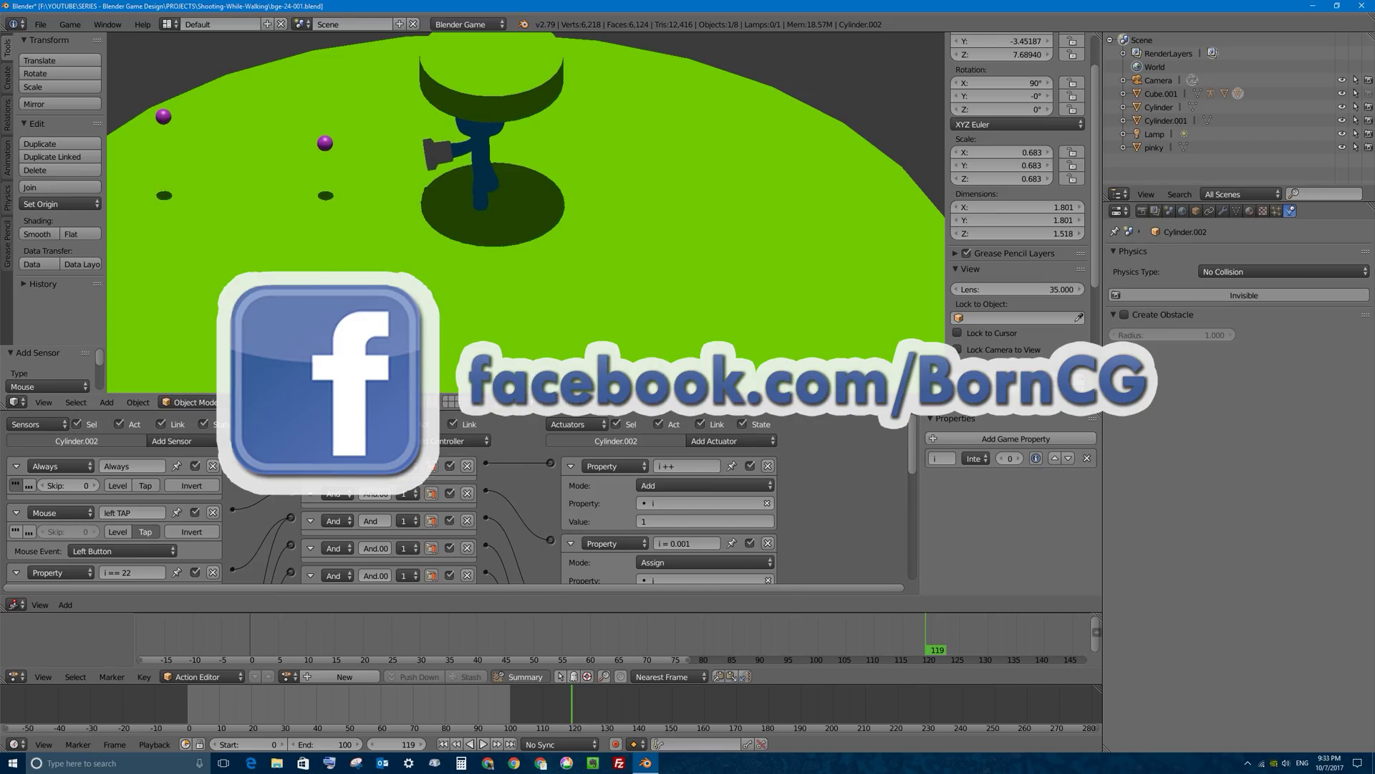
{"action": "key", "text": "a"}
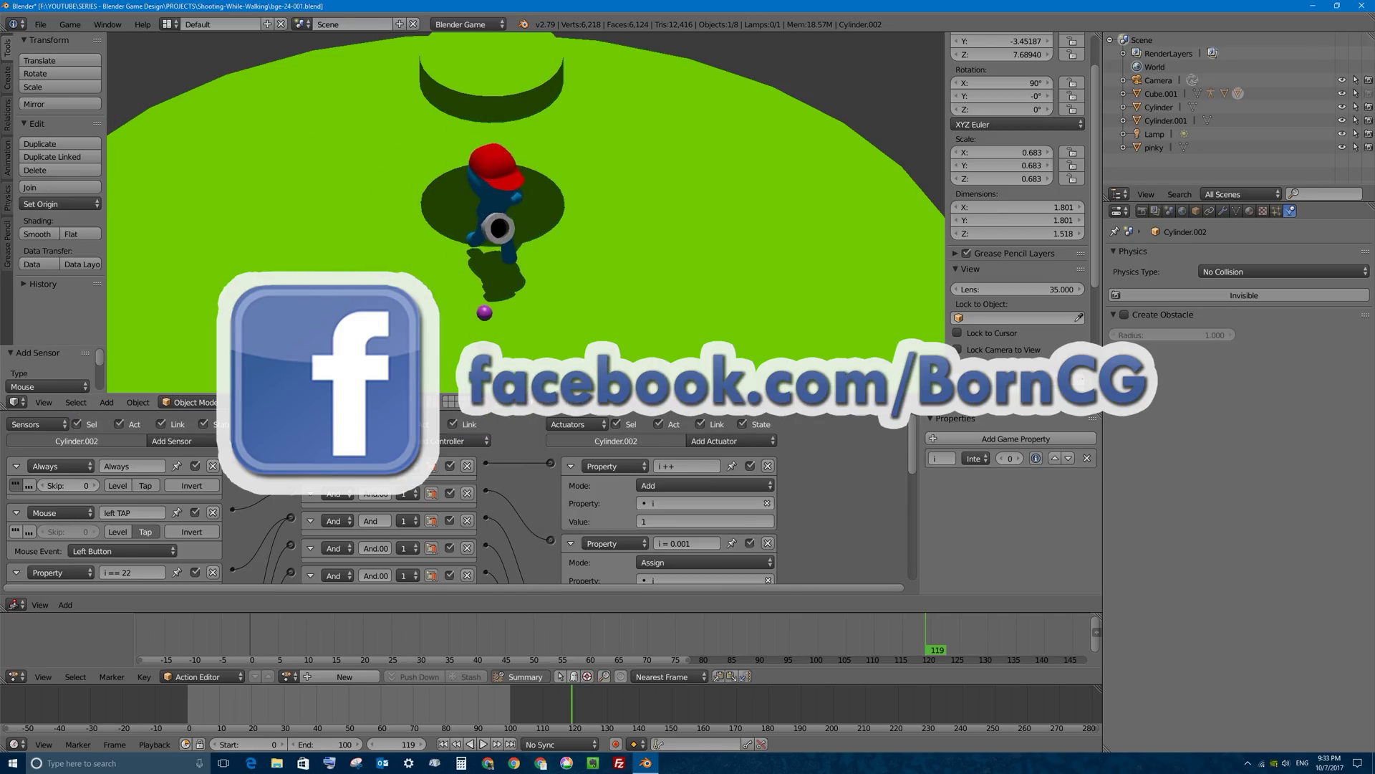
{"action": "key", "text": "d"}
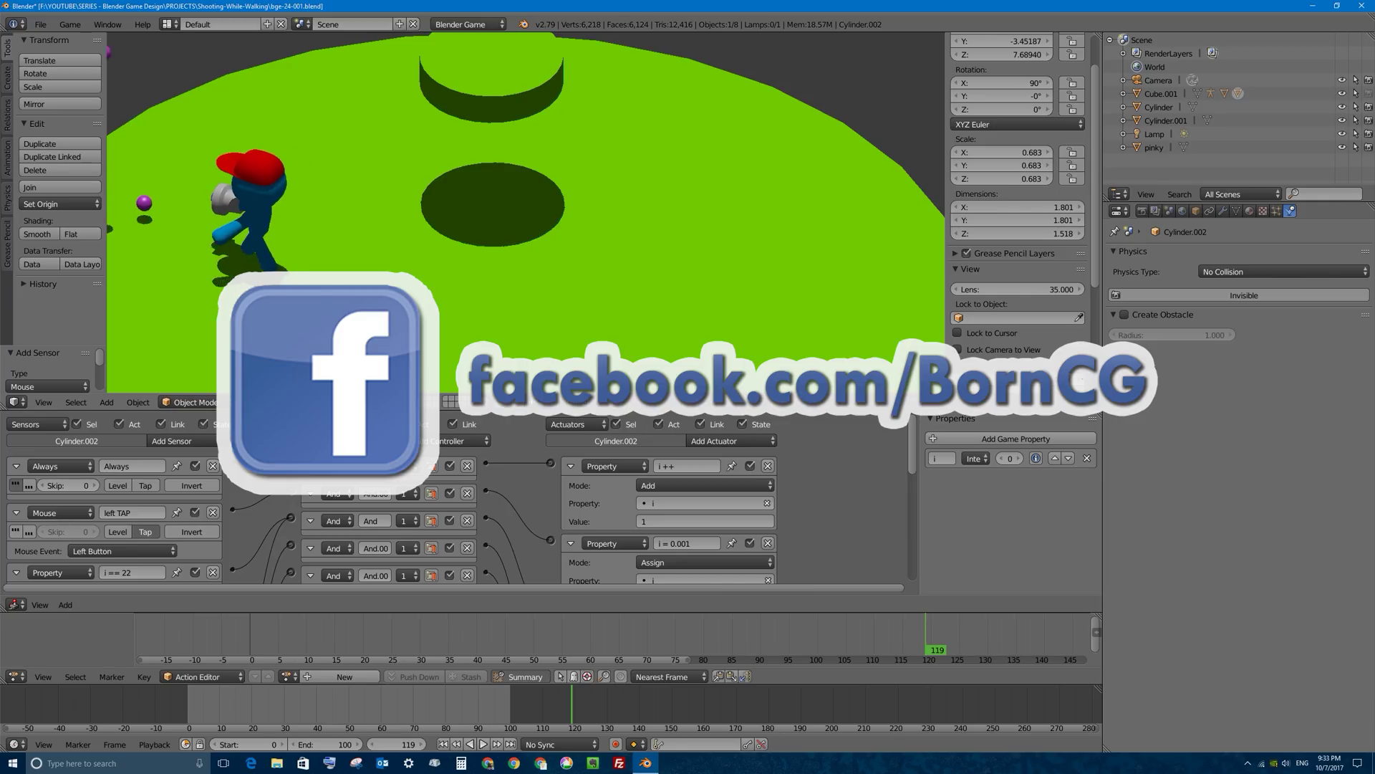
{"action": "key", "text": "a"}
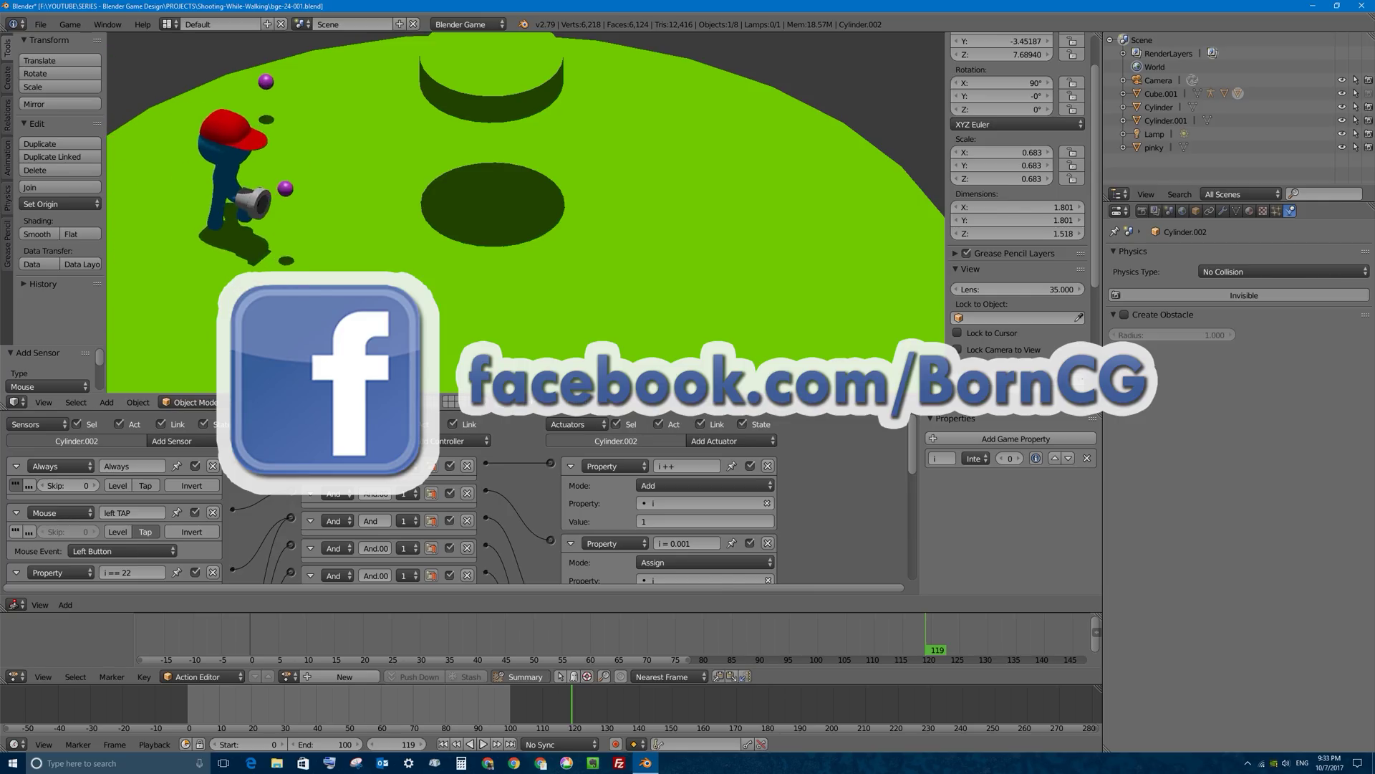
{"action": "key", "text": "a"}
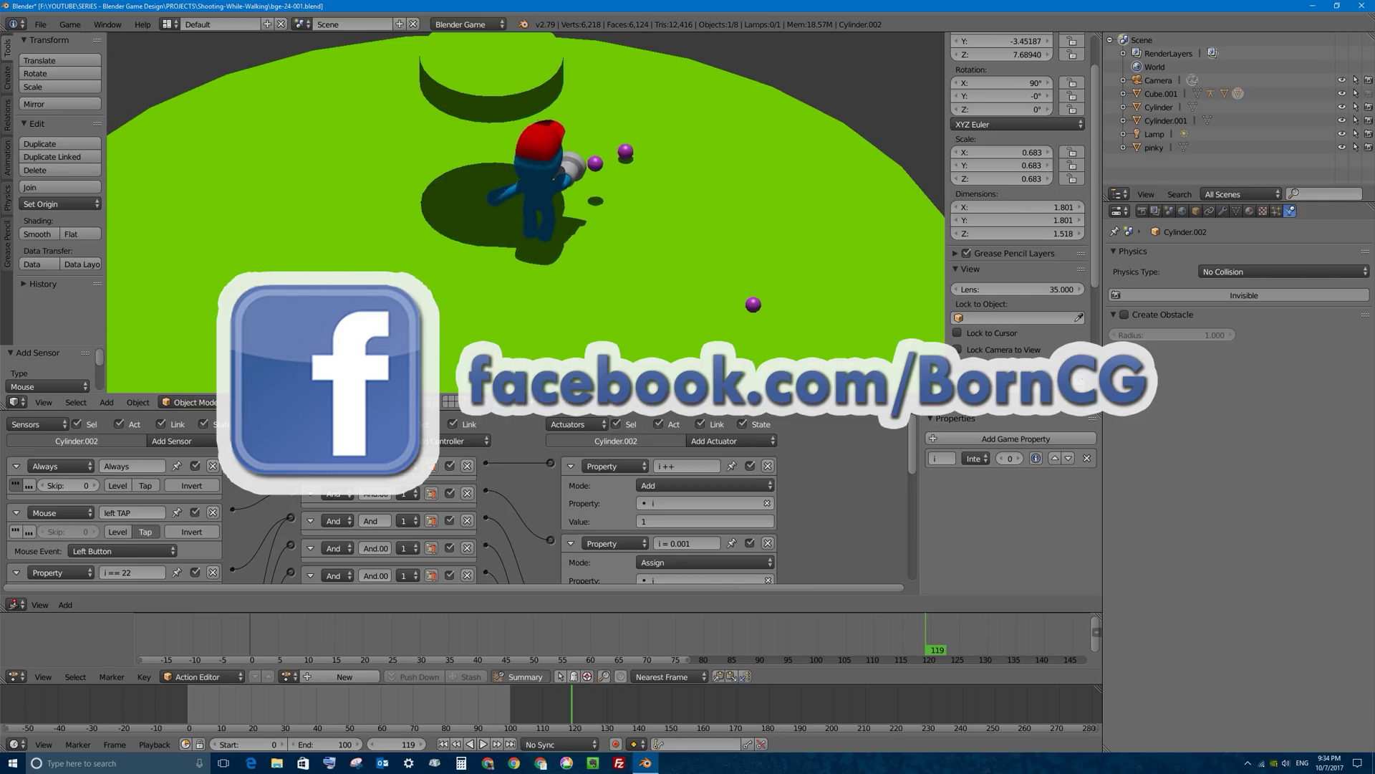
{"action": "key", "text": "a"}
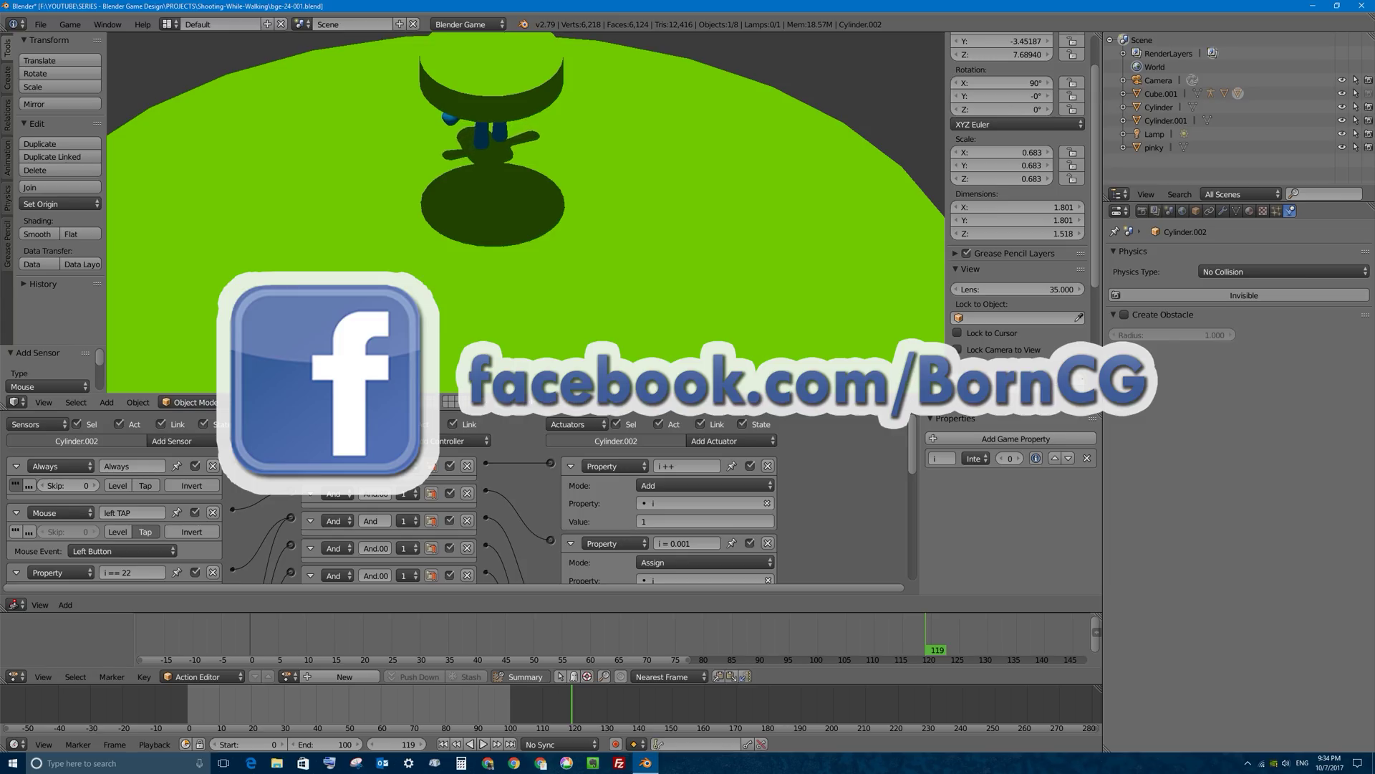